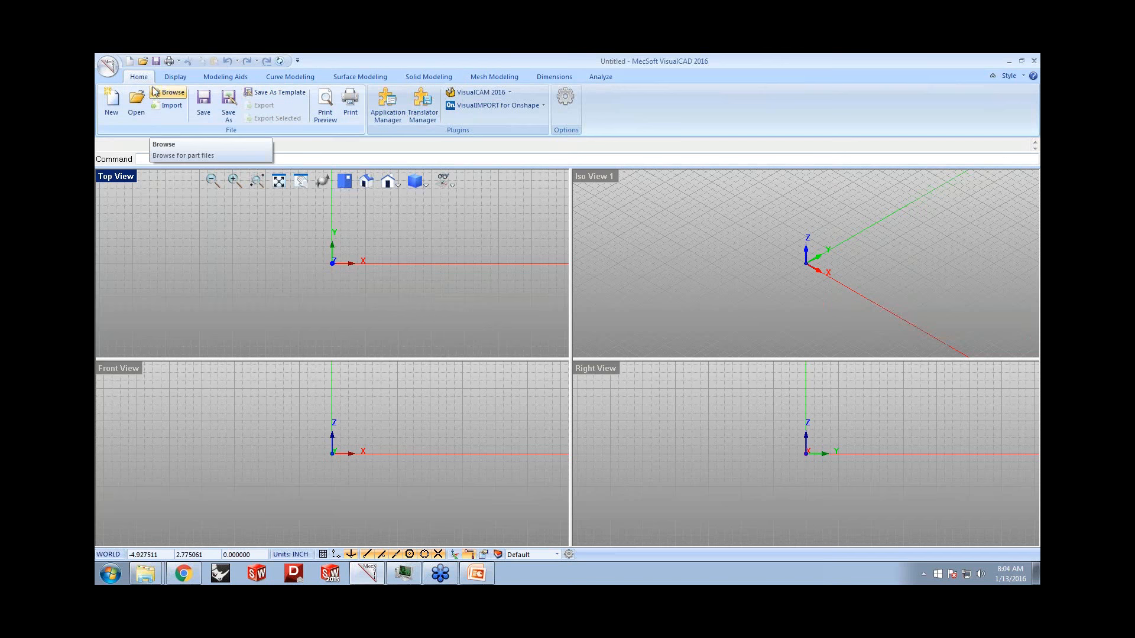
- Check which file types can be opened as part files, closing the file selection without opening anything
{"action": "left_click", "coordinate": [140, 118]}
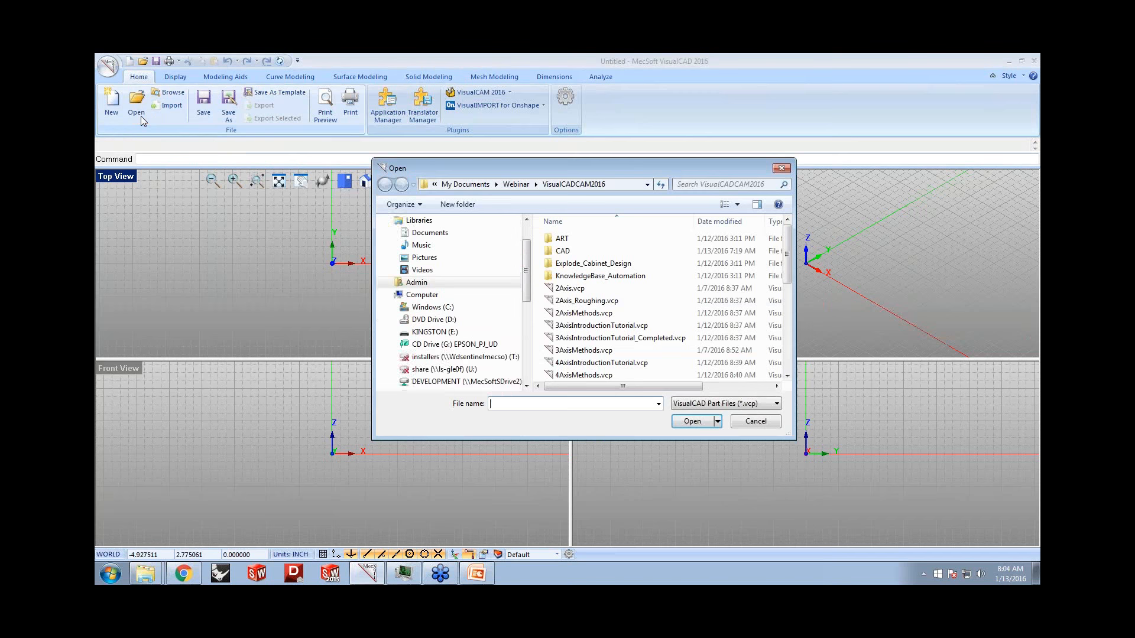
{"action": "left_click", "coordinate": [712, 404]}
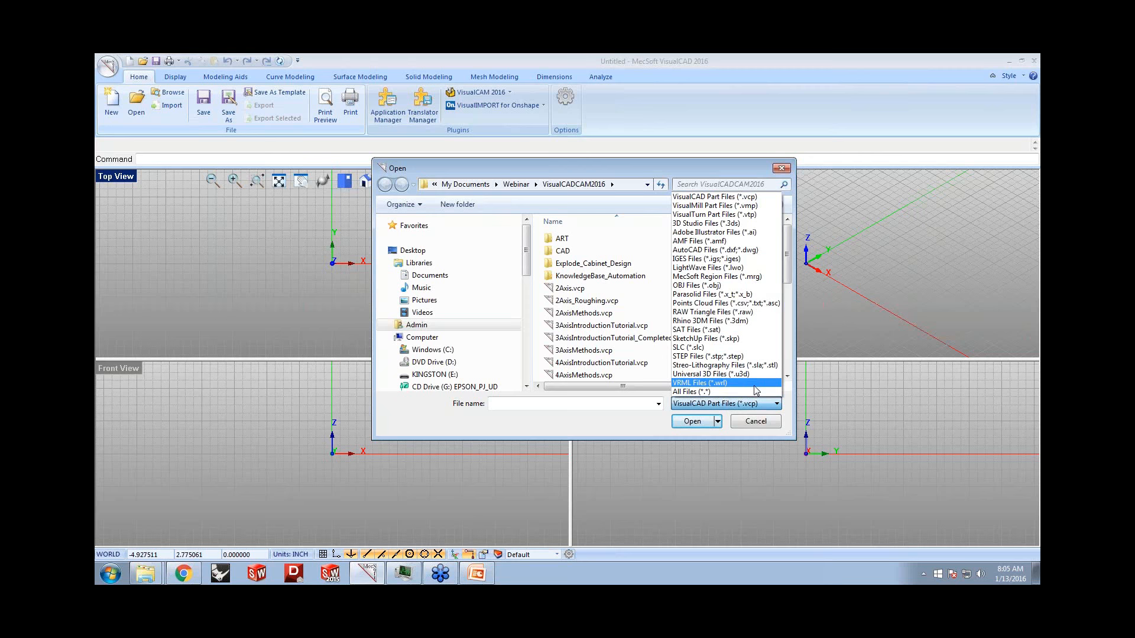
{"action": "left_click", "coordinate": [776, 424]}
{"action": "left_click", "coordinate": [776, 425]}
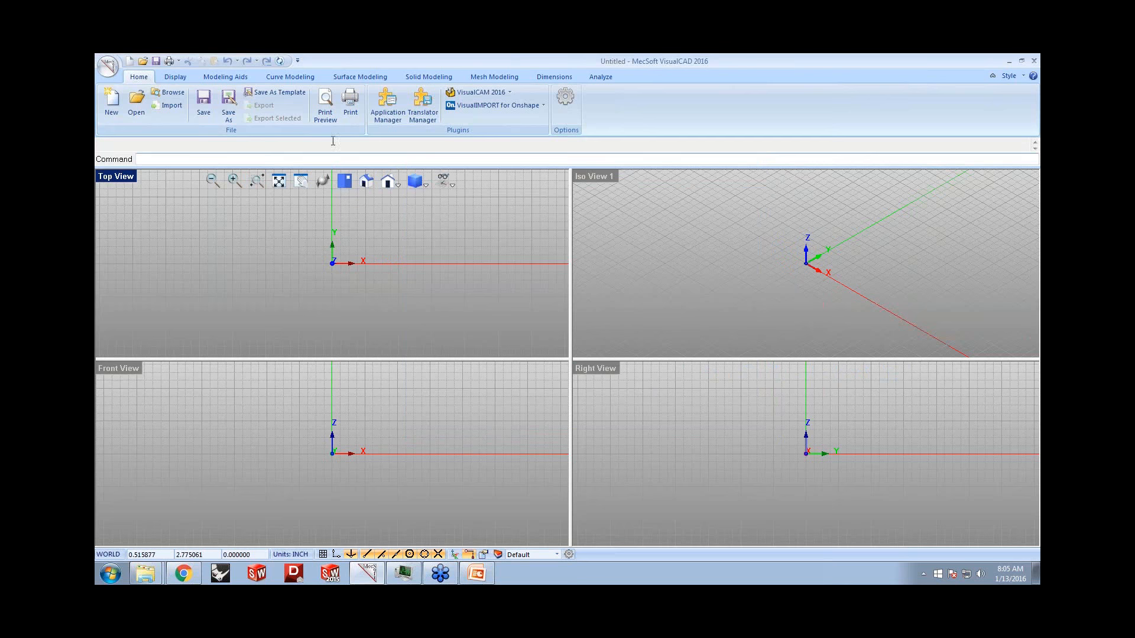
- In a maximized Top view, draw a rounded rectangle about 6.6 by 3 inches around the origin with corner radius 0.5
{"action": "left_click", "coordinate": [299, 80]}
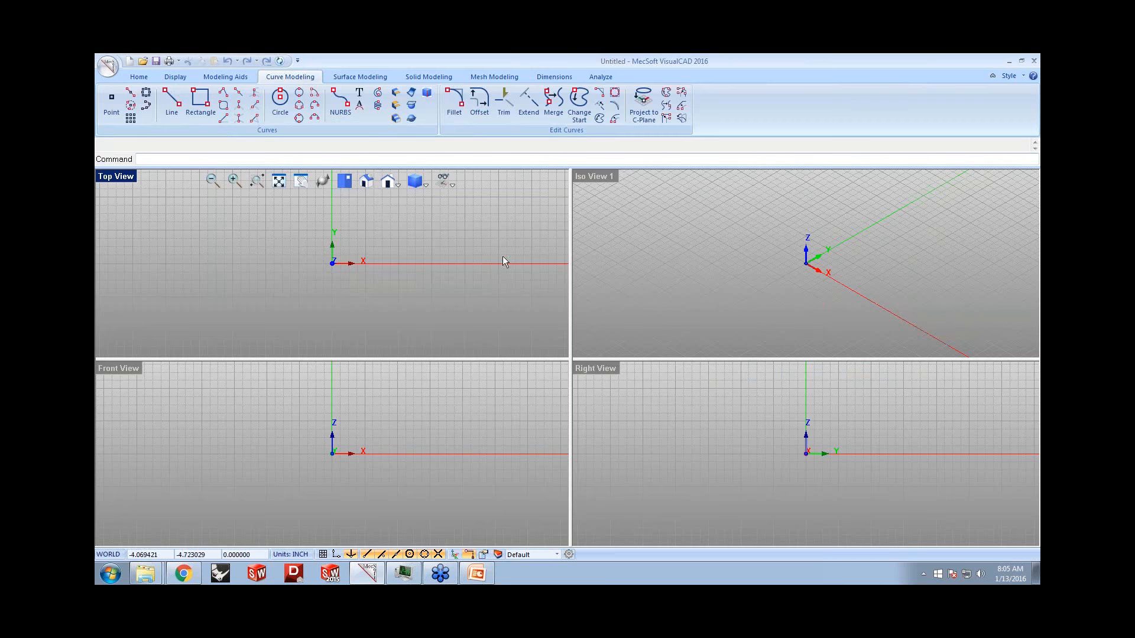
{"action": "double_click", "coordinate": [123, 177]}
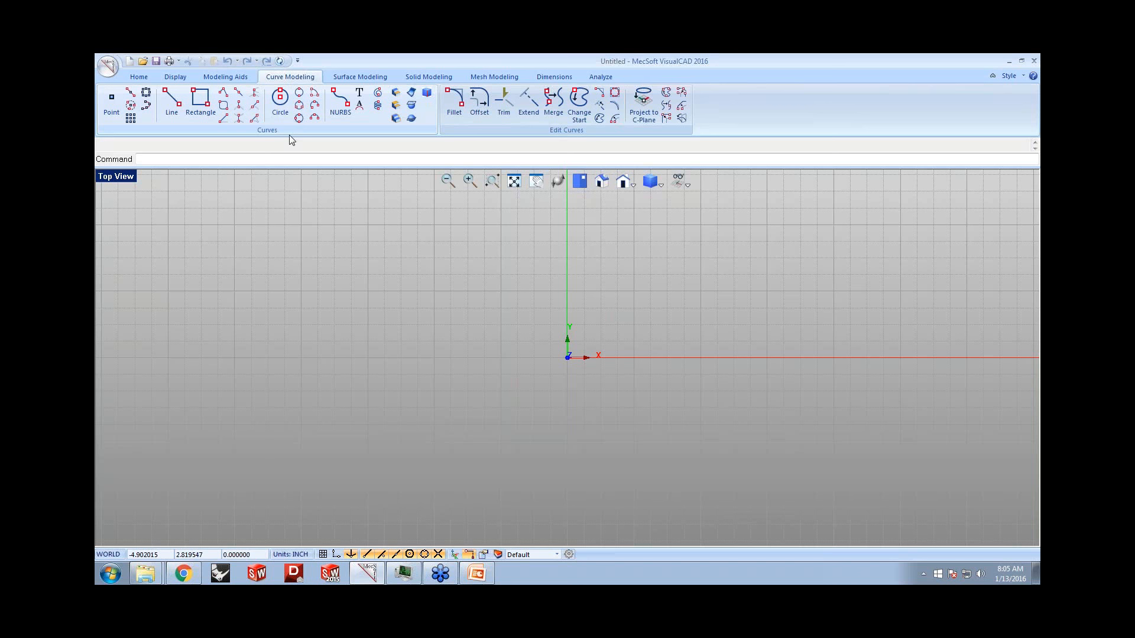
{"action": "left_click", "coordinate": [224, 106]}
{"action": "left_click", "coordinate": [365, 236]}
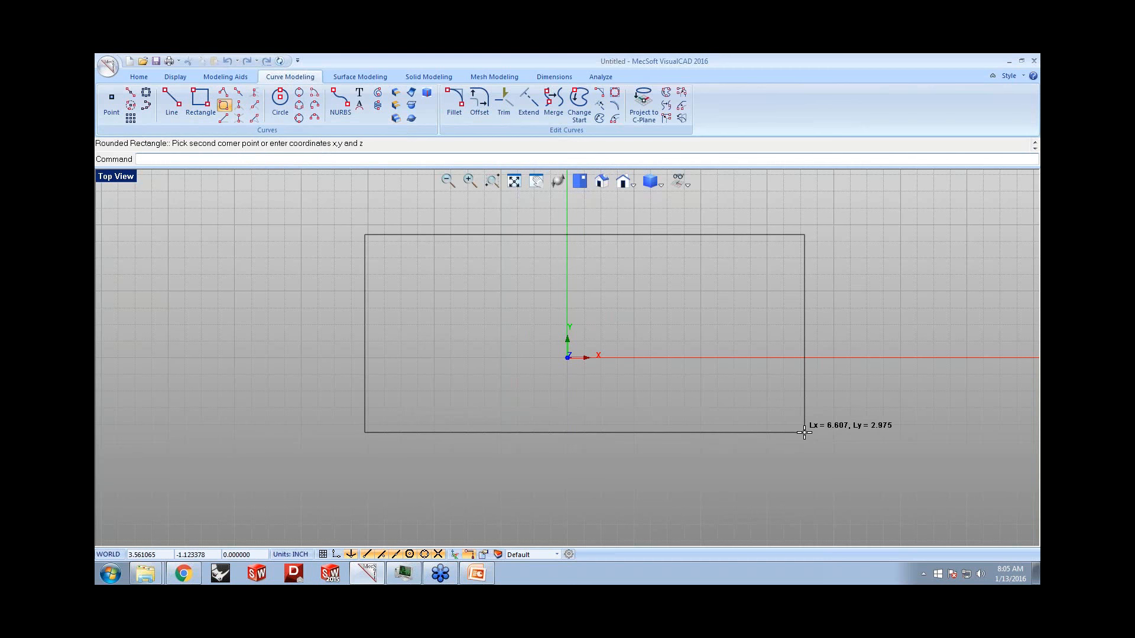
{"action": "left_click", "coordinate": [803, 431]}
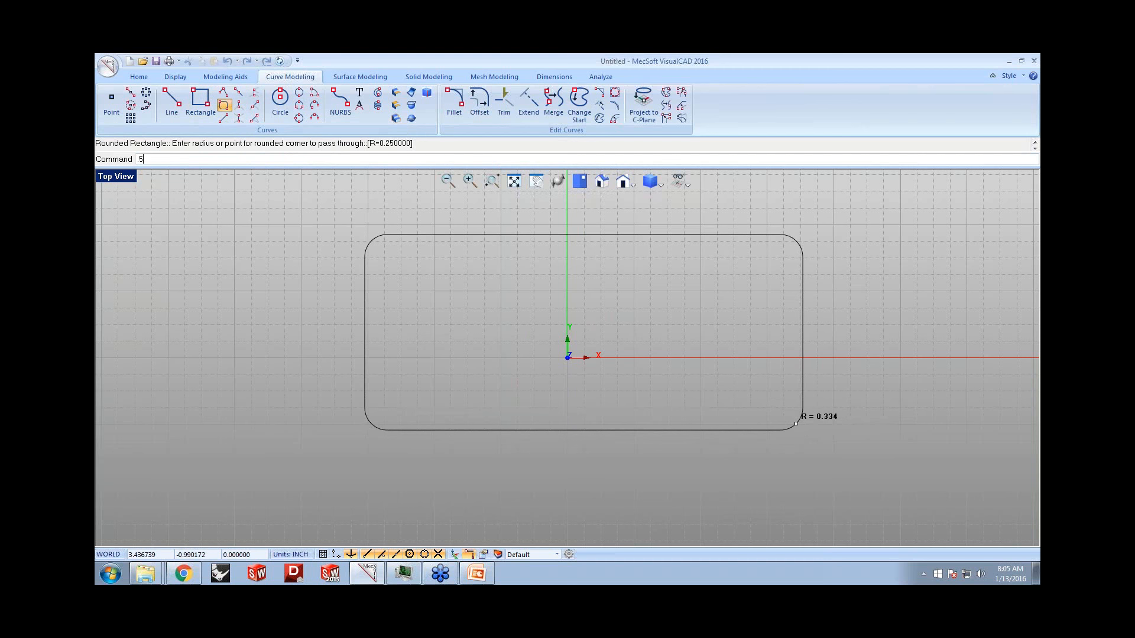
{"action": "left_click", "coordinate": [796, 424]}
{"action": "scroll", "coordinate": [392, 355], "scroll_direction": "down", "scroll_amount": 3}
{"action": "scroll", "coordinate": [410, 360], "scroll_direction": "up", "scroll_amount": 2}
- Draw a plain rectangle overlapping the rounded rectangle's upper-right corner, with its upper-left corner at about (2.06, 3.03)
{"action": "left_click", "coordinate": [200, 104]}
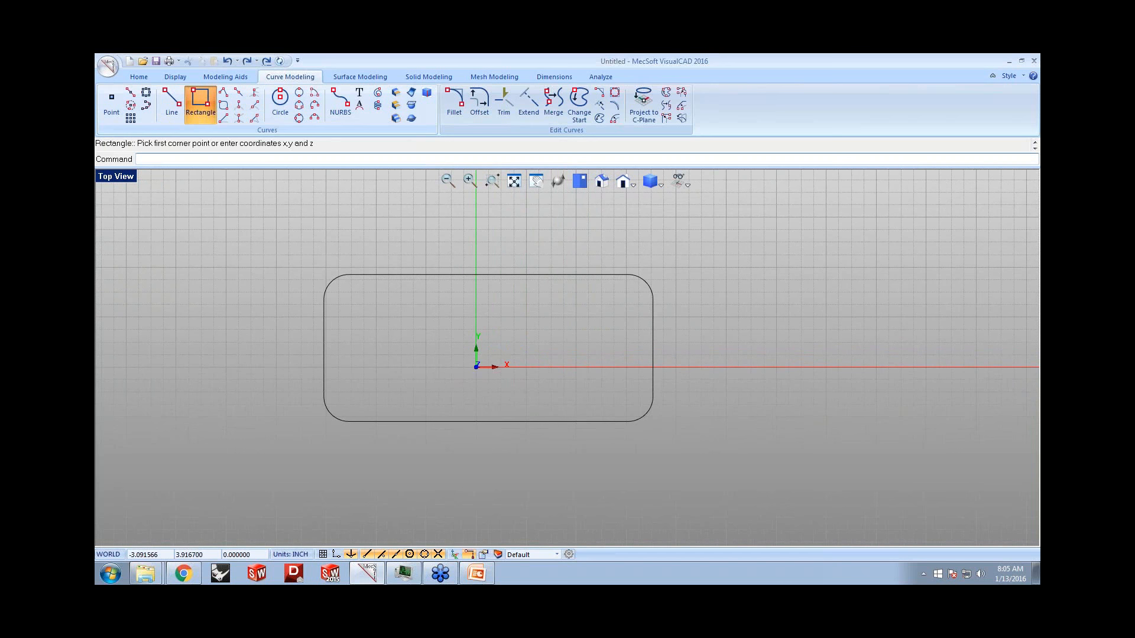
{"action": "left_click", "coordinate": [580, 216]}
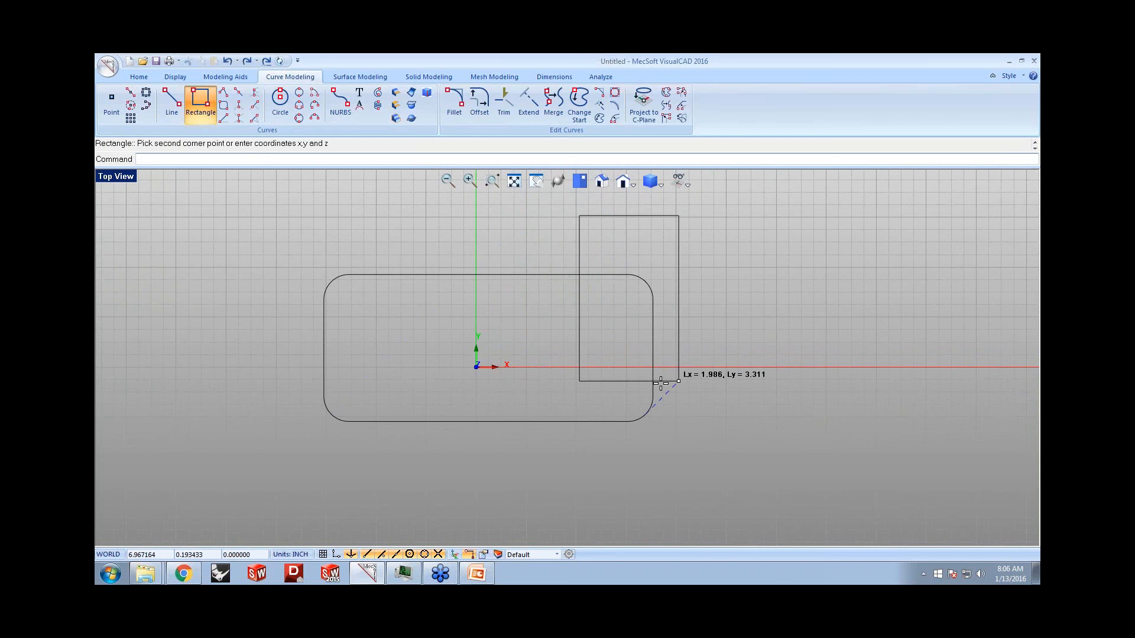
{"action": "left_click", "coordinate": [884, 348]}
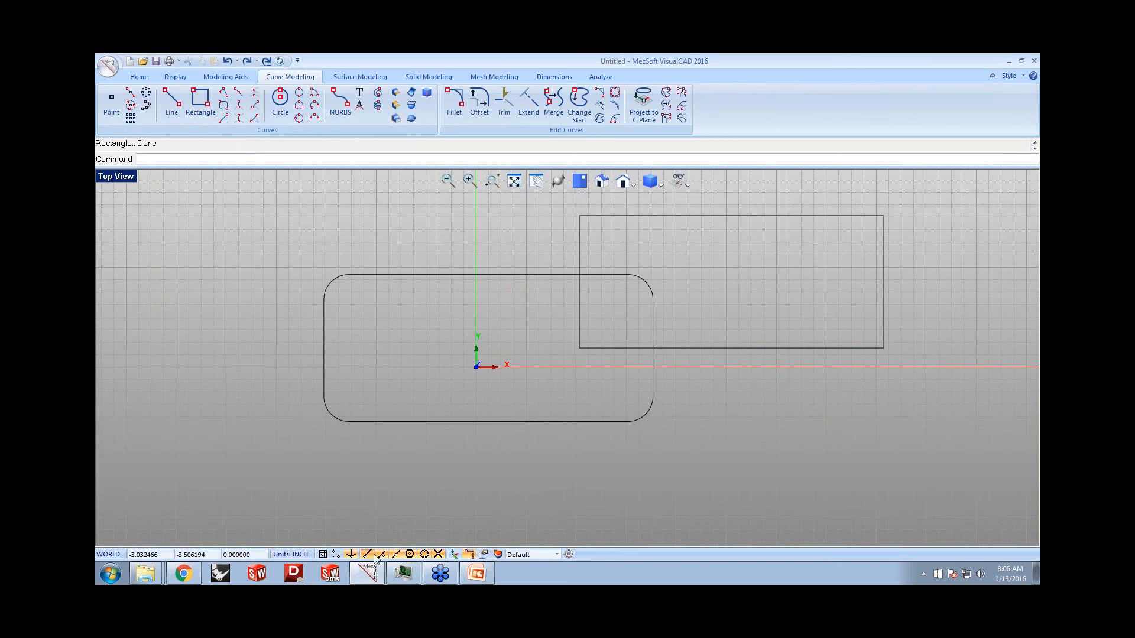
- Draw a circle of radius about 1.99 centred at about (4.49, -2.04), overlapping the rounded rectangle's lower-right corner
{"action": "left_click", "coordinate": [280, 101]}
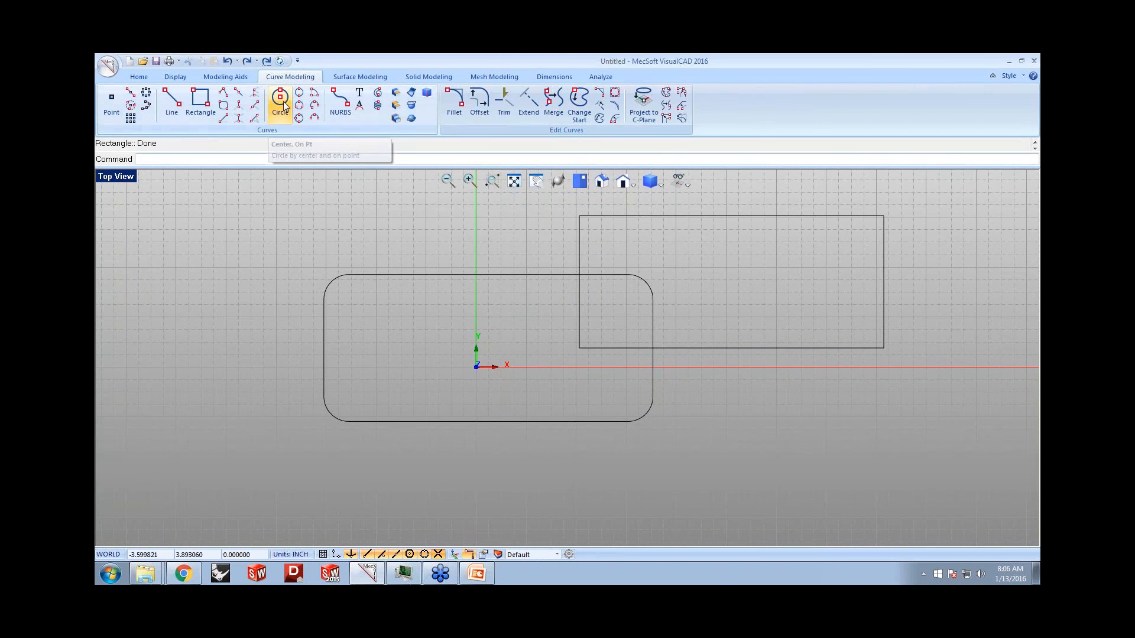
{"action": "left_click", "coordinate": [700, 470]}
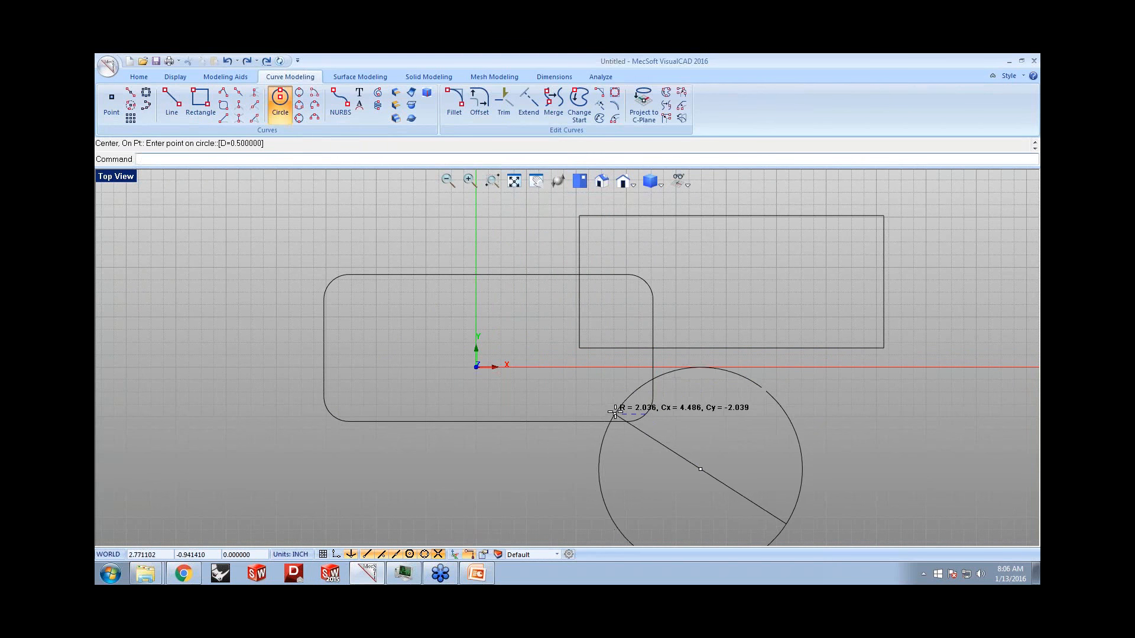
{"action": "left_click", "coordinate": [617, 412]}
{"action": "scroll", "coordinate": [635, 247], "scroll_direction": "down", "scroll_amount": 2}
{"action": "scroll", "coordinate": [601, 282], "scroll_direction": "up", "scroll_amount": 1}
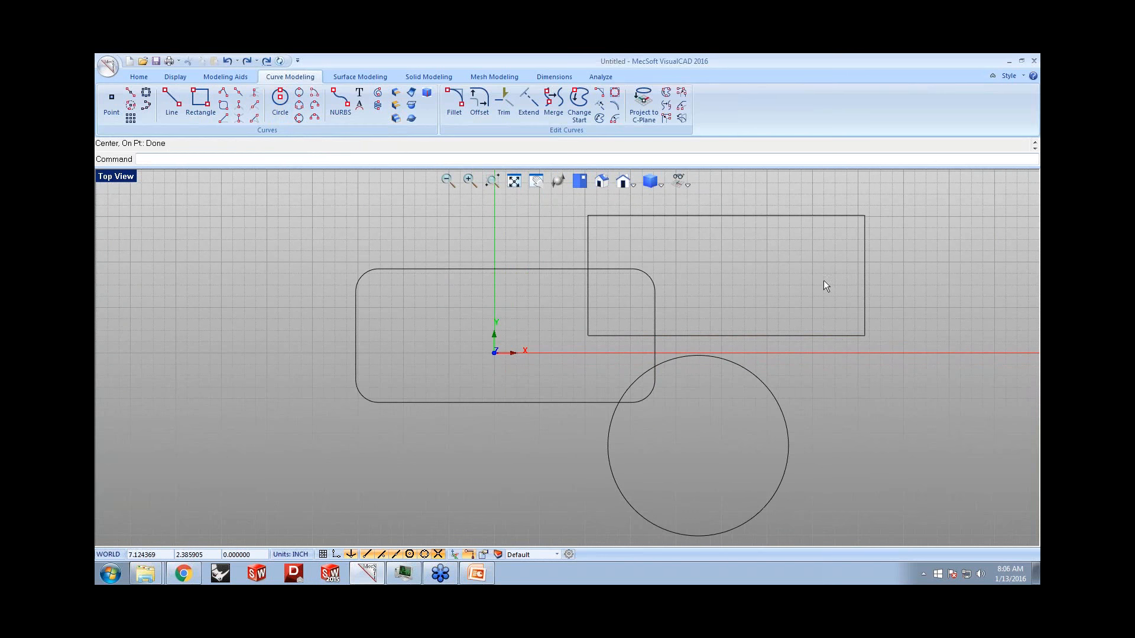
- Show the object properties and raise the plain rectangle's lower-right corner point so its lower edge slopes upward
{"action": "left_click", "coordinate": [483, 555]}
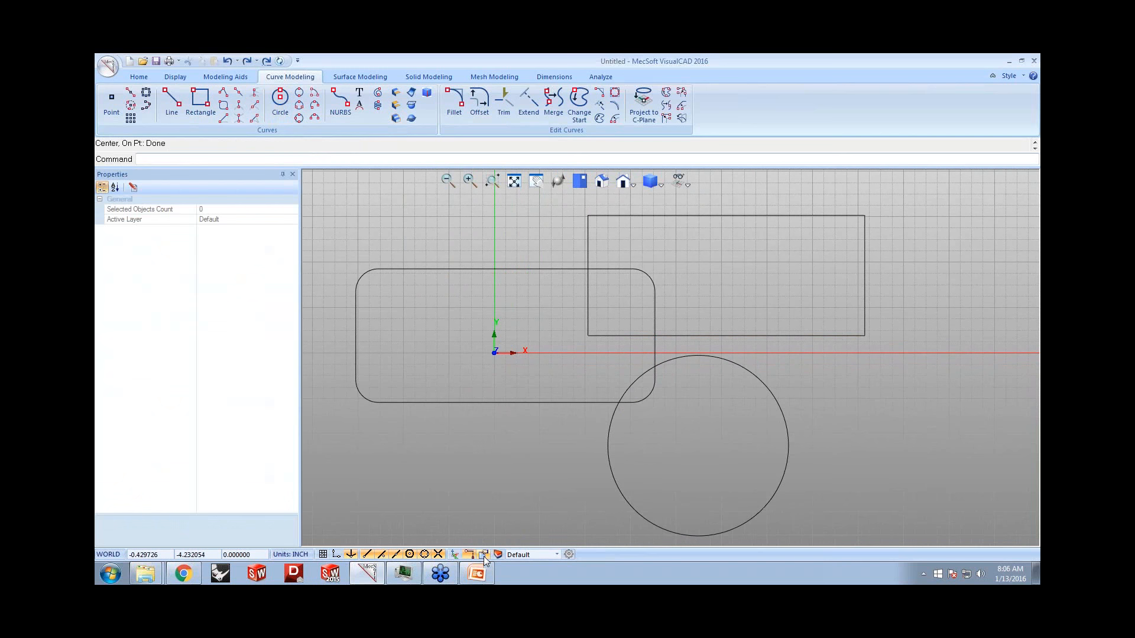
{"action": "left_click", "coordinate": [713, 216]}
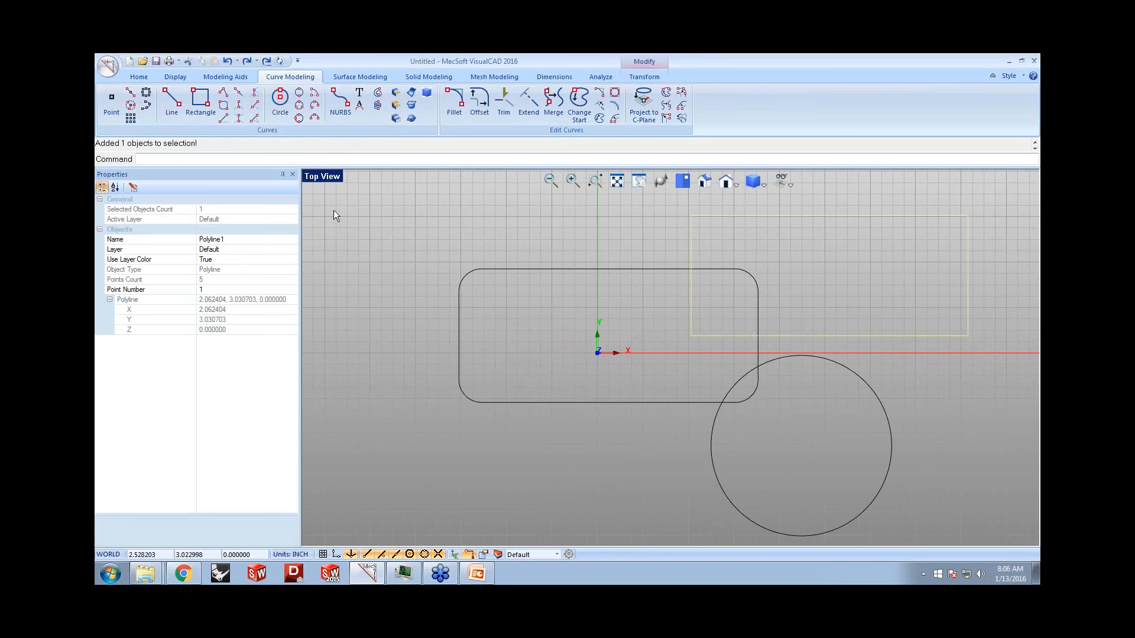
{"action": "left_click", "coordinate": [133, 187]}
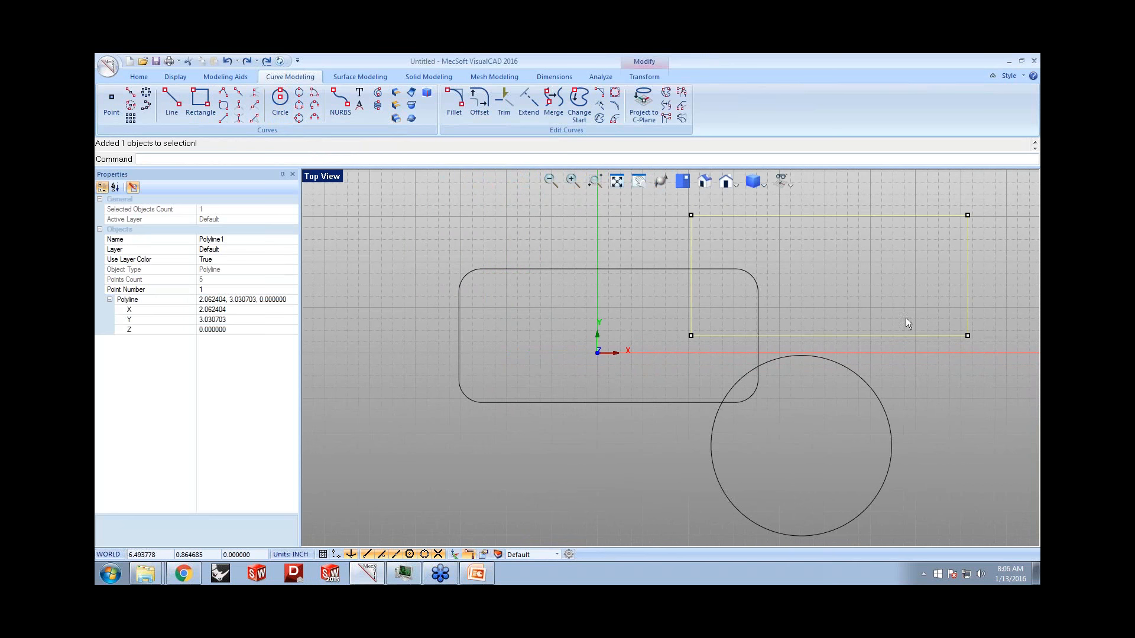
{"action": "left_click_drag", "start_coordinate": [968, 335], "coordinate": [968, 304]}
{"action": "left_click", "coordinate": [852, 346]}
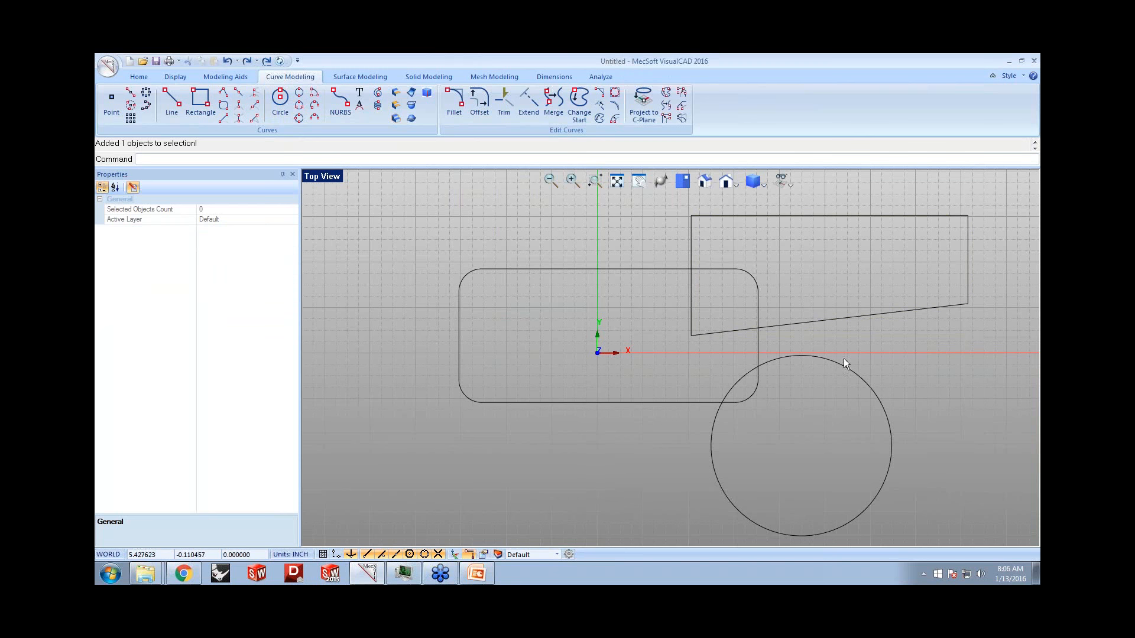
- Set the circle's radius to 1.5 in its properties and turn off point editing
{"action": "left_click", "coordinate": [843, 367]}
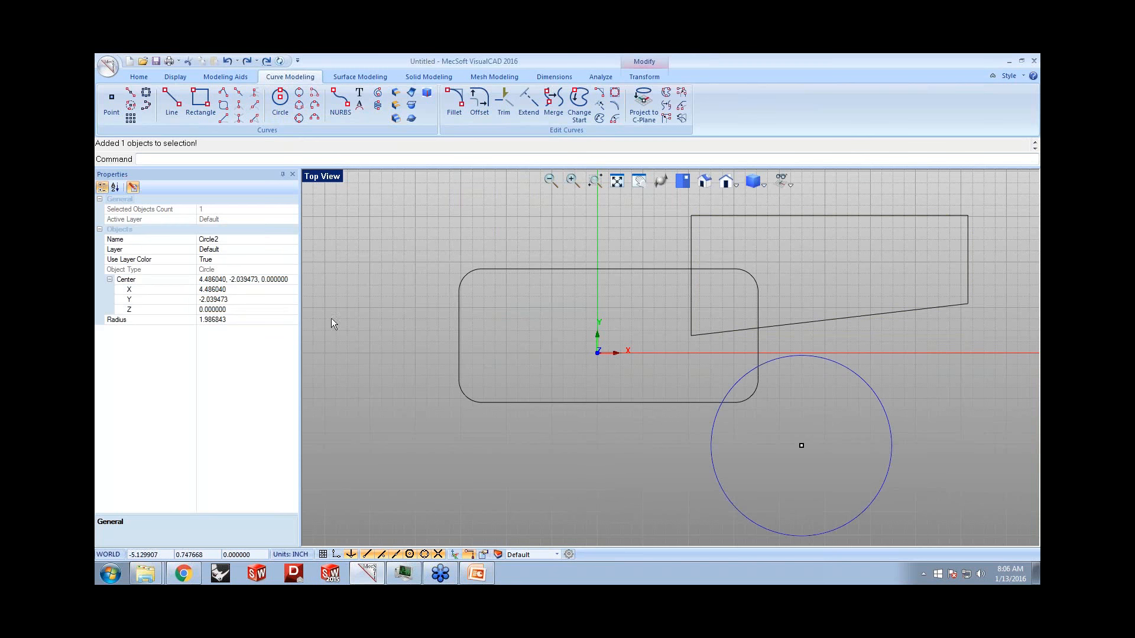
{"action": "left_click", "coordinate": [225, 321]}
{"action": "left_click", "coordinate": [224, 320]}
{"action": "double_click", "coordinate": [224, 321]}
{"action": "type", "text": "1.5"}
{"action": "key", "text": "Return"}
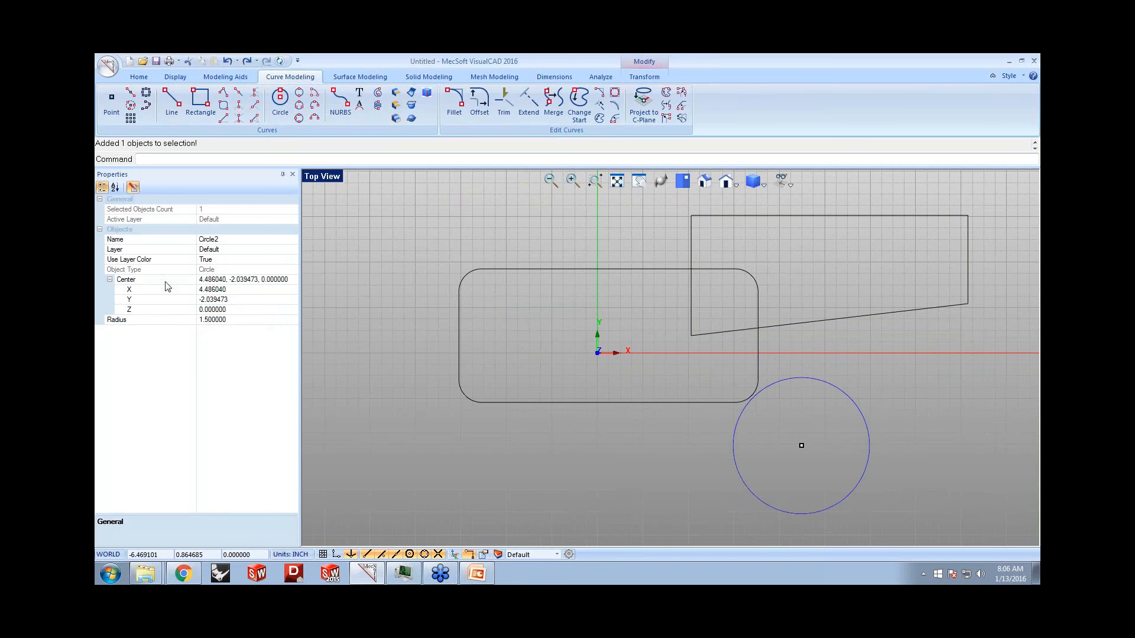
{"action": "left_click", "coordinate": [133, 188]}
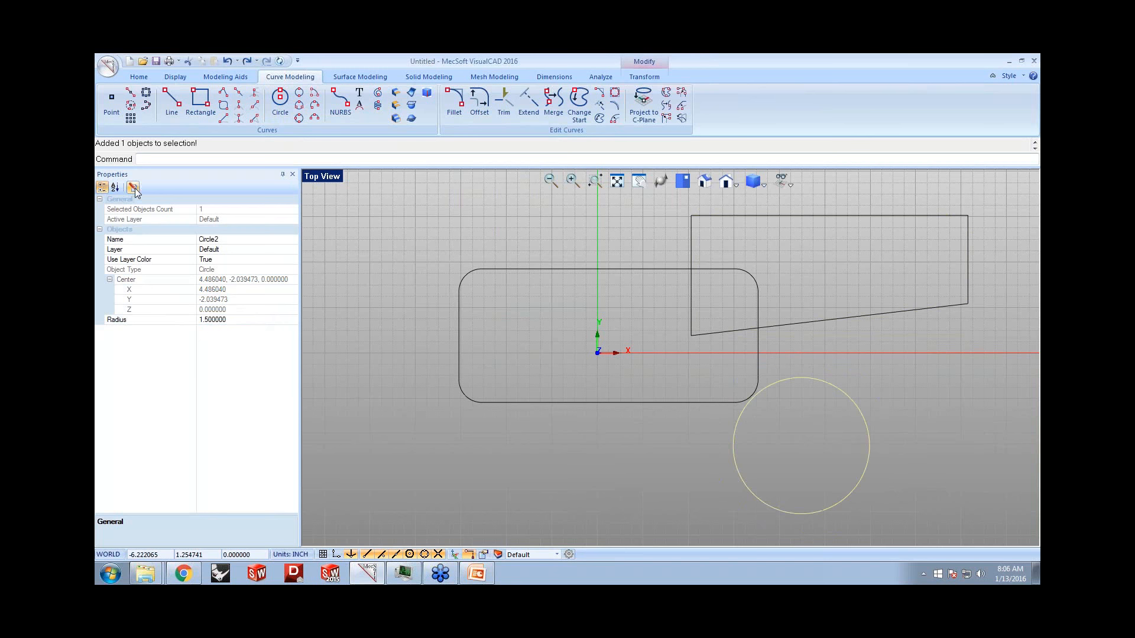
- Move the circle slightly up and to the left with the manipulator so it overlaps the rounded rectangle's lower-right corner
{"action": "left_click", "coordinate": [787, 402]}
{"action": "left_click", "coordinate": [784, 379]}
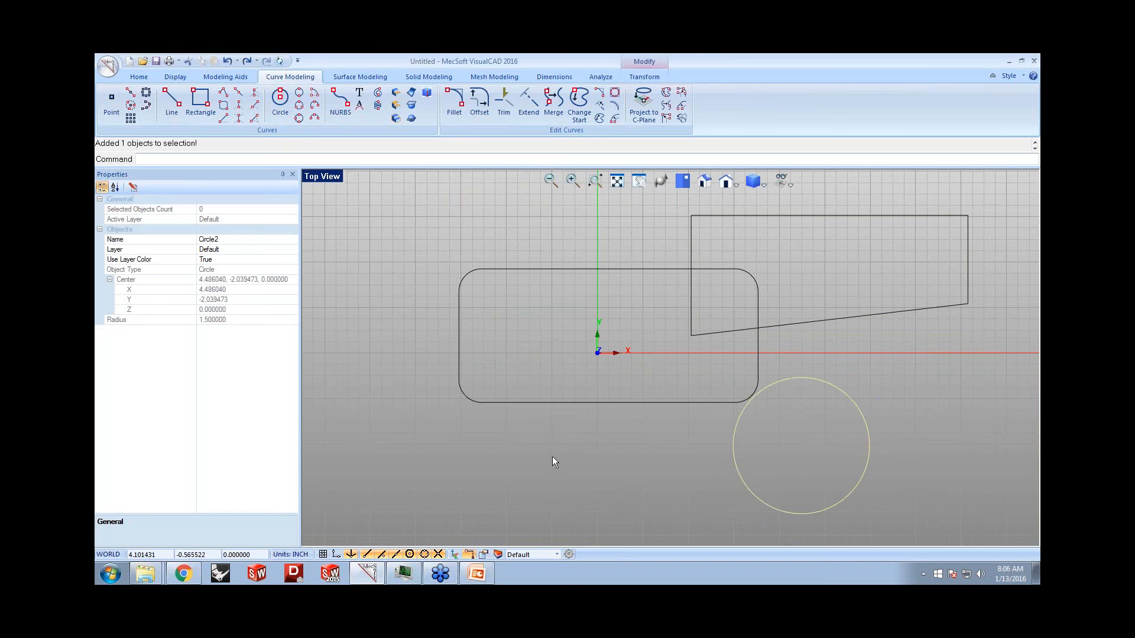
{"action": "left_click", "coordinate": [454, 554]}
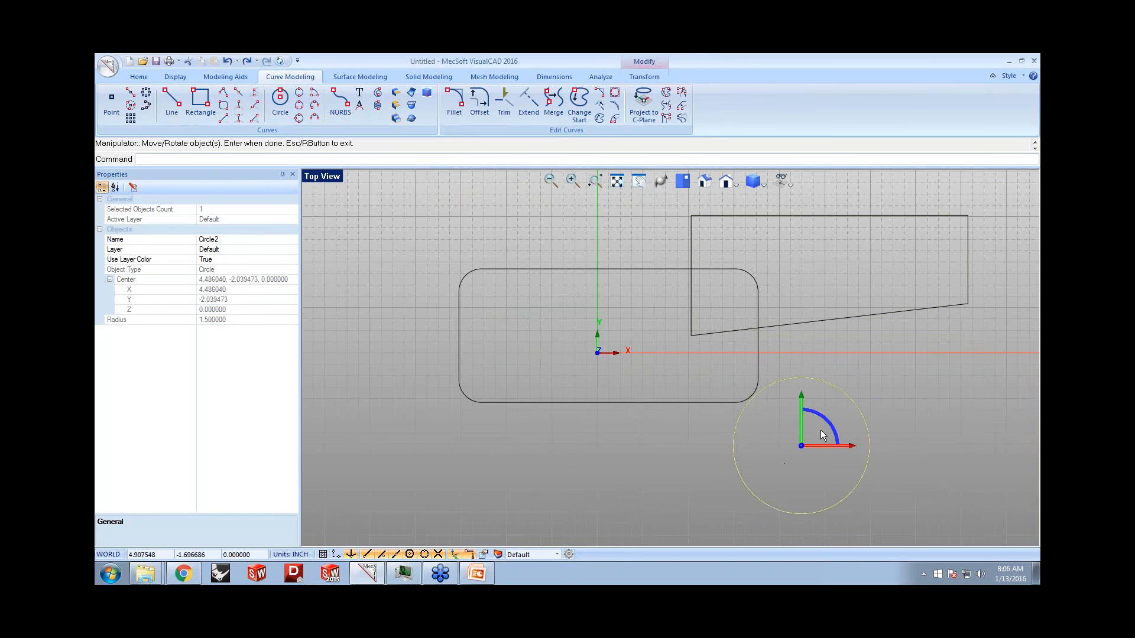
{"action": "left_click_drag", "start_coordinate": [803, 392], "coordinate": [804, 376]}
{"action": "left_click_drag", "start_coordinate": [850, 429], "coordinate": [824, 429]}
{"action": "key", "text": "Return"}
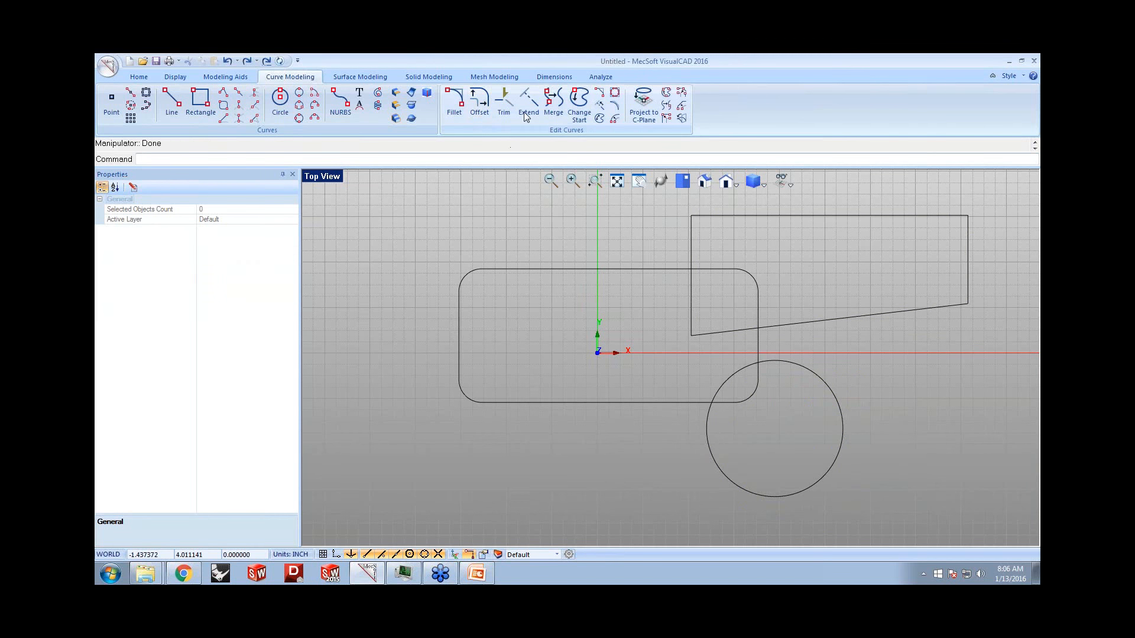
- With command repeat on, trim the overlapping rounded rectangle, rectangle and circle to leave one outer outline, then turn repeat off
{"action": "left_click", "coordinate": [504, 106]}
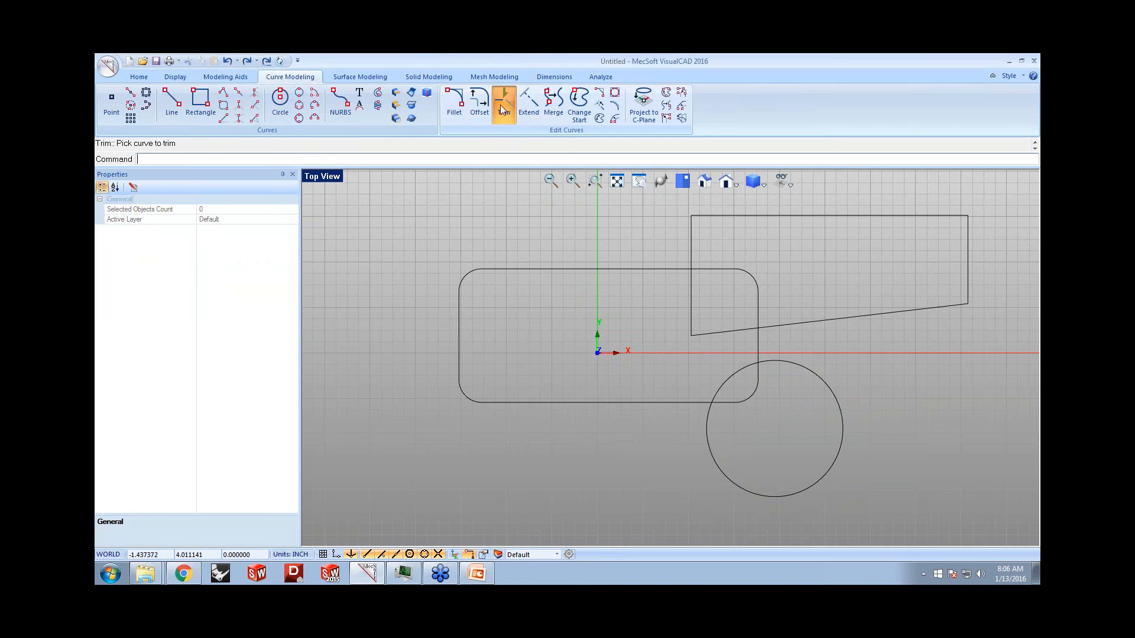
{"action": "left_click", "coordinate": [281, 63]}
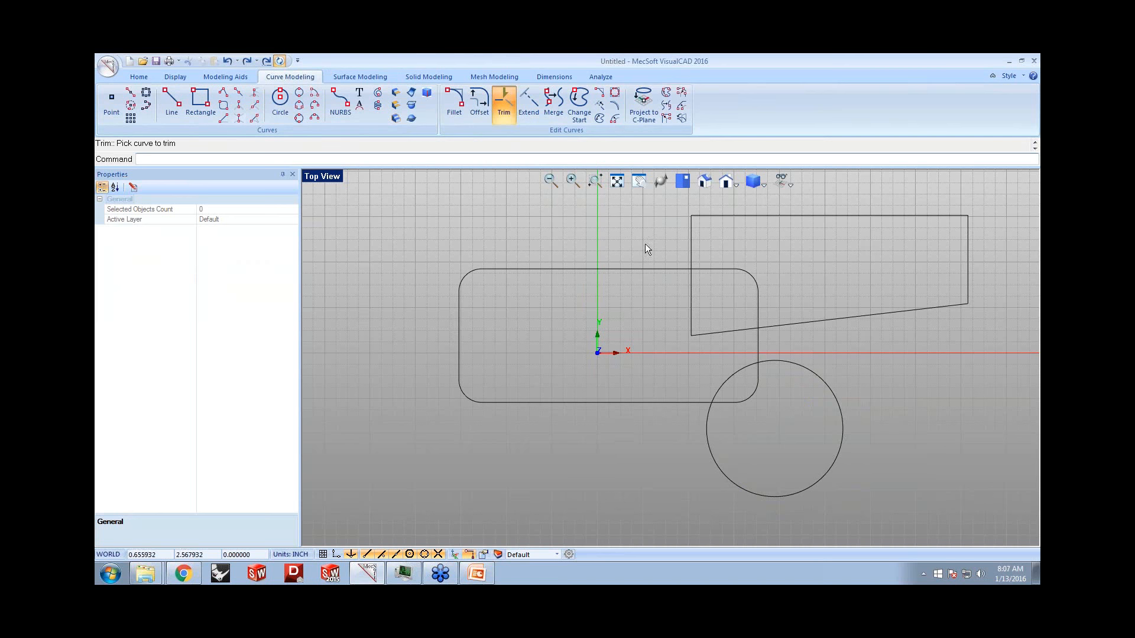
{"action": "left_click", "coordinate": [757, 292]}
{"action": "left_click", "coordinate": [718, 332]}
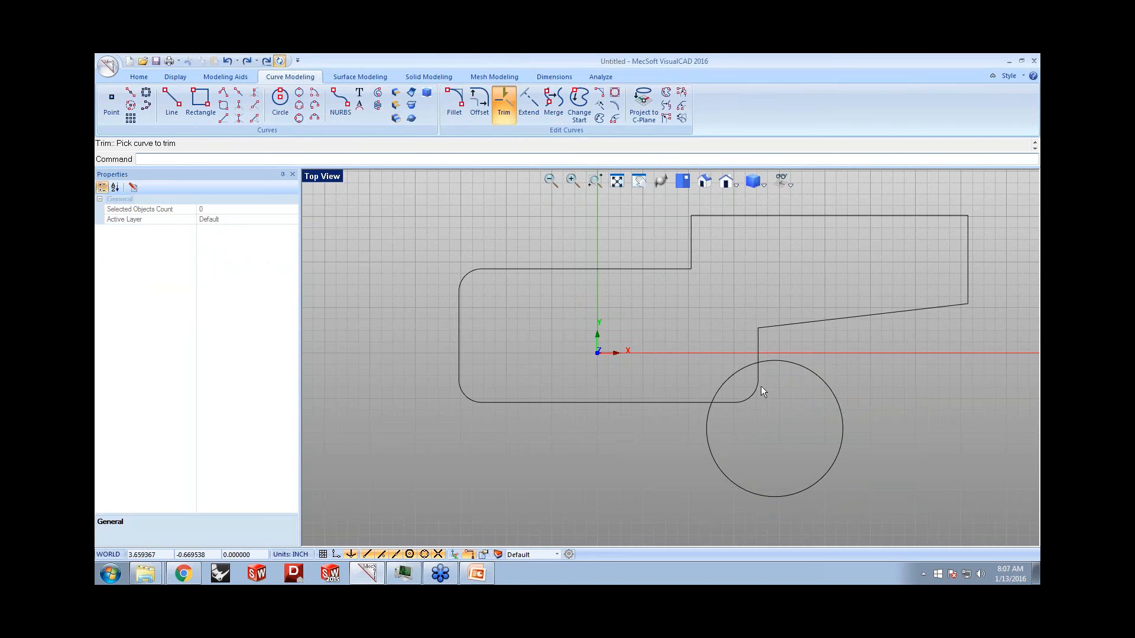
{"action": "left_click", "coordinate": [807, 370]}
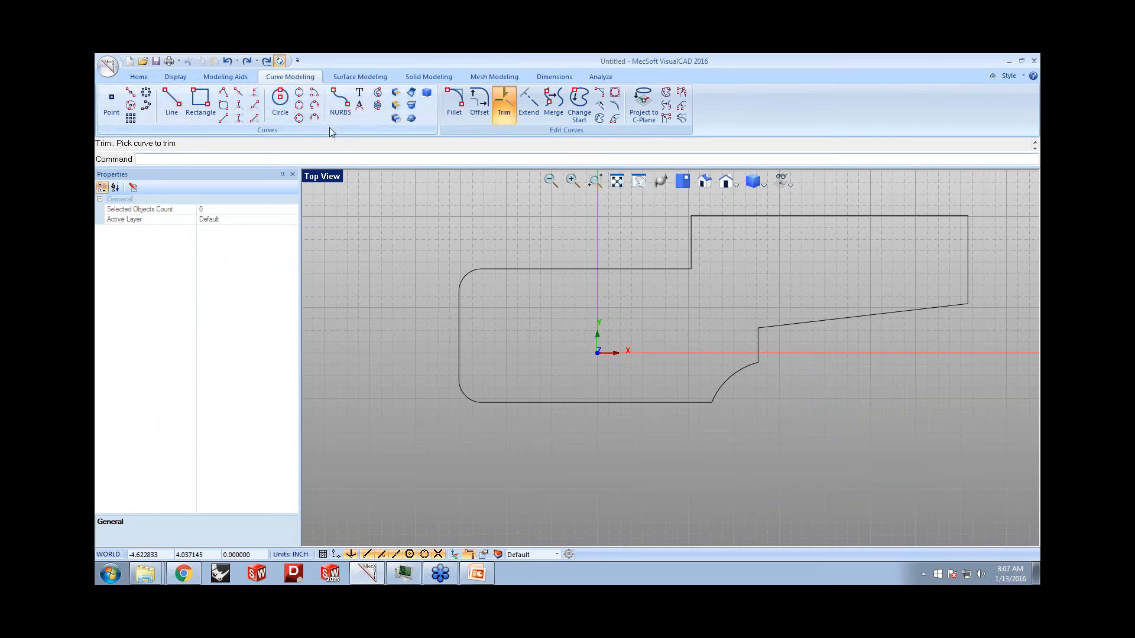
{"action": "left_click", "coordinate": [280, 62]}
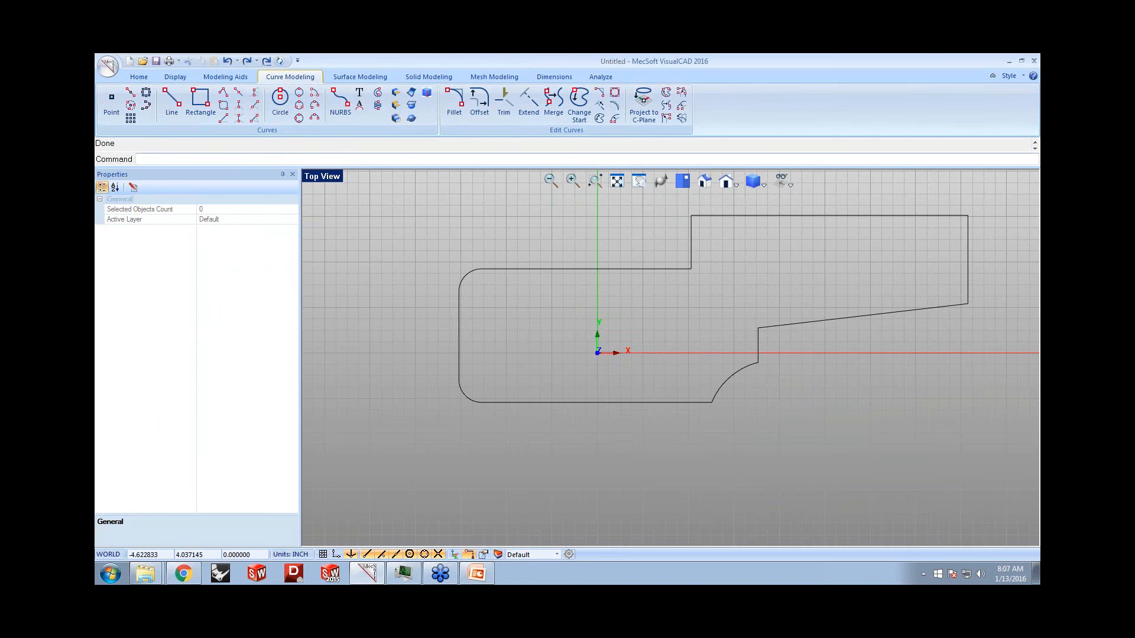
- Close the object properties and merge all the trimmed curves into a single profile curve
{"action": "left_click", "coordinate": [292, 174]}
{"action": "scroll", "coordinate": [554, 360], "scroll_direction": "down", "scroll_amount": 1}
{"action": "scroll", "coordinate": [555, 362], "scroll_direction": "up", "scroll_amount": 1}
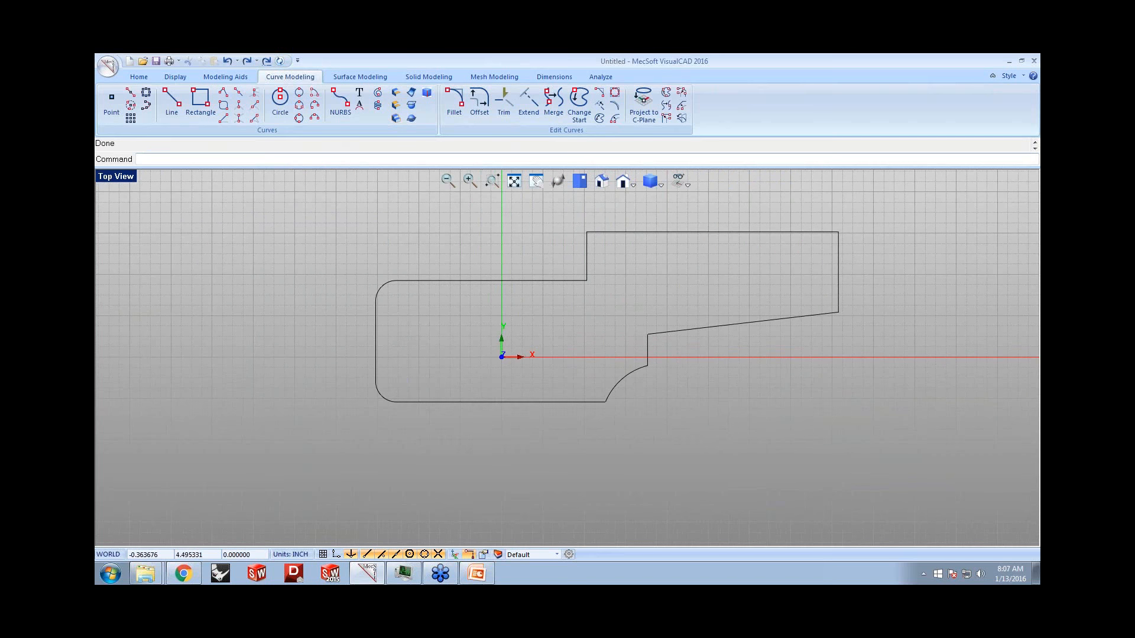
{"action": "left_click", "coordinate": [554, 106]}
{"action": "left_click_drag", "start_coordinate": [337, 190], "coordinate": [873, 454]}
{"action": "right_click", "coordinate": [872, 452]}
{"action": "left_click", "coordinate": [726, 327]}
{"action": "left_click", "coordinate": [733, 353]}
- Auto-fillet the merged profile's sharp corners with a radius of 0.25
{"action": "left_click", "coordinate": [617, 96]}
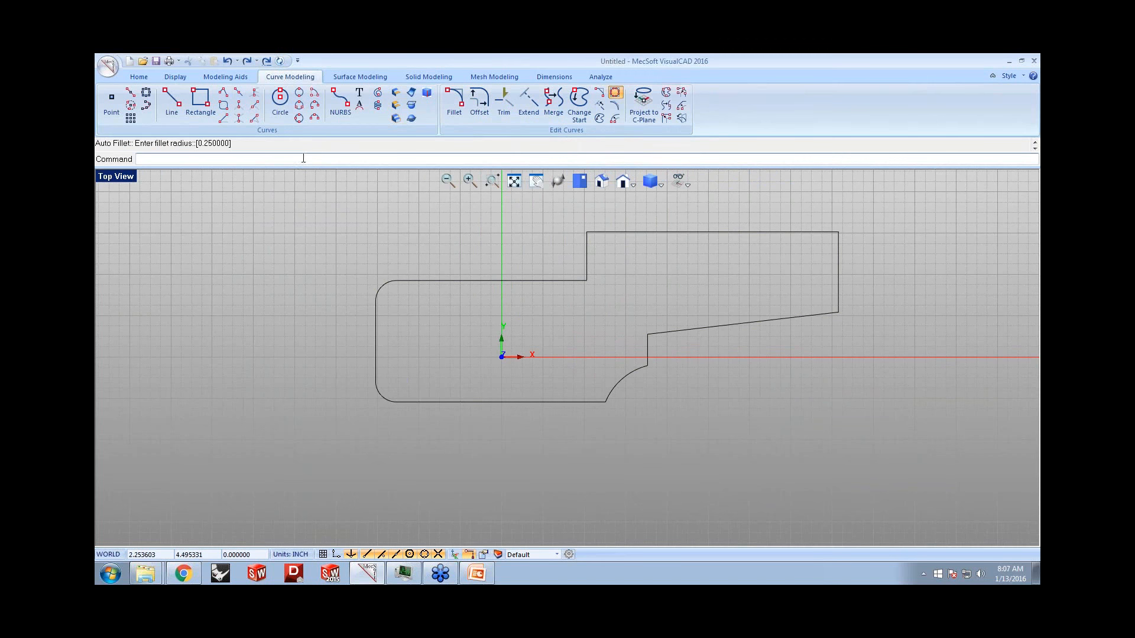
{"action": "key", "text": "Return"}
{"action": "left_click", "coordinate": [601, 232]}
{"action": "right_click", "coordinate": [601, 237]}
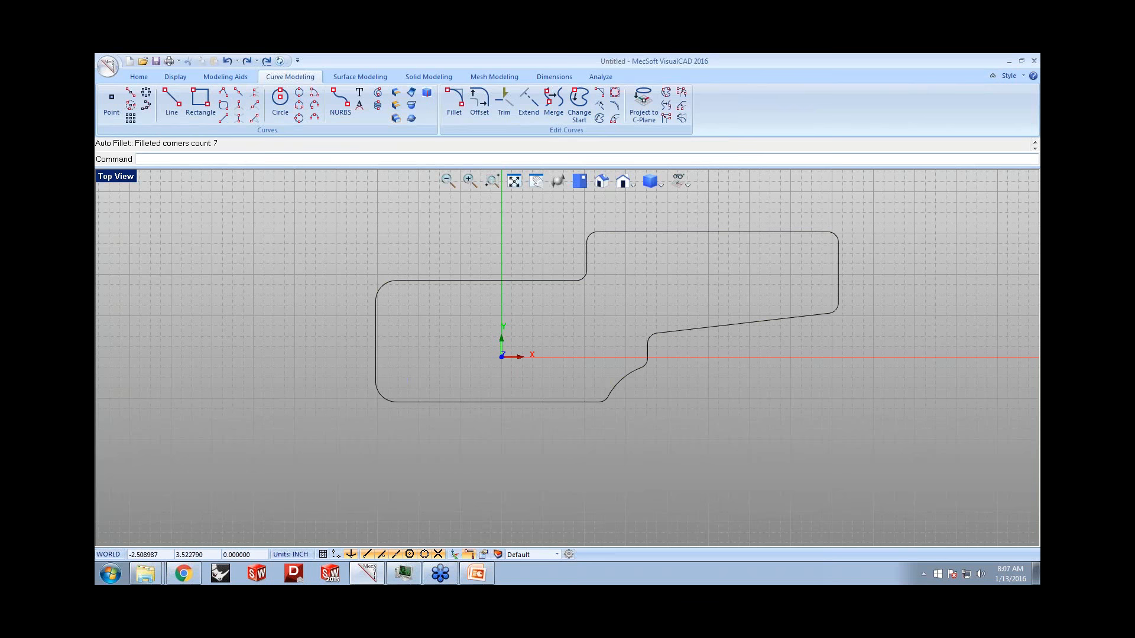
- Draw a circle of radius about 0.25 concentric with the profile's upper-left rounded corner
{"action": "left_click", "coordinate": [288, 118]}
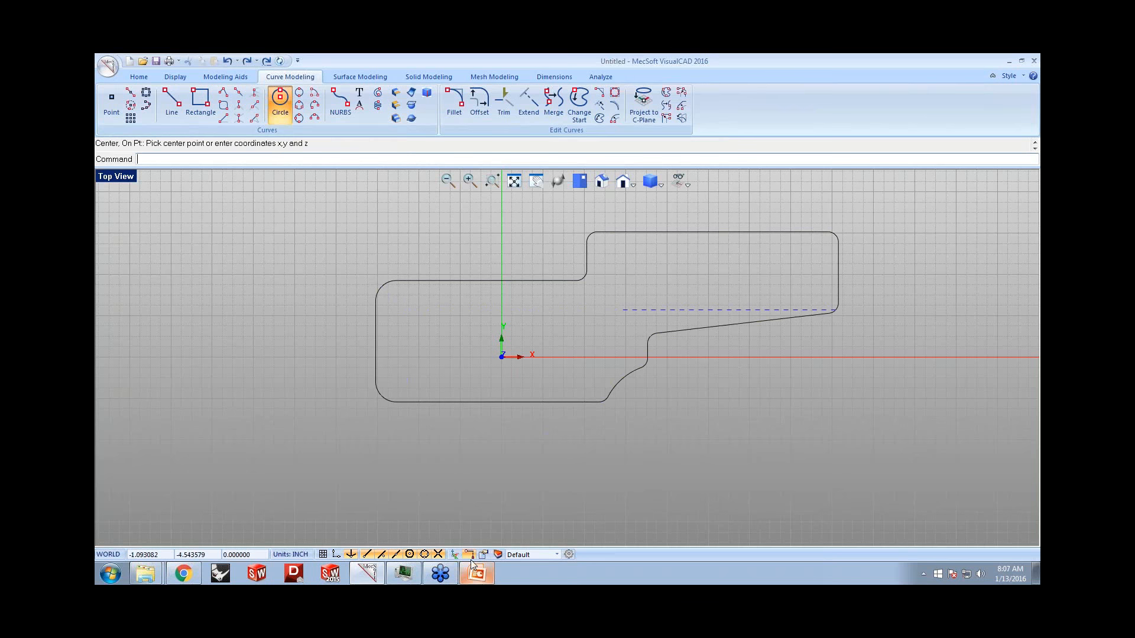
{"action": "left_click", "coordinate": [398, 303]}
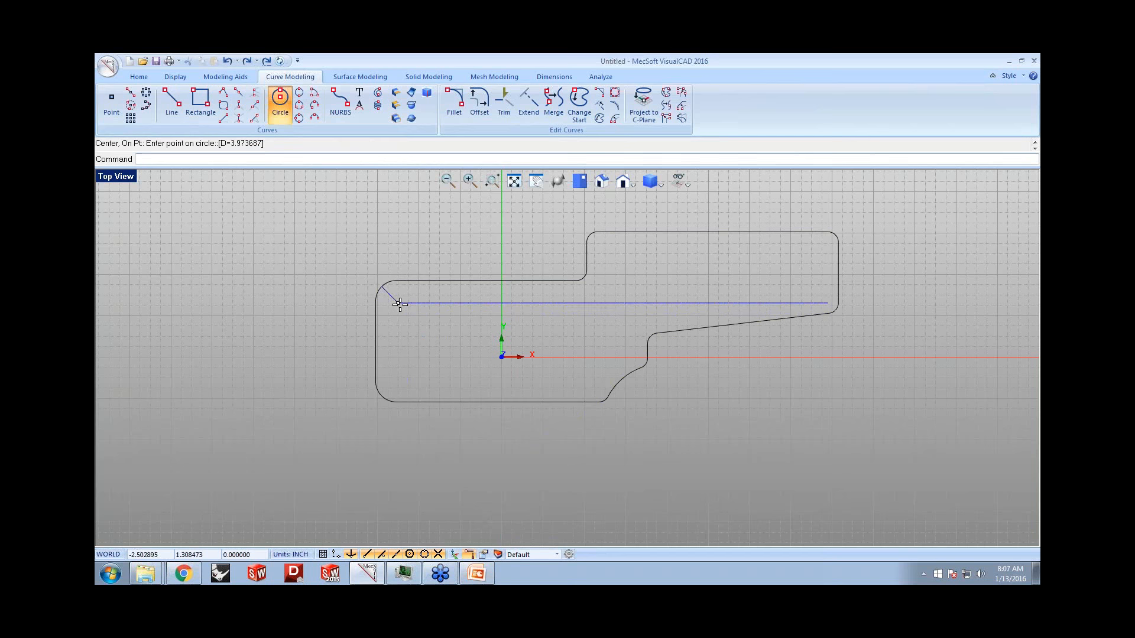
{"action": "left_click", "coordinate": [409, 304]}
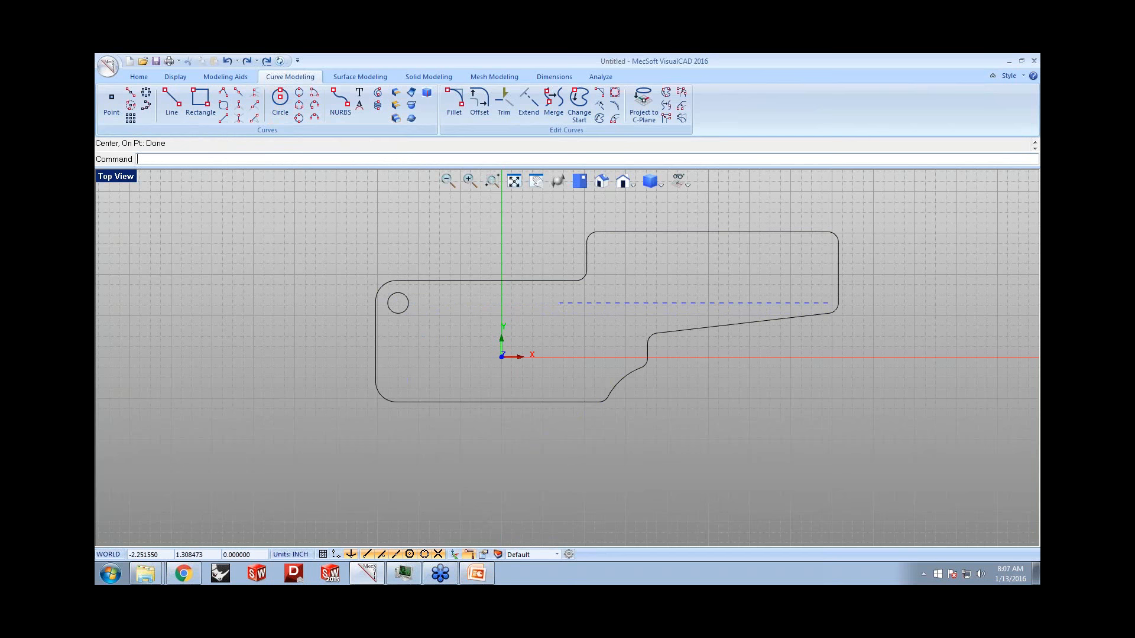
- Draw three 0.5 diameter circles near the profile's lower-left corner and the two upper corners of its raised right section
{"action": "left_click", "coordinate": [281, 112]}
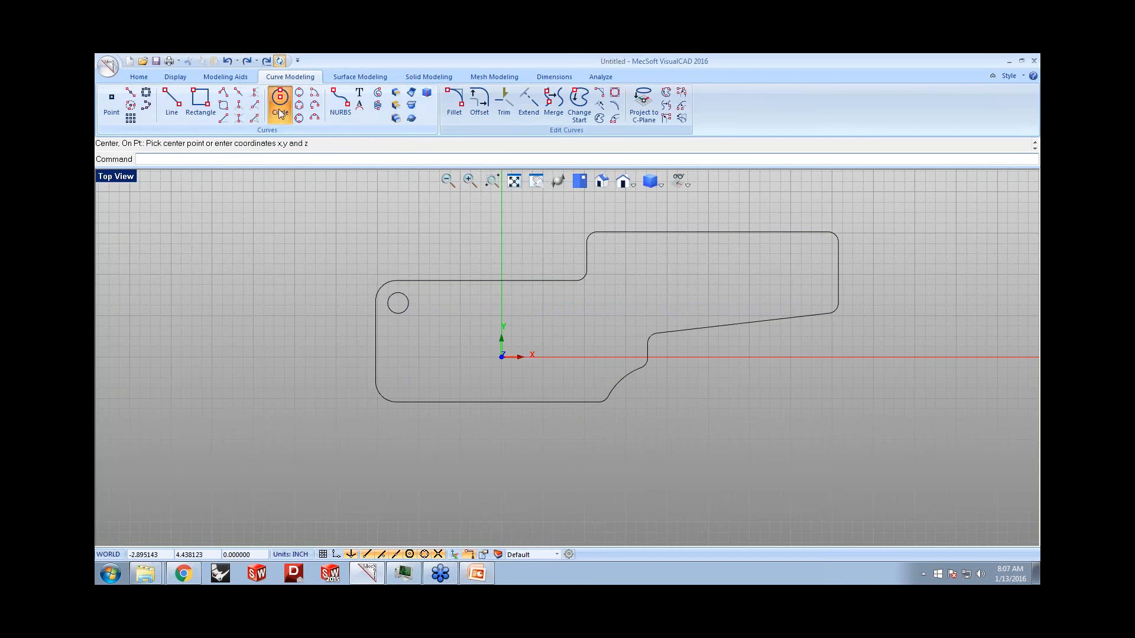
{"action": "left_click", "coordinate": [399, 381]}
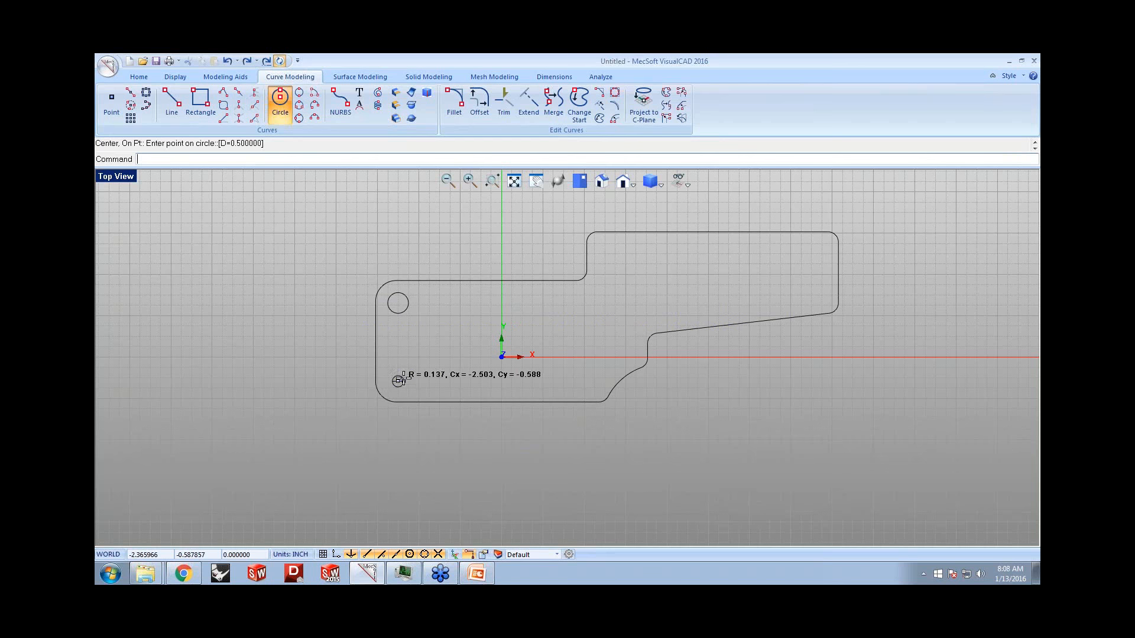
{"action": "key", "text": "Return"}
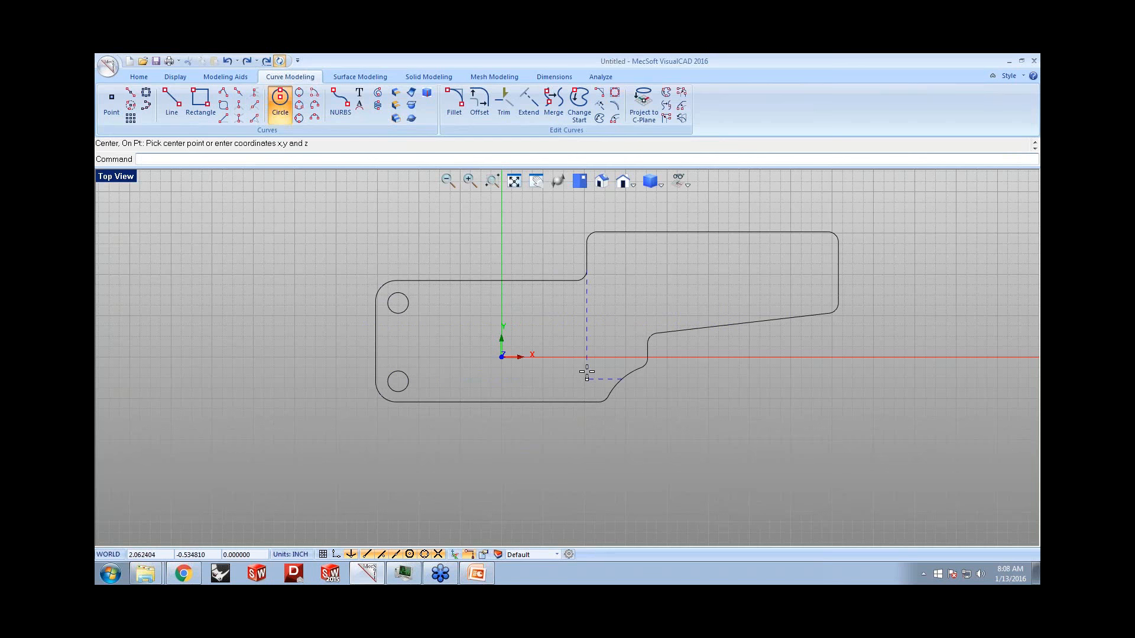
{"action": "left_click", "coordinate": [612, 255]}
{"action": "key", "text": "Return"}
{"action": "left_click", "coordinate": [810, 255]}
{"action": "key", "text": "Return"}
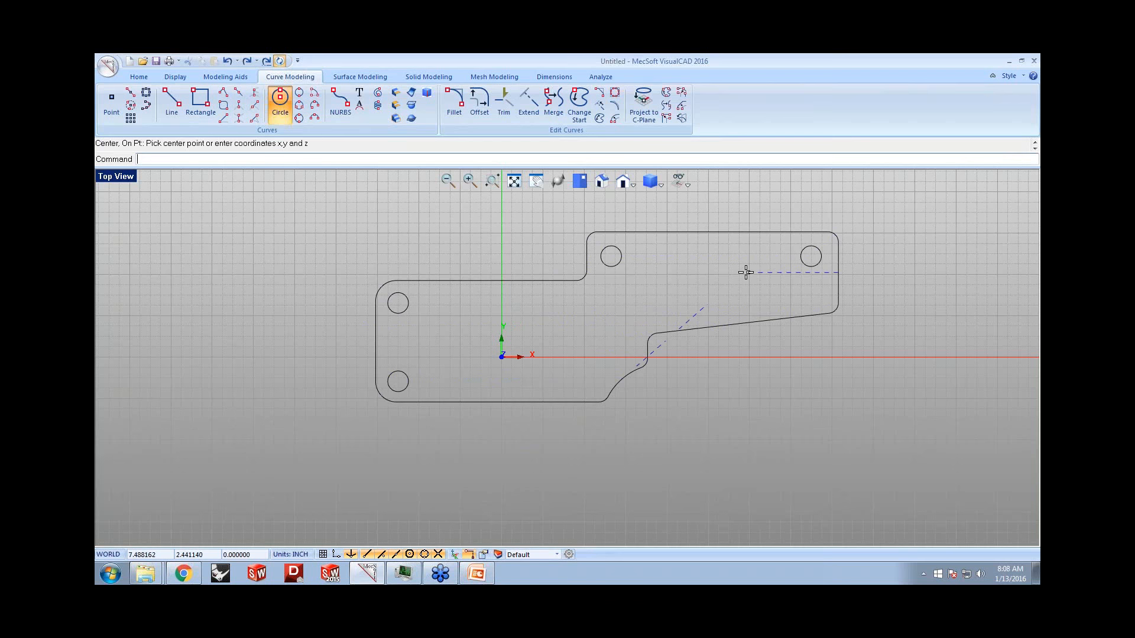
{"action": "key", "text": "Escape"}
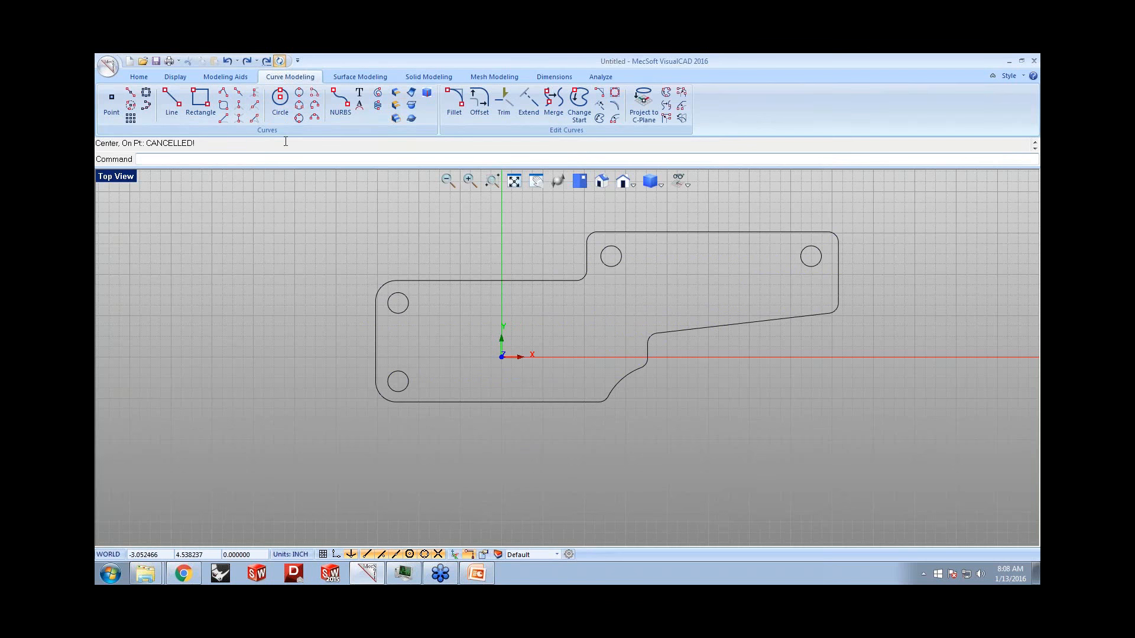
- Draw a horizontal rectangle inside the left section of the profile, between the hole circles and the step
{"action": "left_click", "coordinate": [204, 105]}
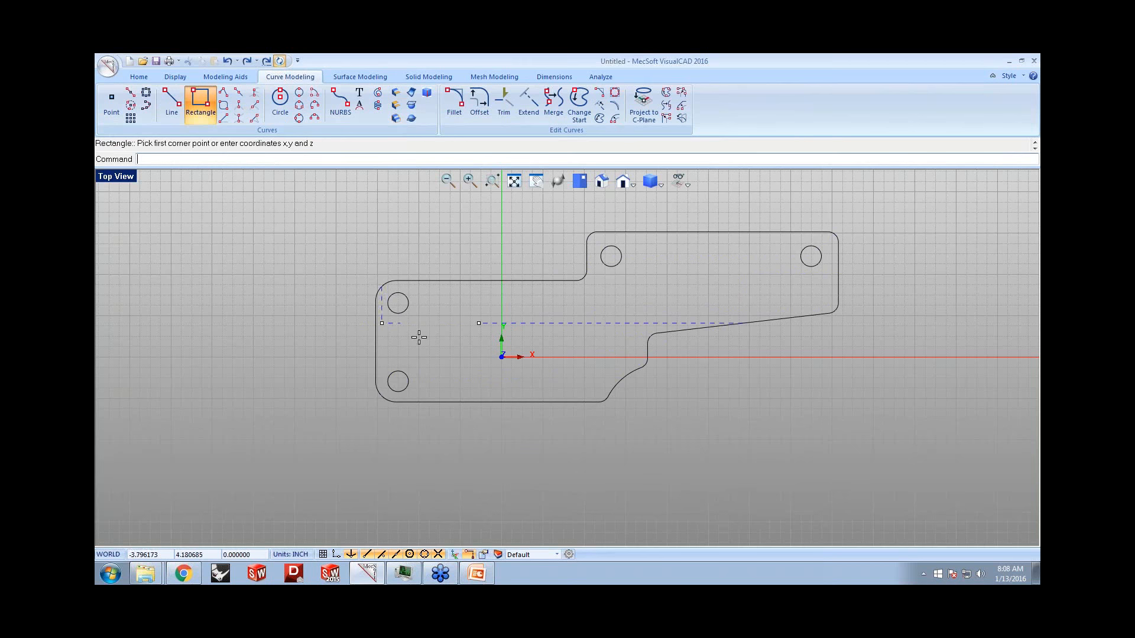
{"action": "left_click", "coordinate": [461, 318]}
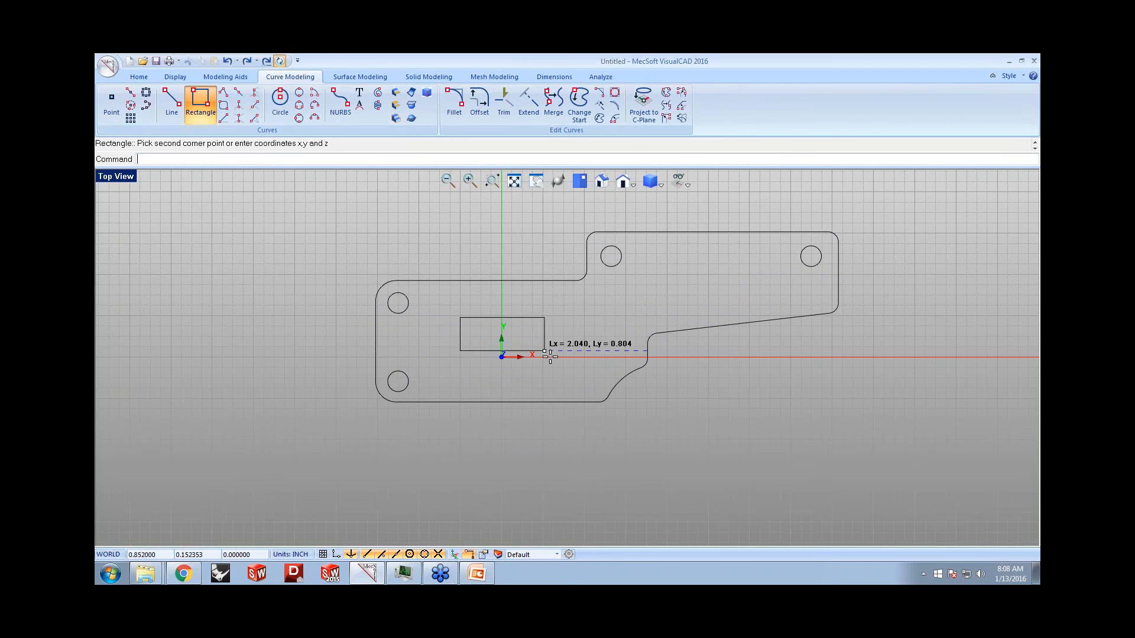
{"action": "left_click", "coordinate": [579, 358]}
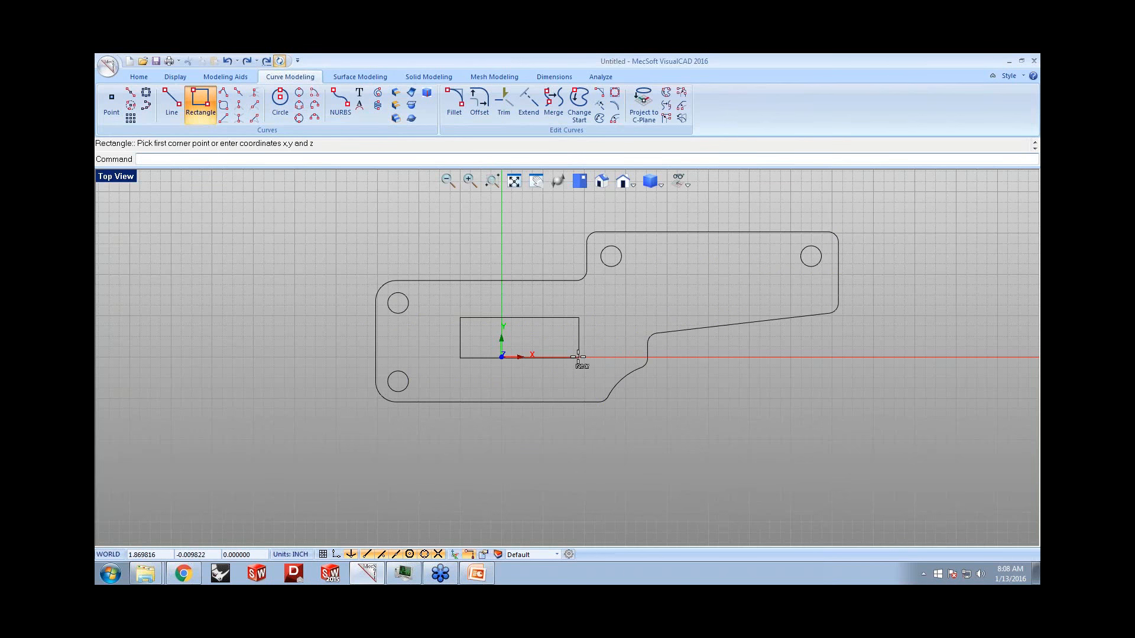
{"action": "key", "text": "Escape"}
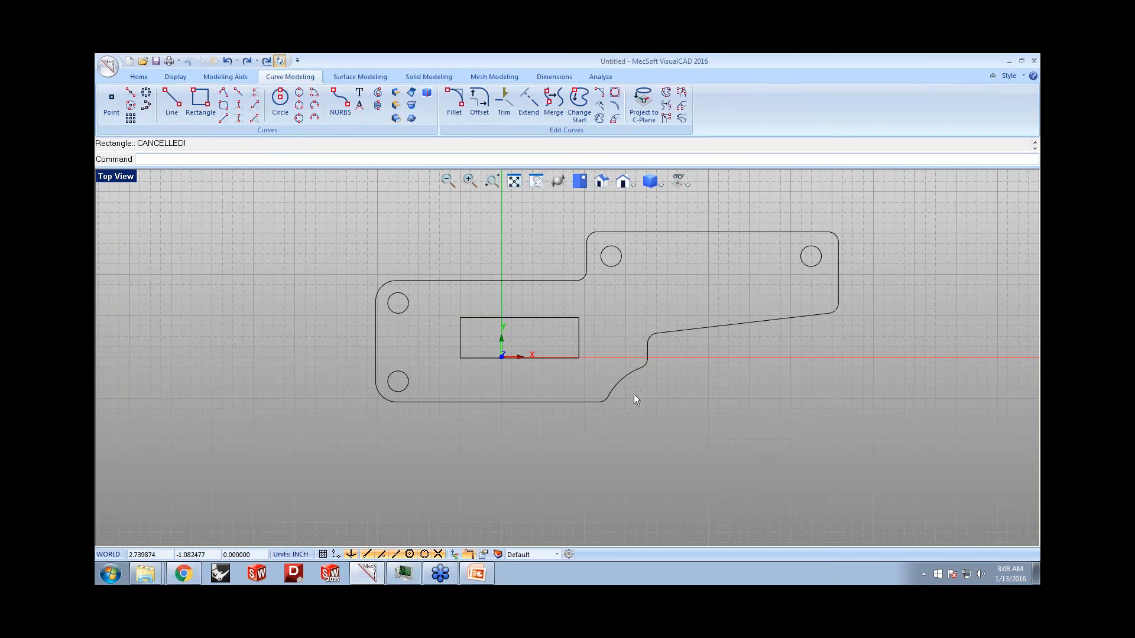
- In an isometric view, extrude the outer profile, the four circles and the rectangle together into a mesh with a distance of 1
{"action": "left_click", "coordinate": [602, 182]}
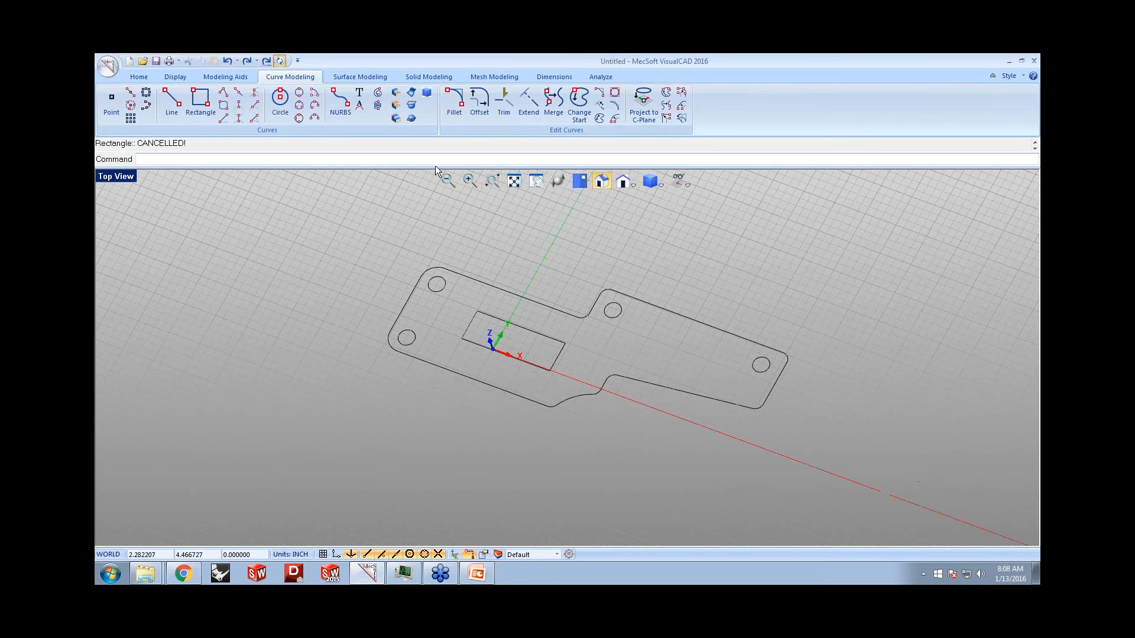
{"action": "left_click", "coordinate": [433, 79]}
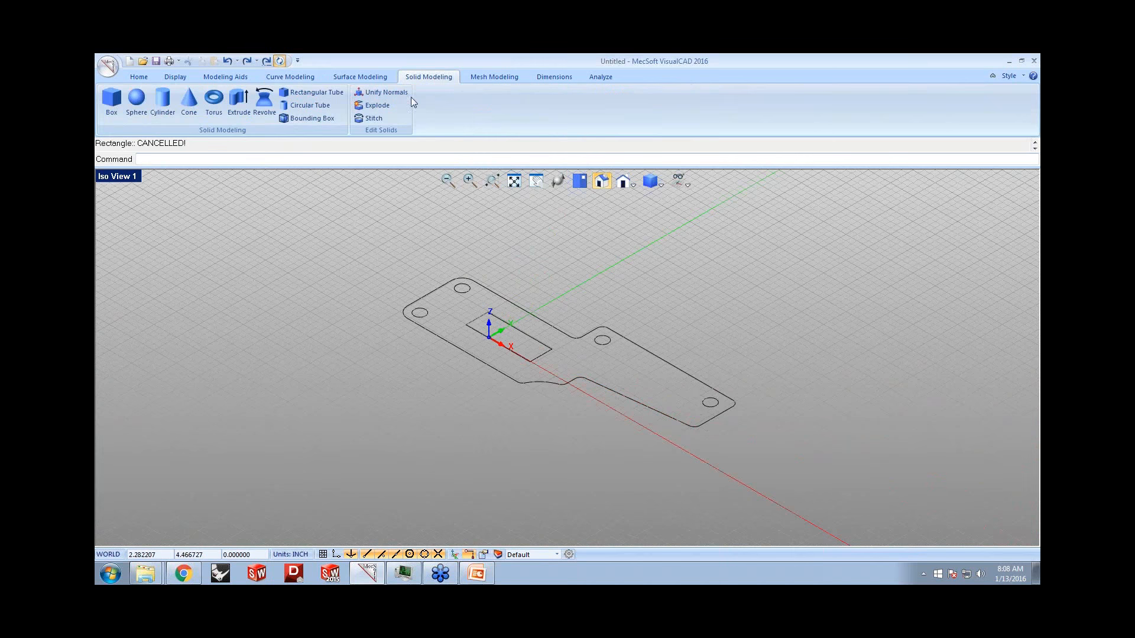
{"action": "left_click", "coordinate": [510, 78]}
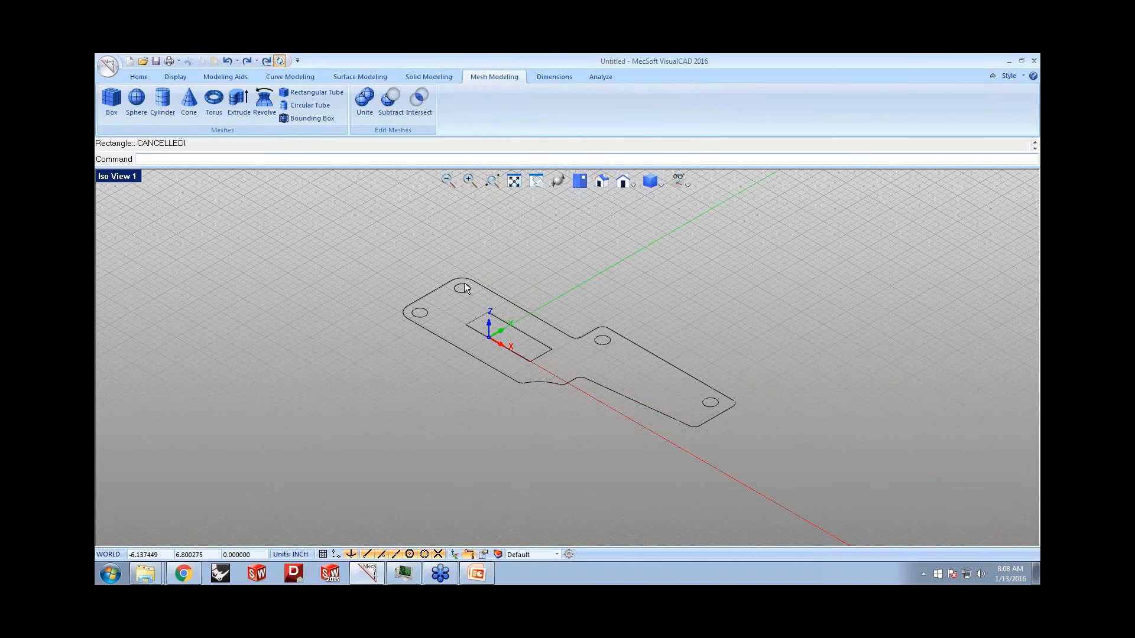
{"action": "left_click", "coordinate": [239, 103]}
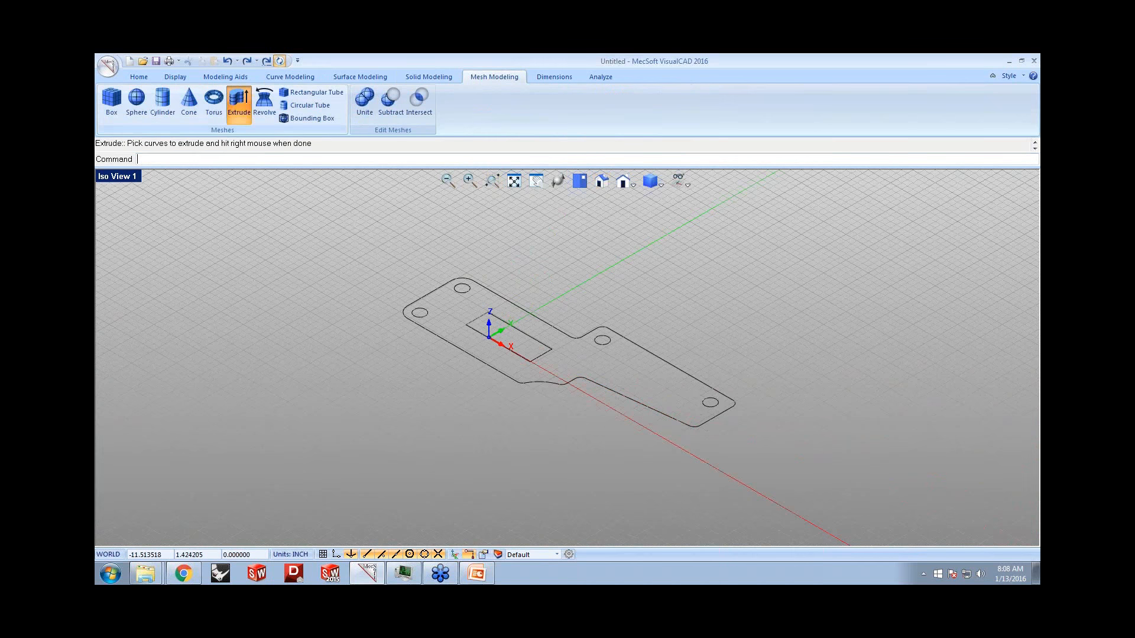
{"action": "left_click_drag", "start_coordinate": [349, 265], "coordinate": [739, 464]}
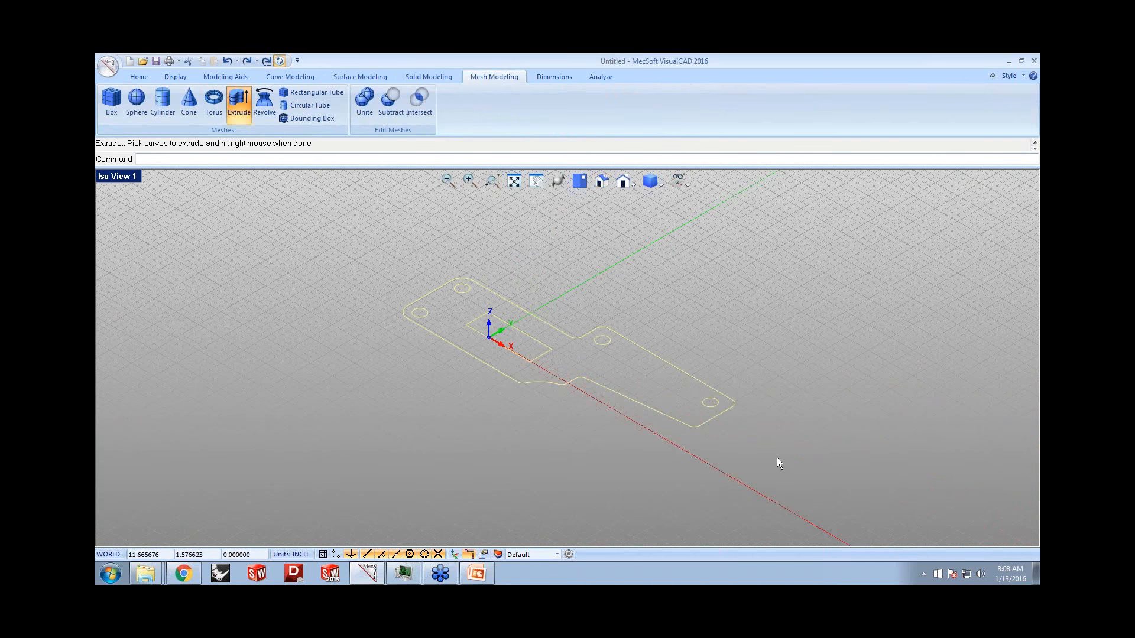
{"action": "right_click", "coordinate": [773, 454]}
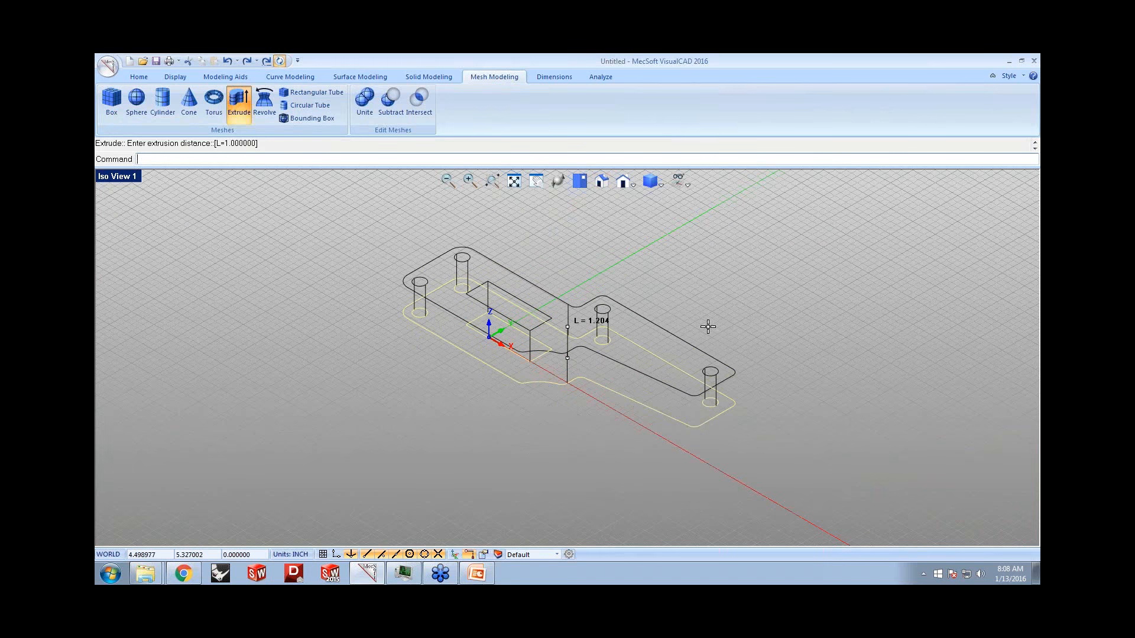
{"action": "left_click", "coordinate": [708, 326]}
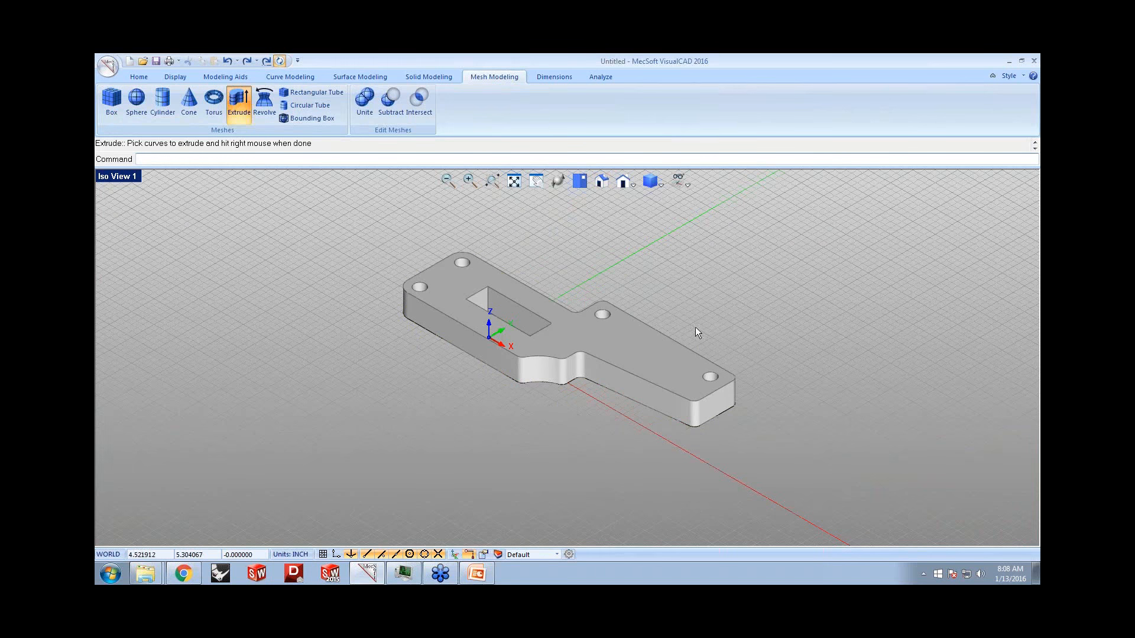
{"action": "scroll", "coordinate": [577, 331], "scroll_direction": "up", "scroll_amount": 5}
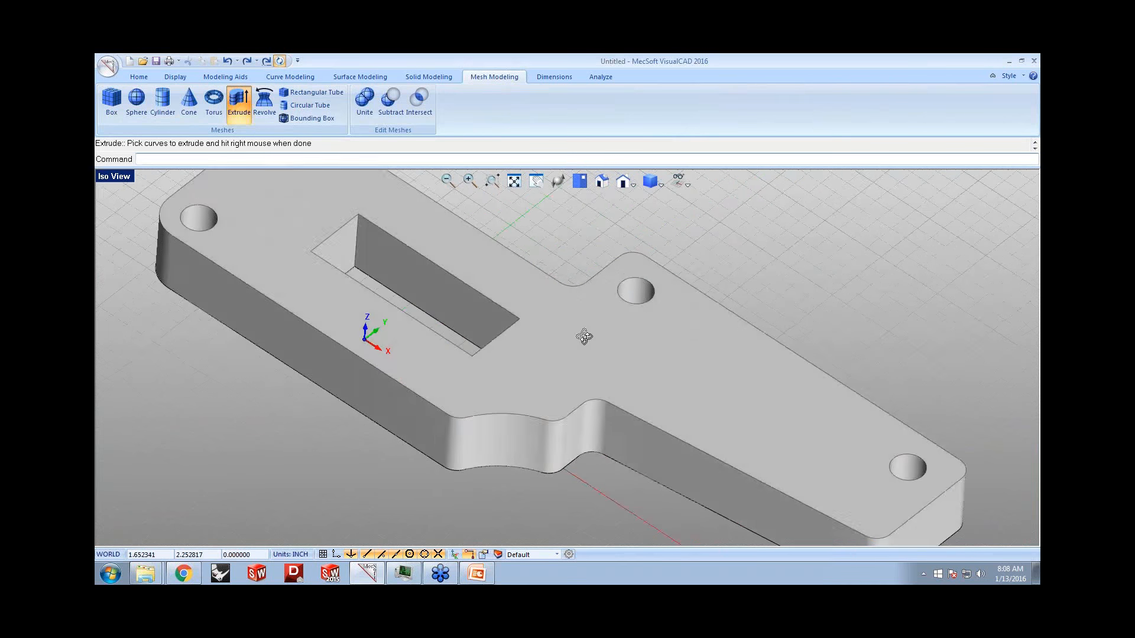
{"action": "scroll", "coordinate": [565, 337], "scroll_direction": "down", "scroll_amount": 5}
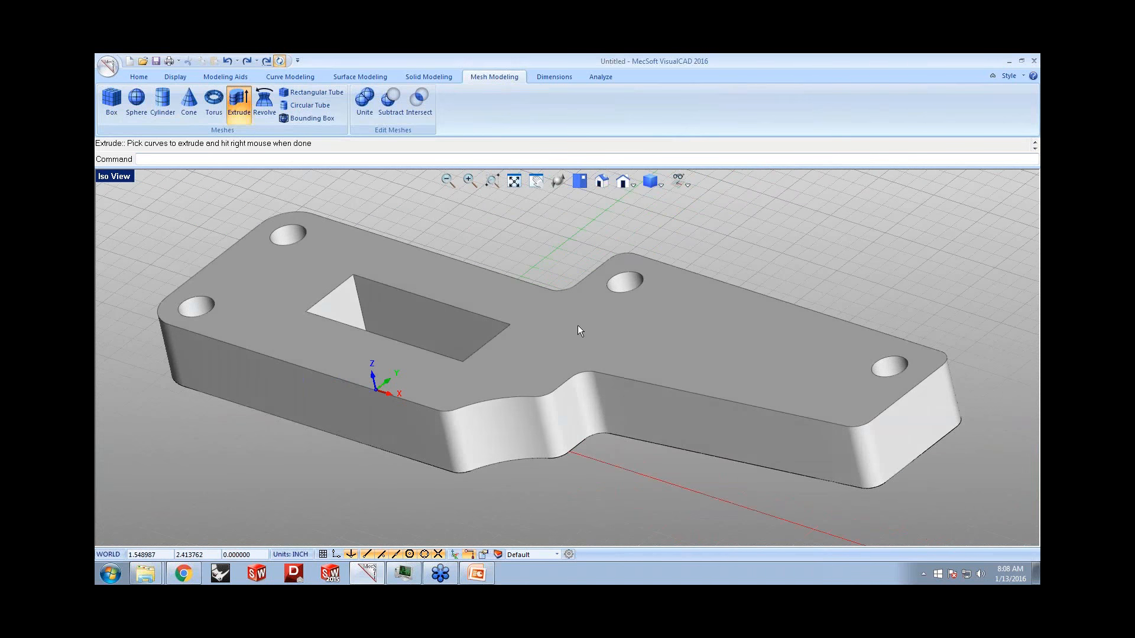
{"action": "right_click", "coordinate": [577, 329]}
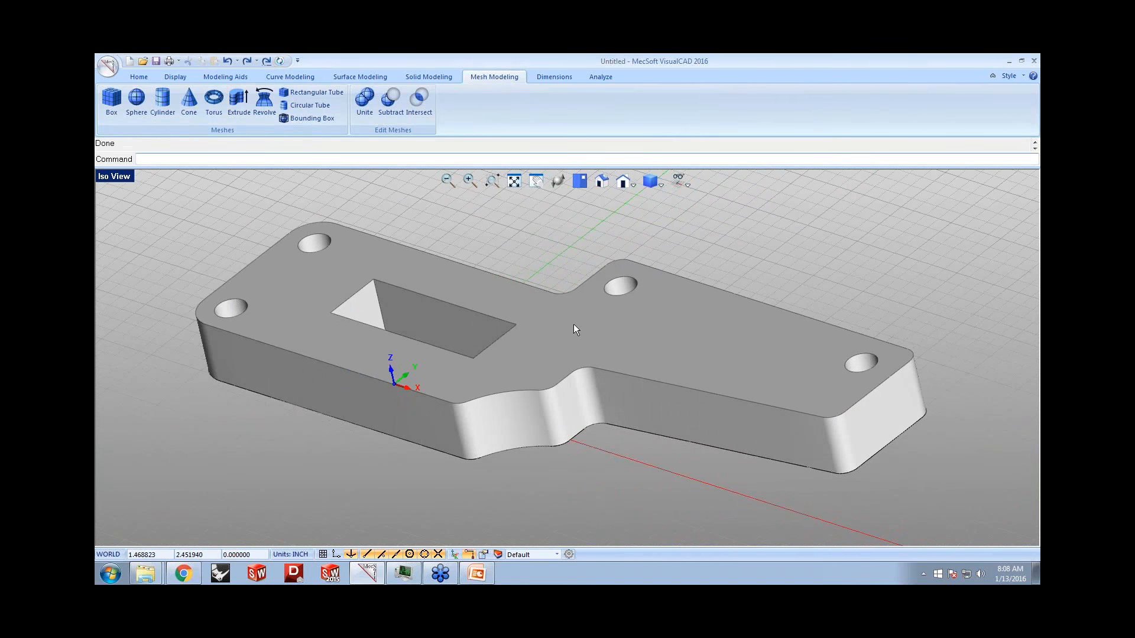
{"action": "scroll", "coordinate": [591, 333], "scroll_direction": "down", "scroll_amount": 3}
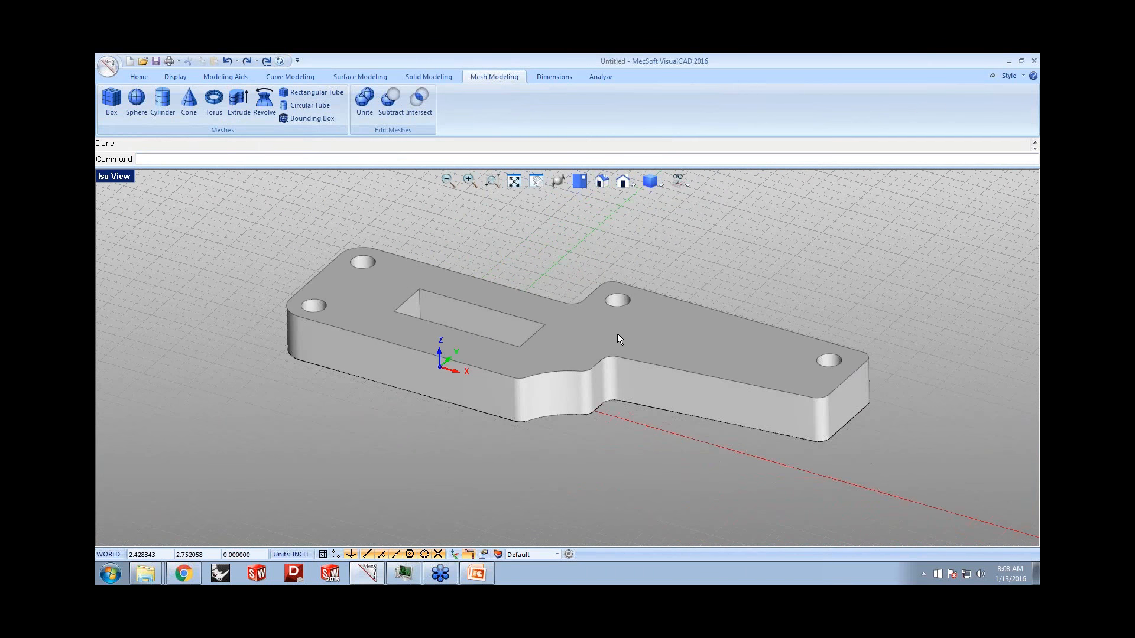
- Import the Gear Box element of the sample gearbox document from Onshape, discarding the unsaved plate changes
{"action": "left_click", "coordinate": [138, 77]}
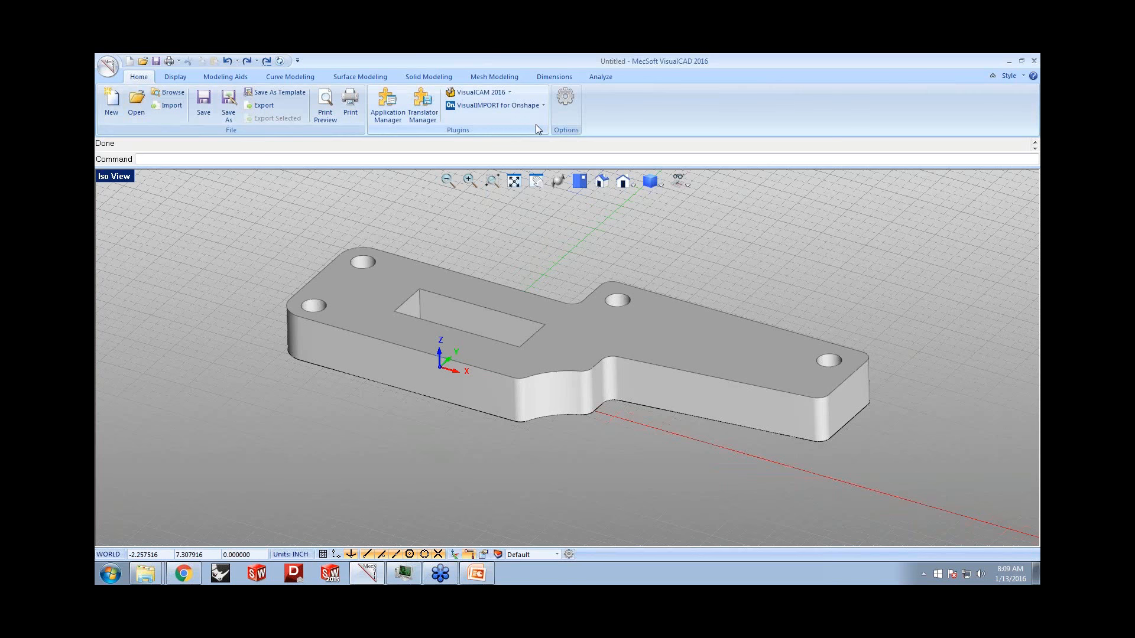
{"action": "left_click", "coordinate": [544, 106]}
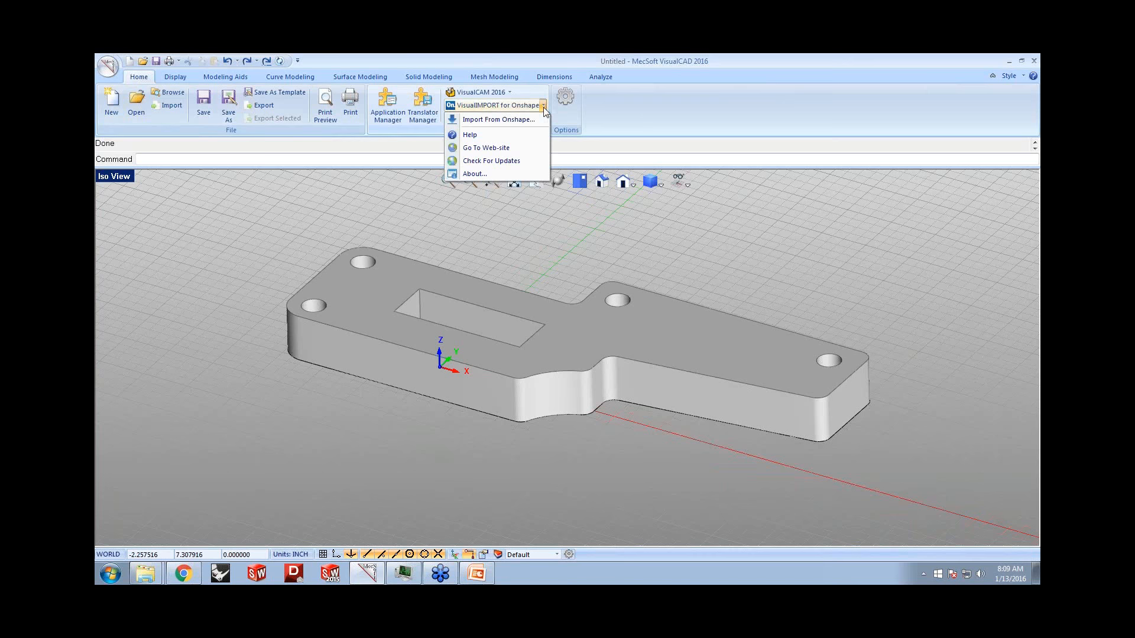
{"action": "left_click", "coordinate": [540, 121]}
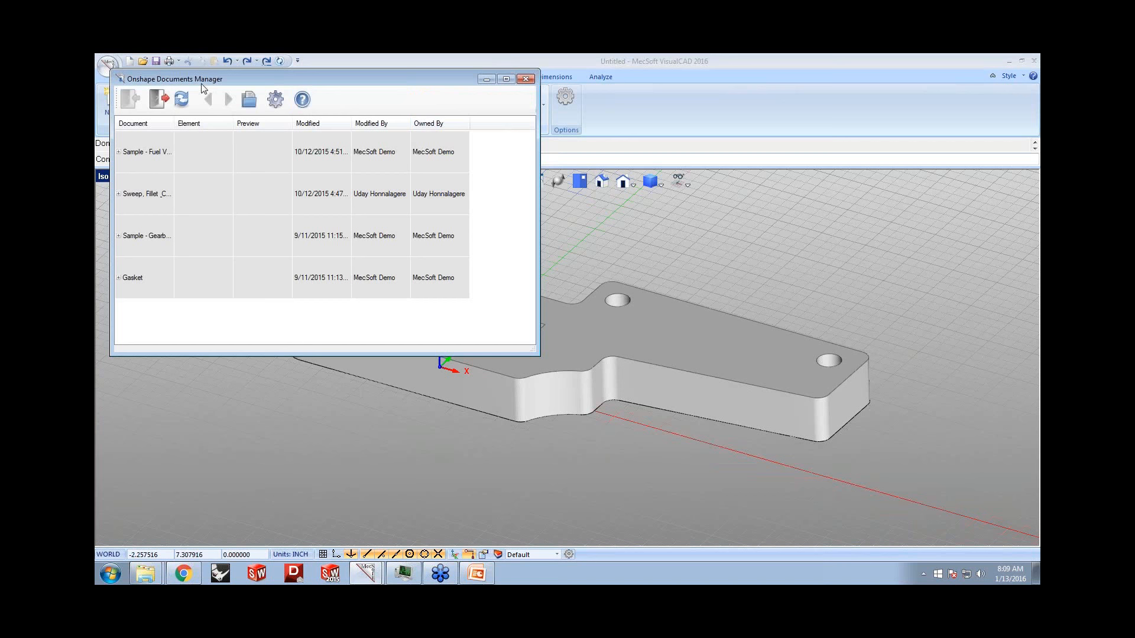
{"action": "left_click", "coordinate": [119, 236]}
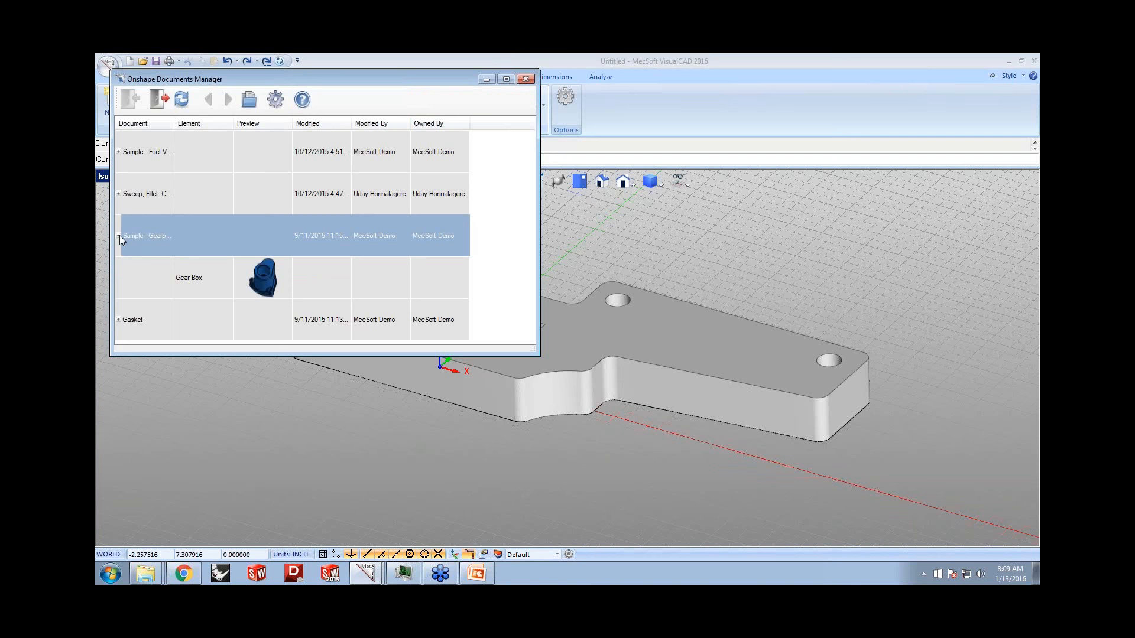
{"action": "left_click", "coordinate": [229, 269]}
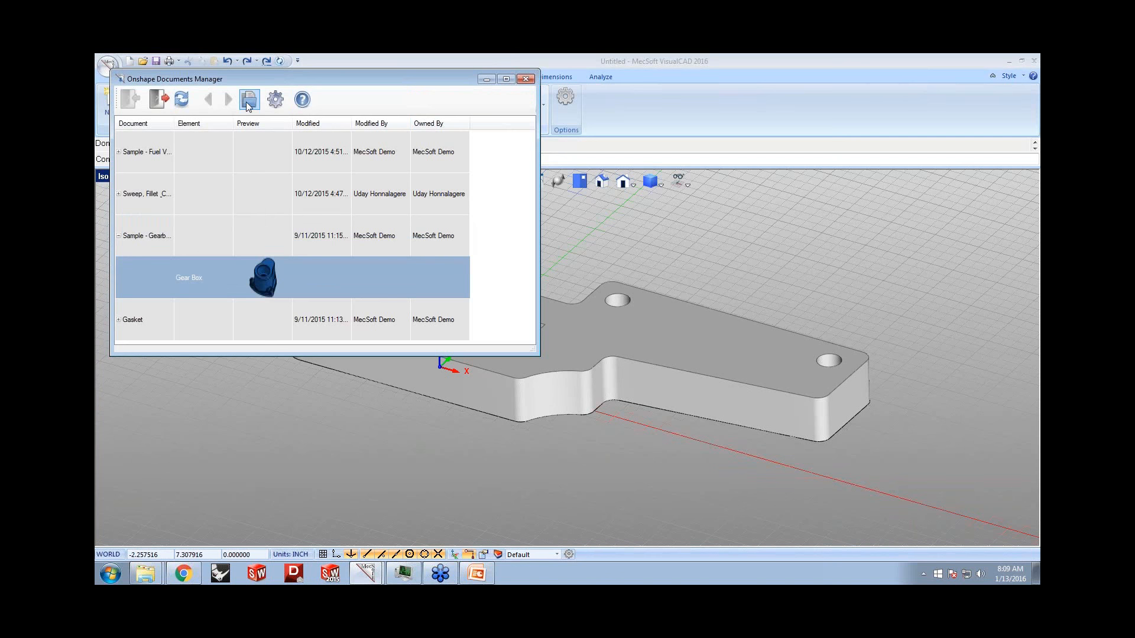
{"action": "left_click", "coordinate": [248, 104]}
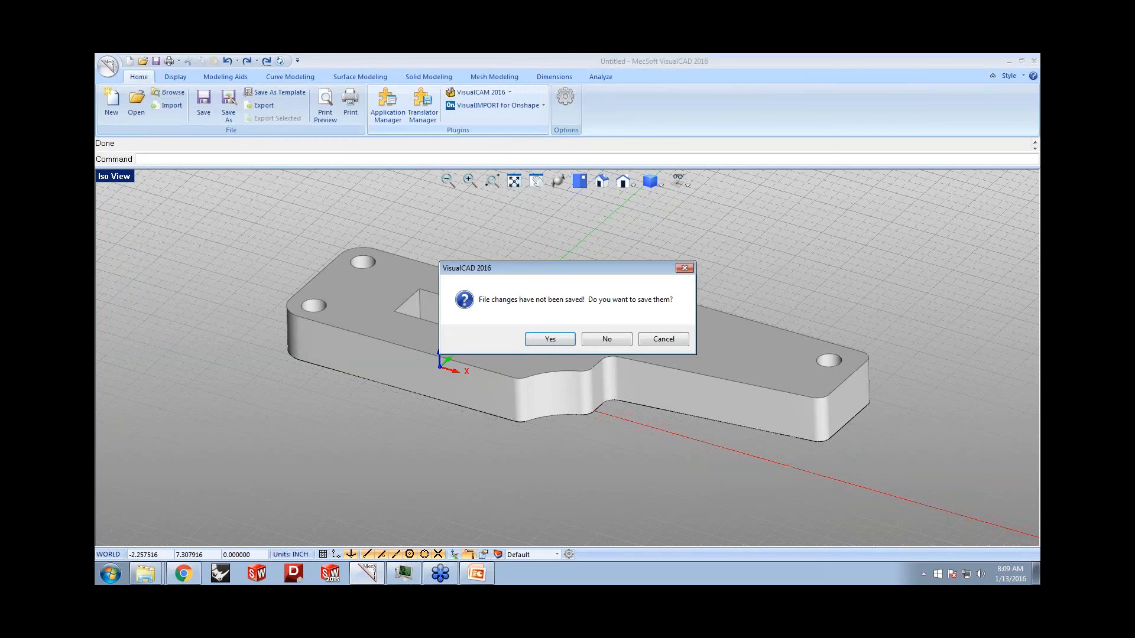
{"action": "left_click", "coordinate": [602, 343]}
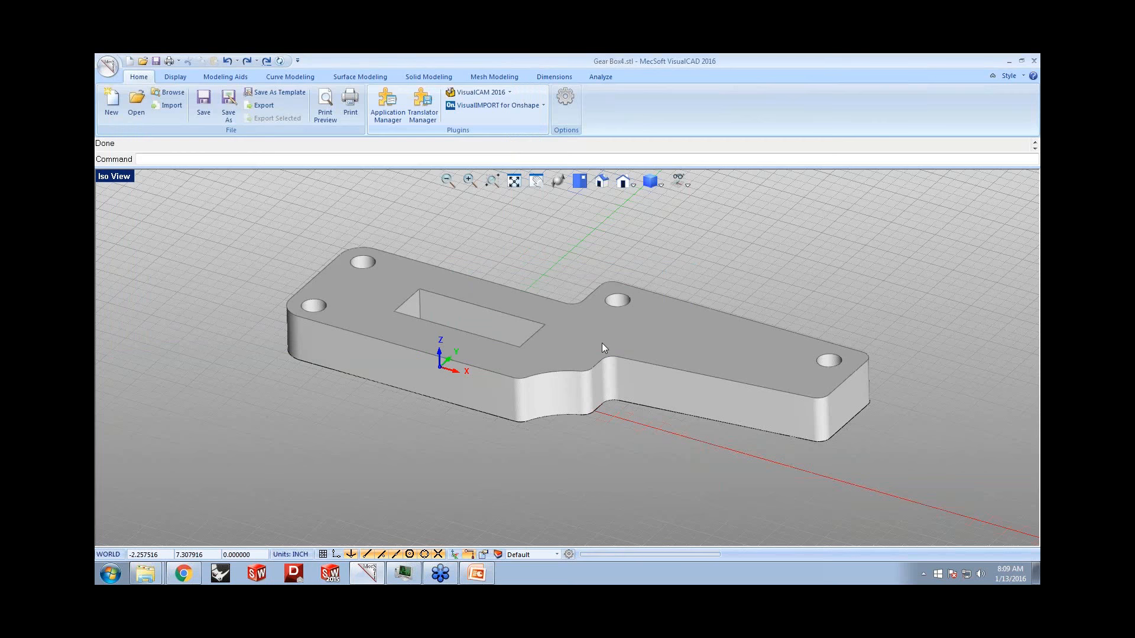
- Inspect the imported gear box from several angles and in a four-viewport layout, ending with the isometric viewport active
{"action": "middle_click_drag", "start_coordinate": [580, 372], "coordinate": [558, 383]}
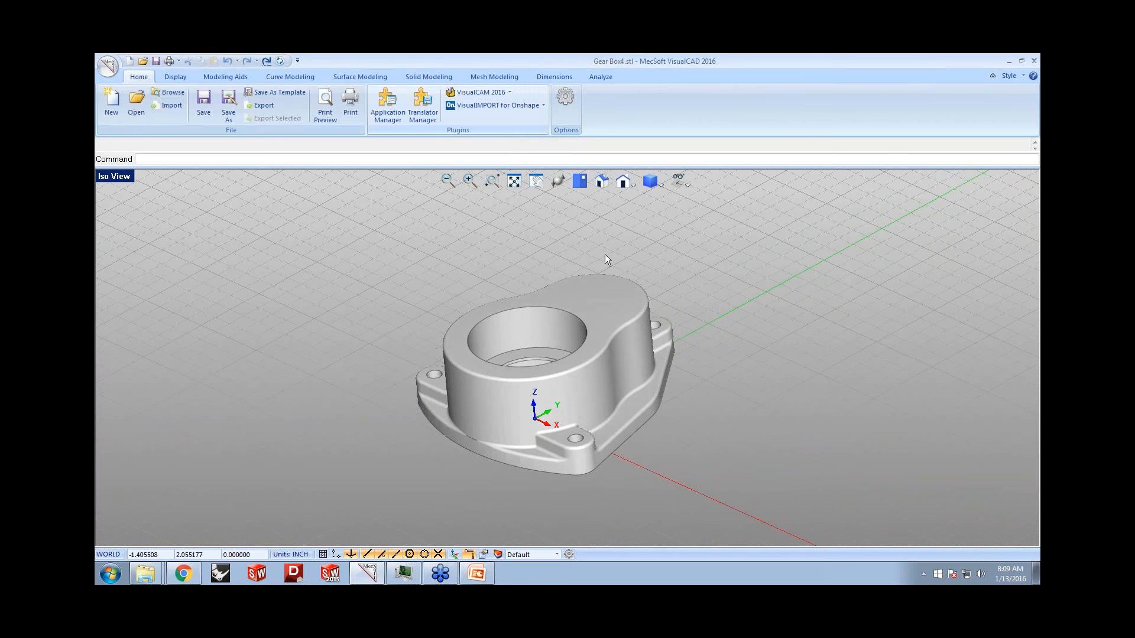
{"action": "middle_click_drag", "start_coordinate": [623, 223], "coordinate": [627, 306]}
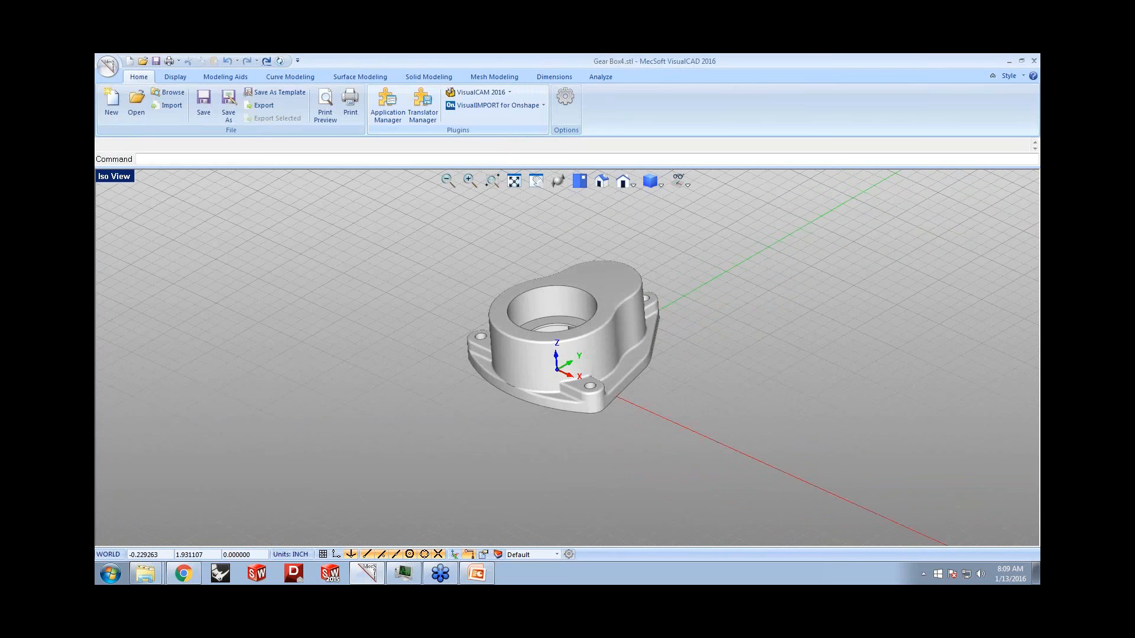
{"action": "left_click", "coordinate": [115, 177]}
{"action": "left_click", "coordinate": [143, 322]}
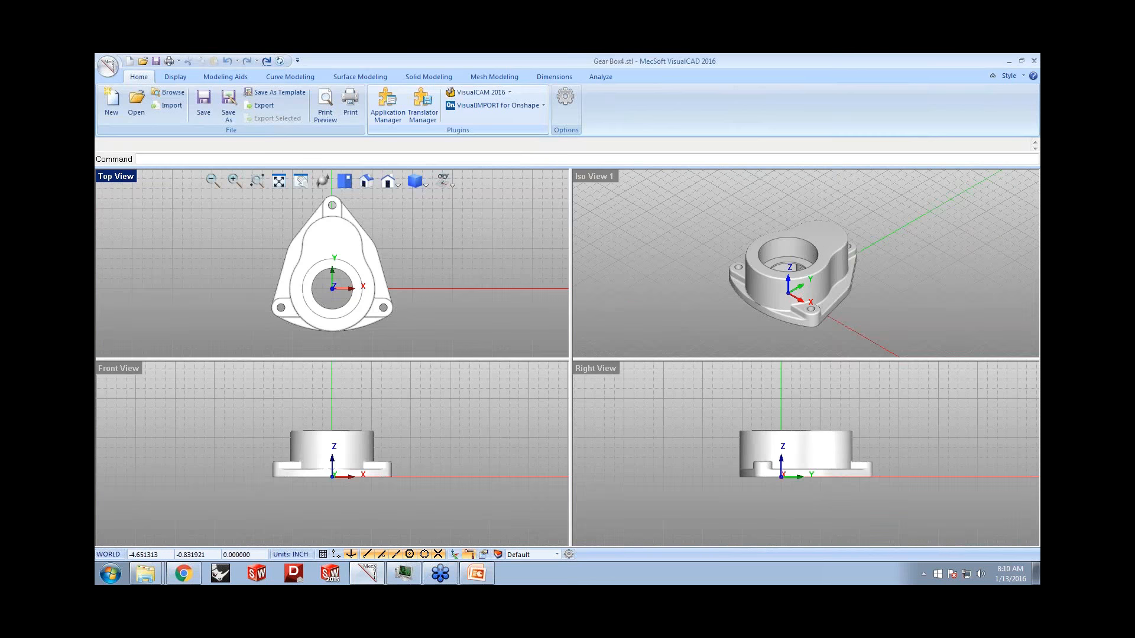
{"action": "scroll", "coordinate": [451, 309], "scroll_direction": "down", "scroll_amount": 2}
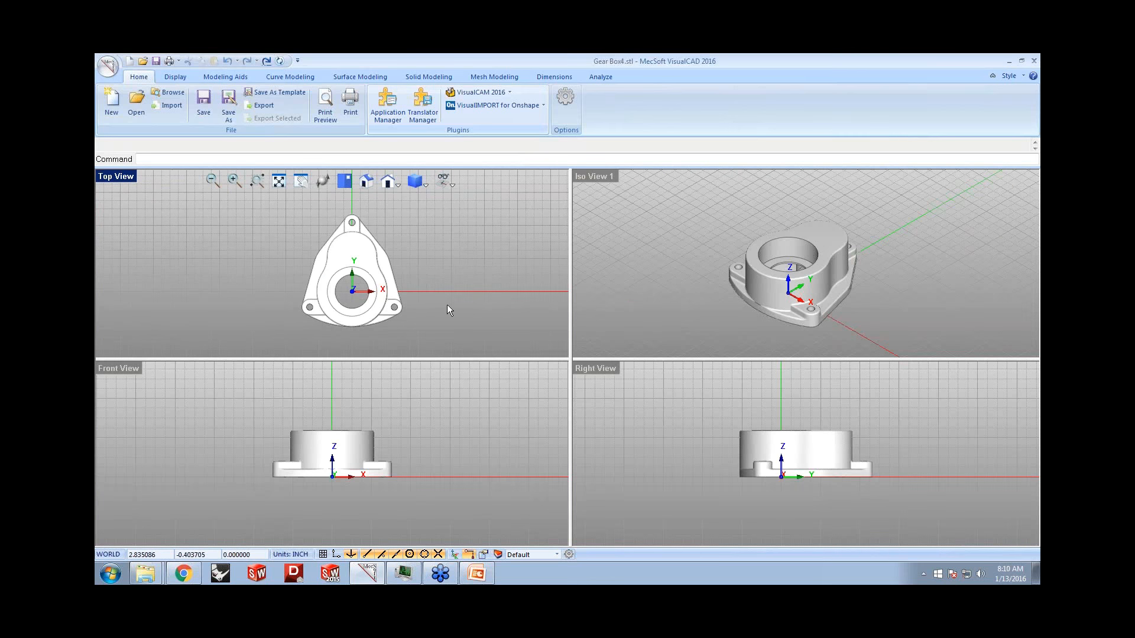
{"action": "left_click", "coordinate": [680, 300]}
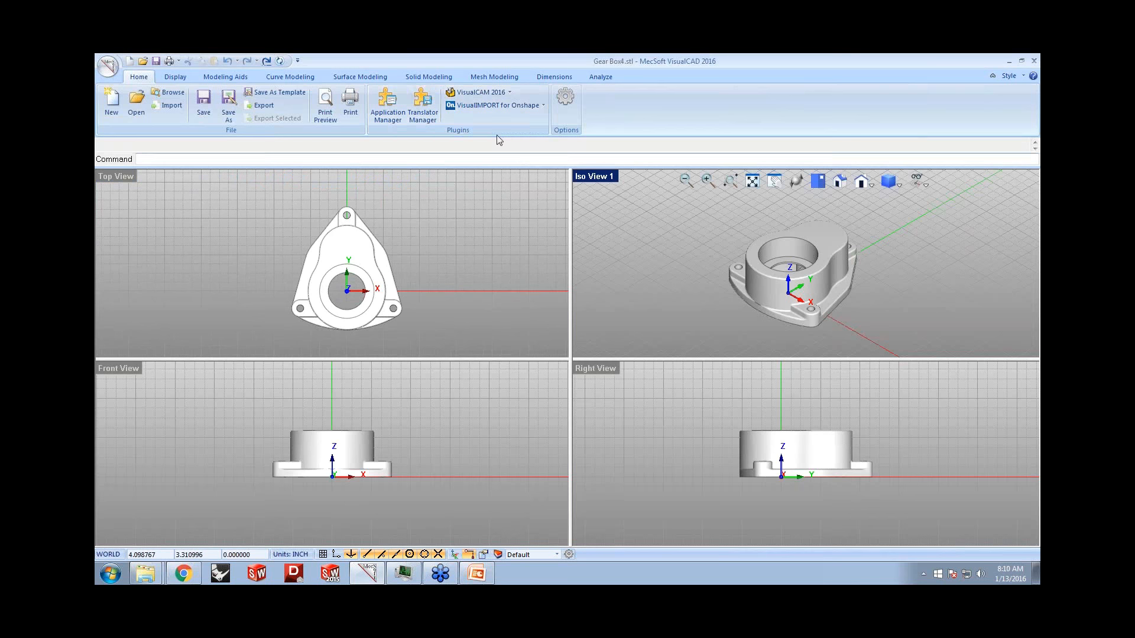
- Start the VisualCAM FreeMILL wizard and open its part bounds stock setup for the gear box
{"action": "left_click", "coordinate": [509, 93]}
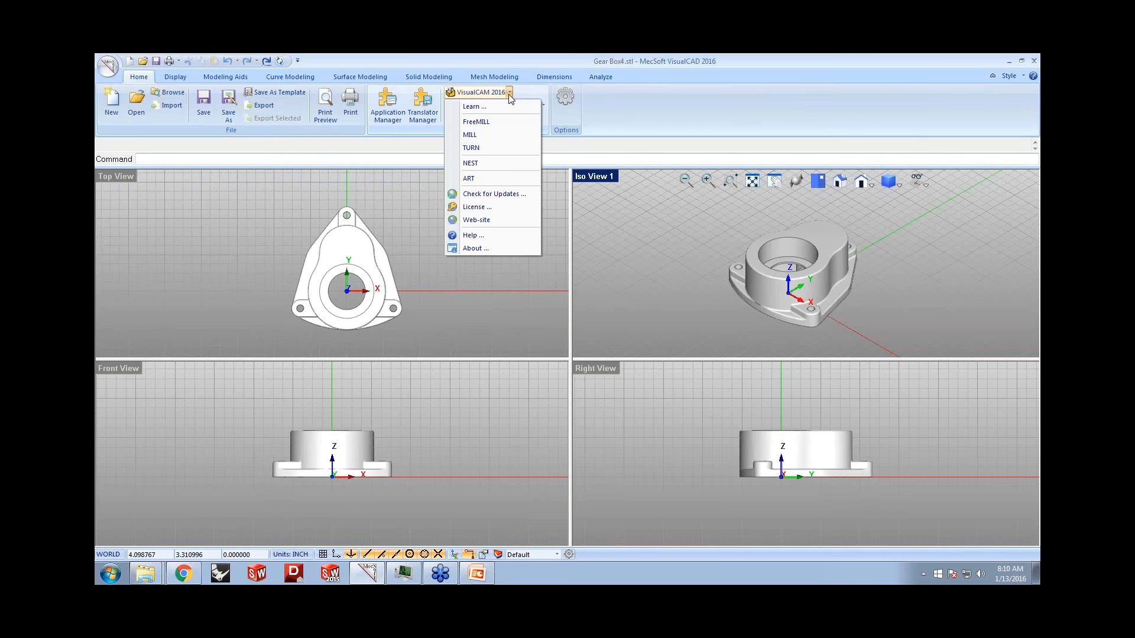
{"action": "left_click", "coordinate": [475, 121]}
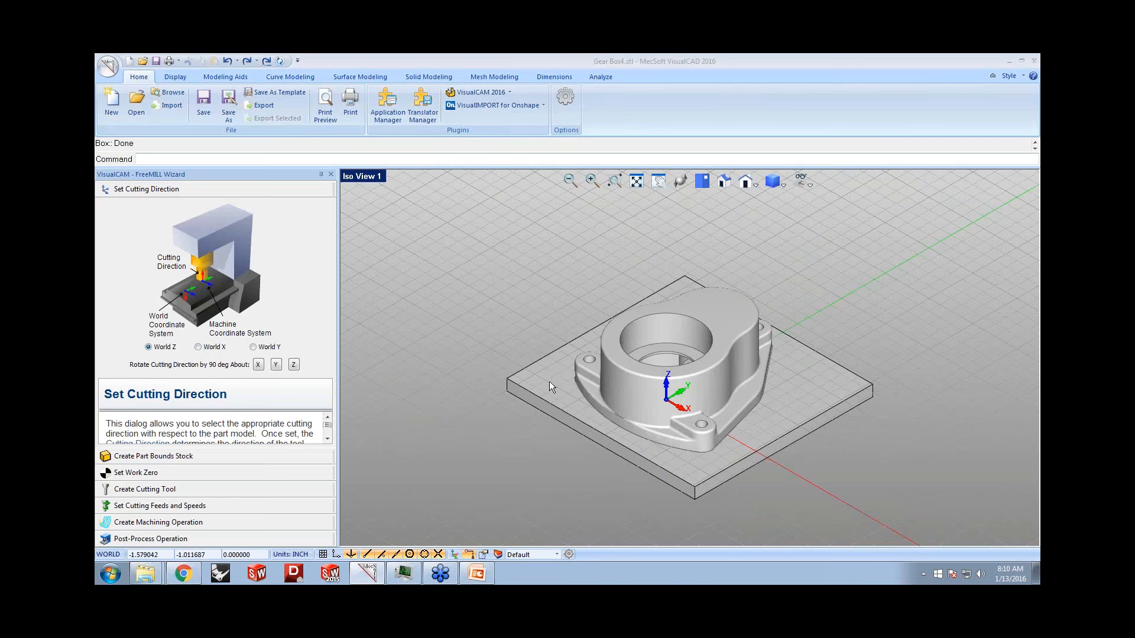
{"action": "left_click", "coordinate": [227, 458]}
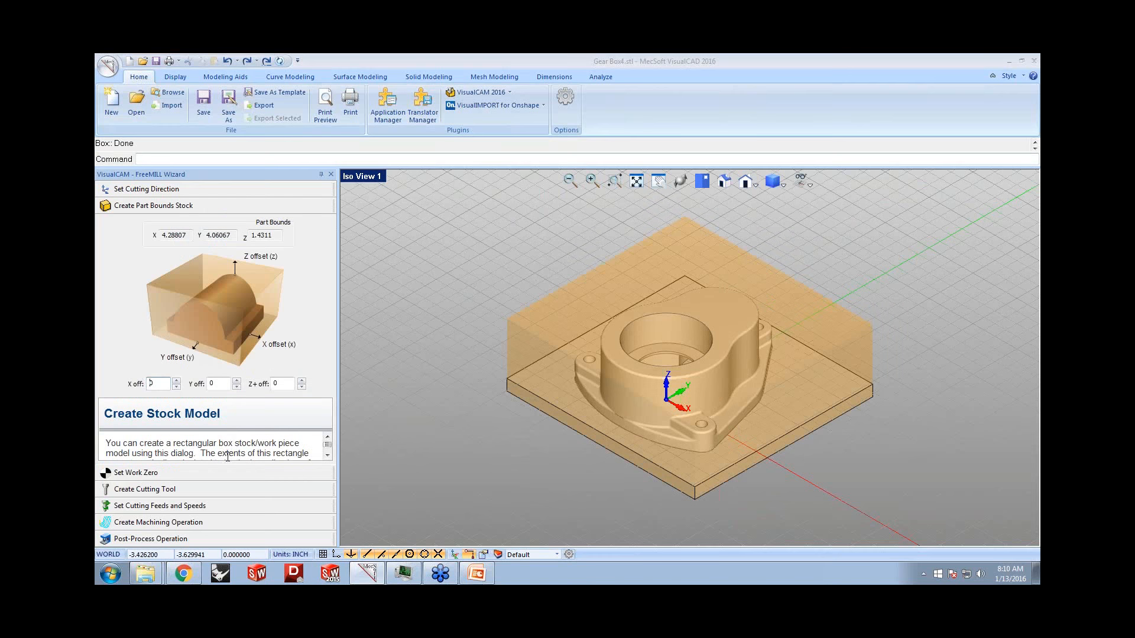
- Set the stock's Z+ offset to 0.2 and place the work zero at the stock box's highest Z, south-west corner
{"action": "left_click", "coordinate": [302, 381]}
{"action": "left_click", "coordinate": [302, 382]}
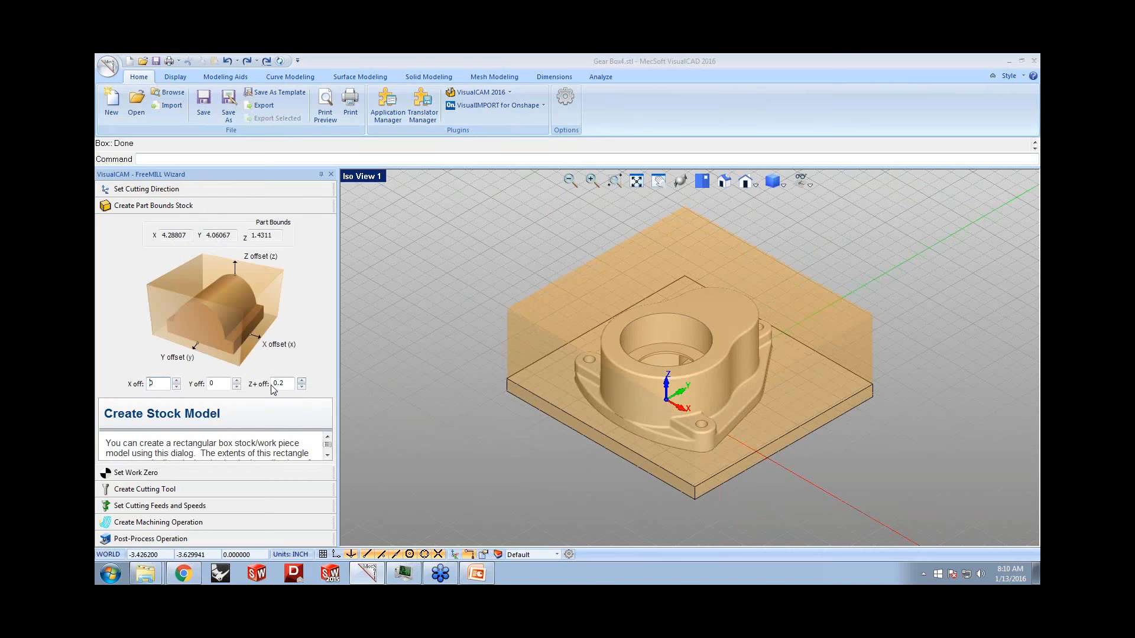
{"action": "left_click", "coordinate": [271, 472]}
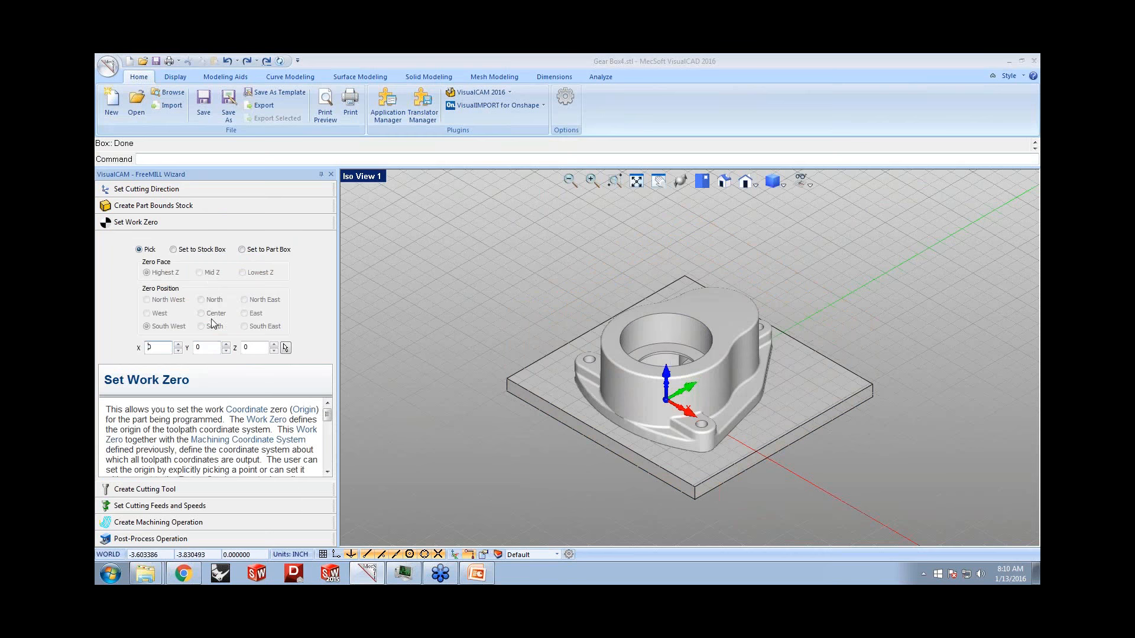
{"action": "left_click", "coordinate": [203, 250]}
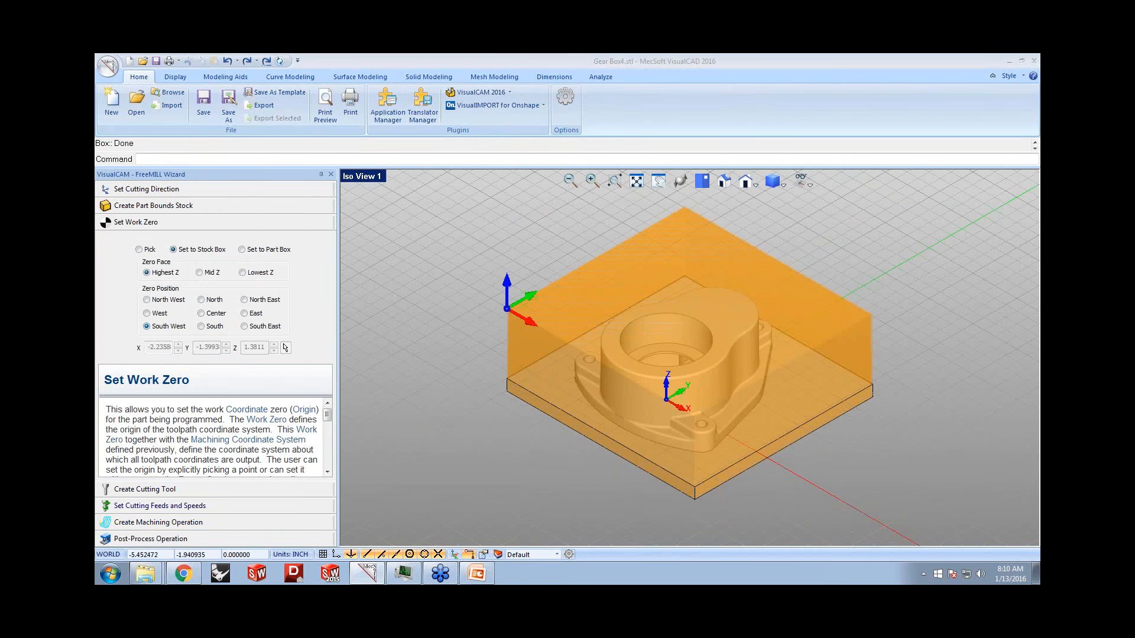
- Keep the default cutting tool and set spindle speed to 5000 RPM, cut feed to 40, and engage and retract feeds to 50 in/min
{"action": "left_click", "coordinate": [192, 490]}
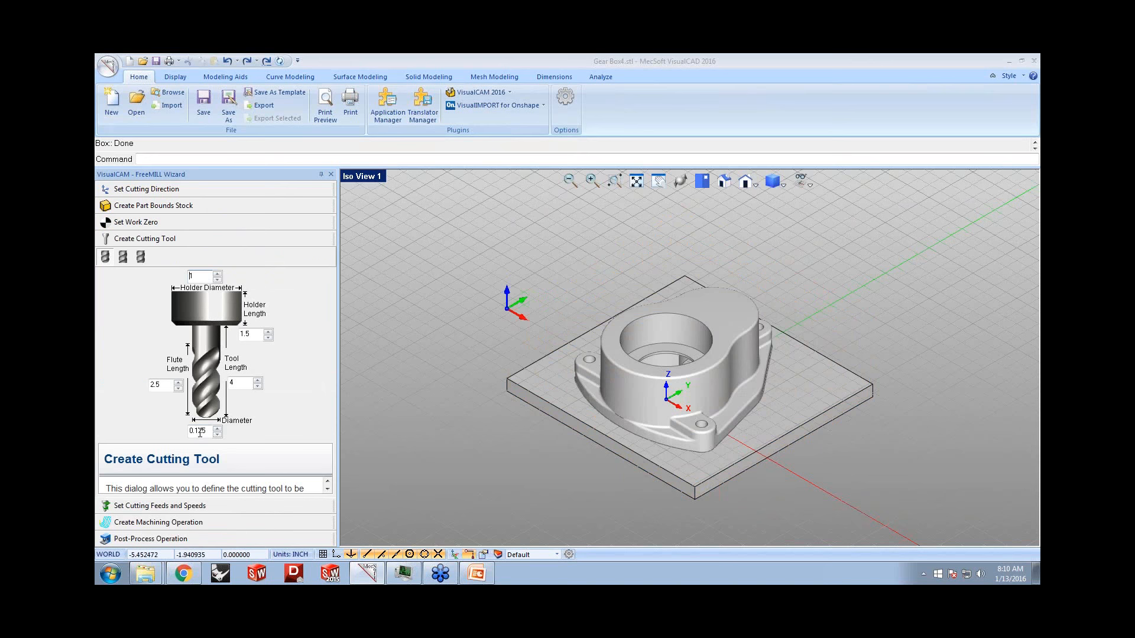
{"action": "left_click", "coordinate": [193, 506]}
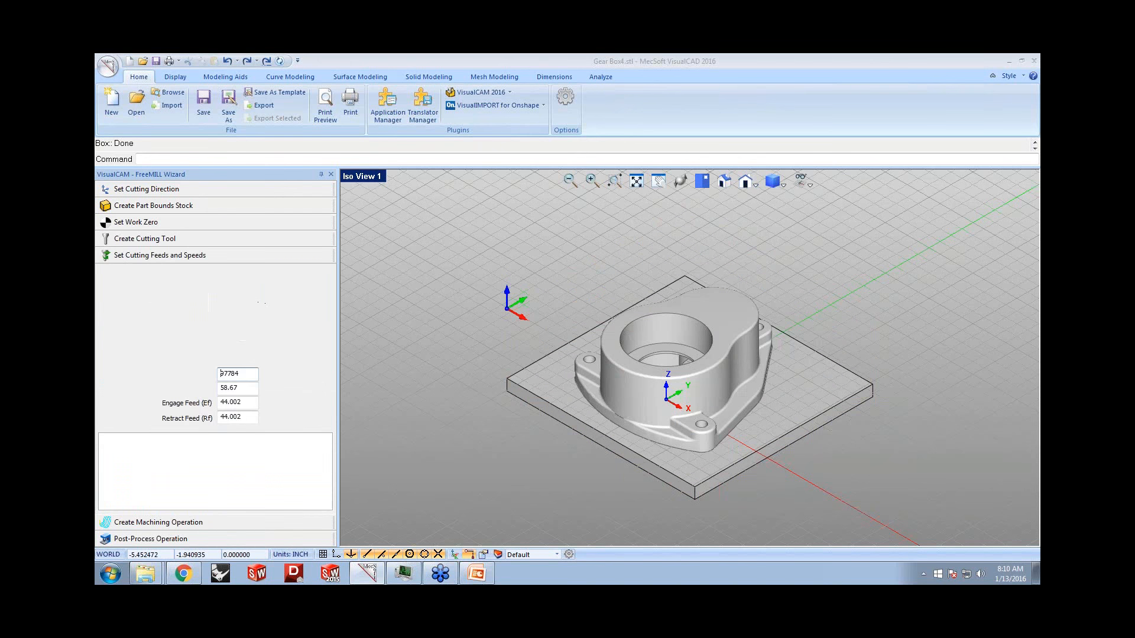
{"action": "type", "text": "5000"}
{"action": "key", "text": "Tab"}
{"action": "type", "text": "40"}
{"action": "key", "text": "Tab"}
{"action": "type", "text": "50"}
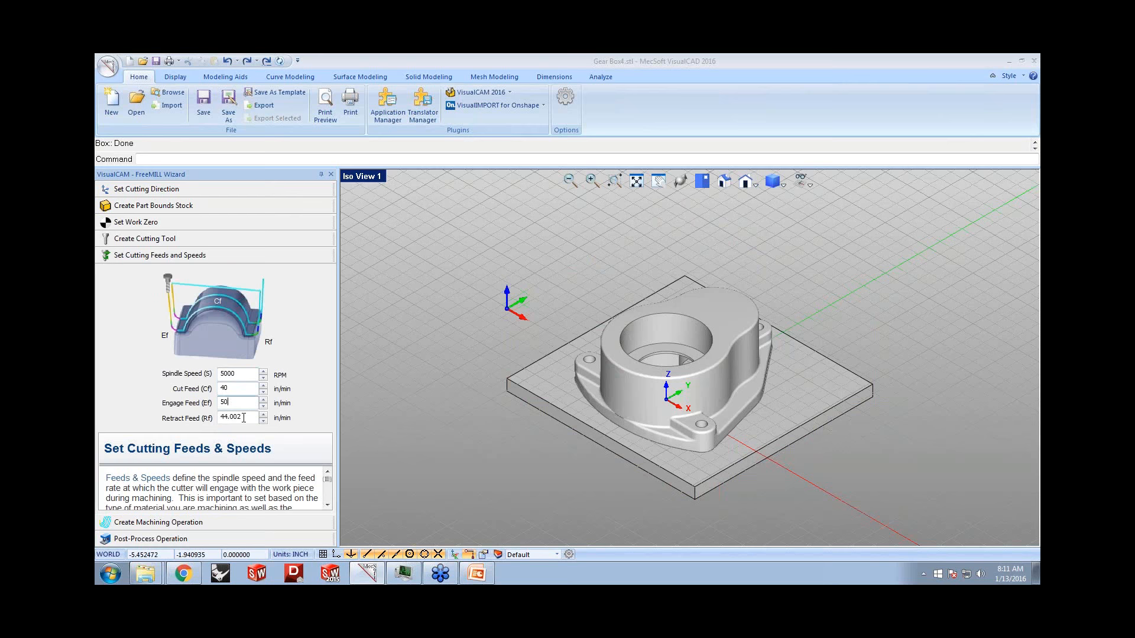
{"action": "key", "text": "Tab"}
{"action": "type", "text": "50"}
- Generate the gear box toolpath with cuts along X, and simulate it to inspect the cut model
{"action": "left_click", "coordinate": [183, 522]}
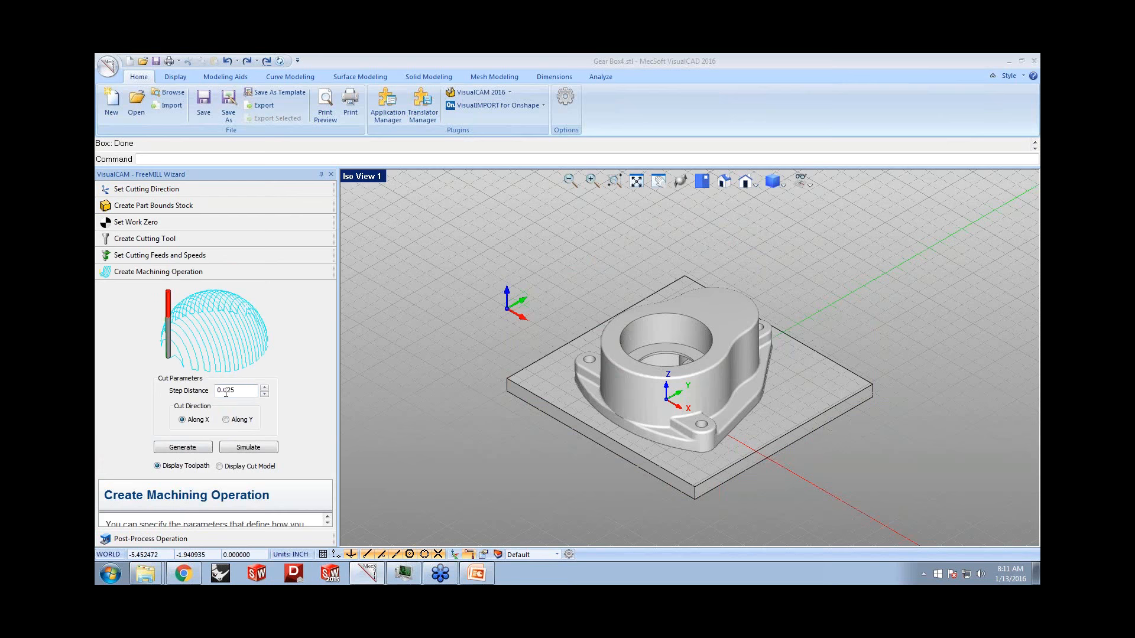
{"action": "left_click", "coordinate": [192, 448]}
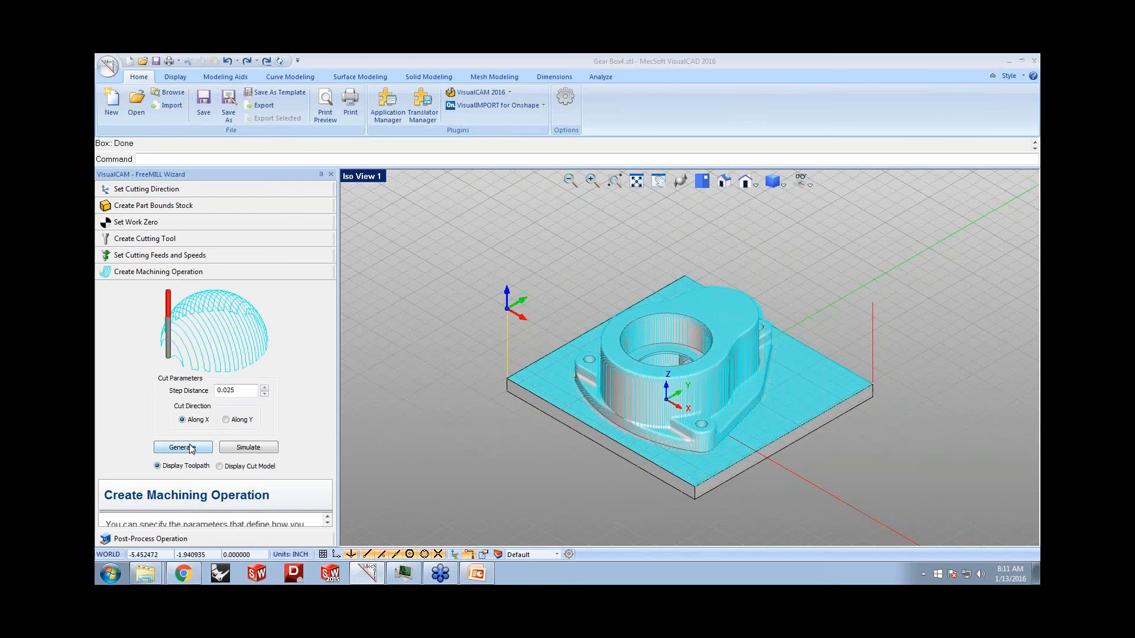
{"action": "mouse_move", "coordinate": [635, 375]}
{"action": "middle_mouse_down"}
{"action": "mouse_move", "coordinate": [650, 366]}
{"action": "mouse_move", "coordinate": [654, 387]}
{"action": "mouse_move", "coordinate": [646, 378]}
{"action": "middle_mouse_up"}
{"action": "left_click", "coordinate": [248, 448]}
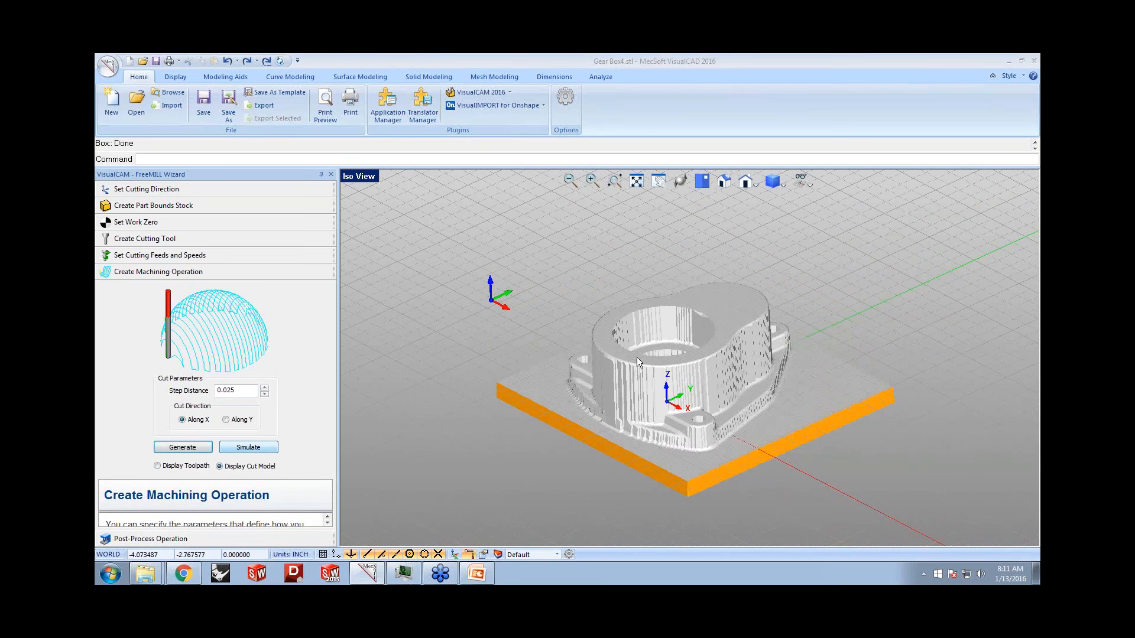
{"action": "mouse_move", "coordinate": [637, 350]}
{"action": "middle_mouse_down"}
{"action": "mouse_move", "coordinate": [652, 371]}
{"action": "mouse_move", "coordinate": [645, 353]}
{"action": "middle_mouse_up"}
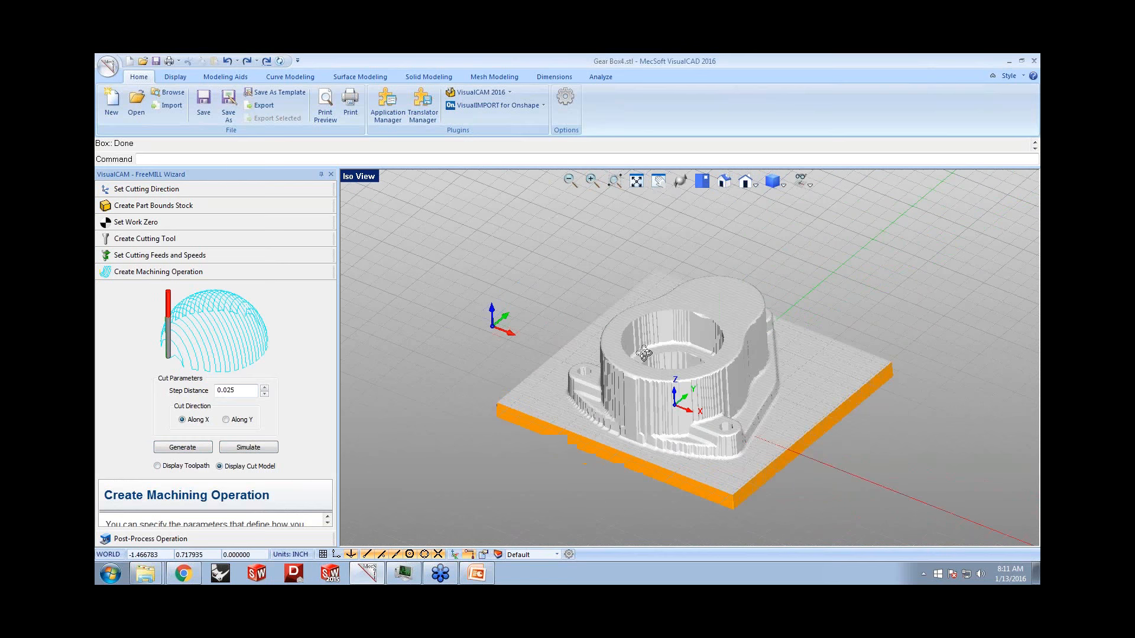
- Post-process the toolpath with the Fanuc0m post processor to an NC file named Test1, and close the G-code after reviewing it
{"action": "left_click", "coordinate": [151, 538]}
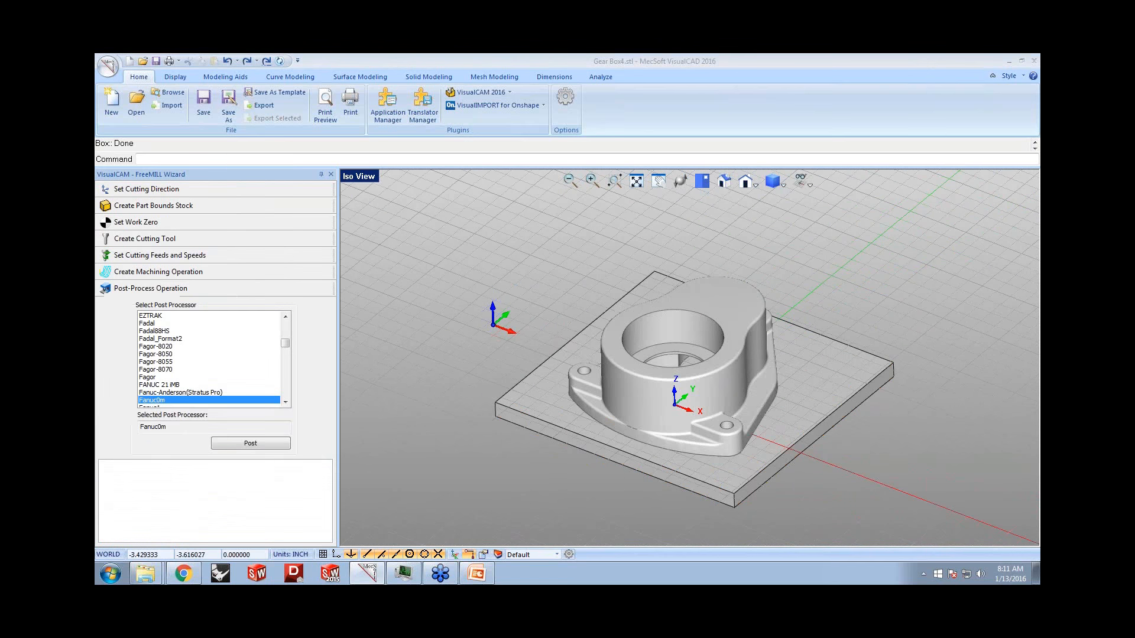
{"action": "scroll", "coordinate": [286, 348], "scroll_direction": "down", "scroll_amount": 6}
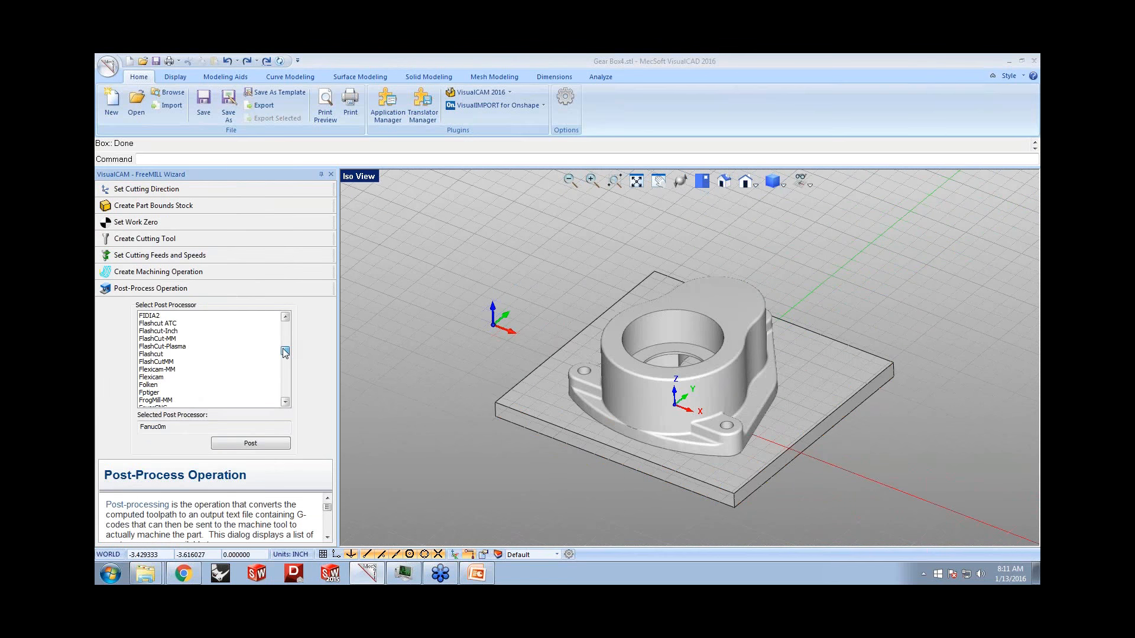
{"action": "scroll", "coordinate": [286, 348], "scroll_direction": "up", "scroll_amount": 3}
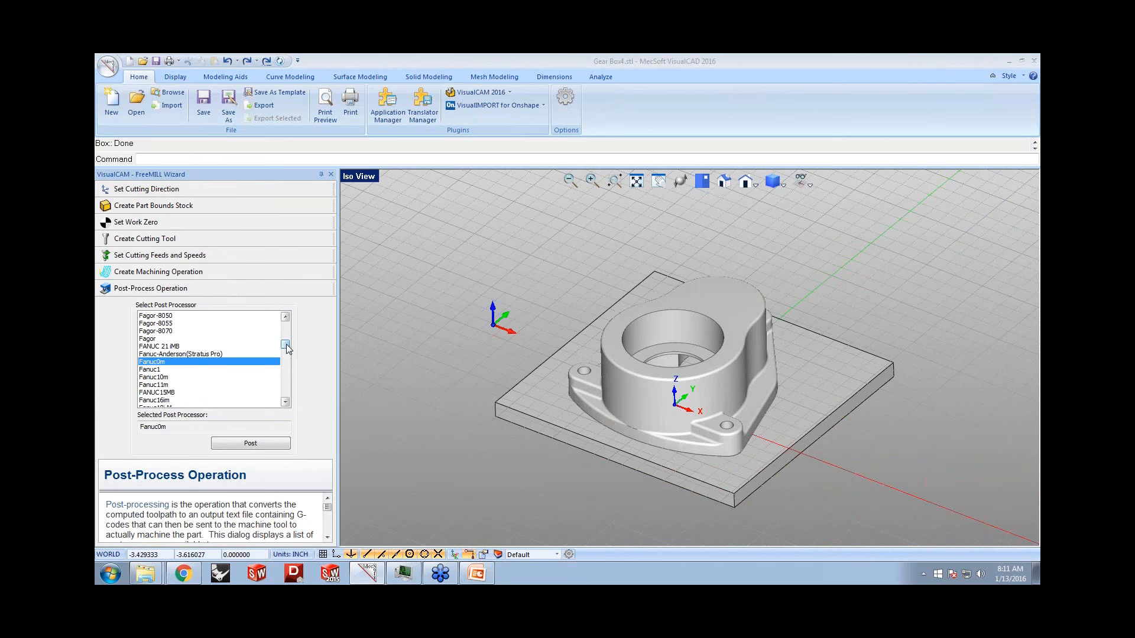
{"action": "left_click", "coordinate": [272, 443]}
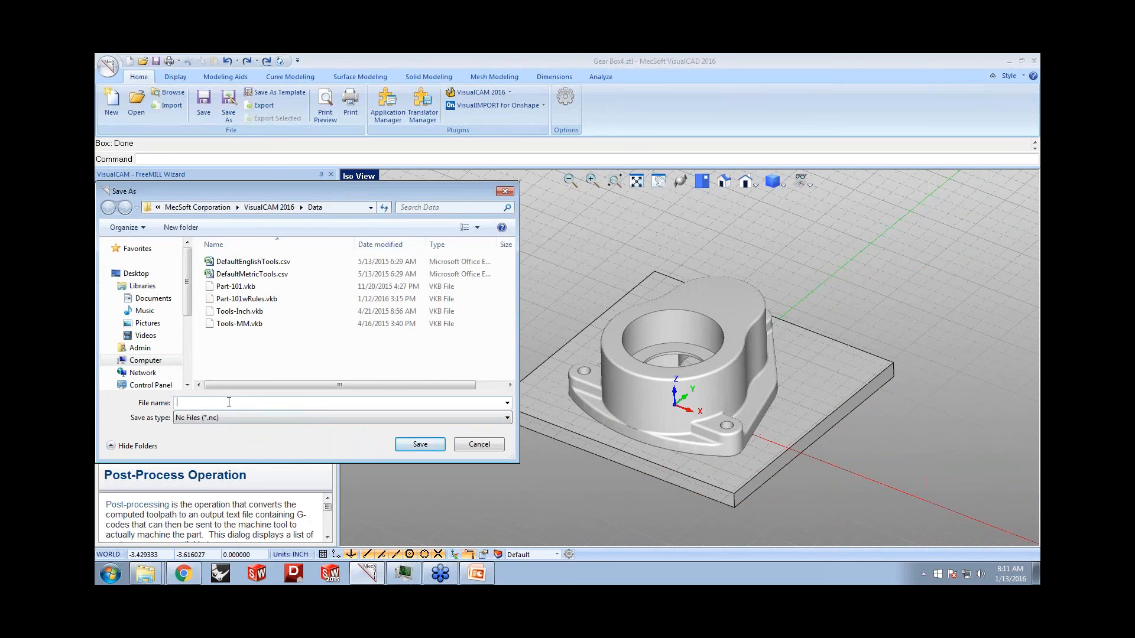
{"action": "type", "text": "Test1"}
{"action": "left_click", "coordinate": [400, 444]}
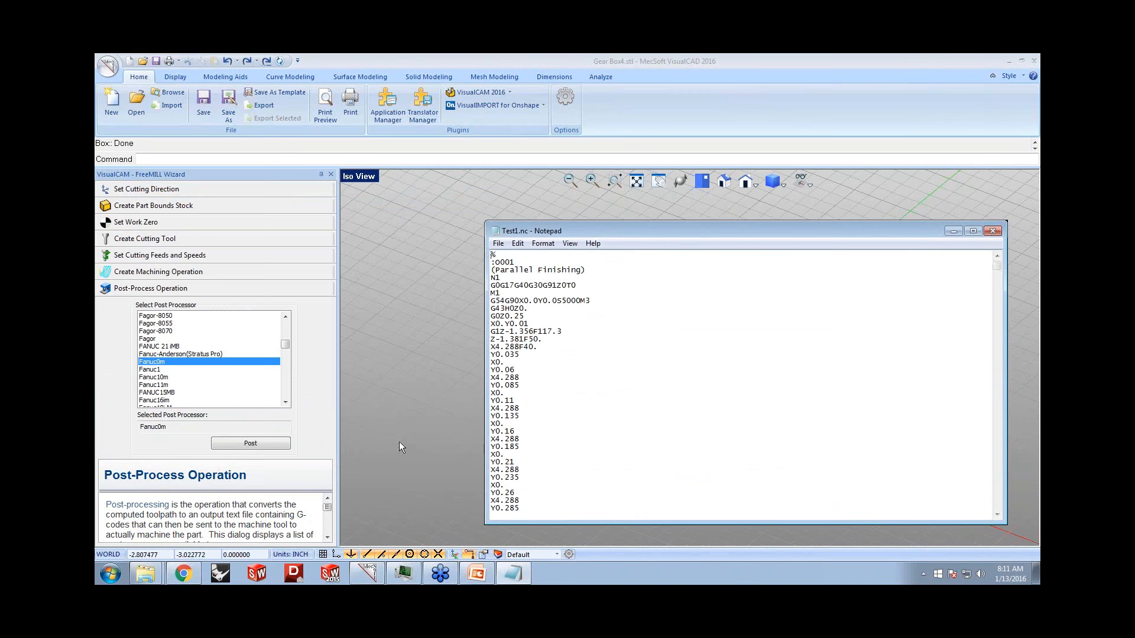
{"action": "left_click_drag", "start_coordinate": [689, 229], "coordinate": [623, 199]}
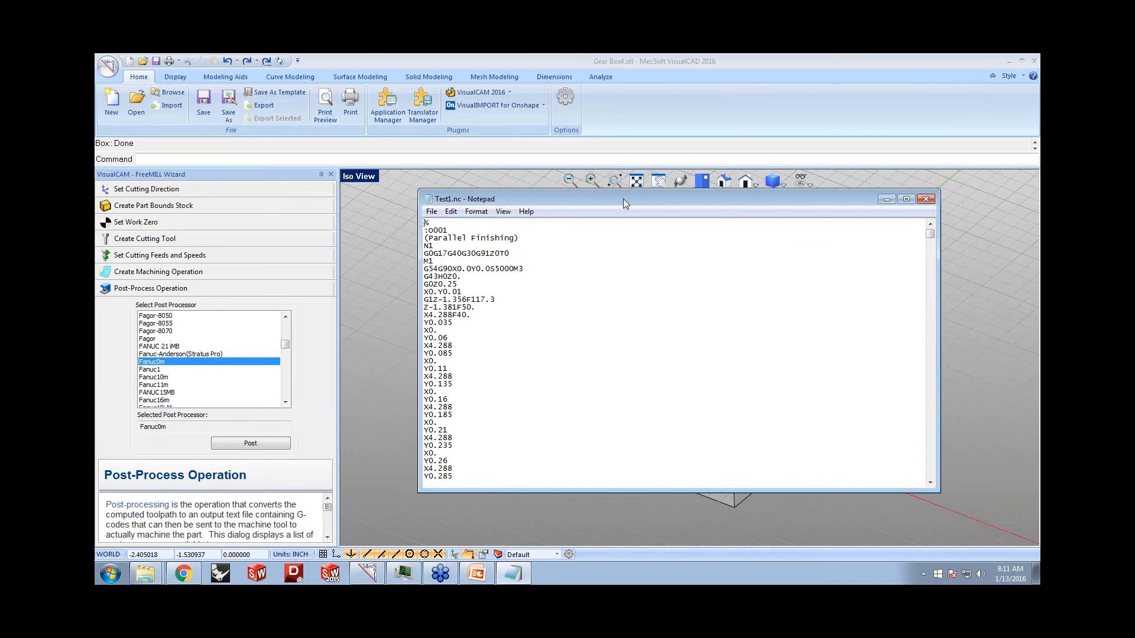
{"action": "left_click", "coordinate": [932, 202]}
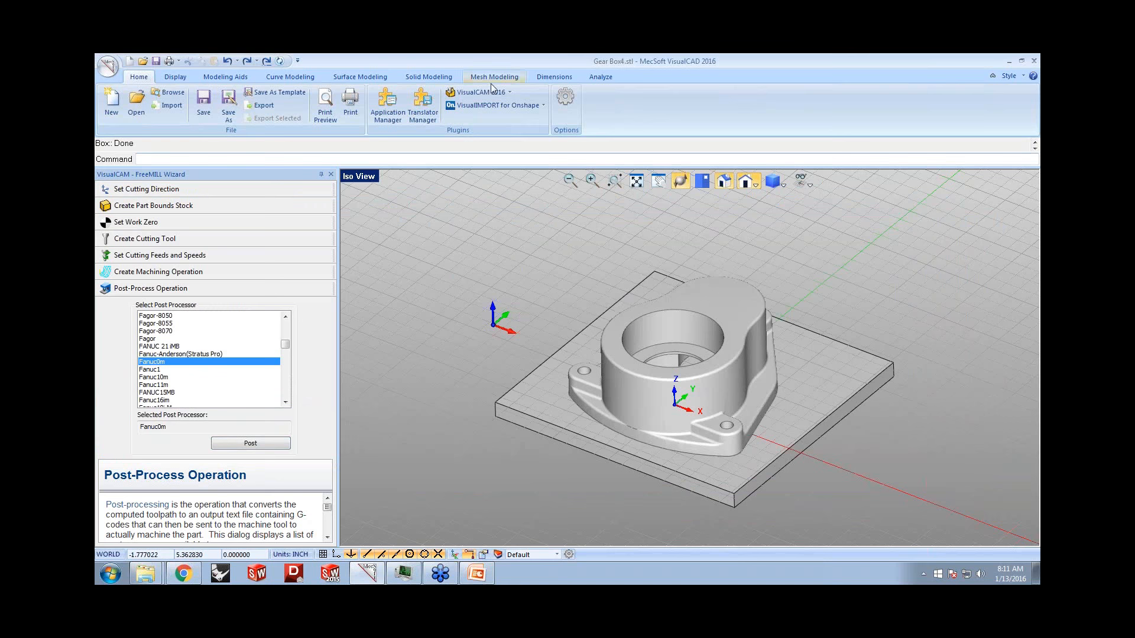
- Switch VisualCAM from the FreeMILL wizard to the MILL module
{"action": "left_click", "coordinate": [506, 92]}
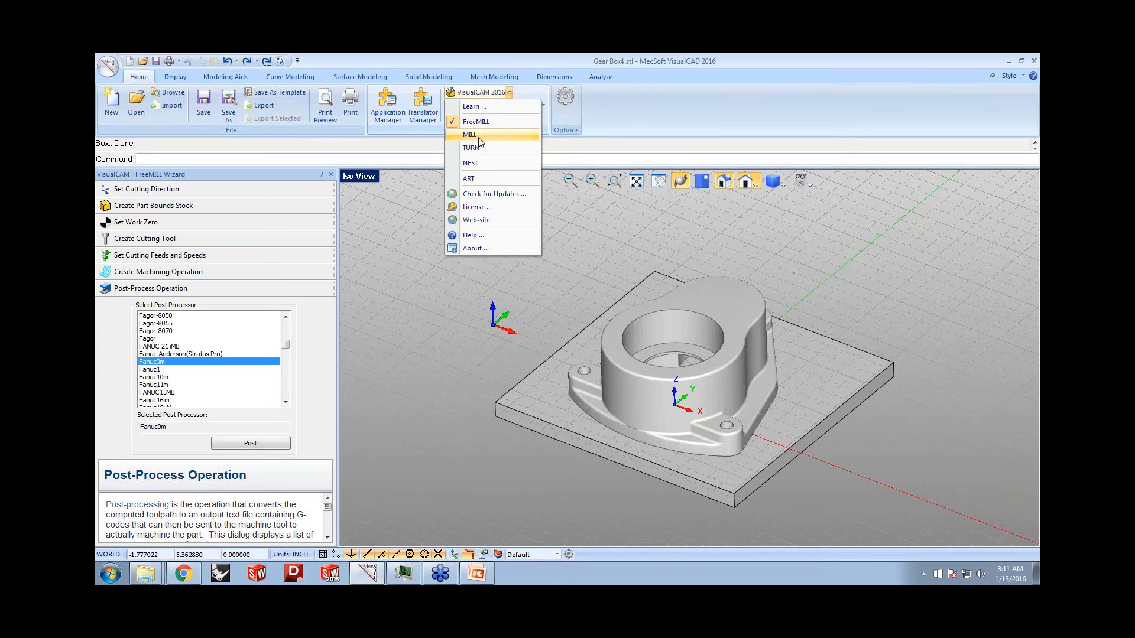
{"action": "left_click", "coordinate": [479, 137]}
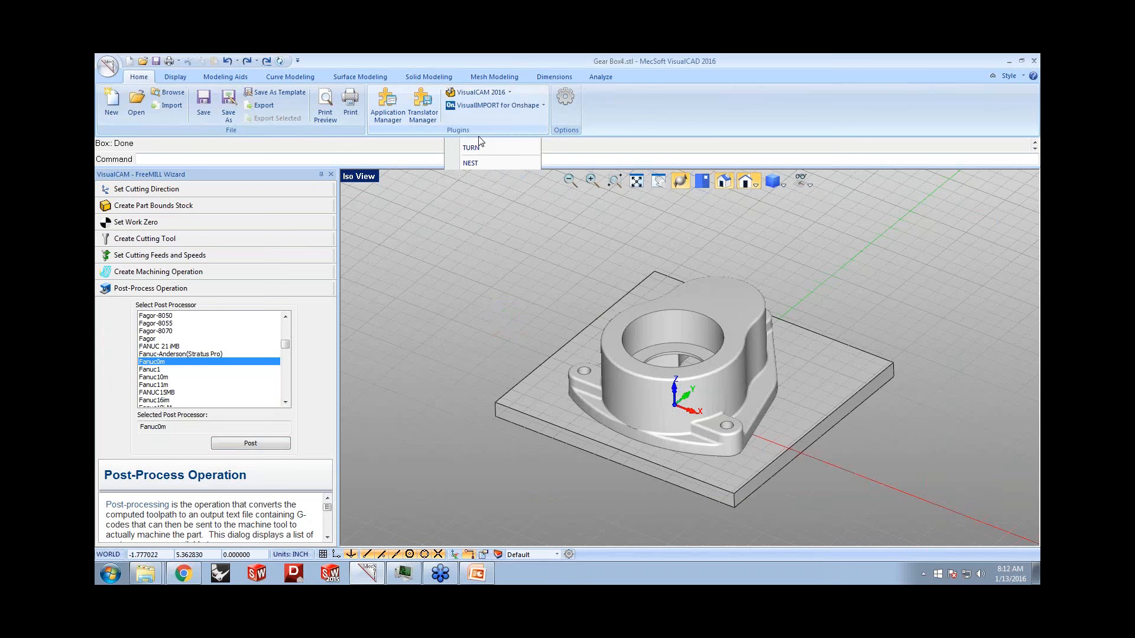
{"action": "left_click", "coordinate": [510, 91]}
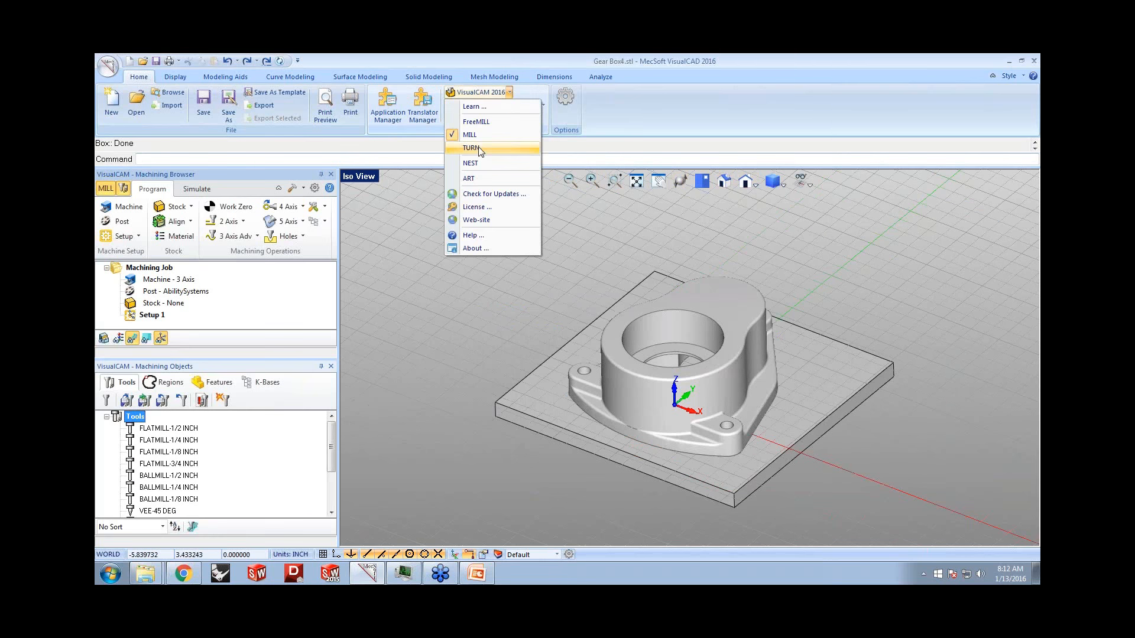
{"action": "left_click", "coordinate": [482, 136]}
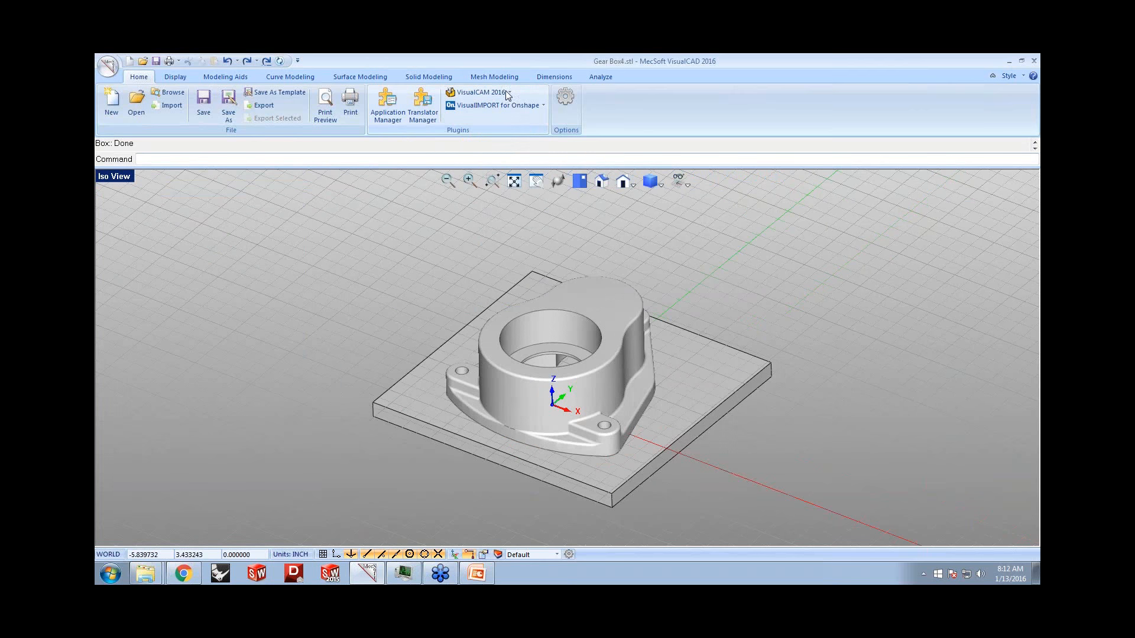
{"action": "left_click", "coordinate": [509, 94]}
{"action": "left_click", "coordinate": [491, 136]}
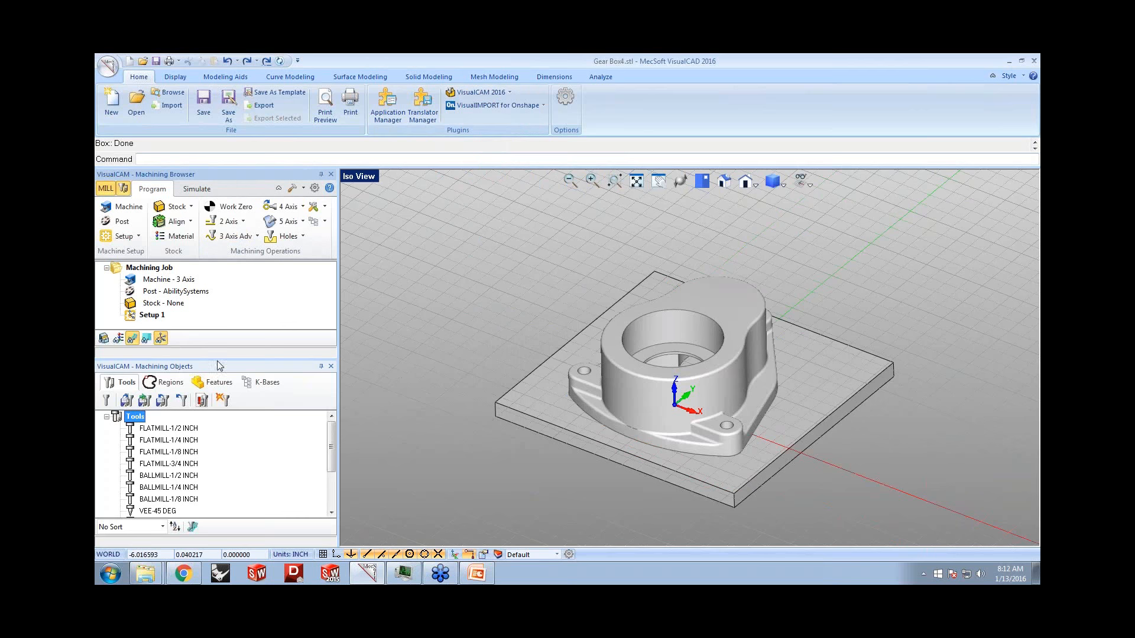
- Dock the Machining Objects browser beside the Machining Browser and return it to its place beneath
{"action": "left_click_drag", "start_coordinate": [218, 369], "coordinate": [668, 358]}
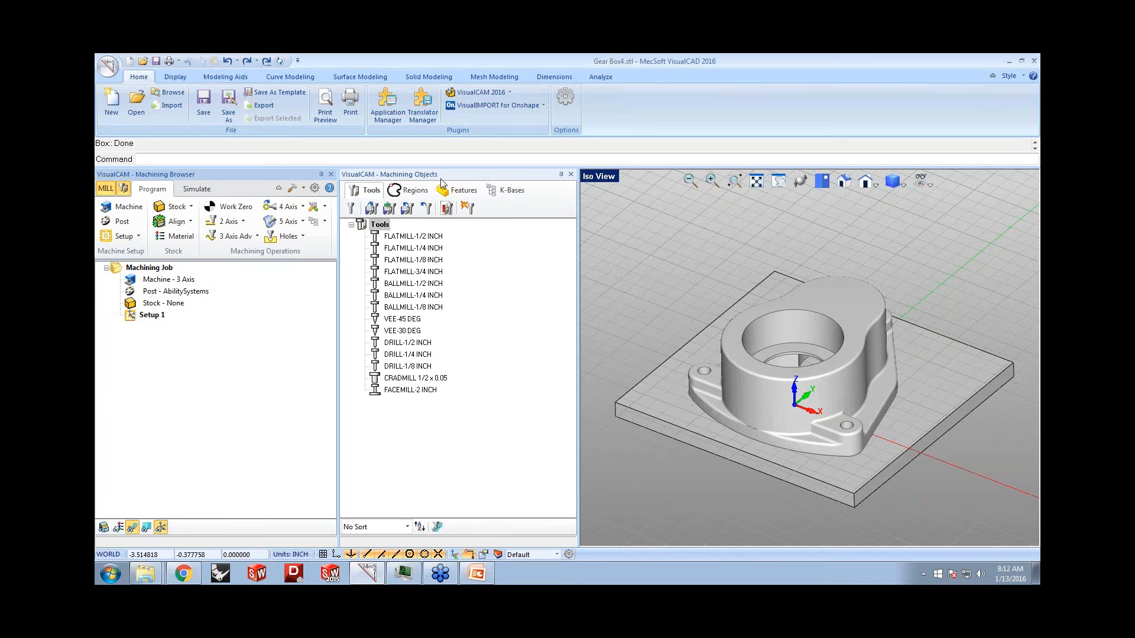
{"action": "left_click_drag", "start_coordinate": [442, 177], "coordinate": [216, 374]}
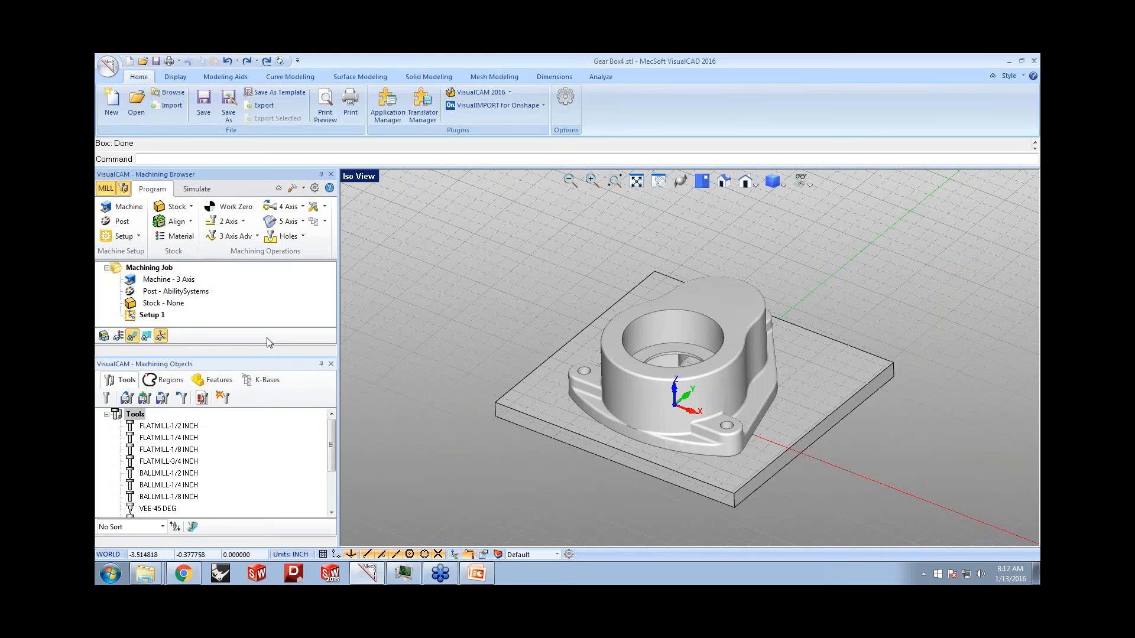
- Examine the MILL module's available 2 Axis, 3 Axis Advanced, 4 Axis, 5 Axis and hole machining operations
{"action": "left_click", "coordinate": [244, 222]}
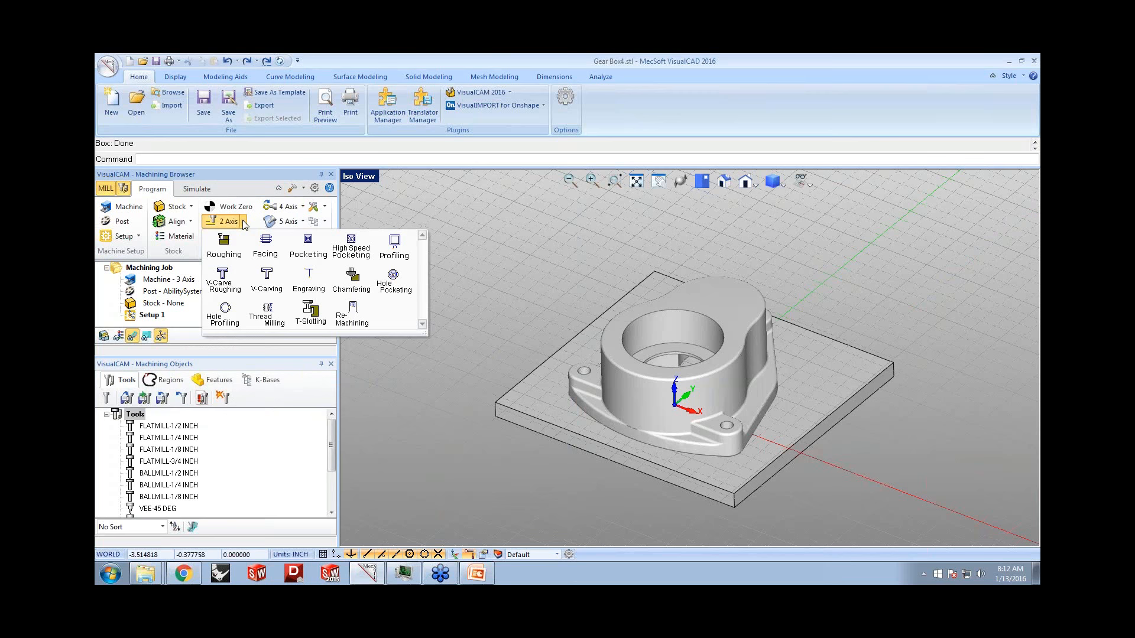
{"action": "left_click", "coordinate": [242, 223]}
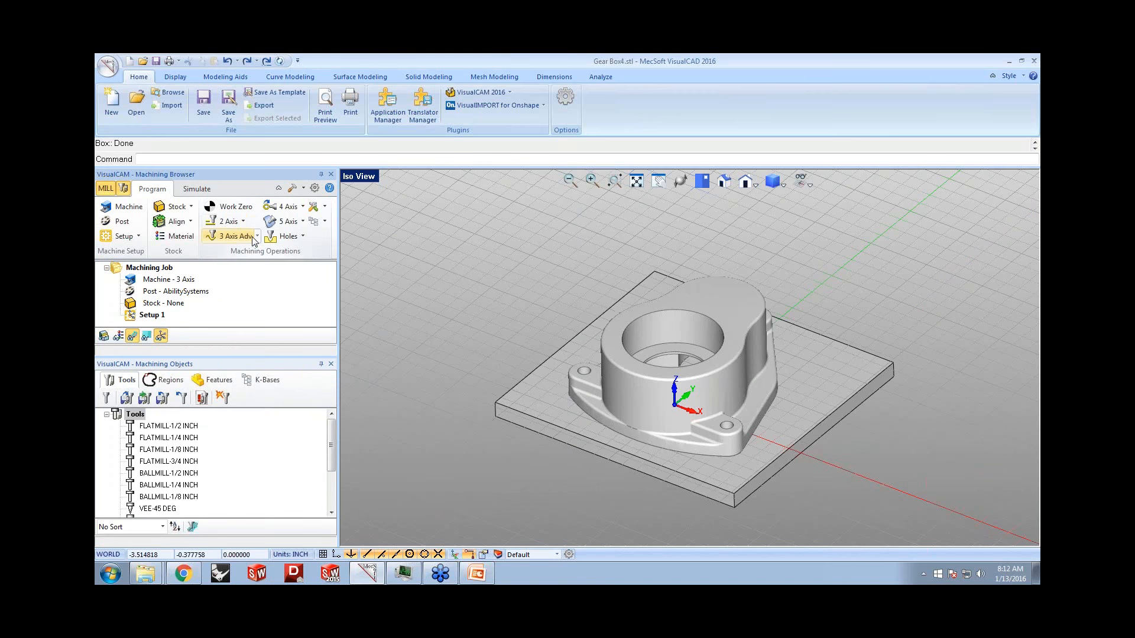
{"action": "left_click", "coordinate": [253, 237]}
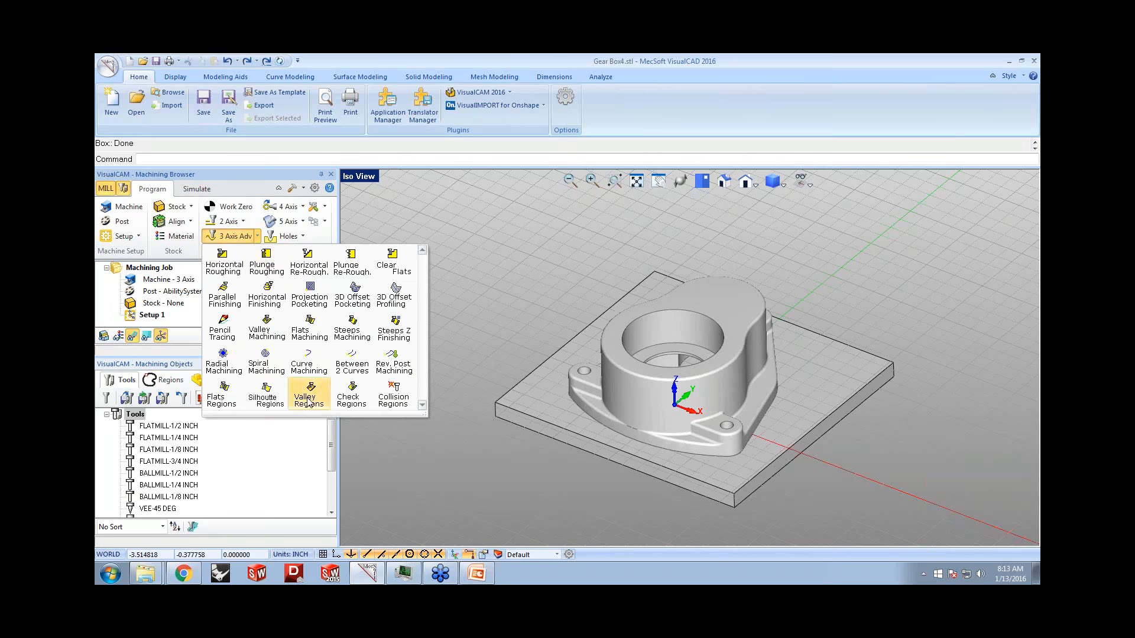
{"action": "left_click", "coordinate": [260, 243]}
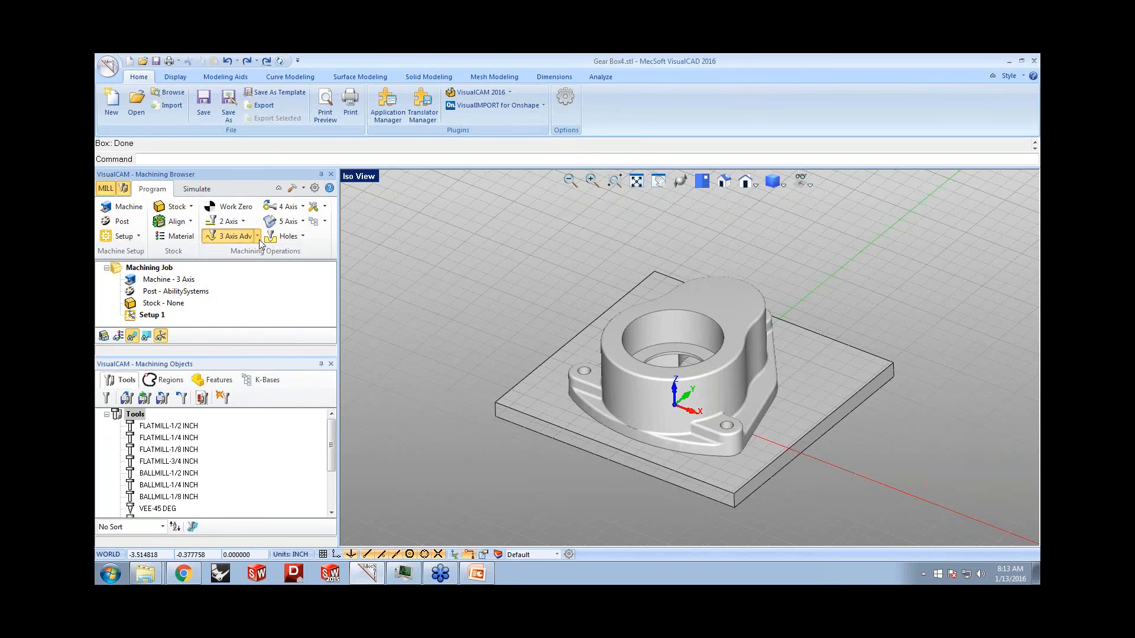
{"action": "left_click", "coordinate": [302, 207]}
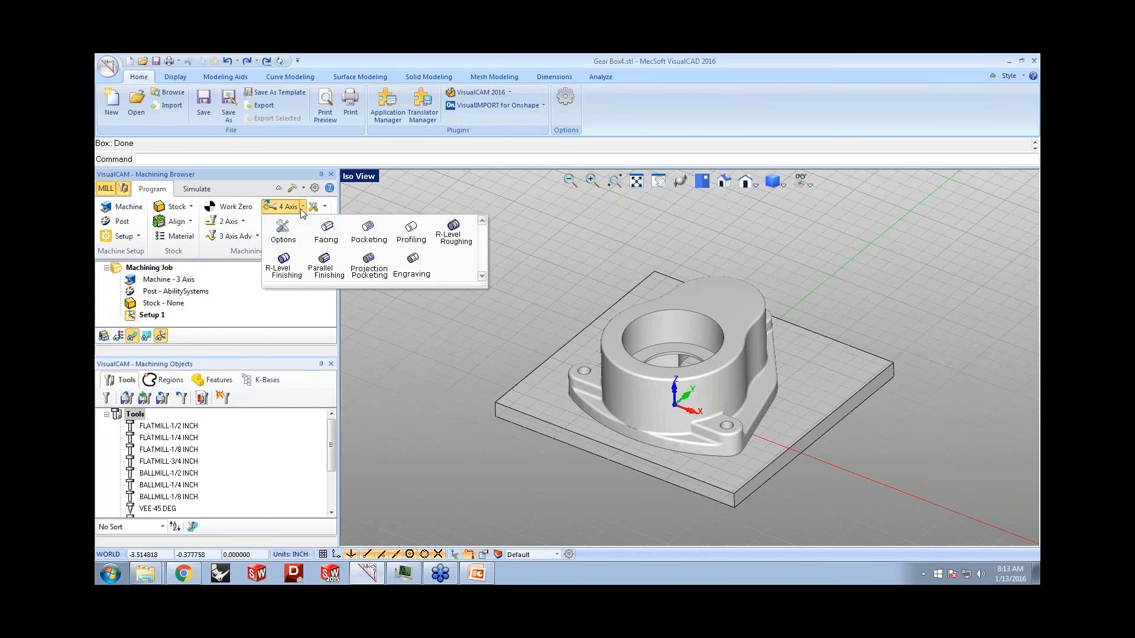
{"action": "left_click", "coordinate": [303, 207]}
{"action": "left_click", "coordinate": [303, 223]}
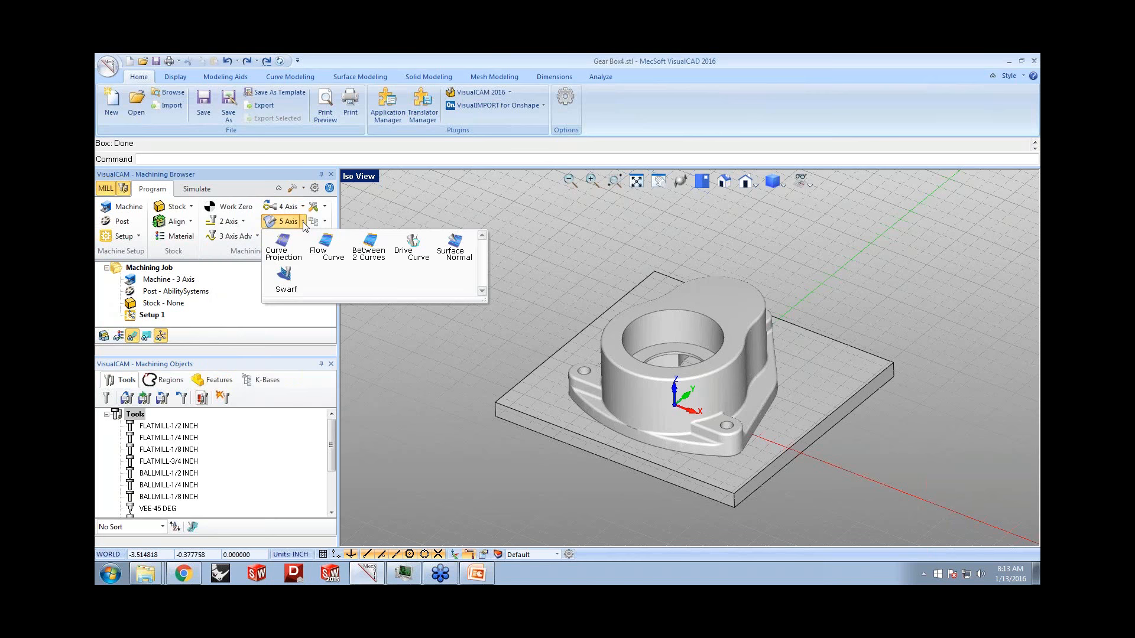
{"action": "left_click", "coordinate": [303, 223]}
{"action": "left_click", "coordinate": [303, 237]}
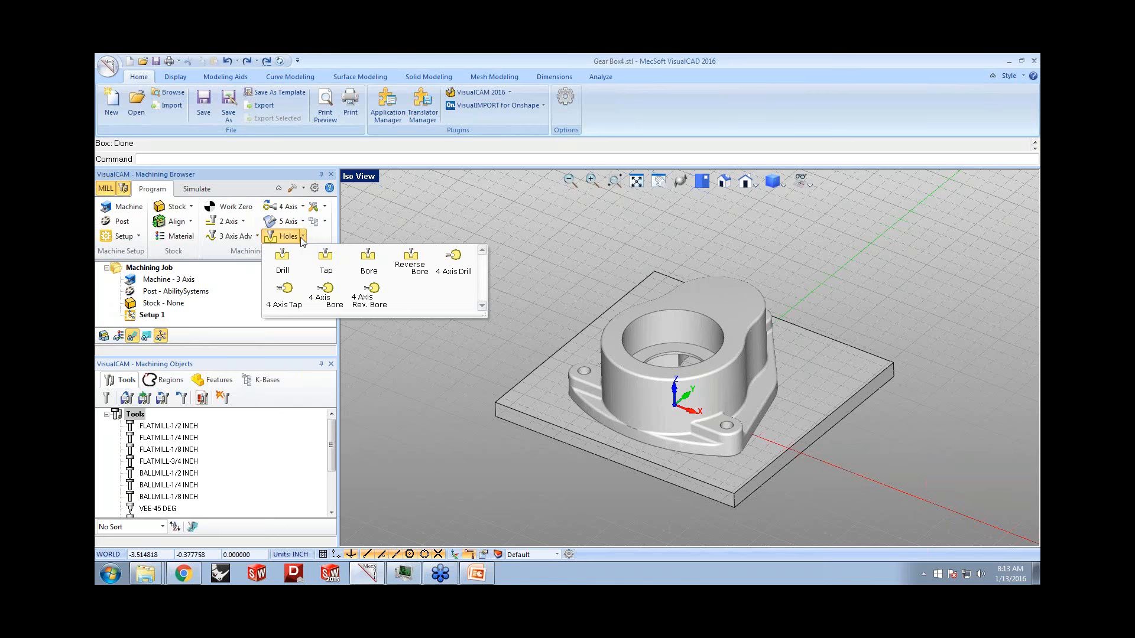
{"action": "left_click", "coordinate": [303, 239]}
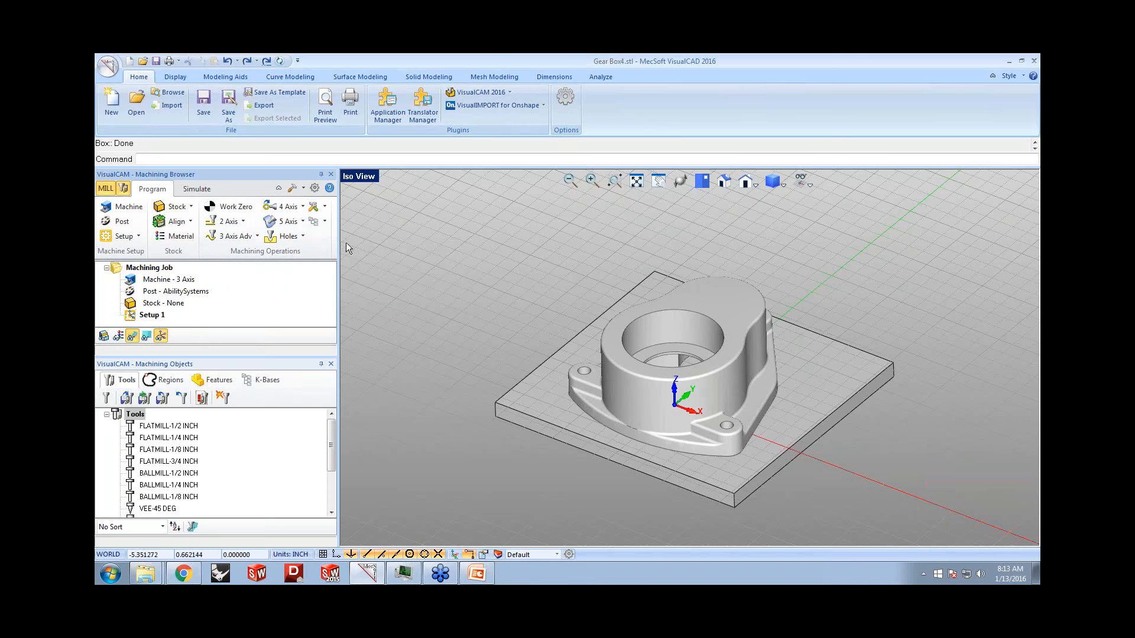
- Open the VisualCAD part file 2Axis.vcp from the VisualCADCAM2016 folder, discarding the unsaved gear box changes
{"action": "left_click", "coordinate": [136, 103]}
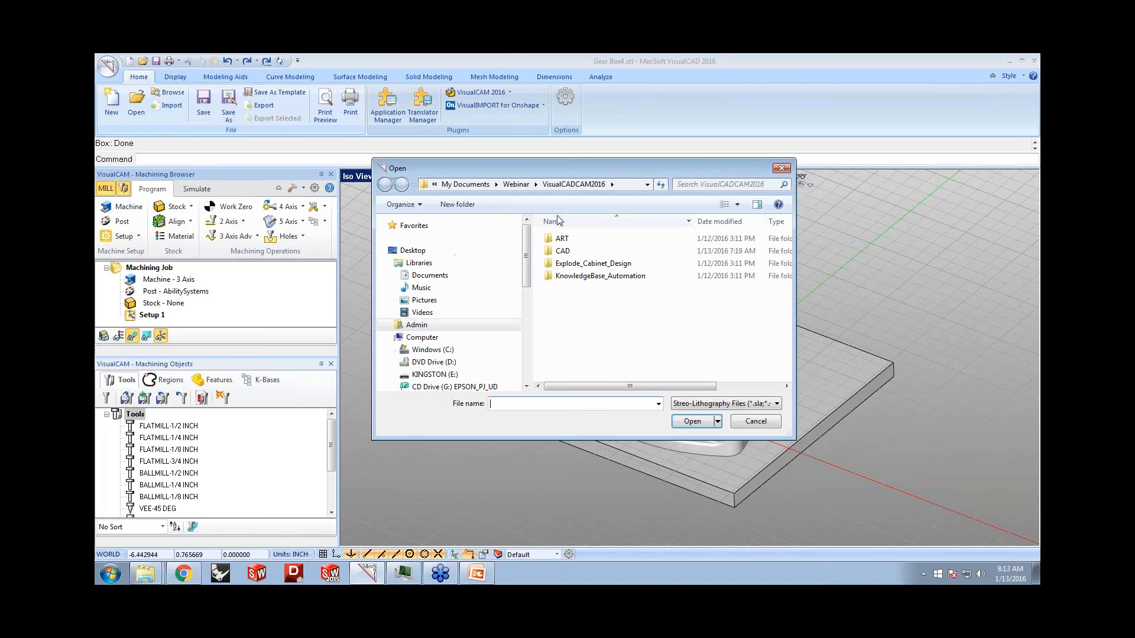
{"action": "left_click", "coordinate": [741, 404]}
{"action": "left_click", "coordinate": [714, 197]}
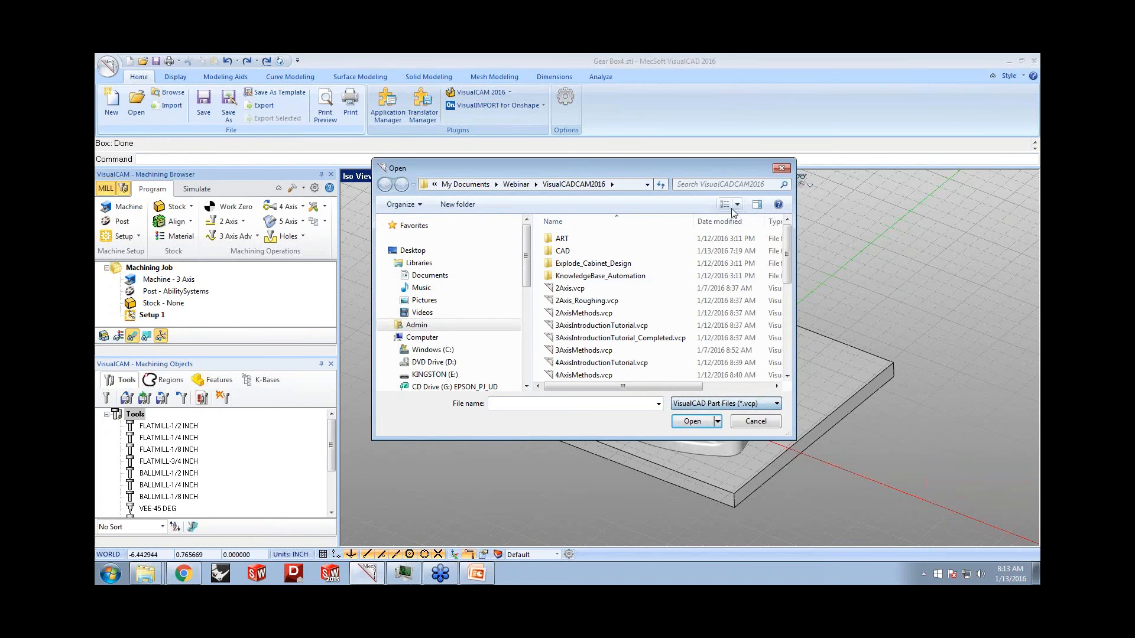
{"action": "left_click", "coordinate": [571, 287]}
{"action": "left_click", "coordinate": [714, 424]}
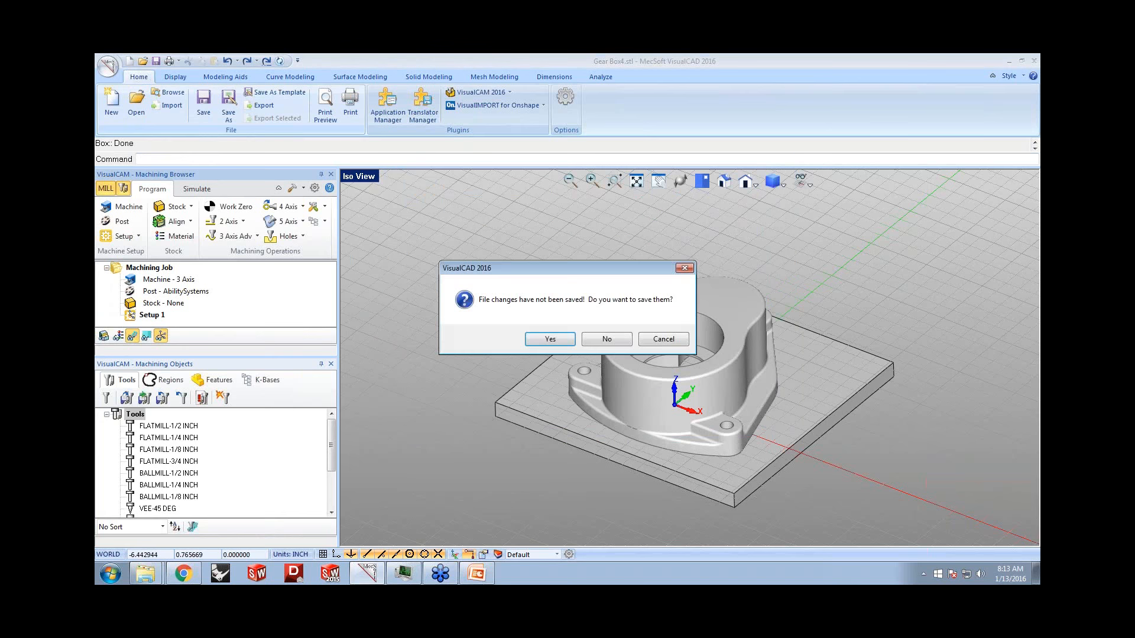
{"action": "left_click", "coordinate": [626, 341]}
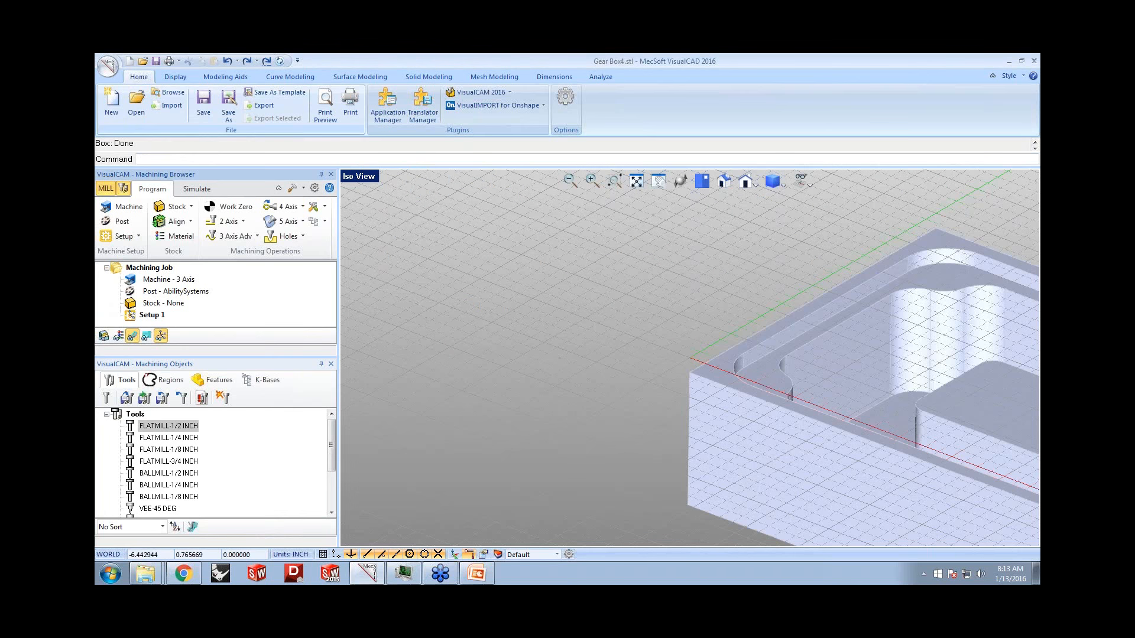
{"action": "middle_click_drag", "start_coordinate": [699, 330], "coordinate": [693, 329]}
{"action": "left_click", "coordinate": [441, 575]}
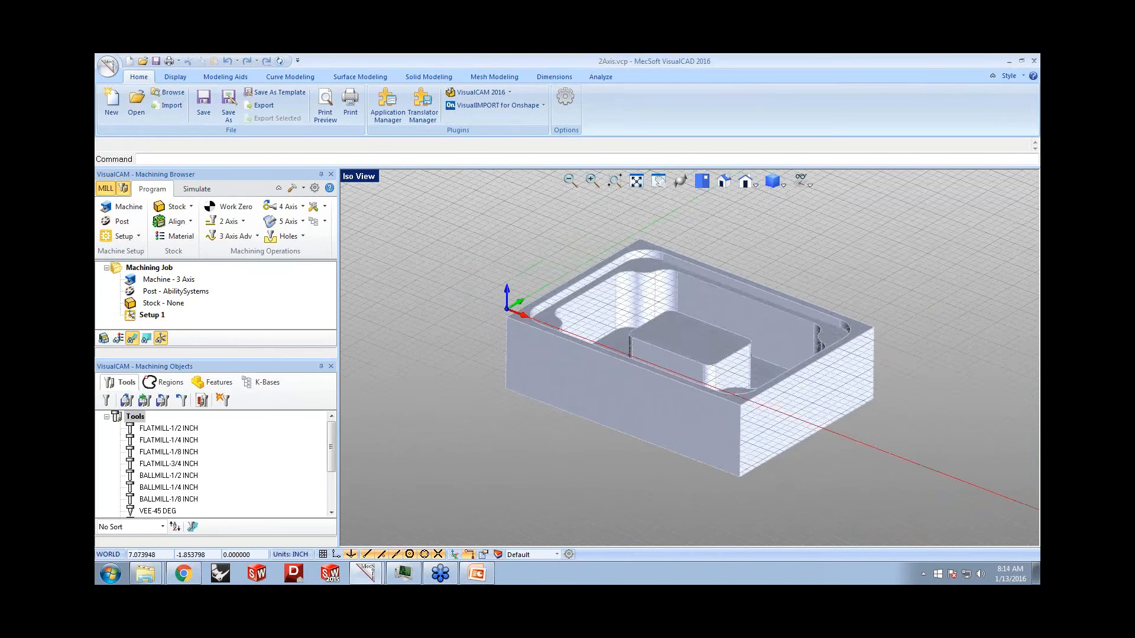
{"action": "middle_click_drag", "start_coordinate": [661, 399], "coordinate": [661, 359]}
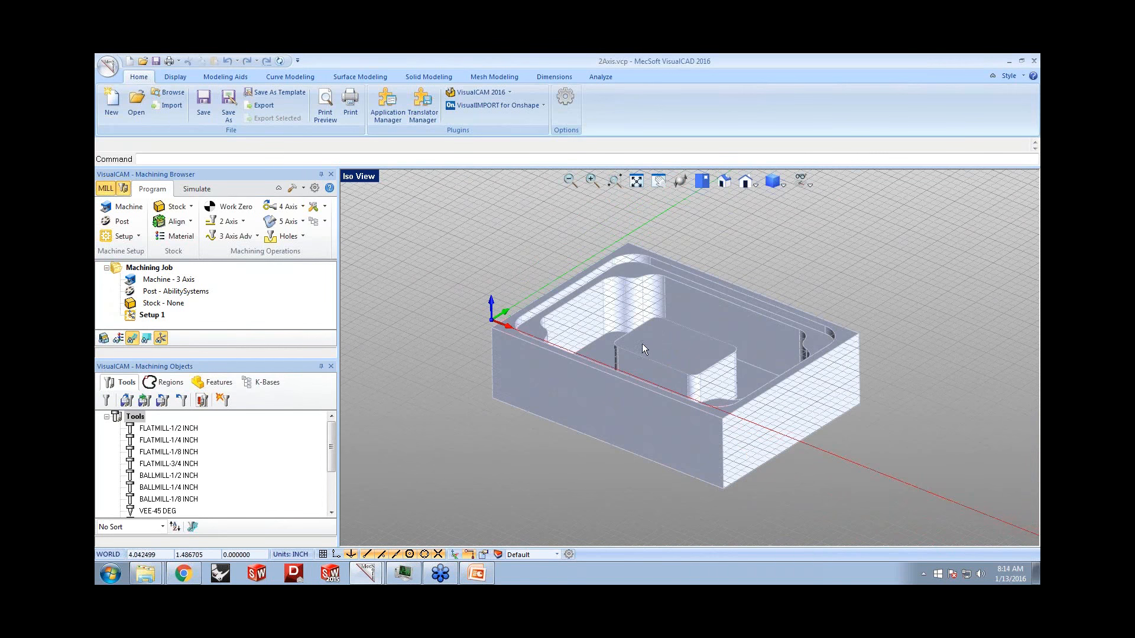
- Define the machine tool for the job manually as a 3 Axis machine
{"action": "left_click", "coordinate": [120, 210]}
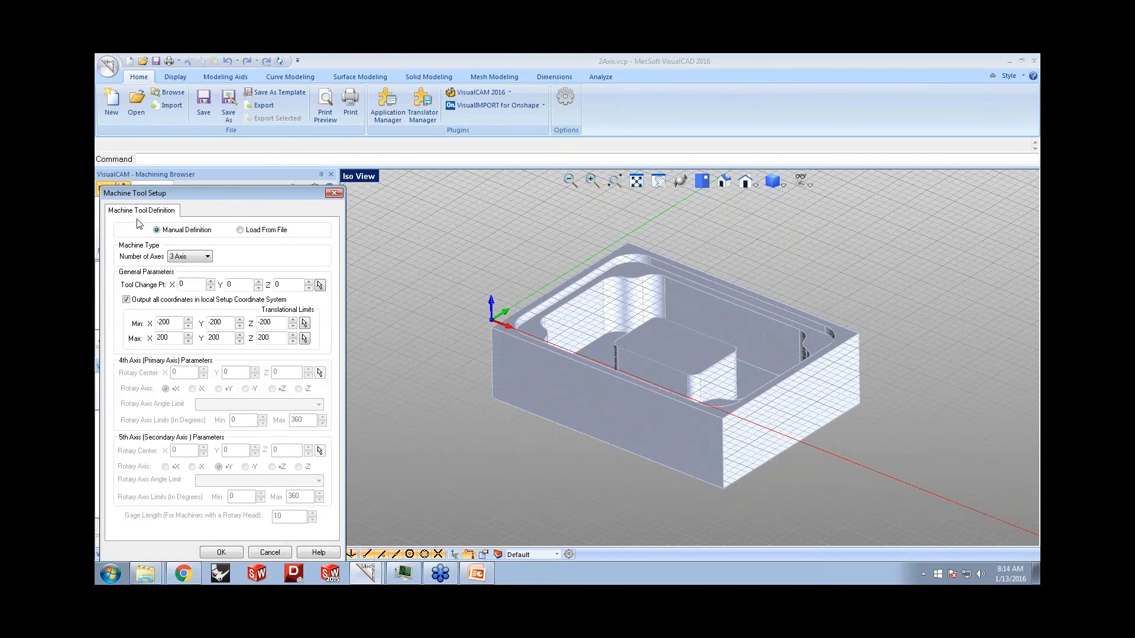
{"action": "left_click", "coordinate": [195, 260]}
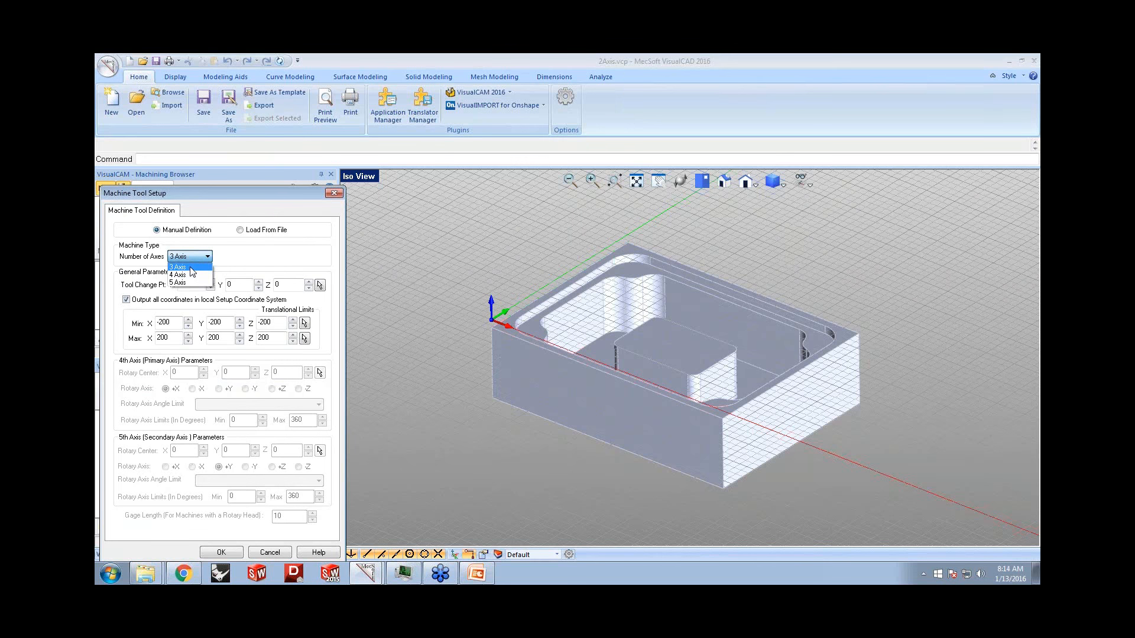
{"action": "left_click", "coordinate": [191, 269]}
{"action": "left_click", "coordinate": [220, 551]}
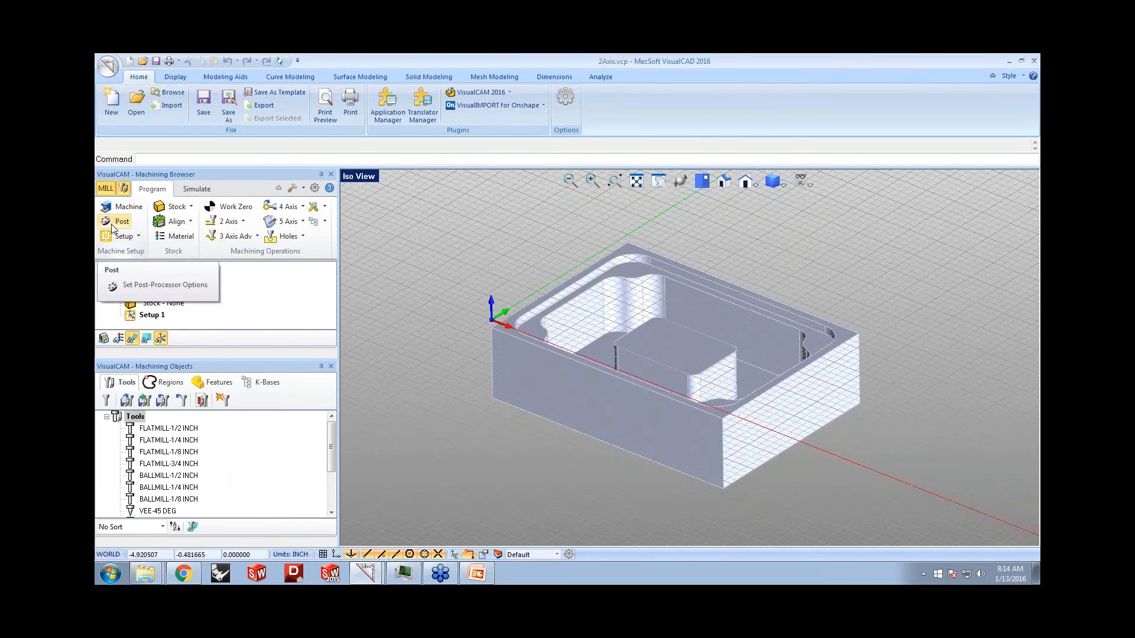
- Set the current post processor to Haas with .nc as the posted file extension
{"action": "left_click", "coordinate": [113, 224]}
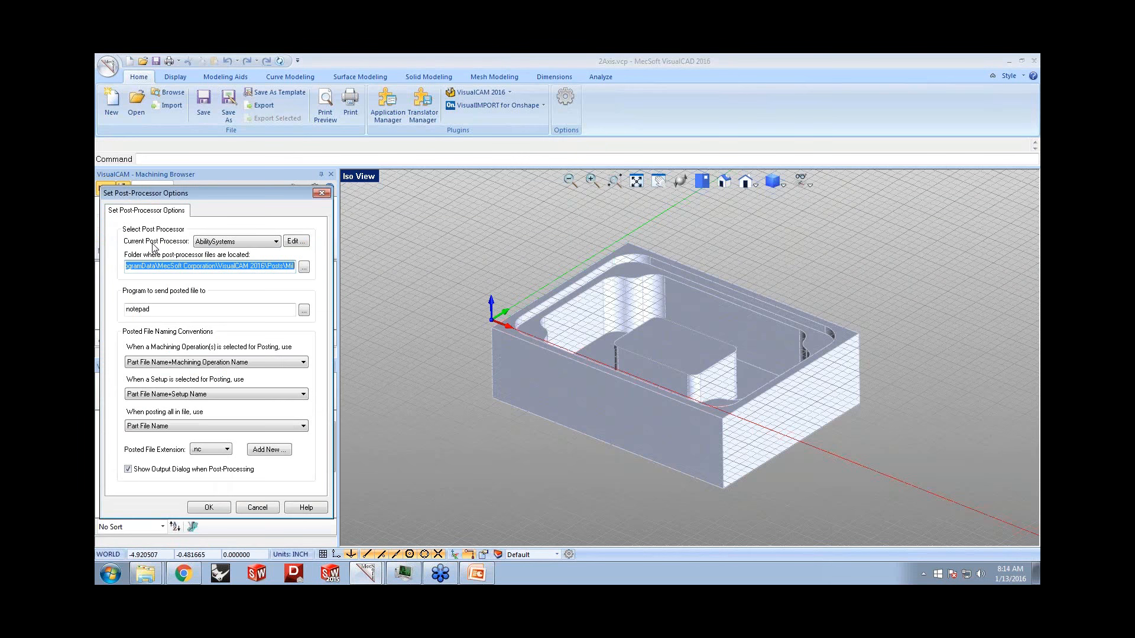
{"action": "left_click", "coordinate": [248, 242]}
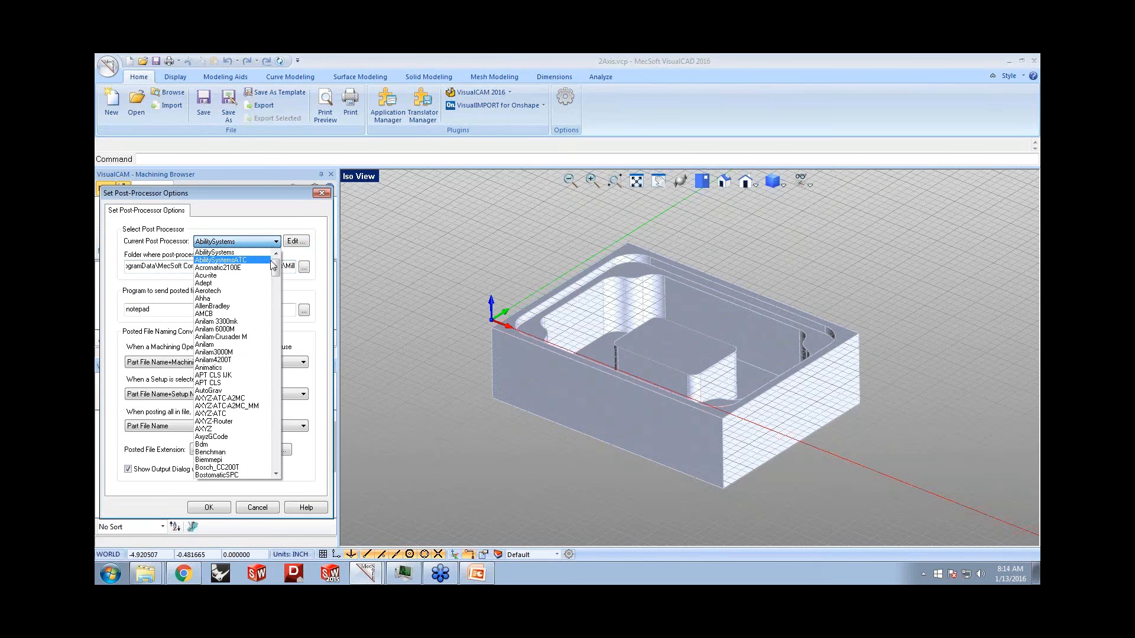
{"action": "left_click_drag", "start_coordinate": [277, 265], "coordinate": [270, 349]}
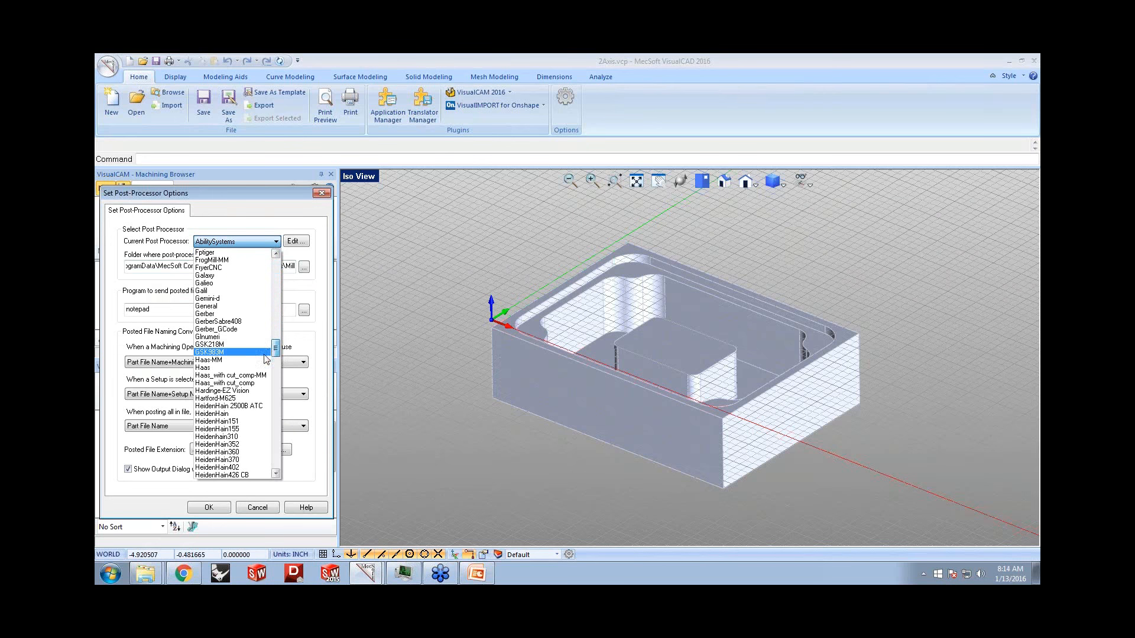
{"action": "left_click", "coordinate": [261, 367]}
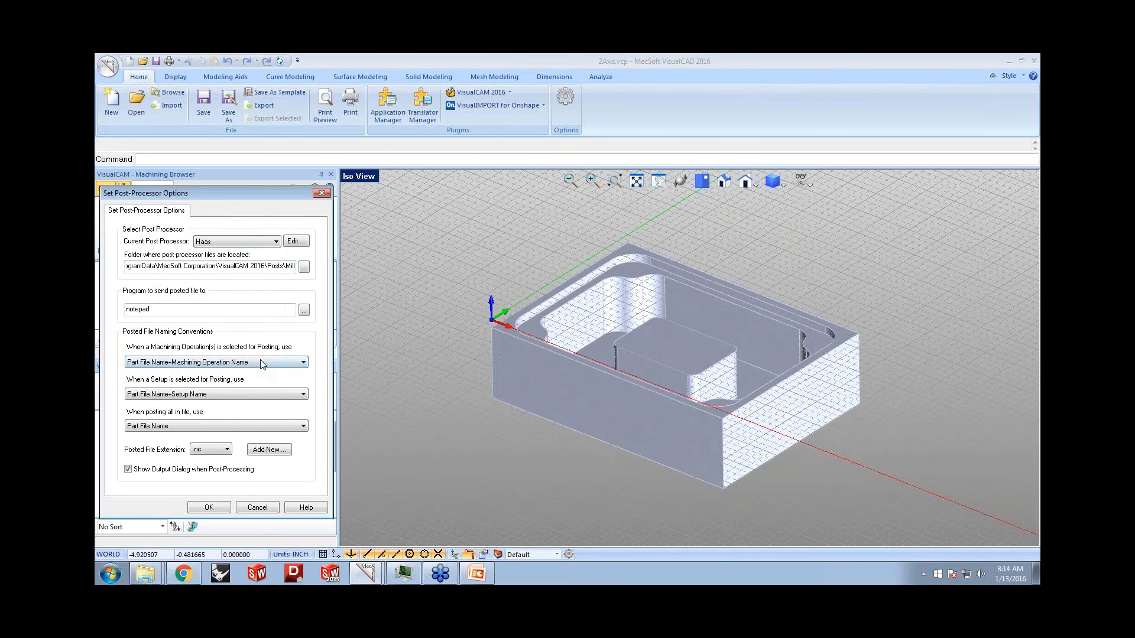
{"action": "left_click", "coordinate": [222, 451]}
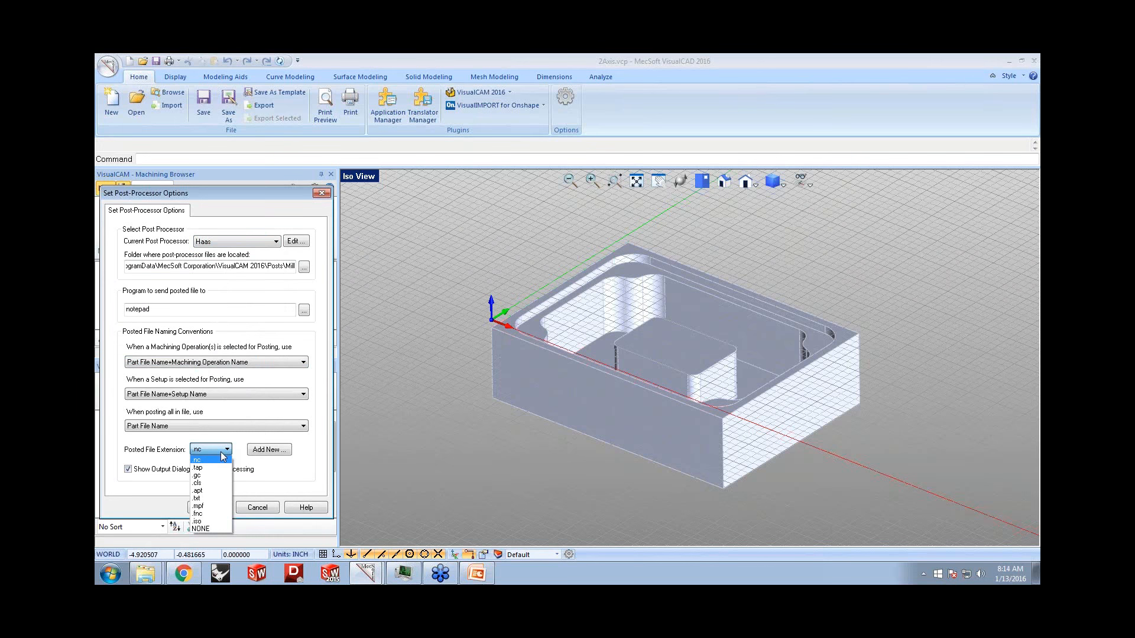
{"action": "left_click", "coordinate": [222, 453]}
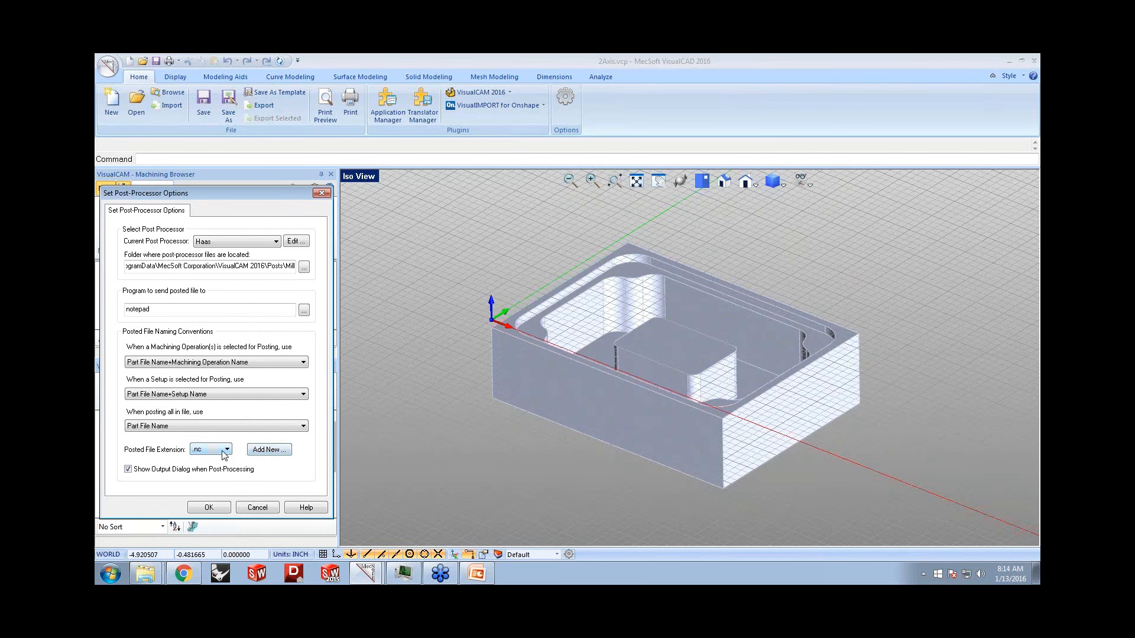
{"action": "left_click", "coordinate": [209, 508]}
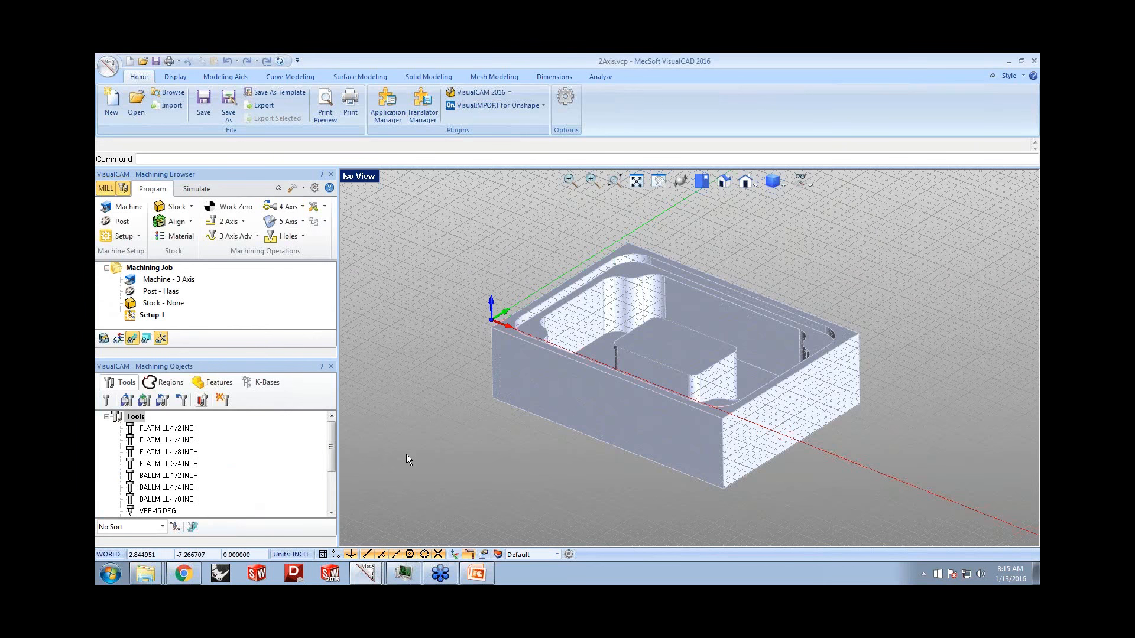
- Create a box stock from the model's bounding box, 8.25 long and 6 wide, with a height of 2.5
{"action": "left_click", "coordinate": [193, 210]}
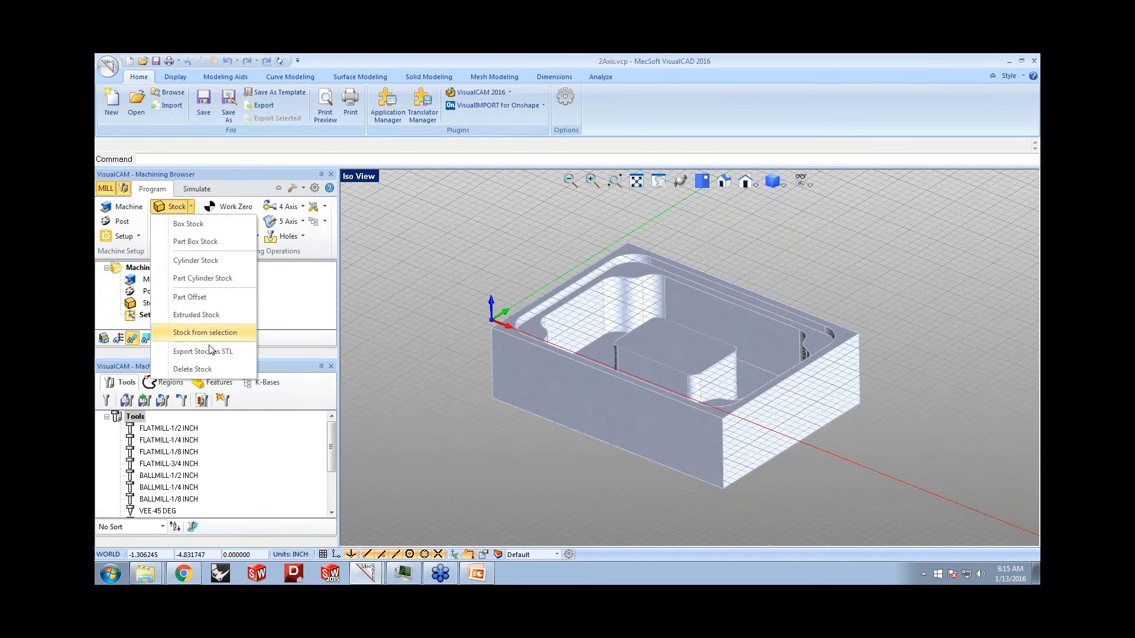
{"action": "left_click", "coordinate": [209, 228]}
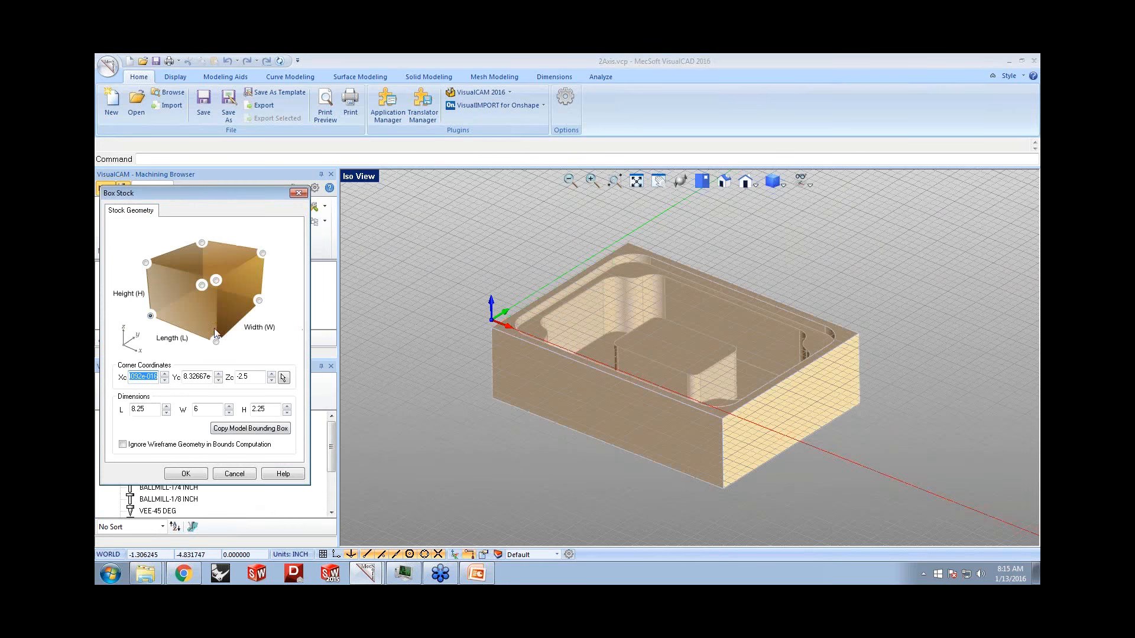
{"action": "left_click", "coordinate": [246, 430]}
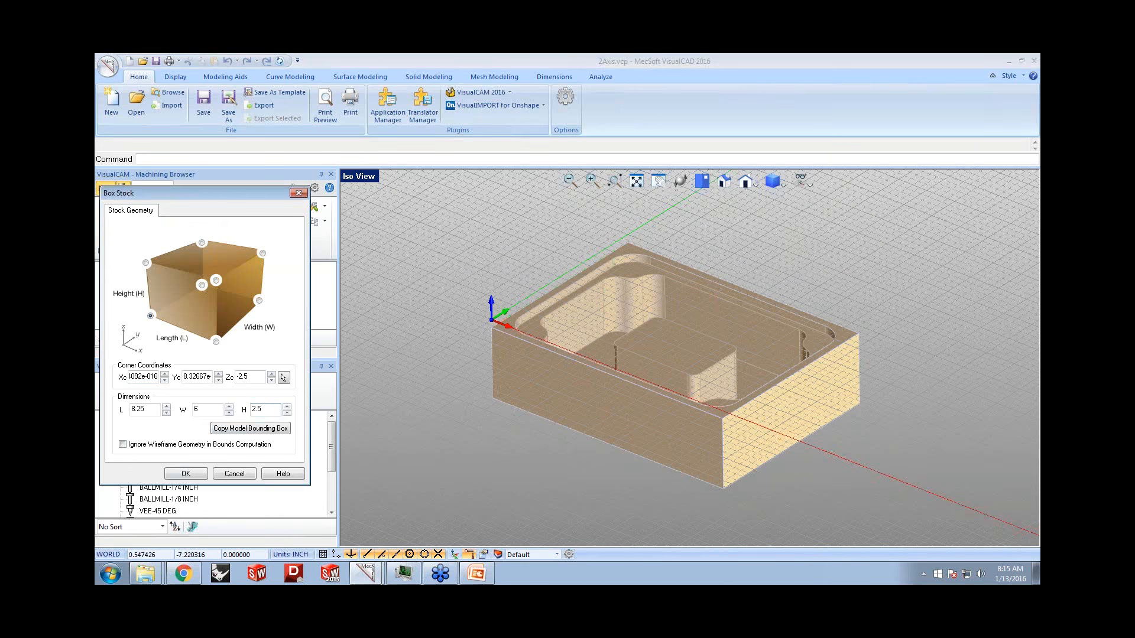
{"action": "left_click", "coordinate": [187, 474]}
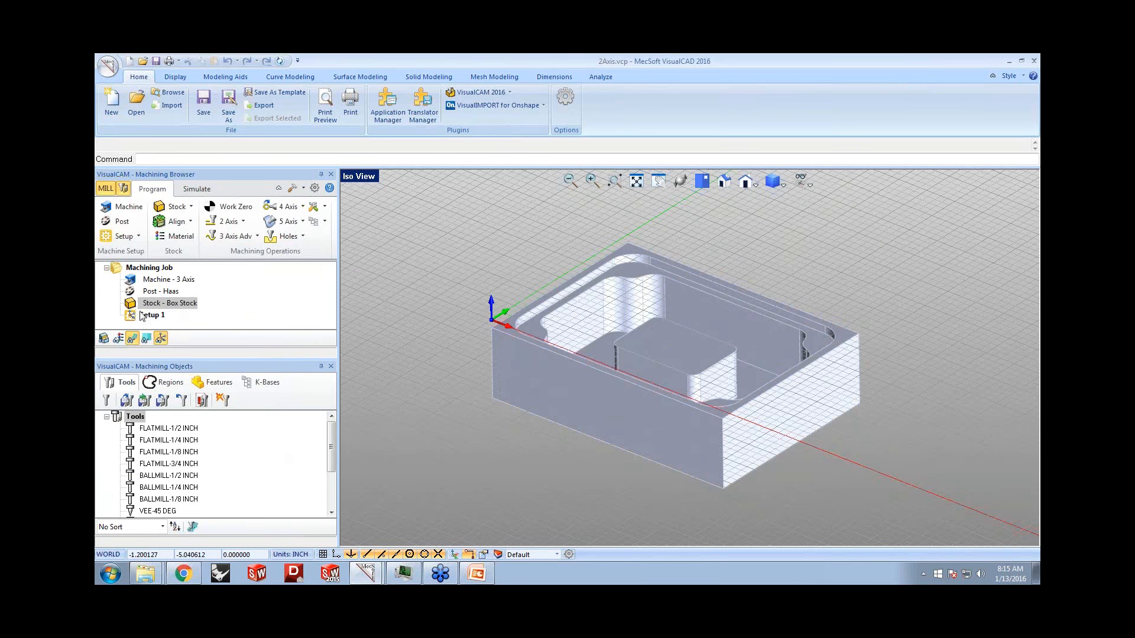
- Show the box stock around the part and hide the construction grid
{"action": "left_click", "coordinate": [105, 339]}
{"action": "mouse_move", "coordinate": [626, 415]}
{"action": "middle_mouse_down"}
{"action": "mouse_move", "coordinate": [659, 406]}
{"action": "mouse_move", "coordinate": [607, 411]}
{"action": "mouse_move", "coordinate": [626, 402]}
{"action": "middle_mouse_up"}
{"action": "left_click", "coordinate": [804, 180]}
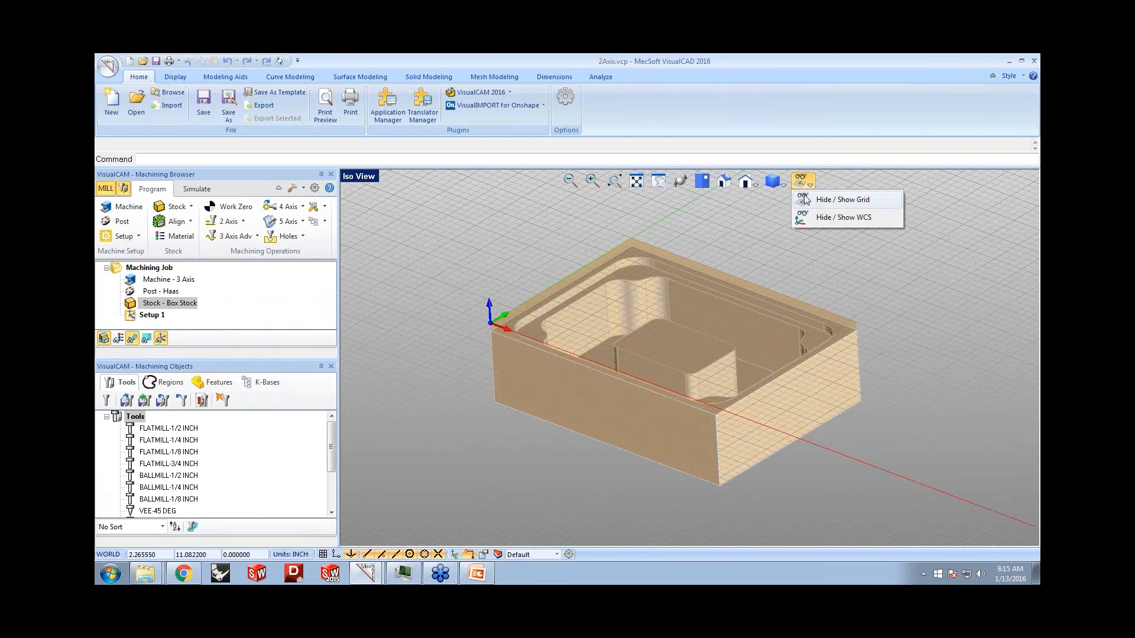
{"action": "left_click", "coordinate": [803, 200]}
{"action": "mouse_move", "coordinate": [701, 276]}
{"action": "middle_mouse_down"}
{"action": "mouse_move", "coordinate": [709, 301]}
{"action": "mouse_move", "coordinate": [712, 292]}
{"action": "middle_mouse_up"}
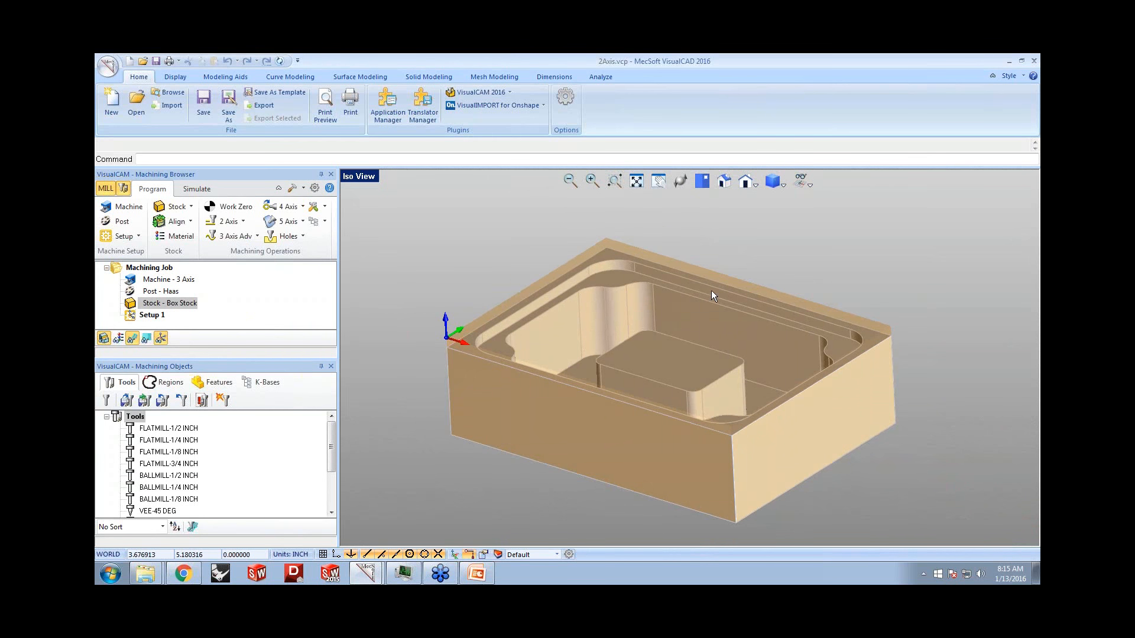
- Align the stock to the part with Bottom Z alignment and Center XY alignment
{"action": "left_click", "coordinate": [189, 222]}
{"action": "left_click", "coordinate": [178, 245]}
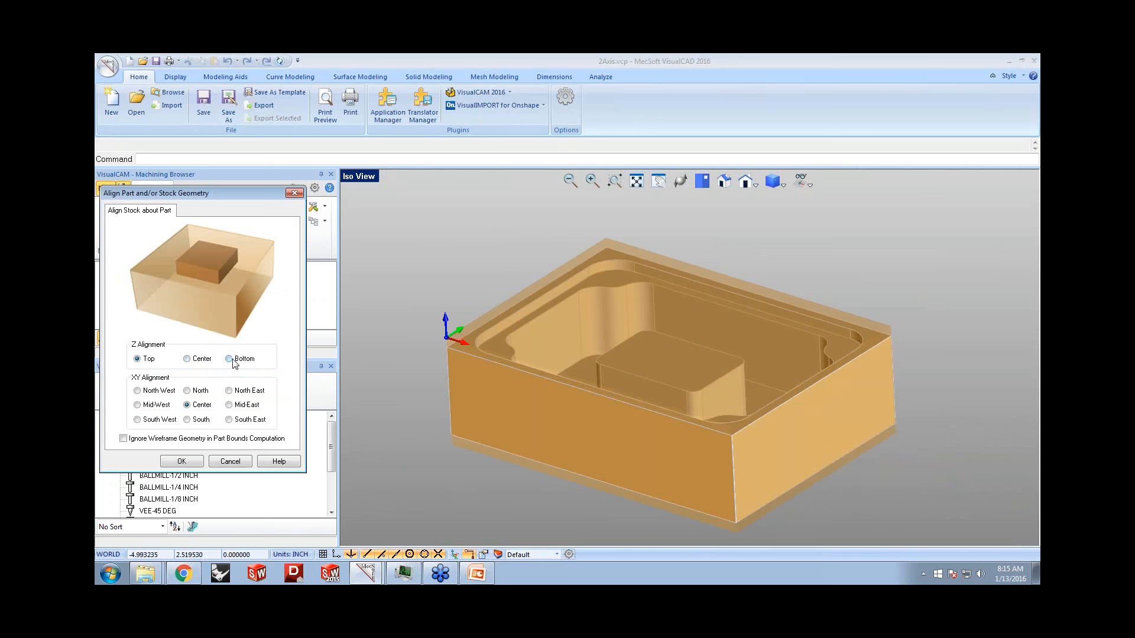
{"action": "left_click", "coordinate": [229, 359]}
{"action": "middle_click_drag", "start_coordinate": [617, 445], "coordinate": [623, 413]}
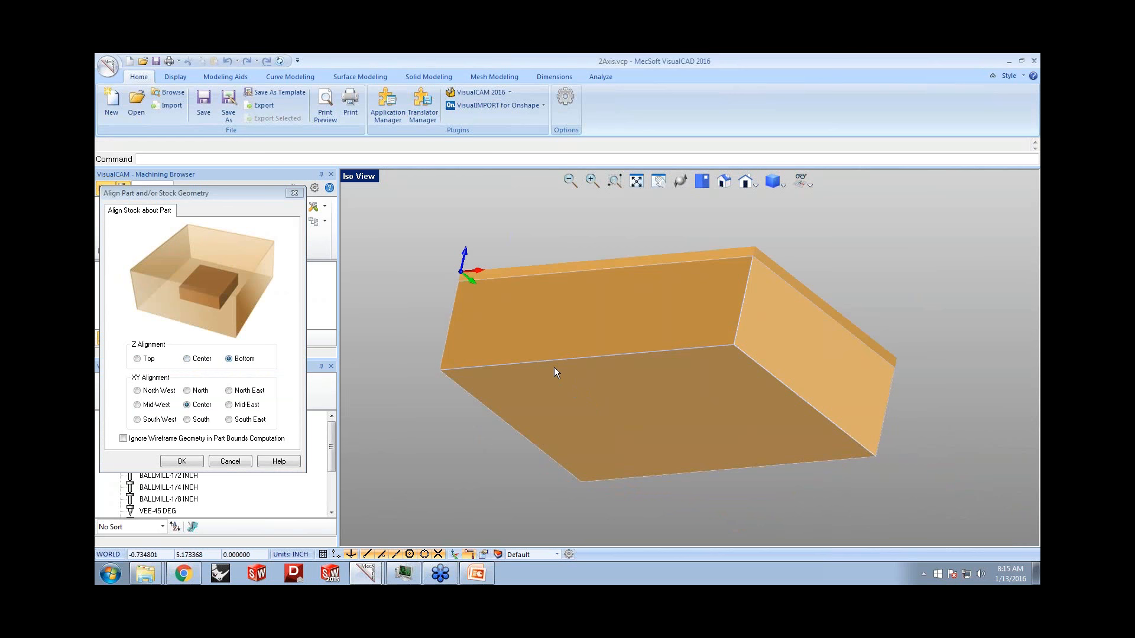
{"action": "middle_click_drag", "start_coordinate": [562, 366], "coordinate": [450, 364]}
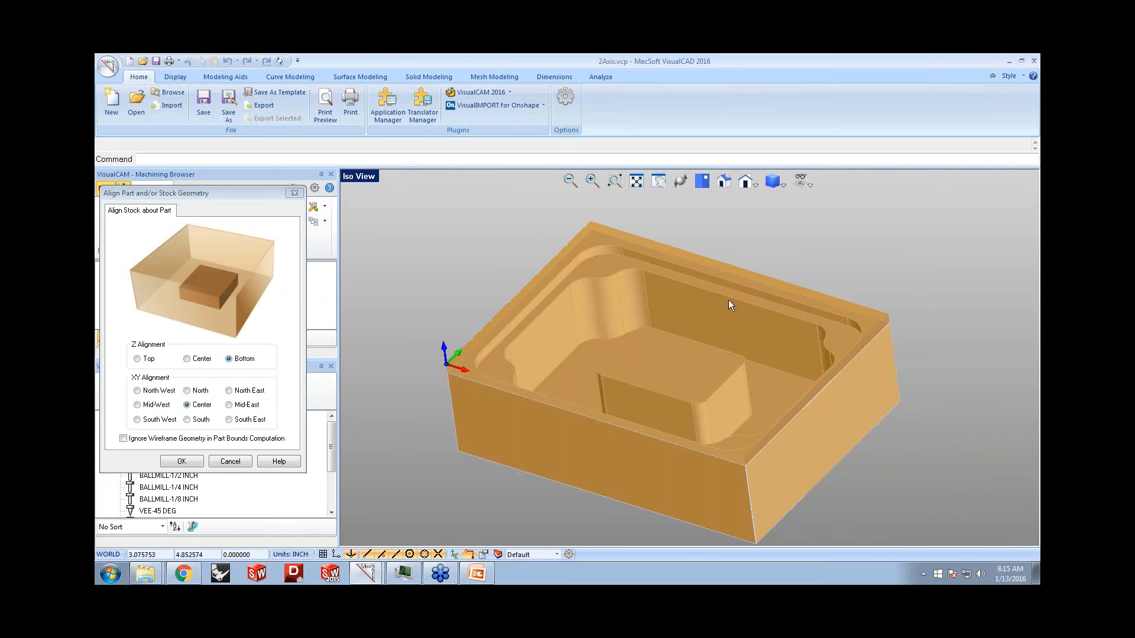
{"action": "left_click", "coordinate": [197, 409]}
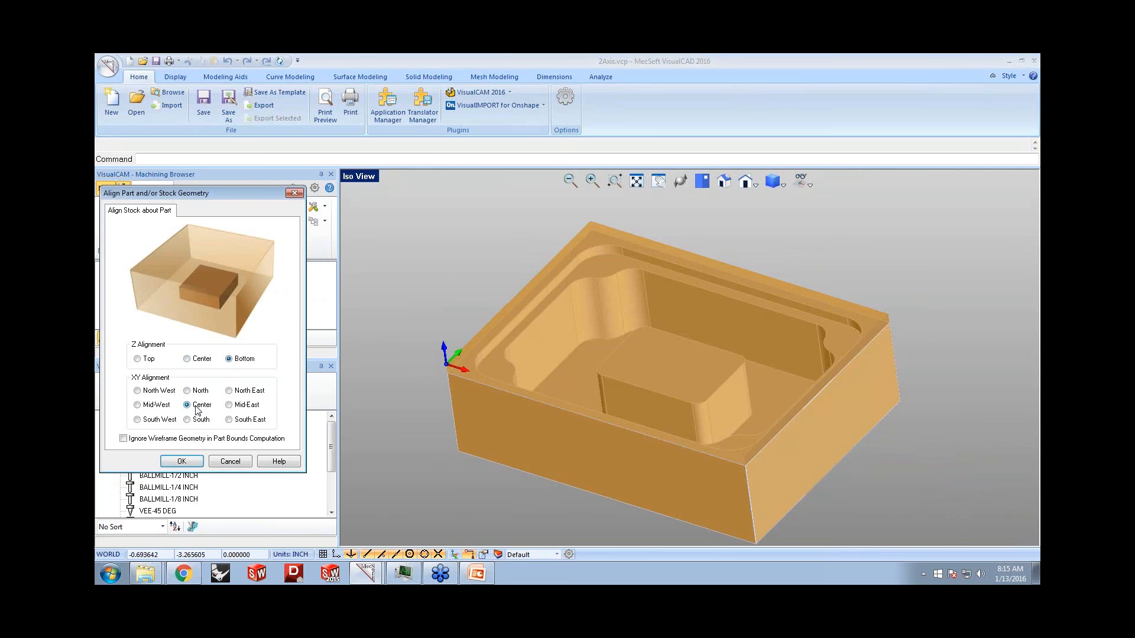
{"action": "left_click", "coordinate": [182, 462]}
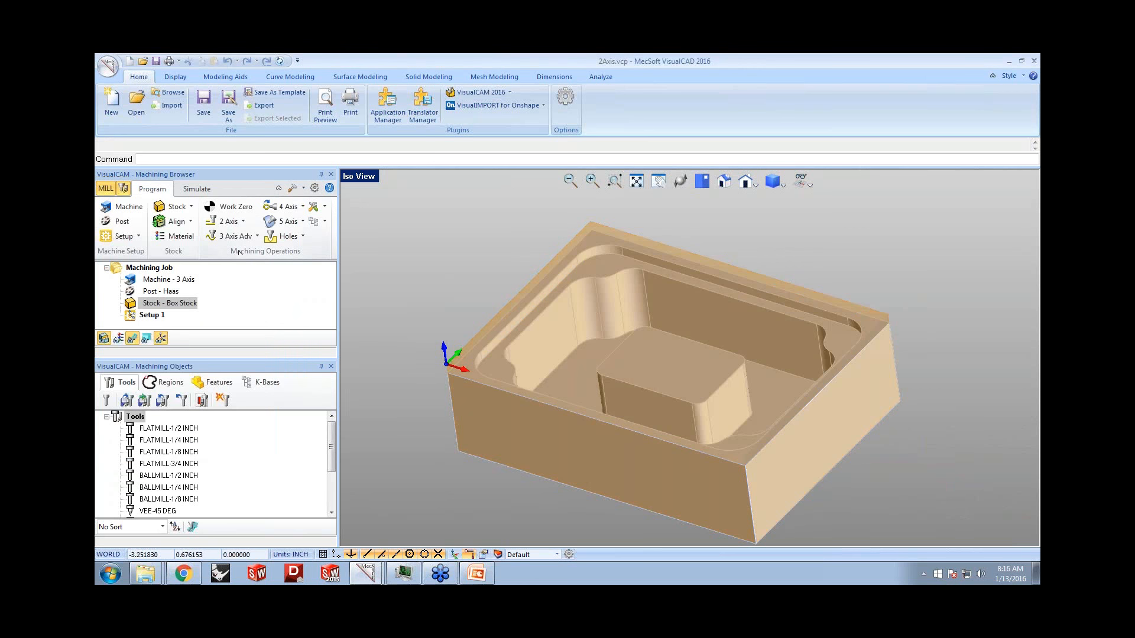
- Locate the world coordinate system origin on the stock box at the Highest Z face, South West corner
{"action": "right_click_drag", "start_coordinate": [571, 381], "coordinate": [609, 381]}
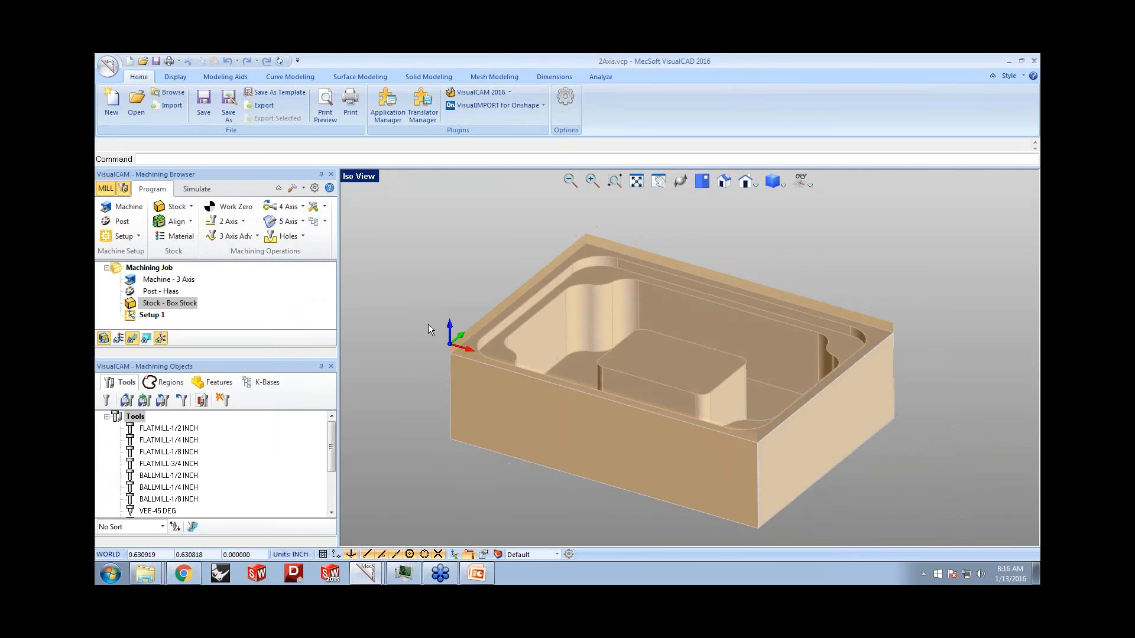
{"action": "left_click", "coordinate": [191, 222]}
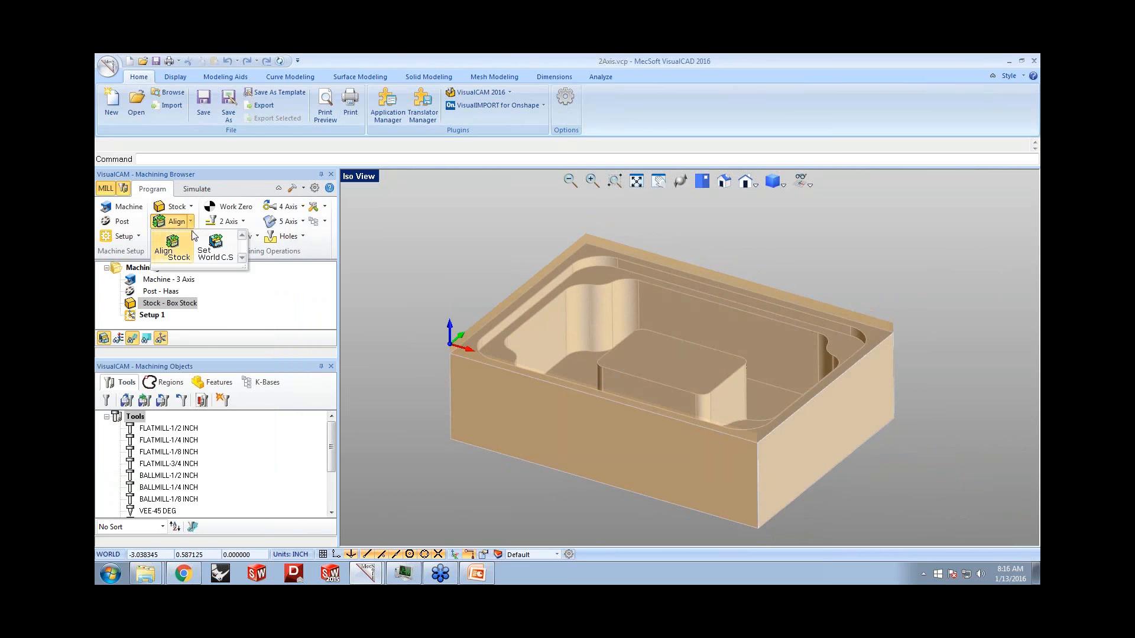
{"action": "left_click", "coordinate": [208, 249]}
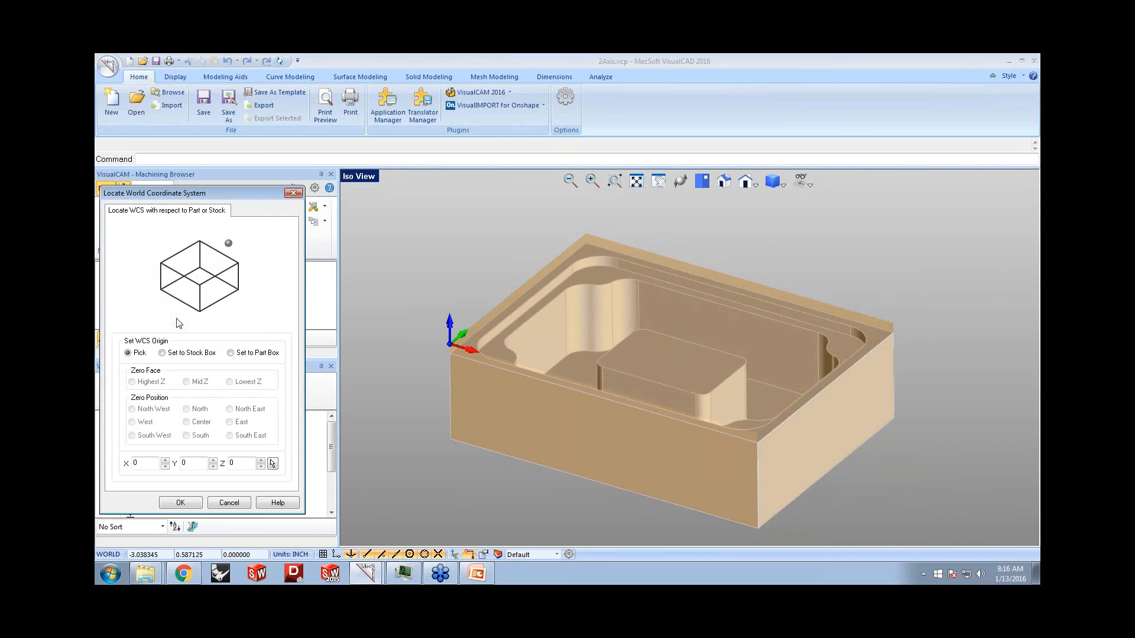
{"action": "left_click", "coordinate": [163, 353]}
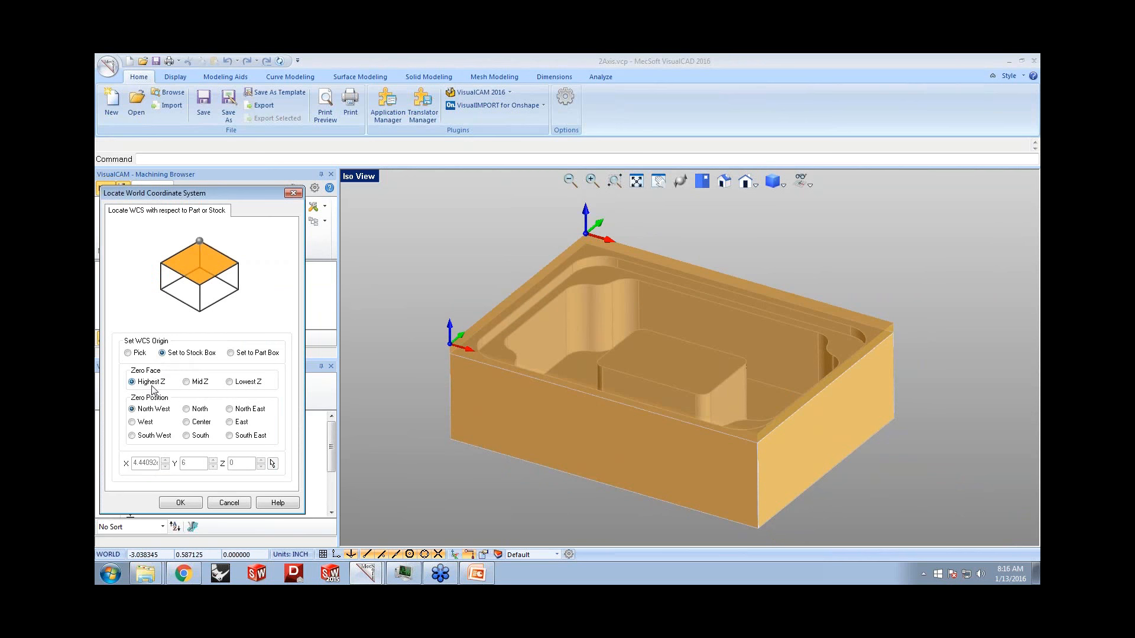
{"action": "left_click", "coordinate": [132, 435]}
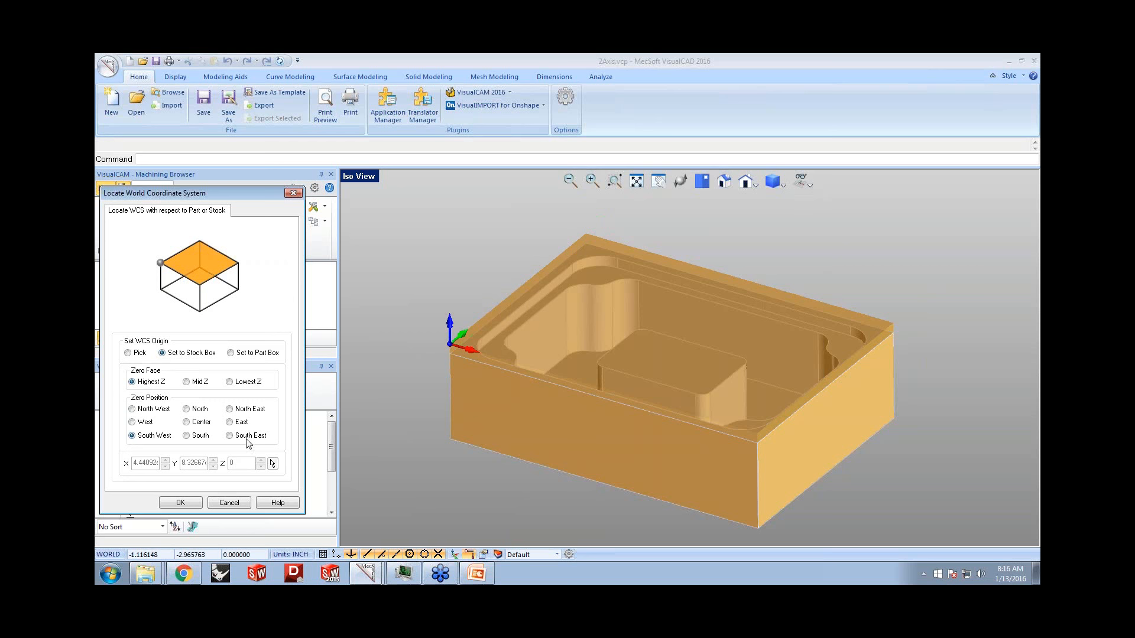
{"action": "left_click", "coordinate": [181, 503]}
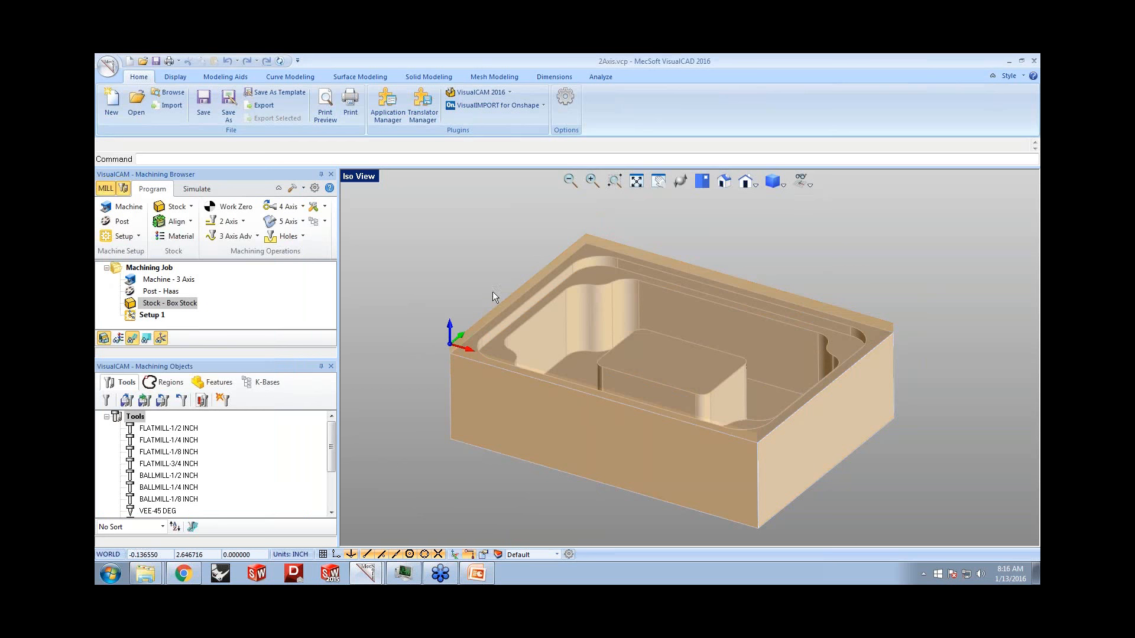
- Check the solid stock and its origin corner in simulation mode, and return to programming mode
{"action": "left_click", "coordinate": [203, 189]}
{"action": "middle_click_drag", "start_coordinate": [556, 341], "coordinate": [560, 341]}
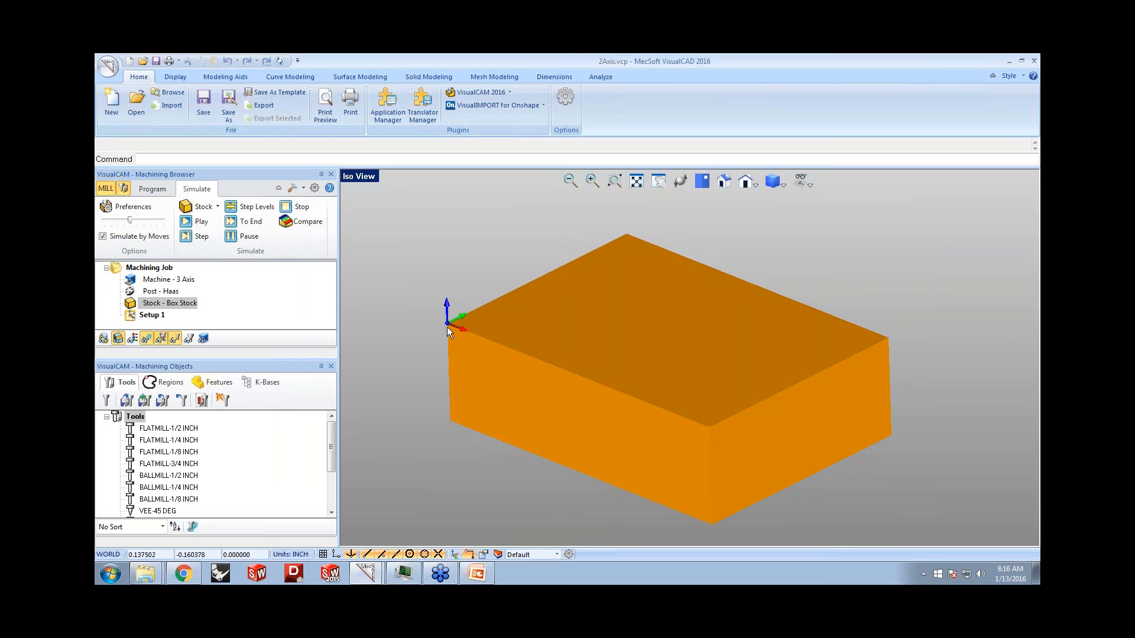
{"action": "left_click", "coordinate": [161, 193]}
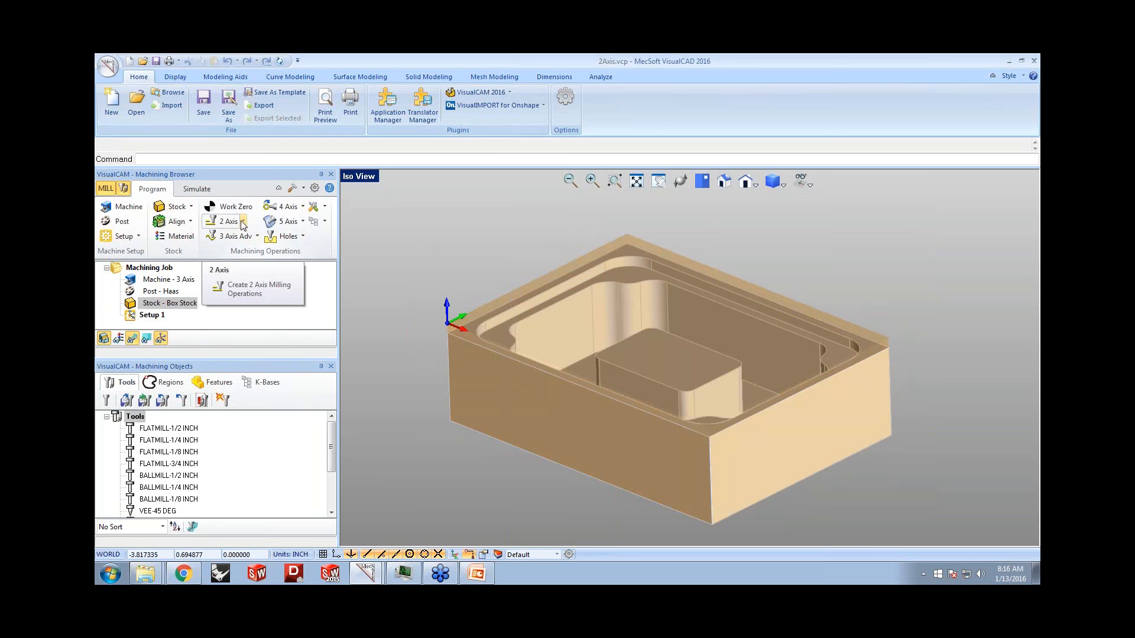
- Assign ALUMINUM - 6061 from the FeedsSpeedsDataINCH.xml material file as the stock material
{"action": "left_click", "coordinate": [182, 244]}
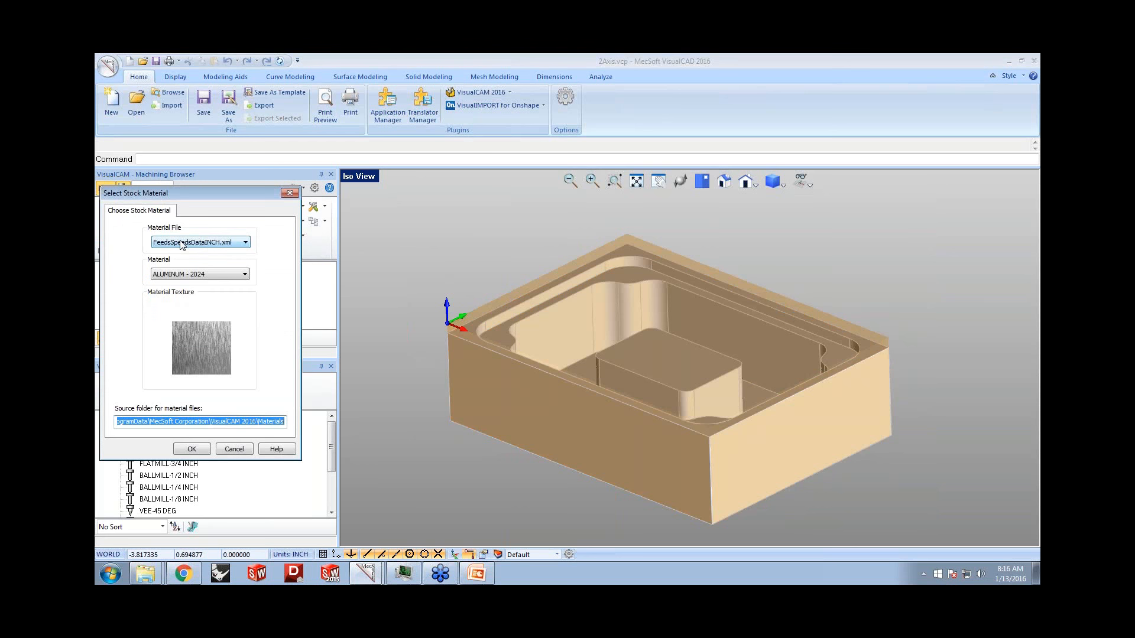
{"action": "left_click", "coordinate": [222, 245]}
{"action": "left_click", "coordinate": [224, 244]}
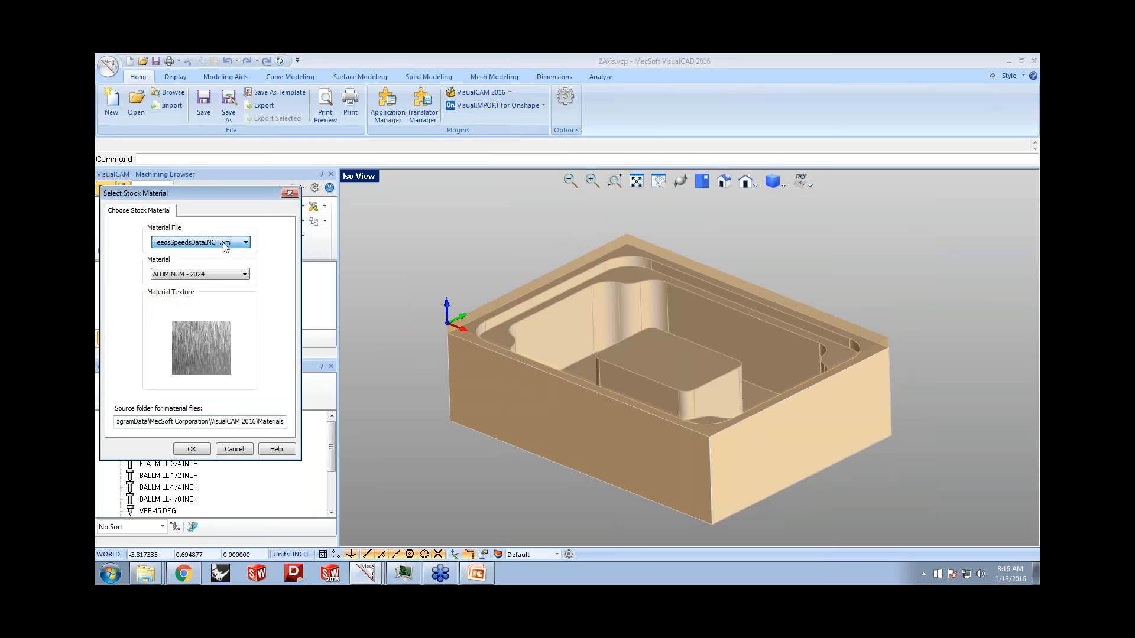
{"action": "left_click", "coordinate": [228, 275]}
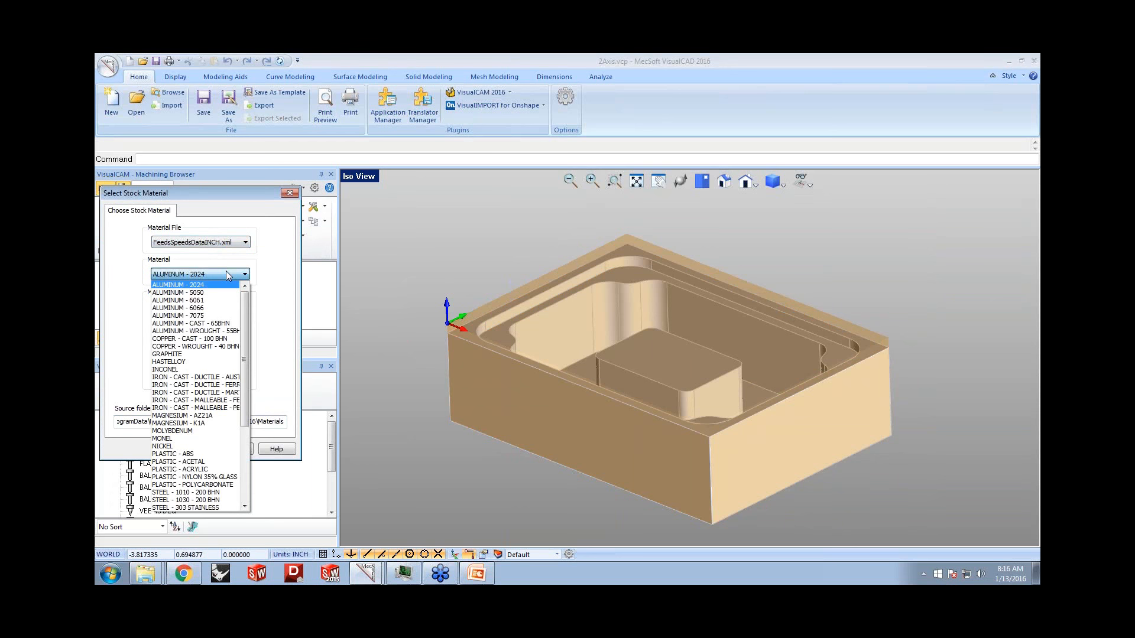
{"action": "left_click", "coordinate": [218, 302]}
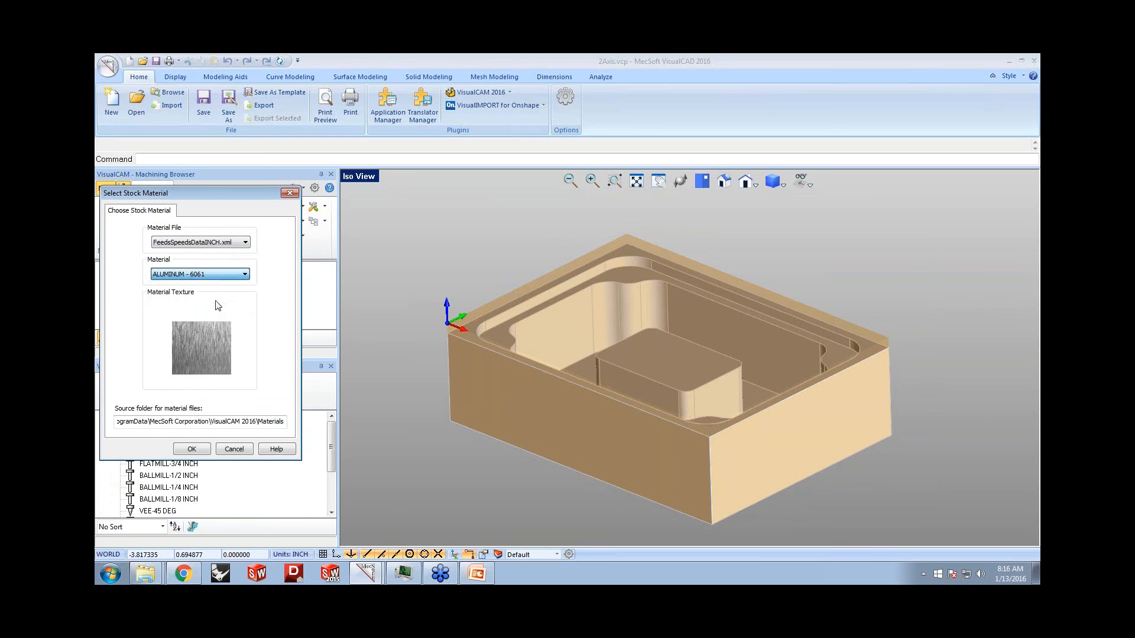
{"action": "left_click", "coordinate": [192, 449]}
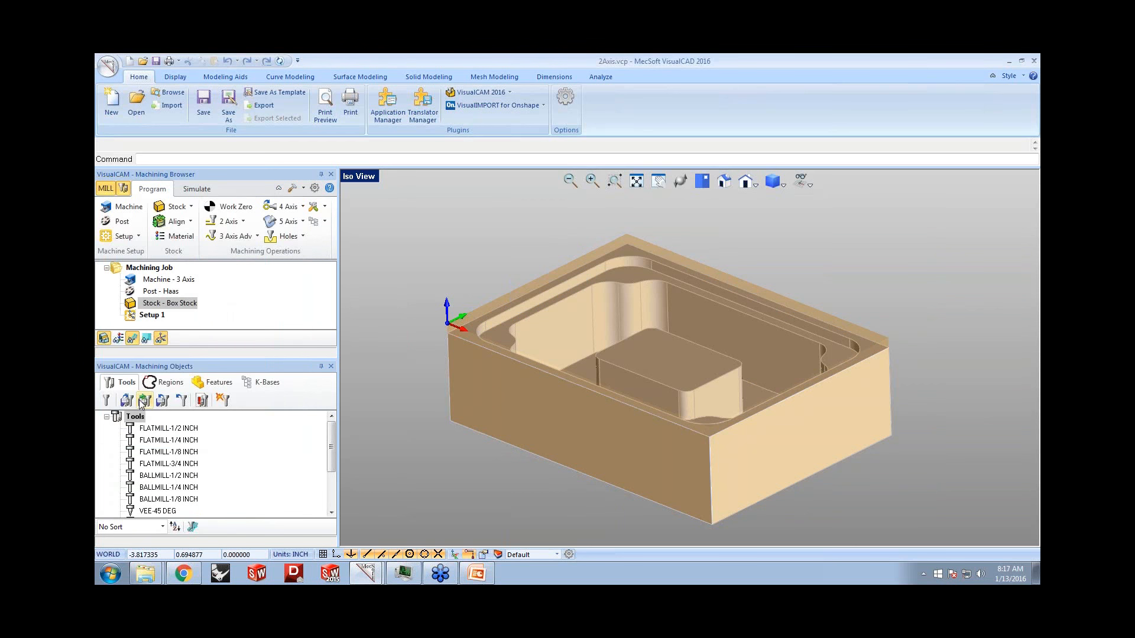
- Display the material texture on the part, check the textured stock in simulation mode, and return to programming mode
{"action": "left_click", "coordinate": [118, 341]}
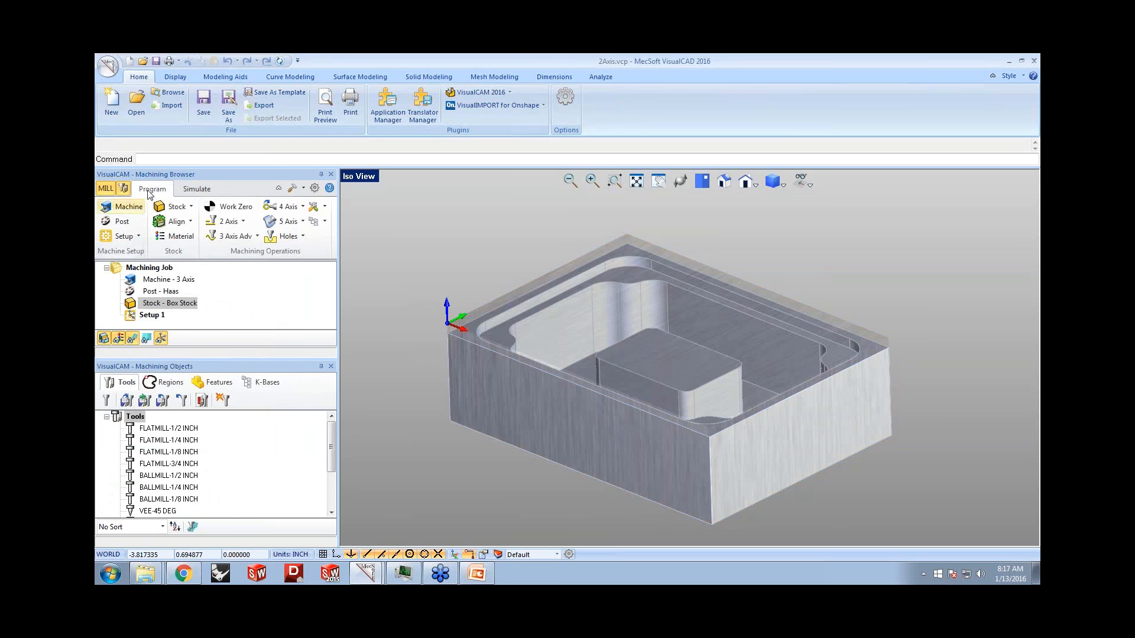
{"action": "left_click", "coordinate": [192, 190]}
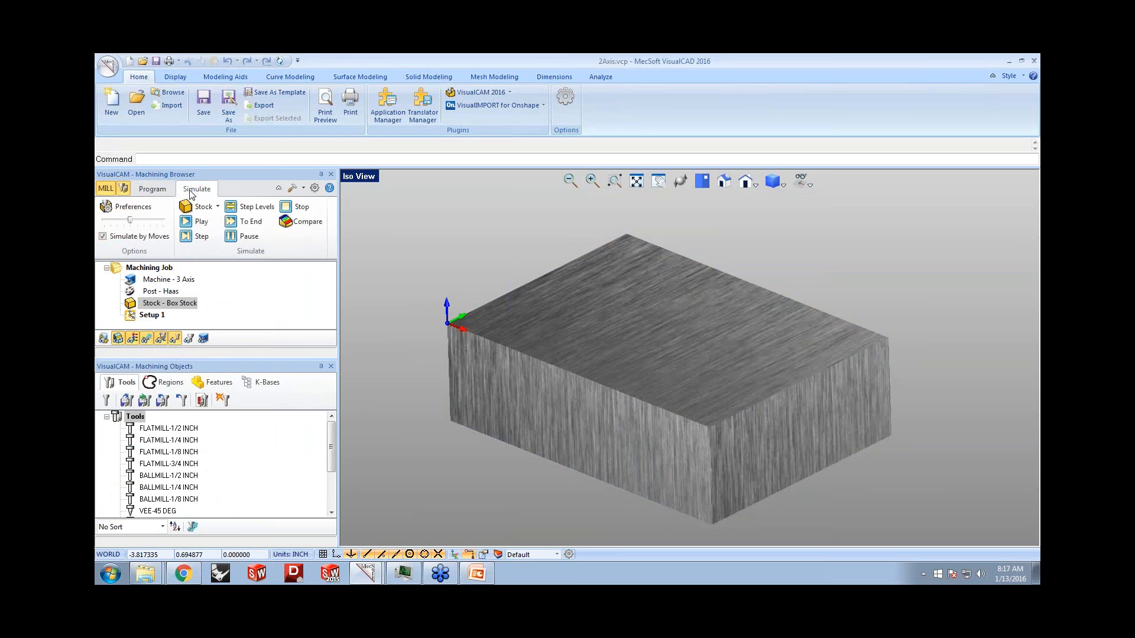
{"action": "left_click", "coordinate": [156, 190]}
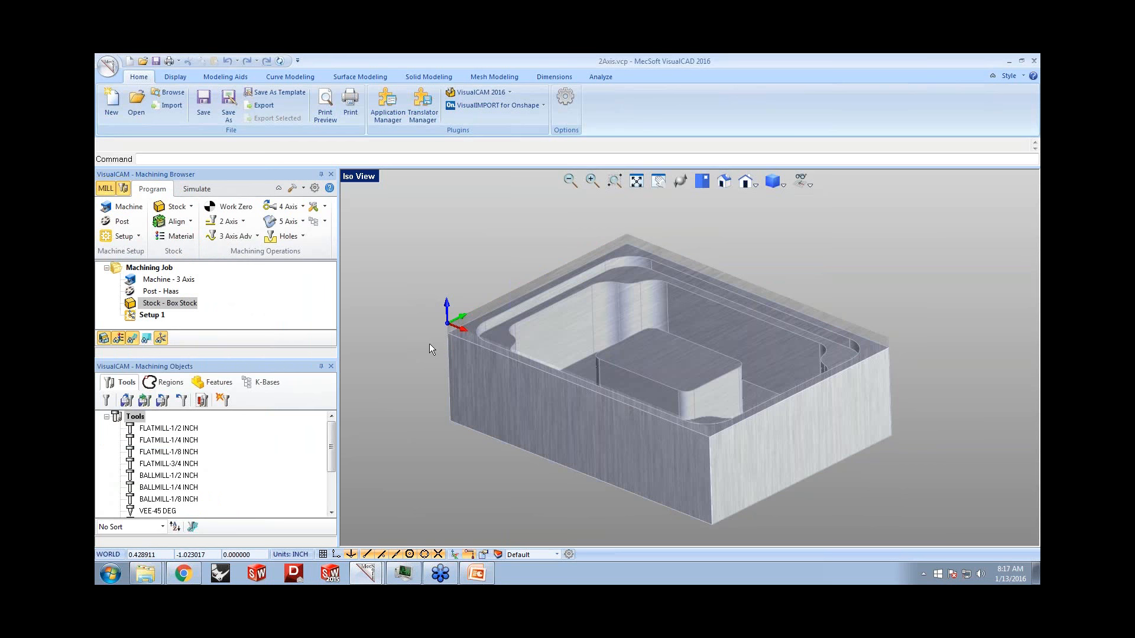
- Examine the available mill, drill, tap, reamer and bore tool types and their parameters in the tool definition dialog
{"action": "left_click", "coordinate": [106, 402]}
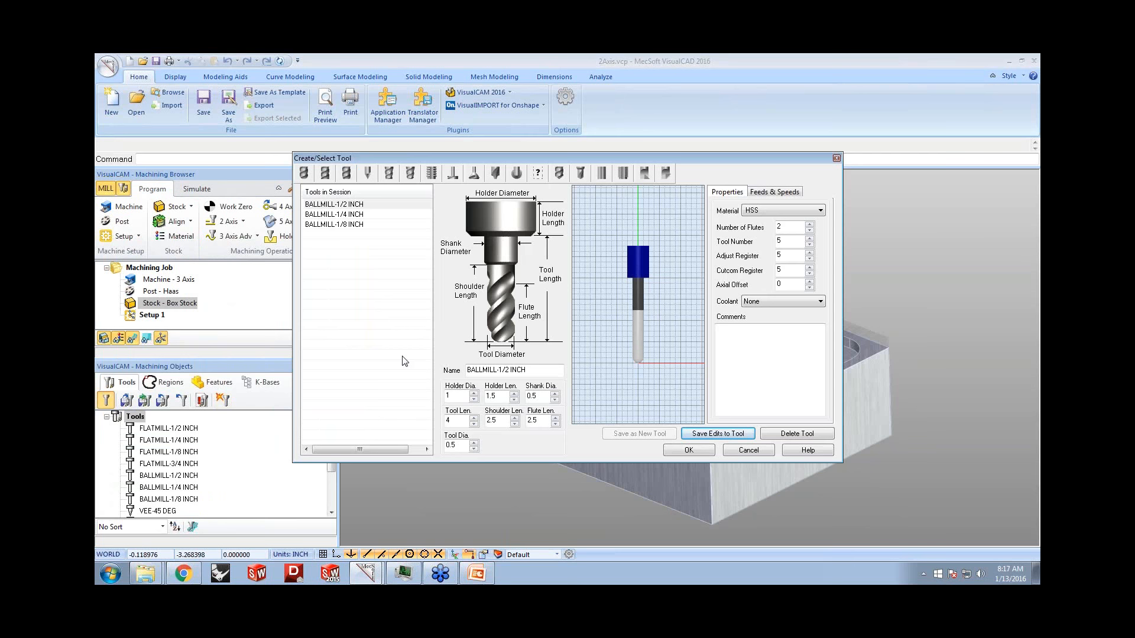
{"action": "left_click", "coordinate": [306, 177]}
{"action": "left_click", "coordinate": [347, 176]}
{"action": "left_click", "coordinate": [369, 177]}
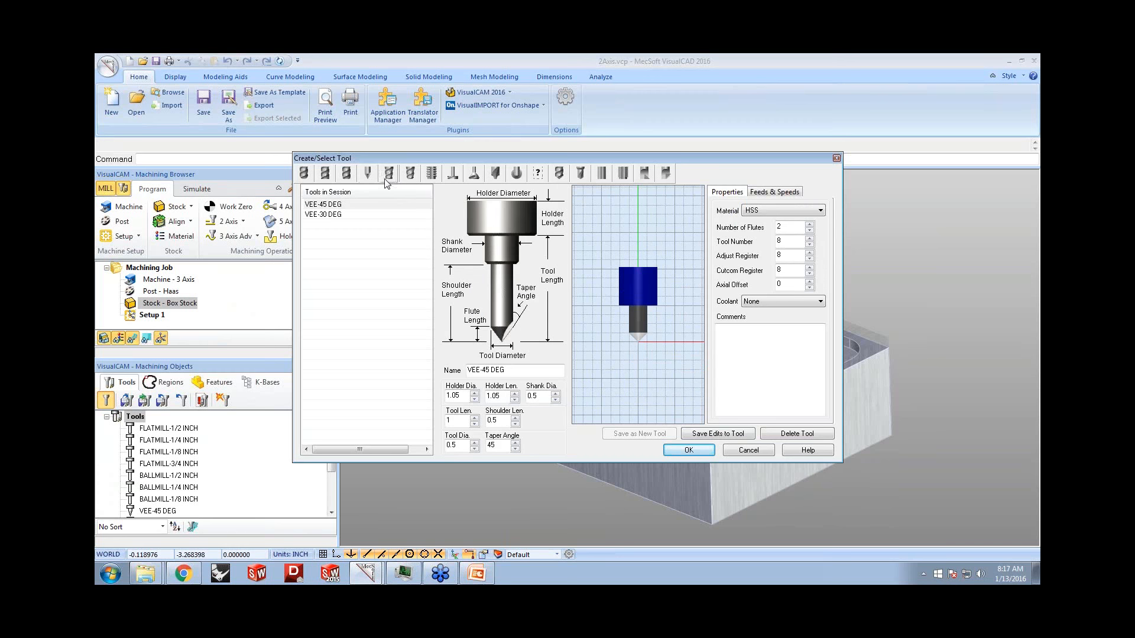
{"action": "left_click", "coordinate": [411, 175]}
{"action": "left_click", "coordinate": [432, 174]}
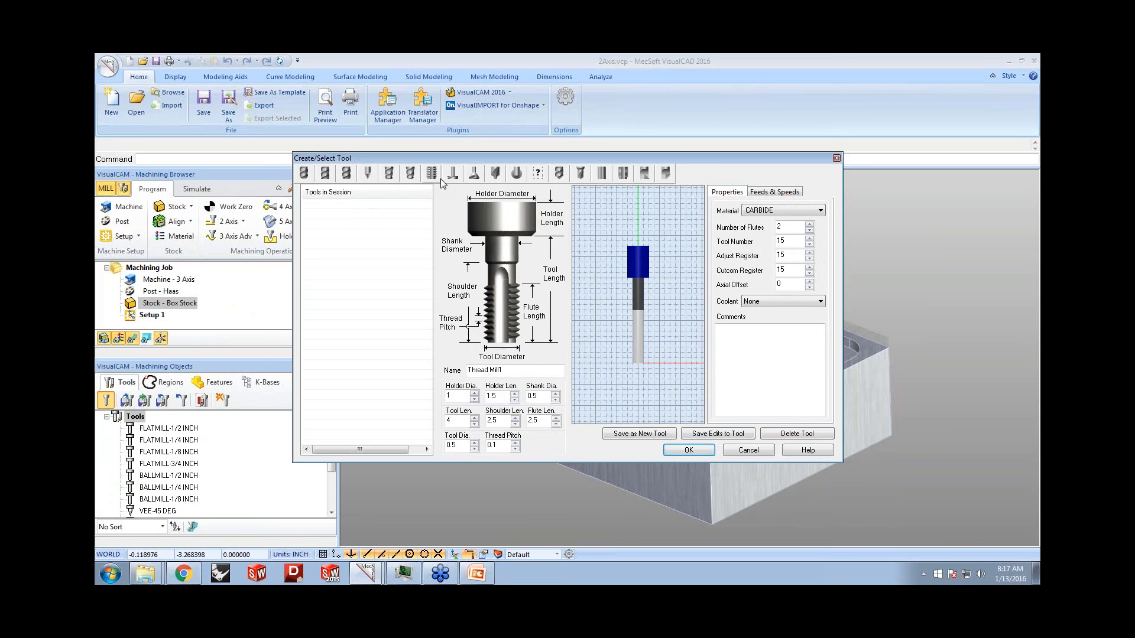
{"action": "left_click", "coordinate": [452, 174]}
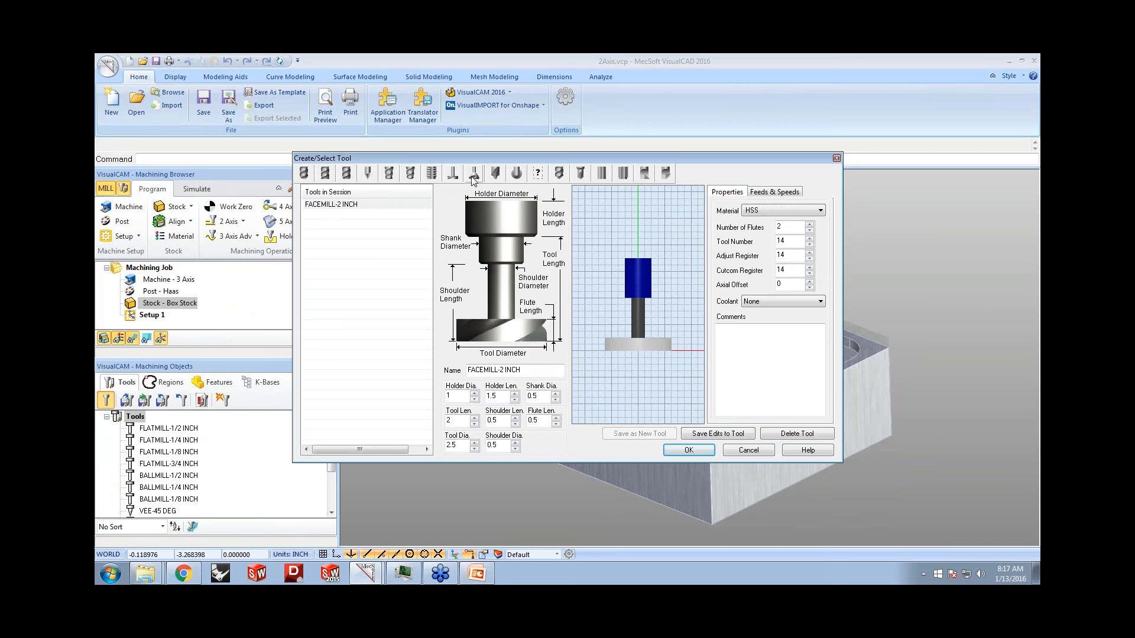
{"action": "left_click", "coordinate": [496, 174]}
{"action": "left_click", "coordinate": [495, 175]}
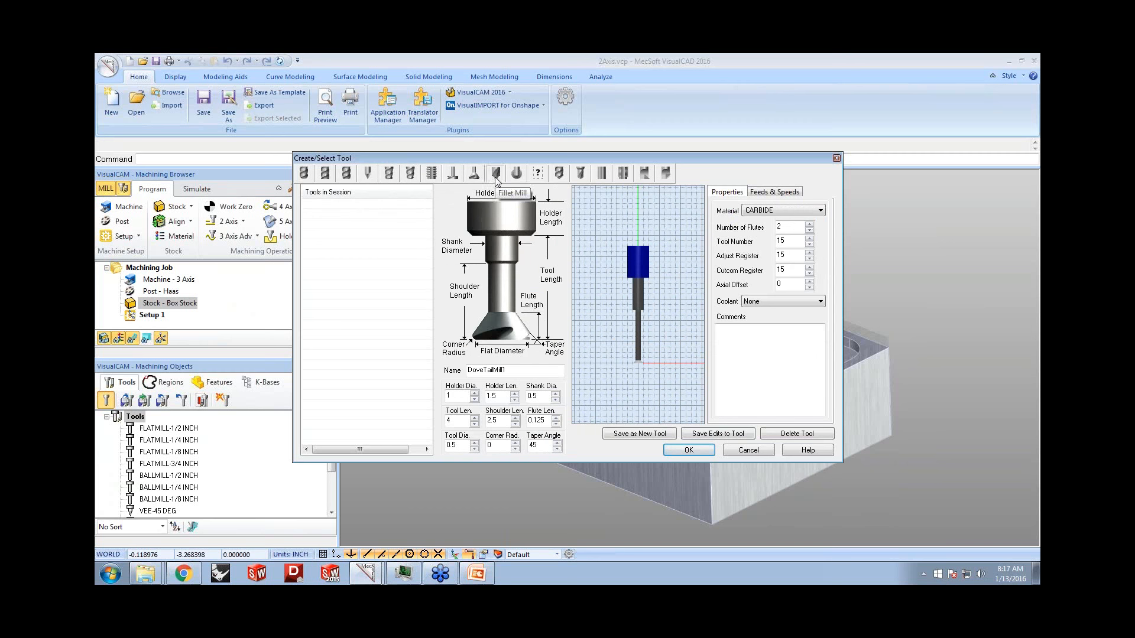
{"action": "left_click", "coordinate": [518, 175]}
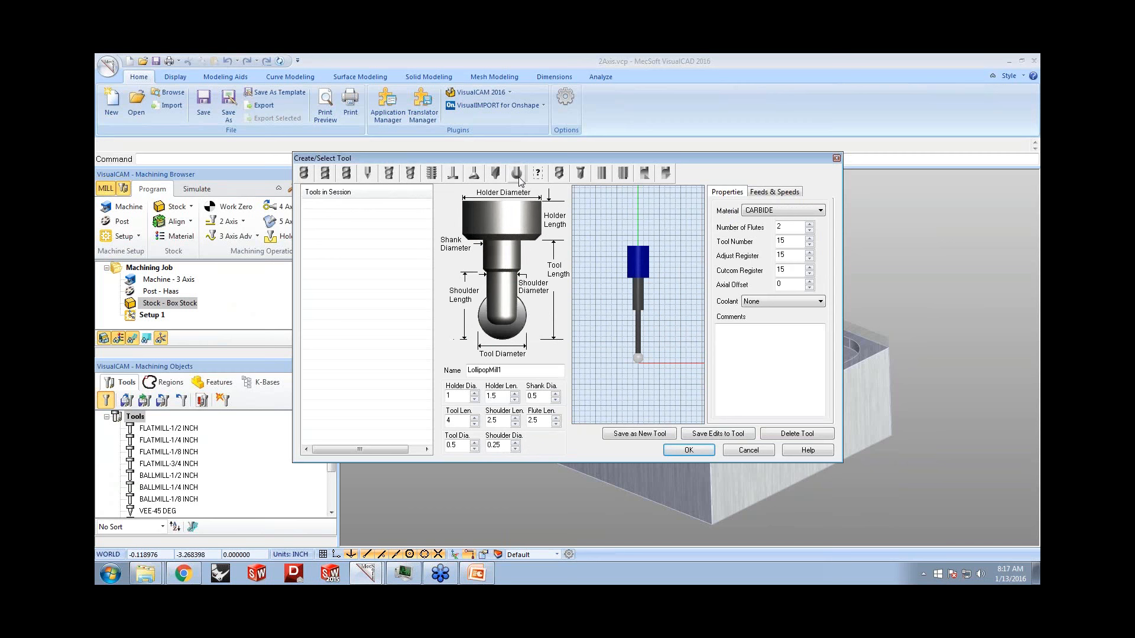
{"action": "left_click", "coordinate": [536, 174]}
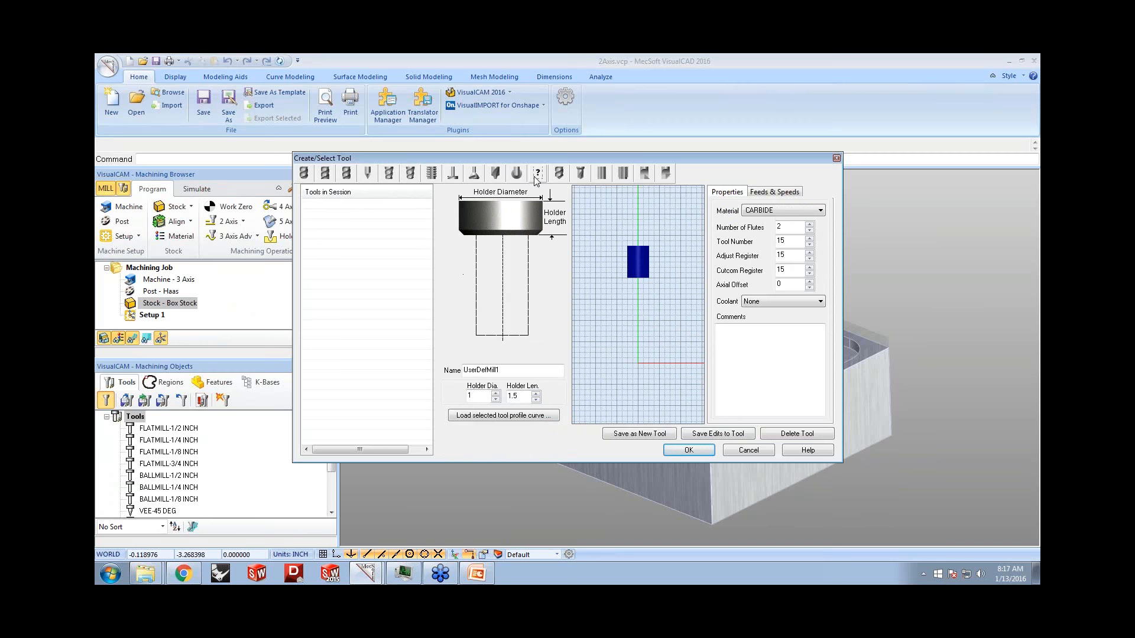
{"action": "left_click", "coordinate": [558, 175]}
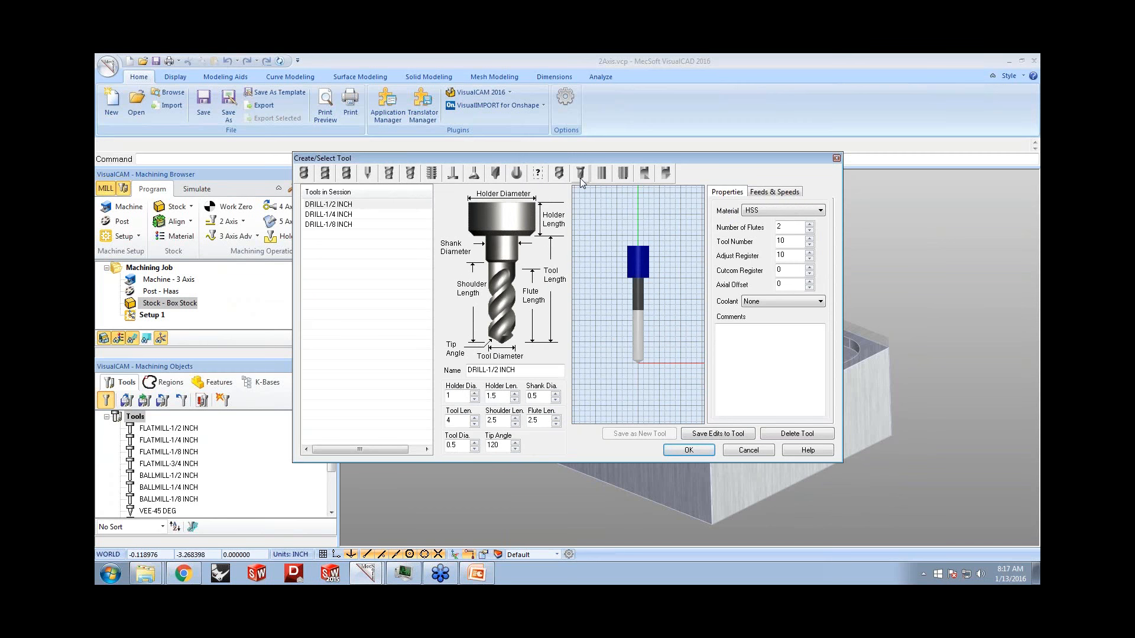
{"action": "left_click", "coordinate": [580, 179]}
{"action": "left_click", "coordinate": [600, 180]}
{"action": "left_click", "coordinate": [623, 180]}
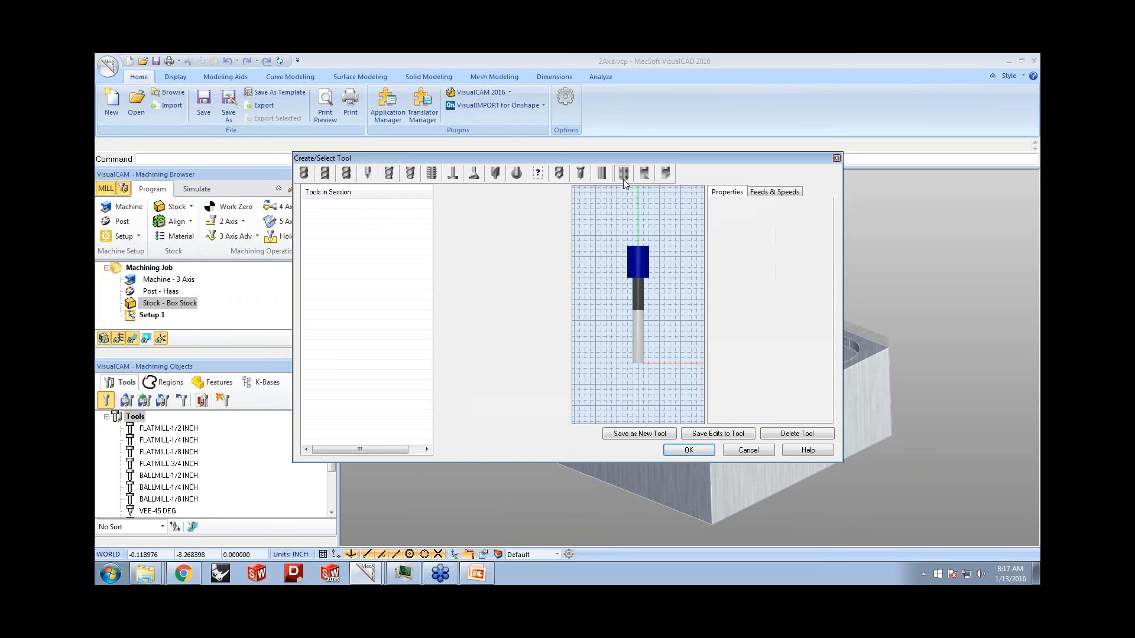
{"action": "left_click", "coordinate": [646, 175]}
{"action": "left_click", "coordinate": [665, 175]}
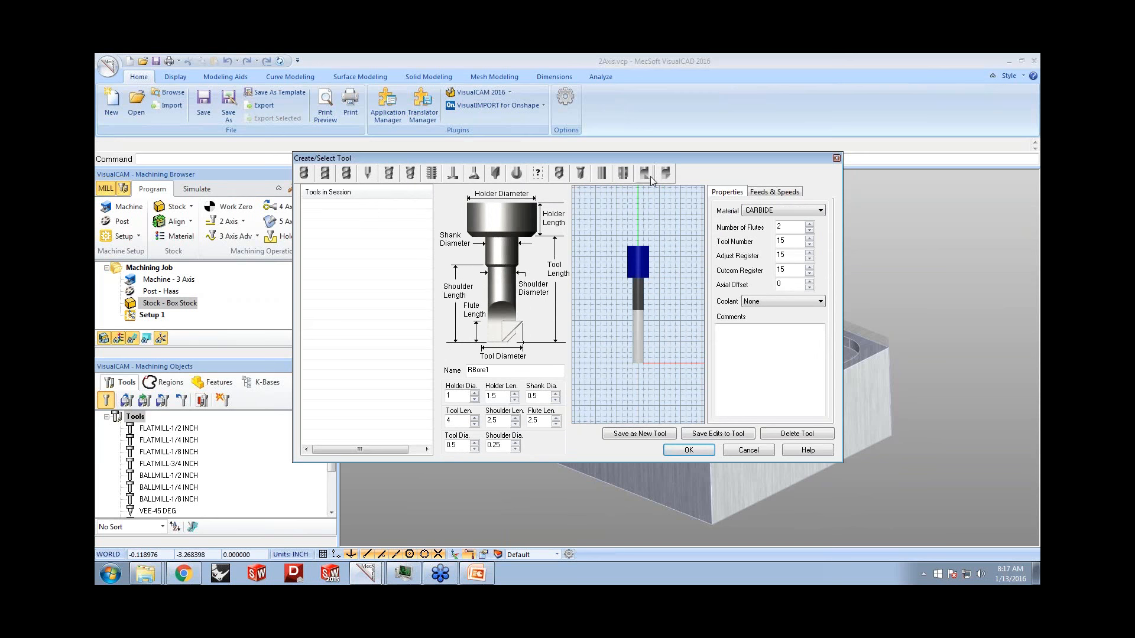
- Review the FLATMILL-1/2 INCH tool's properties and its table-based feeds and speeds for ALUMINUM - 6061, and close without saving
{"action": "left_click", "coordinate": [327, 175]}
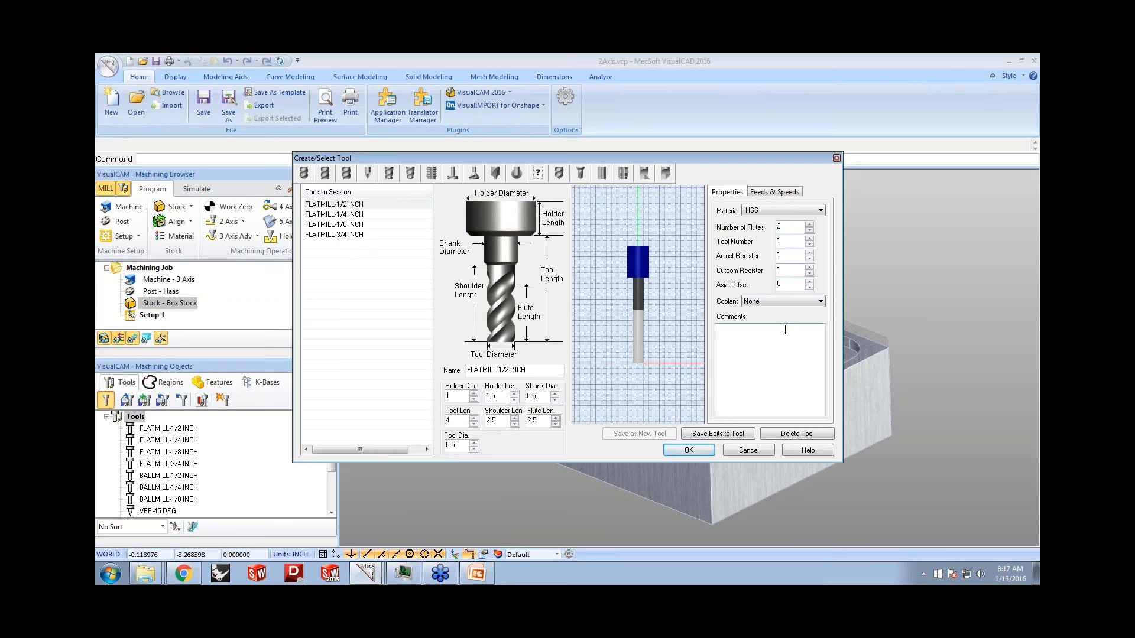
{"action": "left_click", "coordinate": [774, 193]}
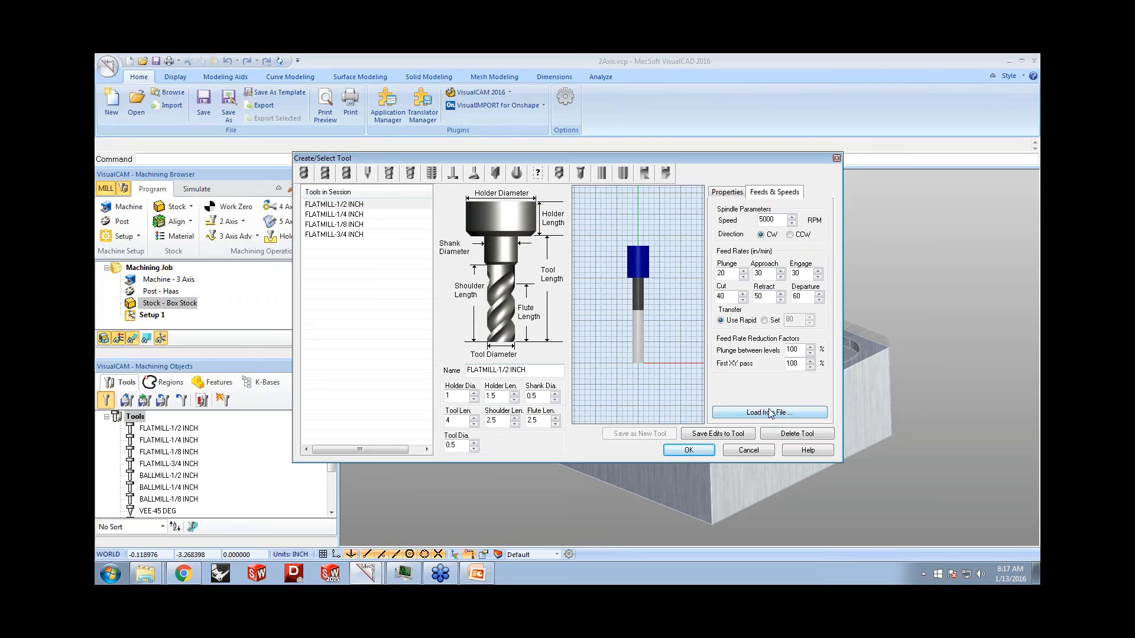
{"action": "left_click", "coordinate": [770, 413]}
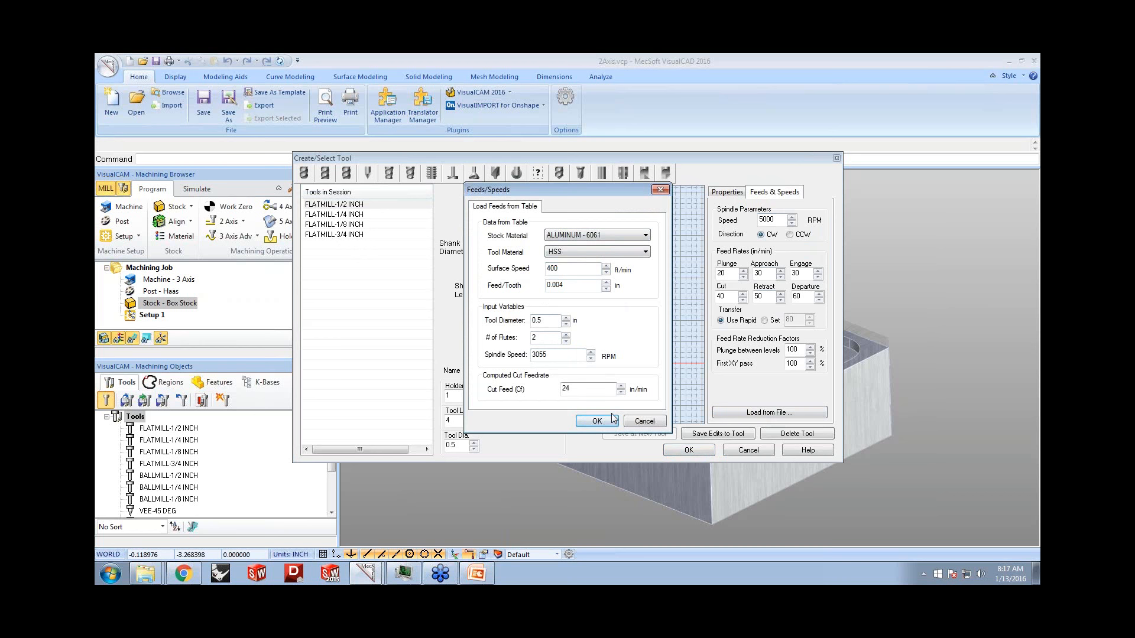
{"action": "left_click", "coordinate": [632, 423]}
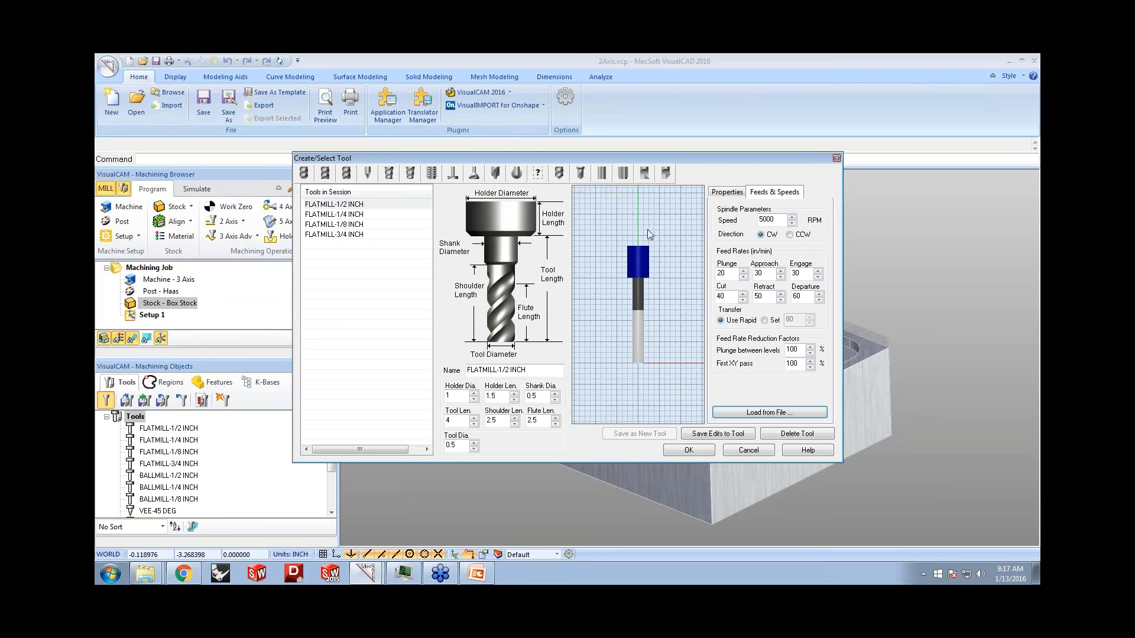
{"action": "left_click", "coordinate": [747, 450]}
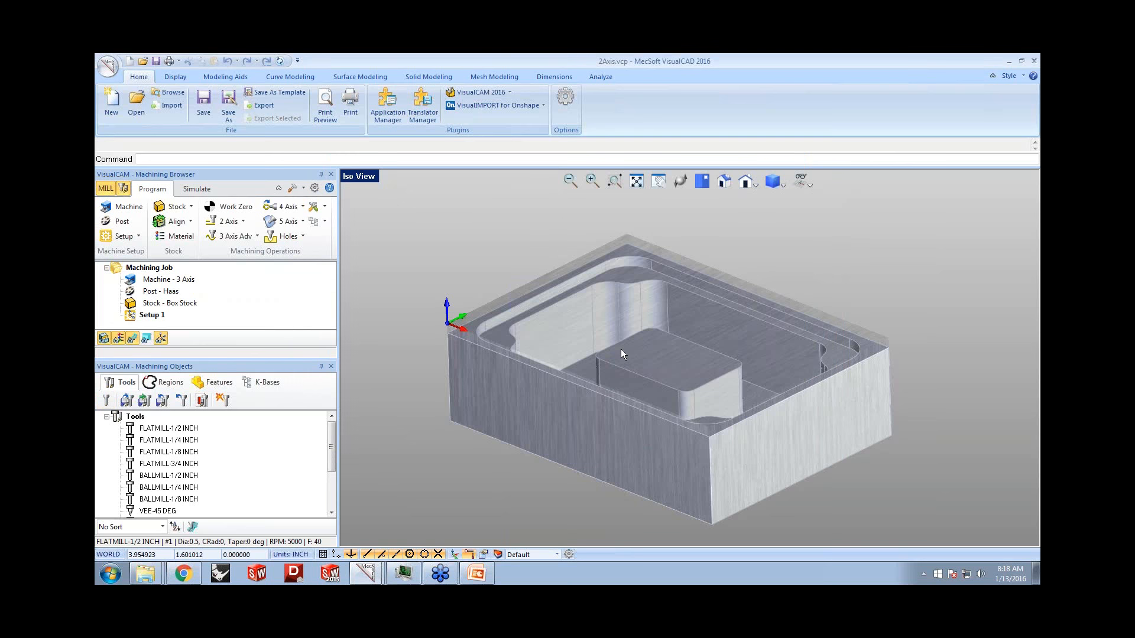
- Start a 2½ Axis Facing operation and select the part's four outer top edges as its machining regions
{"action": "middle_click_drag", "start_coordinate": [623, 338], "coordinate": [625, 339]}
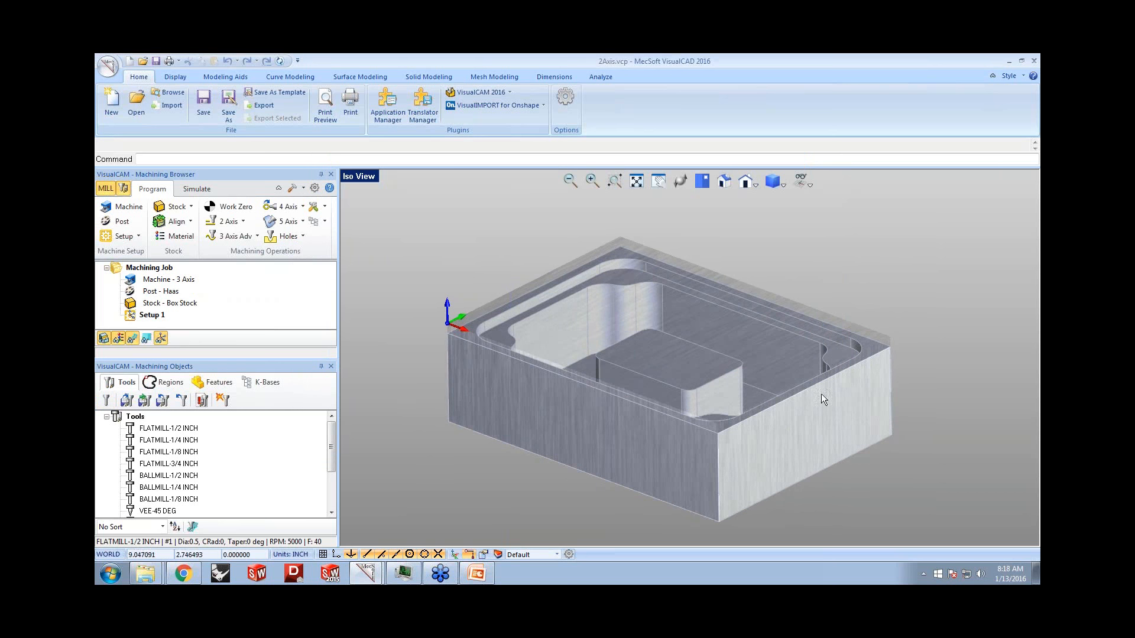
{"action": "left_click", "coordinate": [229, 222]}
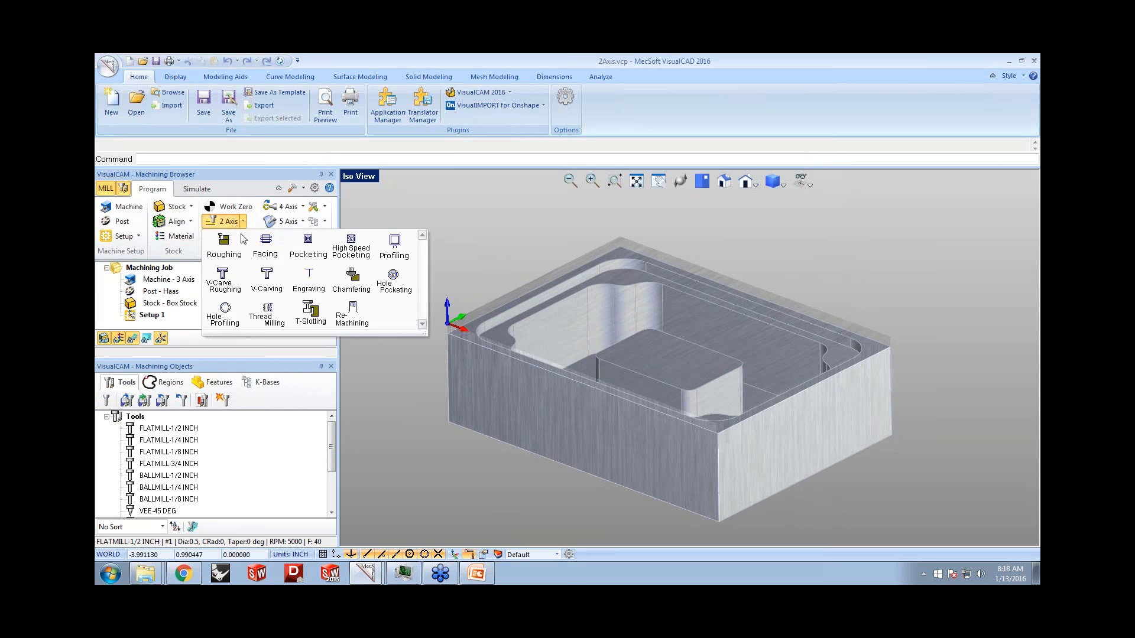
{"action": "left_click", "coordinate": [270, 252]}
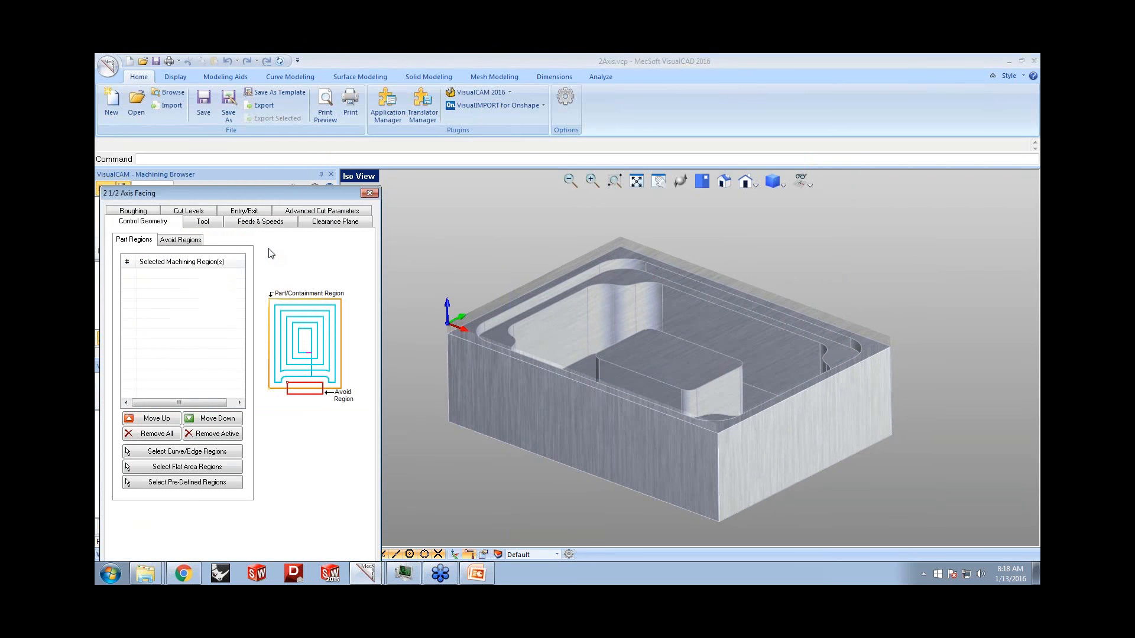
{"action": "left_click", "coordinate": [197, 453]}
{"action": "left_click", "coordinate": [521, 360]}
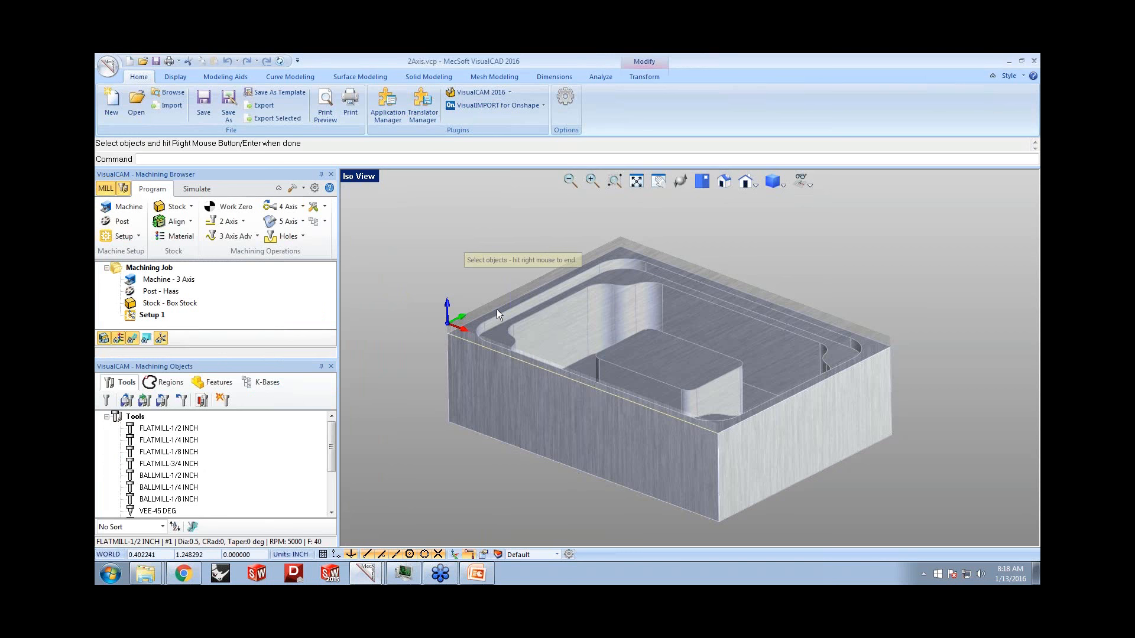
{"action": "left_click", "coordinate": [856, 363]}
{"action": "right_click", "coordinate": [856, 363]}
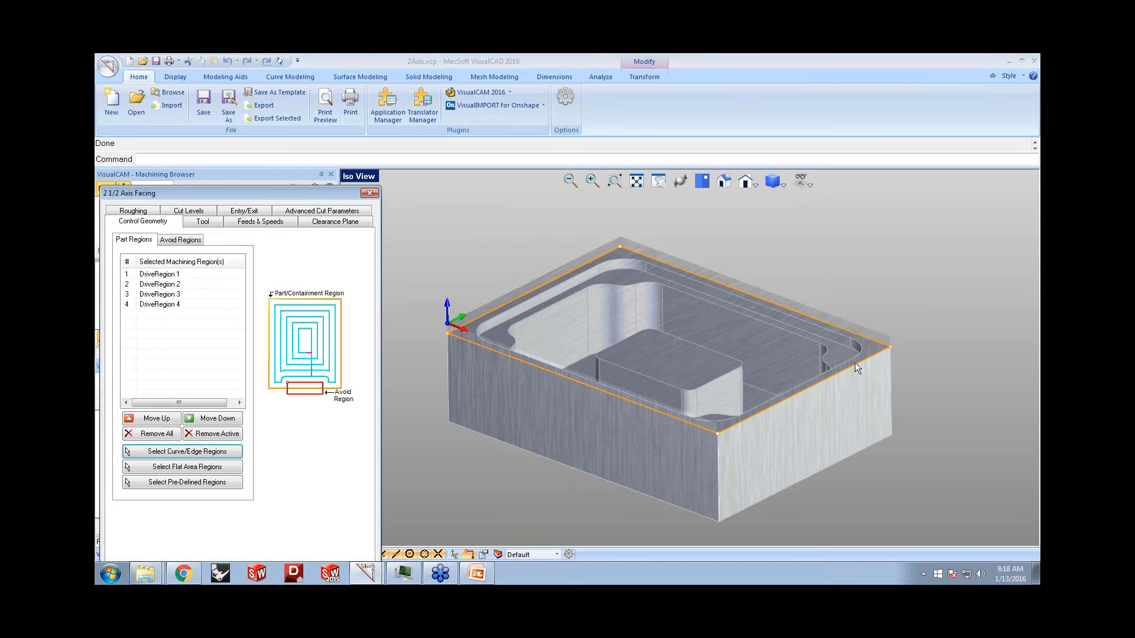
- Choose the FACEMILL-2 INCH tool for the facing operation and load its feeds and speeds from the tool
{"action": "left_click", "coordinate": [211, 224]}
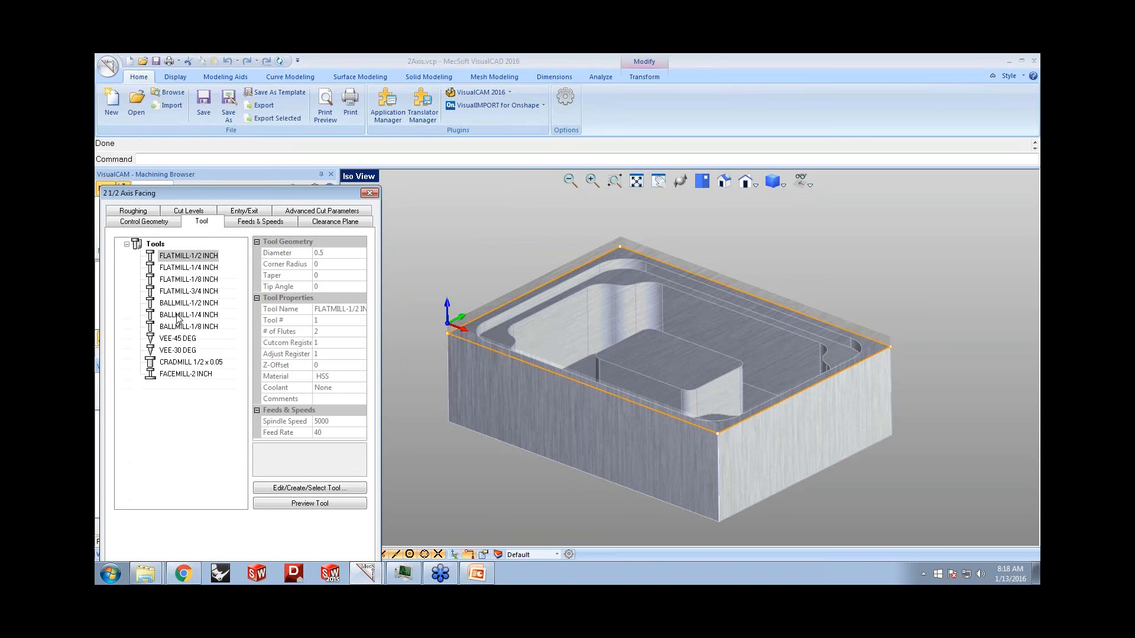
{"action": "left_click", "coordinate": [177, 374]}
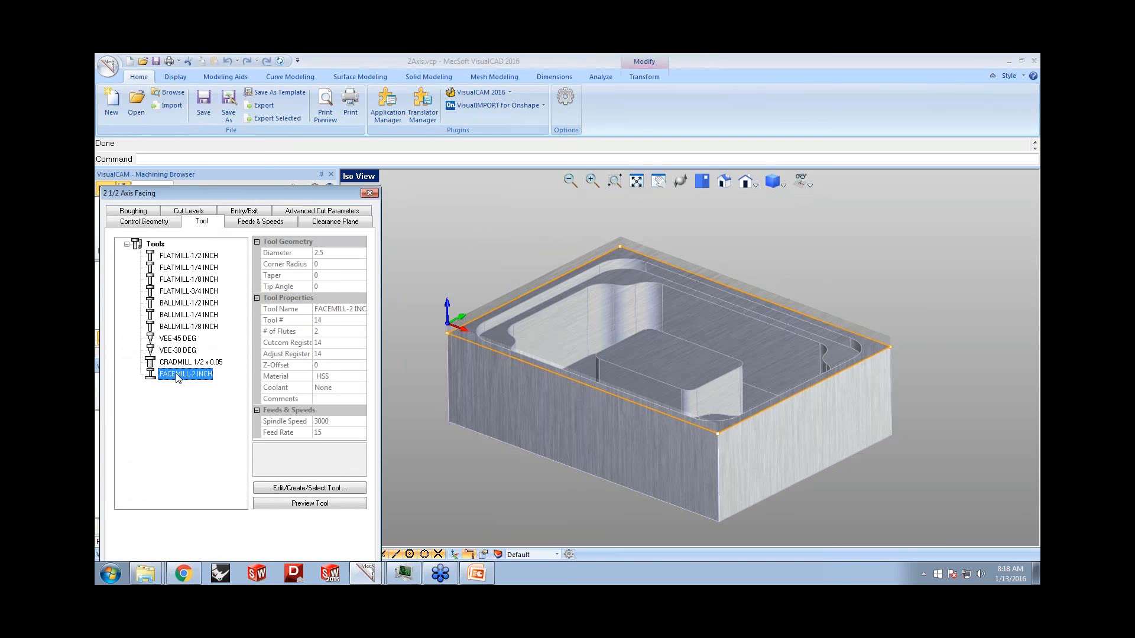
{"action": "left_click", "coordinate": [248, 223]}
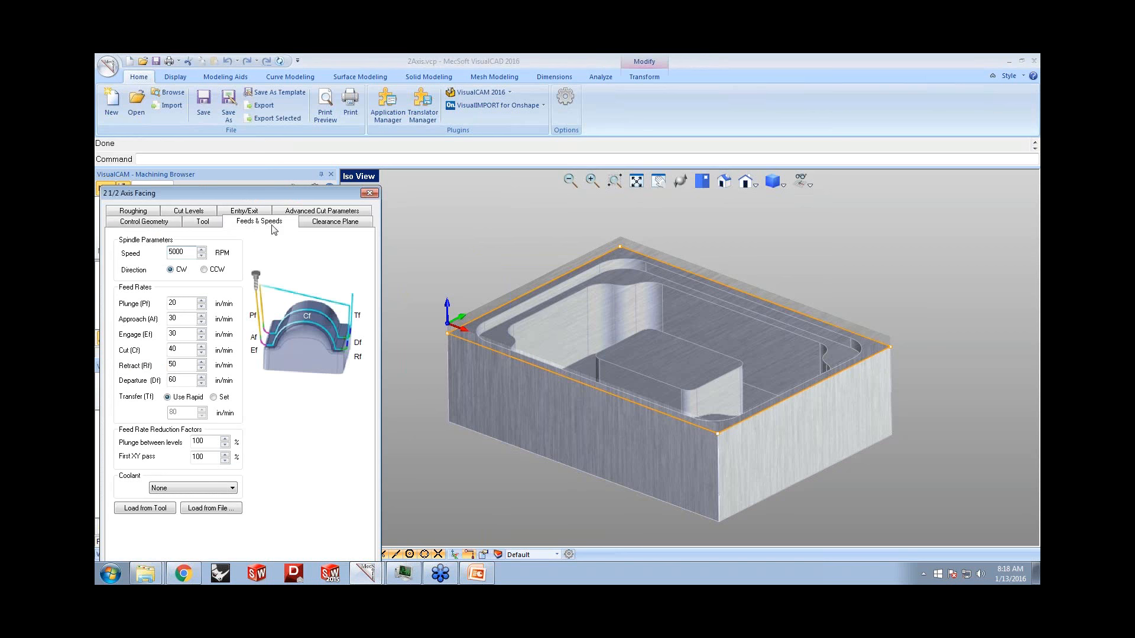
{"action": "left_click", "coordinate": [165, 511]}
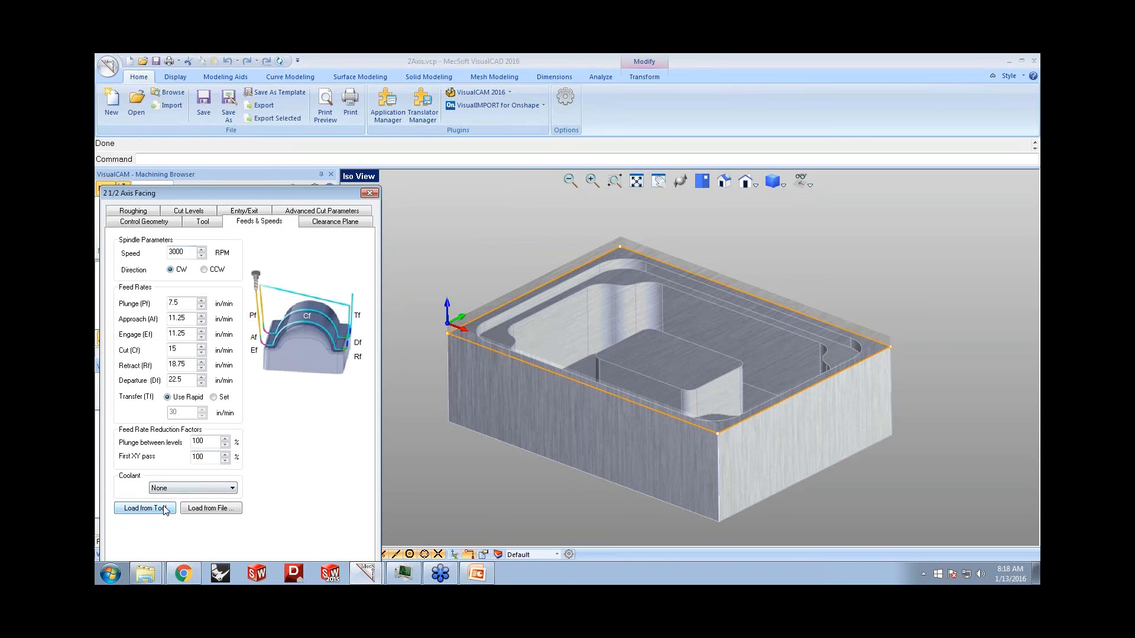
- Inspect the automatic clearance plane above the stock and the facing operation's cut transfer method
{"action": "left_click", "coordinate": [332, 224]}
{"action": "middle_click_drag", "start_coordinate": [661, 344], "coordinate": [656, 342]}
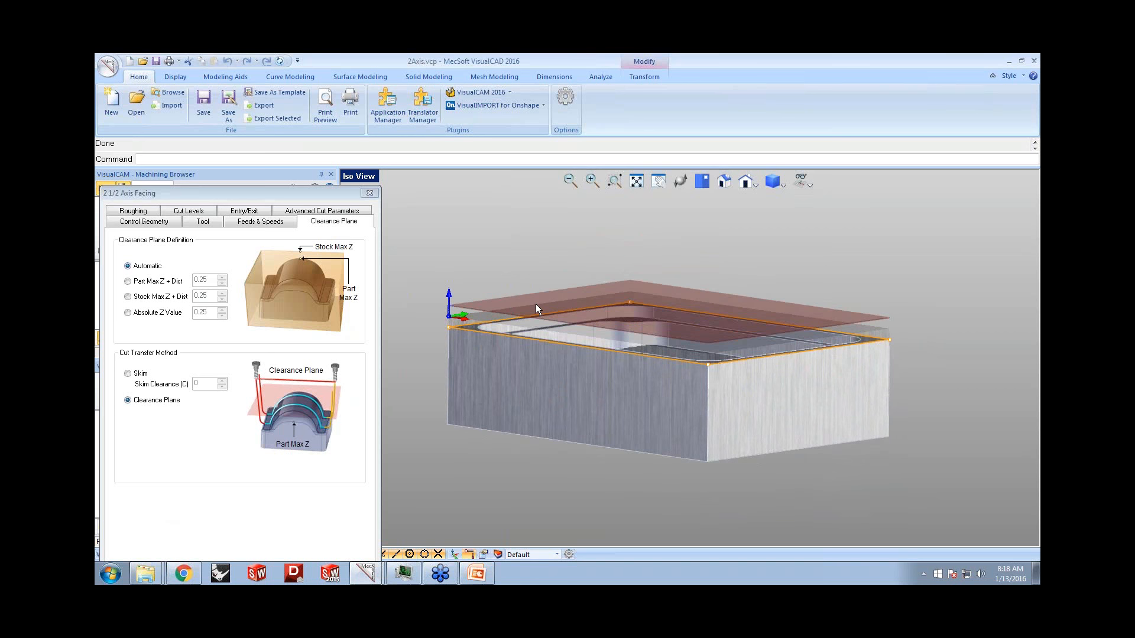
{"action": "middle_click_drag", "start_coordinate": [590, 314], "coordinate": [470, 286]}
- Check the facing operation's roughing parameters and set its cut geometry location to a top picked at the stock corner on the origin
{"action": "left_click", "coordinate": [118, 211]}
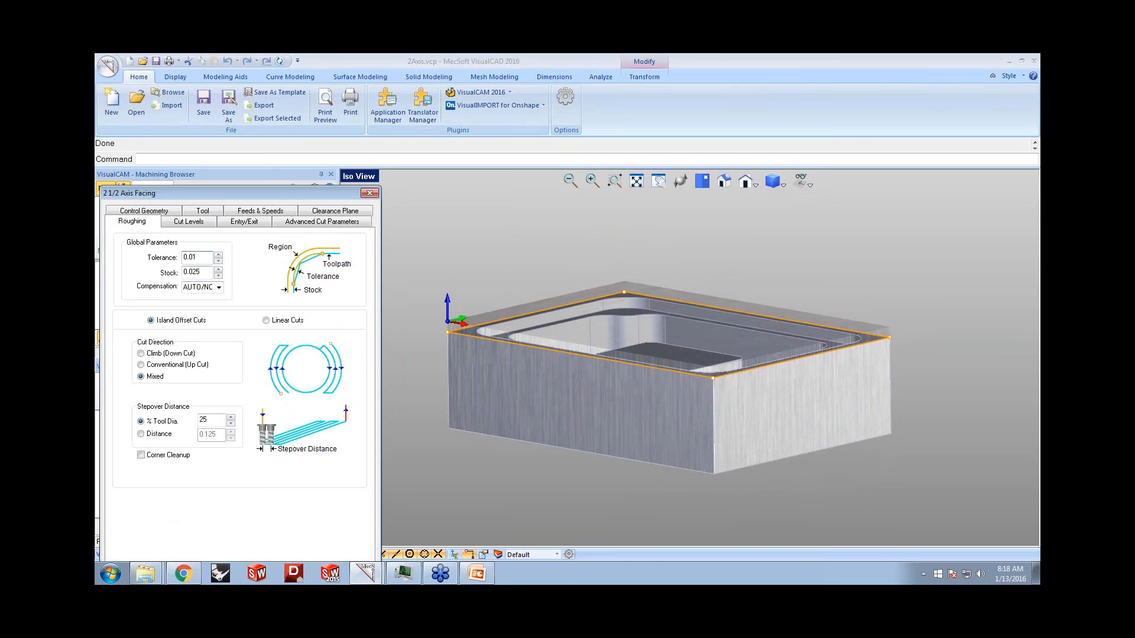
{"action": "double_click", "coordinate": [204, 420]}
{"action": "left_click", "coordinate": [186, 221]}
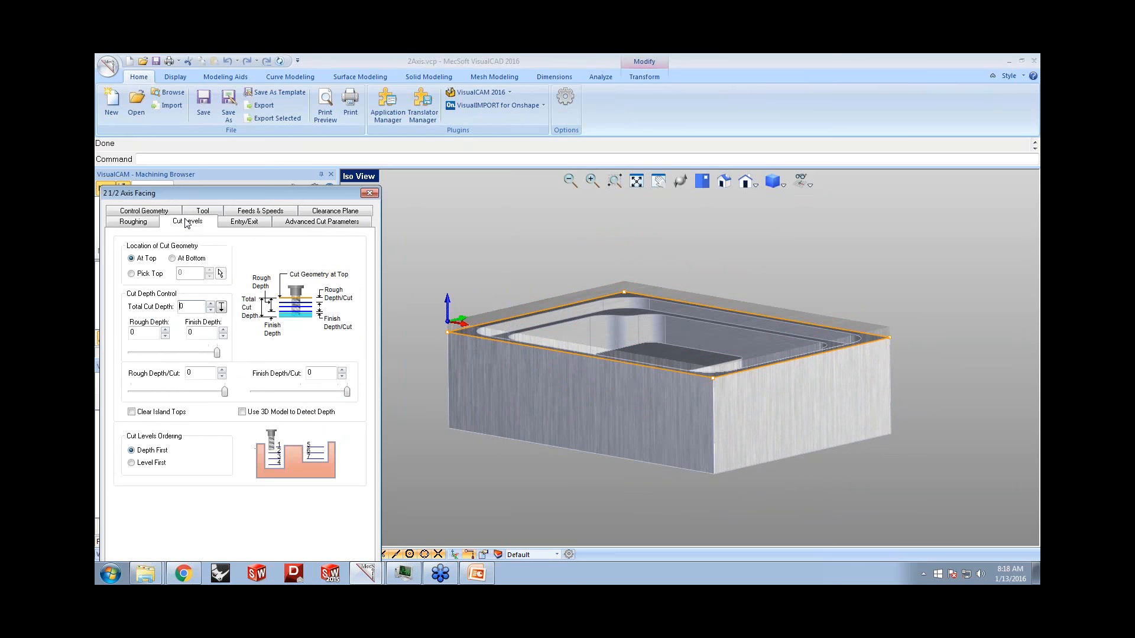
{"action": "left_click", "coordinate": [173, 258]}
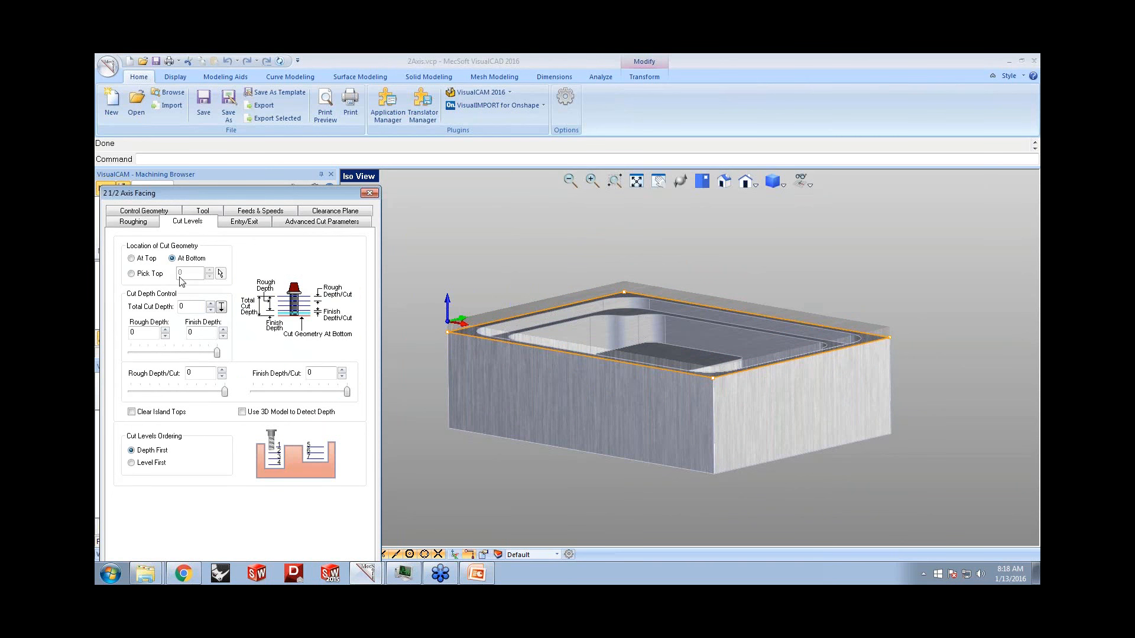
{"action": "left_click", "coordinate": [157, 274]}
{"action": "left_click", "coordinate": [220, 274]}
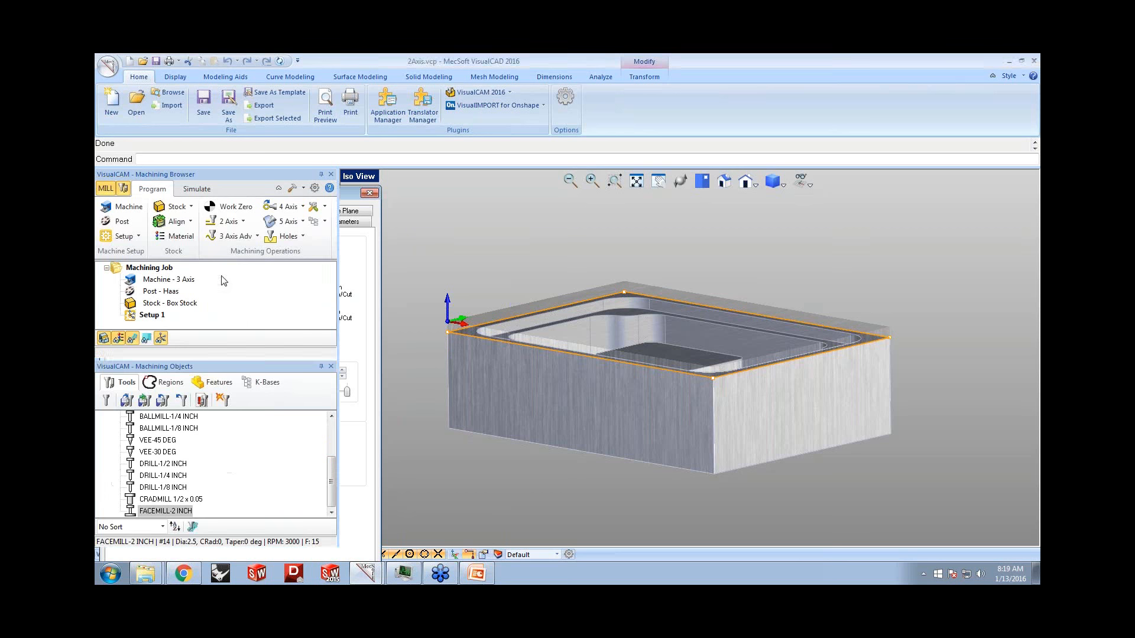
{"action": "left_click", "coordinate": [447, 323]}
- Set the facing operation's total cut depth to 0.25 by picking the stock's top corner and the part's front top corner
{"action": "left_click", "coordinate": [221, 307]}
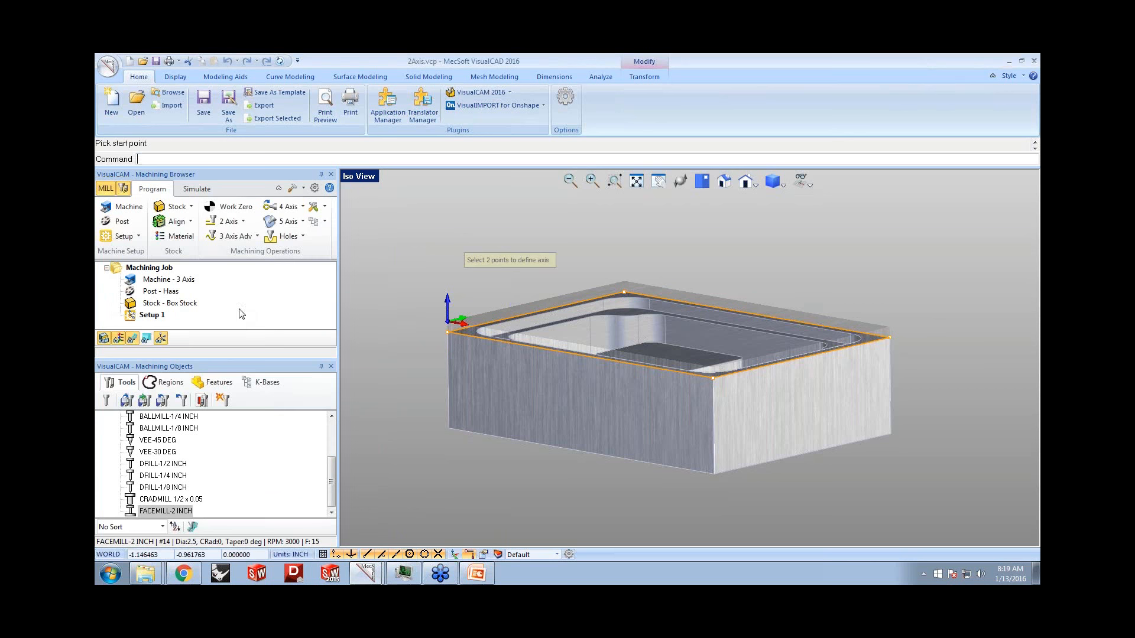
{"action": "left_click", "coordinate": [447, 322]}
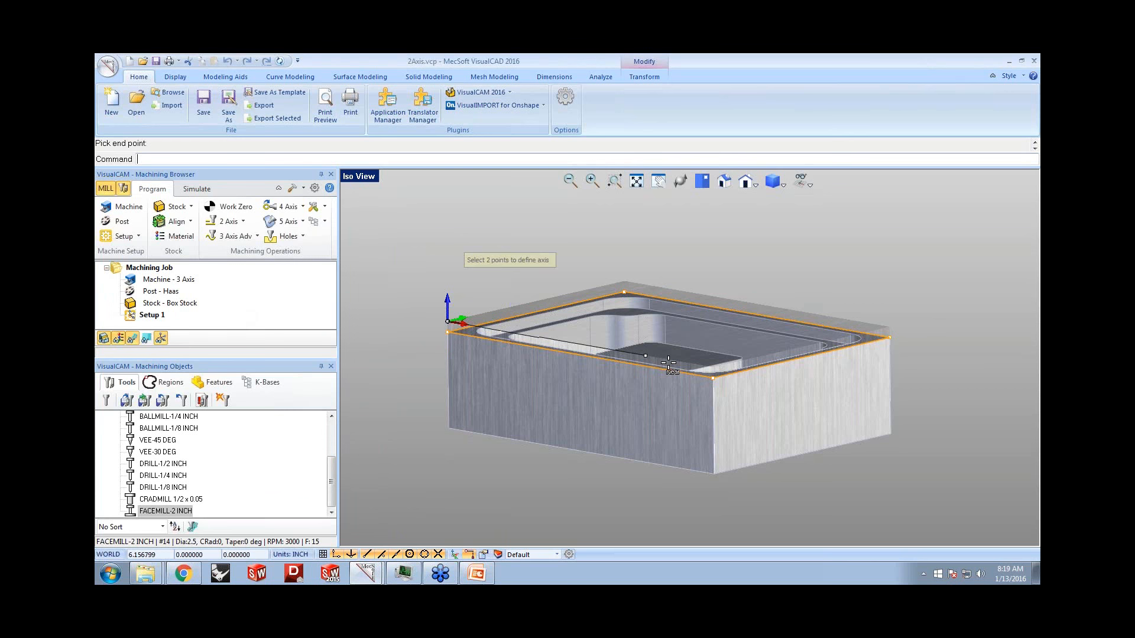
{"action": "left_click", "coordinate": [712, 378]}
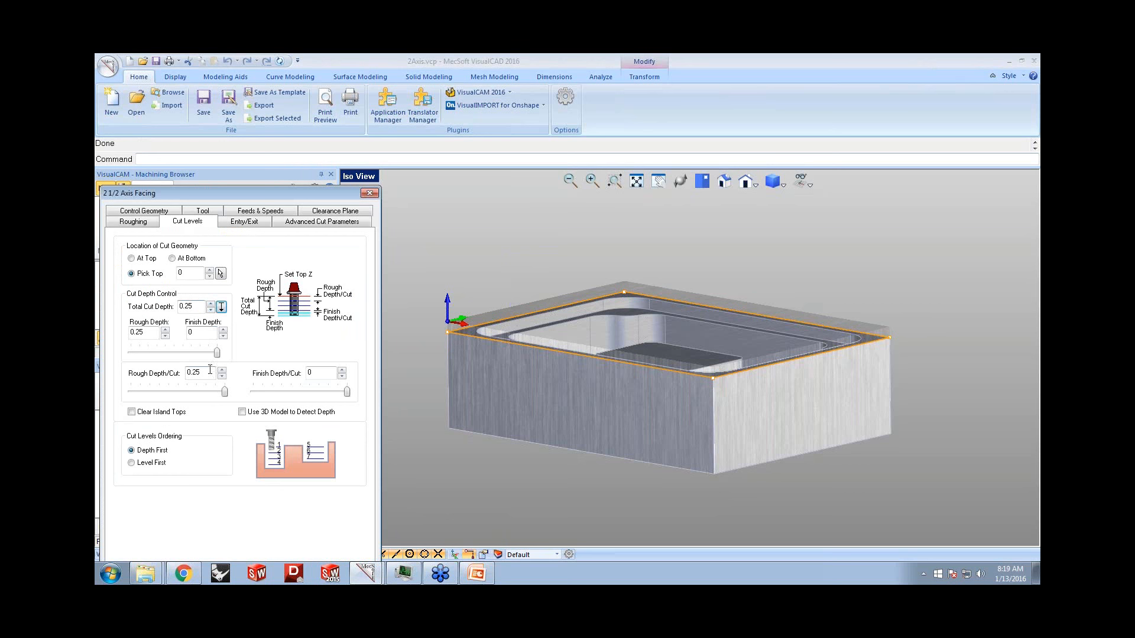
- Check the facing operation's entry and exit motions and generate its toolpath
{"action": "left_click", "coordinate": [253, 223]}
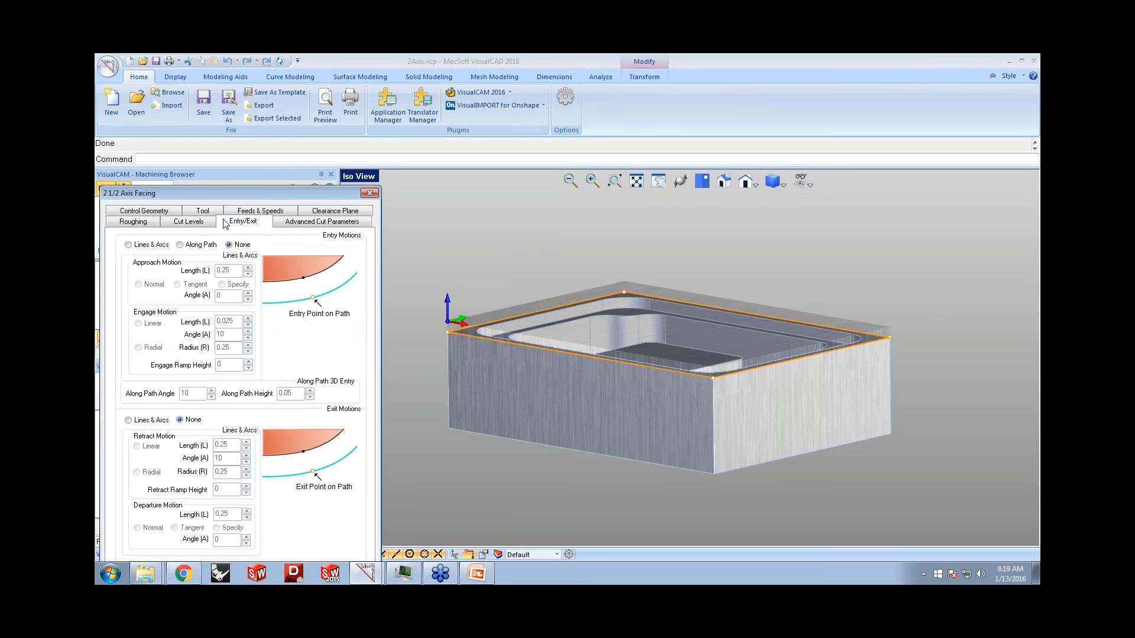
{"action": "left_click_drag", "start_coordinate": [235, 198], "coordinate": [246, 157]}
{"action": "left_click", "coordinate": [220, 561]}
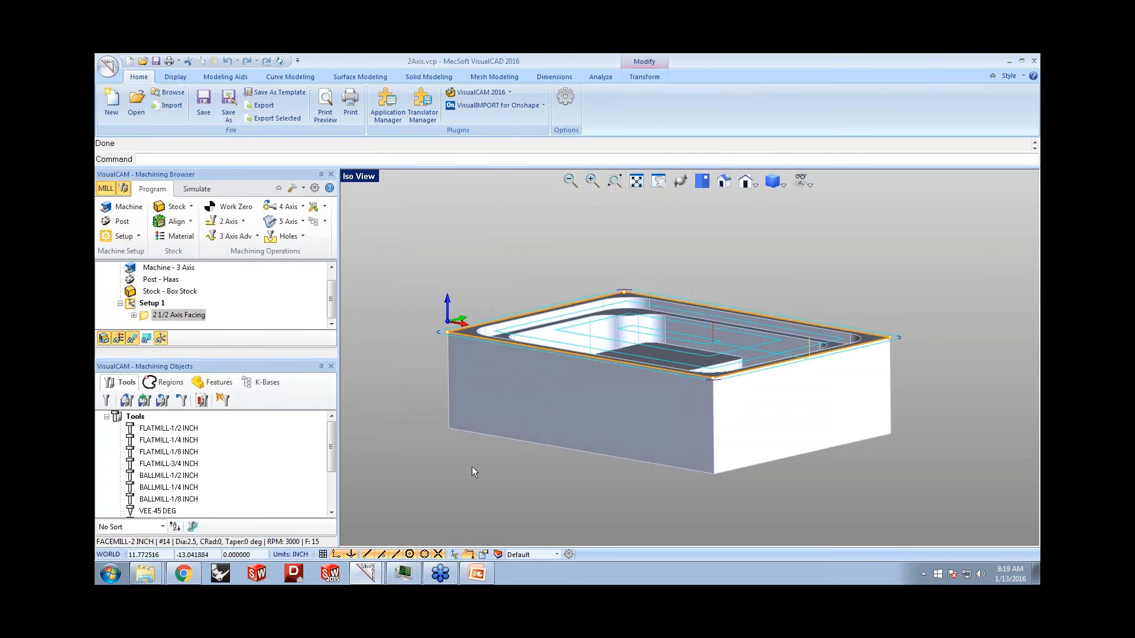
{"action": "scroll", "coordinate": [600, 453], "scroll_direction": "down", "scroll_amount": 5}
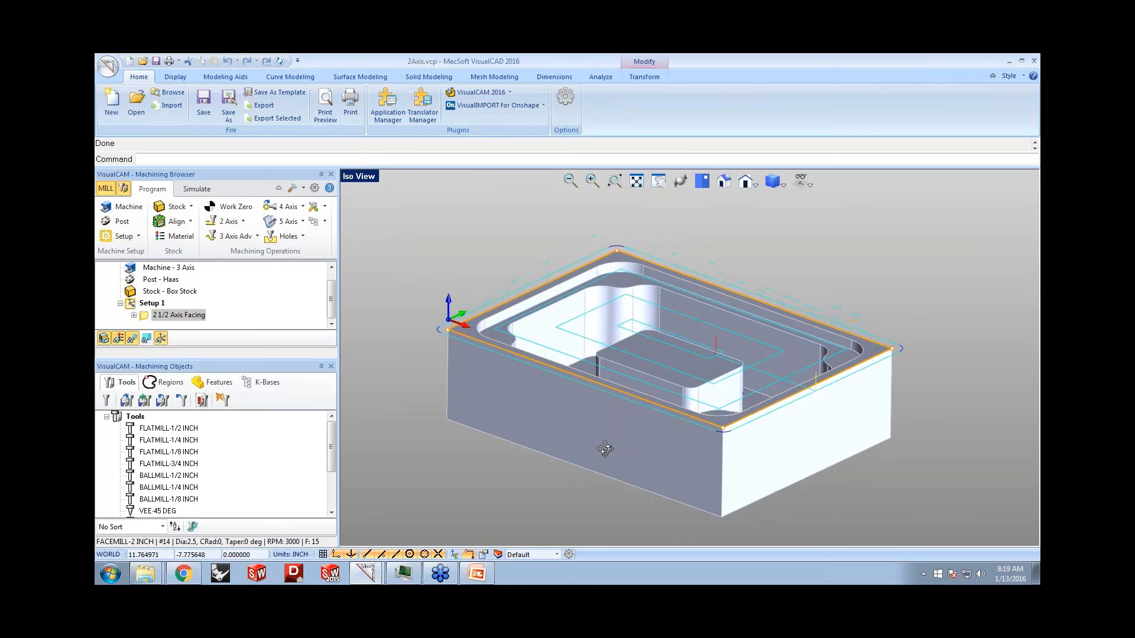
{"action": "middle_click_drag", "start_coordinate": [578, 395], "coordinate": [584, 394]}
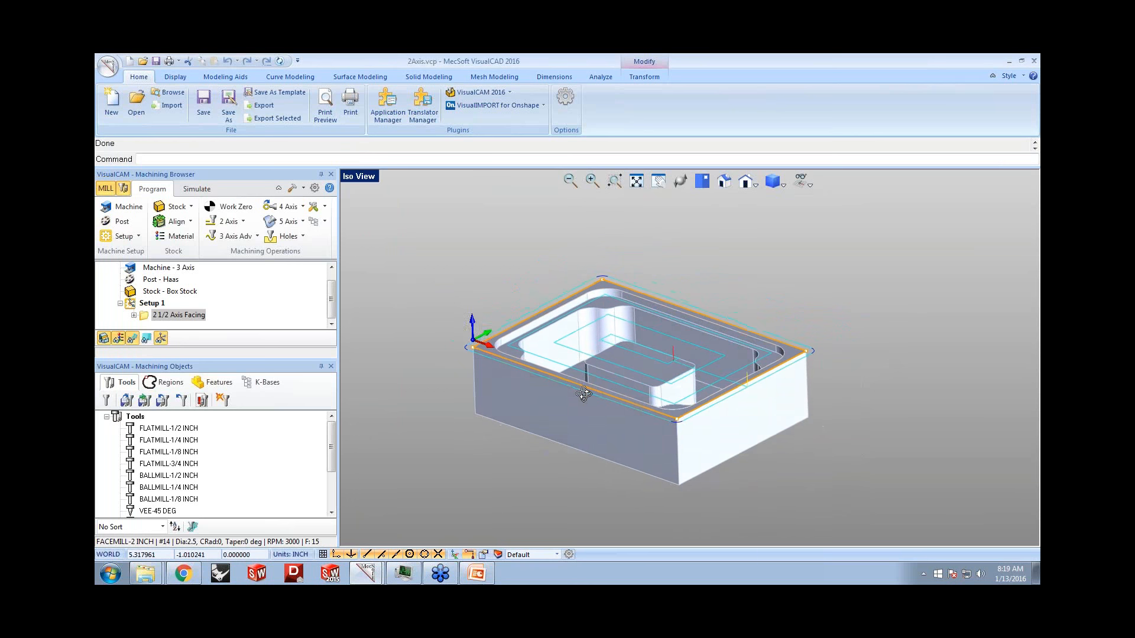
- Simulate the facing operation's material removal with Simulate by Moves turned off and the simulation speed at its lowest setting
{"action": "left_click", "coordinate": [197, 188]}
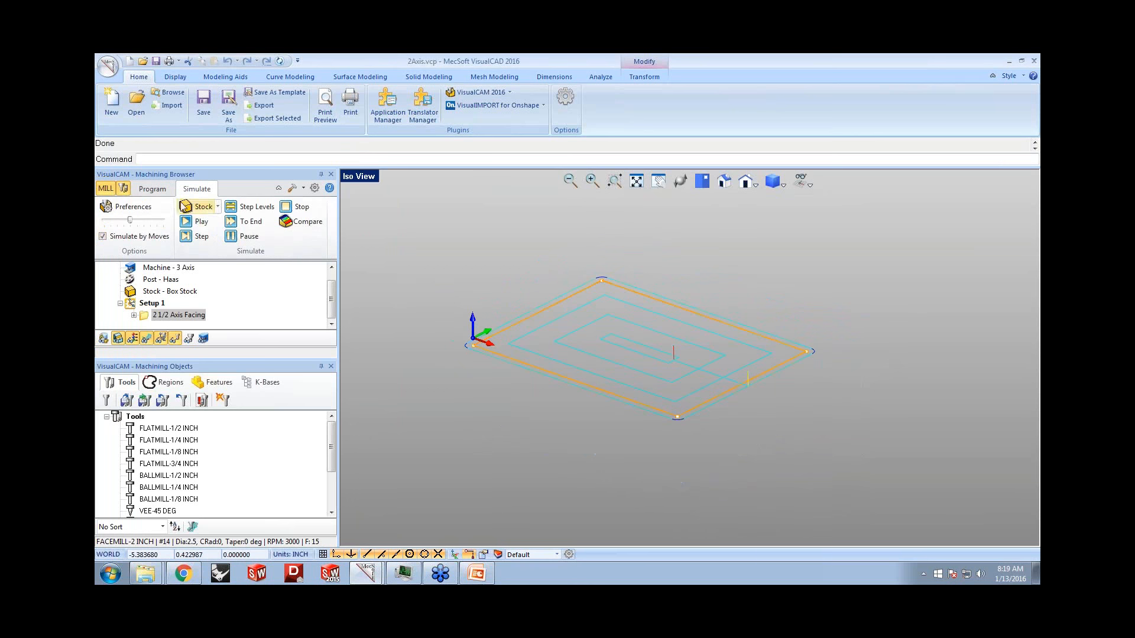
{"action": "left_click", "coordinate": [134, 222]}
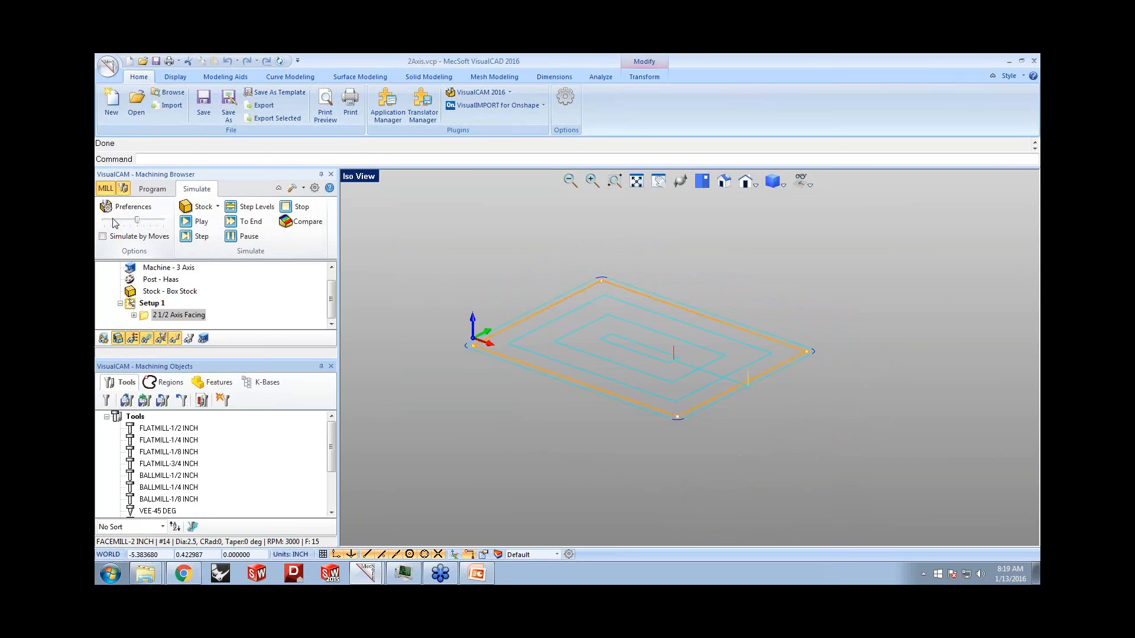
{"action": "left_click_drag", "start_coordinate": [134, 224], "coordinate": [103, 224]}
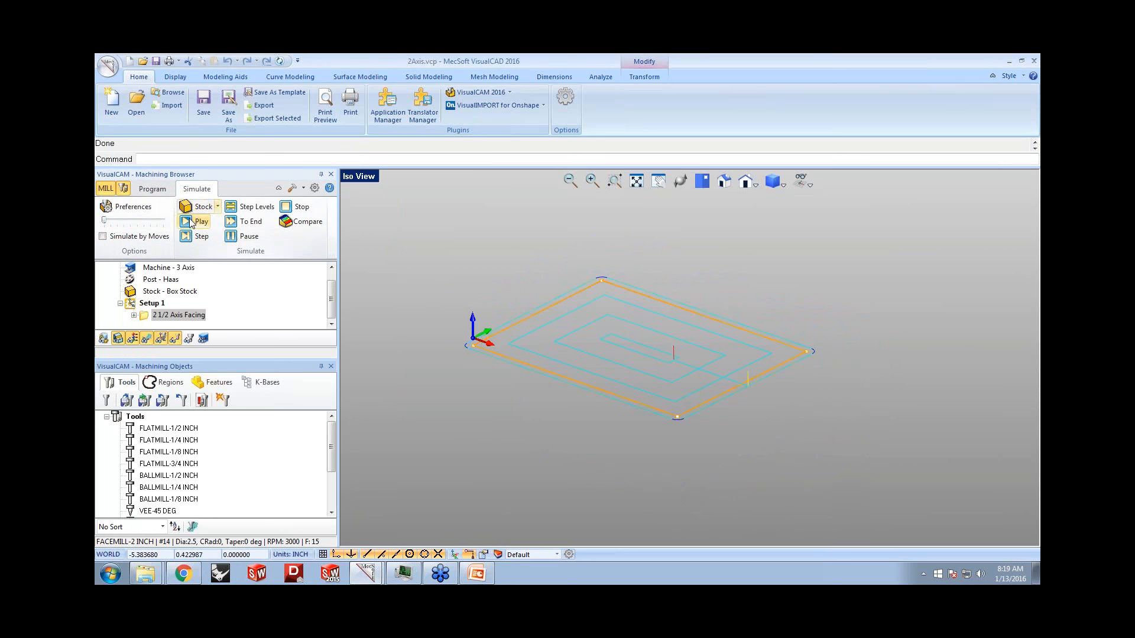
{"action": "left_click", "coordinate": [191, 225]}
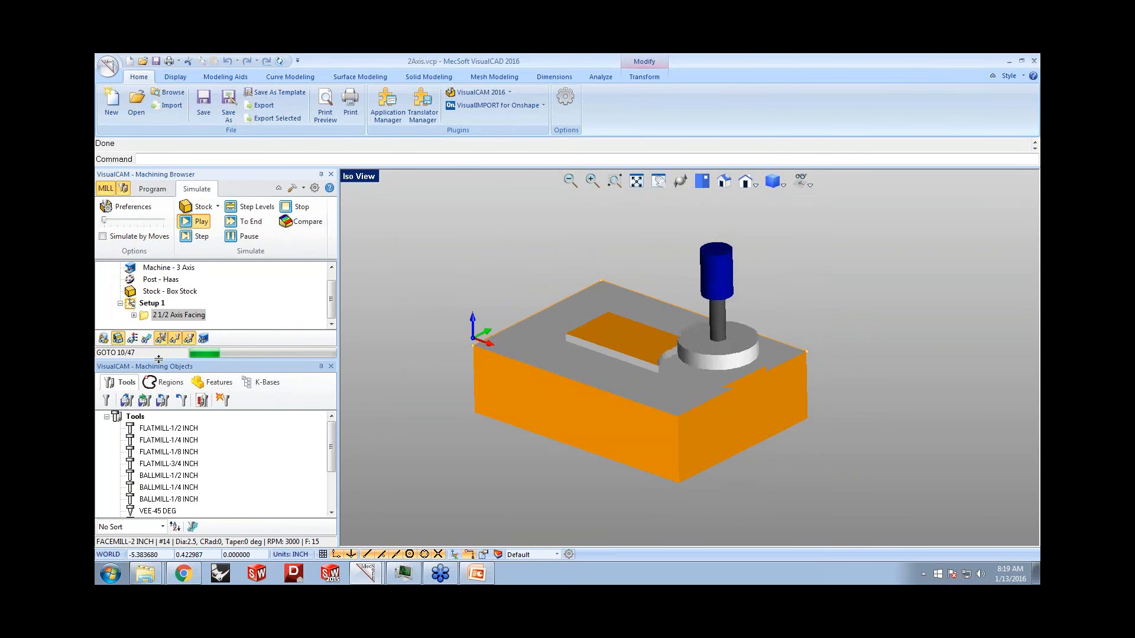
{"action": "left_click_drag", "start_coordinate": [164, 424], "coordinate": [165, 451]}
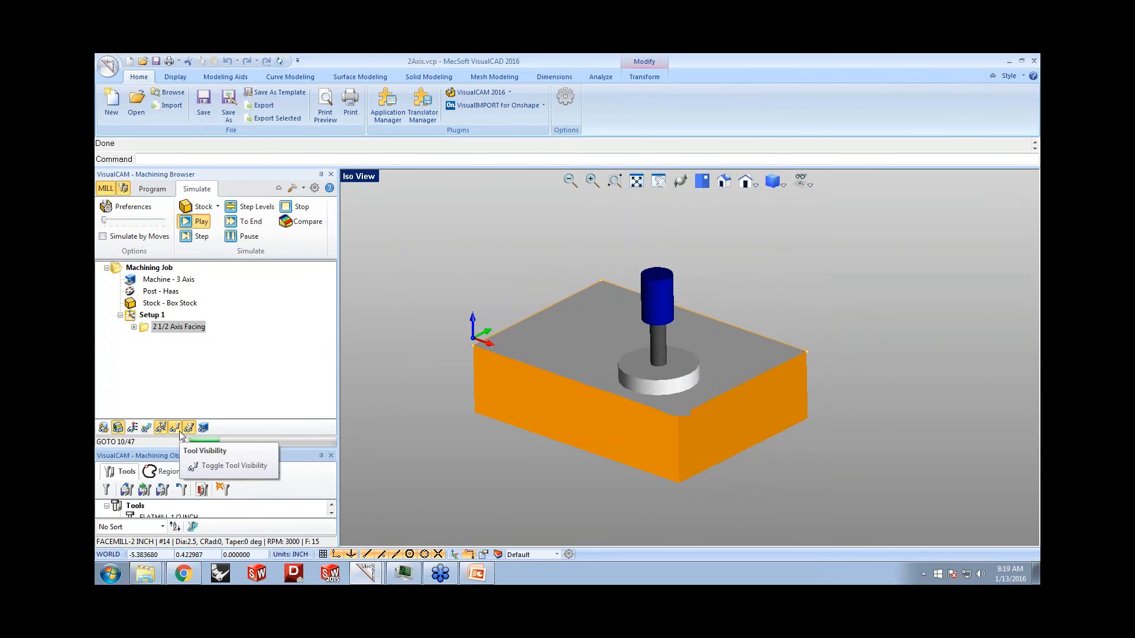
{"action": "left_click", "coordinate": [226, 234]}
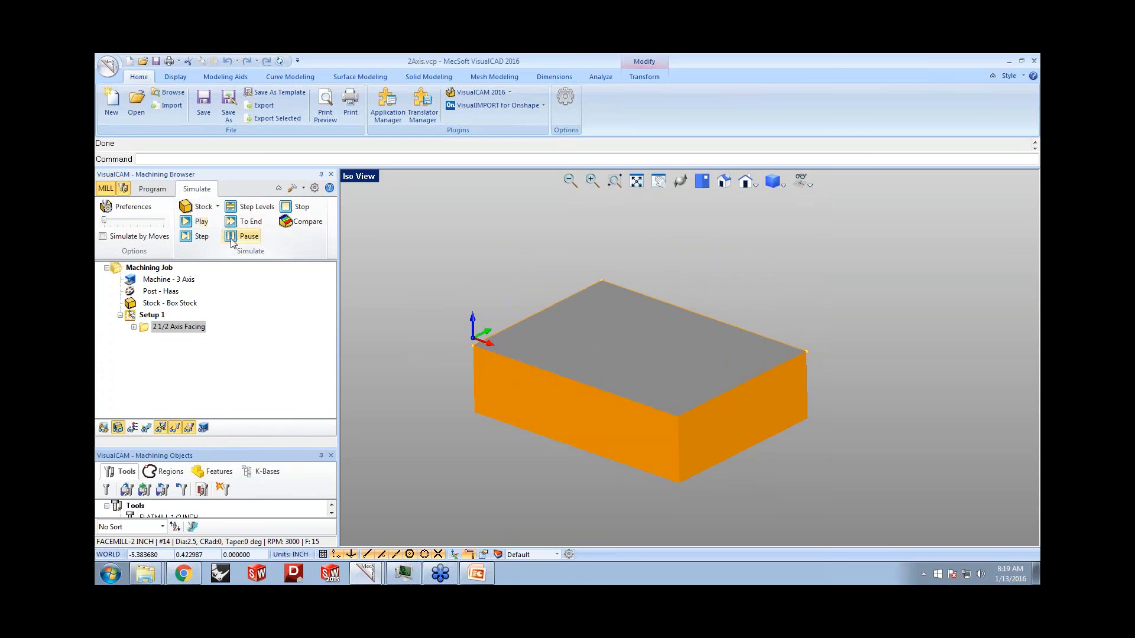
- Return to programming and set the flat area region selection filter to ignore all inner regions but keep the outermost one
{"action": "left_click", "coordinate": [152, 188]}
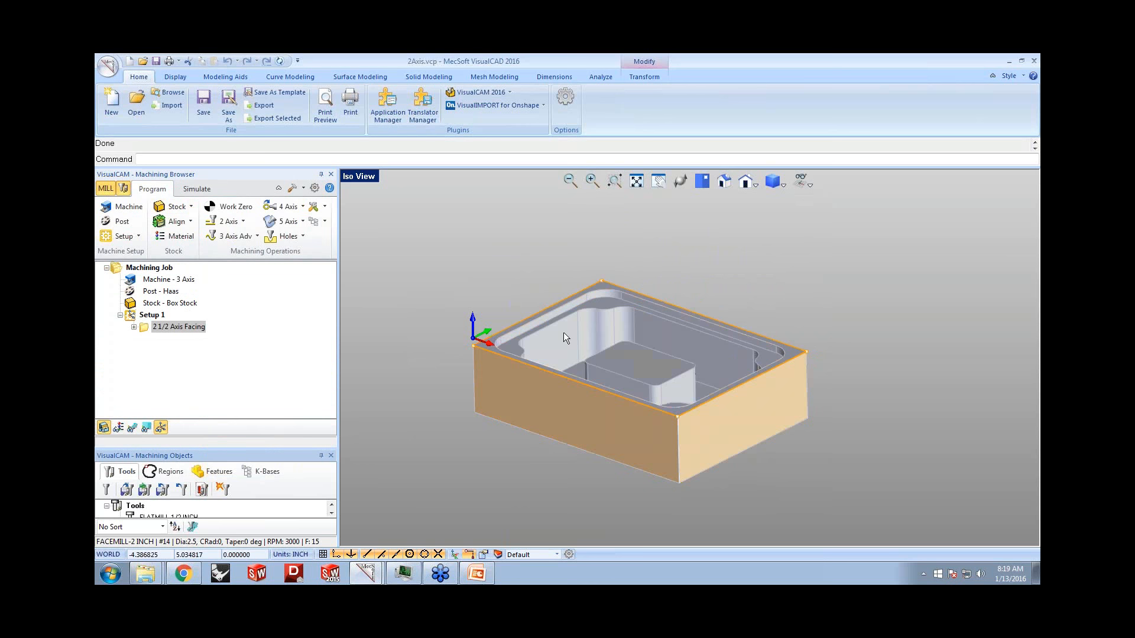
{"action": "middle_click_drag", "start_coordinate": [603, 344], "coordinate": [601, 341]}
{"action": "scroll", "coordinate": [601, 340], "scroll_direction": "up", "scroll_amount": 1}
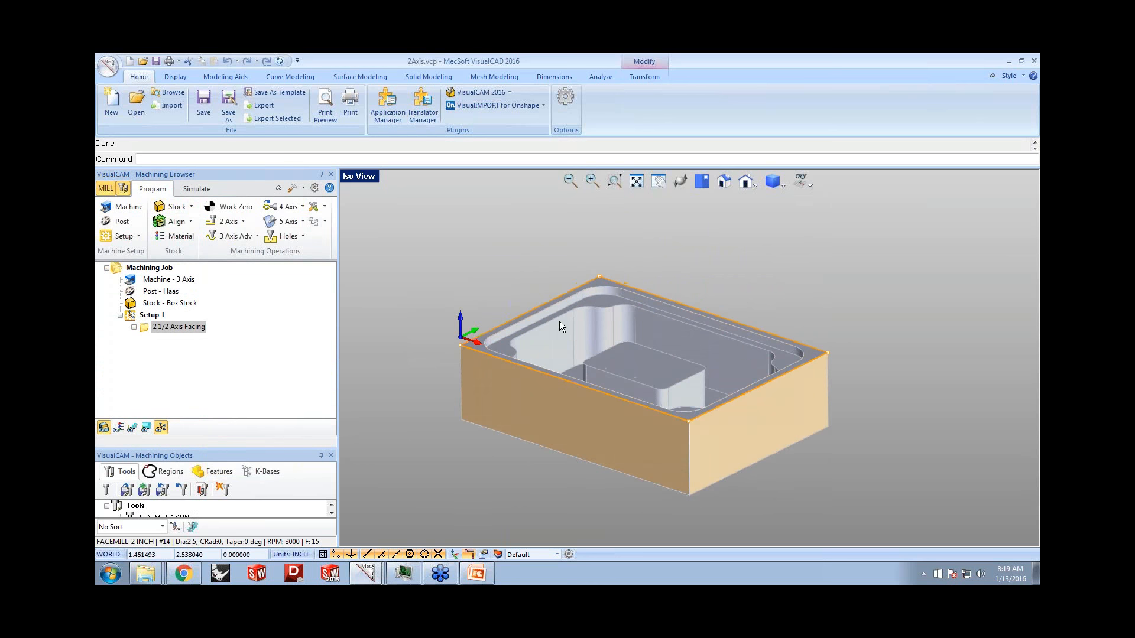
{"action": "left_click_drag", "start_coordinate": [294, 447], "coordinate": [294, 410]}
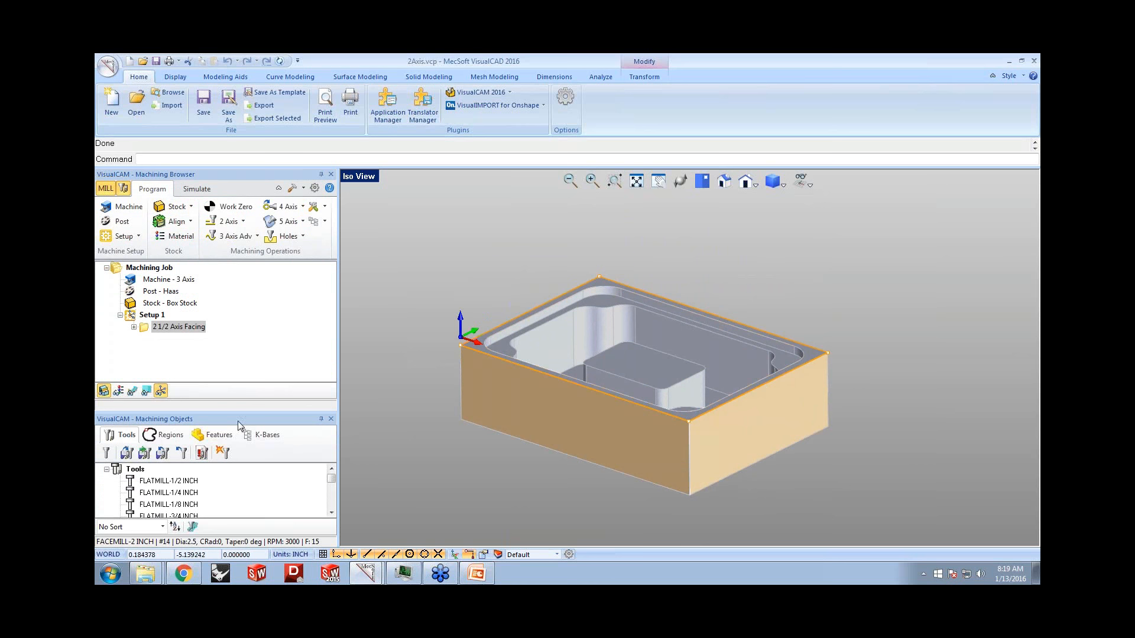
{"action": "left_click", "coordinate": [170, 435]}
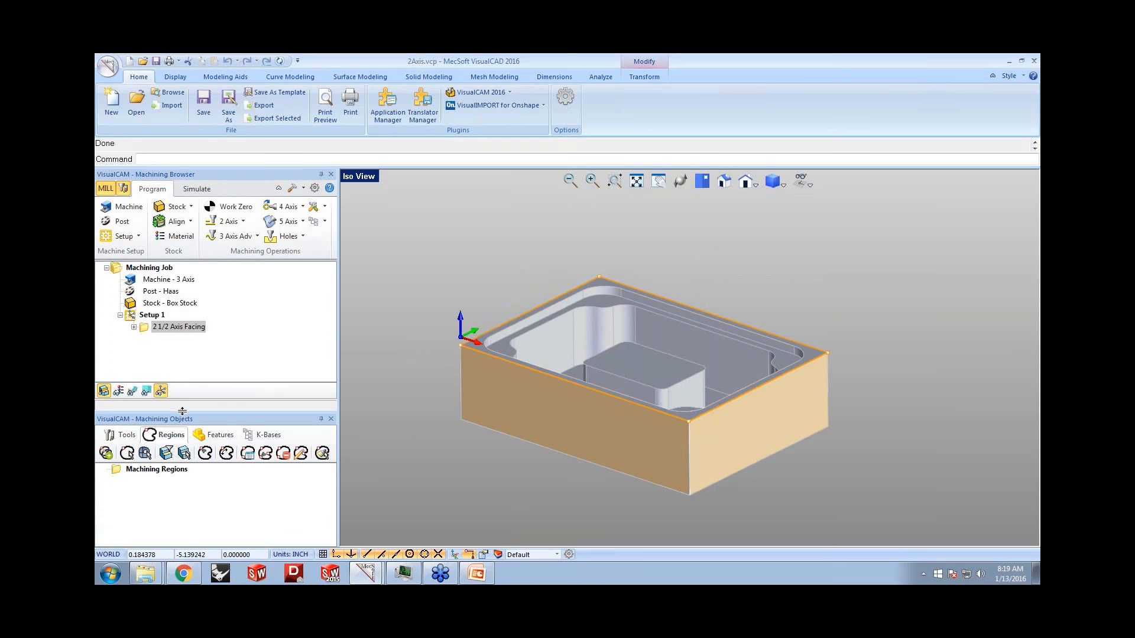
{"action": "left_click_drag", "start_coordinate": [185, 403], "coordinate": [185, 371]}
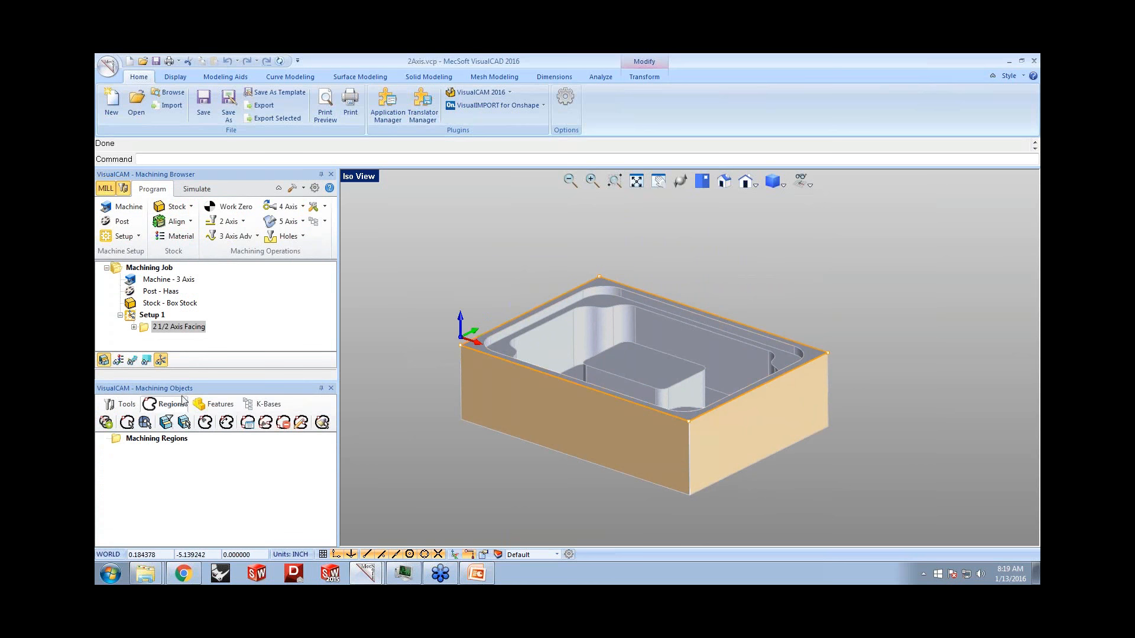
{"action": "left_click", "coordinate": [166, 423]}
{"action": "left_click", "coordinate": [120, 233]}
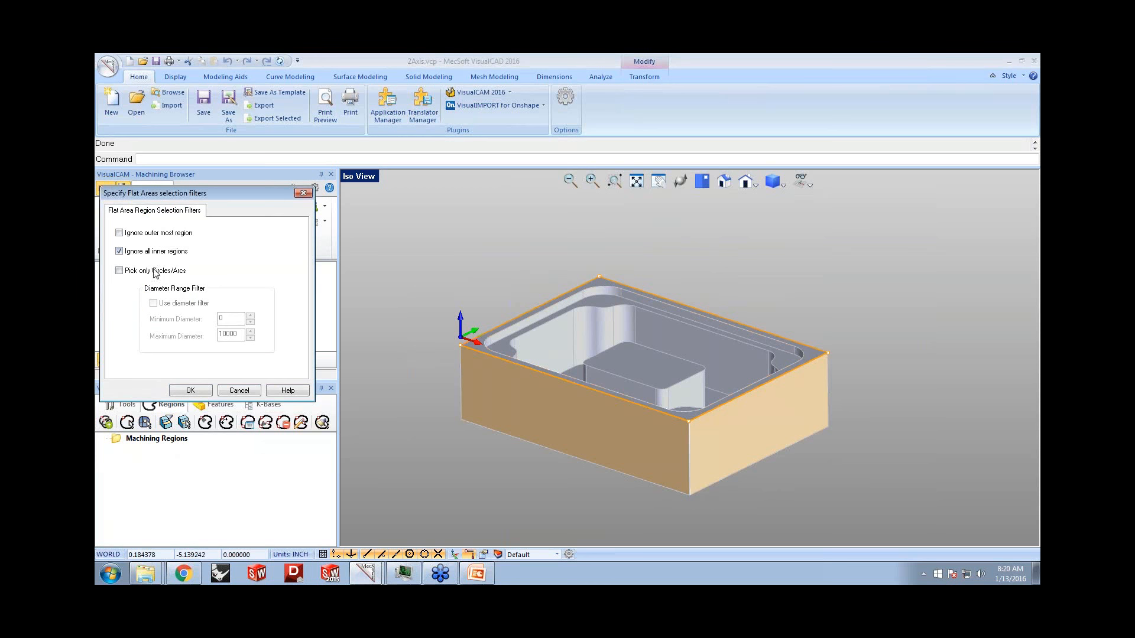
{"action": "left_click", "coordinate": [191, 390]}
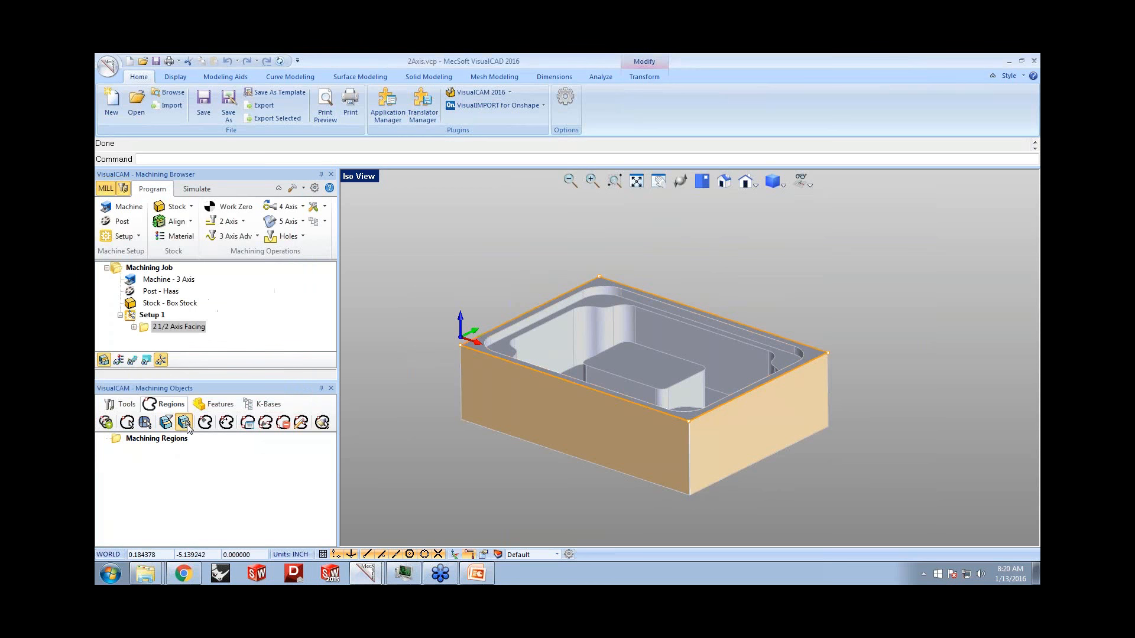
- Create a machining region from the flat ledge inside the part, using the ledge's outer boundary
{"action": "scroll", "coordinate": [567, 318], "scroll_direction": "up", "scroll_amount": 4}
{"action": "left_click", "coordinate": [666, 268]}
{"action": "right_click", "coordinate": [666, 267]}
{"action": "scroll", "coordinate": [572, 278], "scroll_direction": "down", "scroll_amount": 3}
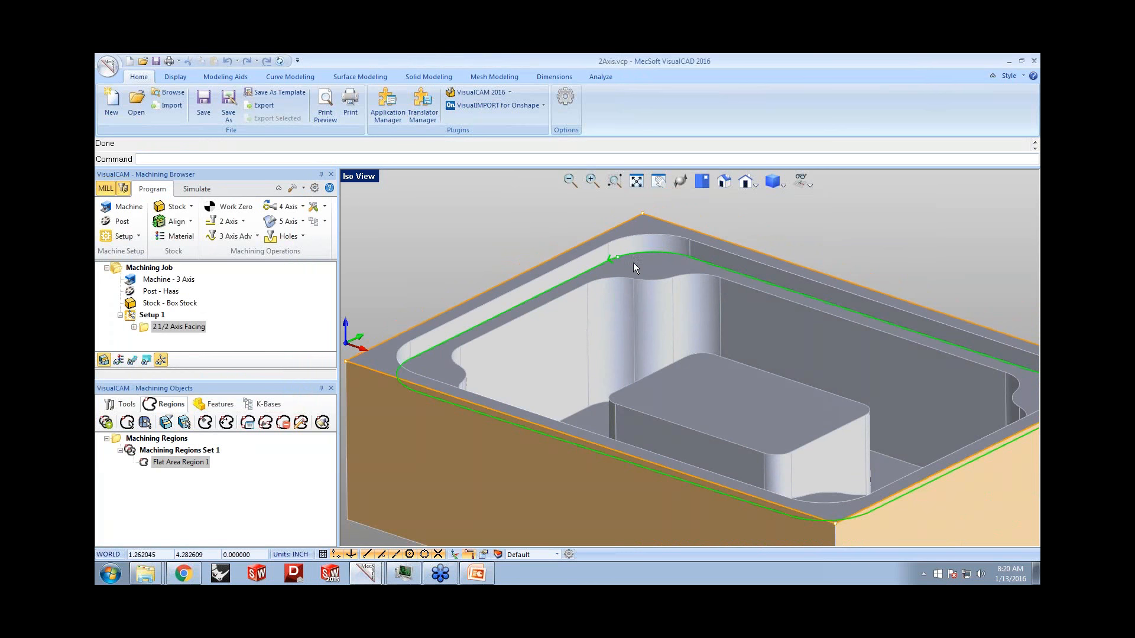
{"action": "scroll", "coordinate": [593, 261], "scroll_direction": "down", "scroll_amount": 1}
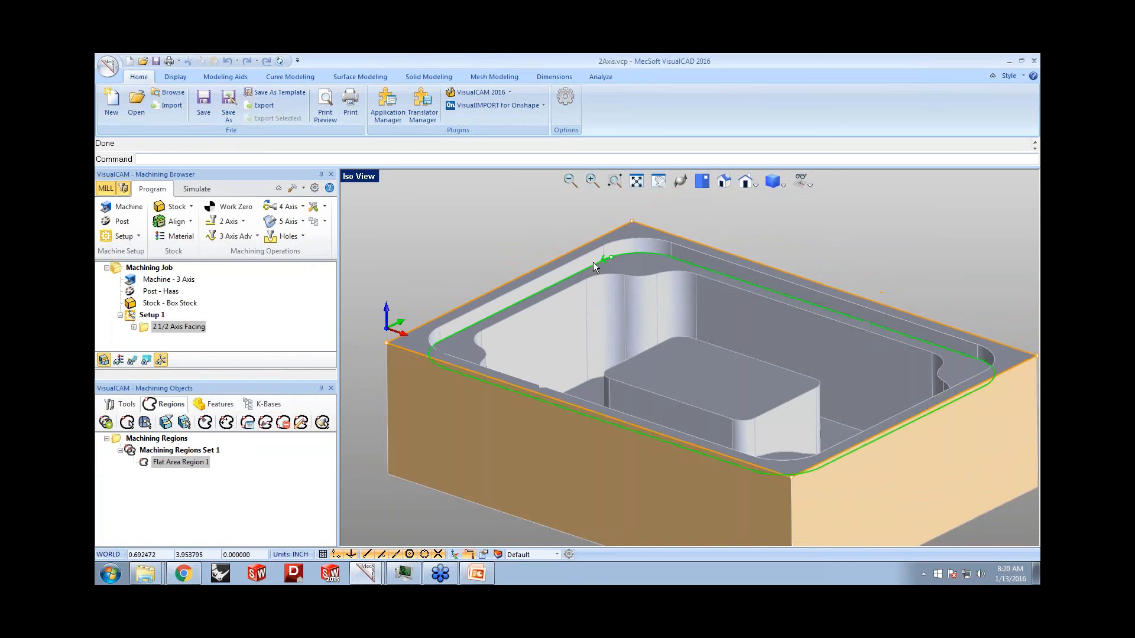
- Set the flat area filter to ignore the outermost region and create a second machining region from the ledge's inner boundary
{"action": "left_click", "coordinate": [167, 423]}
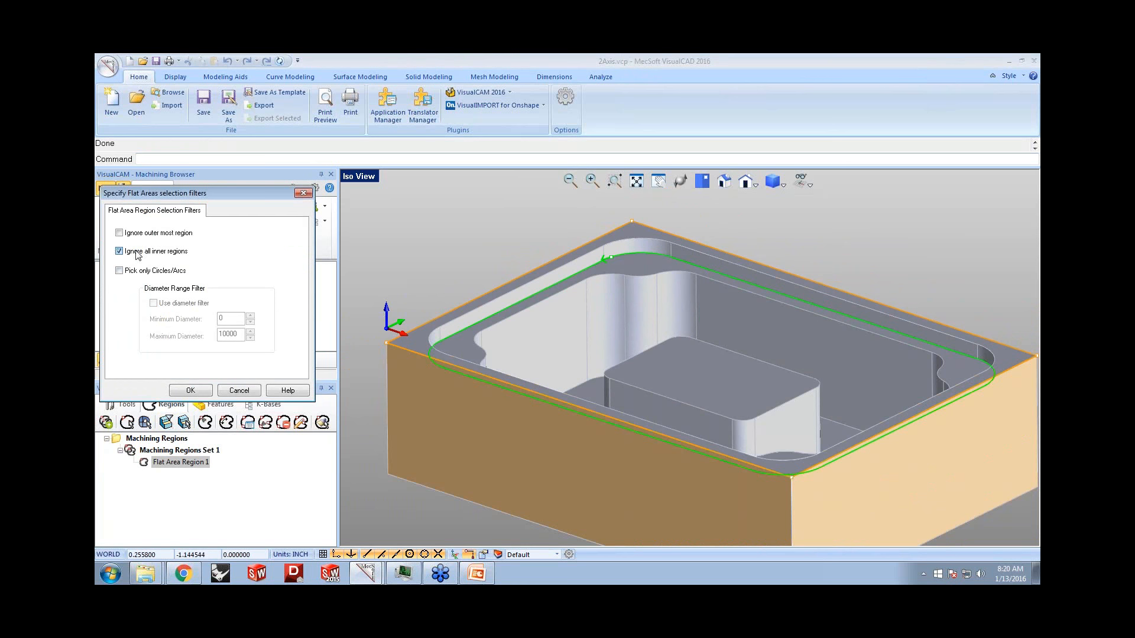
{"action": "left_click", "coordinate": [140, 233]}
{"action": "left_click", "coordinate": [190, 391]}
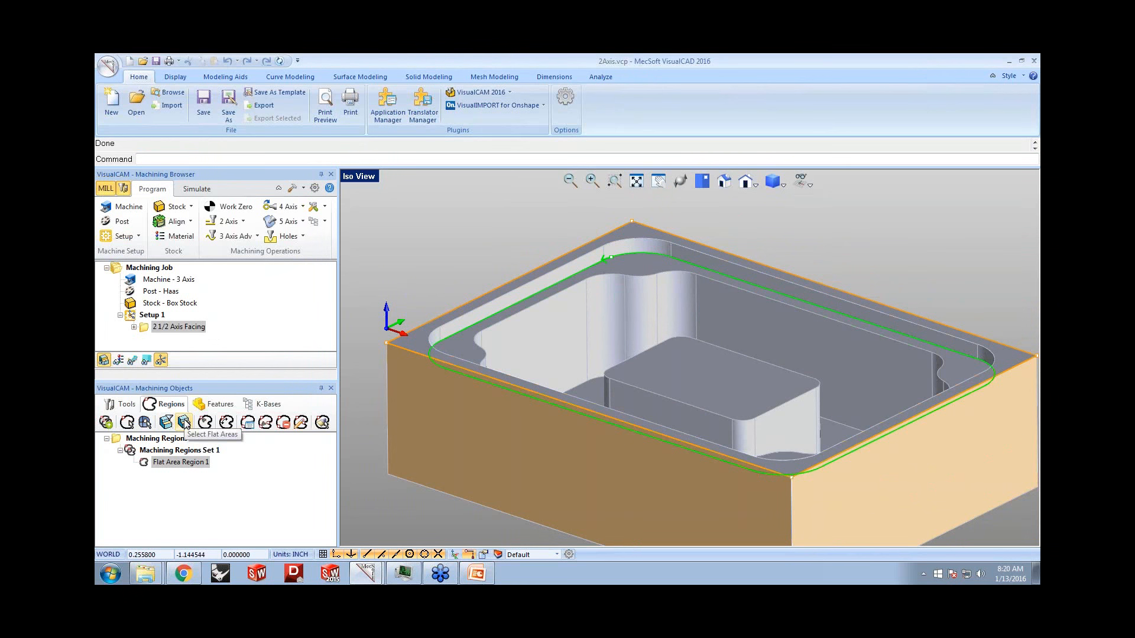
{"action": "left_click", "coordinate": [184, 423]}
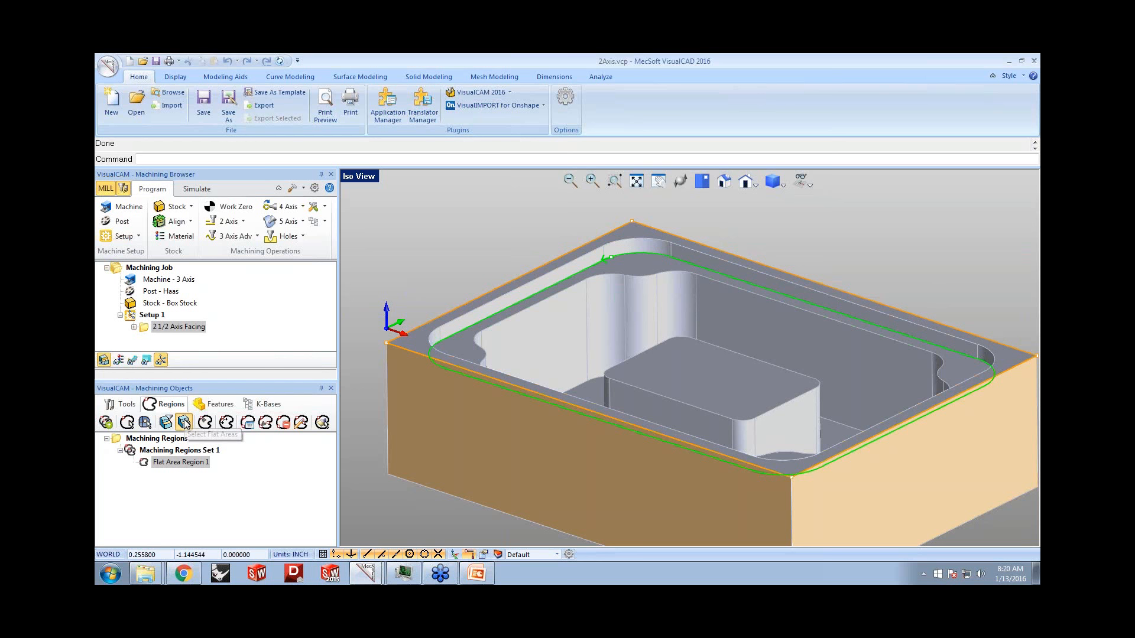
{"action": "left_click", "coordinate": [652, 264]}
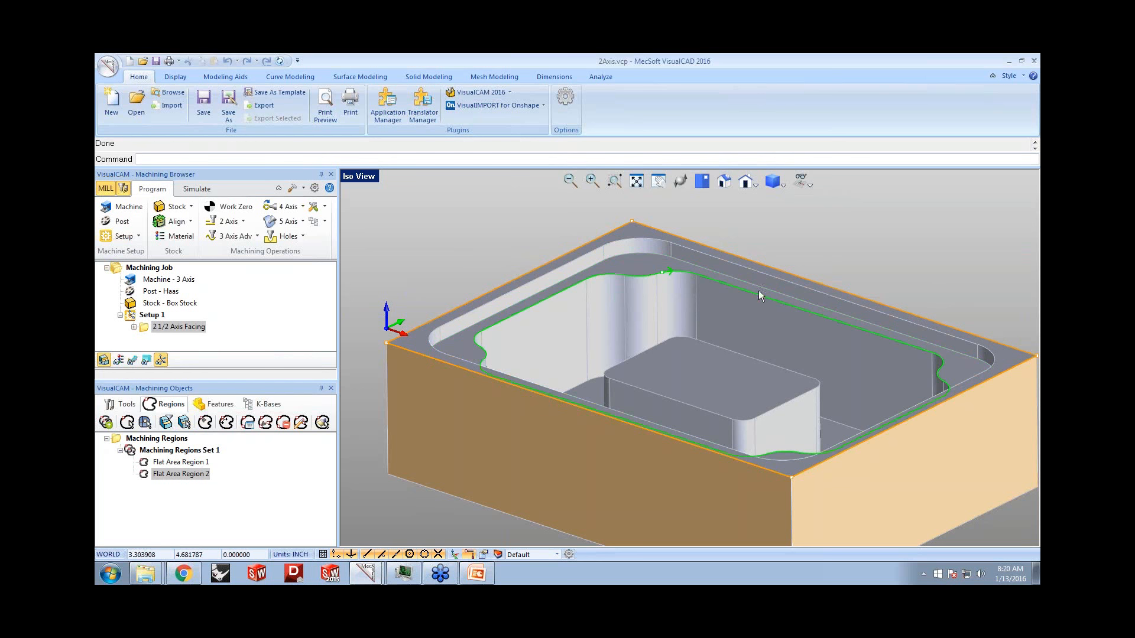
{"action": "middle_click_drag", "start_coordinate": [542, 305], "coordinate": [643, 341]}
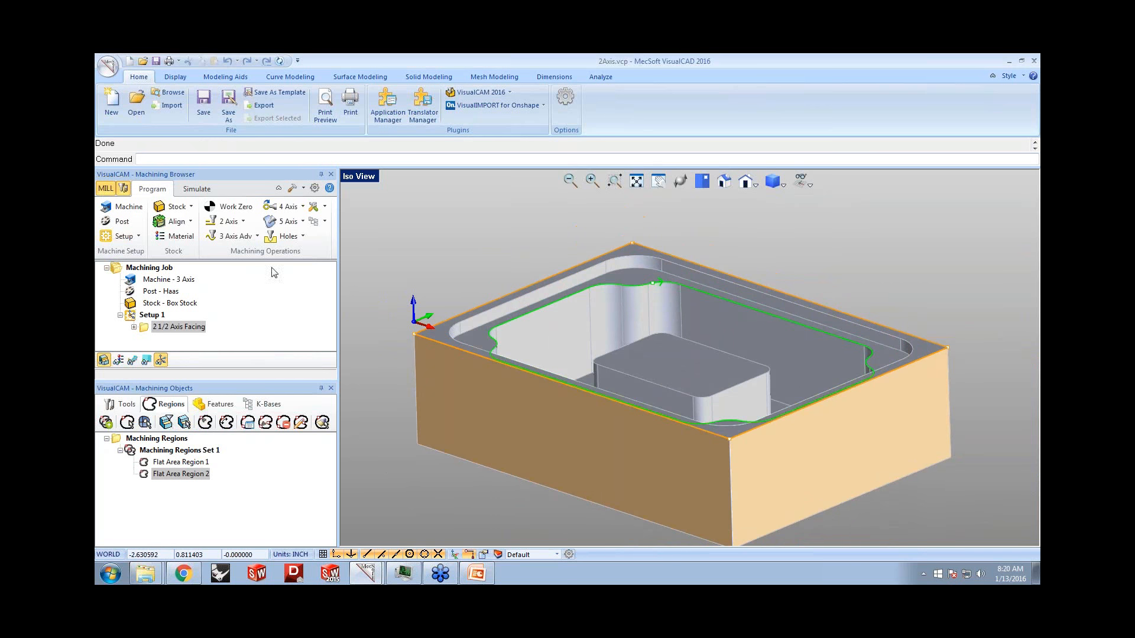
- Create a 2 Axis Pocketing operation, clear its part regions and assign the predefined Flat Area Region 1
{"action": "left_click", "coordinate": [233, 222]}
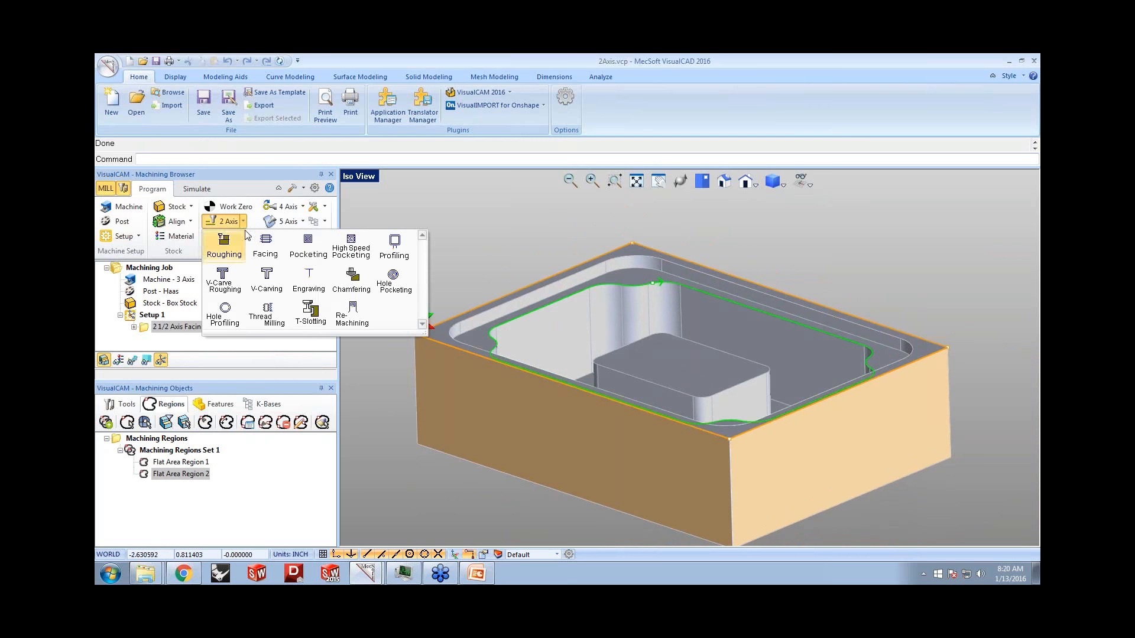
{"action": "left_click", "coordinate": [305, 256]}
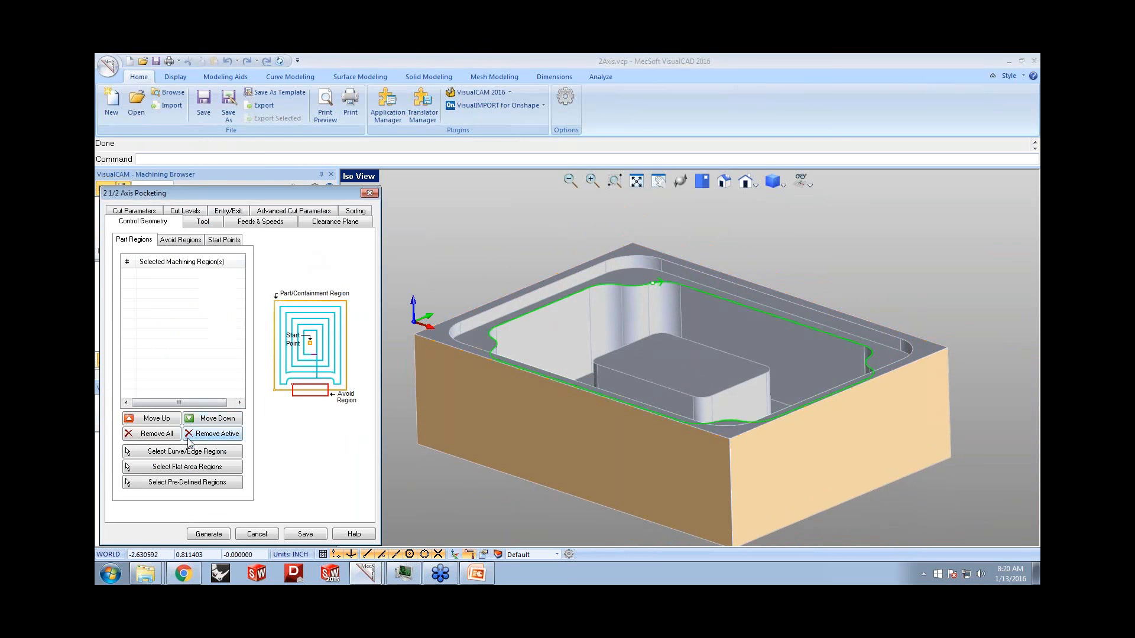
{"action": "left_click", "coordinate": [156, 435]}
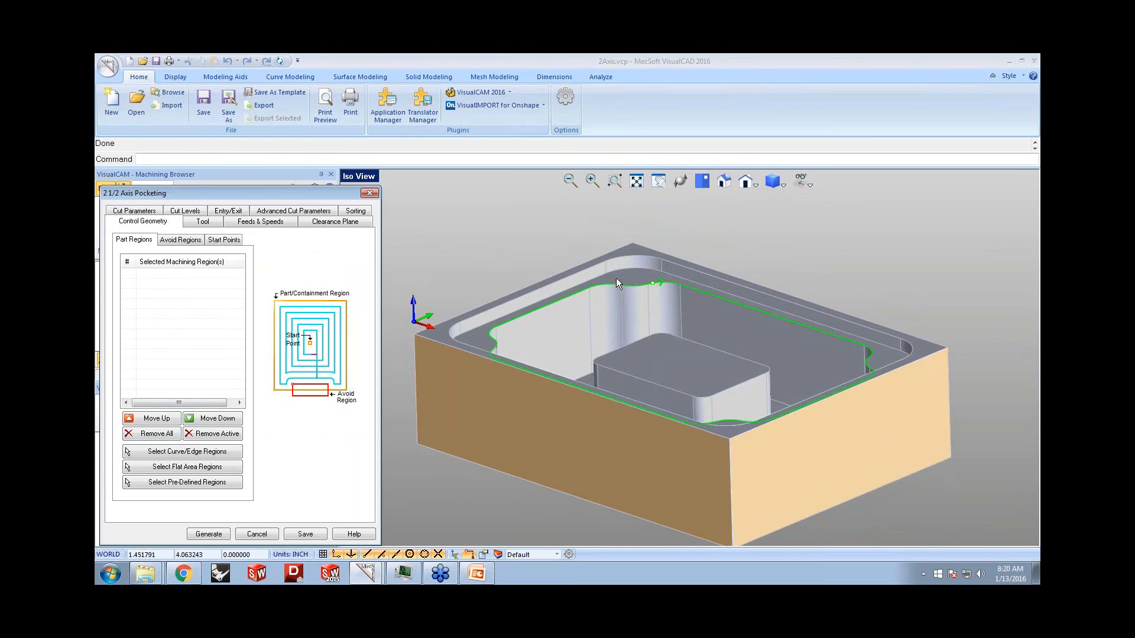
{"action": "left_click", "coordinate": [195, 485]}
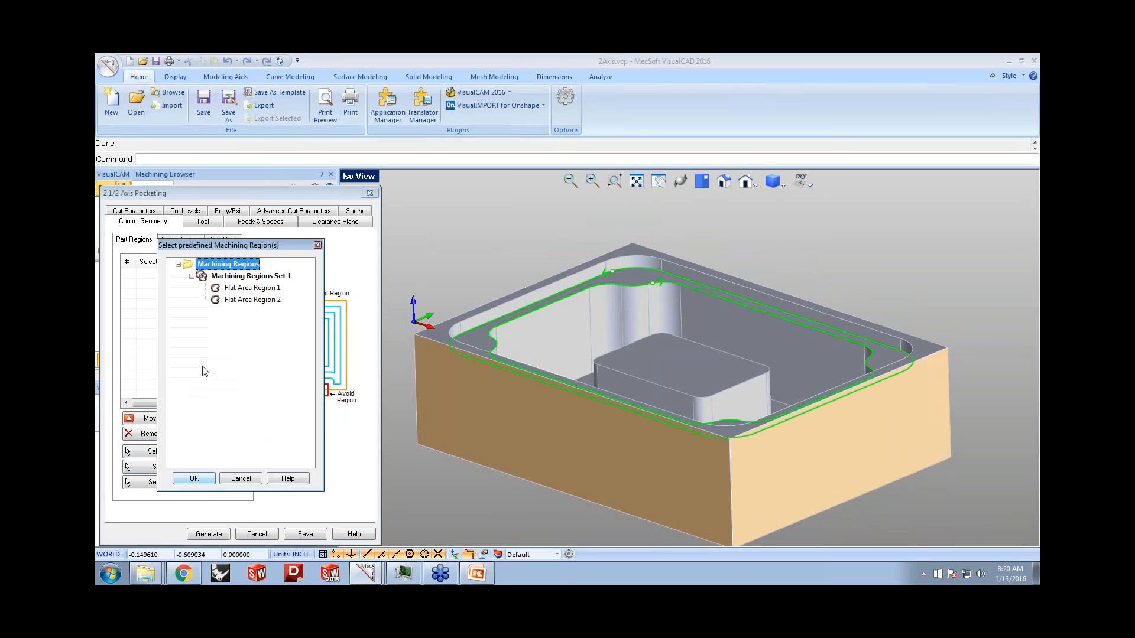
{"action": "left_click", "coordinate": [226, 289]}
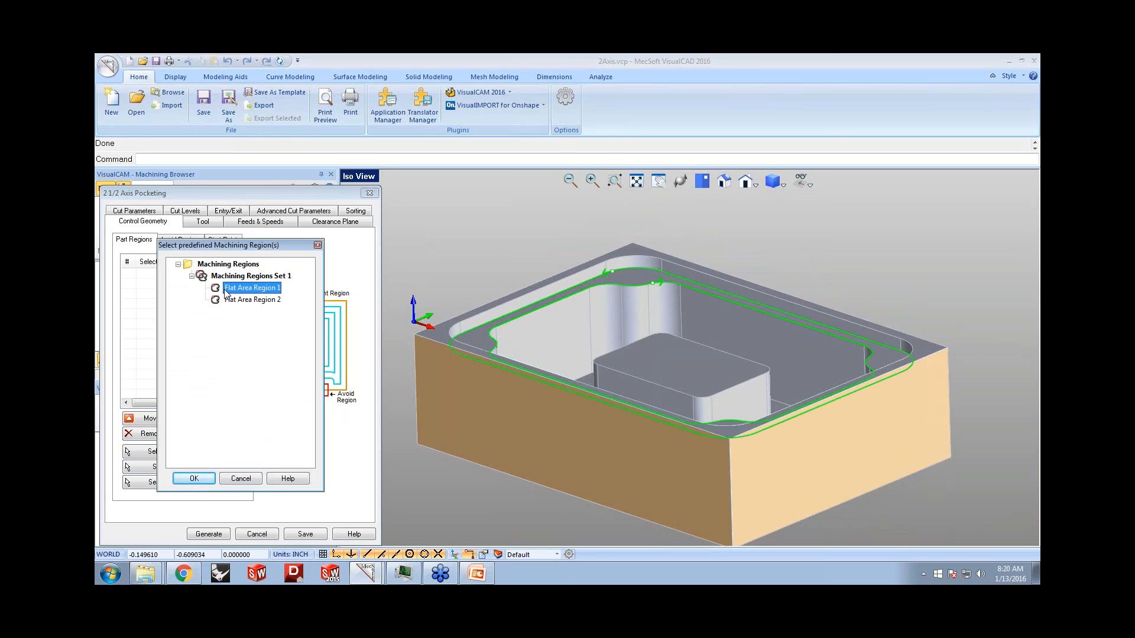
{"action": "left_click", "coordinate": [210, 477]}
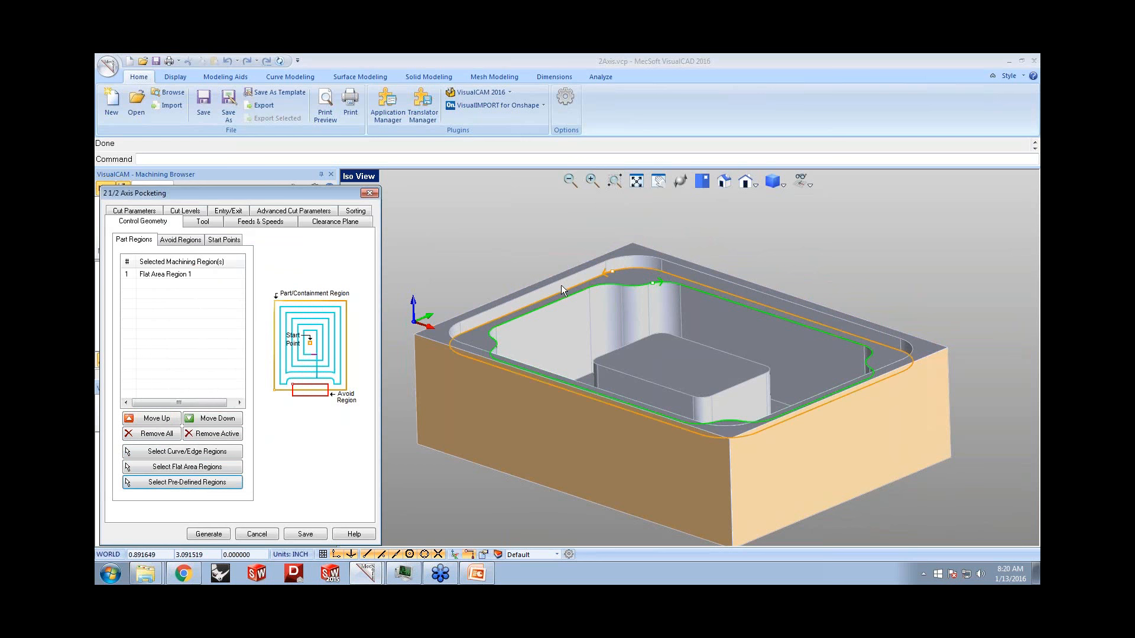
- Choose the FLATMILL-1/2 INCH tool for the pocketing operation and review its feeds, speeds and clearance plane
{"action": "left_click", "coordinate": [203, 221]}
{"action": "left_click", "coordinate": [189, 256]}
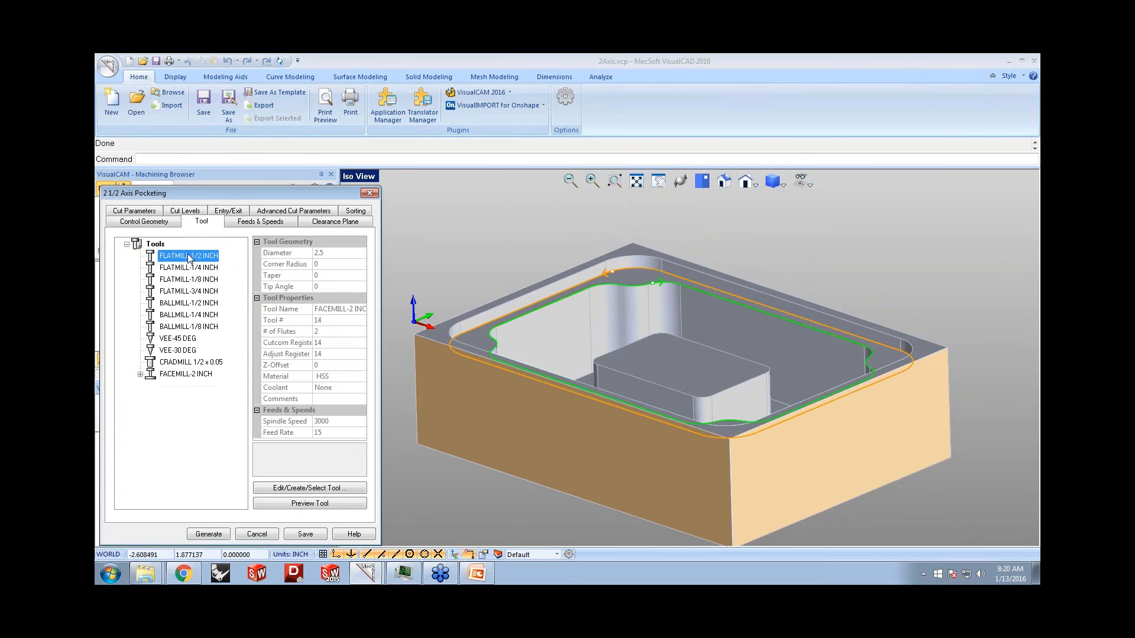
{"action": "left_click", "coordinate": [273, 222]}
{"action": "left_click", "coordinate": [315, 225]}
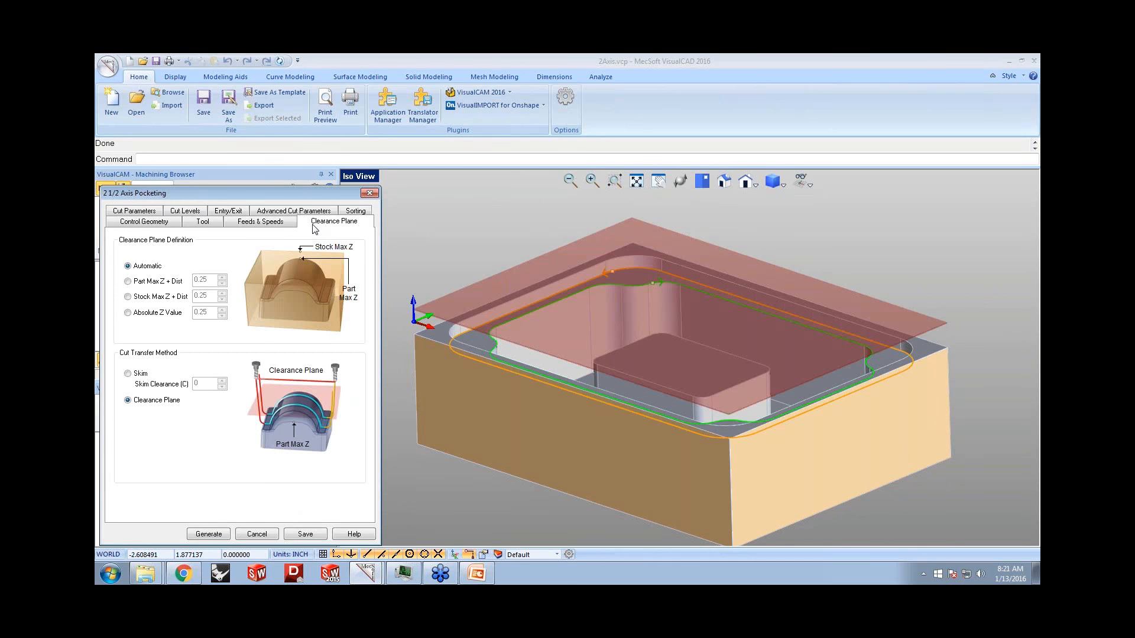
- Set the pocketing tolerance to 0.001 and the stepover distance to 40% of the tool diameter
{"action": "left_click", "coordinate": [146, 214]}
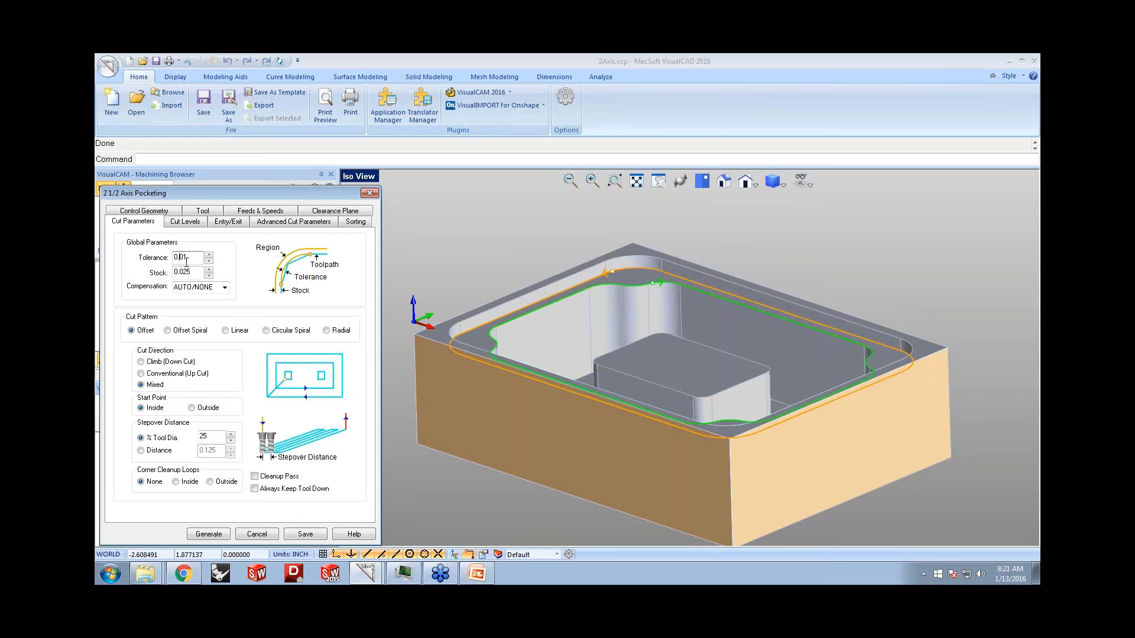
{"action": "key", "text": "Tab"}
{"action": "type", "text": "0"}
{"action": "double_click", "coordinate": [206, 436]}
- Locate the cut geometry at the bottom and pick the 0.25 total cut depth between the part's top face and the ledge
{"action": "left_click", "coordinate": [186, 222]}
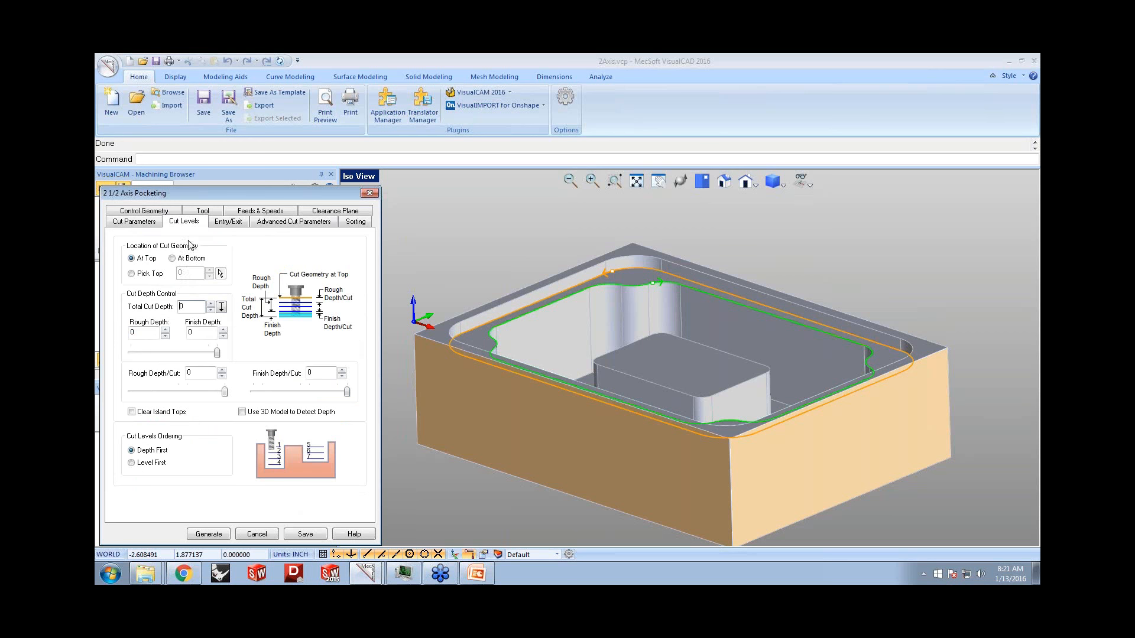
{"action": "left_click", "coordinate": [185, 261]}
{"action": "left_click", "coordinate": [221, 307]}
{"action": "left_click", "coordinate": [665, 259]}
{"action": "left_click", "coordinate": [635, 295]}
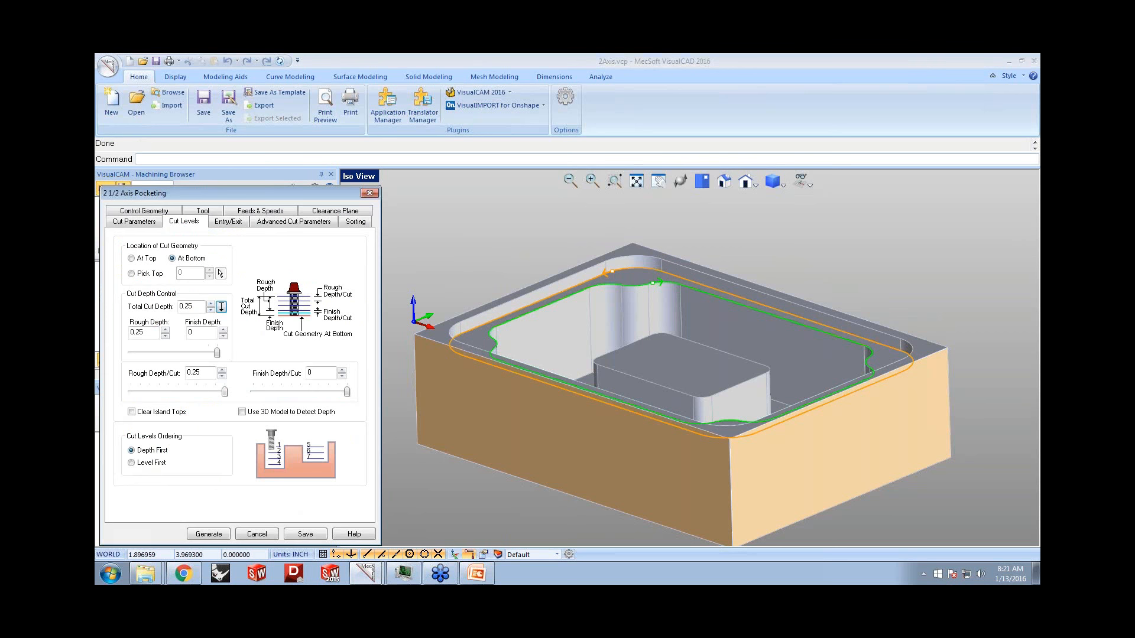
- Review the pocketing operation's entry and exit motions and generate its toolpath
{"action": "left_click", "coordinate": [234, 224]}
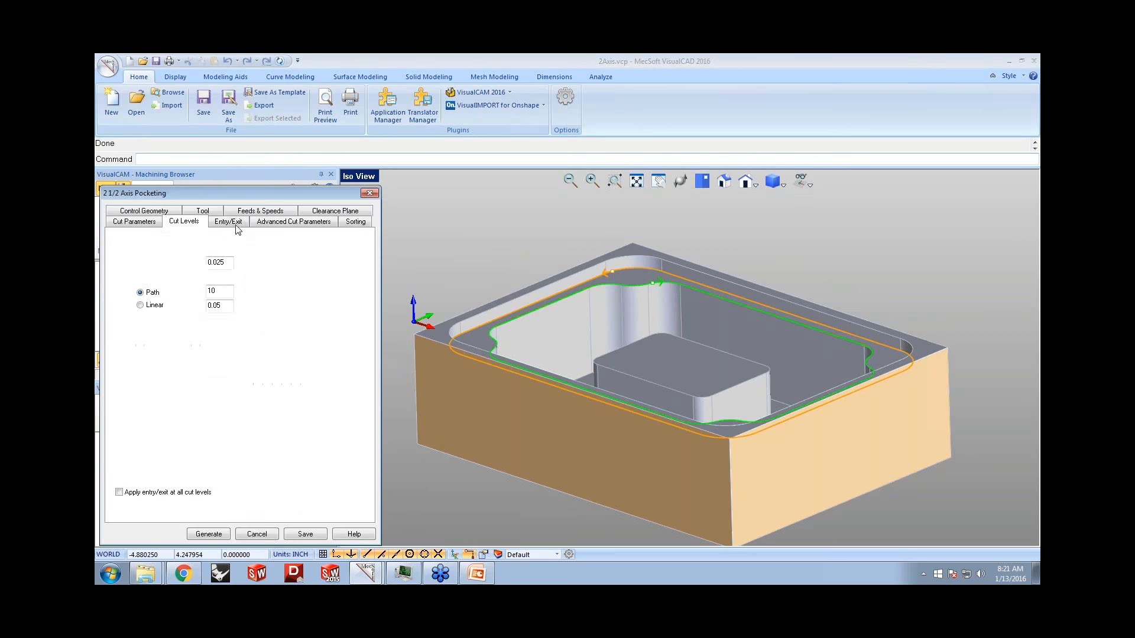
{"action": "left_click_drag", "start_coordinate": [247, 190], "coordinate": [279, 123]}
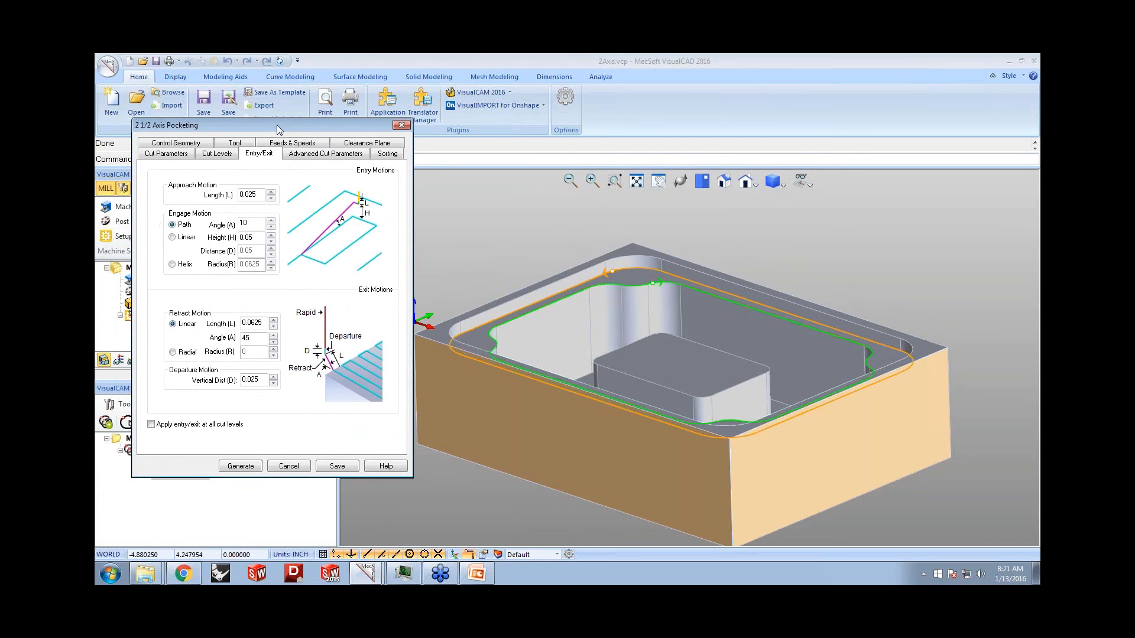
{"action": "left_click", "coordinate": [249, 465]}
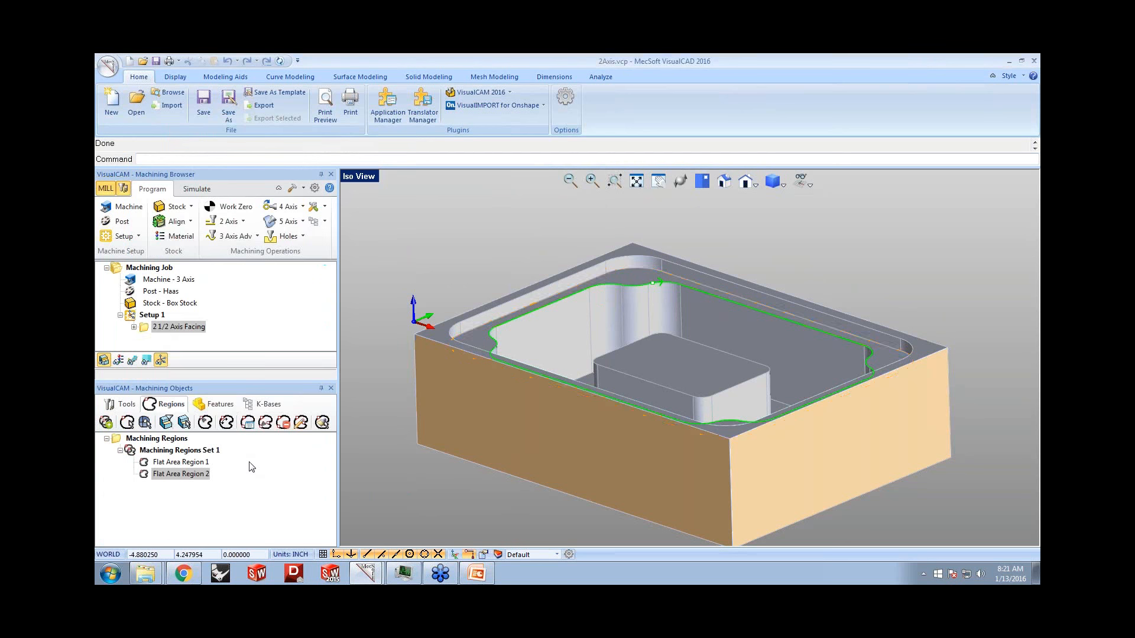
- Show the list of tools and turn on the toolpath display to inspect the pocketing cuts
{"action": "left_click", "coordinate": [157, 438]}
{"action": "left_click", "coordinate": [179, 450]}
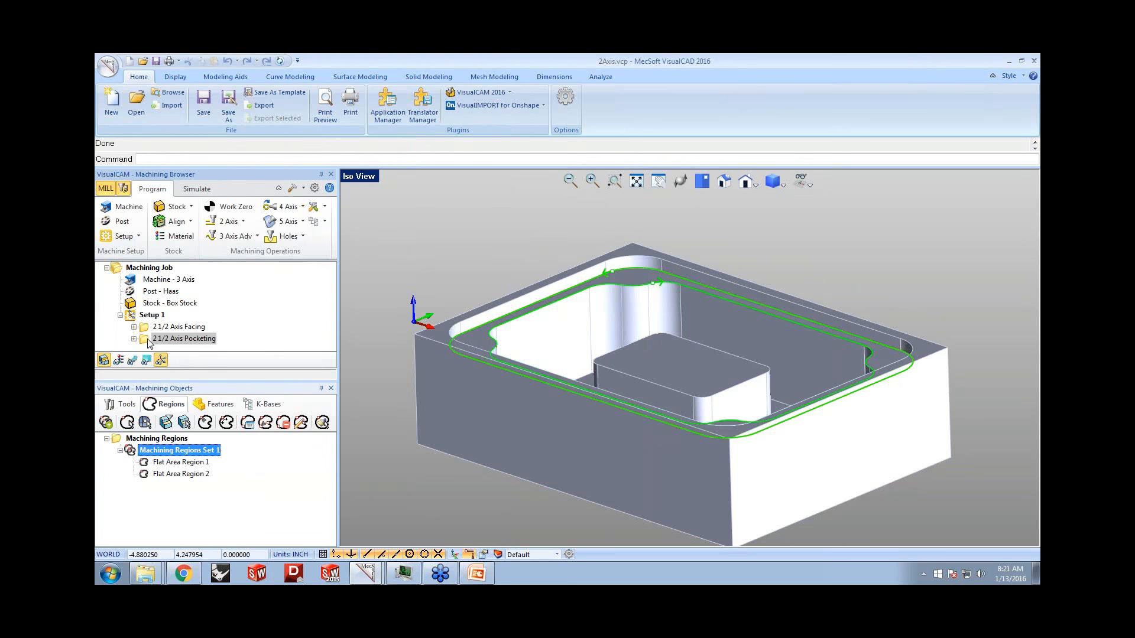
{"action": "left_click", "coordinate": [131, 406]}
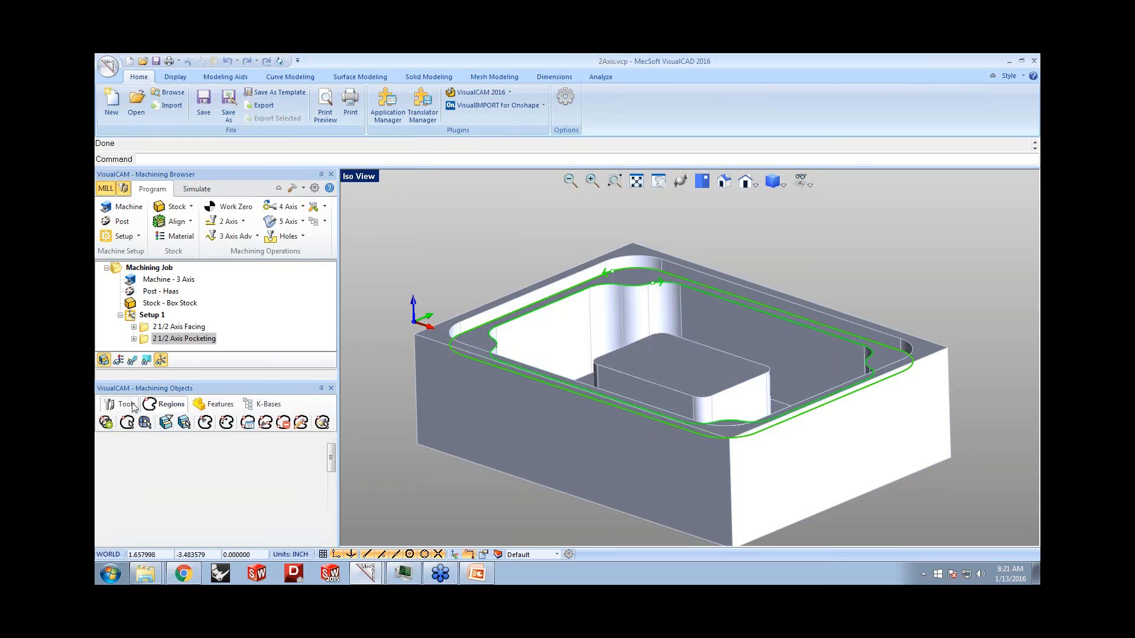
{"action": "left_click", "coordinate": [133, 362]}
{"action": "mouse_move", "coordinate": [754, 371]}
{"action": "middle_mouse_down"}
{"action": "mouse_move", "coordinate": [736, 387]}
{"action": "mouse_move", "coordinate": [746, 366]}
{"action": "middle_mouse_up"}
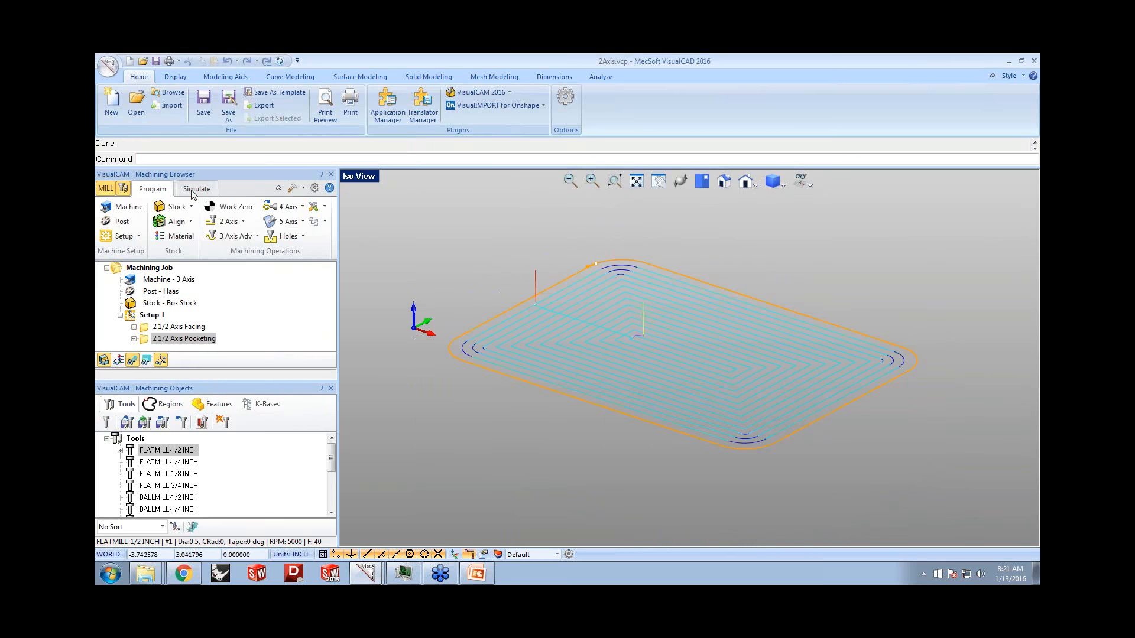
- Simulate the pocketing operation's material removal, raising the simulation speed to about the middle of its range
{"action": "left_click", "coordinate": [195, 189]}
{"action": "left_click", "coordinate": [196, 222]}
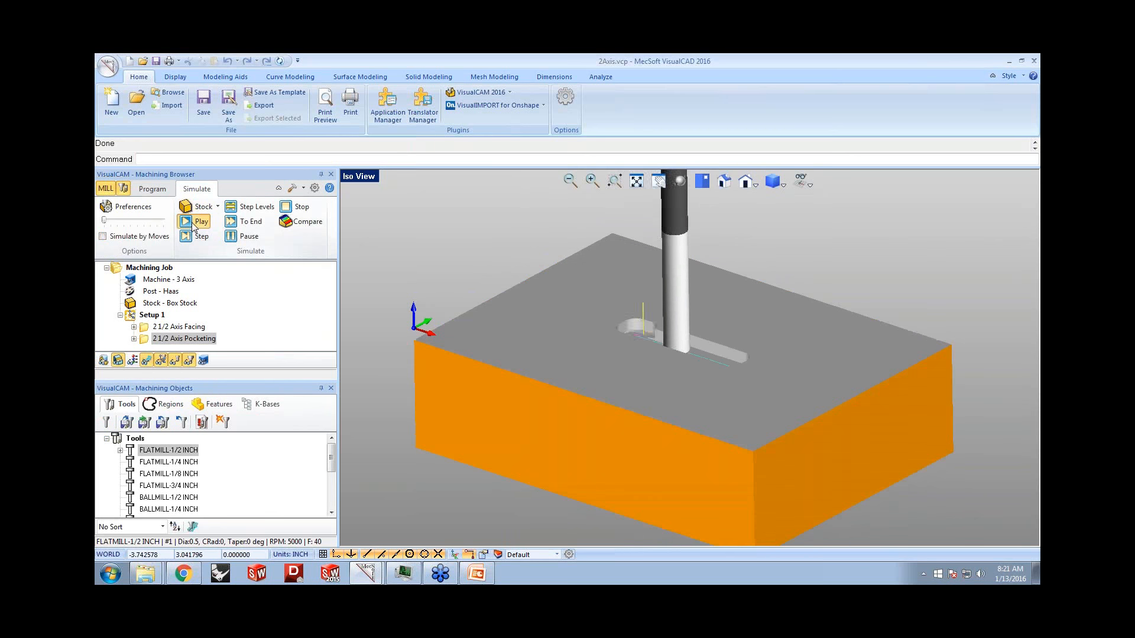
{"action": "left_click_drag", "start_coordinate": [104, 220], "coordinate": [130, 222]}
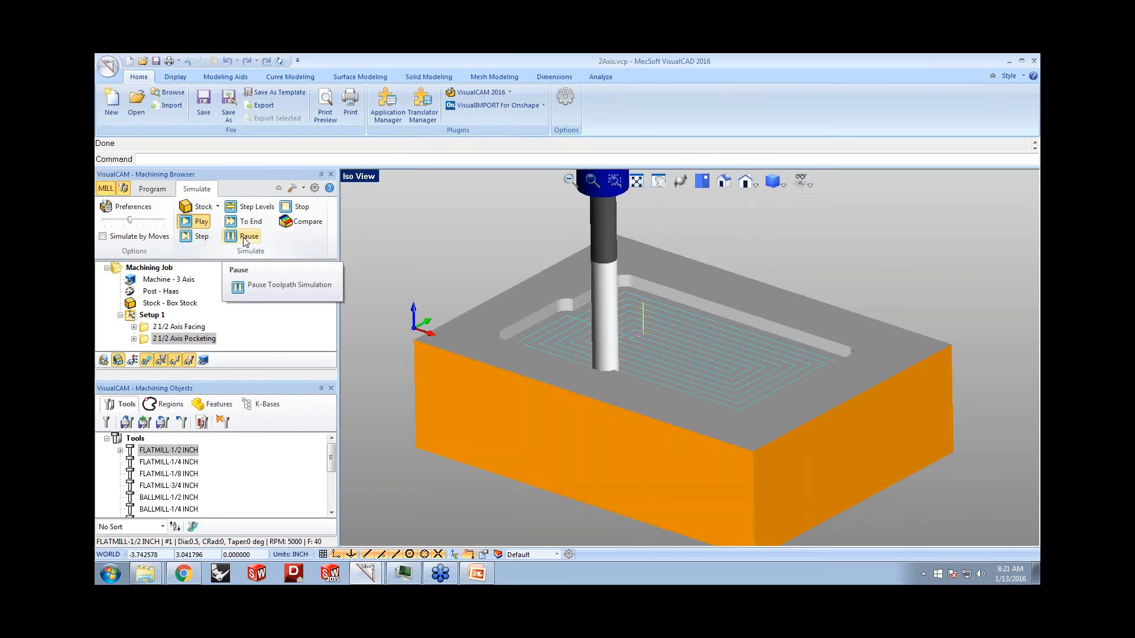
- Return to programming and enlarge the Machining Browser to give the machining job tree more room
{"action": "left_click", "coordinate": [152, 189]}
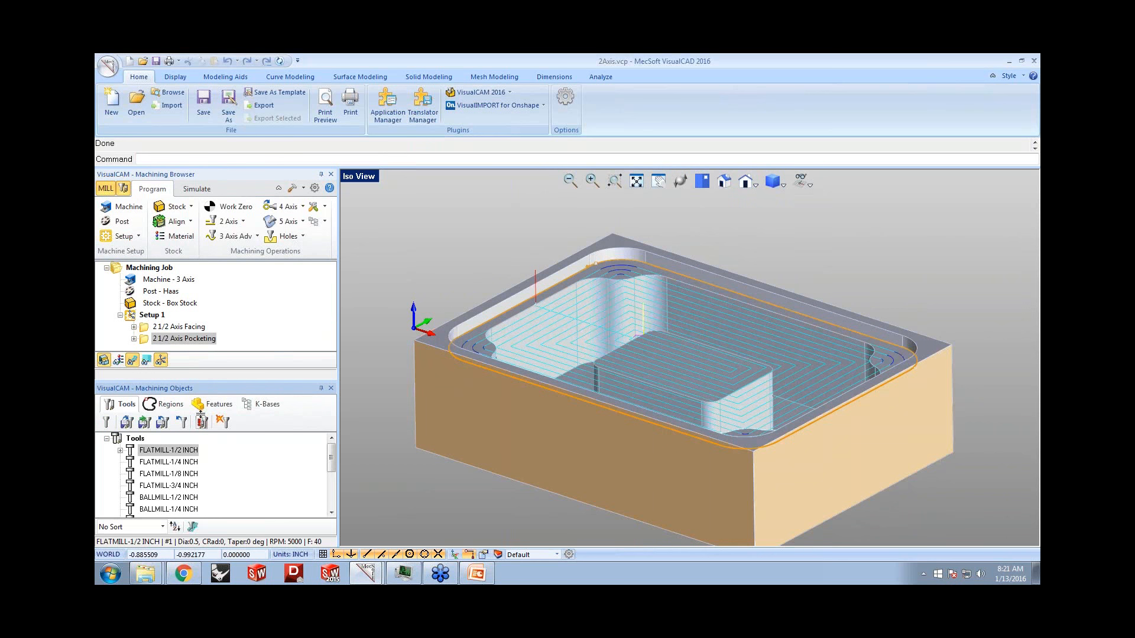
{"action": "left_click_drag", "start_coordinate": [201, 415], "coordinate": [201, 416]}
{"action": "middle_click_drag", "start_coordinate": [698, 366], "coordinate": [700, 428]}
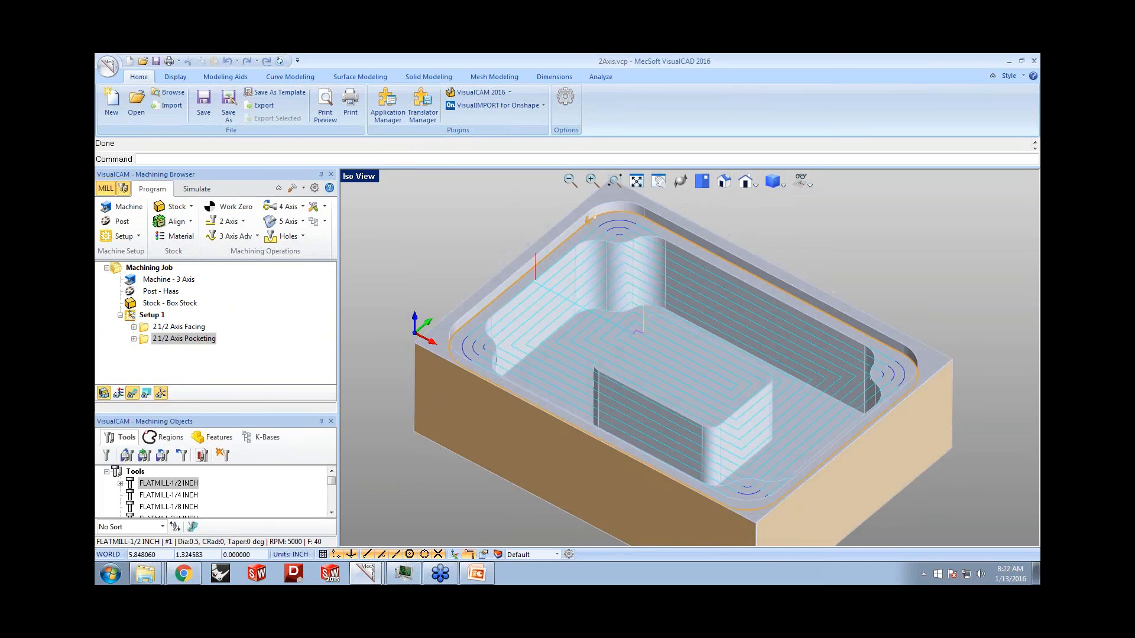
- Duplicate the 2 1/2 Axis Pocketing operation within Setup 1
{"action": "left_click", "coordinate": [144, 341]}
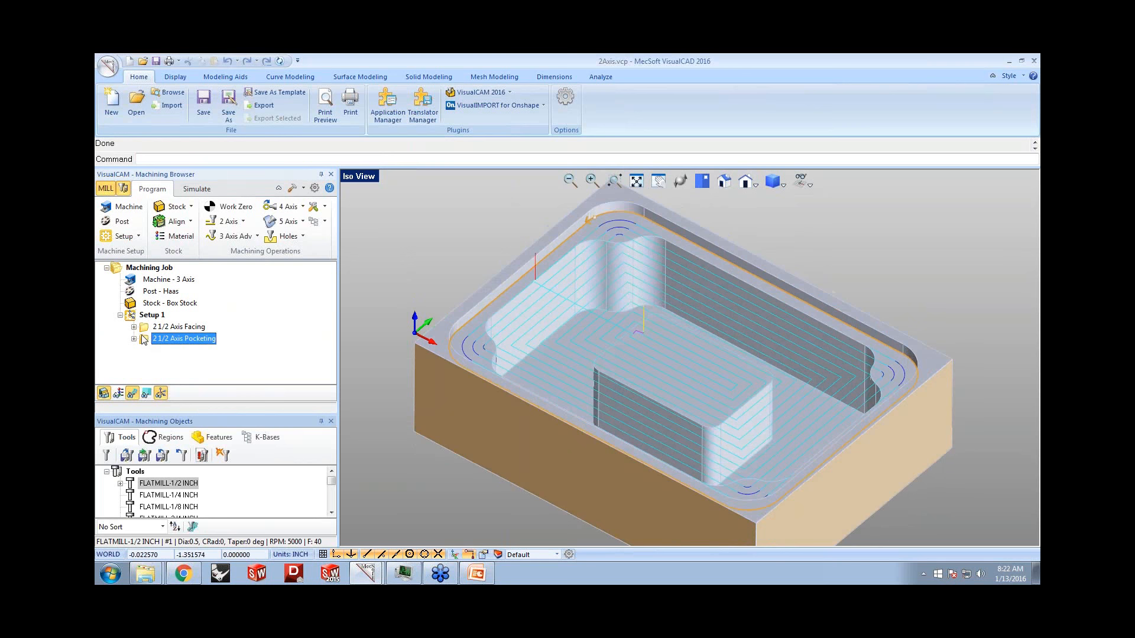
{"action": "right_click", "coordinate": [147, 337]}
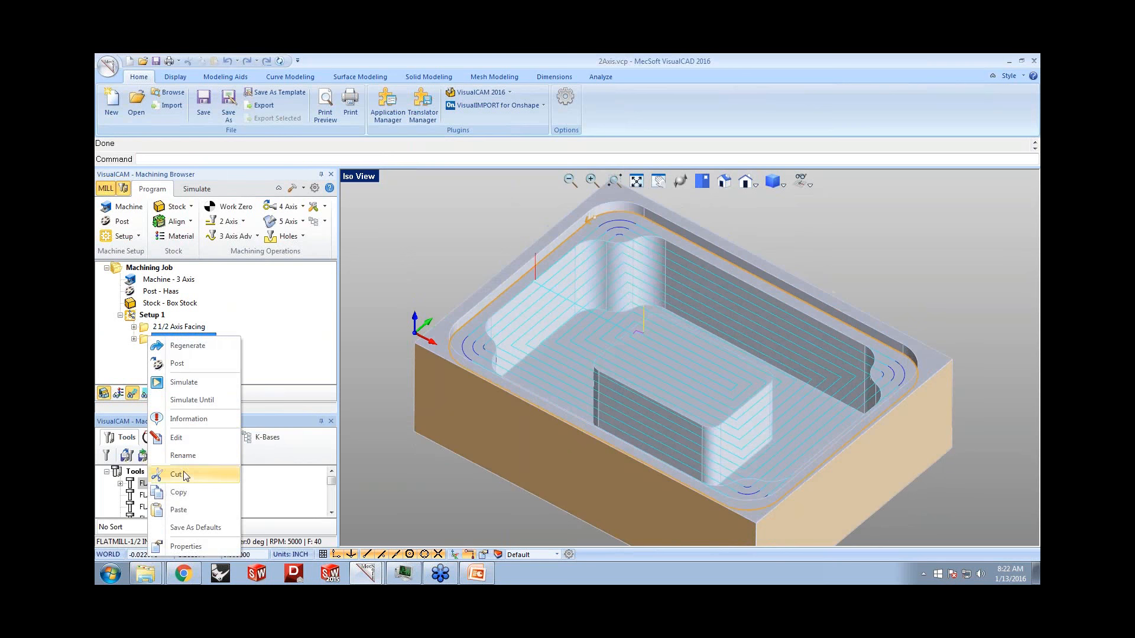
{"action": "left_click", "coordinate": [192, 495]}
{"action": "right_click", "coordinate": [159, 344]}
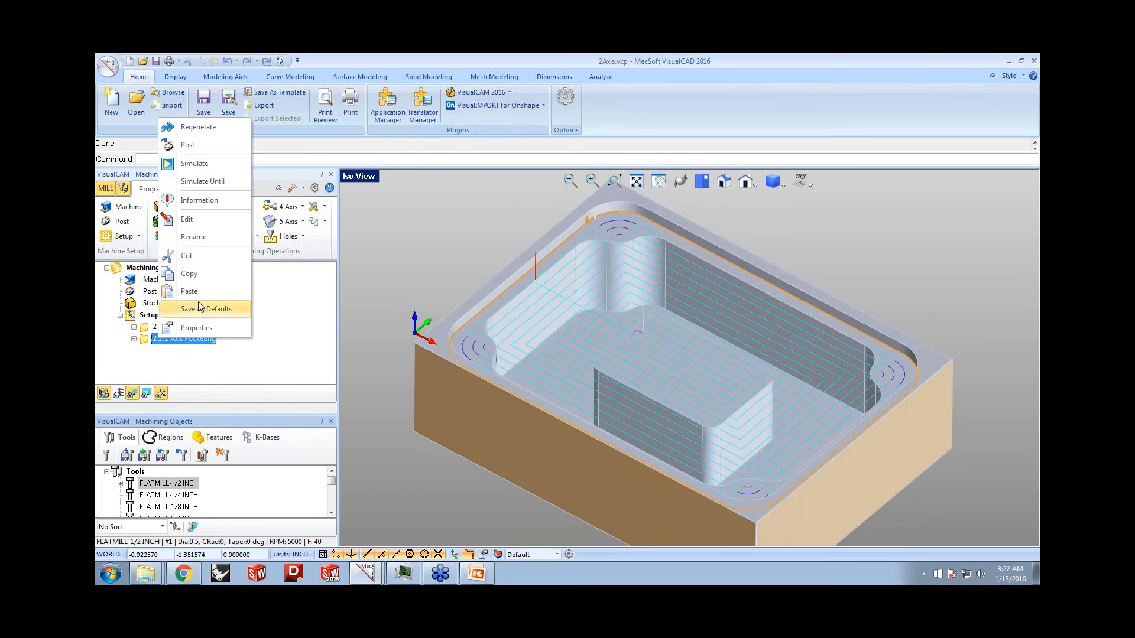
{"action": "left_click", "coordinate": [197, 288]}
- Edit the copied pocketing operation and replace its part regions with the predefined Flat Area Region 2
{"action": "double_click", "coordinate": [159, 351]}
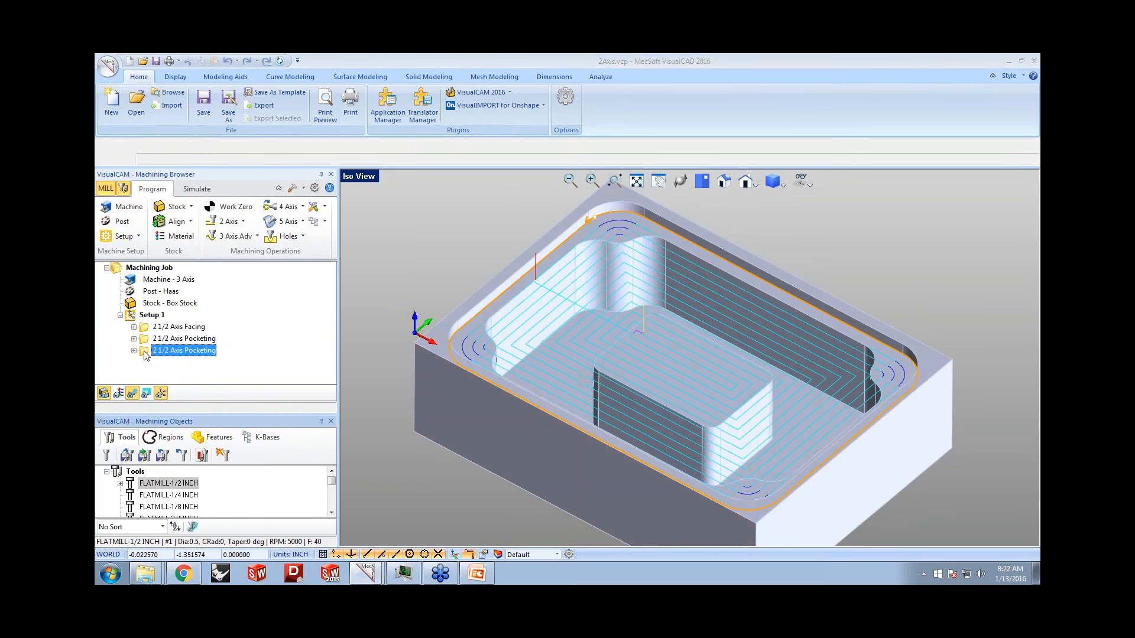
{"action": "left_click", "coordinate": [156, 436]}
{"action": "left_click", "coordinate": [170, 486]}
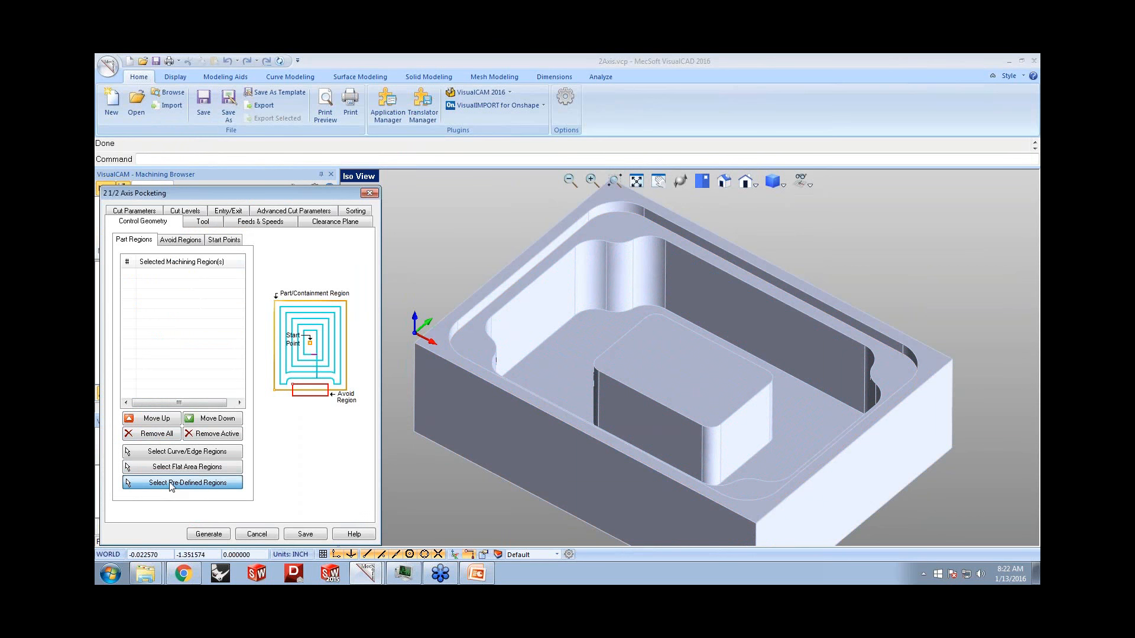
{"action": "left_click", "coordinate": [245, 301]}
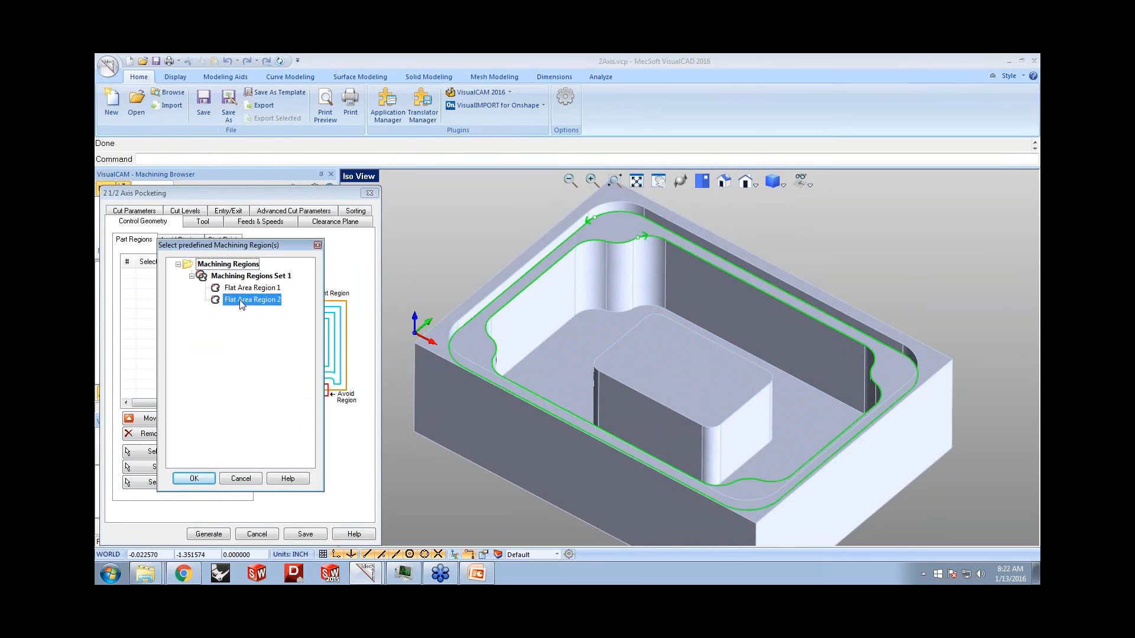
{"action": "left_click", "coordinate": [204, 477]}
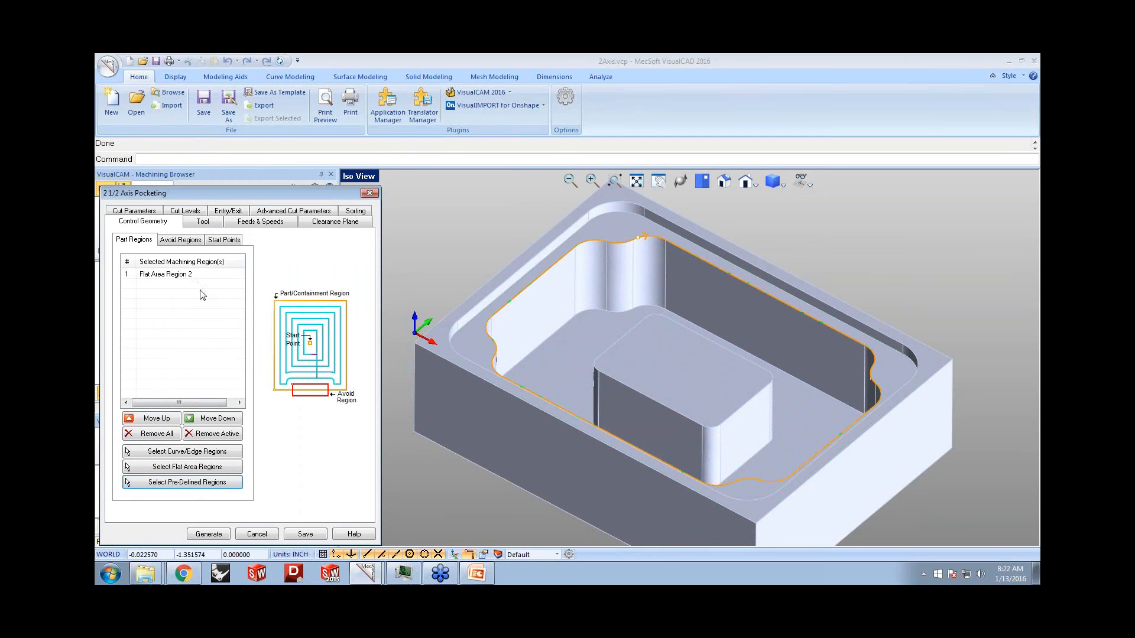
{"action": "left_click", "coordinate": [195, 275]}
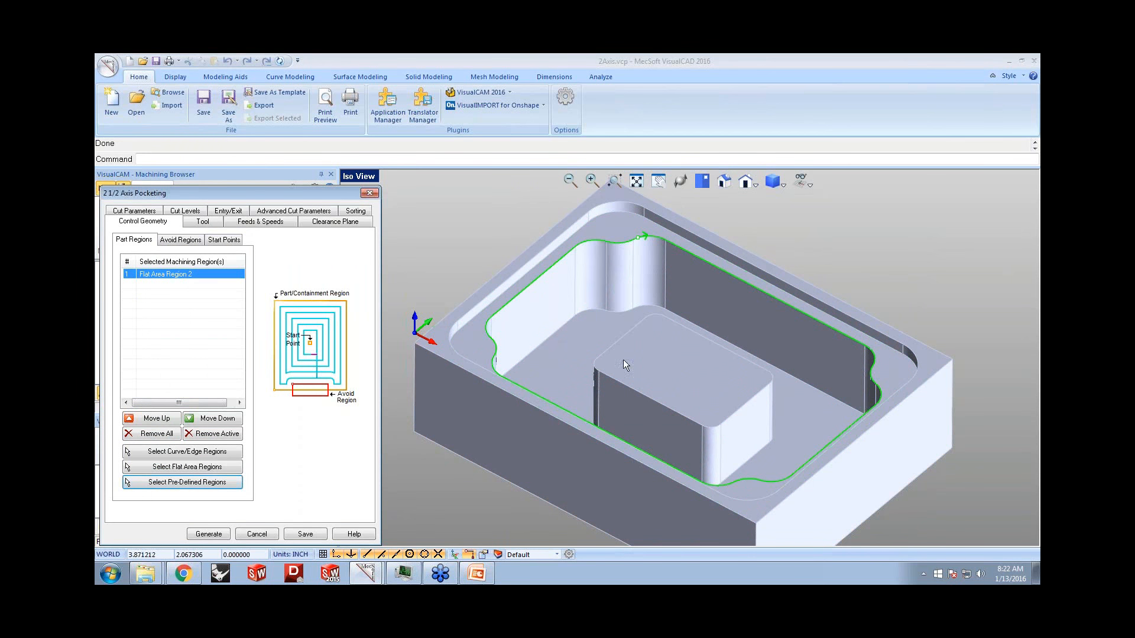
- Add the flat top of the central island as another part region and check both regions on the model
{"action": "left_click", "coordinate": [218, 468]}
{"action": "left_click", "coordinate": [657, 385]}
{"action": "right_click", "coordinate": [656, 384]}
{"action": "left_click", "coordinate": [144, 276]}
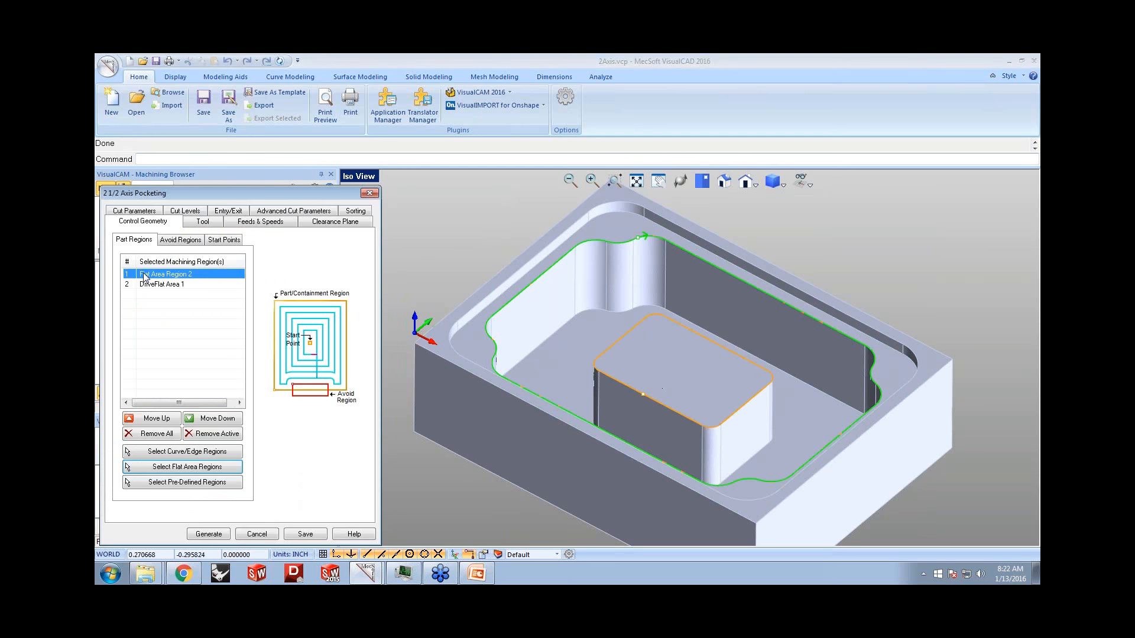
{"action": "left_click", "coordinate": [148, 286]}
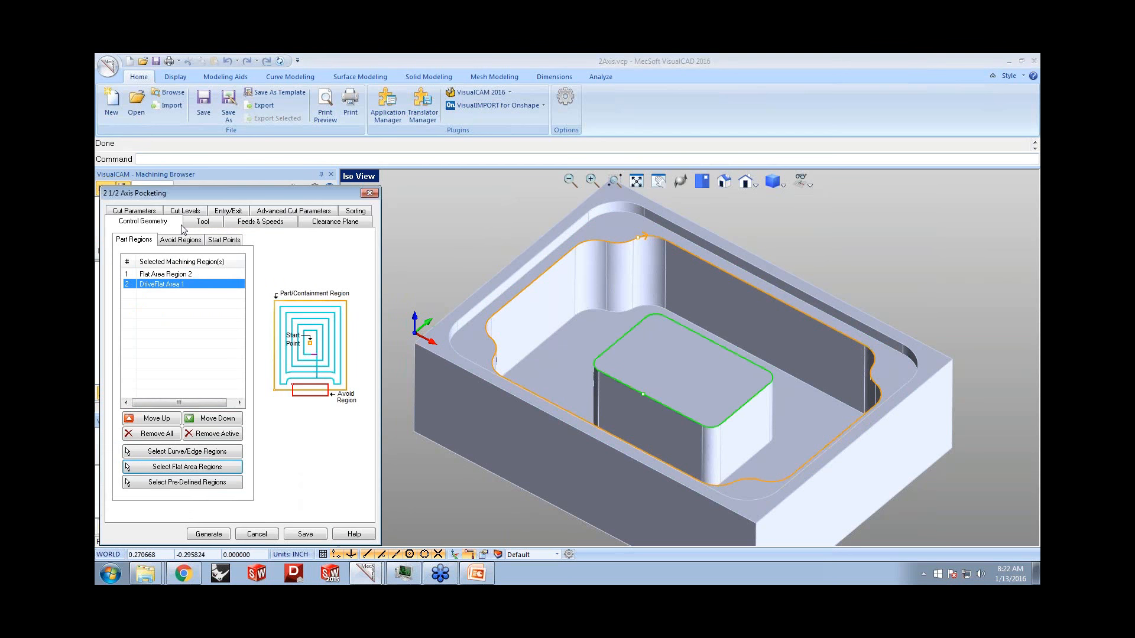
- Review the pocketing tool and cut parameters, set the cut geometry to At Top, and pick two pocket wall points for a 1.75 total depth
{"action": "left_click", "coordinate": [197, 223]}
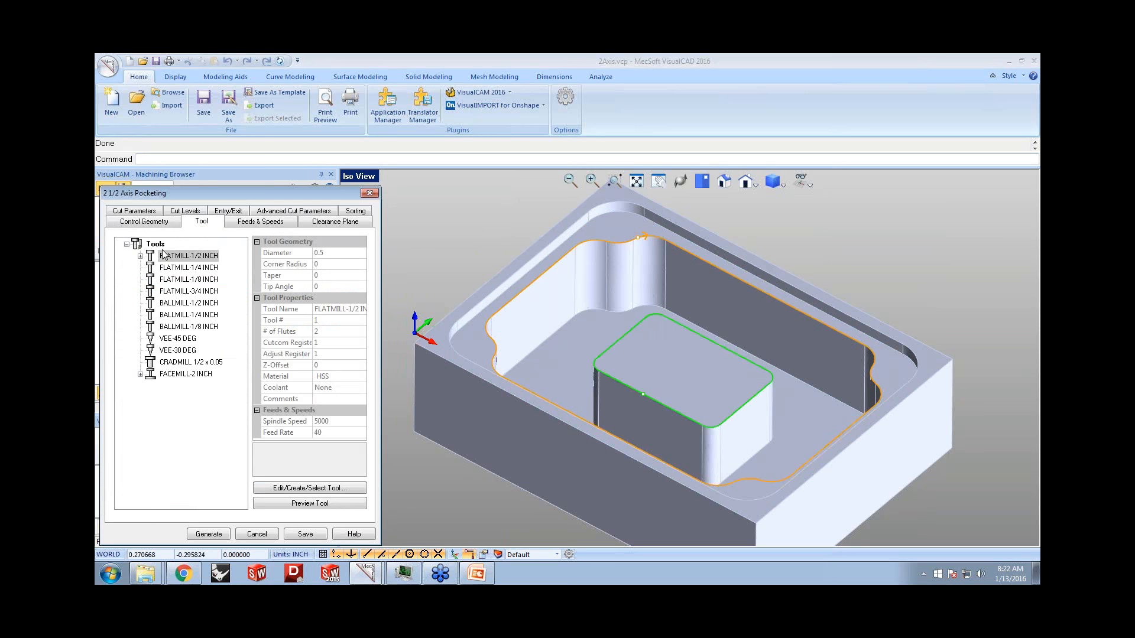
{"action": "left_click", "coordinate": [254, 223]}
{"action": "left_click", "coordinate": [322, 224]}
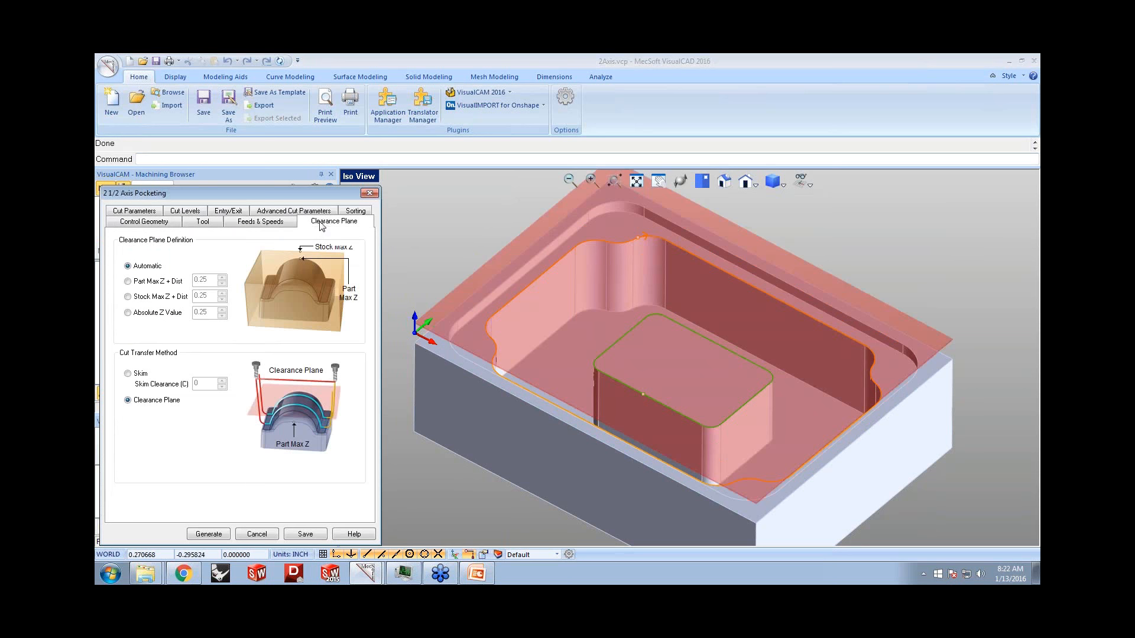
{"action": "left_click", "coordinate": [135, 211]}
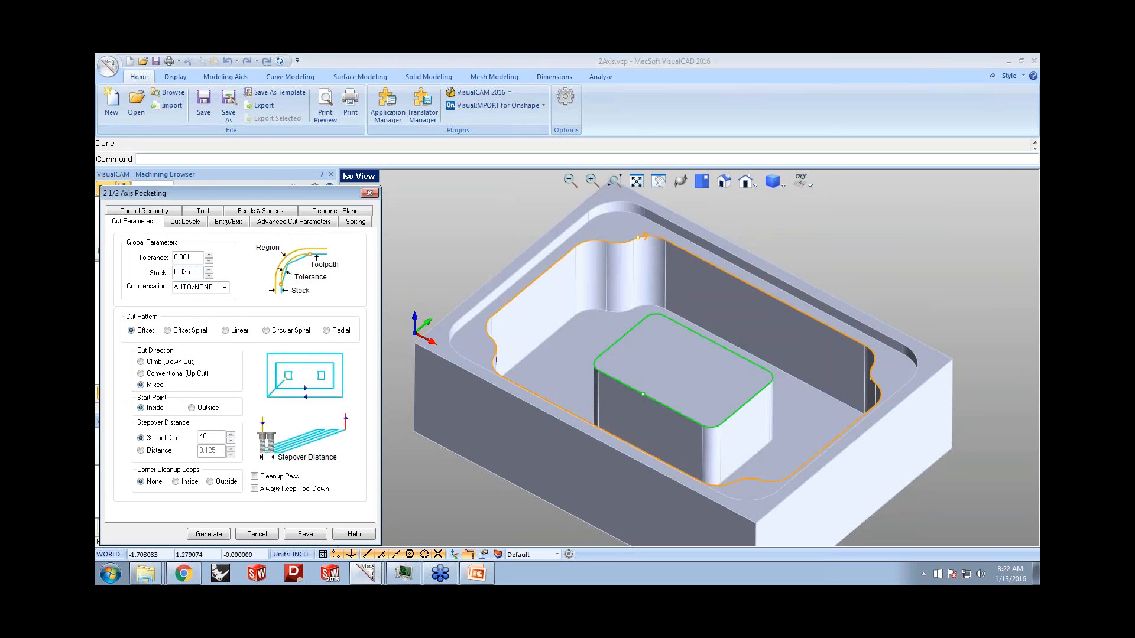
{"action": "left_click", "coordinate": [182, 222]}
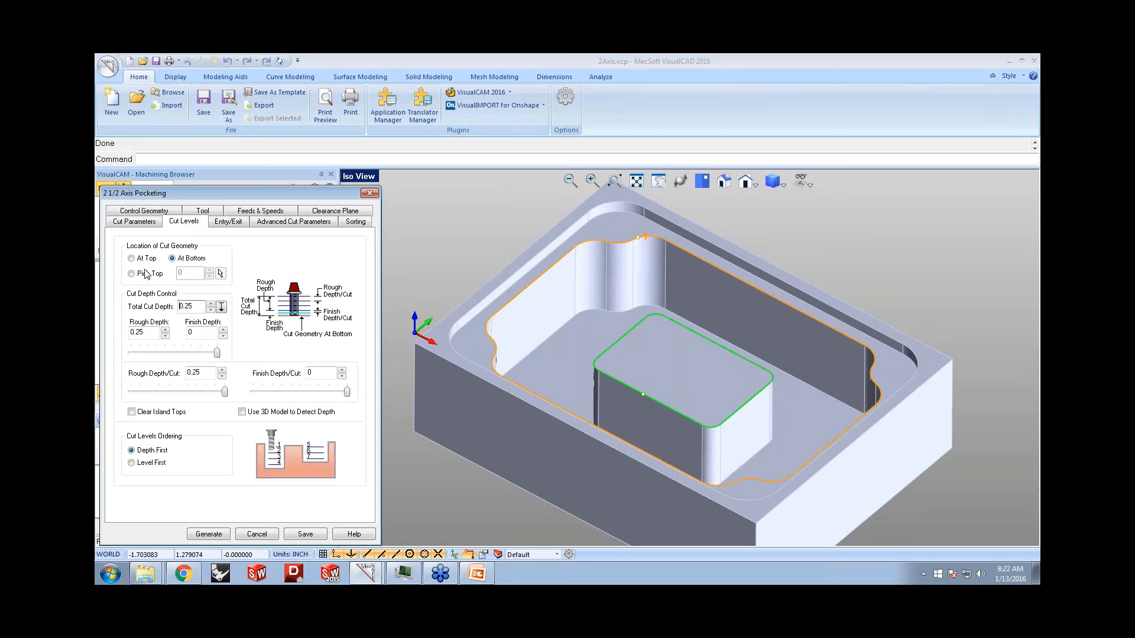
{"action": "left_click", "coordinate": [140, 262]}
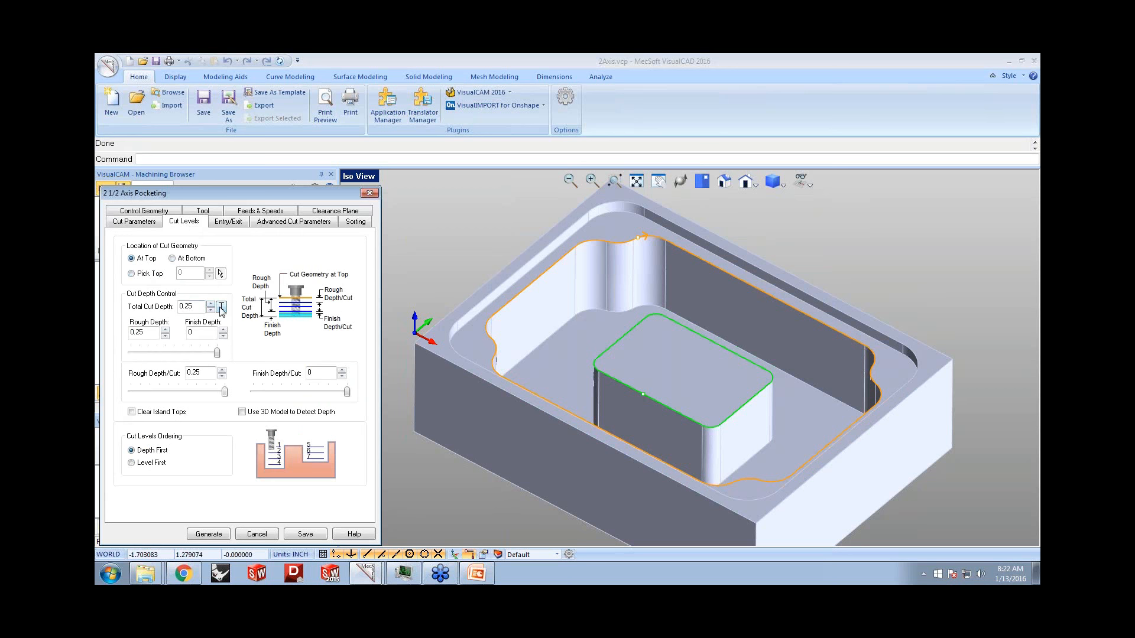
{"action": "left_click", "coordinate": [221, 308]}
{"action": "left_click", "coordinate": [593, 240]}
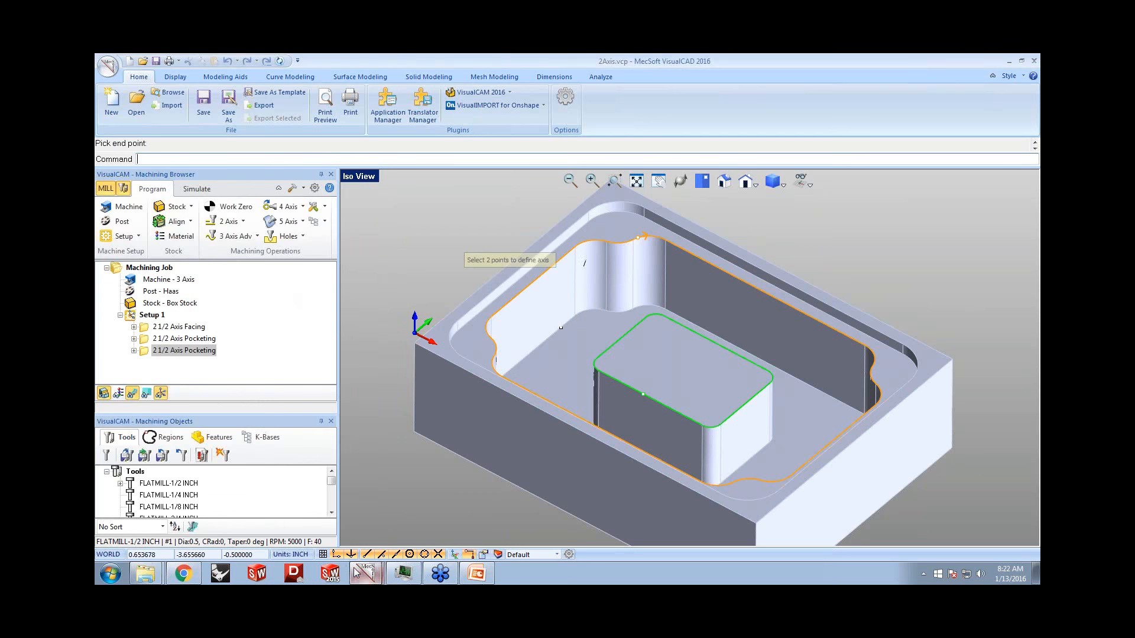
{"action": "left_click", "coordinate": [648, 304]}
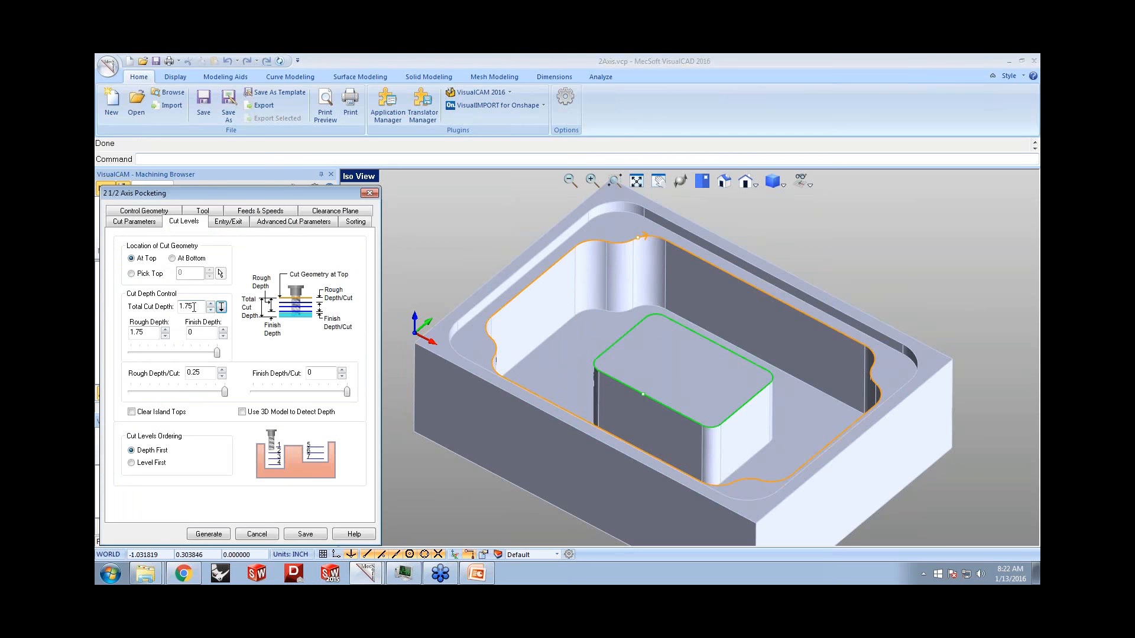
- Use a rough depth per cut of 0.25, generate the pocketing toolpath and inspect it around the island
{"action": "left_click", "coordinate": [204, 373]}
{"action": "left_click", "coordinate": [209, 533]}
{"action": "mouse_move", "coordinate": [758, 404]}
{"action": "middle_mouse_down"}
{"action": "mouse_move", "coordinate": [763, 391]}
{"action": "mouse_move", "coordinate": [749, 413]}
{"action": "mouse_move", "coordinate": [755, 405]}
{"action": "middle_mouse_up"}
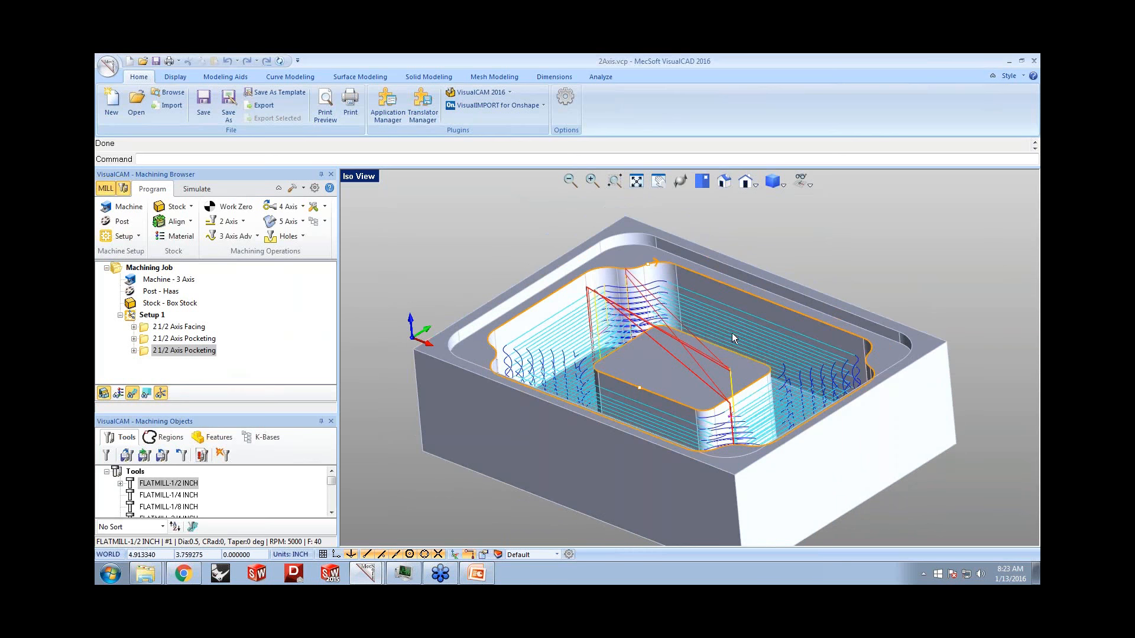
{"action": "middle_click_drag", "start_coordinate": [697, 350], "coordinate": [633, 354]}
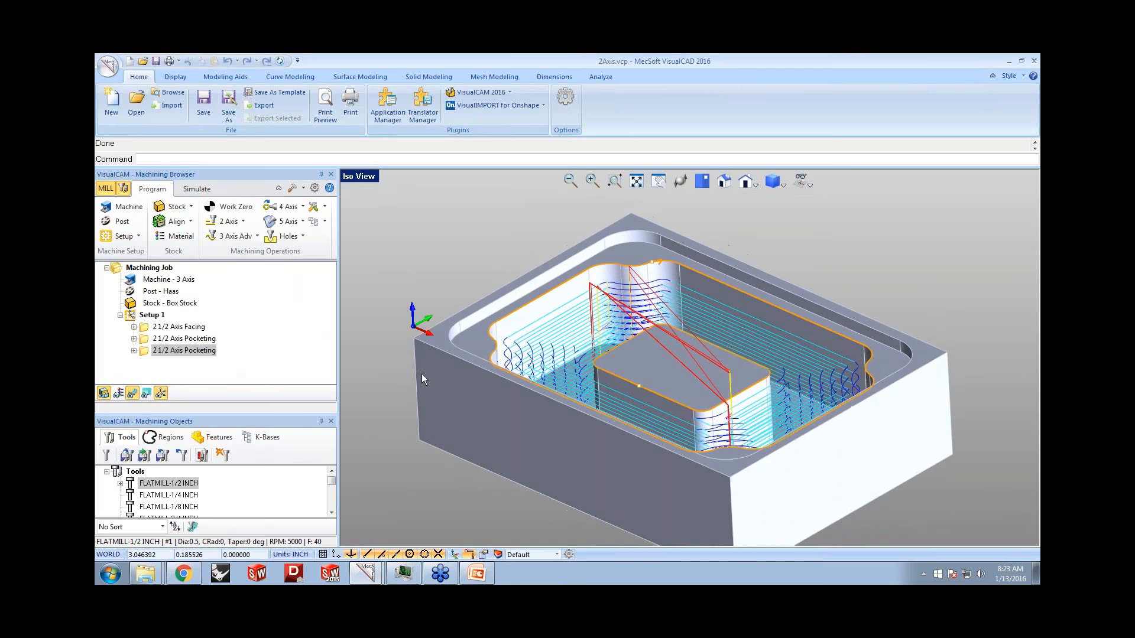
- Edit the second pocketing operation to enable Clear Island Tops, regenerate it and inspect the toolpath over the island
{"action": "double_click", "coordinate": [146, 352]}
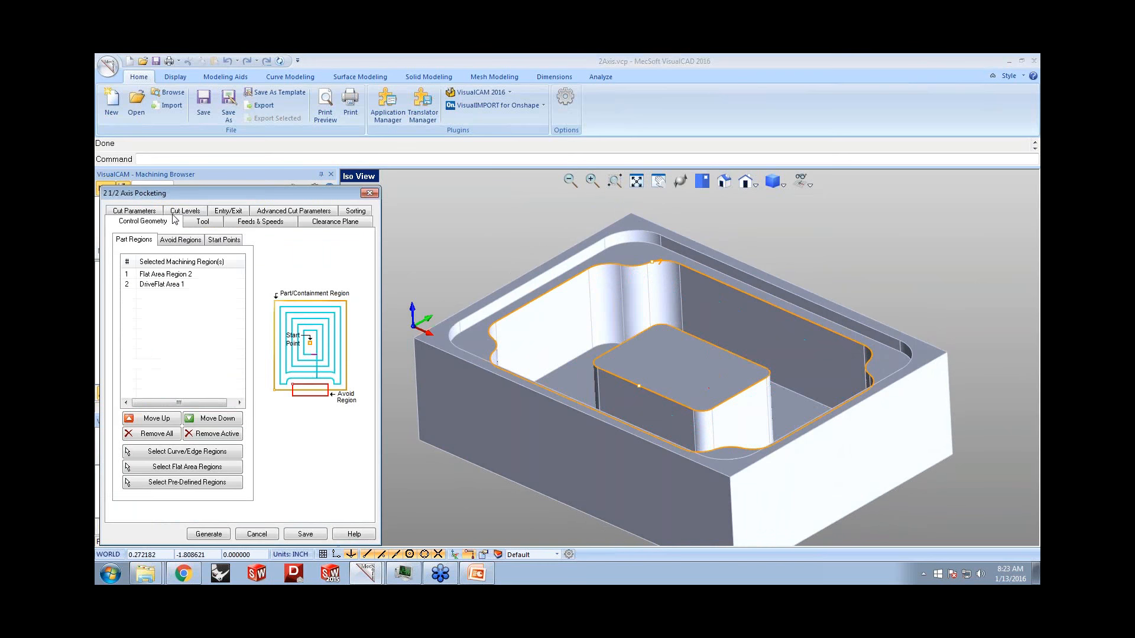
{"action": "left_click", "coordinate": [176, 211]}
{"action": "left_click", "coordinate": [138, 413]}
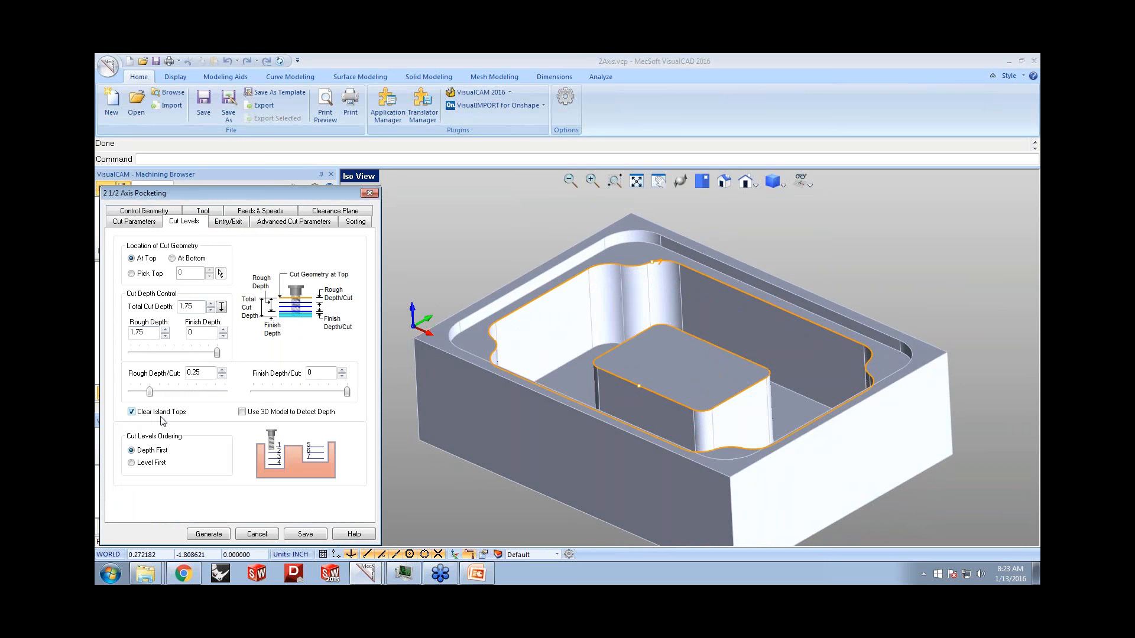
{"action": "left_click", "coordinate": [213, 534]}
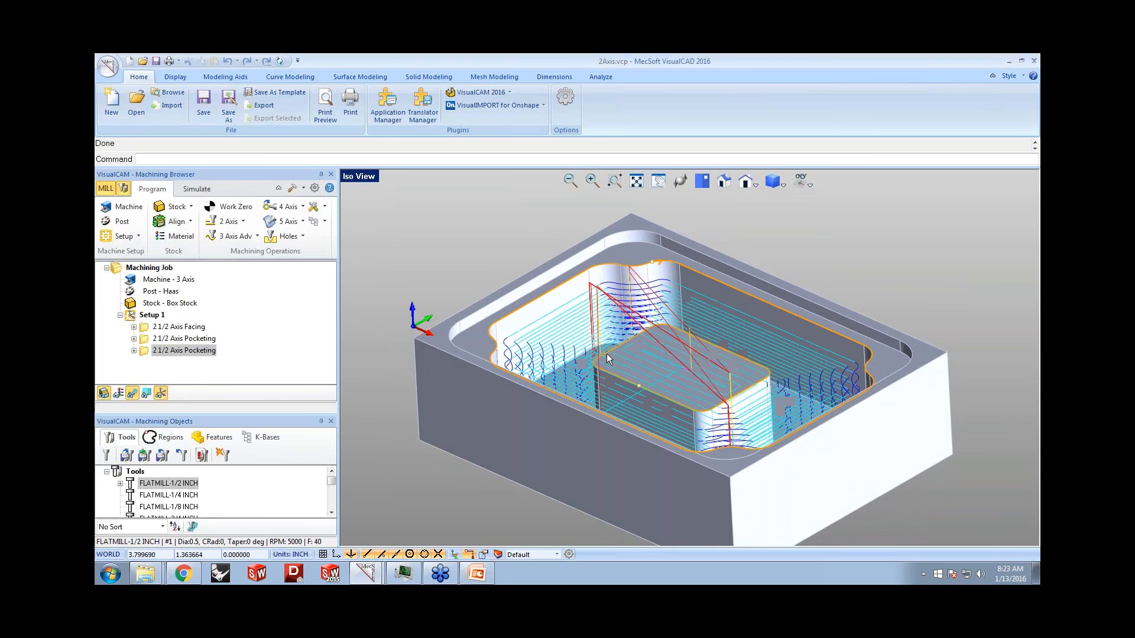
{"action": "middle_click_drag", "start_coordinate": [677, 367], "coordinate": [655, 350]}
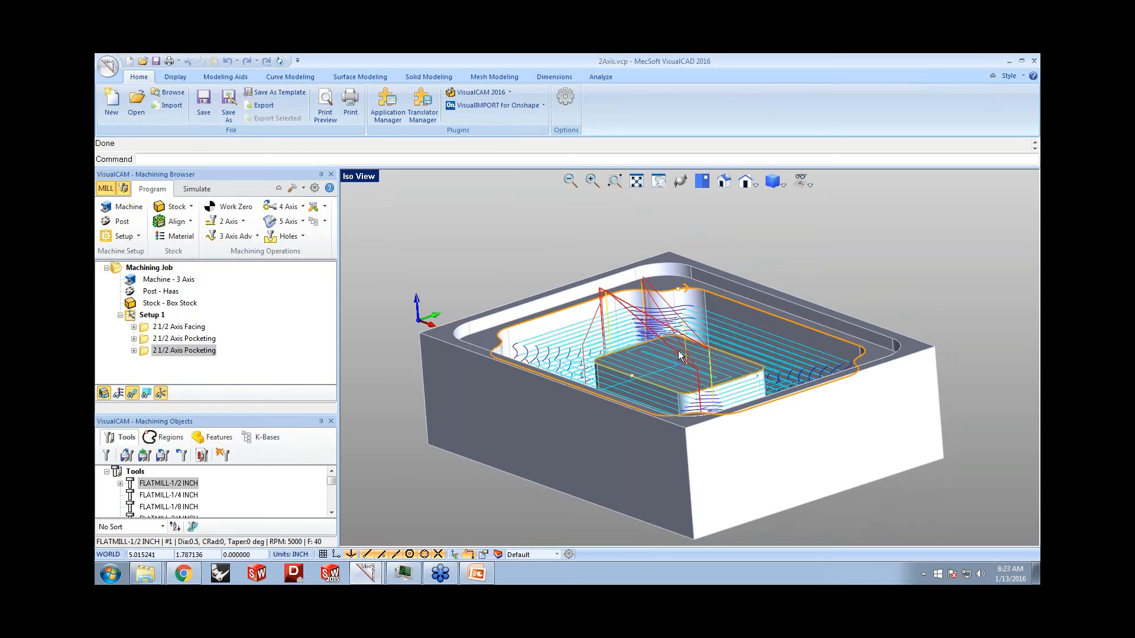
- Simulate the second pocketing operation, increase the playback speed, run it to the end and inspect the cut stock
{"action": "left_click", "coordinate": [197, 189]}
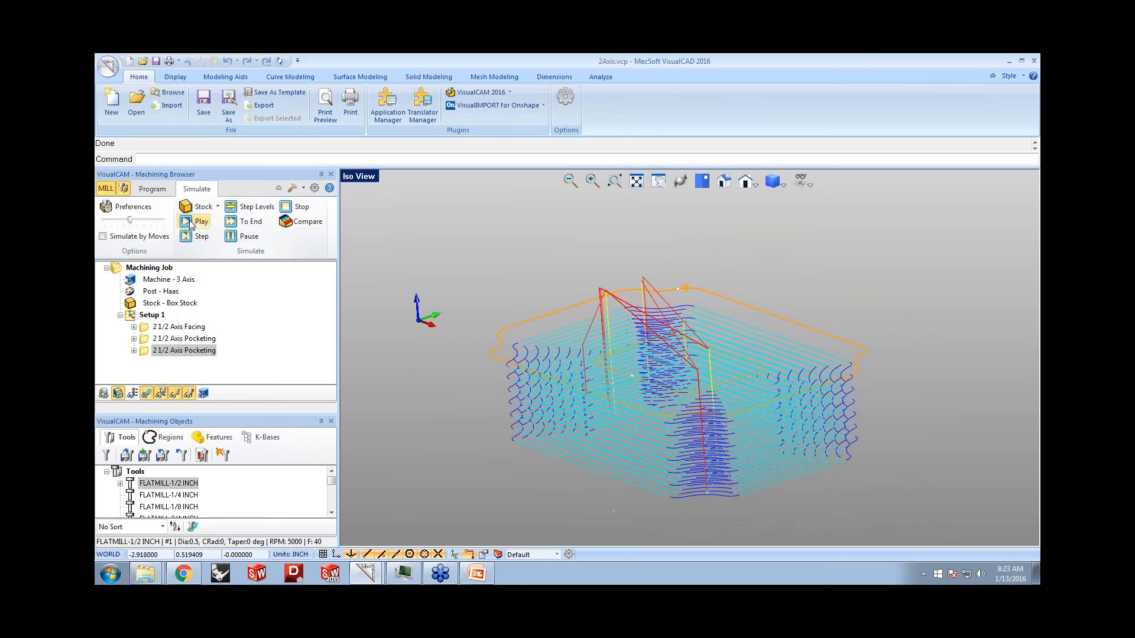
{"action": "left_click", "coordinate": [189, 222]}
{"action": "middle_click_drag", "start_coordinate": [635, 360], "coordinate": [644, 365]}
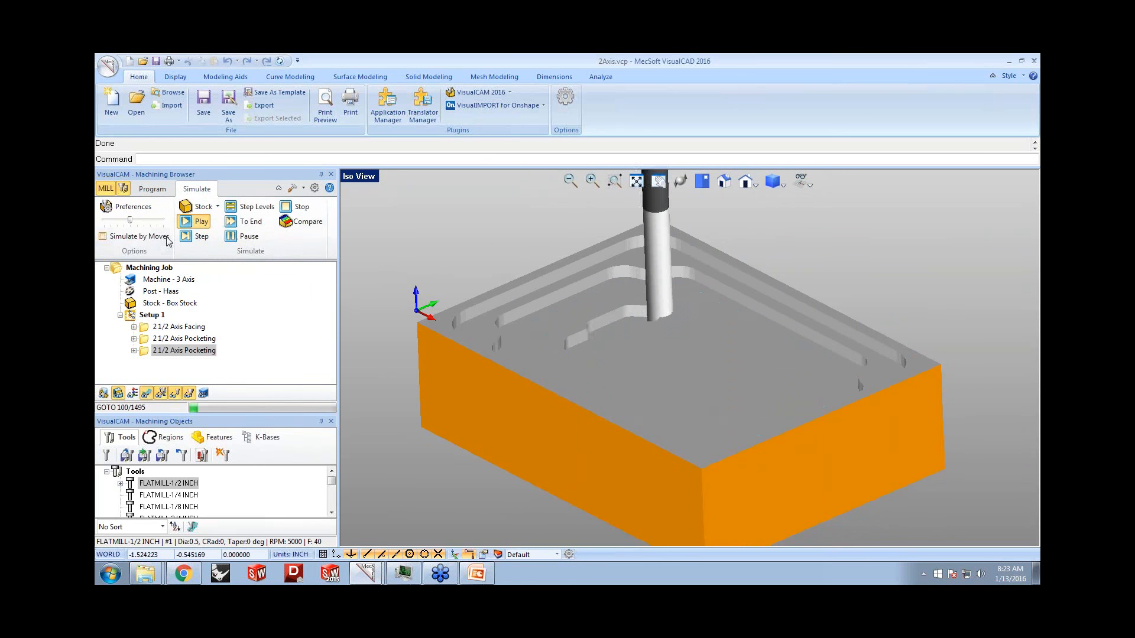
{"action": "left_click_drag", "start_coordinate": [131, 220], "coordinate": [151, 221]}
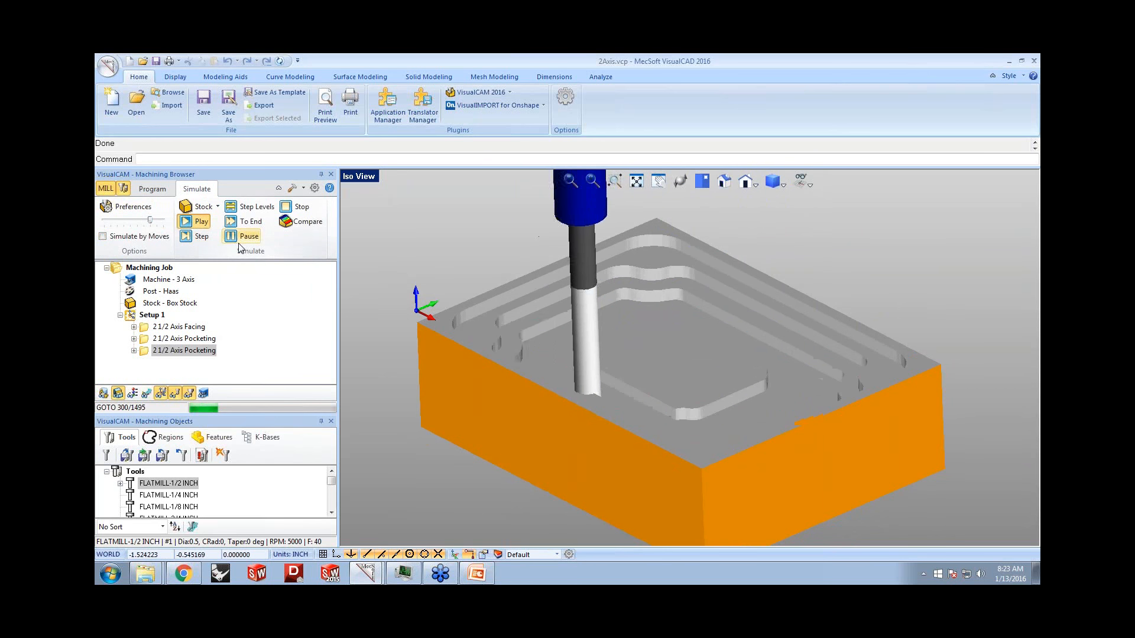
{"action": "left_click", "coordinate": [241, 224]}
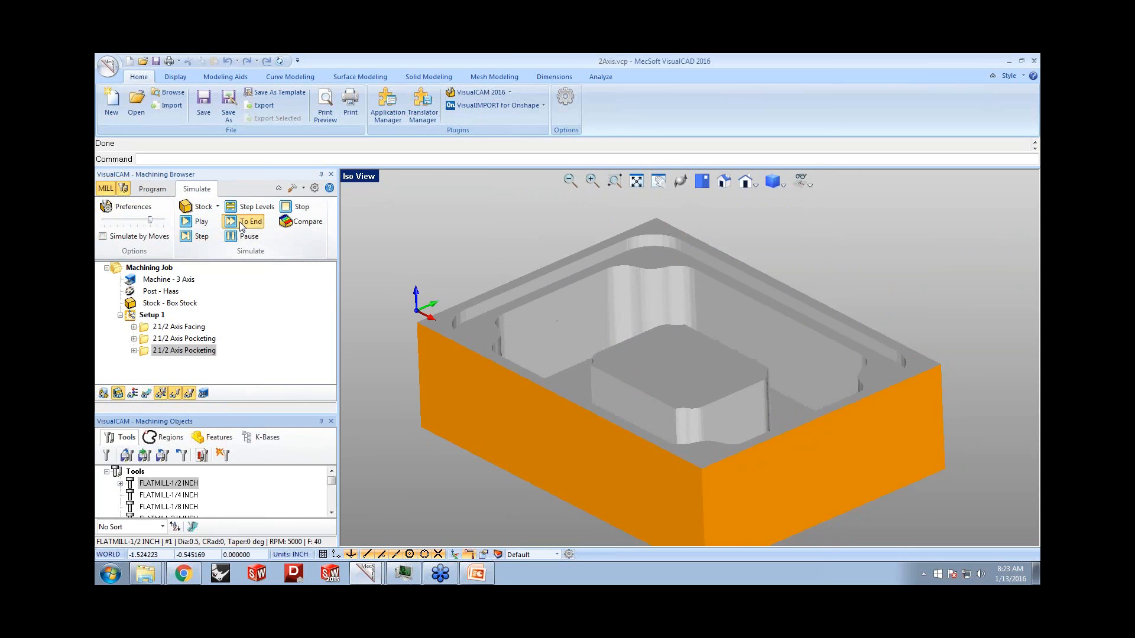
{"action": "middle_click_drag", "start_coordinate": [605, 353], "coordinate": [582, 325]}
- Return to programming and create a 2 1/2 Axis Profiling operation with the pocket floor as its flat area part region
{"action": "left_click", "coordinate": [152, 190]}
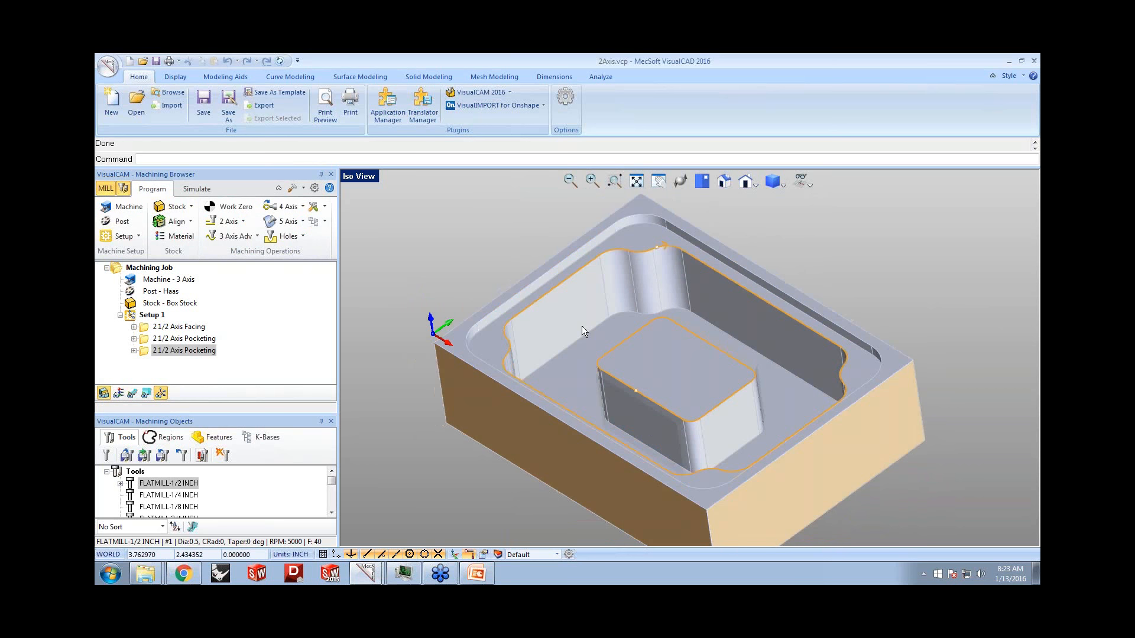
{"action": "left_click", "coordinate": [240, 223]}
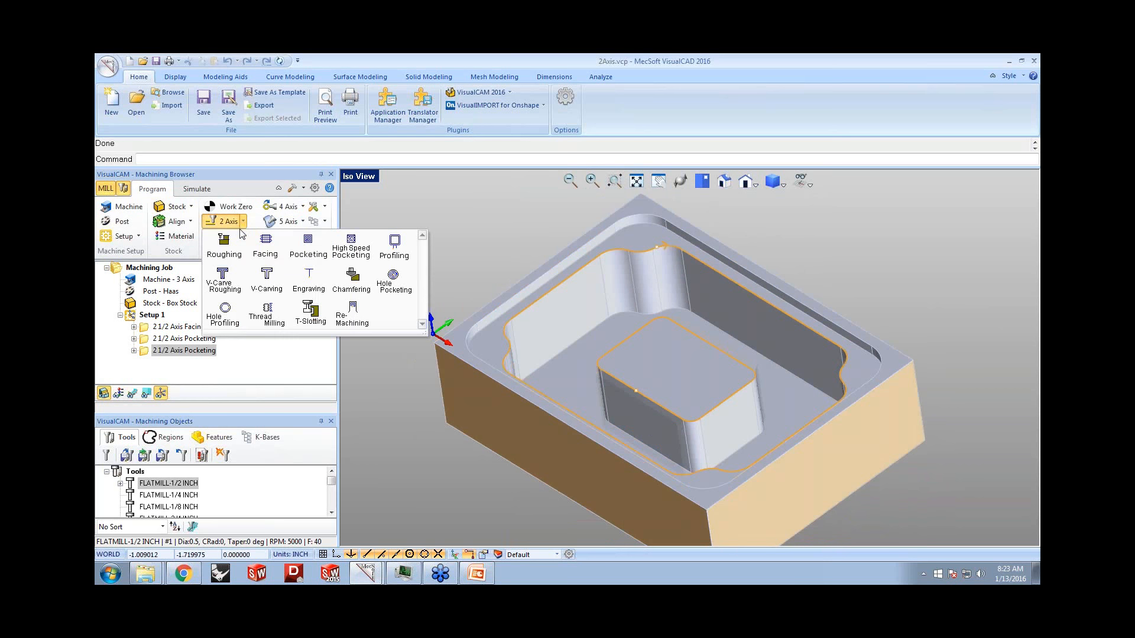
{"action": "left_click", "coordinate": [394, 255]}
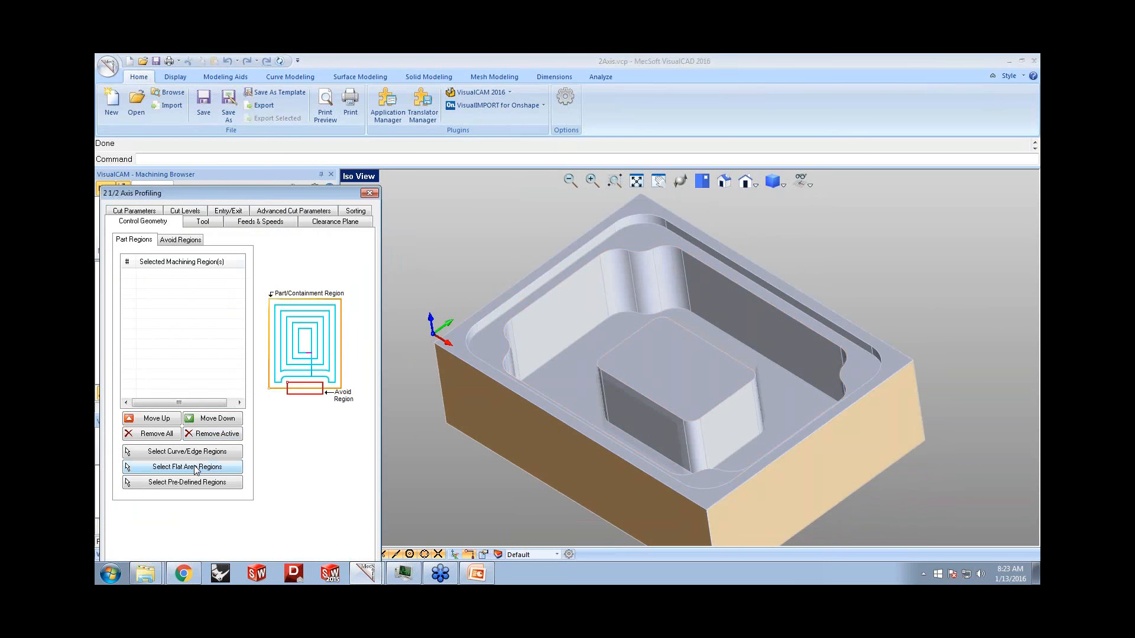
{"action": "left_click", "coordinate": [196, 467]}
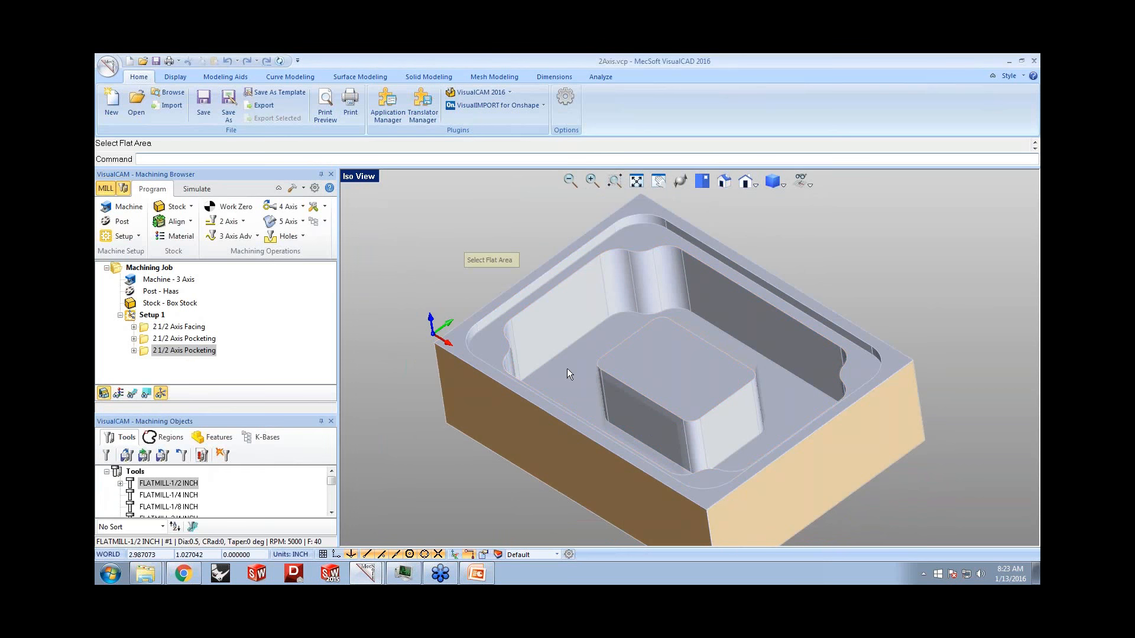
{"action": "left_click", "coordinate": [566, 367]}
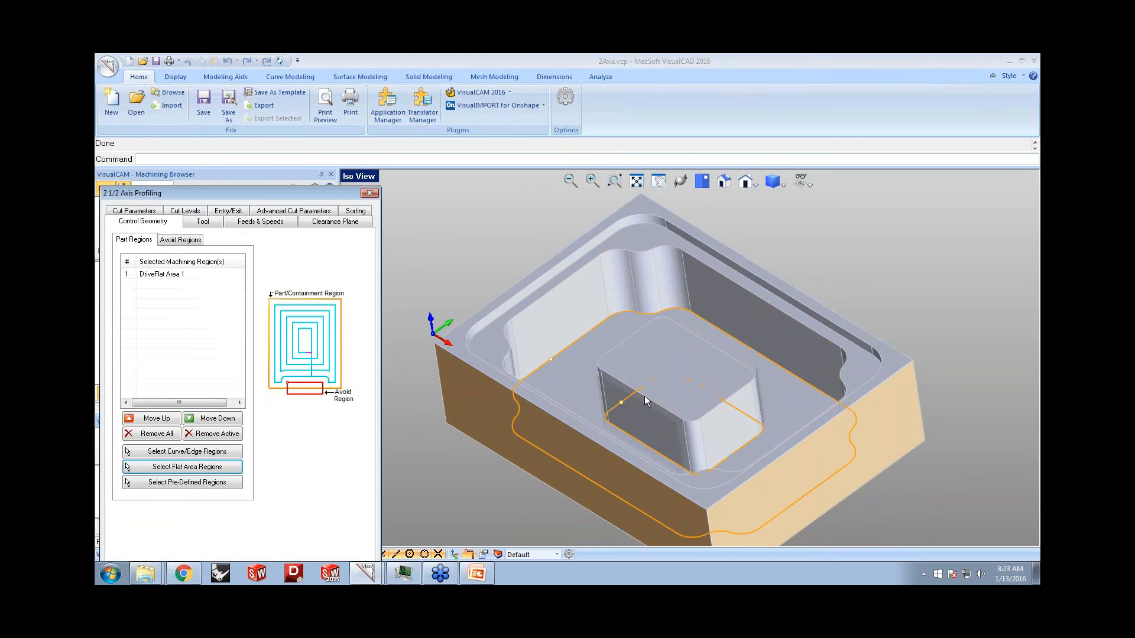
- Review the profiling tool, feeds and clearance plane, and have the cut start side determined using the 3D model
{"action": "left_click", "coordinate": [202, 221]}
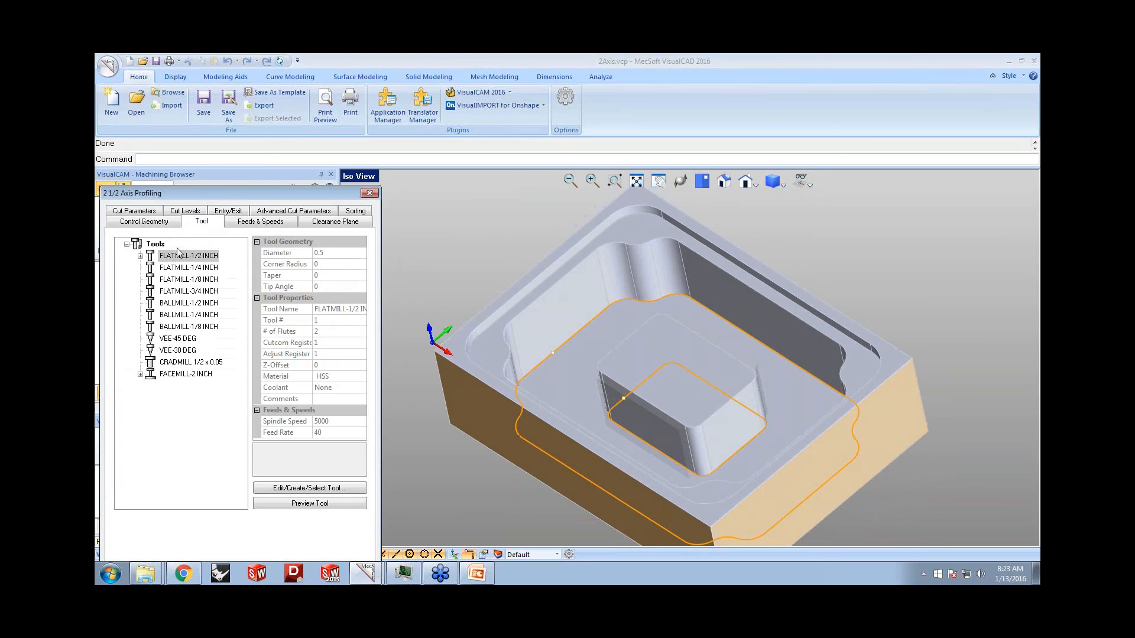
{"action": "left_click", "coordinate": [246, 224]}
{"action": "left_click", "coordinate": [319, 223]}
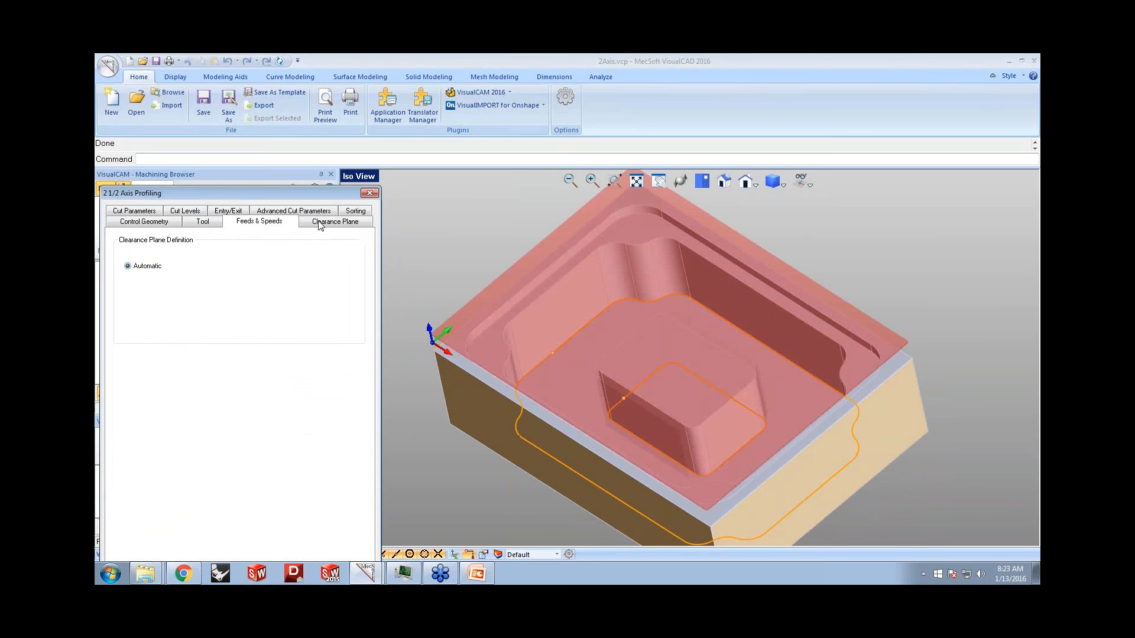
{"action": "left_click", "coordinate": [135, 211]}
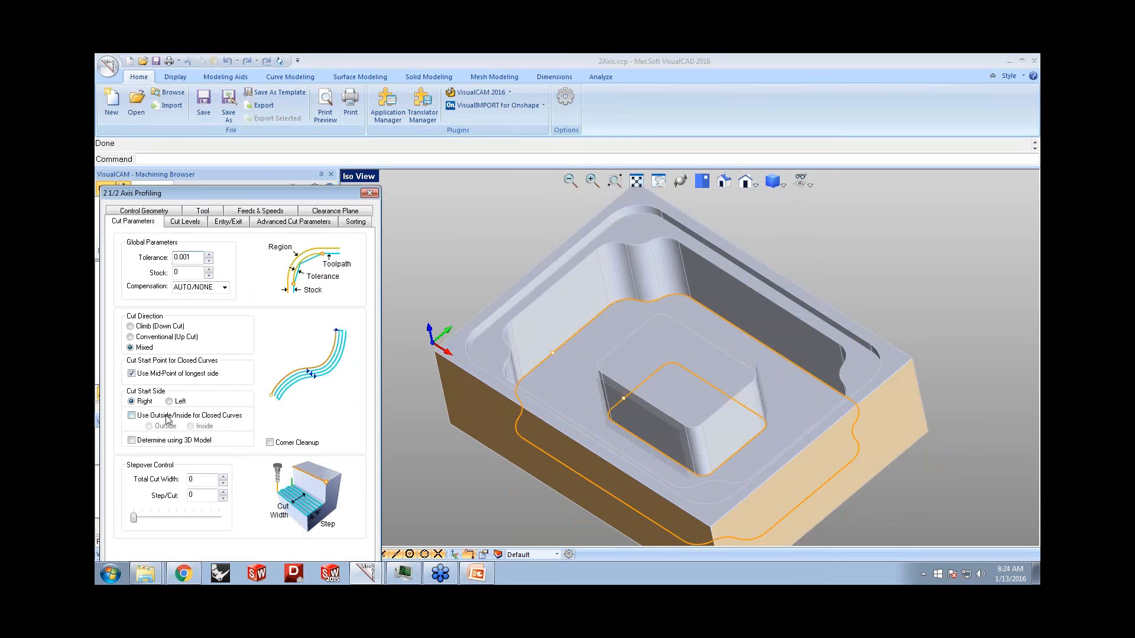
{"action": "left_click", "coordinate": [163, 440]}
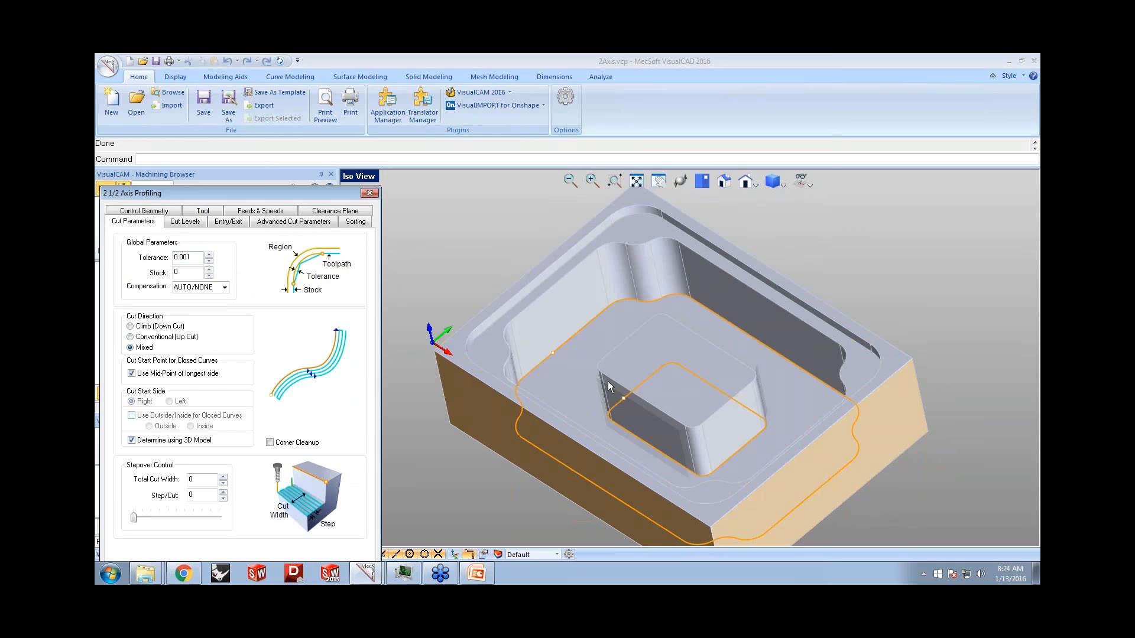
- Review the profiling cut levels and entry/exit motions, and generate the profiling toolpath
{"action": "left_click_drag", "start_coordinate": [274, 196], "coordinate": [288, 169]}
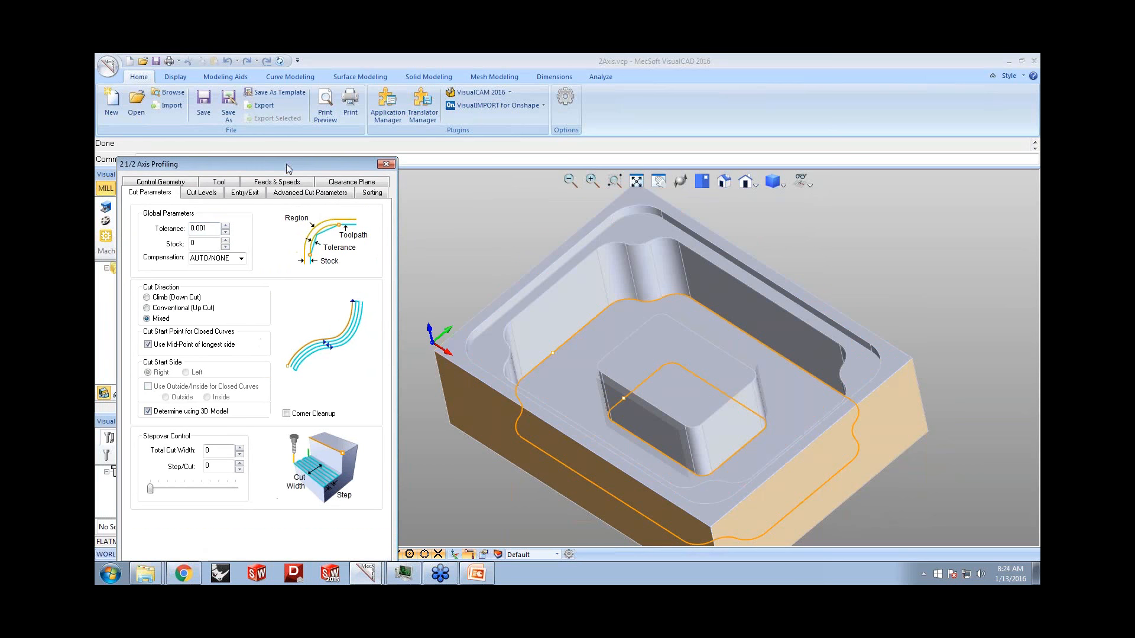
{"action": "left_click", "coordinate": [202, 194]}
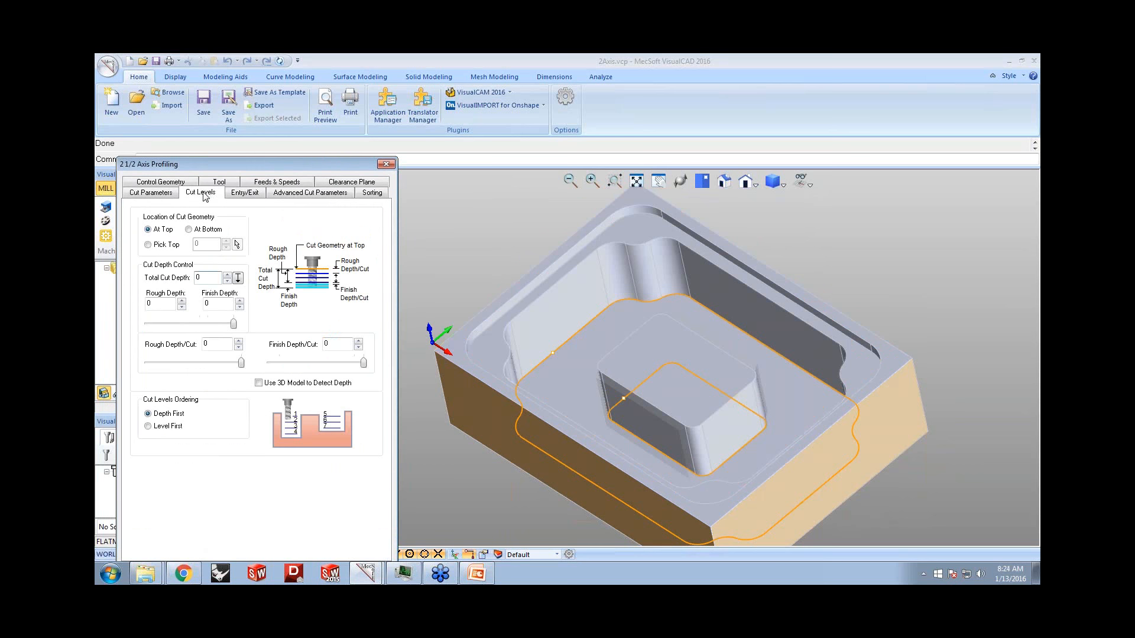
{"action": "left_click", "coordinate": [251, 194]}
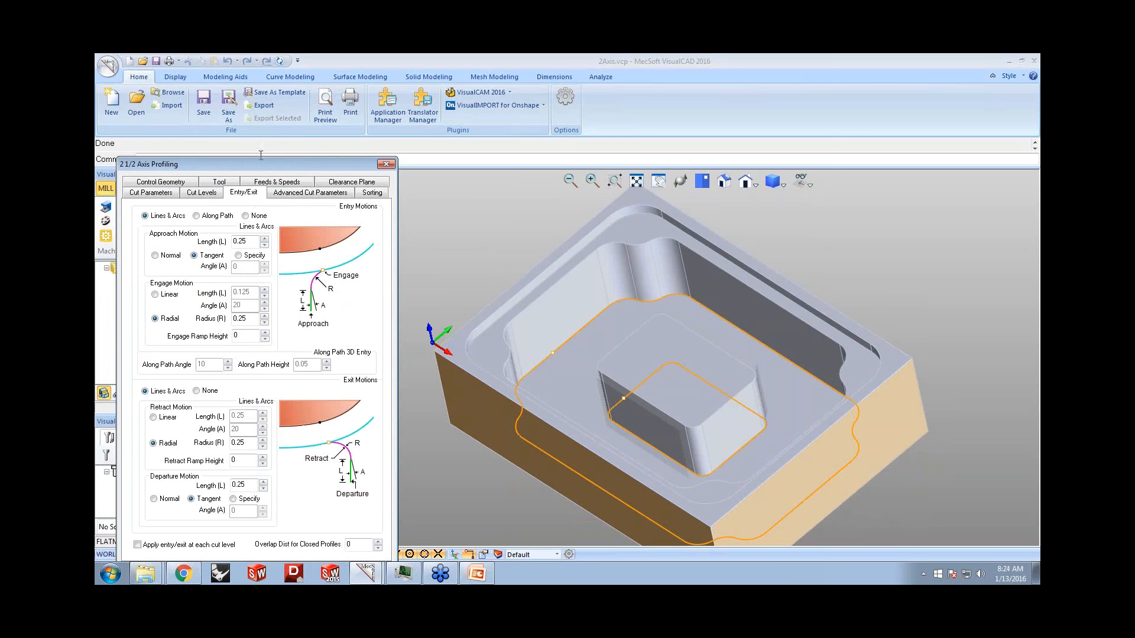
{"action": "left_click_drag", "start_coordinate": [254, 165], "coordinate": [274, 115]}
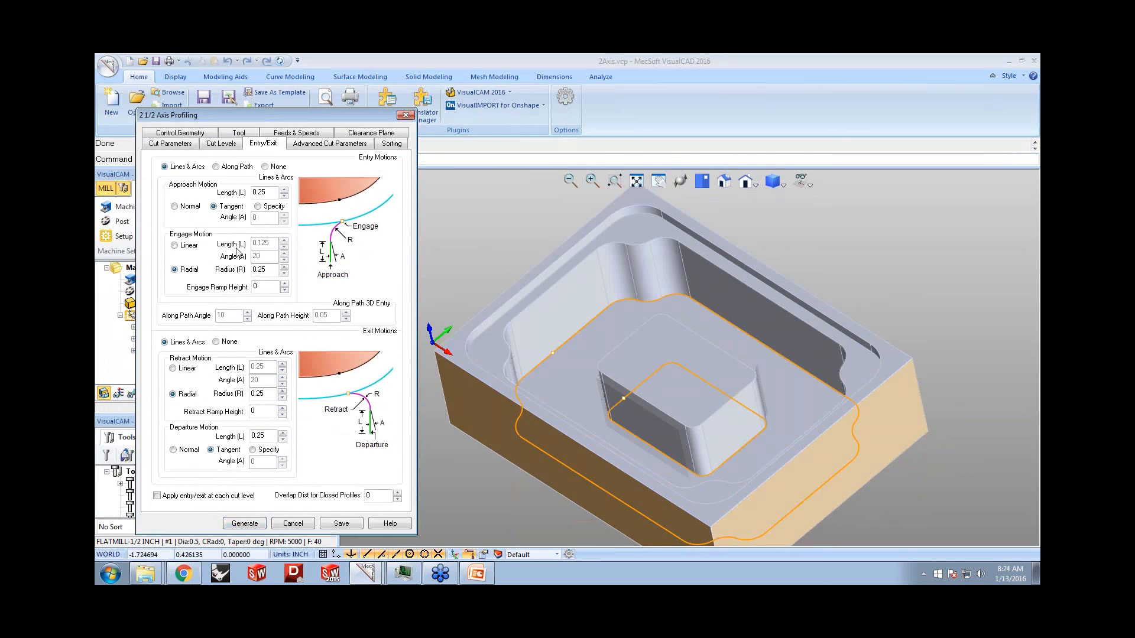
{"action": "left_click", "coordinate": [251, 523]}
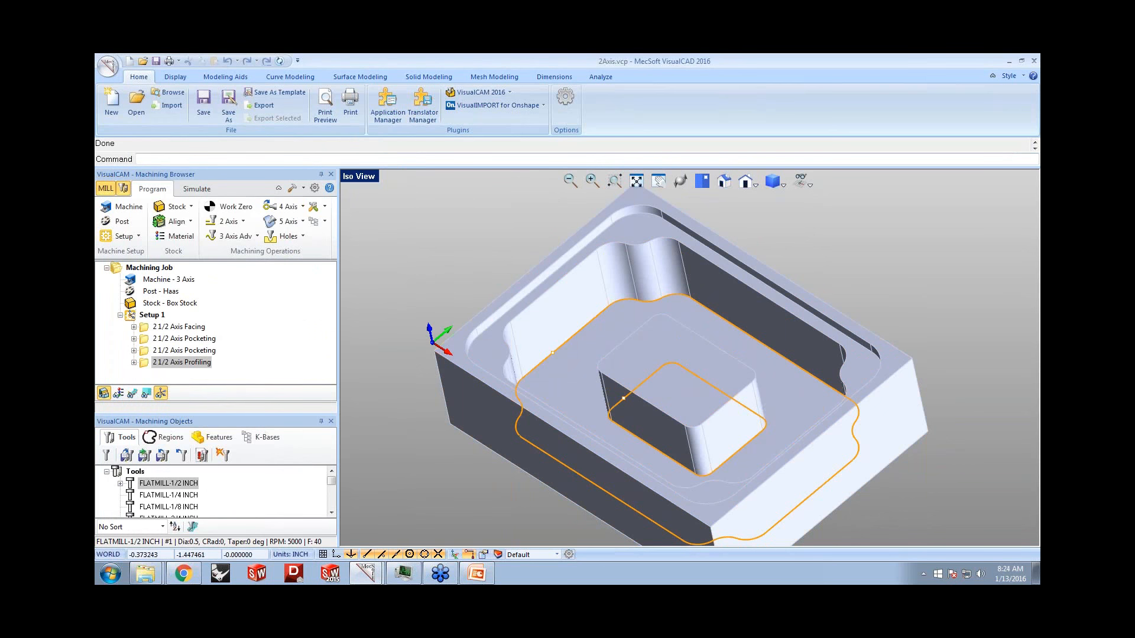
- Show the profiling toolpath on the model and inspect it along the pocket wall and around the island
{"action": "left_click", "coordinate": [132, 393]}
{"action": "middle_click_drag", "start_coordinate": [542, 386], "coordinate": [651, 414]}
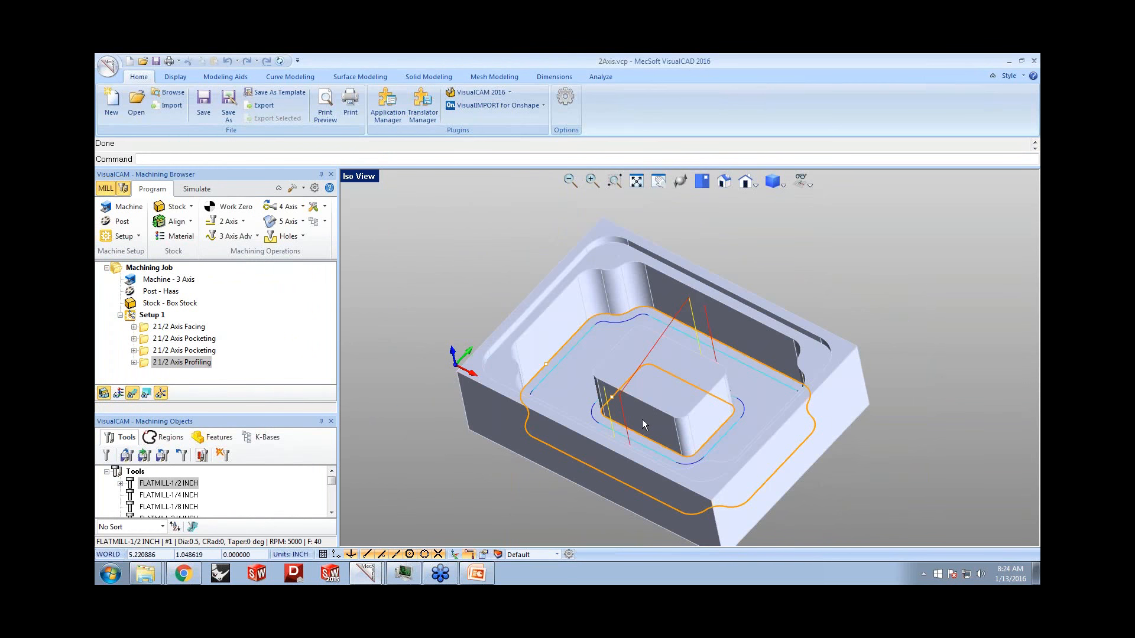
{"action": "middle_click_drag", "start_coordinate": [641, 413], "coordinate": [604, 404]}
{"action": "middle_click_drag", "start_coordinate": [662, 383], "coordinate": [663, 376]}
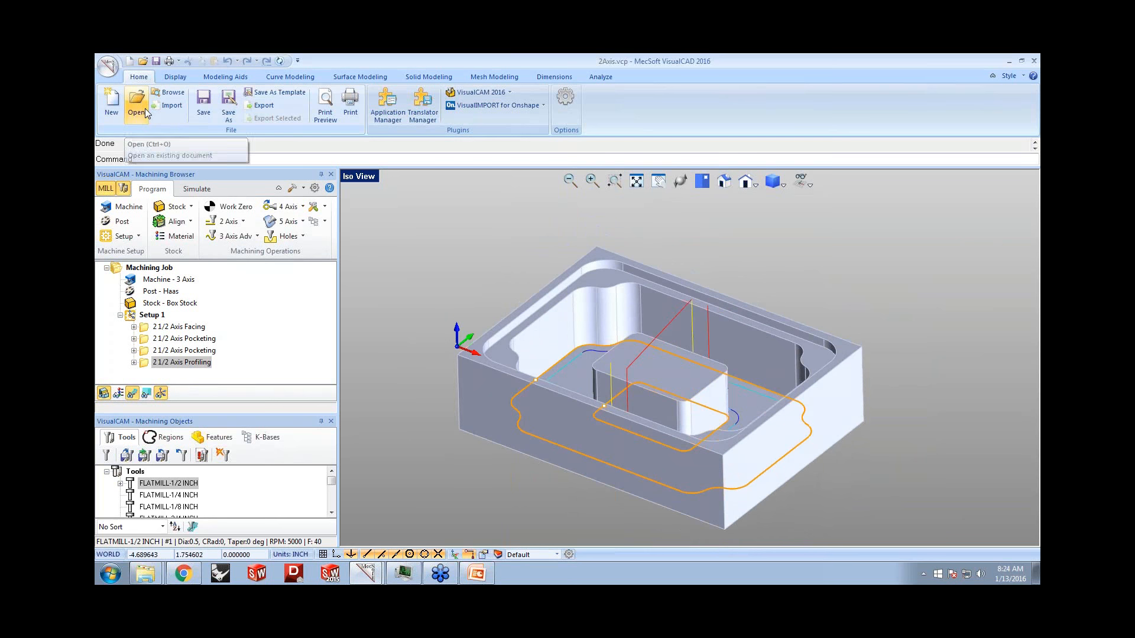
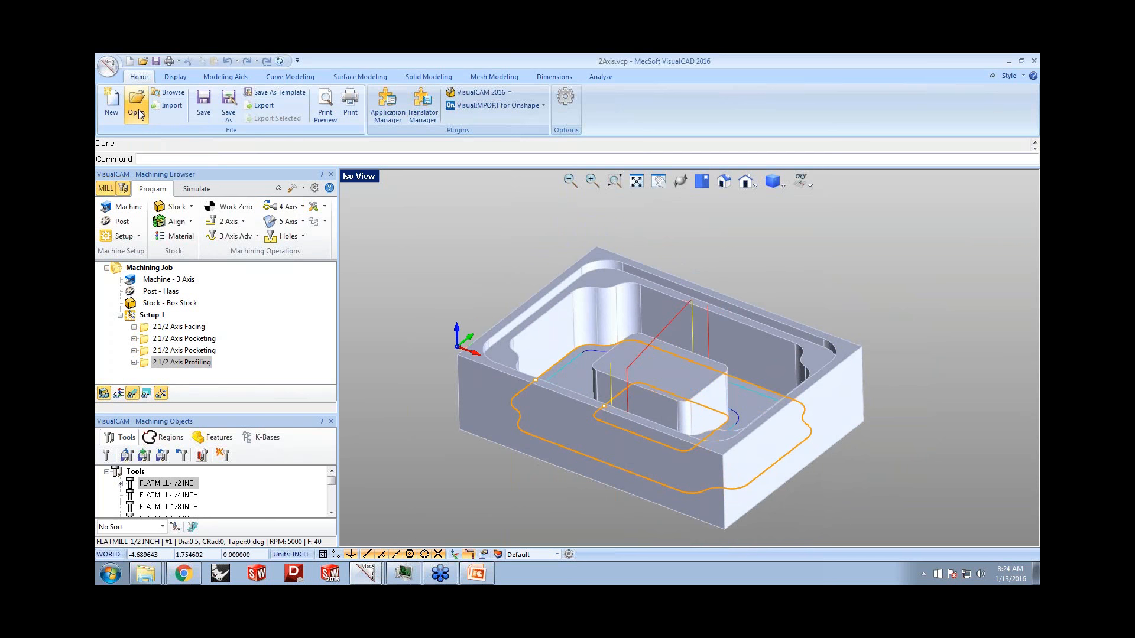
- Check the machining operations information for Setup 1, including each operation's tool, feed and machine time
{"action": "left_click", "coordinate": [150, 315]}
{"action": "right_click", "coordinate": [140, 317]}
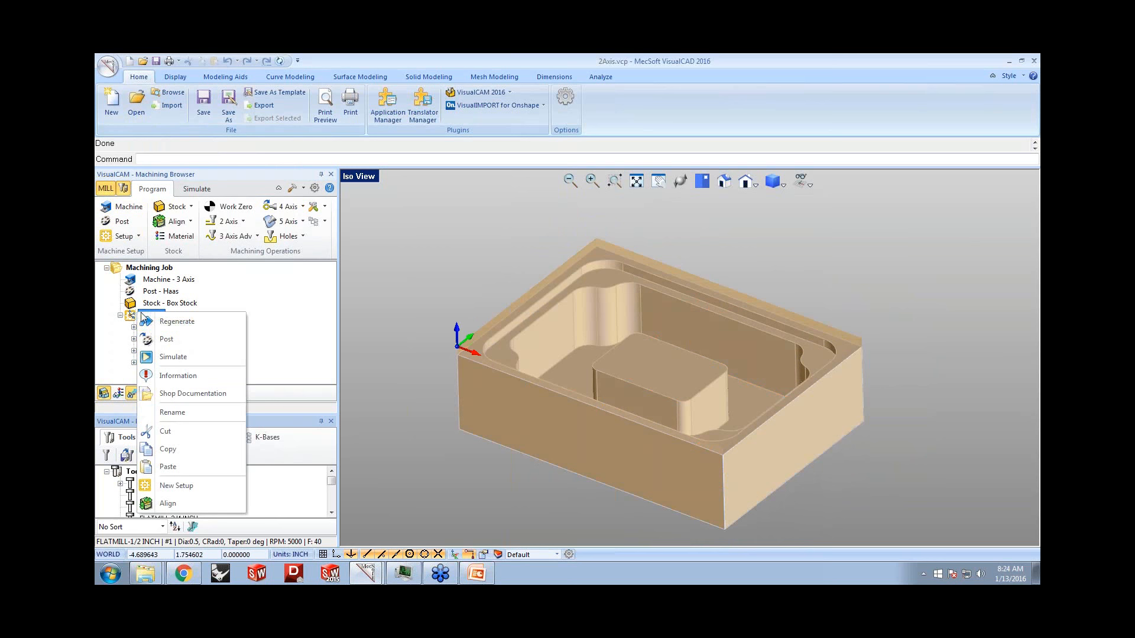
{"action": "left_click", "coordinate": [169, 377]}
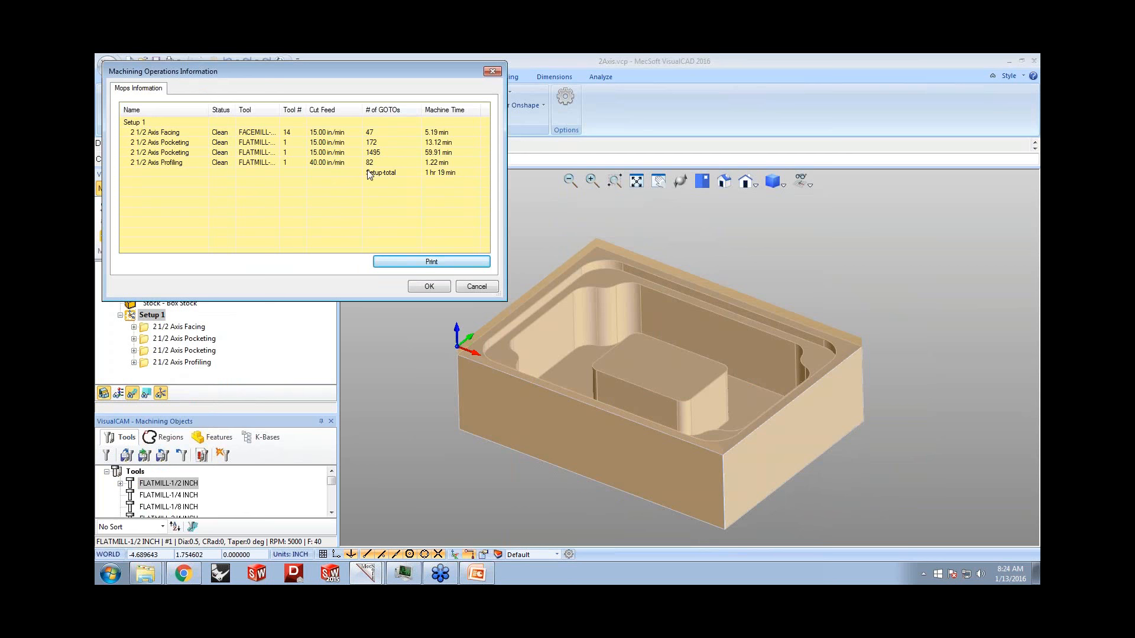
{"action": "left_click", "coordinate": [429, 287]}
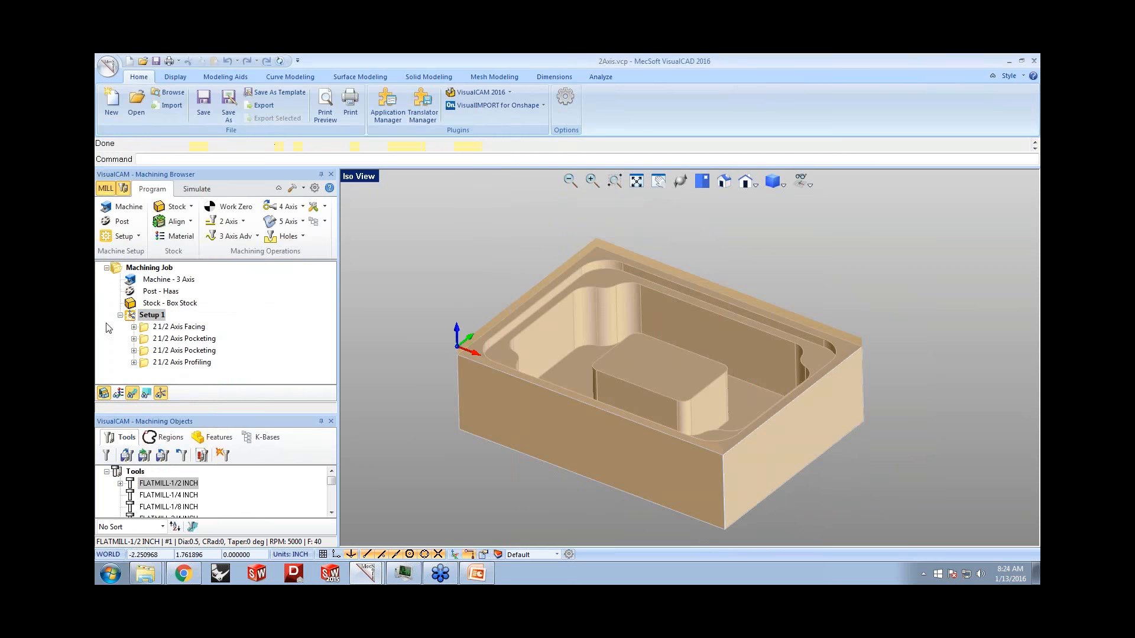
- Post-process Setup 1 with the Haas post to 2Axis_Setup 1.nc, then view and close the G-code
{"action": "right_click", "coordinate": [141, 317]}
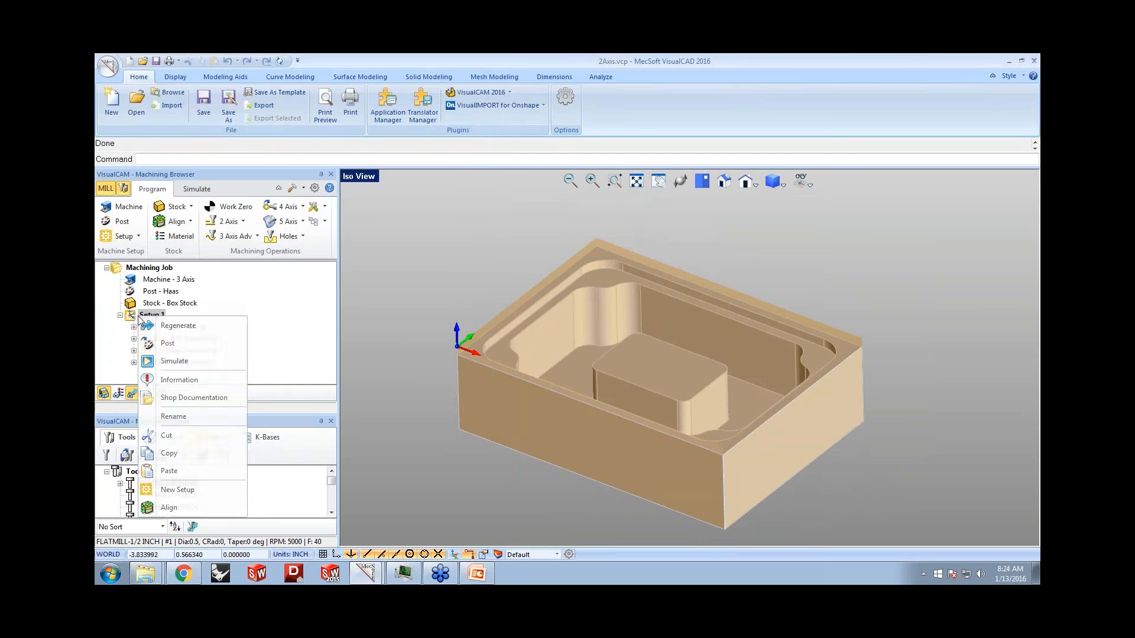
{"action": "left_click", "coordinate": [168, 344]}
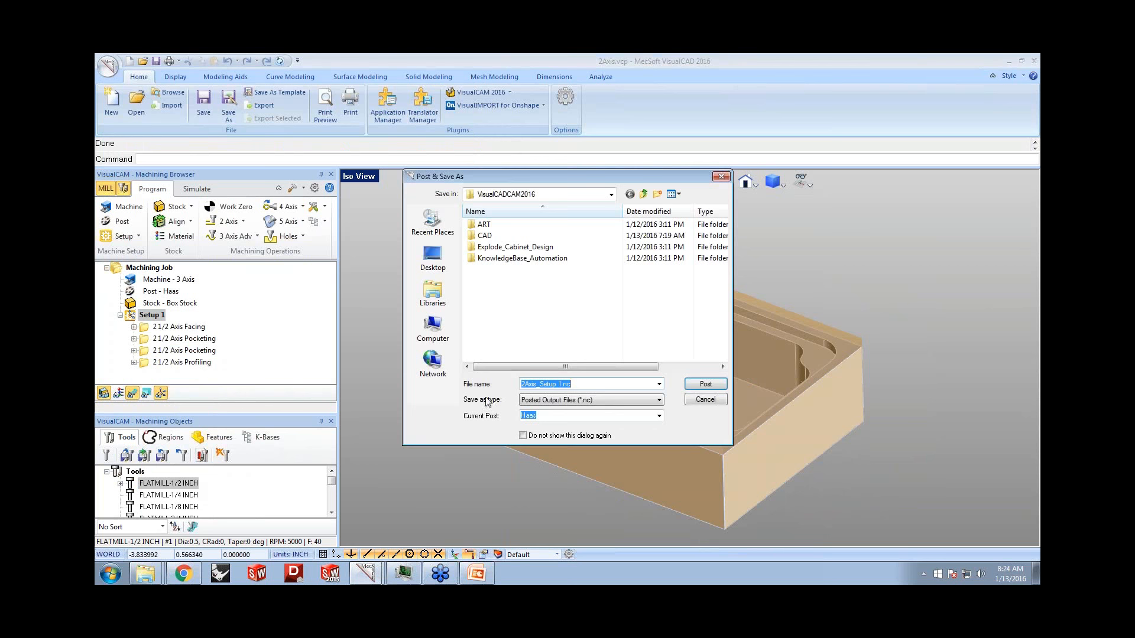
{"action": "left_click", "coordinate": [705, 385]}
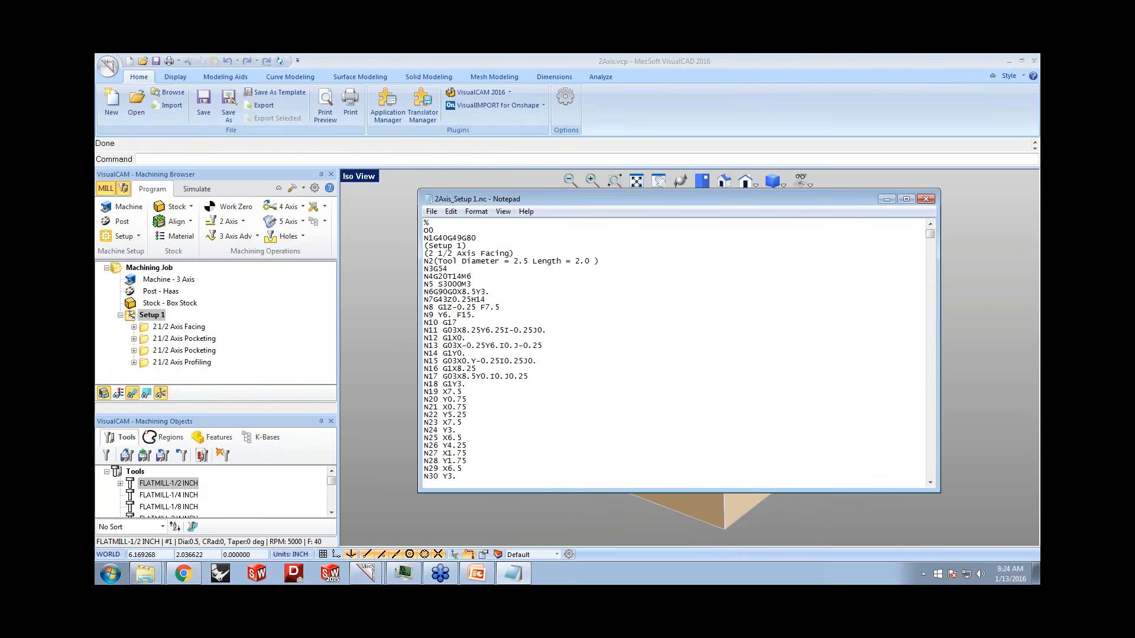
{"action": "left_click", "coordinate": [926, 200]}
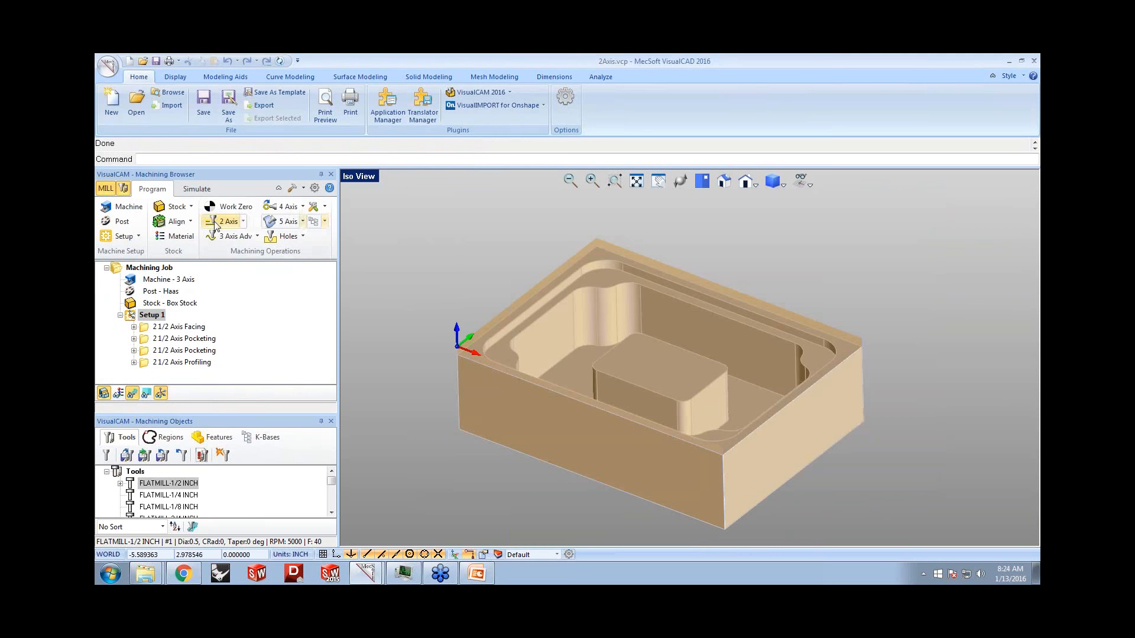
- Generate shop documentation for Setup 1 and save it as 2Axis.html
{"action": "right_click", "coordinate": [149, 314]}
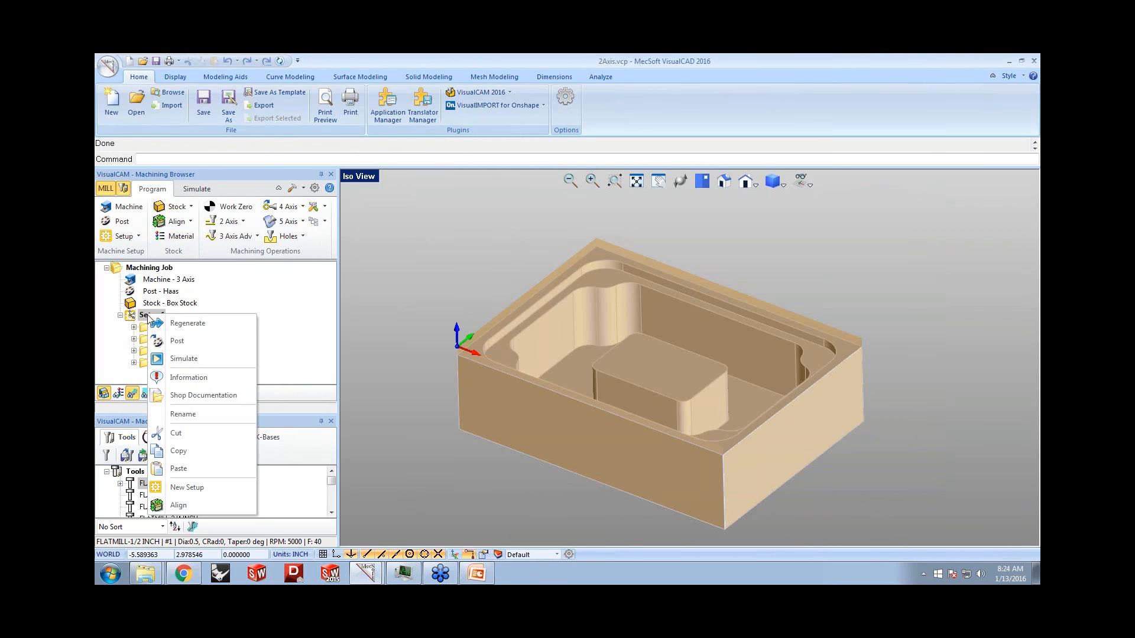
{"action": "left_click", "coordinate": [201, 395]}
{"action": "left_click", "coordinate": [653, 416]}
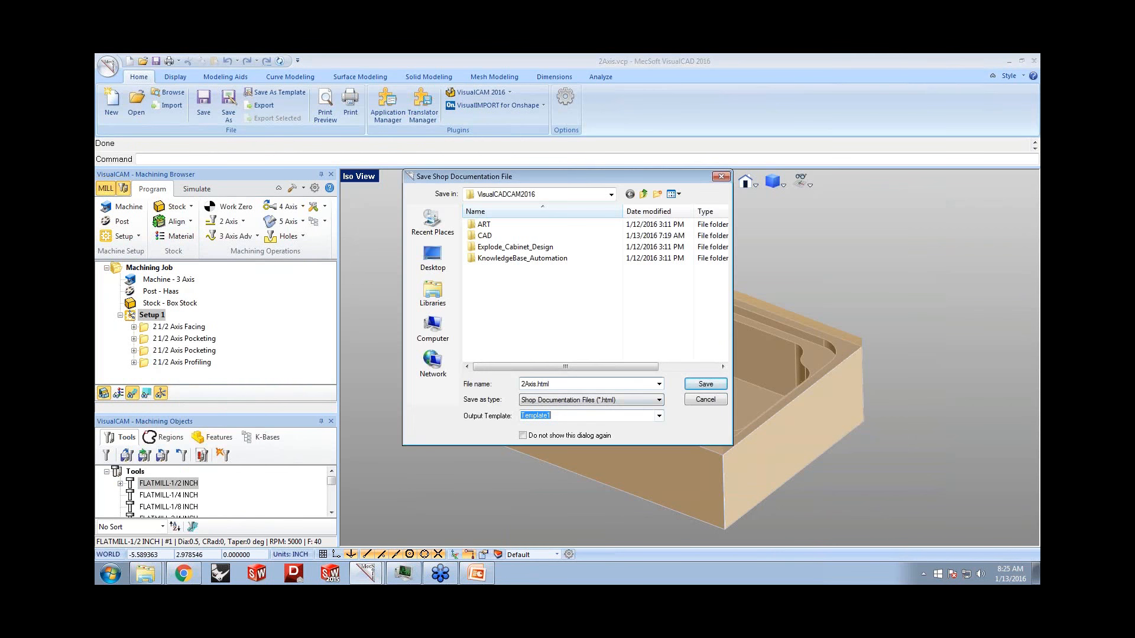
{"action": "left_click", "coordinate": [659, 416]}
{"action": "left_click", "coordinate": [650, 435]}
{"action": "left_click", "coordinate": [691, 387]}
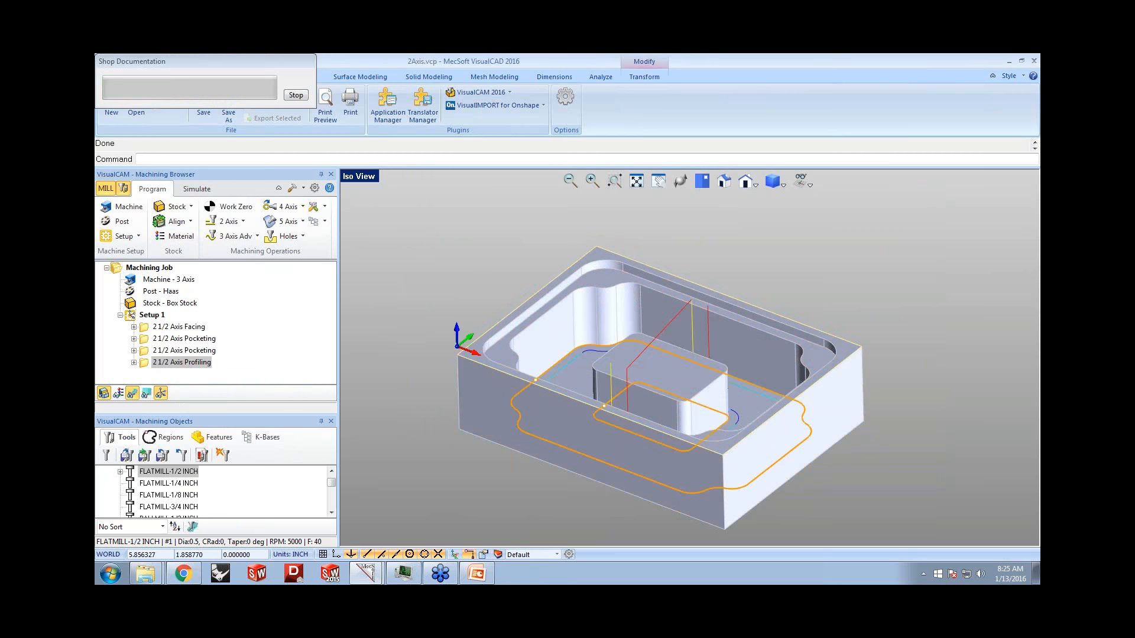
- Examine the setup sheet, tool list and operations list in the shop document, and return to VisualCAD
{"action": "scroll", "coordinate": [683, 377], "scroll_direction": "down", "scroll_amount": 1}
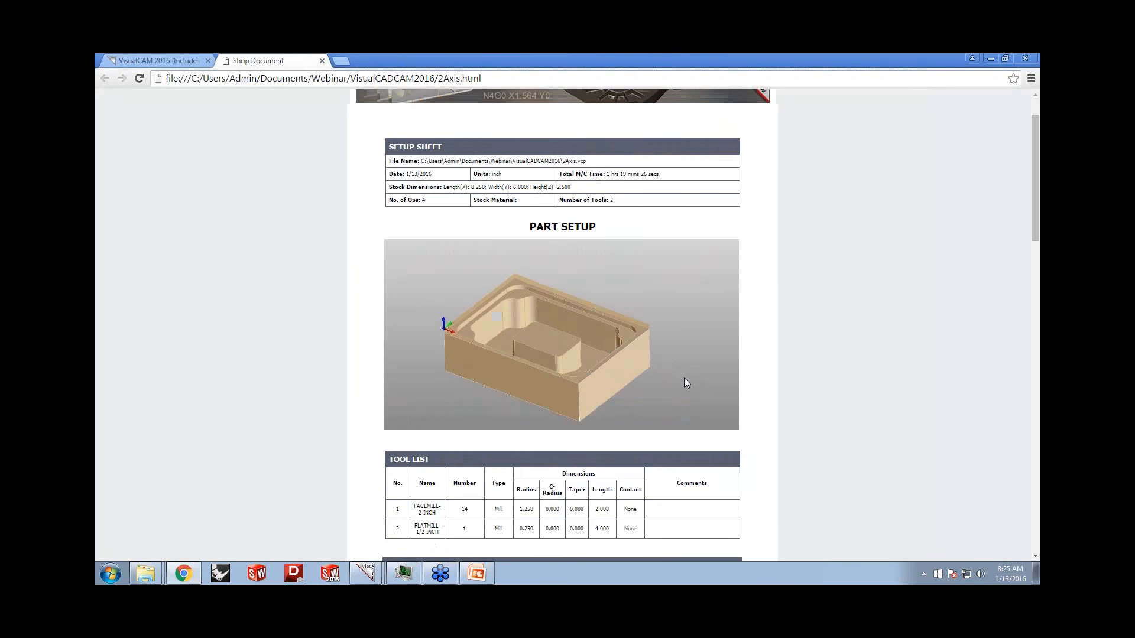
{"action": "scroll", "coordinate": [683, 379], "scroll_direction": "down", "scroll_amount": 2}
{"action": "scroll", "coordinate": [686, 383], "scroll_direction": "down", "scroll_amount": 3}
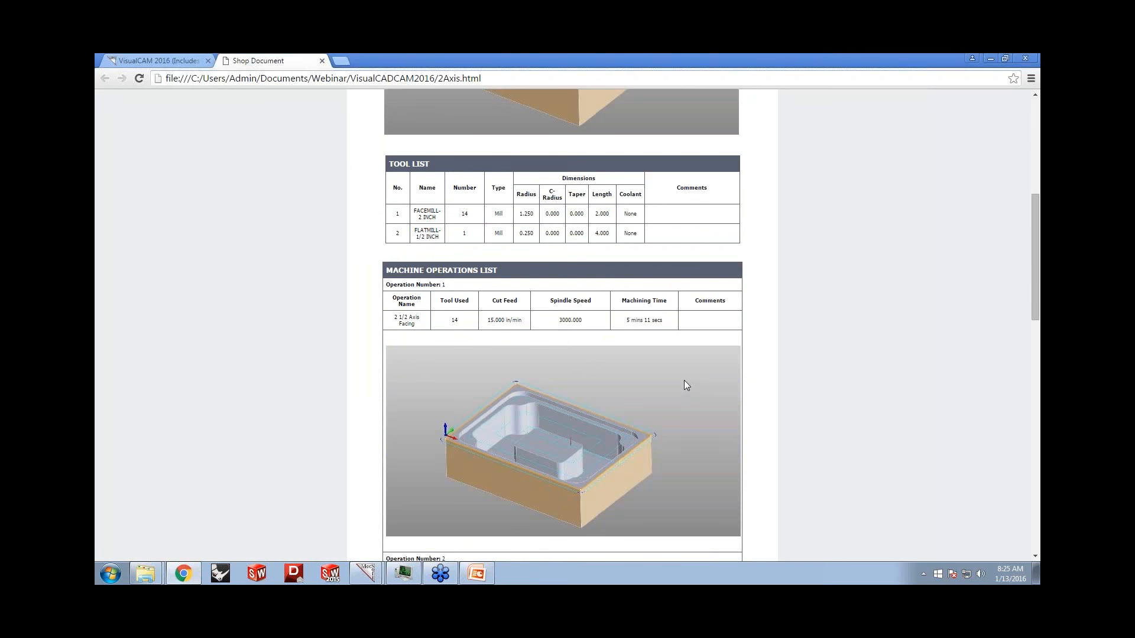
{"action": "scroll", "coordinate": [686, 384], "scroll_direction": "down", "scroll_amount": 3}
{"action": "scroll", "coordinate": [685, 384], "scroll_direction": "down", "scroll_amount": 10}
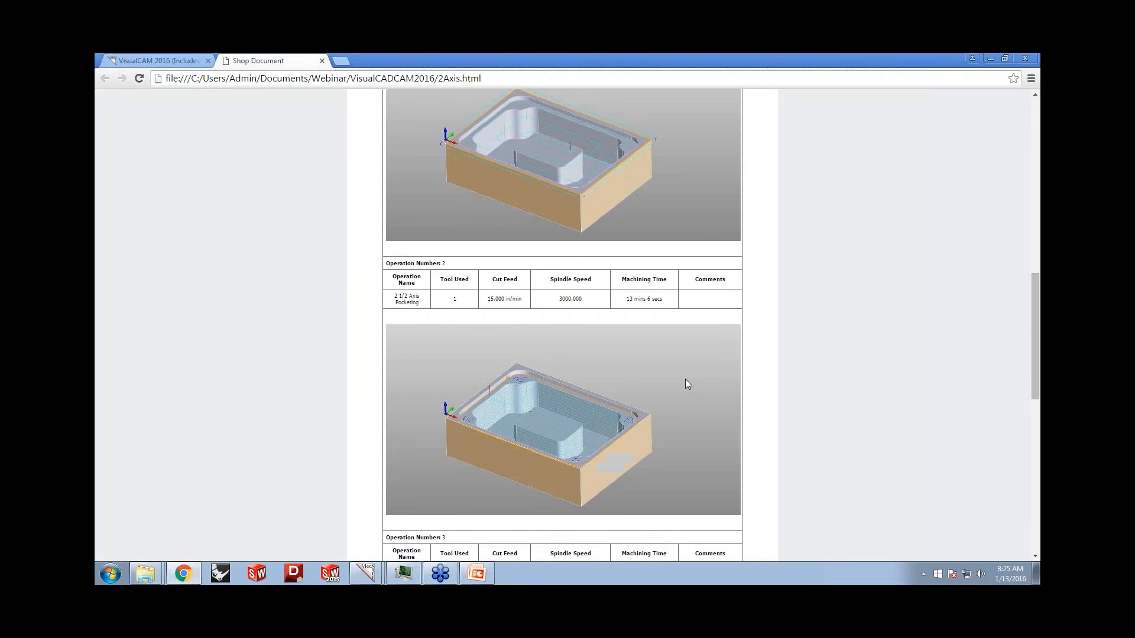
{"action": "scroll", "coordinate": [687, 384], "scroll_direction": "down", "scroll_amount": 1}
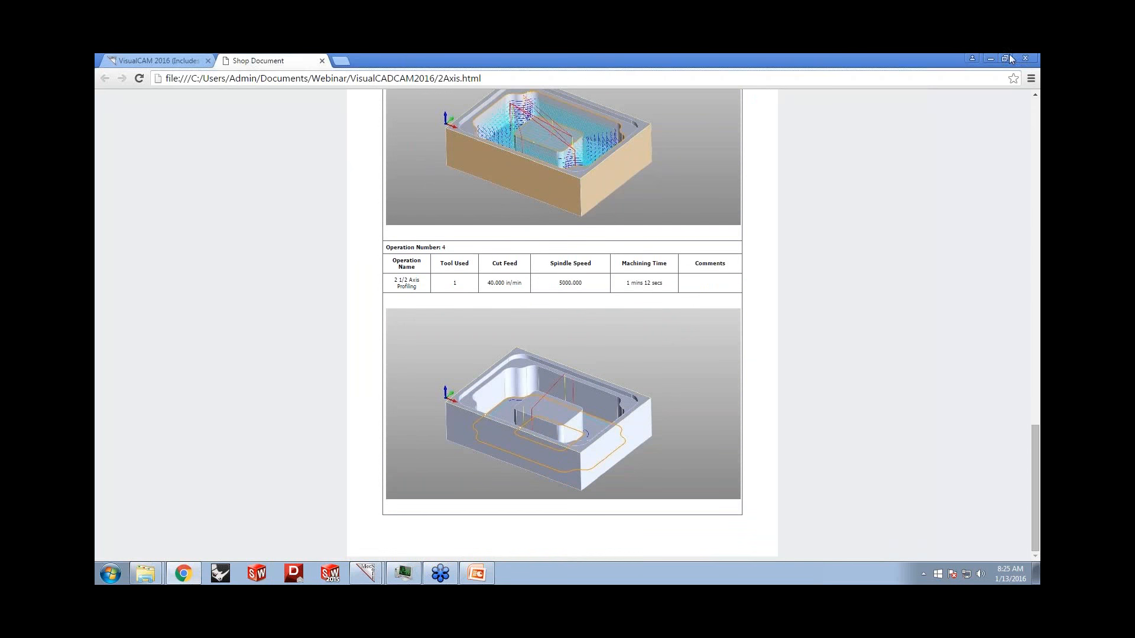
{"action": "left_click", "coordinate": [990, 59]}
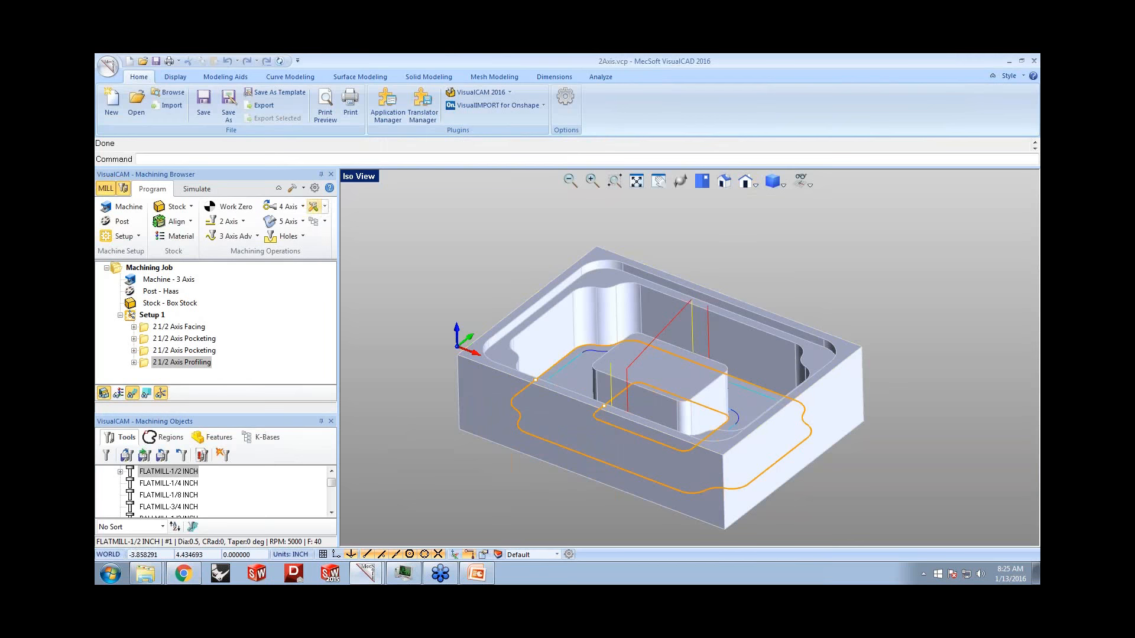
- Open the part file HSPocketing.vcp from the VisualCADCAM2016 folder
{"action": "left_click", "coordinate": [139, 107]}
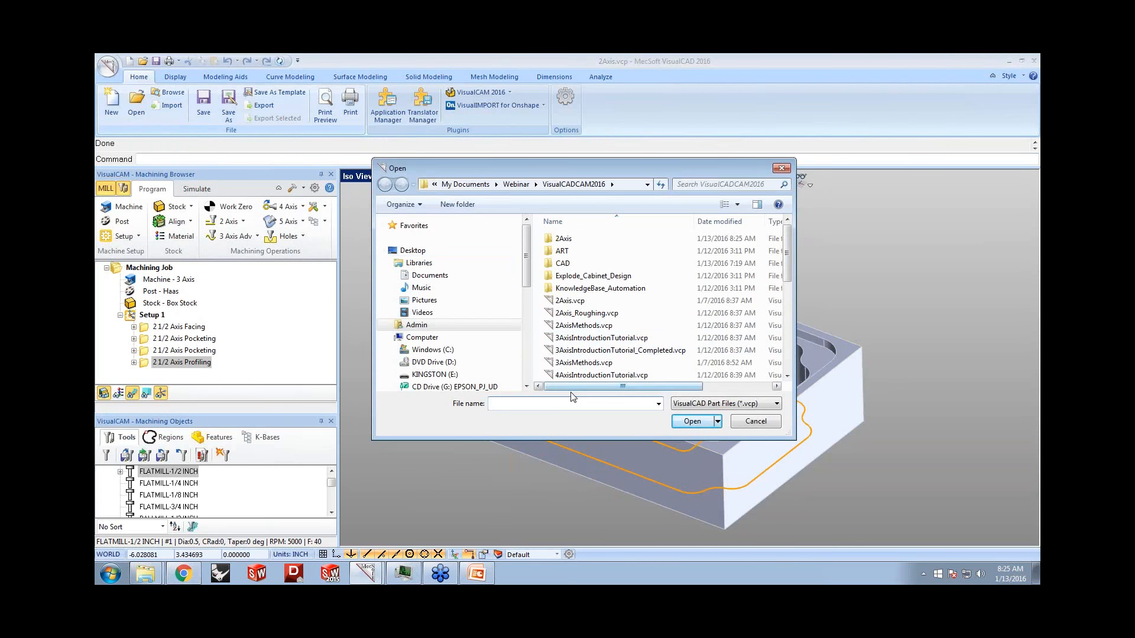
{"action": "type", "text": "h"}
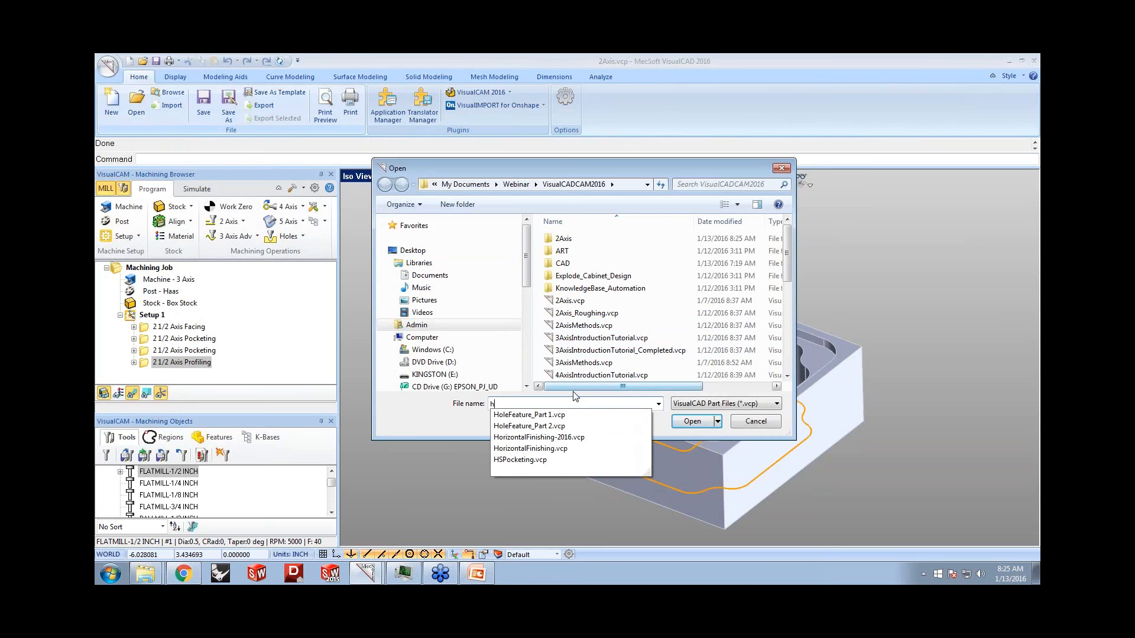
{"action": "left_click", "coordinate": [567, 451]}
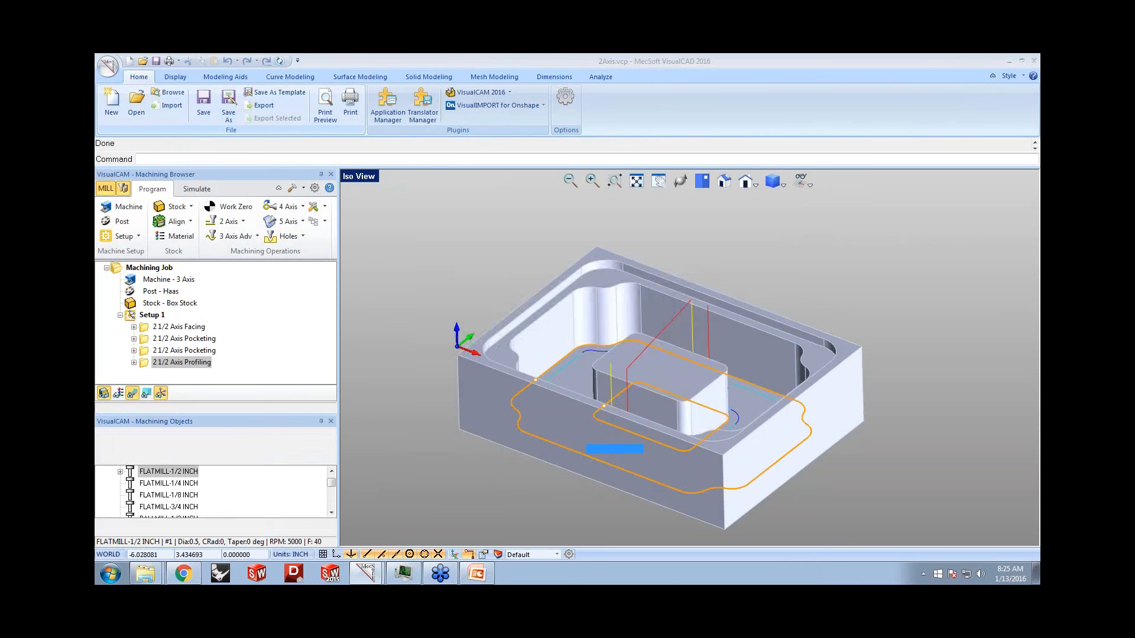
{"action": "left_click", "coordinate": [618, 340]}
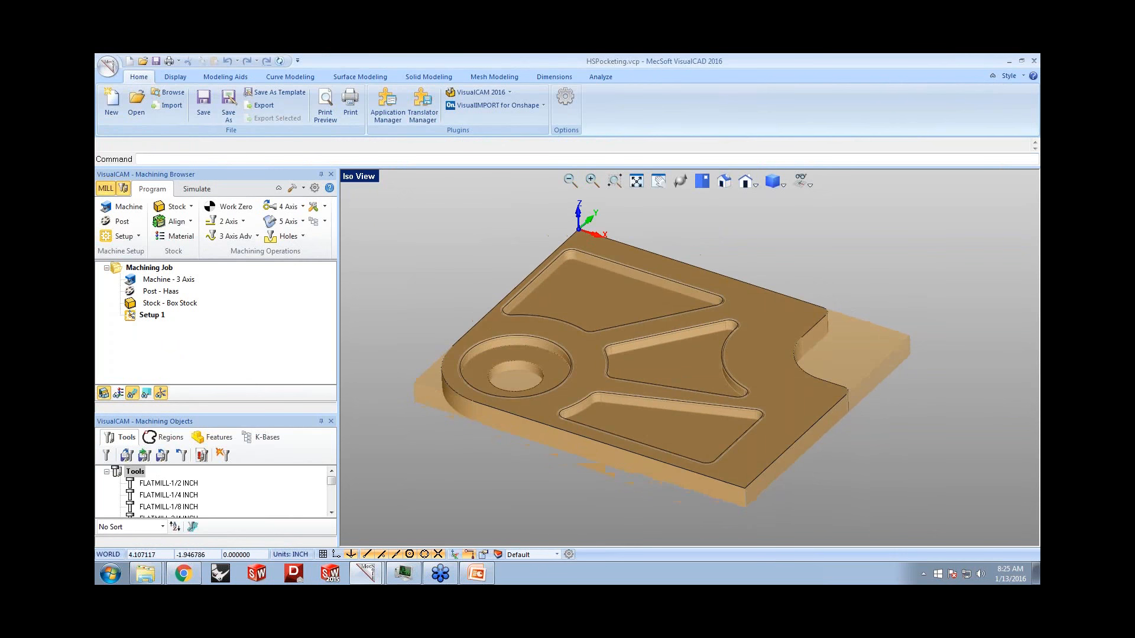
- Create a 2 1/2 Axis High Speed Pocketing operation with the three angular pocket floors as flat area part regions
{"action": "left_click", "coordinate": [243, 222]}
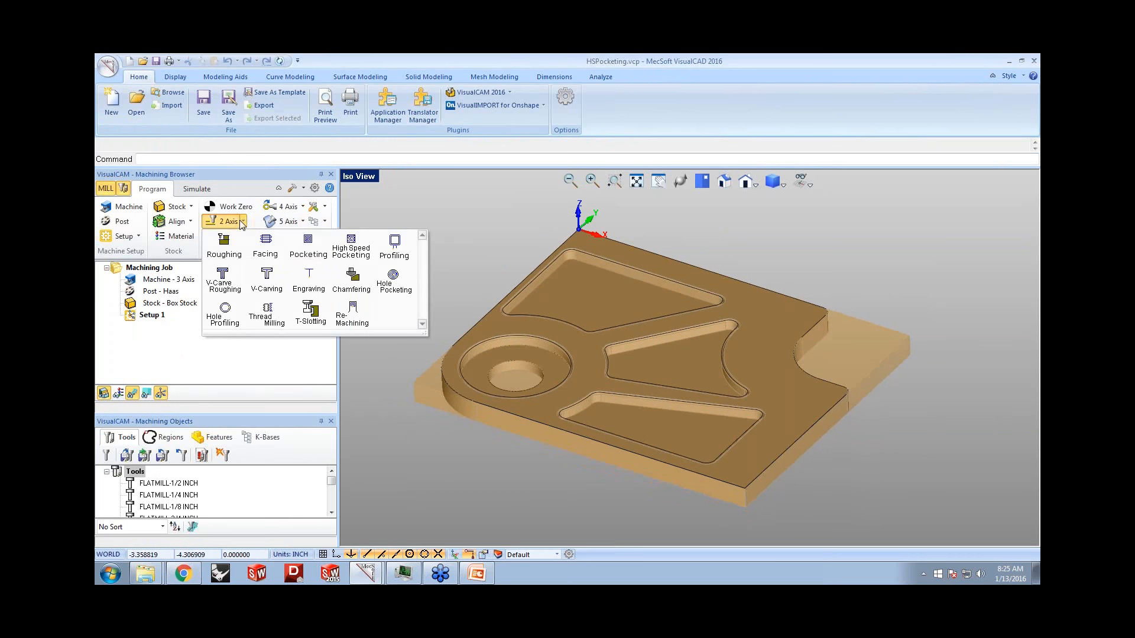
{"action": "left_click", "coordinate": [357, 253]}
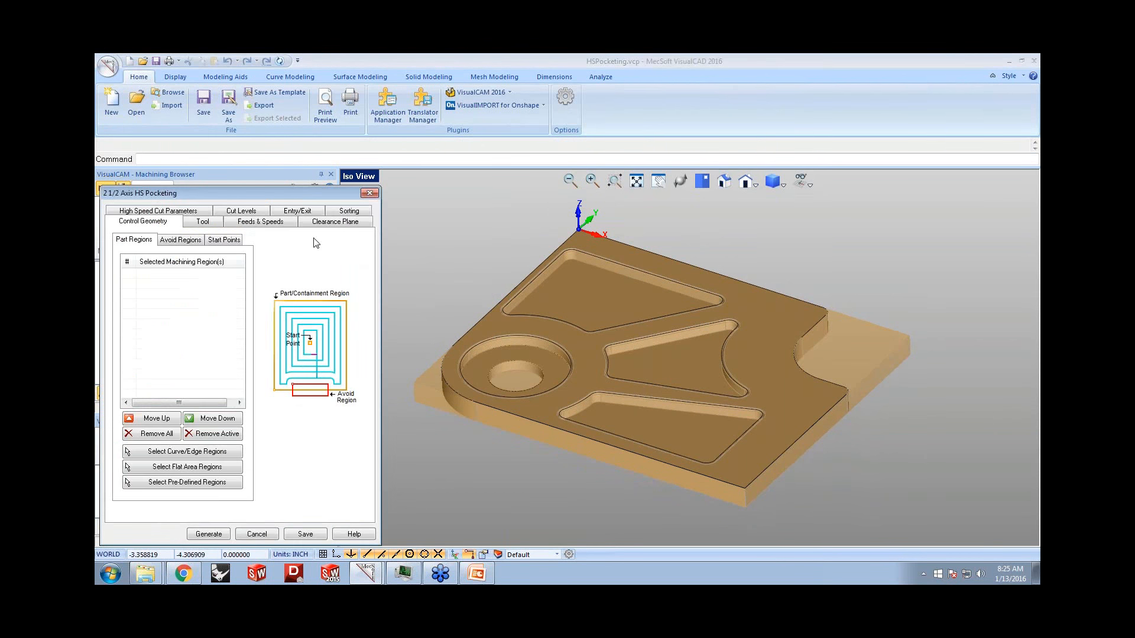
{"action": "left_click", "coordinate": [203, 468]}
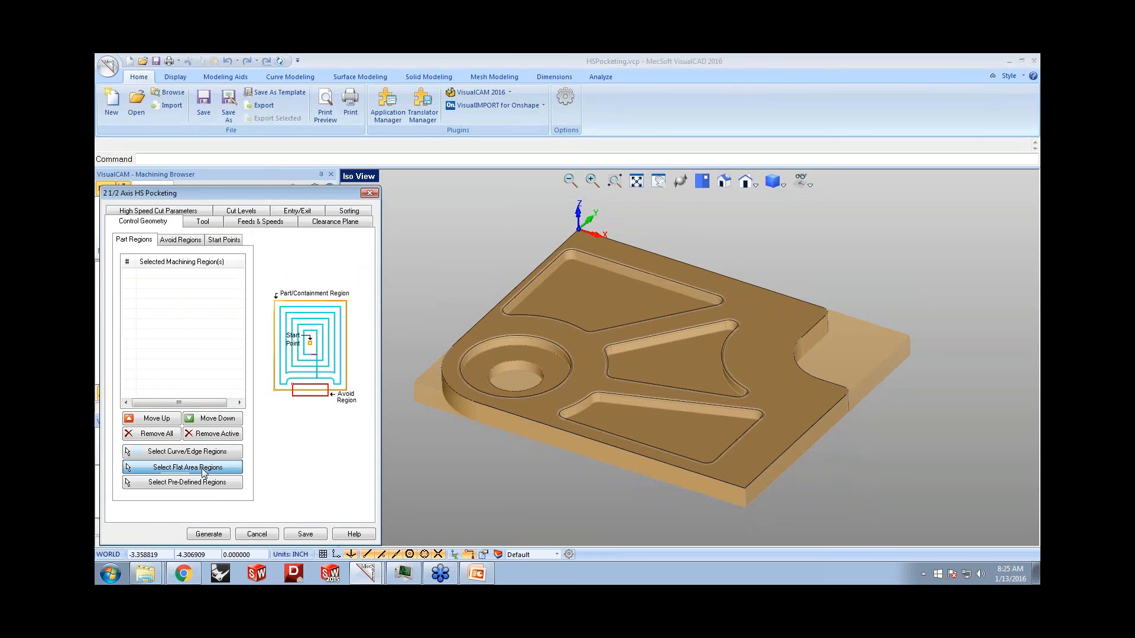
{"action": "left_click", "coordinate": [580, 315]}
{"action": "left_click", "coordinate": [681, 380]}
{"action": "left_click", "coordinate": [669, 421]}
{"action": "key", "text": "Return"}
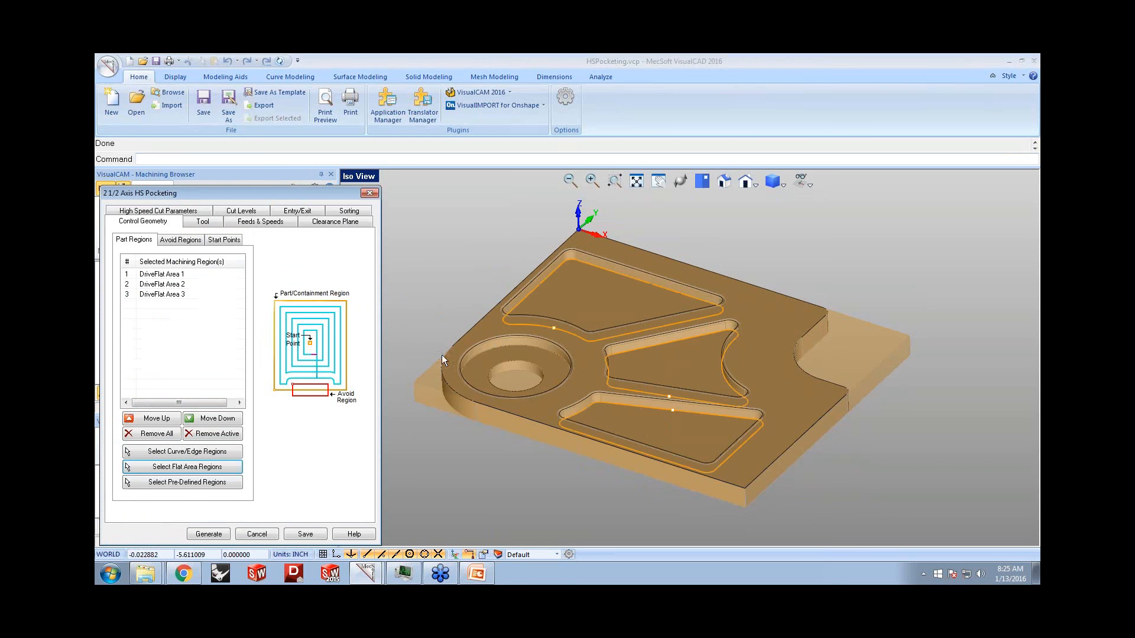
- Review the high speed pocketing tool, feeds, cut parameters and cut levels, and generate and inspect the toolpath in the three pockets
{"action": "left_click", "coordinate": [196, 222]}
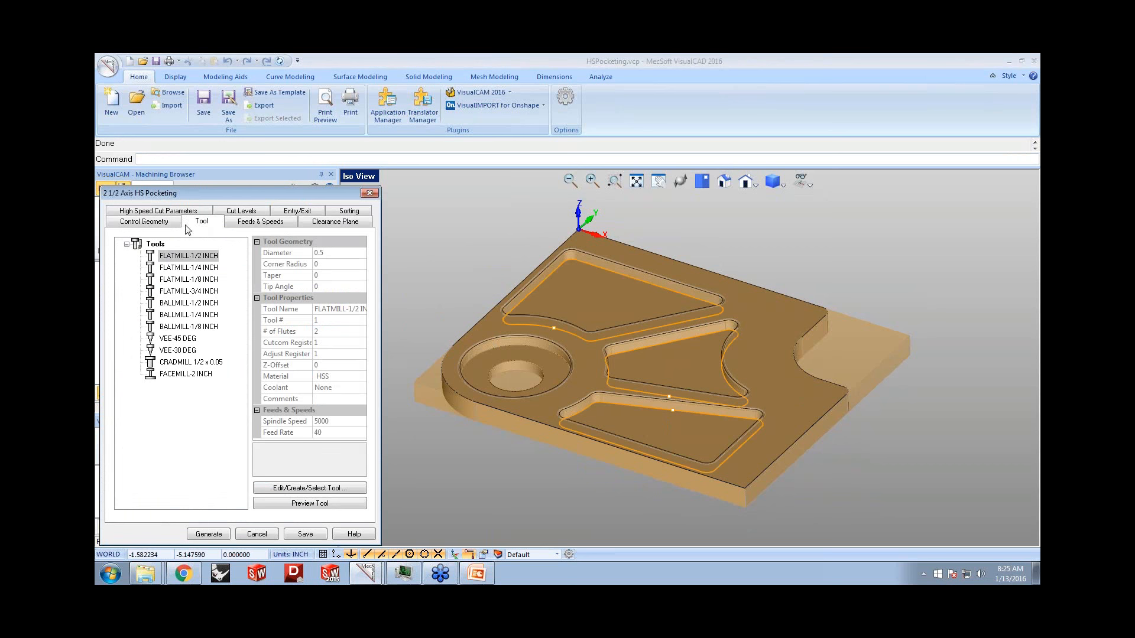
{"action": "left_click", "coordinate": [259, 223]}
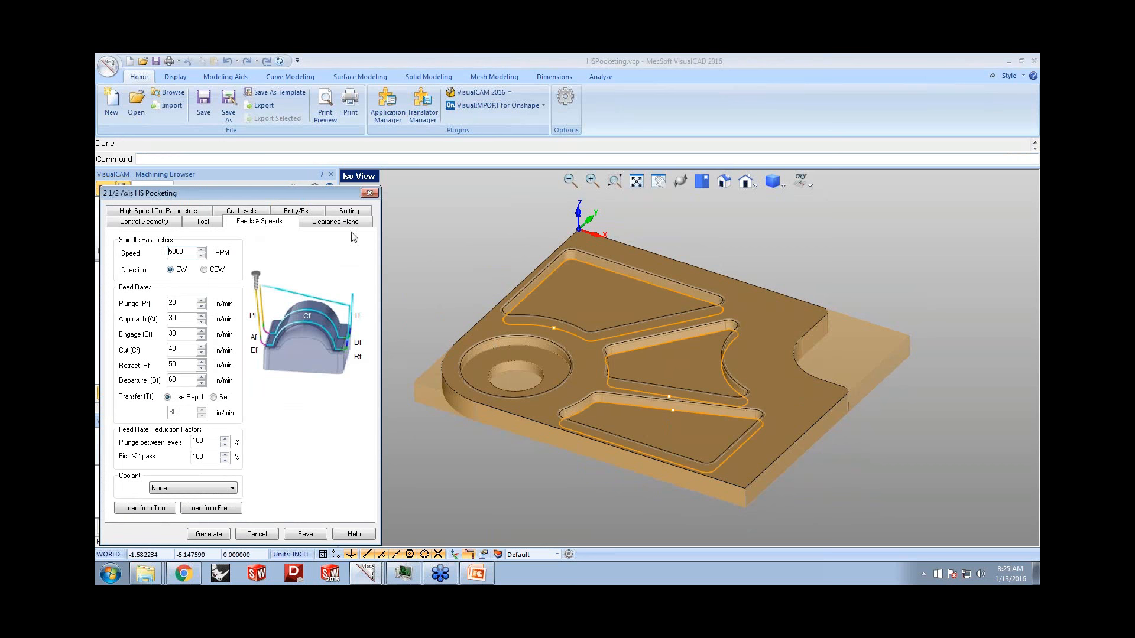
{"action": "left_click", "coordinate": [186, 214]}
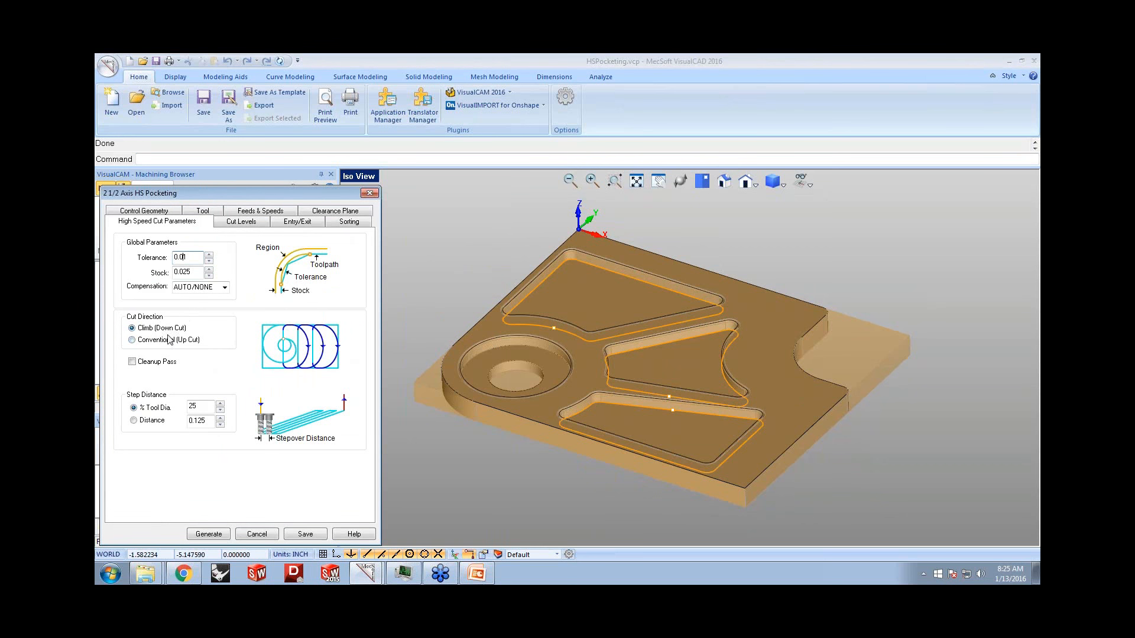
{"action": "left_click", "coordinate": [229, 223]}
{"action": "left_click", "coordinate": [219, 534]}
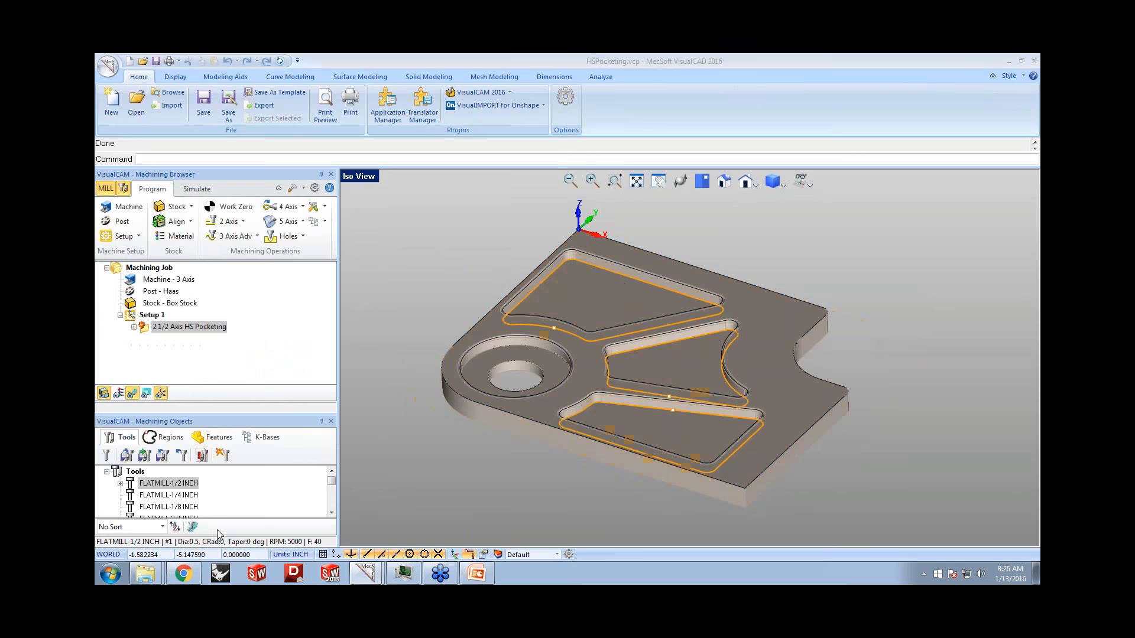
{"action": "scroll", "coordinate": [634, 298], "scroll_direction": "up", "scroll_amount": 3}
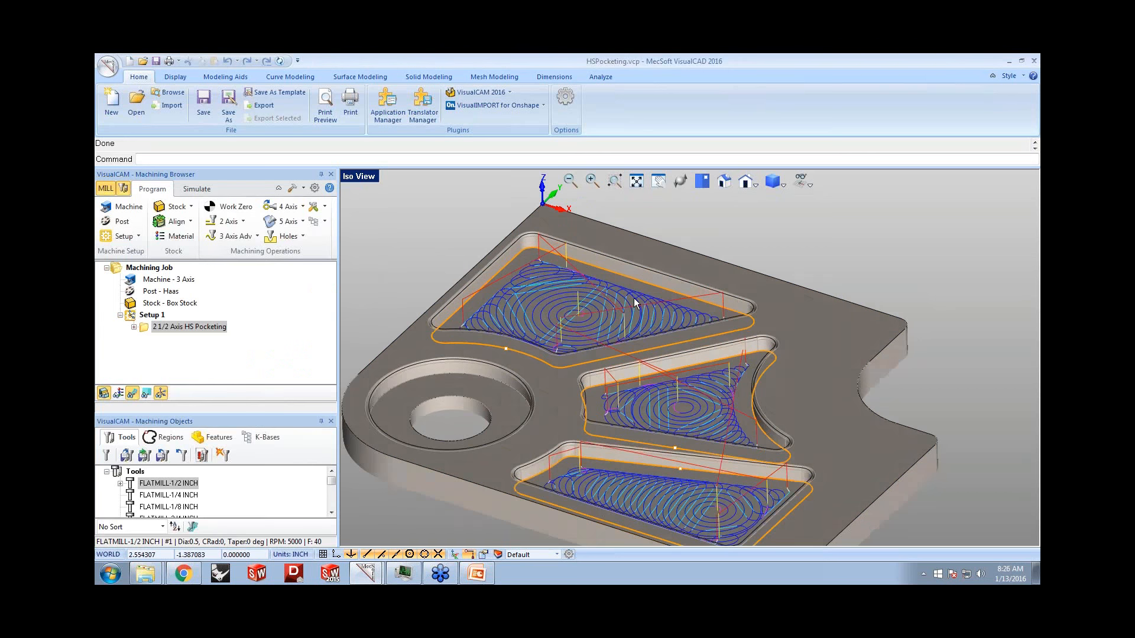
{"action": "scroll", "coordinate": [588, 298], "scroll_direction": "up", "scroll_amount": 1}
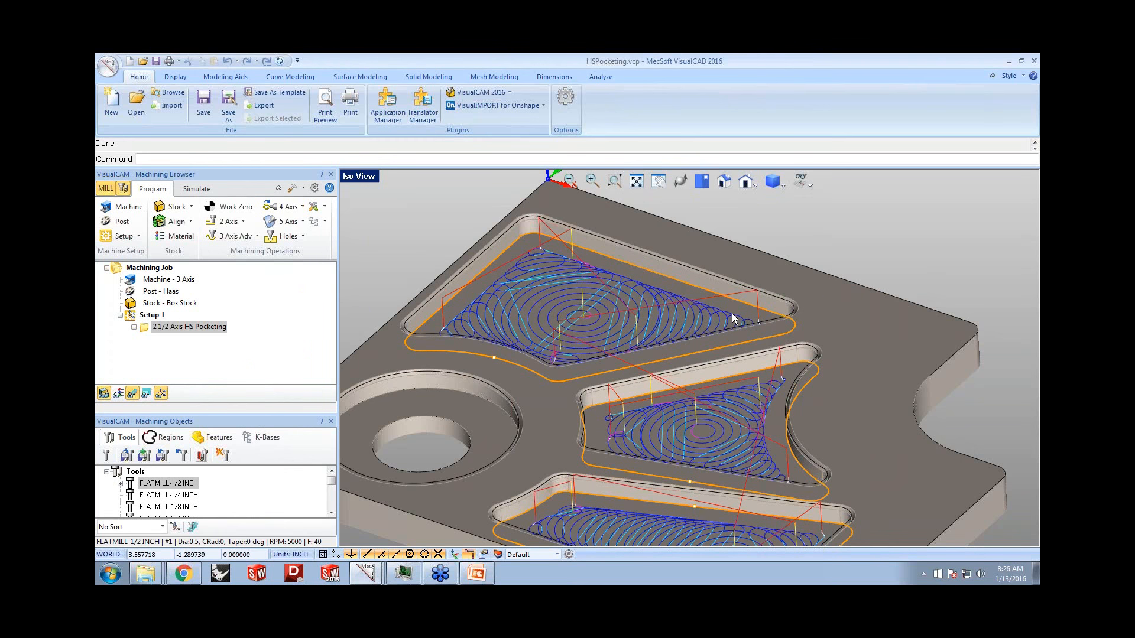
{"action": "middle_click_drag", "start_coordinate": [668, 268], "coordinate": [624, 323]}
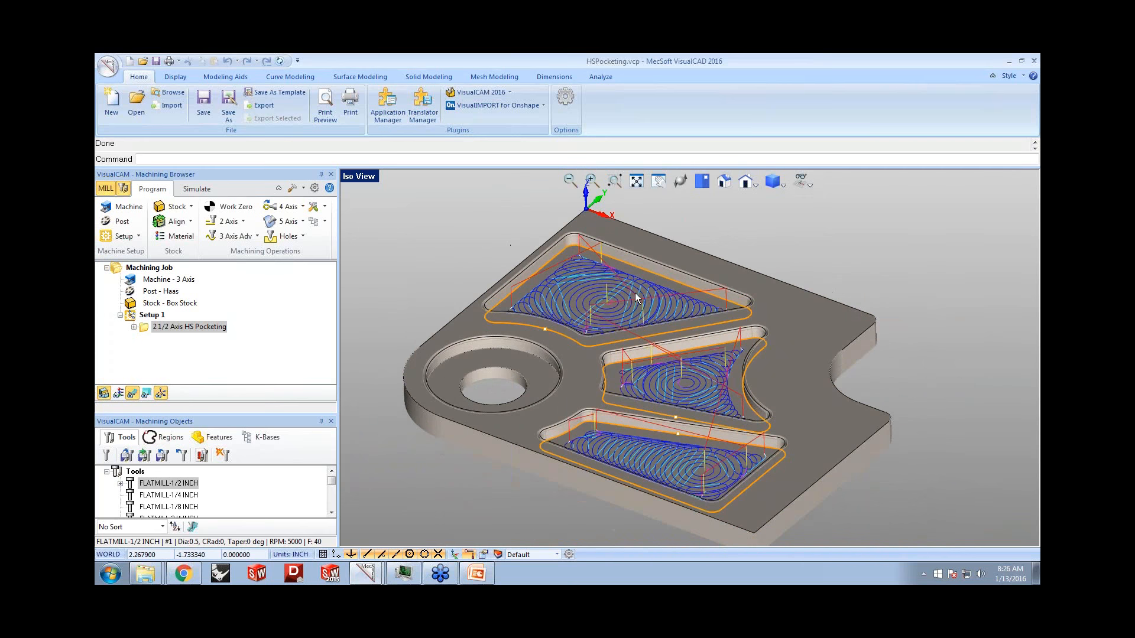
{"action": "mouse_move", "coordinate": [642, 310]}
{"action": "middle_mouse_down"}
{"action": "mouse_move", "coordinate": [642, 326]}
{"action": "mouse_move", "coordinate": [638, 304]}
{"action": "middle_mouse_up"}
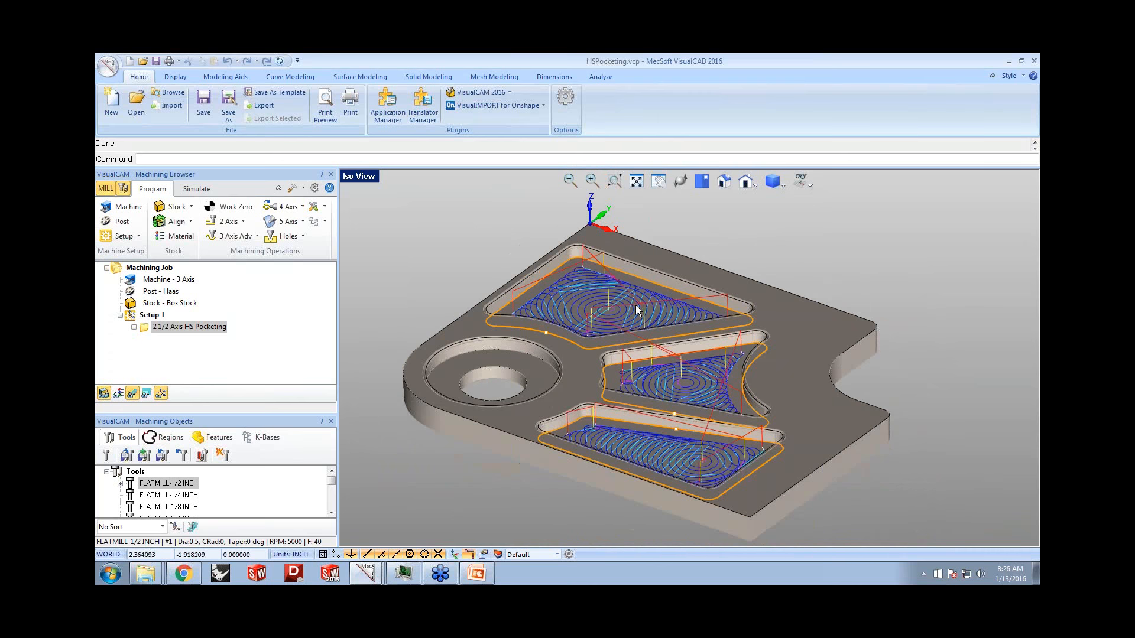
- Open the part file HoleFeature_Part 1.vcp from the VisualCADCAM2016 folder
{"action": "left_click", "coordinate": [137, 112]}
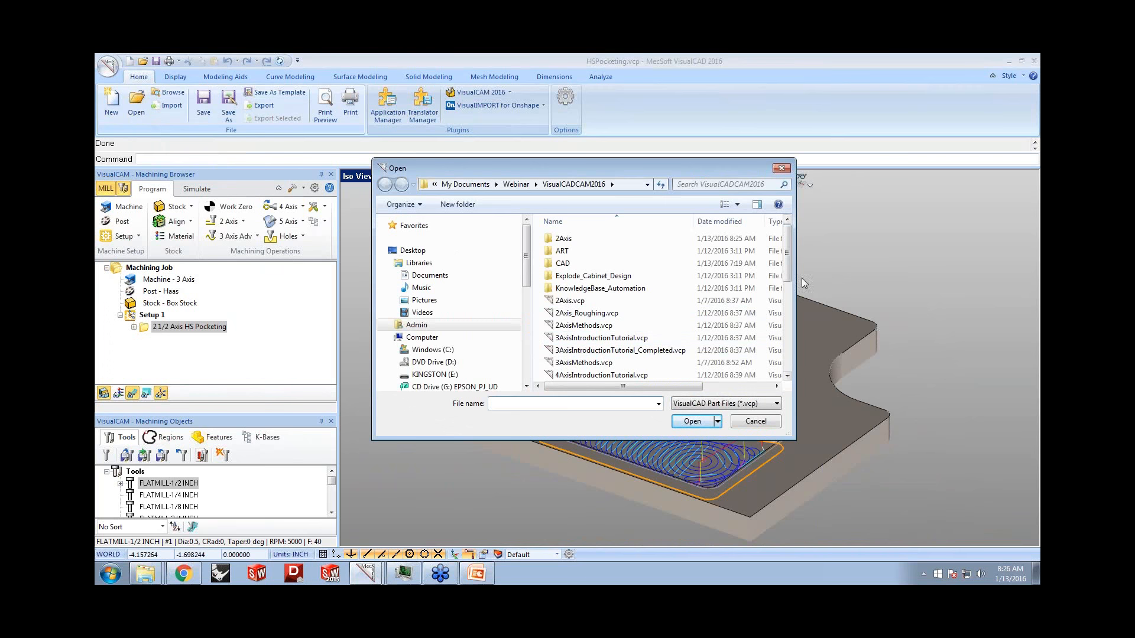
{"action": "left_click_drag", "start_coordinate": [786, 275], "coordinate": [786, 301]}
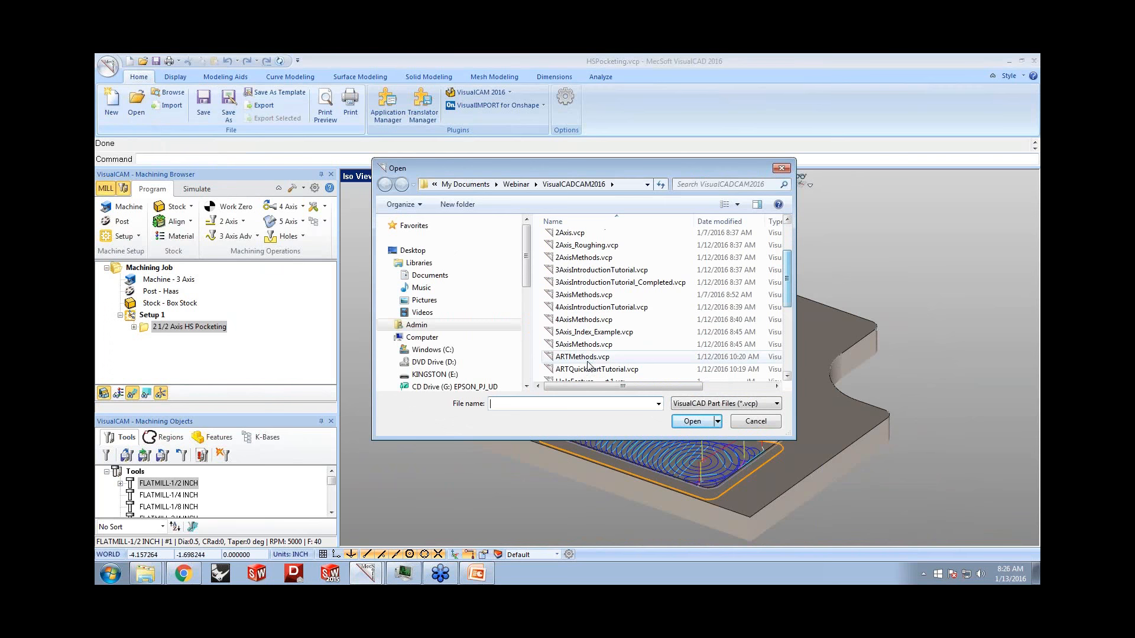
{"action": "type", "text": "ho"}
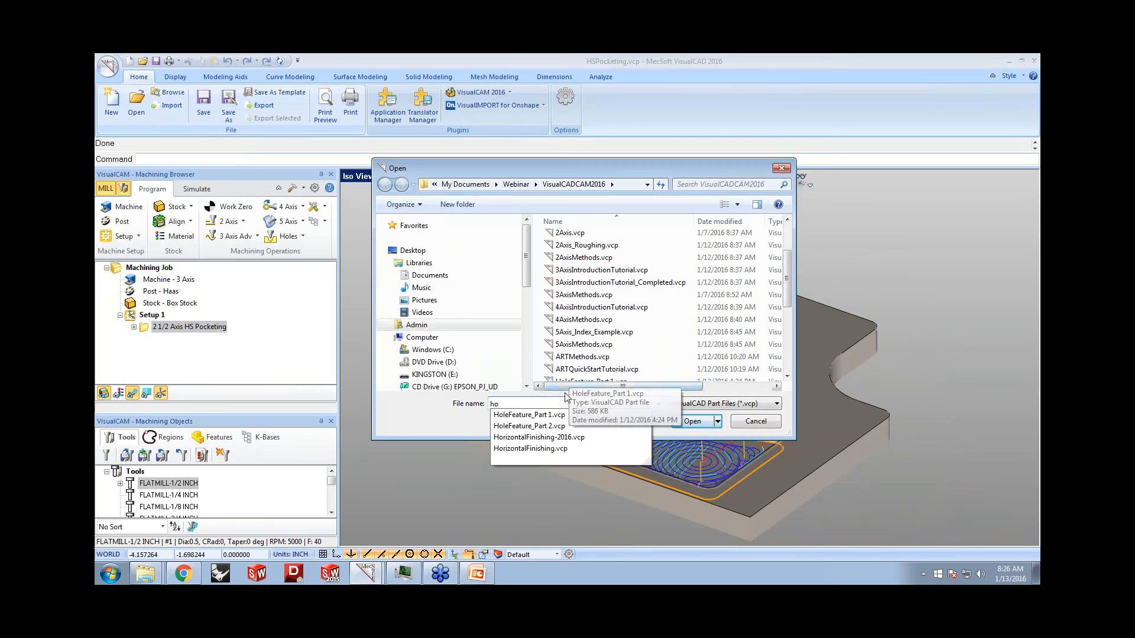
{"action": "left_click", "coordinate": [564, 416]}
{"action": "left_click", "coordinate": [692, 423]}
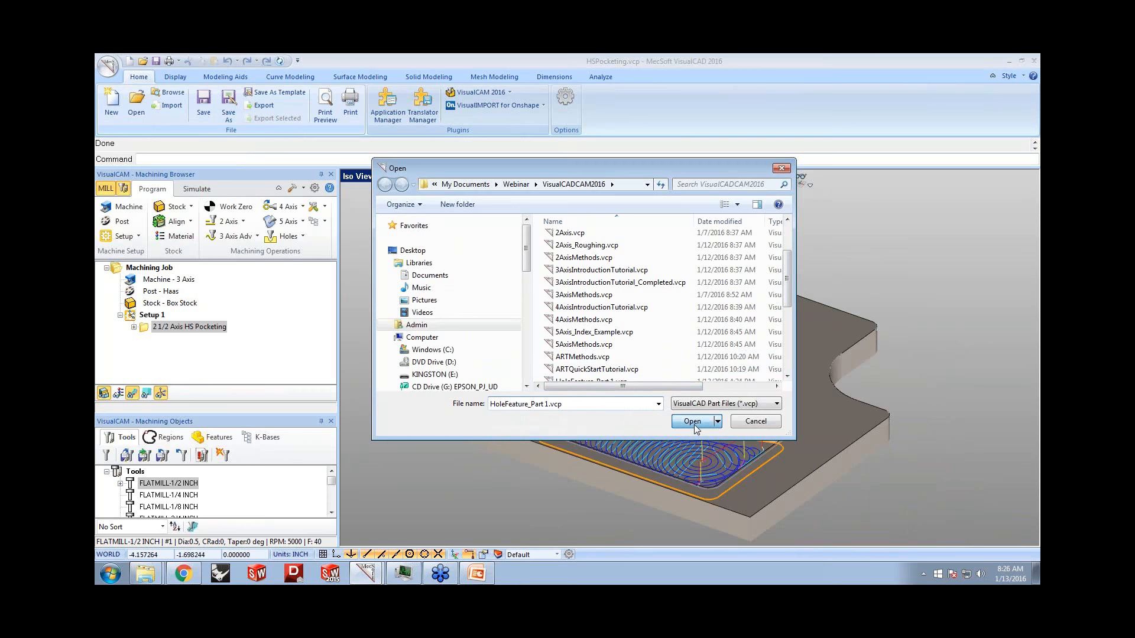
- Discard the changes to HSPocketing.vcp and bring the holes and slots of the hole feature part into close view
{"action": "left_click", "coordinate": [619, 341]}
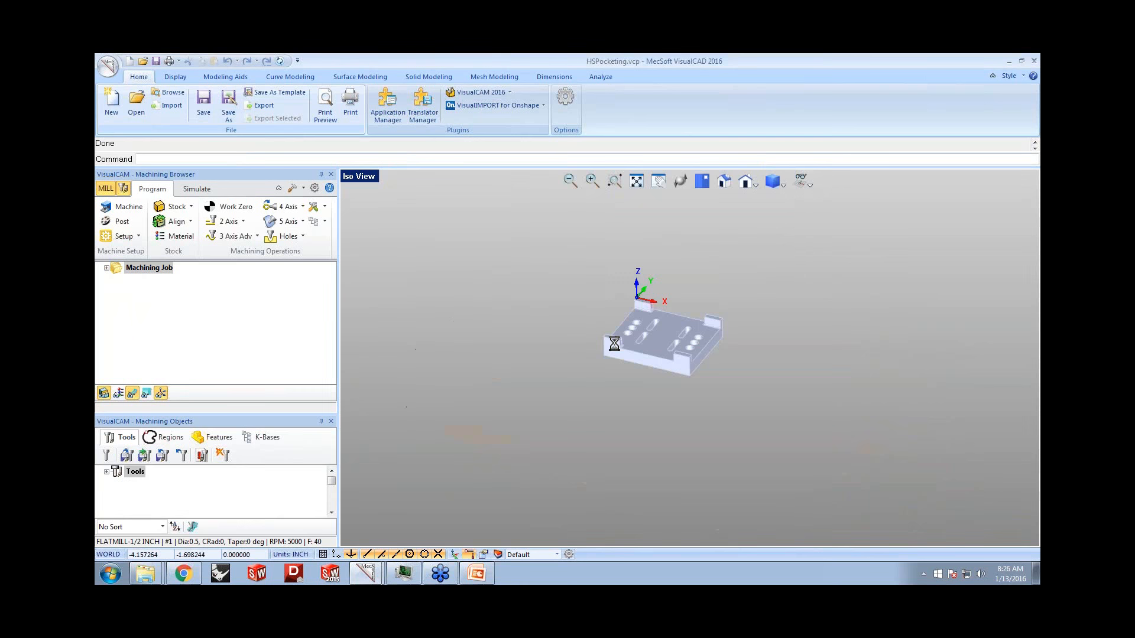
{"action": "scroll", "coordinate": [783, 304], "scroll_direction": "up", "scroll_amount": 2}
{"action": "middle_click_drag", "start_coordinate": [723, 305], "coordinate": [721, 309]}
{"action": "middle_click_drag", "start_coordinate": [654, 337], "coordinate": [651, 350]}
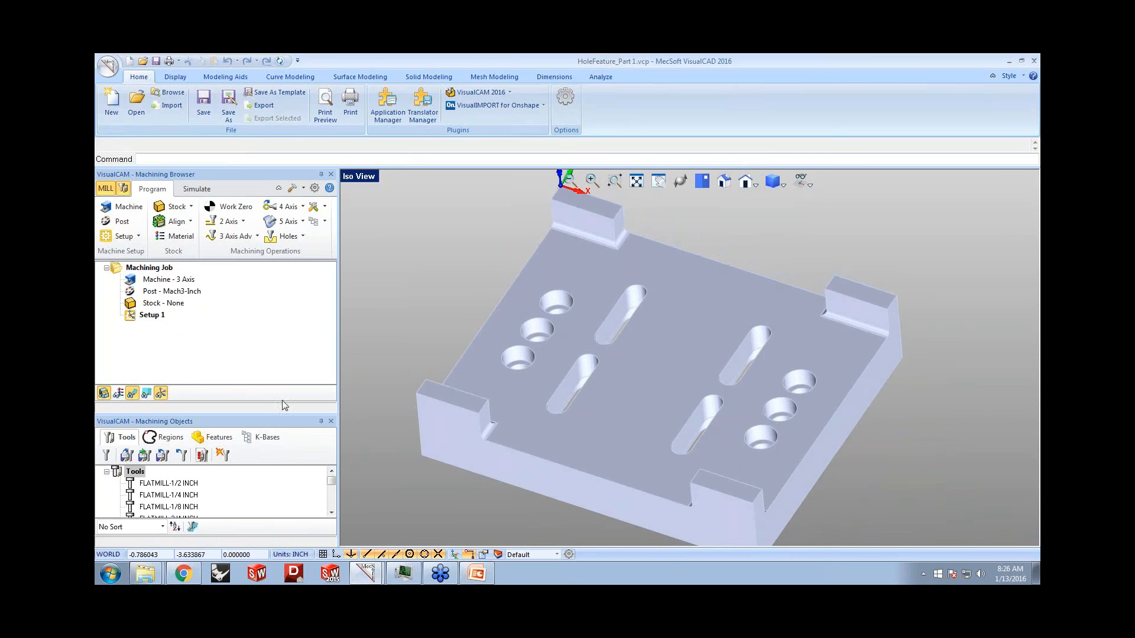
- Detect hole features on the plate's large flat top face
{"action": "left_click_drag", "start_coordinate": [290, 388], "coordinate": [289, 317]}
{"action": "left_click", "coordinate": [219, 343]}
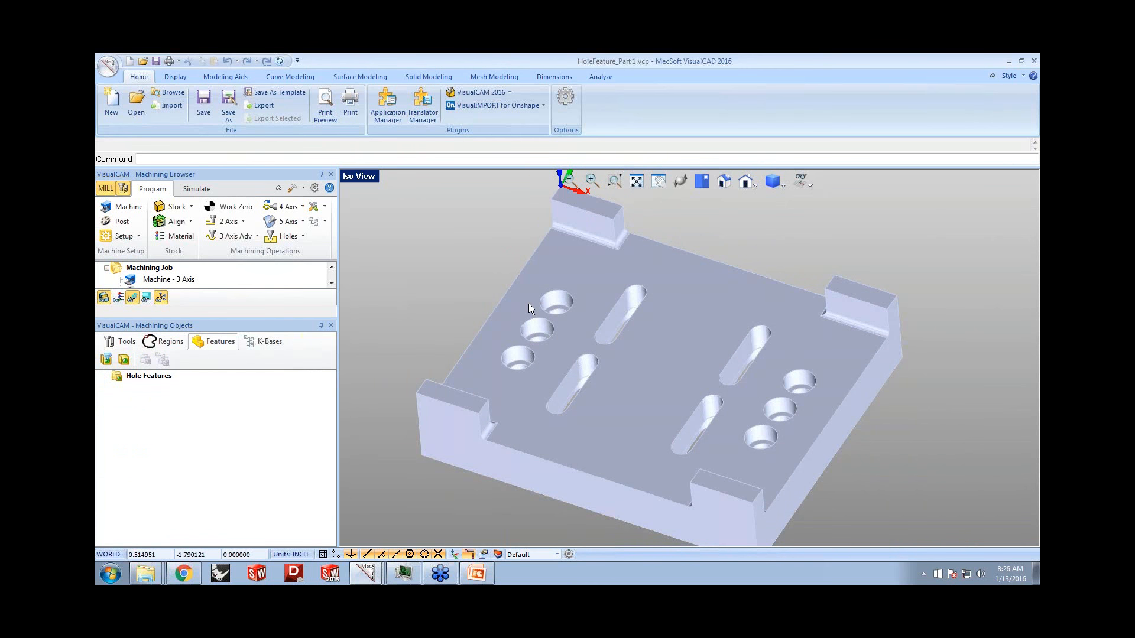
{"action": "left_click", "coordinate": [125, 360]}
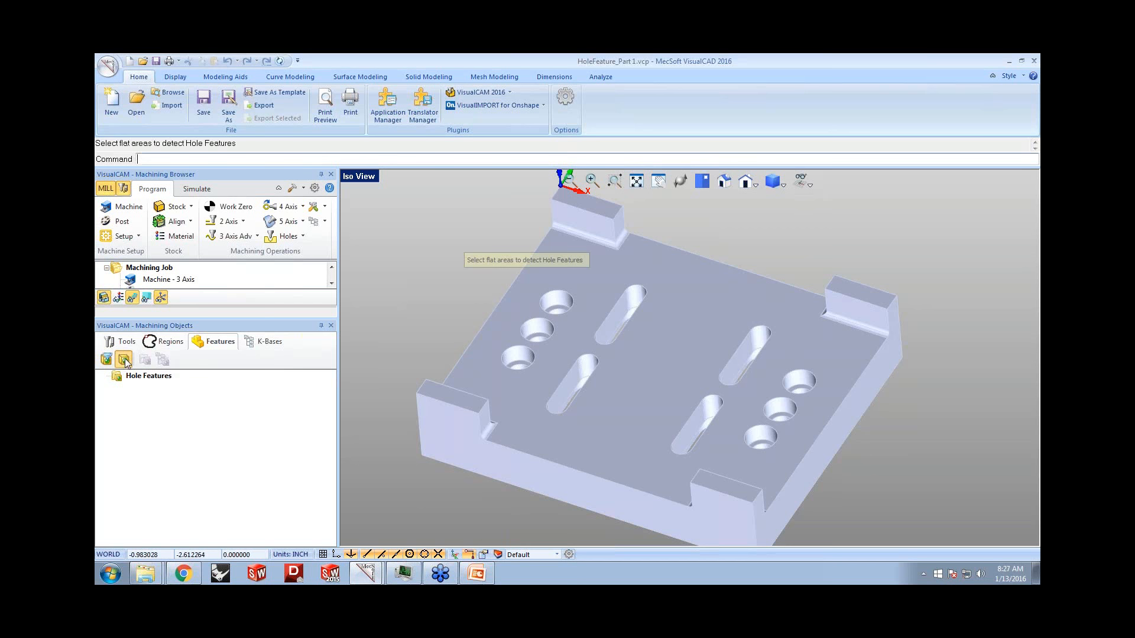
{"action": "left_click", "coordinate": [641, 389]}
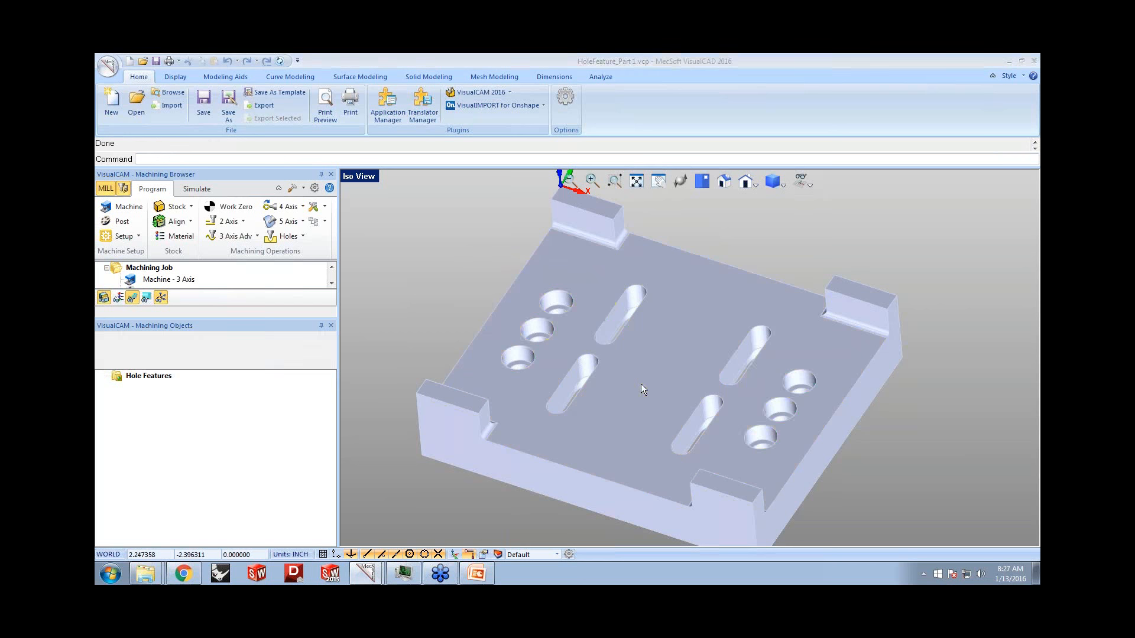
- Examine the detected hole feature and its individual instances on the plate
{"action": "middle_click_drag", "start_coordinate": [625, 367], "coordinate": [631, 381]}
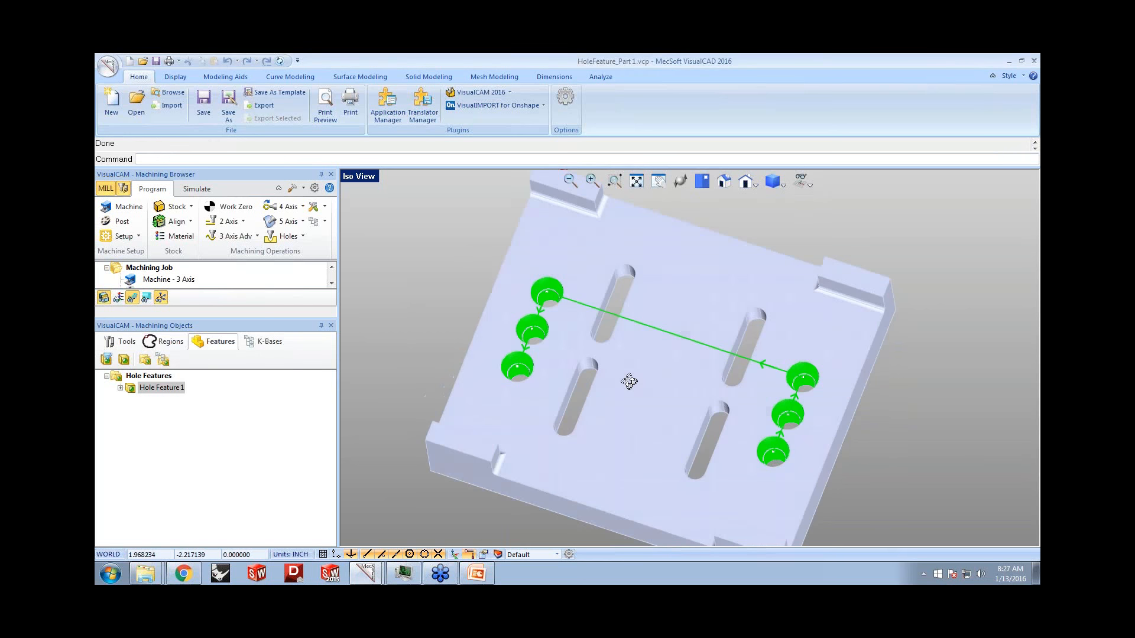
{"action": "left_click", "coordinate": [121, 388]}
{"action": "left_click", "coordinate": [165, 400]}
{"action": "key", "text": "Down"}
{"action": "key", "text": "Up"}
{"action": "key", "text": "Up"}
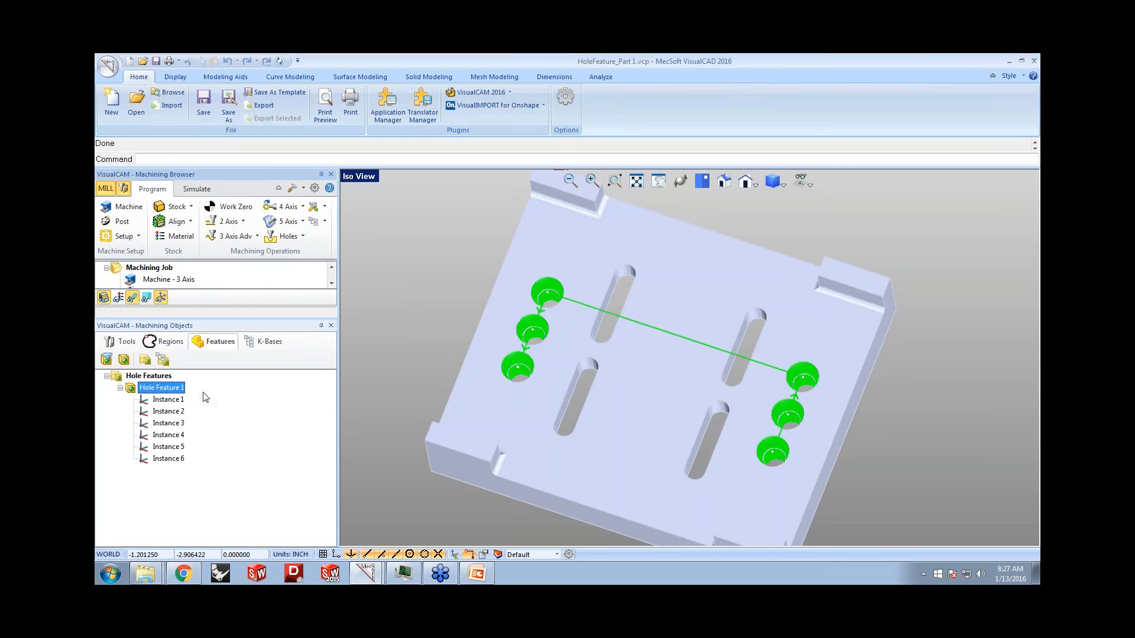
{"action": "mouse_move", "coordinate": [724, 410]}
{"action": "middle_mouse_down"}
{"action": "mouse_move", "coordinate": [713, 390]}
{"action": "mouse_move", "coordinate": [701, 397]}
{"action": "mouse_move", "coordinate": [717, 398]}
{"action": "middle_mouse_up"}
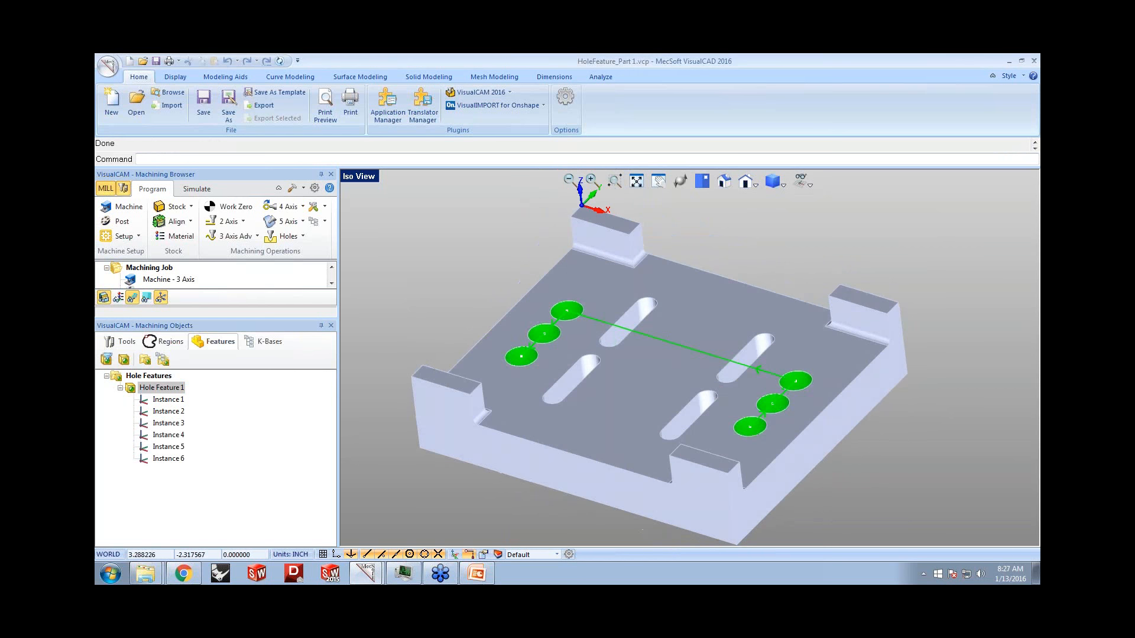
- Add Center Drill, Deep Drill and Hole Profiling as the desired operations for machining Hole Feature 1
{"action": "left_click", "coordinate": [145, 365]}
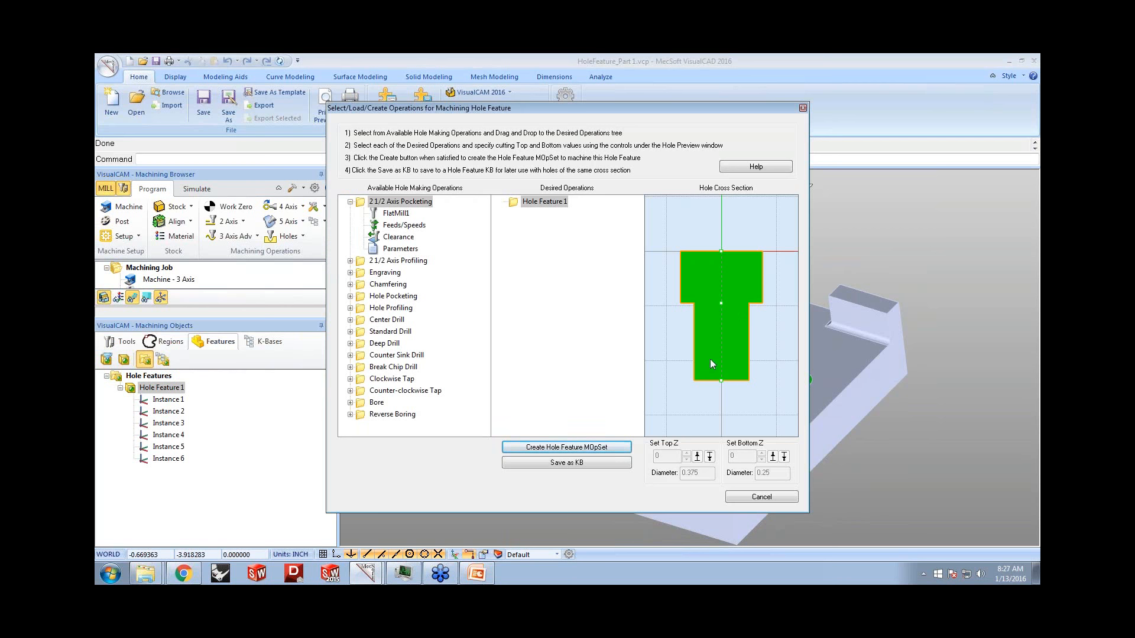
{"action": "left_click", "coordinate": [350, 202]}
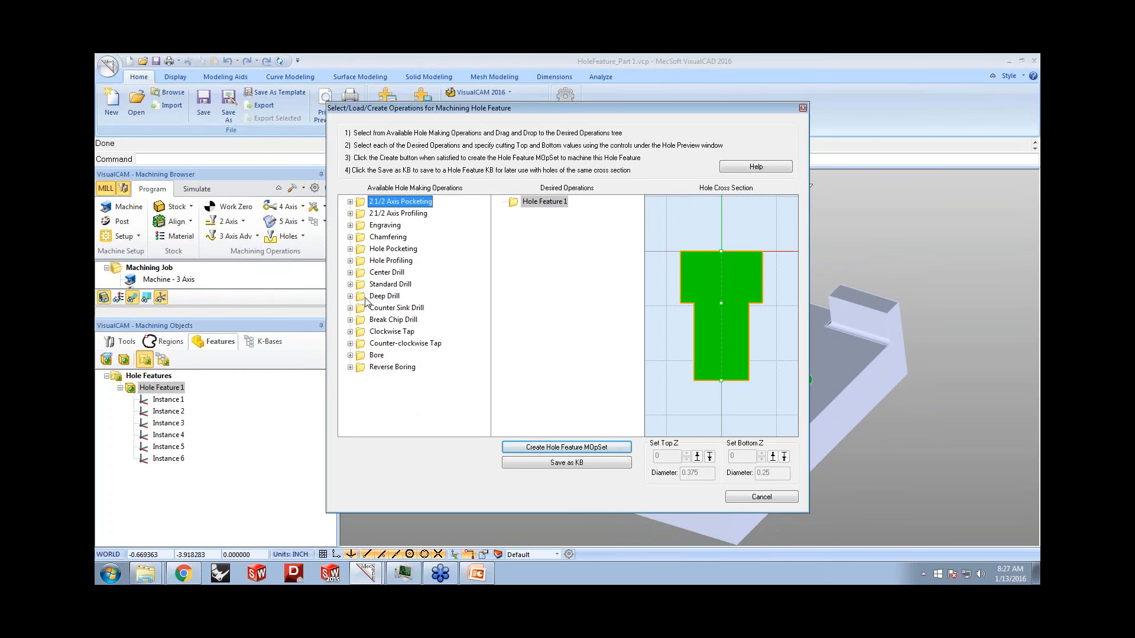
{"action": "left_click_drag", "start_coordinate": [365, 272], "coordinate": [535, 252]}
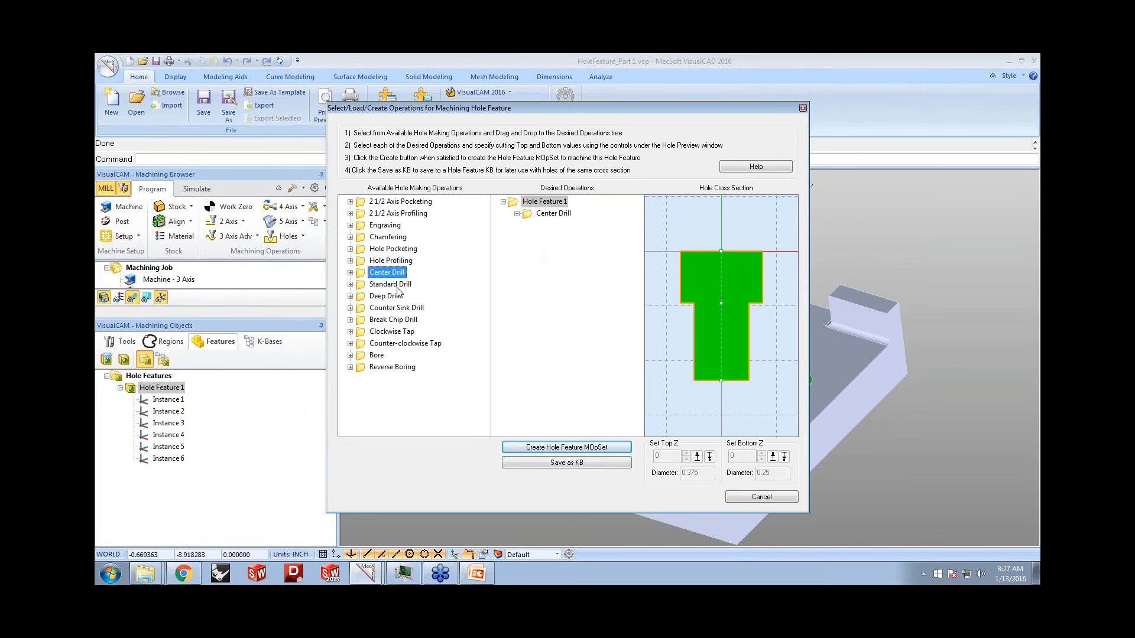
{"action": "left_click_drag", "start_coordinate": [383, 296], "coordinate": [535, 250]}
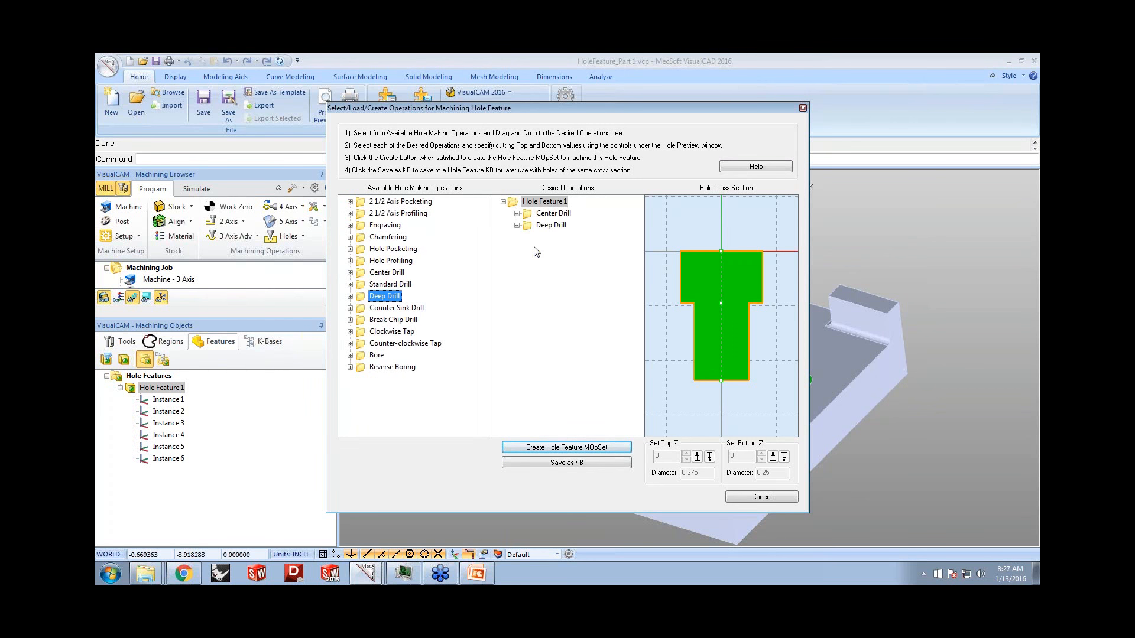
{"action": "left_click_drag", "start_coordinate": [367, 264], "coordinate": [536, 214]}
- Set the Center Drill operation's bottom Z to -0.03622
{"action": "left_click", "coordinate": [536, 214]}
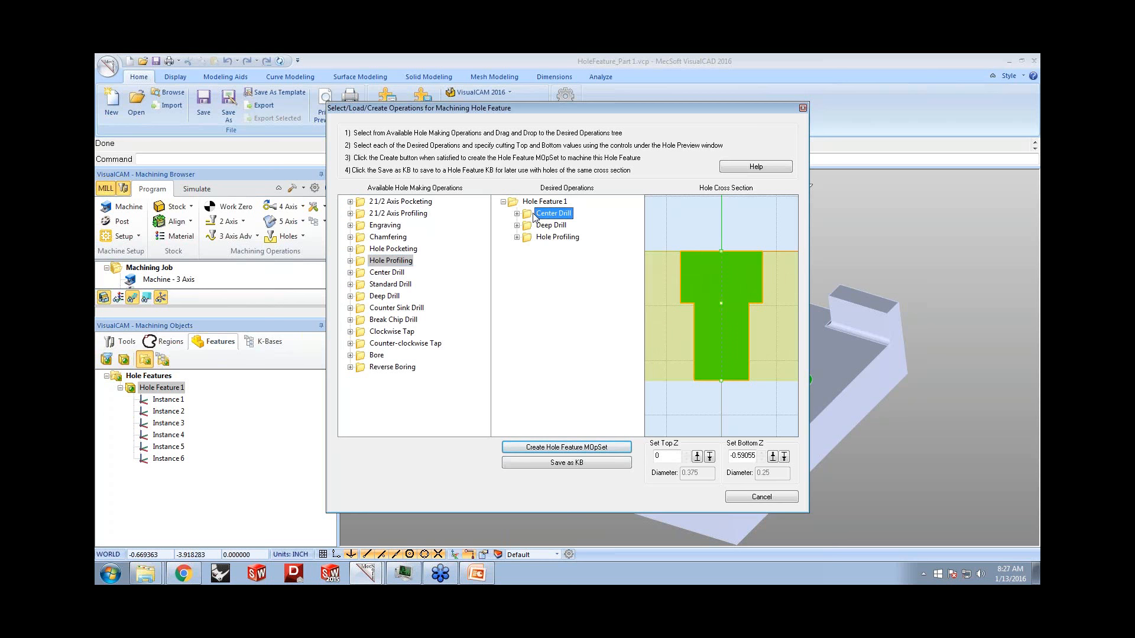
{"action": "left_click", "coordinate": [774, 456]}
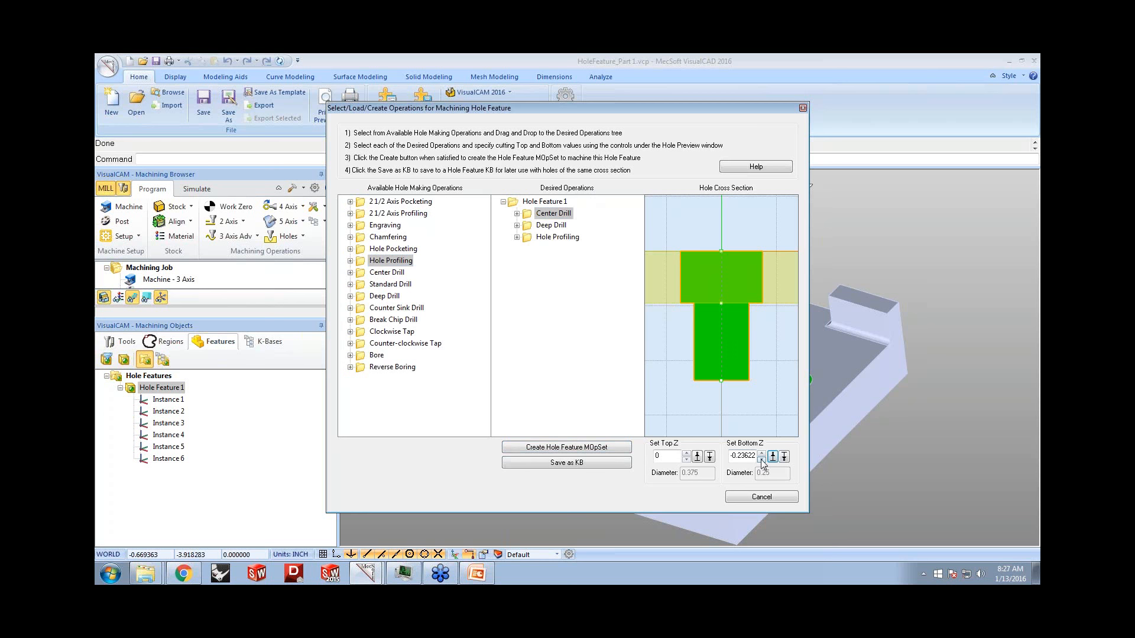
{"action": "left_click", "coordinate": [762, 460]}
{"action": "left_click", "coordinate": [761, 455]}
{"action": "left_click", "coordinate": [761, 455]}
{"action": "left_click", "coordinate": [762, 455]}
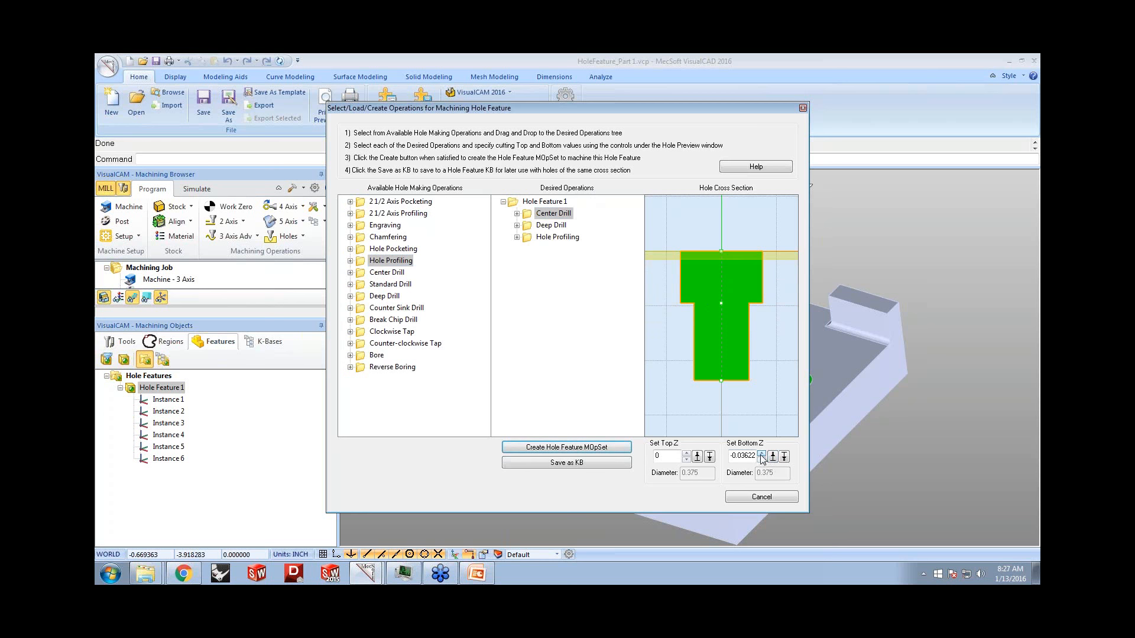
- Set the Hole Profiling operation's bottom Z to the counterbore floor at -0.23622 and create the hole feature MOpSet
{"action": "left_click", "coordinate": [552, 225]}
{"action": "left_click", "coordinate": [551, 238]}
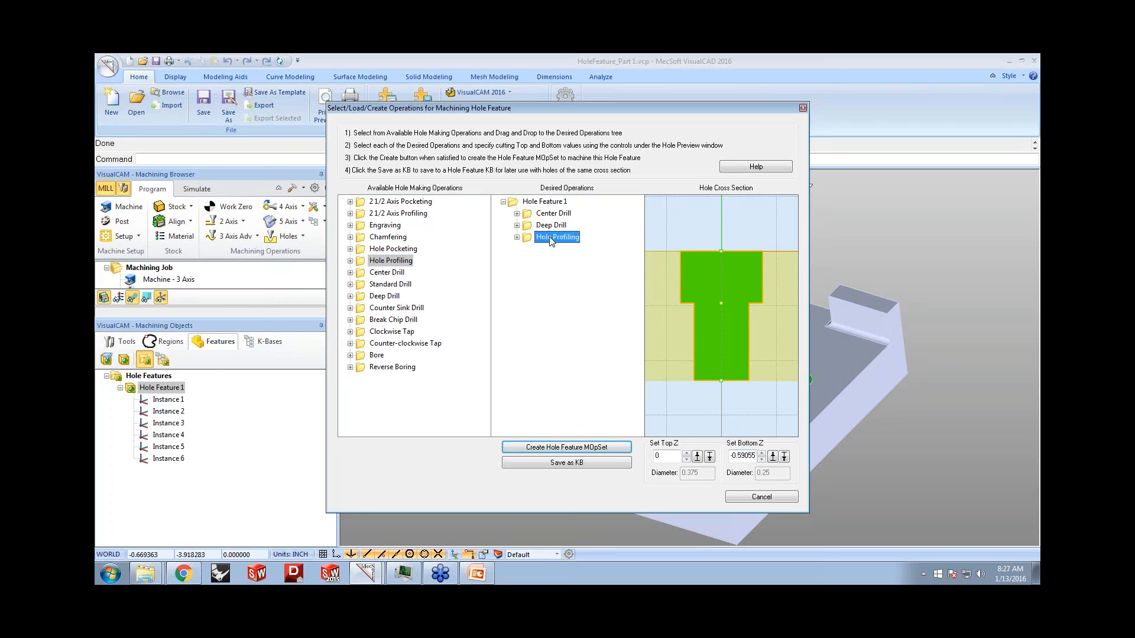
{"action": "left_click", "coordinate": [776, 455]}
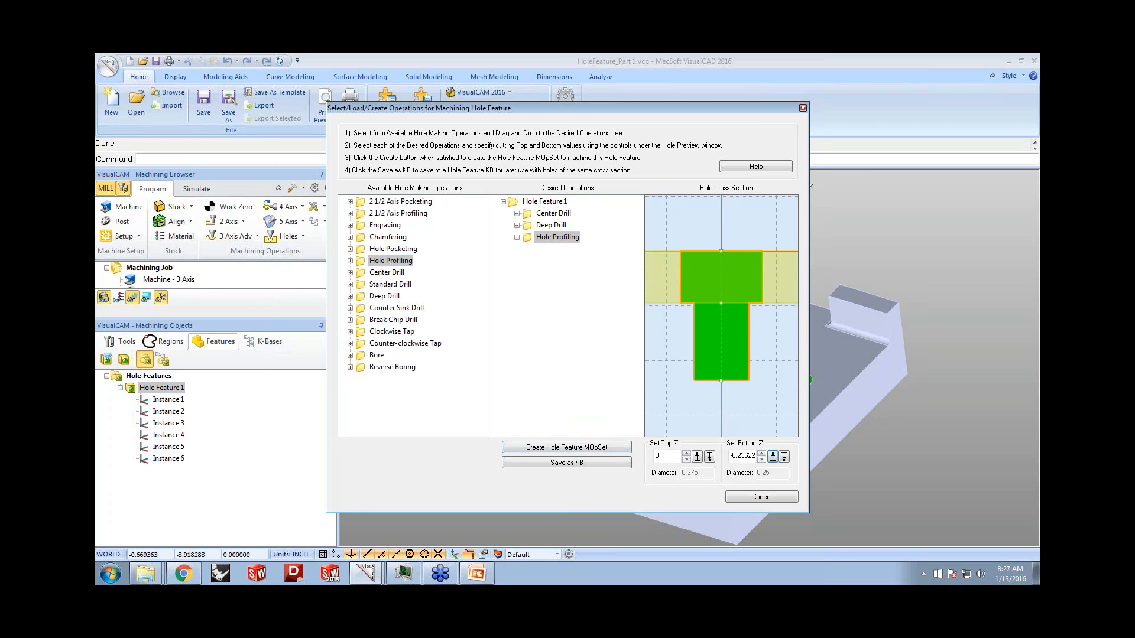
{"action": "left_click", "coordinate": [560, 448]}
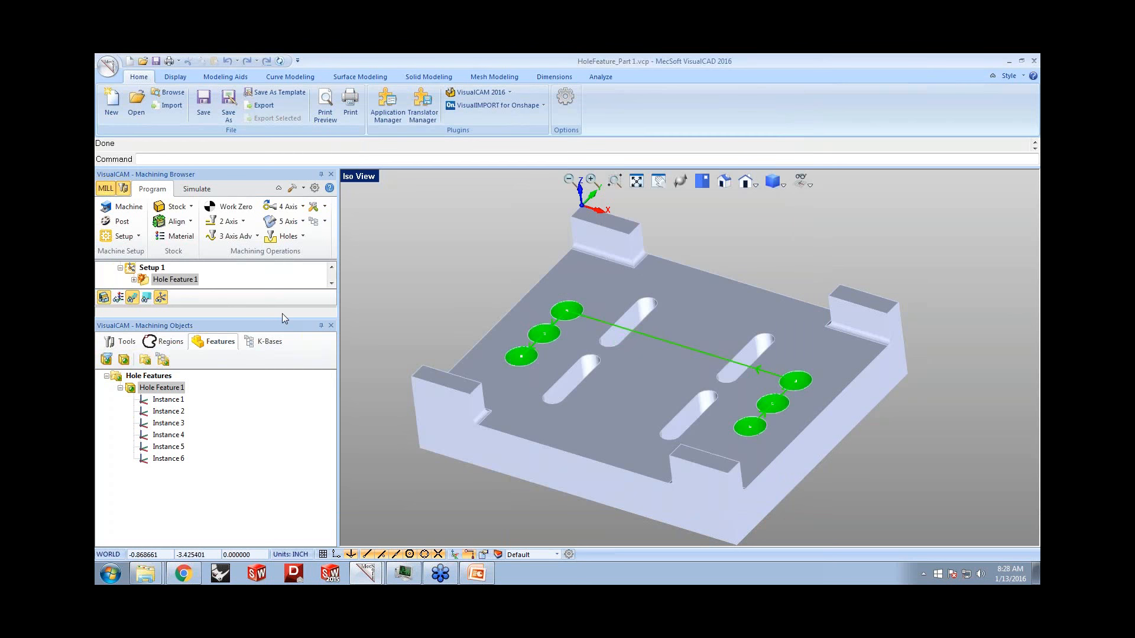
- Expand the operations under Hole Feature 1 and dock the tool list beside the machining browser
{"action": "left_click_drag", "start_coordinate": [304, 318], "coordinate": [284, 444]}
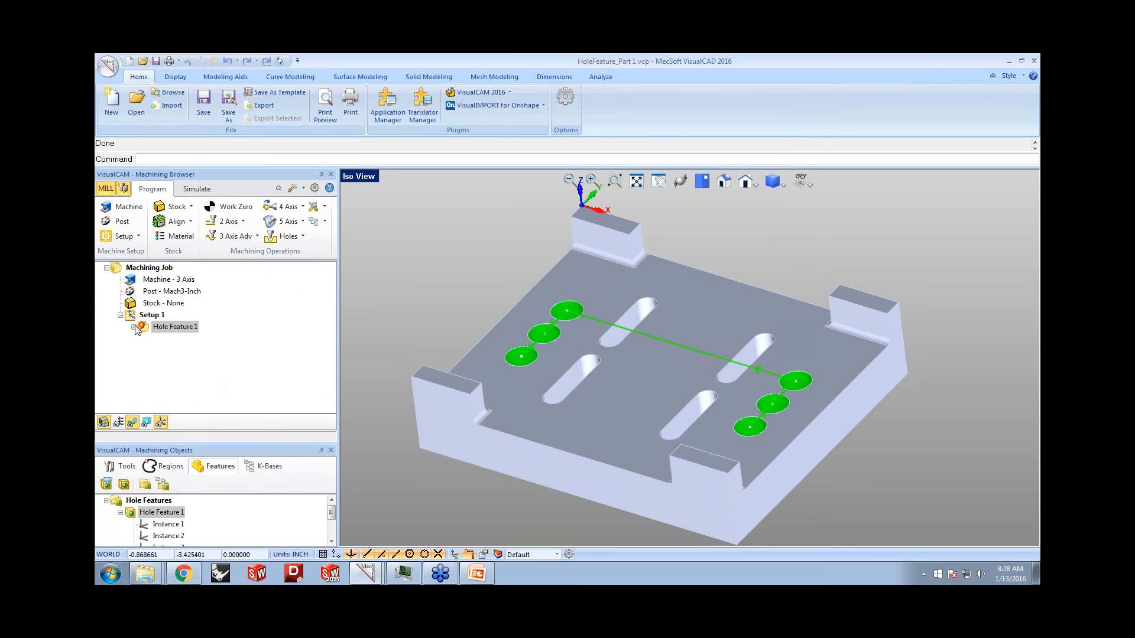
{"action": "left_click", "coordinate": [134, 327]}
{"action": "left_click", "coordinate": [182, 351]}
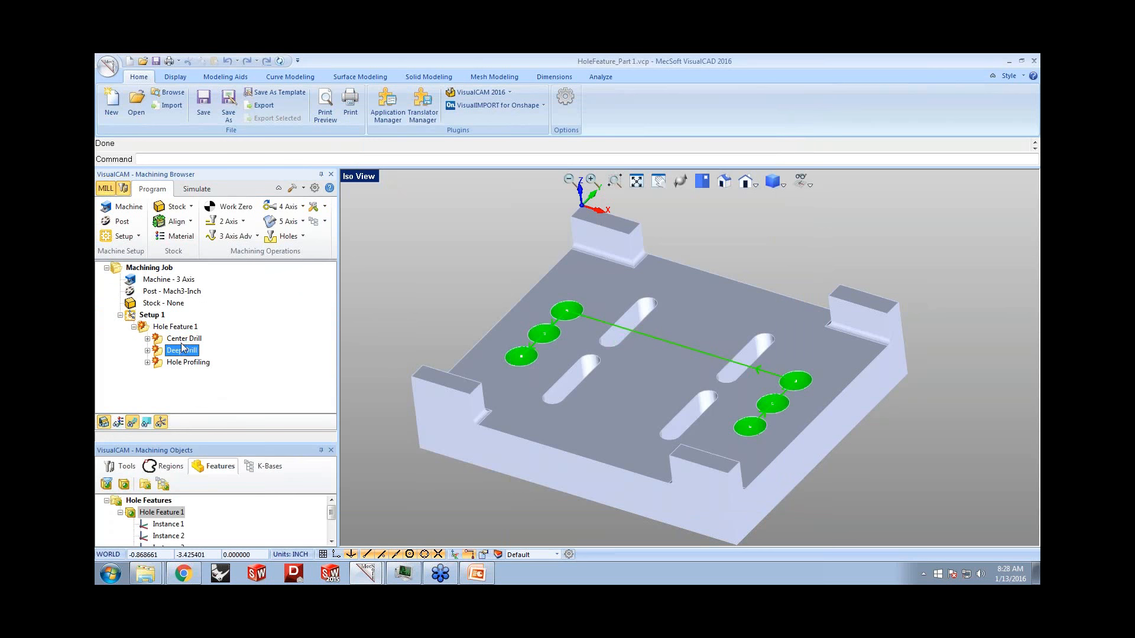
{"action": "left_click", "coordinate": [124, 467]}
{"action": "left_click_drag", "start_coordinate": [194, 450], "coordinate": [679, 373]}
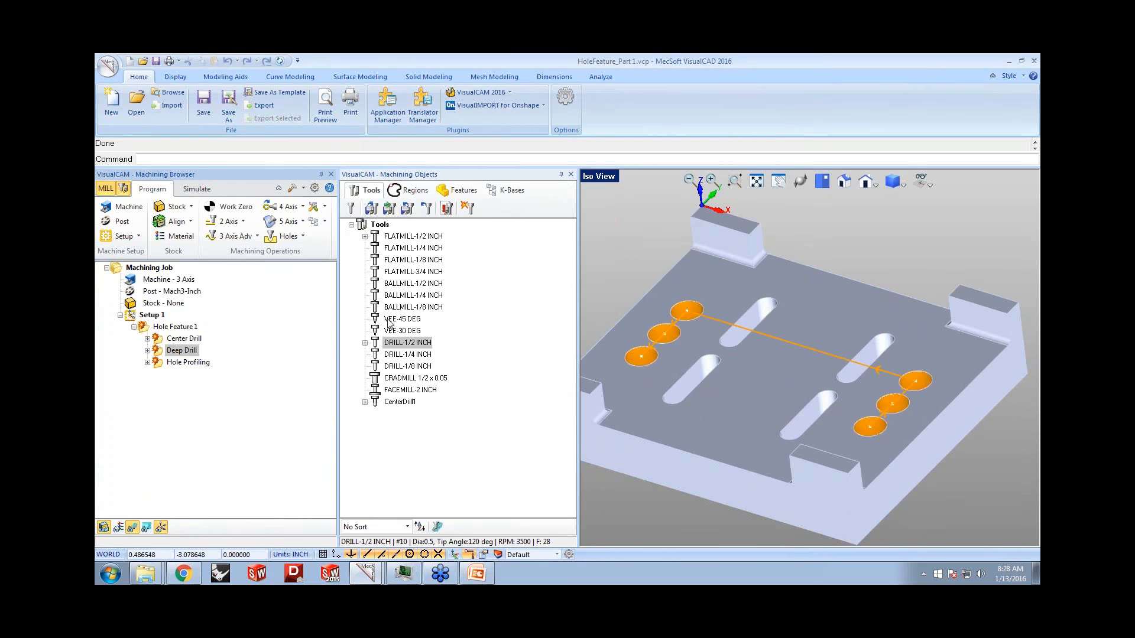
- Assign DRILL-1/4 INCH to the Center Drill and Deep Drill operations and FLATMILL-1/4 INCH to Hole Profiling
{"action": "left_click", "coordinate": [381, 357]}
{"action": "left_click_drag", "start_coordinate": [381, 356], "coordinate": [188, 340]}
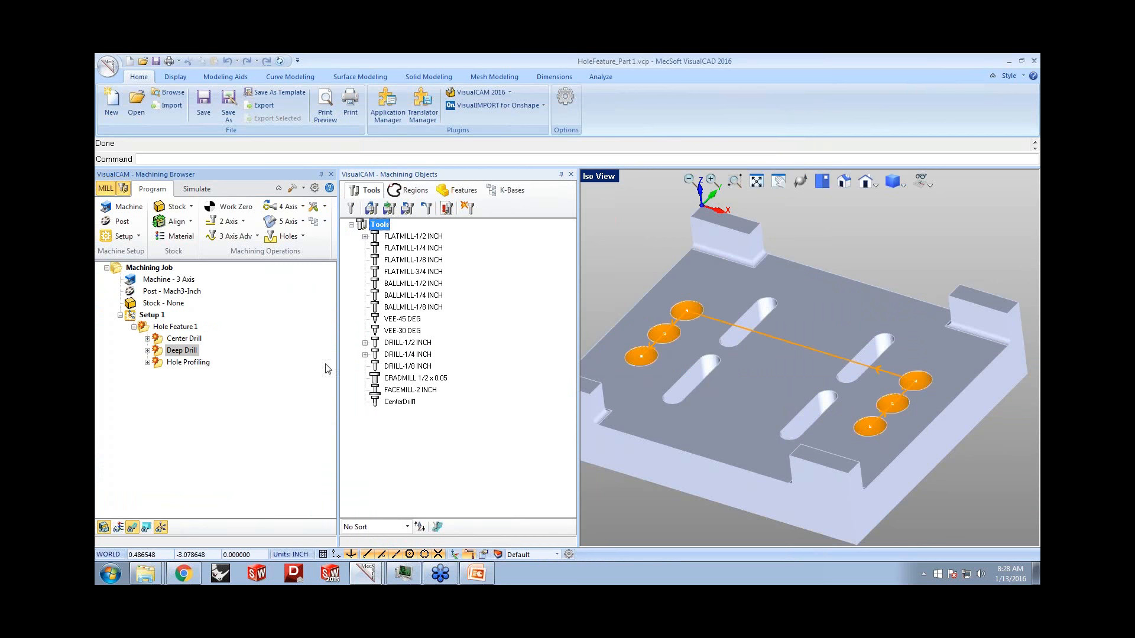
{"action": "left_click", "coordinate": [380, 357]}
{"action": "left_click_drag", "start_coordinate": [377, 357], "coordinate": [182, 353]}
{"action": "left_click", "coordinate": [422, 248]}
{"action": "left_click_drag", "start_coordinate": [379, 249], "coordinate": [184, 370]}
- Generate the toolpaths for all operations under Hole Feature 1
{"action": "left_click", "coordinate": [155, 327]}
{"action": "right_click", "coordinate": [152, 327]}
{"action": "left_click", "coordinate": [160, 336]}
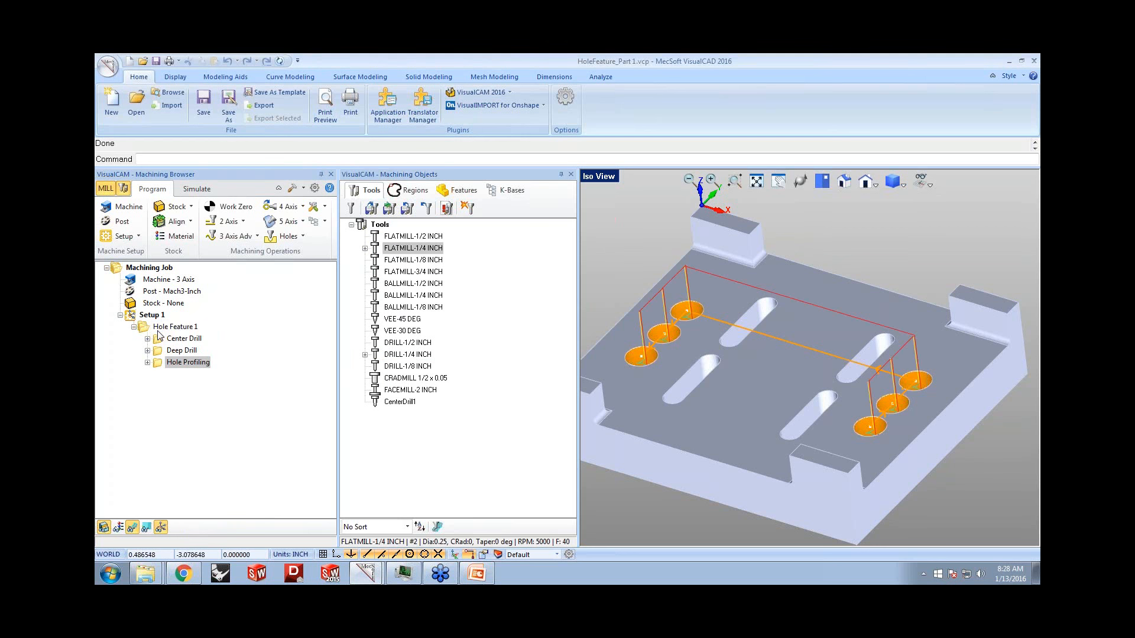
- Save the hole operations as knowledge base HoleFeature_Part 1.vkb in VisualCAM 2016's HoleMachiningKBs folder
{"action": "left_click", "coordinate": [324, 222]}
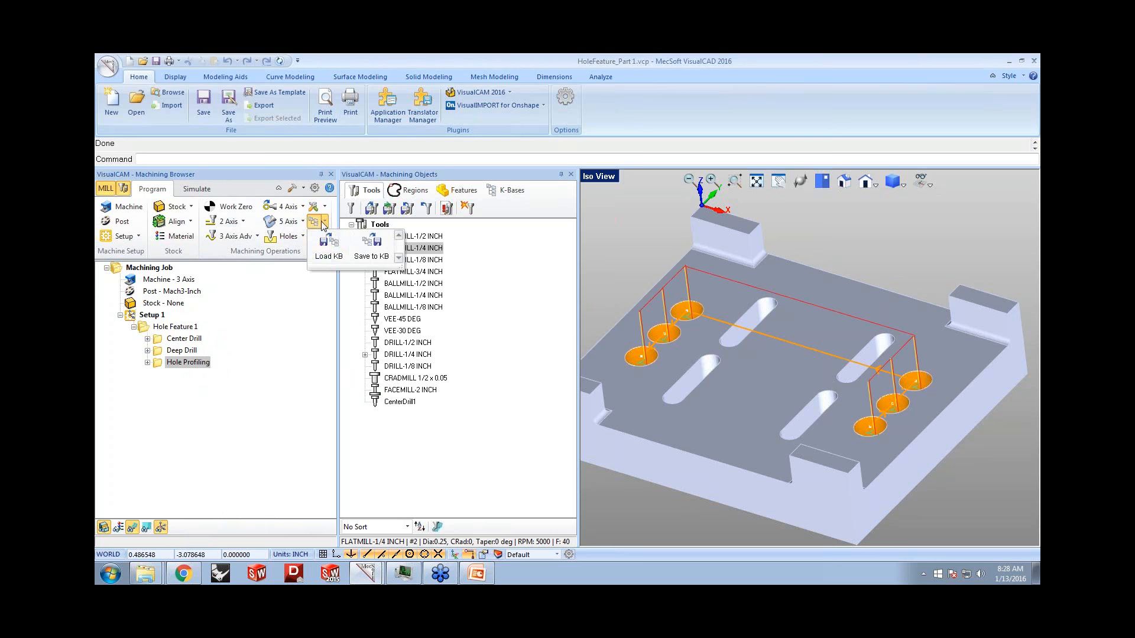
{"action": "left_click", "coordinate": [370, 248]}
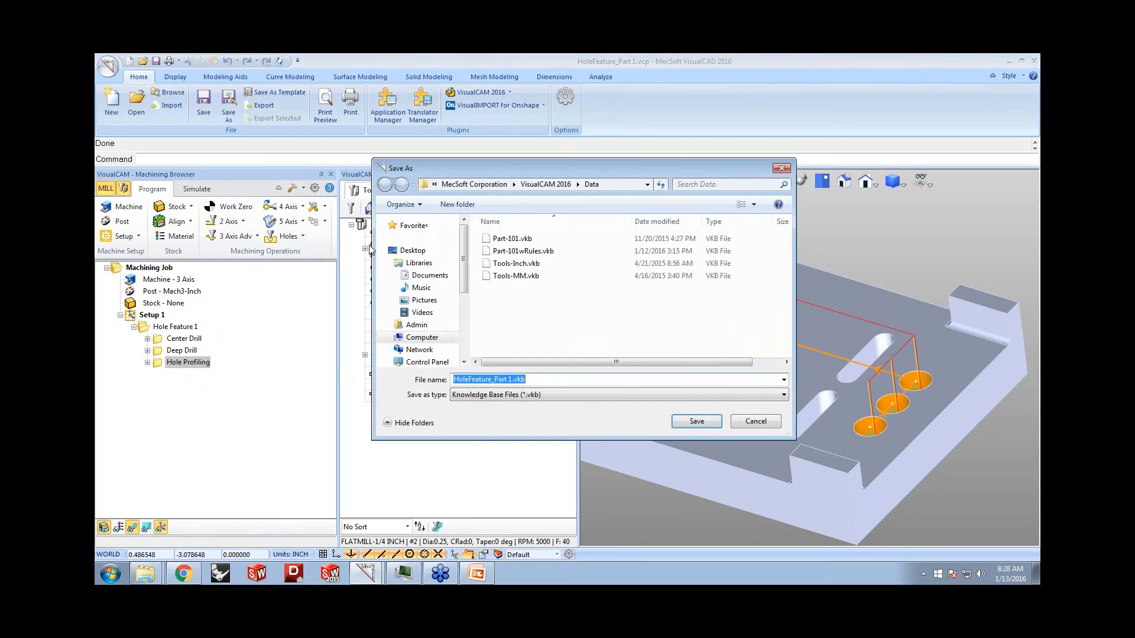
{"action": "left_click", "coordinate": [546, 183]}
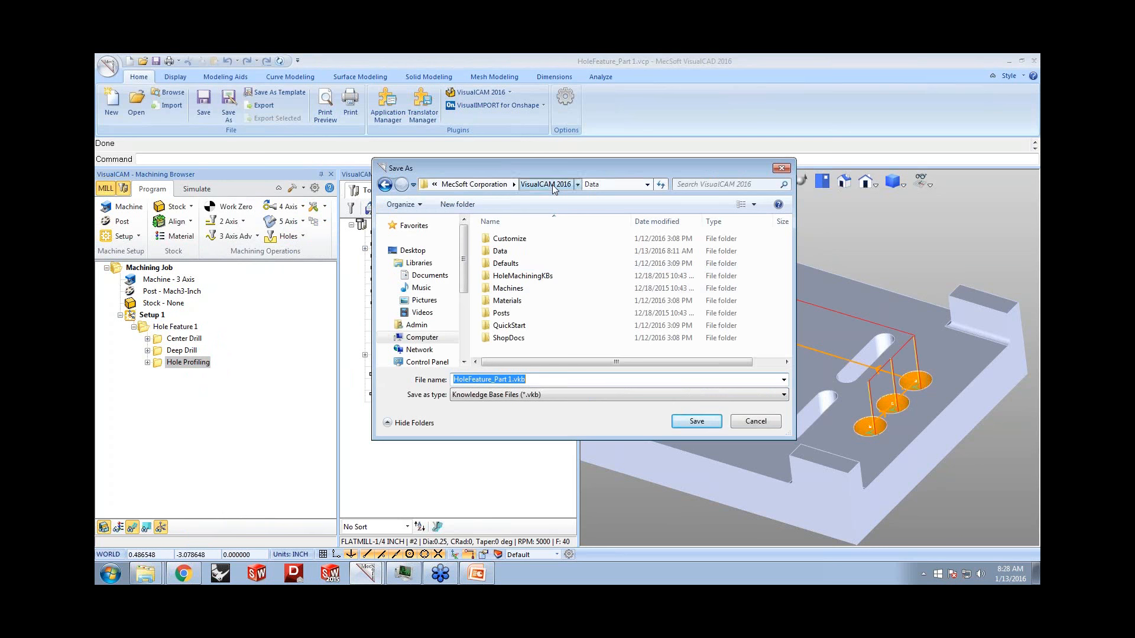
{"action": "double_click", "coordinate": [524, 276]}
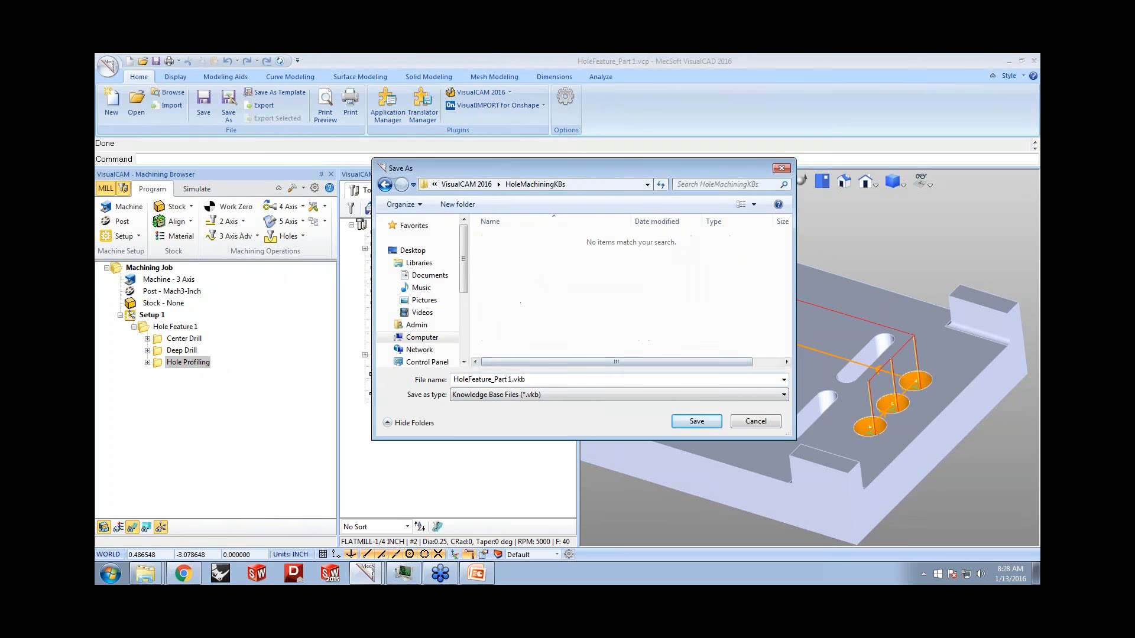
{"action": "left_click", "coordinate": [696, 422]}
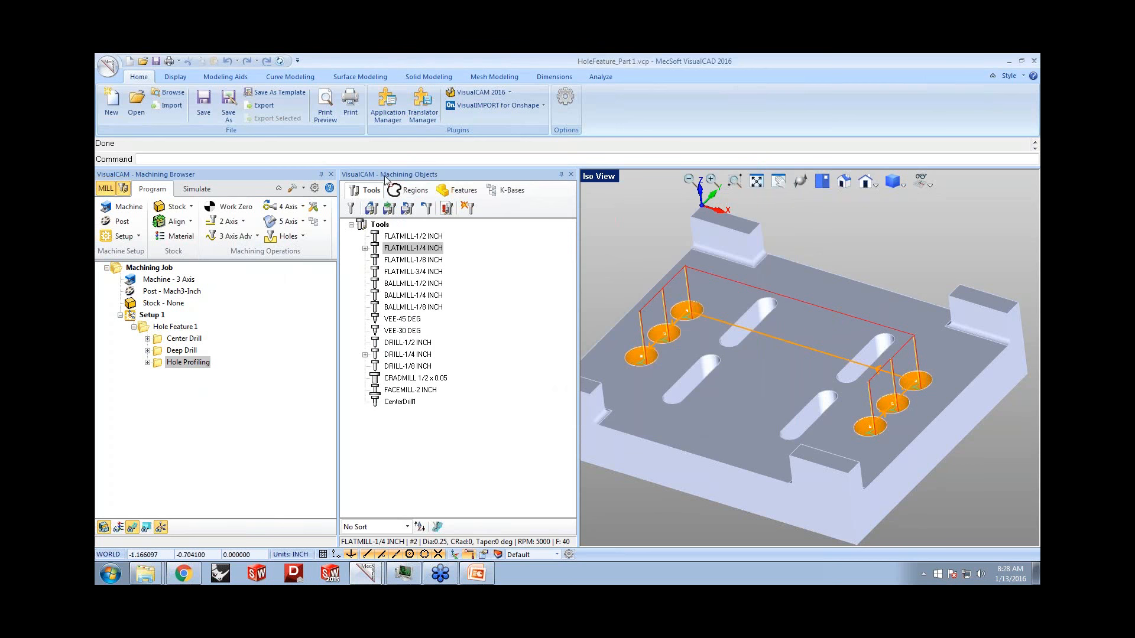
- Open the part file HoleFeature_Part 2.vcp without saving the changes to the current part
{"action": "left_click", "coordinate": [136, 105]}
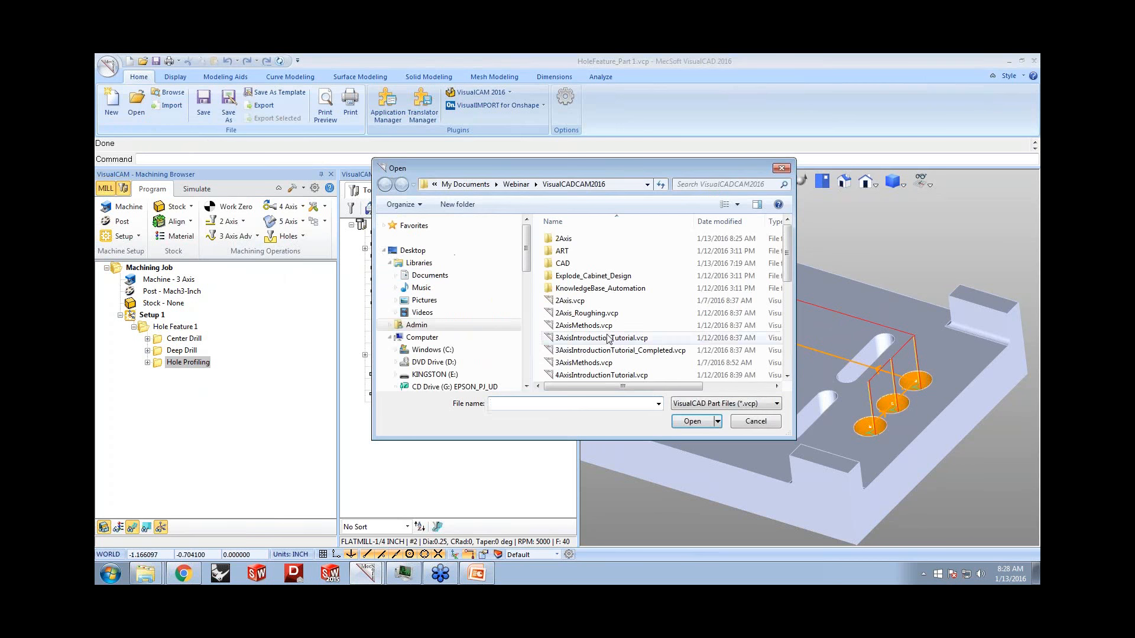
{"action": "type", "text": "ho"}
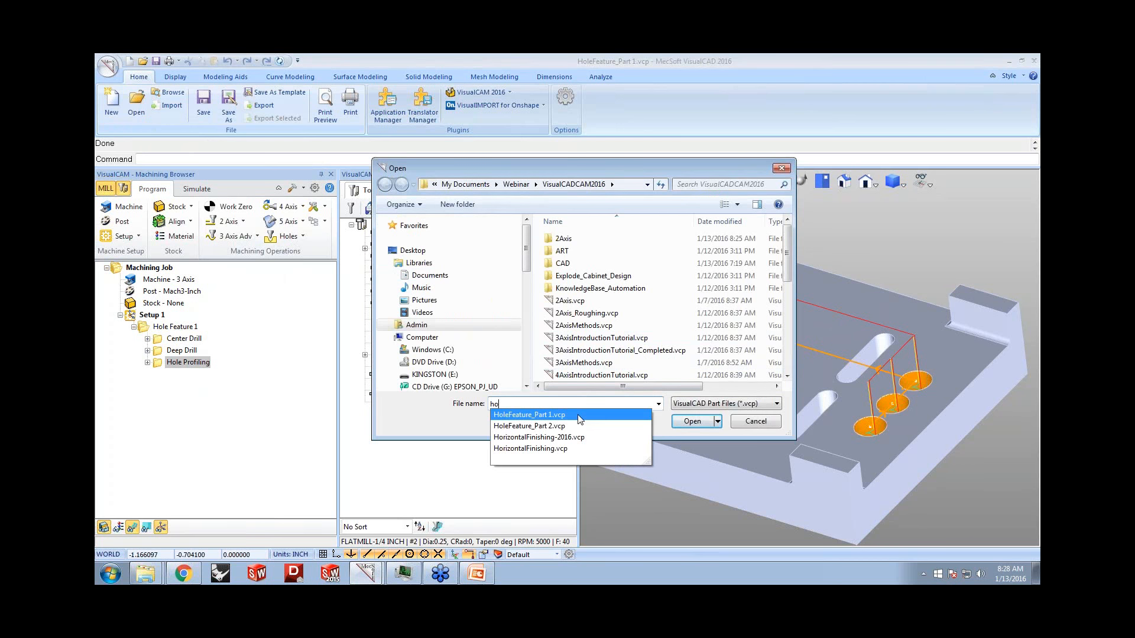
{"action": "left_click", "coordinate": [529, 426]}
{"action": "left_click", "coordinate": [695, 422]}
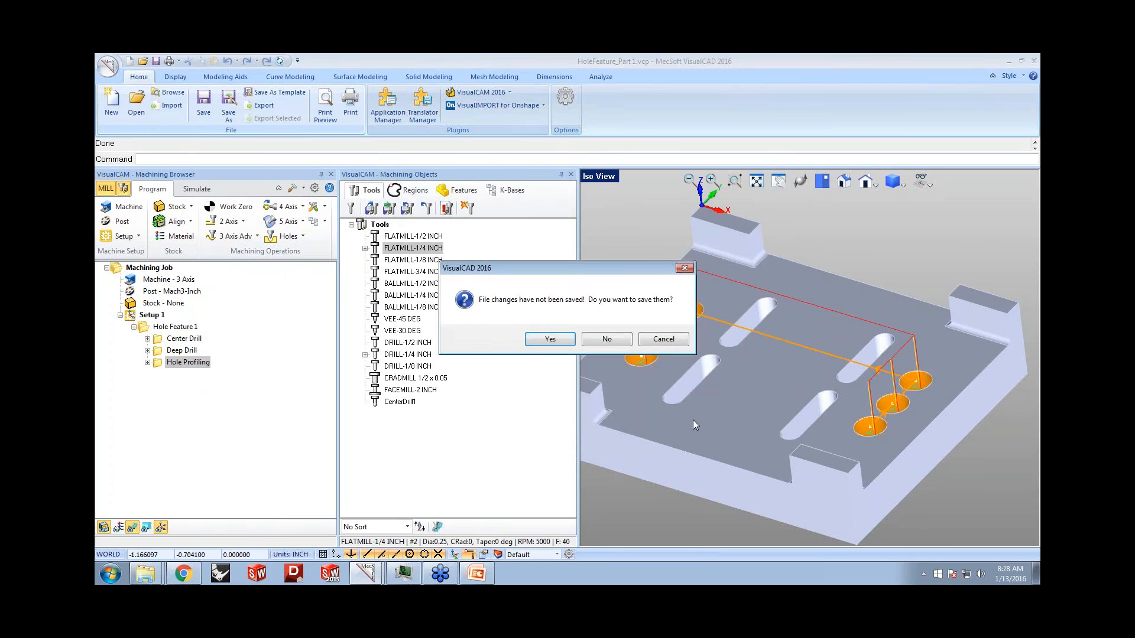
{"action": "left_click", "coordinate": [612, 340]}
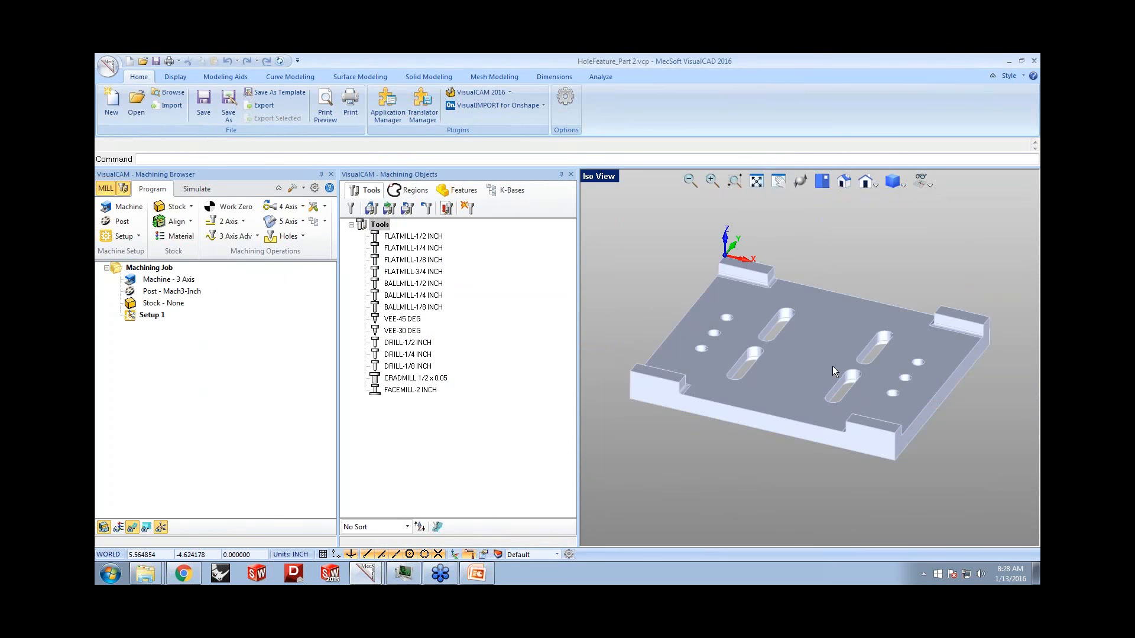
- Detect hole features on the second plate's flat top face
{"action": "scroll", "coordinate": [734, 331], "scroll_direction": "up", "scroll_amount": 5}
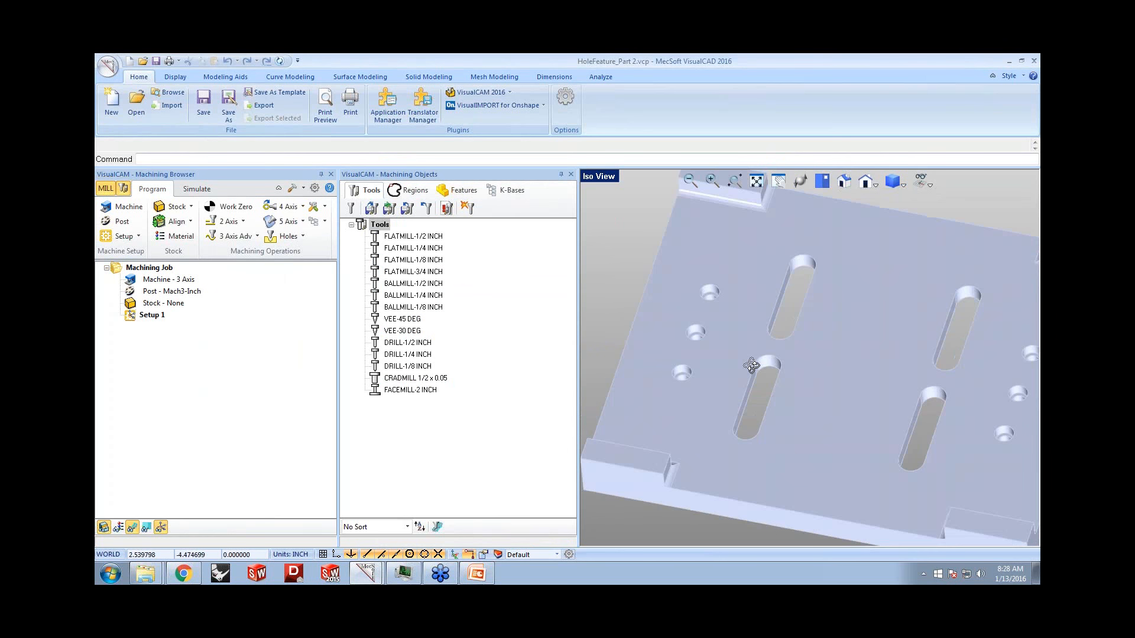
{"action": "left_click", "coordinate": [458, 190]}
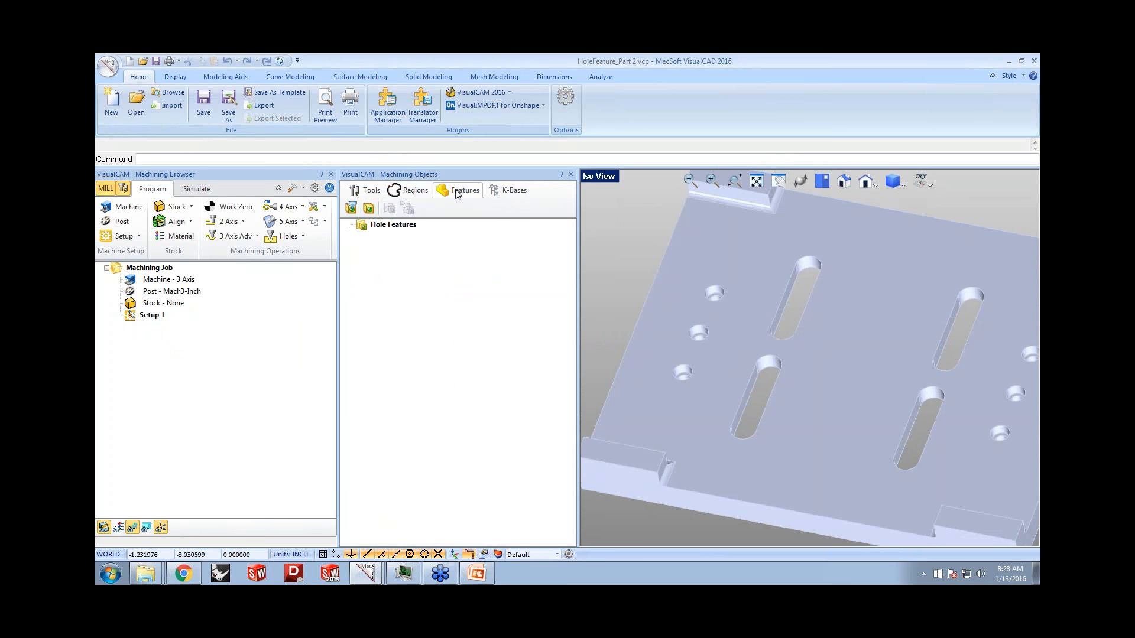
{"action": "left_click", "coordinate": [368, 208]}
{"action": "left_click", "coordinate": [715, 342]}
{"action": "right_click", "coordinate": [714, 342]}
{"action": "scroll", "coordinate": [665, 322], "scroll_direction": "down", "scroll_amount": 1}
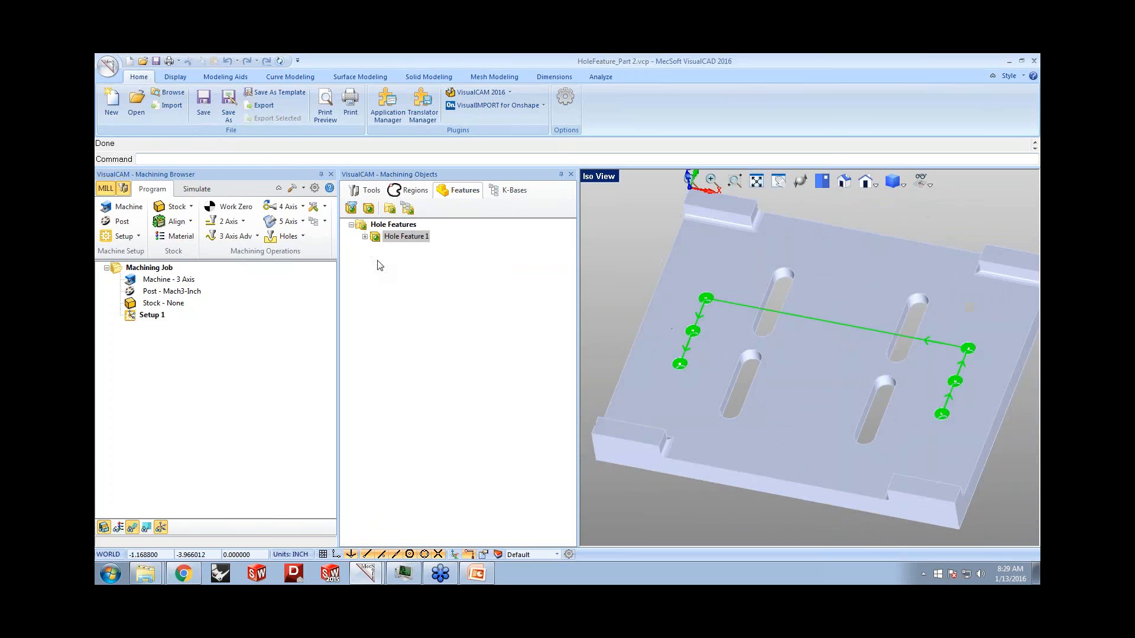
- List the second plate's hole instances and generate their machining operations automatically from the saved hole knowledge base
{"action": "left_click", "coordinate": [365, 237]}
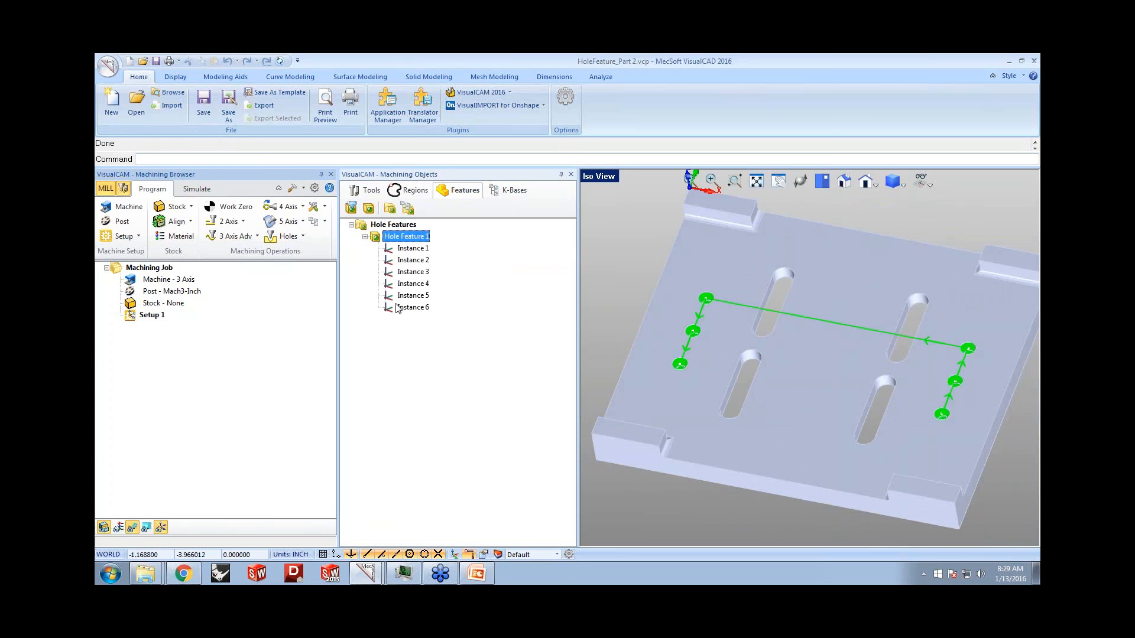
{"action": "left_click", "coordinate": [408, 211]}
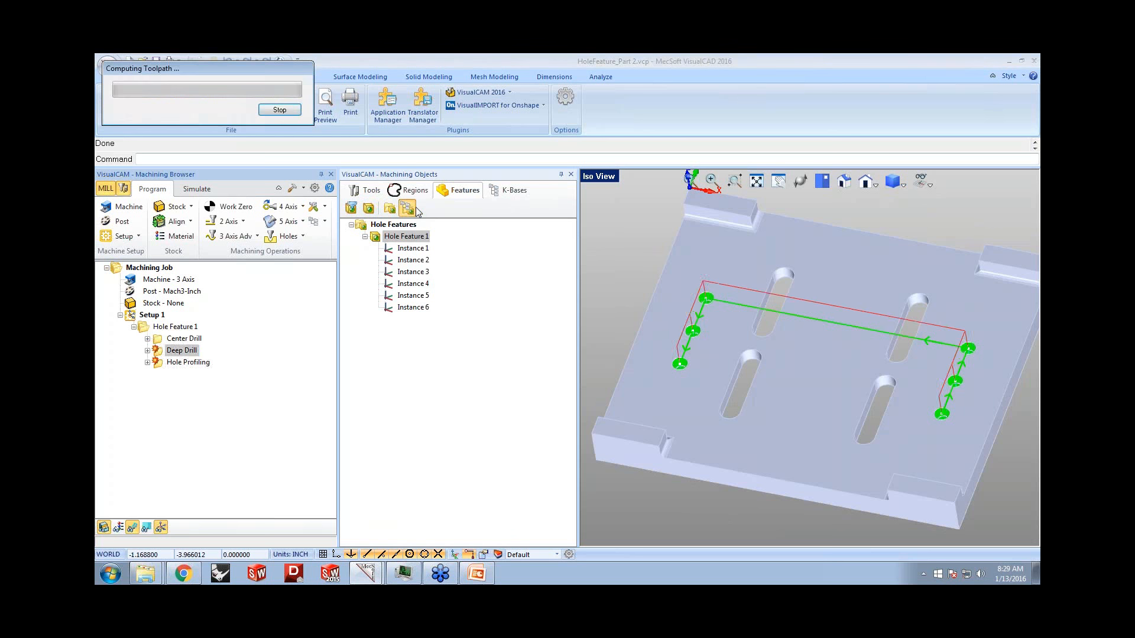
- Examine the Center Drill, Deep Drill and Hole Profiling operations generated under Hole Feature 1
{"action": "left_click", "coordinate": [134, 327]}
{"action": "left_click", "coordinate": [171, 344]}
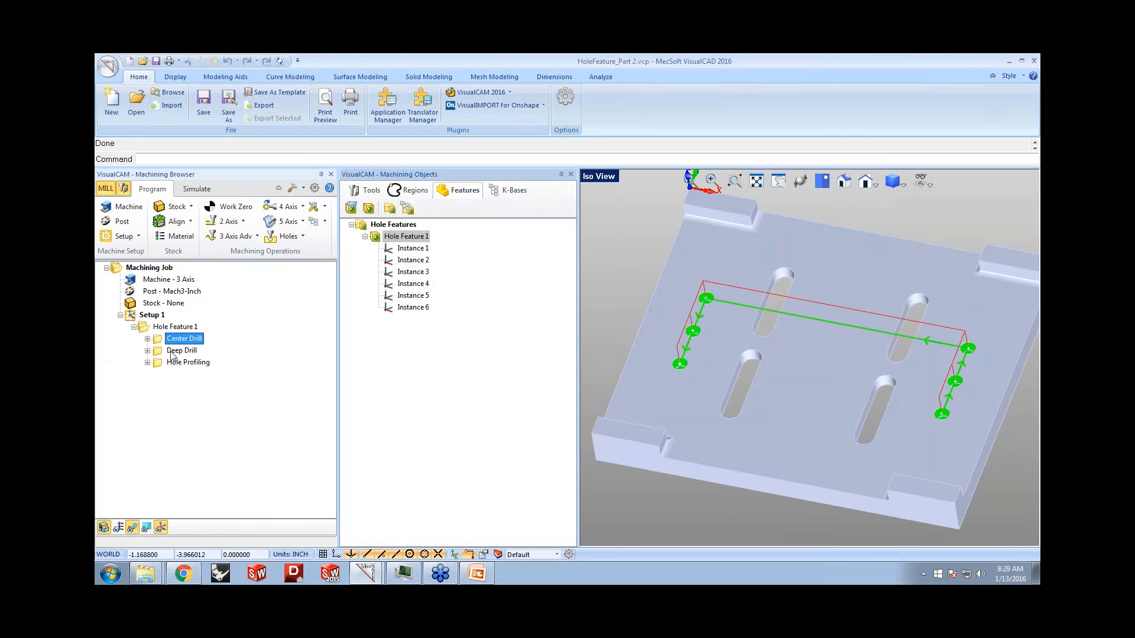
{"action": "left_click", "coordinate": [172, 362]}
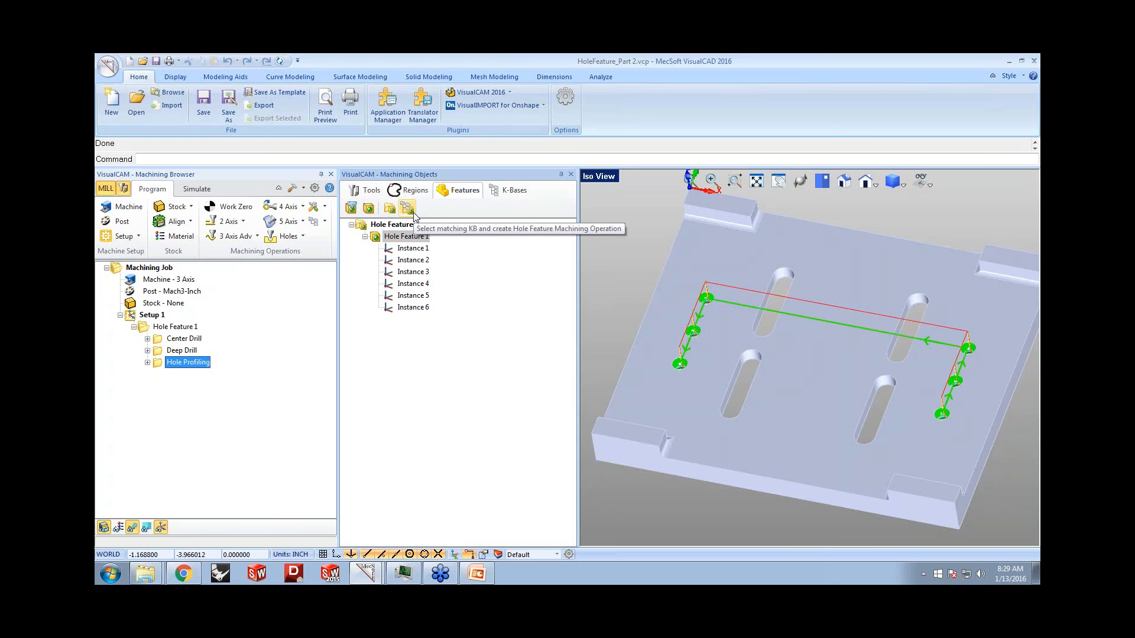
- Dock the Machining Objects browser beneath the Machining Browser so the model view gets more room
{"action": "left_click_drag", "start_coordinate": [434, 175], "coordinate": [189, 421]}
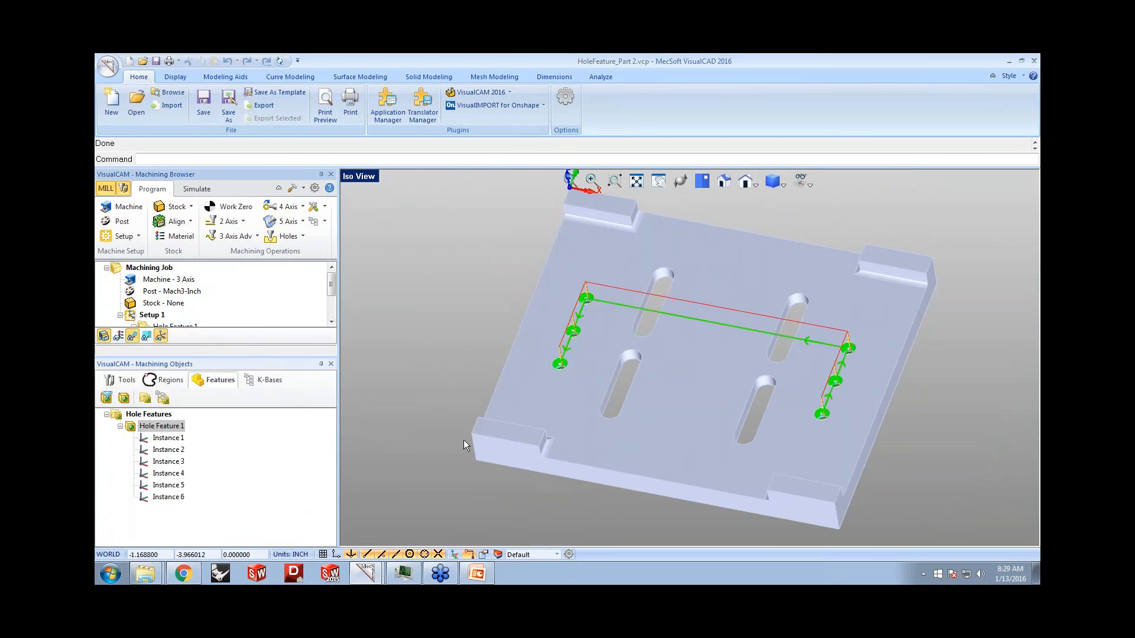
{"action": "middle_click_drag", "start_coordinate": [544, 455], "coordinate": [704, 450]}
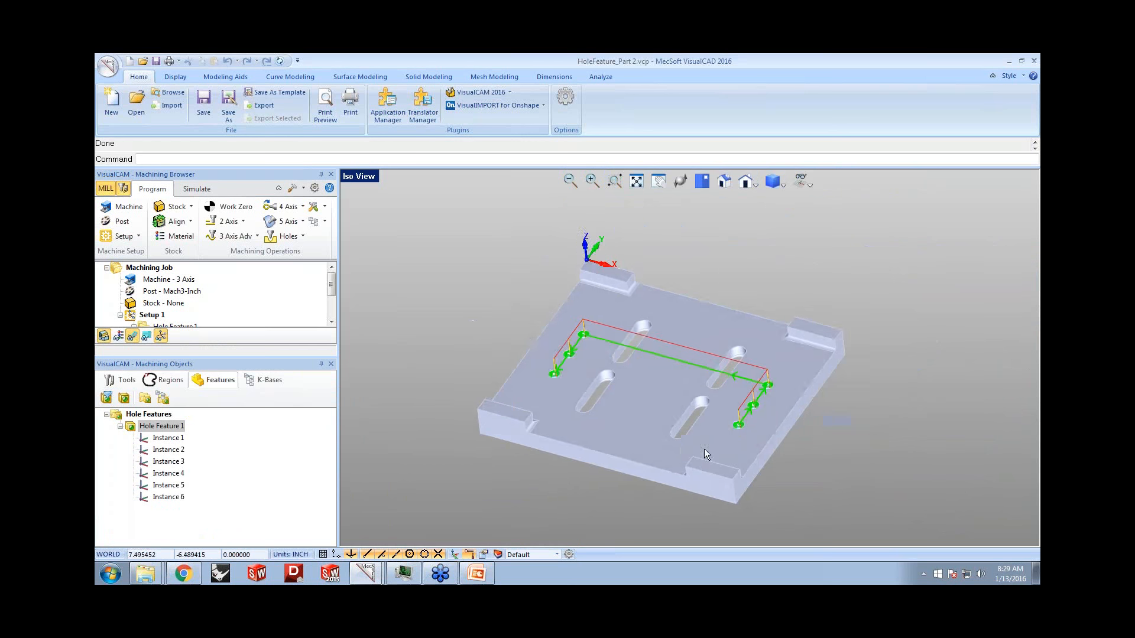
- Open the part file 3AxisIntroductionTutorial.vcp and display its list of machining tools
{"action": "left_click", "coordinate": [137, 106]}
{"action": "left_click", "coordinate": [586, 363]}
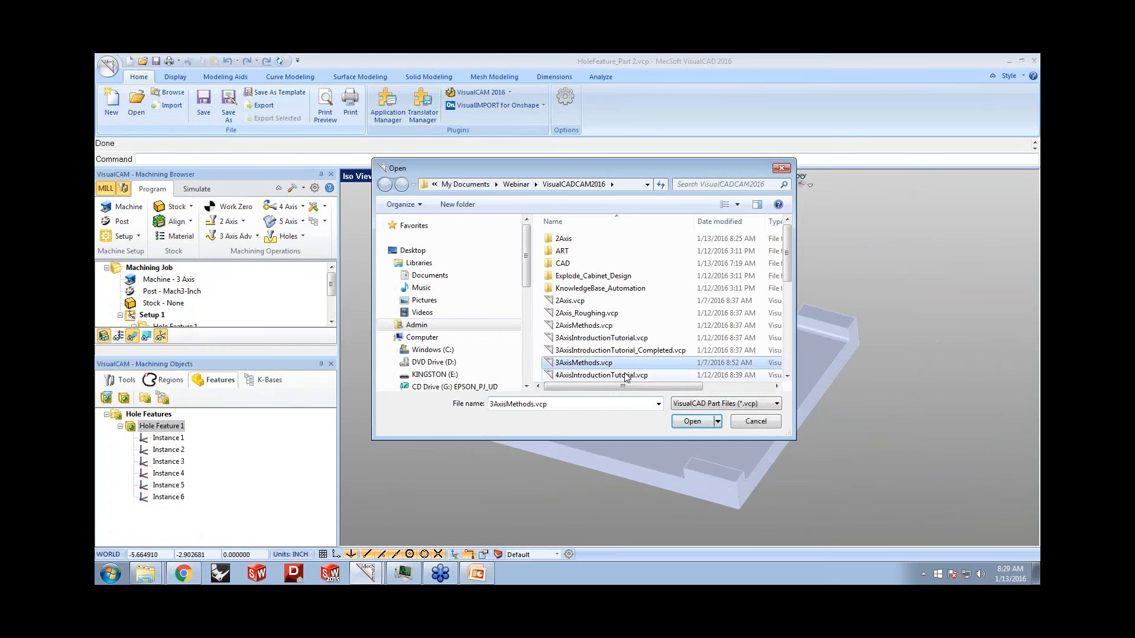
{"action": "left_click", "coordinate": [597, 337]}
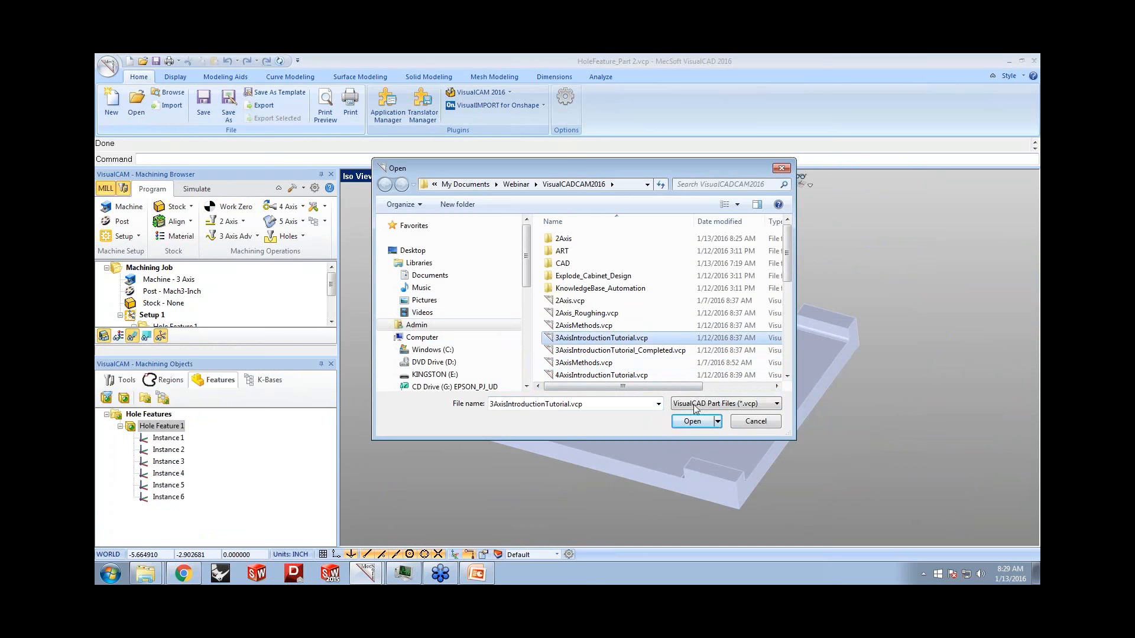
{"action": "left_click", "coordinate": [693, 421]}
{"action": "left_click", "coordinate": [610, 341]}
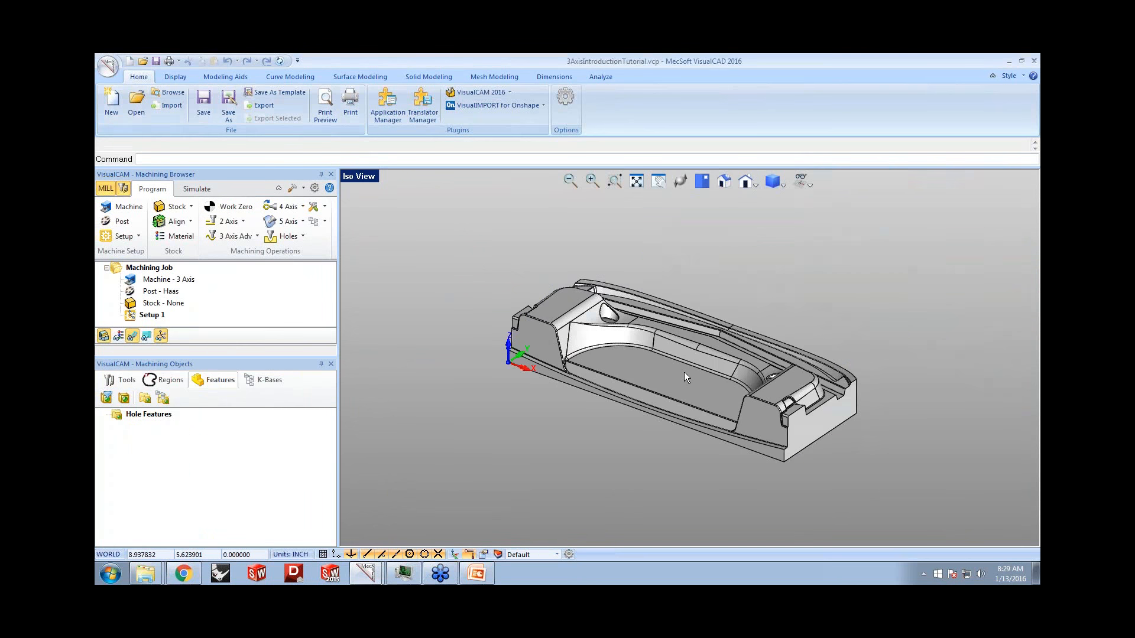
{"action": "mouse_move", "coordinate": [683, 374]}
{"action": "middle_mouse_down"}
{"action": "mouse_move", "coordinate": [670, 372]}
{"action": "mouse_move", "coordinate": [759, 377]}
{"action": "mouse_move", "coordinate": [700, 366]}
{"action": "middle_mouse_up"}
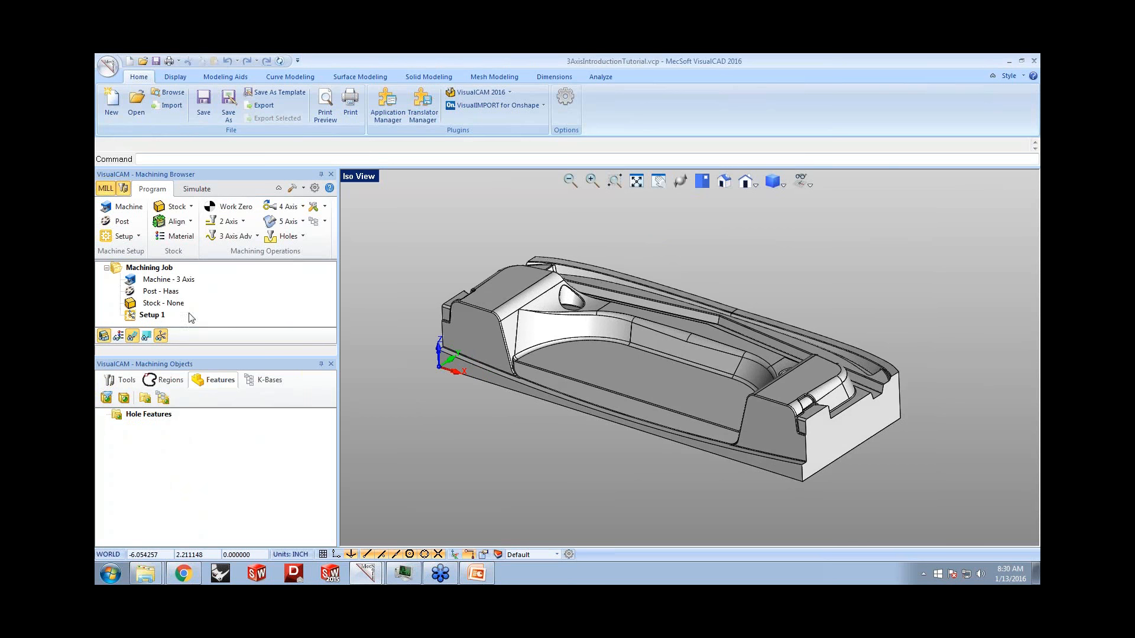
{"action": "left_click", "coordinate": [125, 380]}
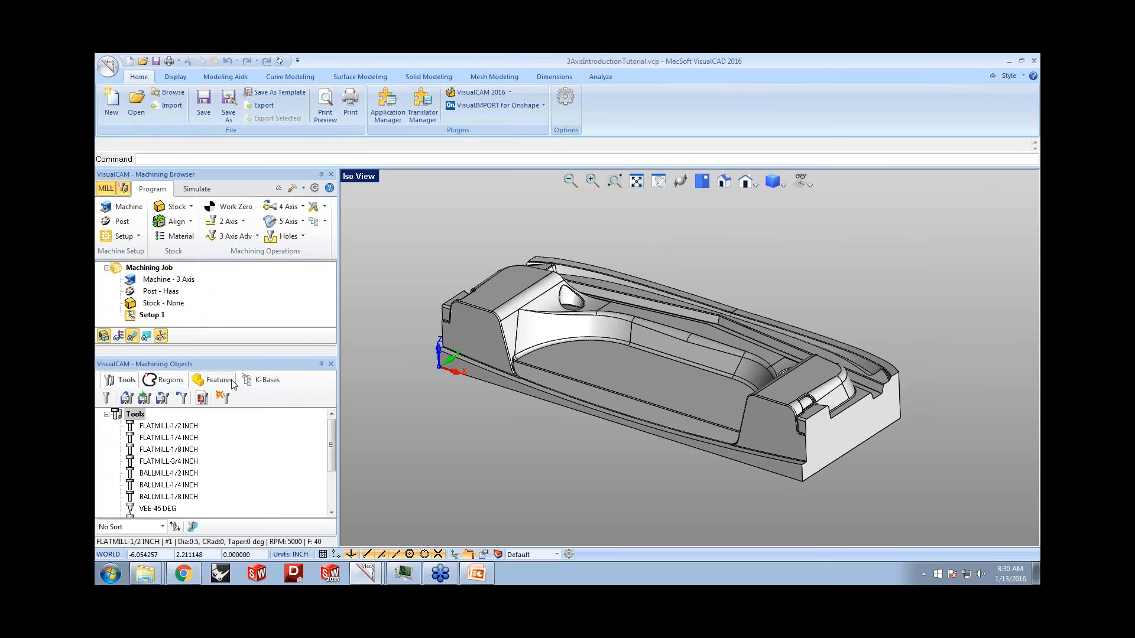
- Create a box stock from the model's bounding box and set its height to 3.75
{"action": "left_click", "coordinate": [191, 206]}
{"action": "left_click", "coordinate": [193, 223]}
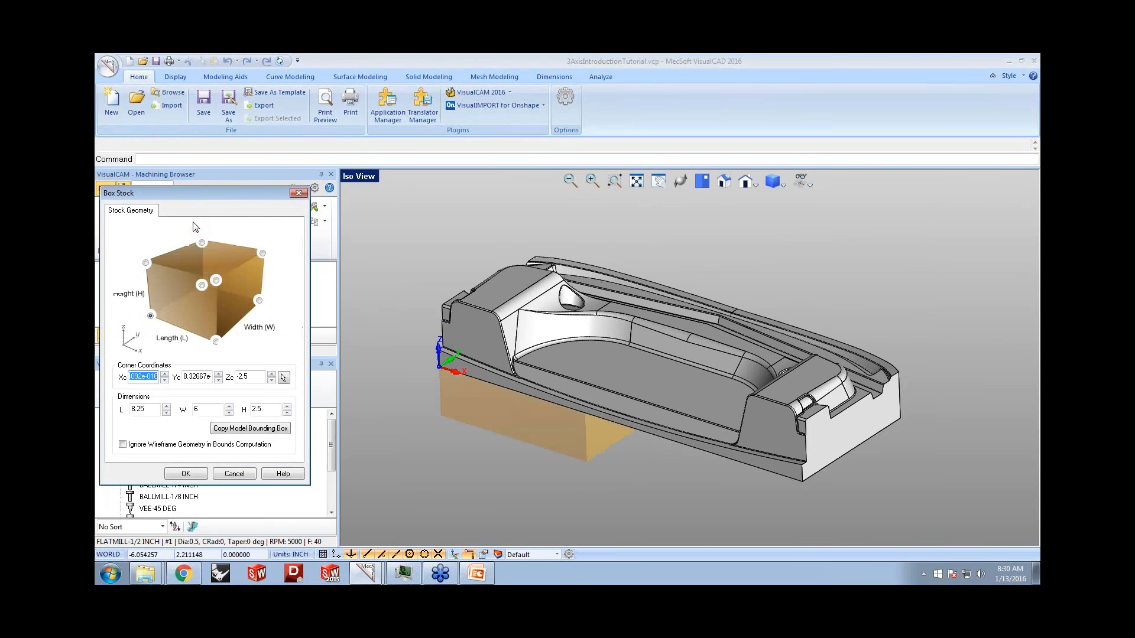
{"action": "left_click", "coordinate": [237, 429]}
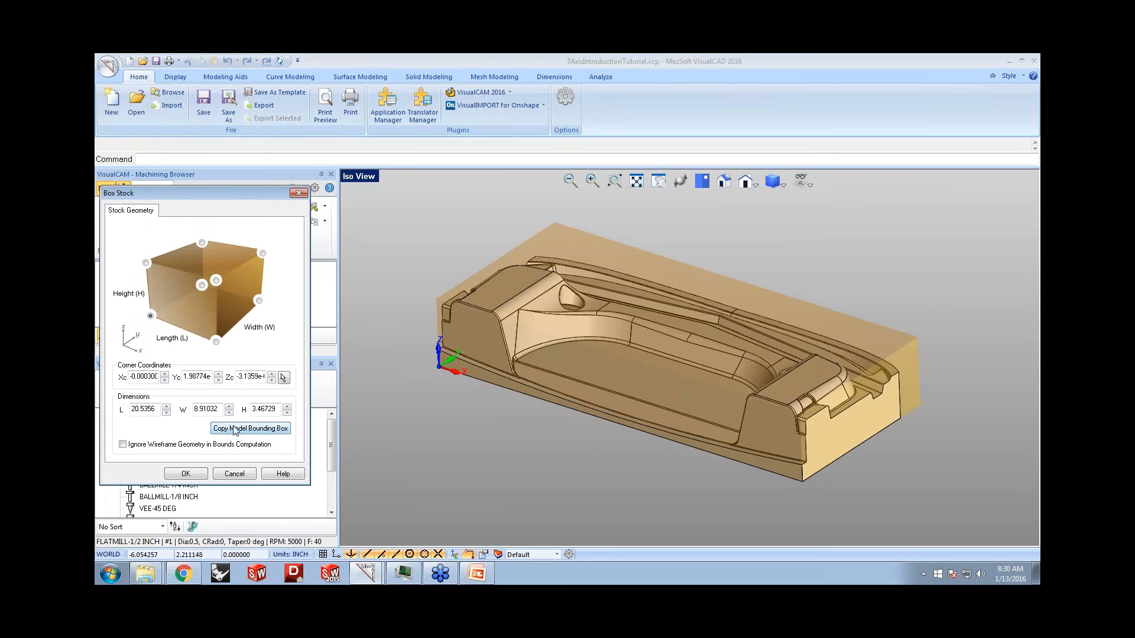
{"action": "double_click", "coordinate": [261, 408]}
{"action": "type", "text": "3.75"}
{"action": "left_click", "coordinate": [195, 473]}
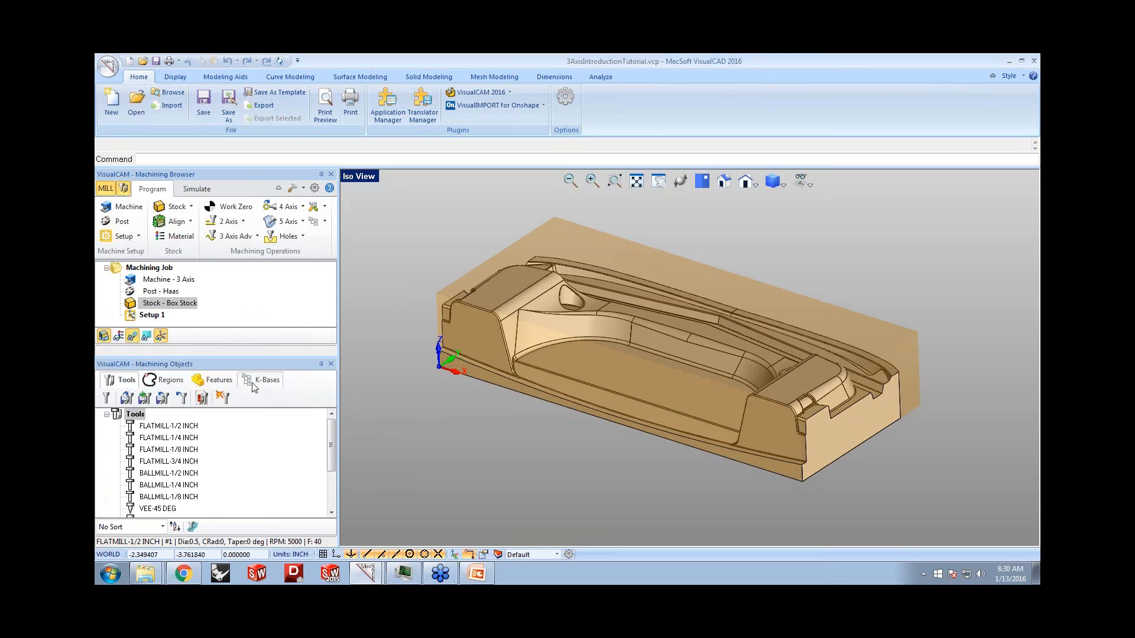
- Enlarge the Machining Browser's operation list and locate the world coordinate system at the stock box's lowest Z, south-west corner
{"action": "left_click_drag", "start_coordinate": [255, 355], "coordinate": [254, 383]}
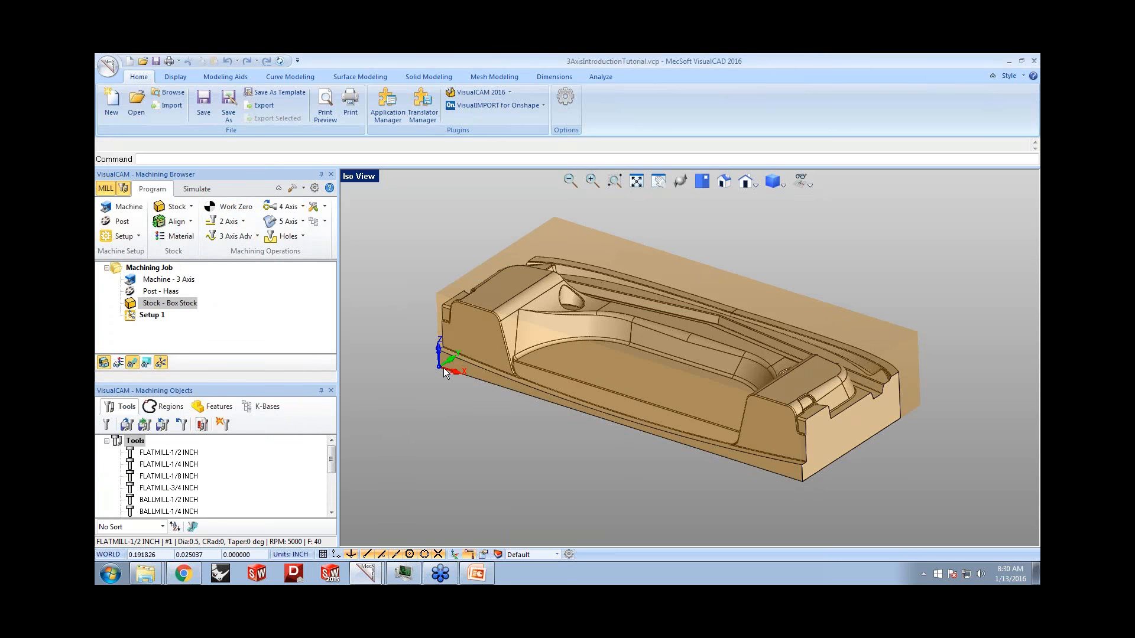
{"action": "left_click", "coordinate": [191, 222]}
{"action": "left_click", "coordinate": [208, 242]}
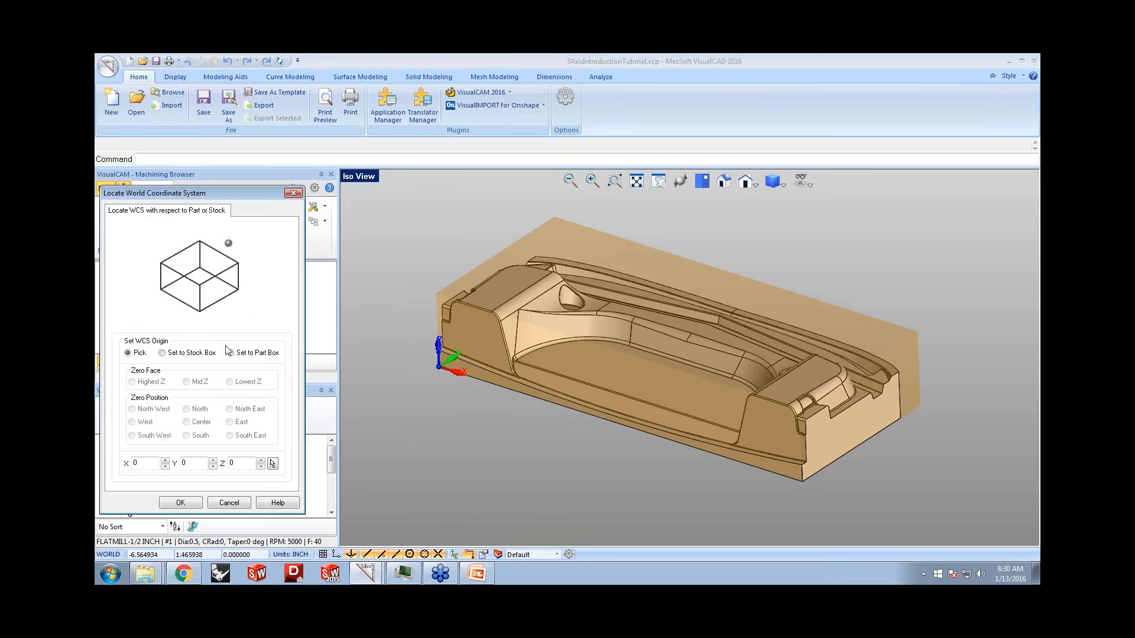
{"action": "left_click", "coordinate": [162, 353]}
{"action": "left_click", "coordinate": [230, 382]}
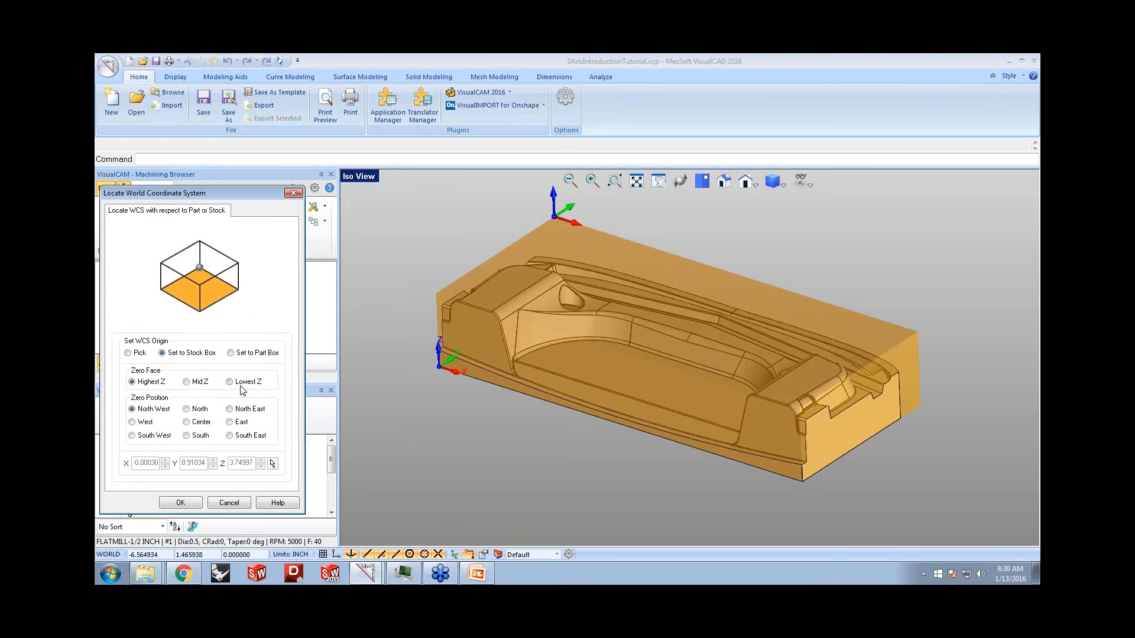
{"action": "left_click", "coordinate": [184, 503]}
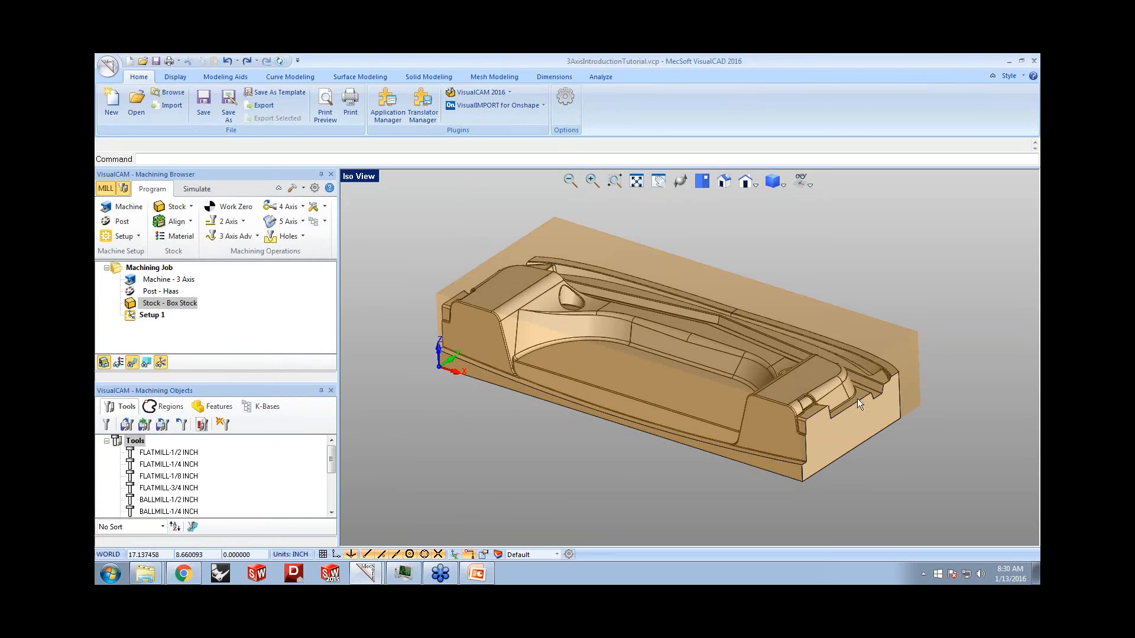
- Begin a 3-axis Horizontal Roughing operation and assign the FLATMILL-1/2 INCH tool to it
{"action": "left_click", "coordinate": [257, 237]}
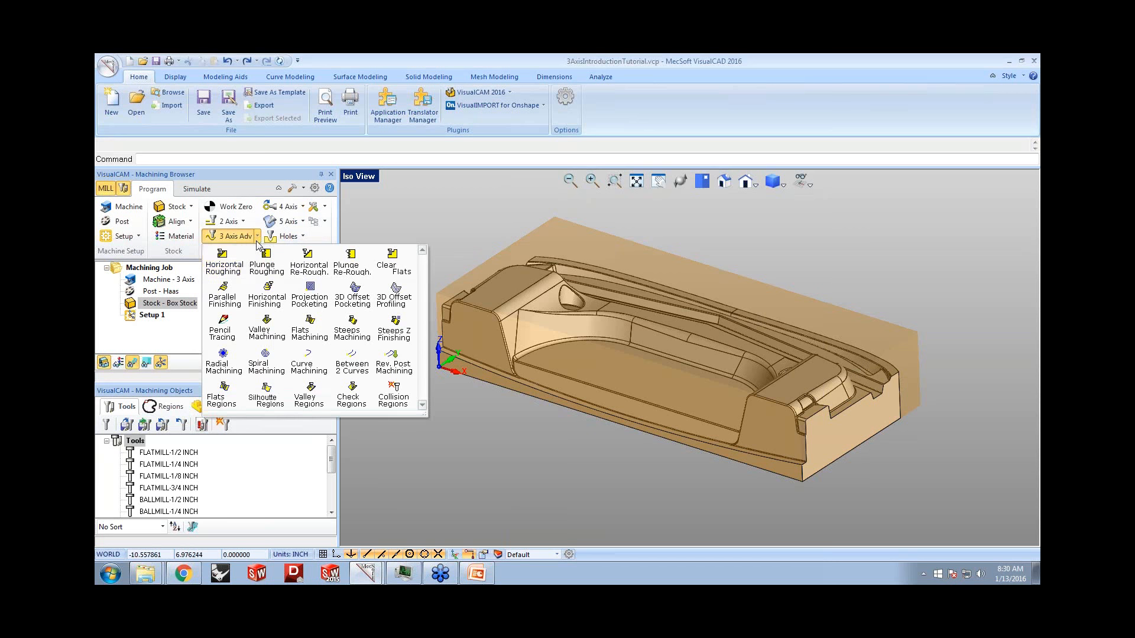
{"action": "left_click", "coordinate": [230, 270]}
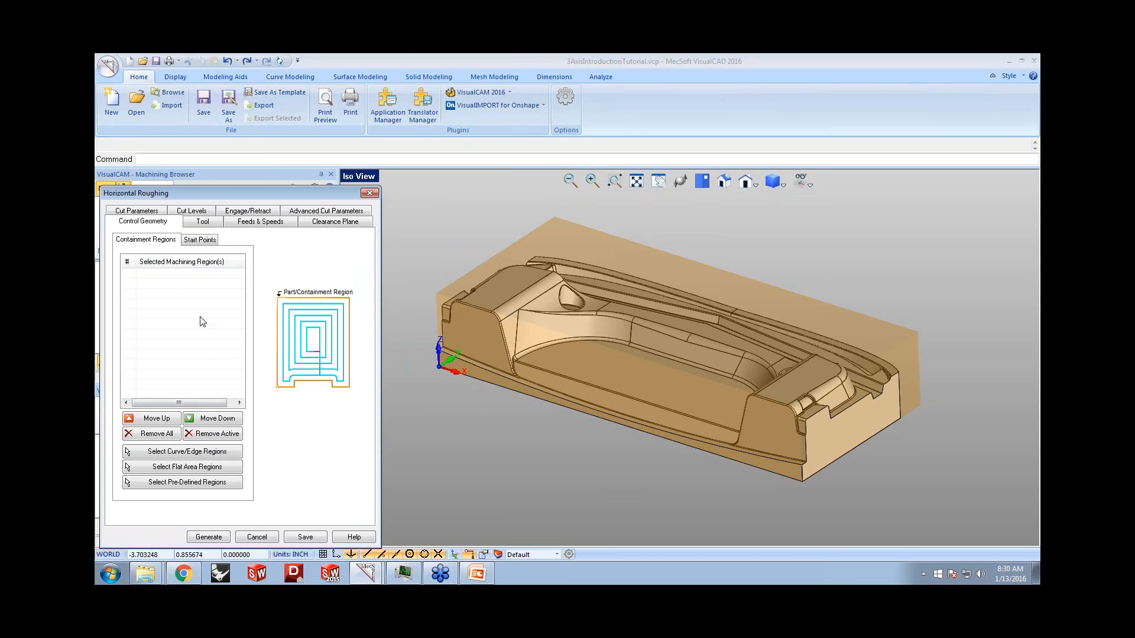
{"action": "left_click", "coordinate": [198, 224]}
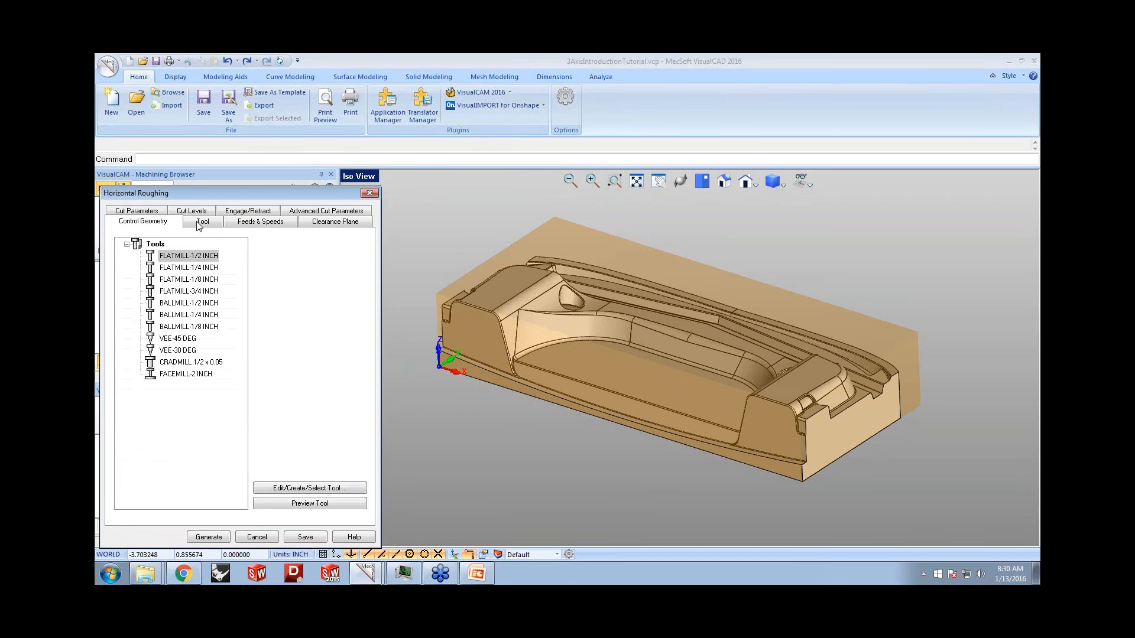
{"action": "left_click", "coordinate": [152, 260]}
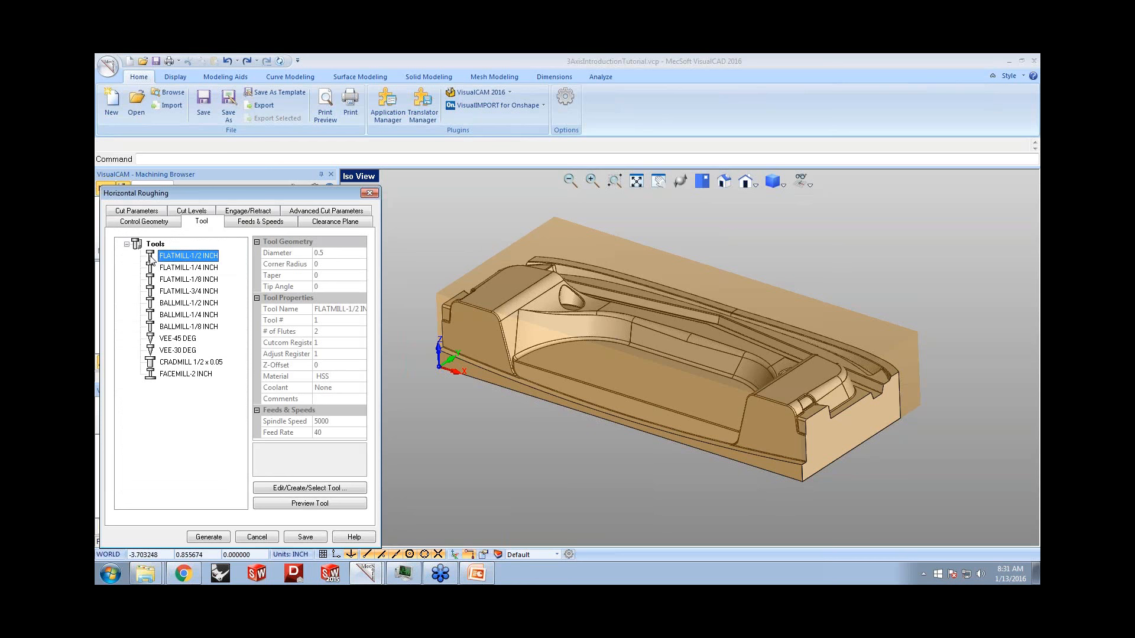
- Set the roughing stepover to 40% of the tool diameter, keep the default cut levels and generate the toolpath
{"action": "left_click", "coordinate": [263, 225]}
{"action": "left_click", "coordinate": [311, 225]}
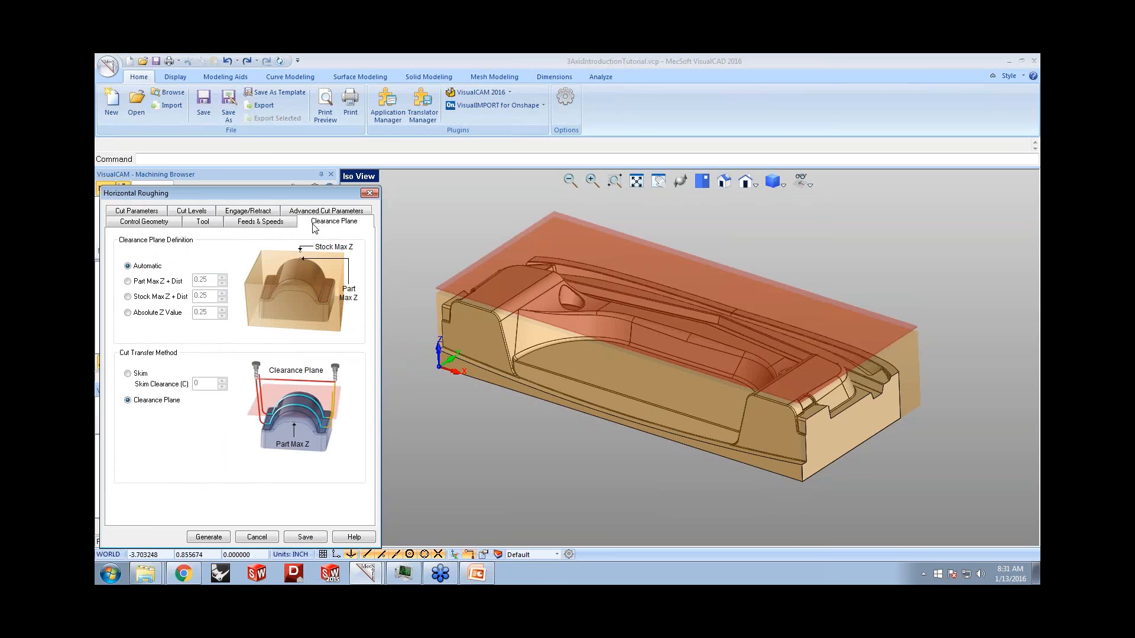
{"action": "left_click", "coordinate": [149, 214]}
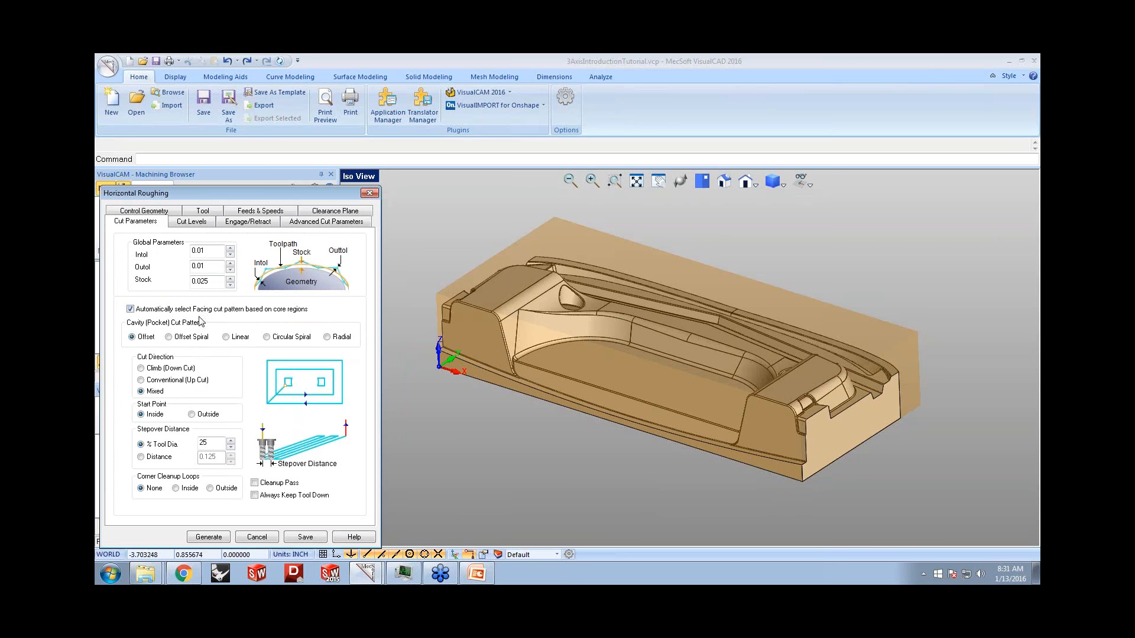
{"action": "type", "text": "40"}
{"action": "left_click", "coordinate": [180, 223]}
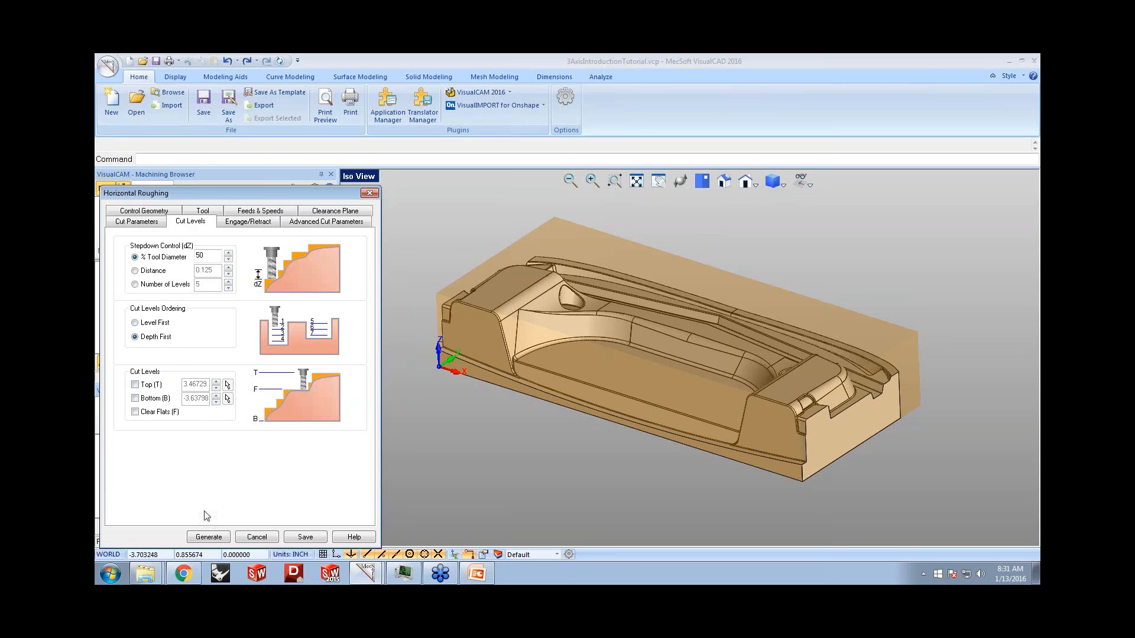
{"action": "left_click", "coordinate": [208, 537]}
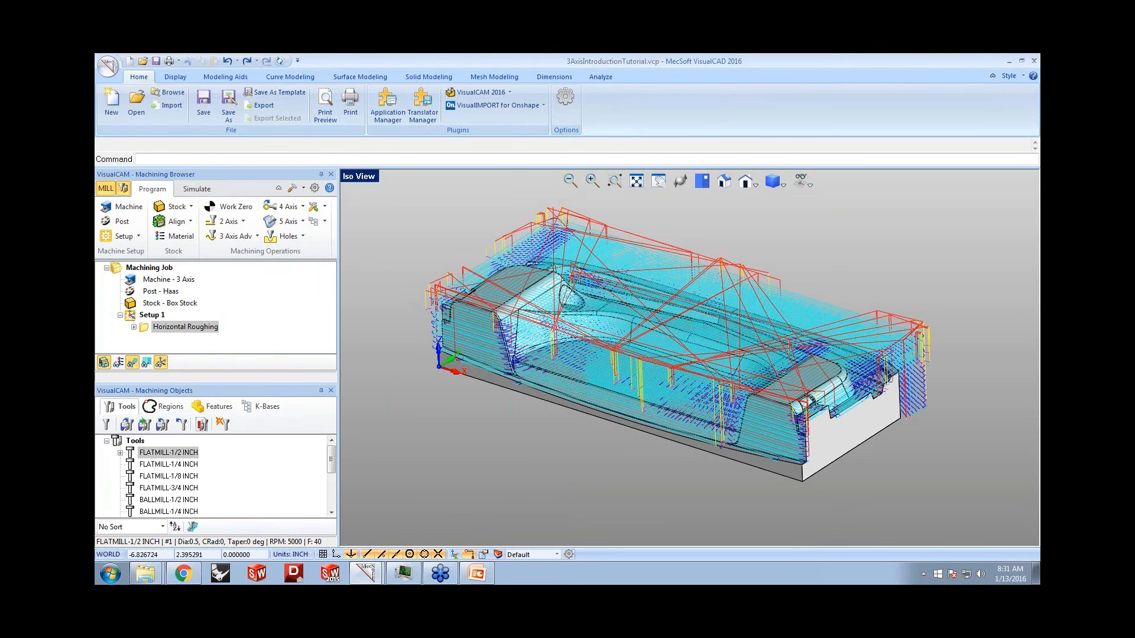
- Simulate material removal for the Horizontal Roughing operation and advance it to the end
{"action": "left_click", "coordinate": [196, 189]}
{"action": "left_click", "coordinate": [195, 221]}
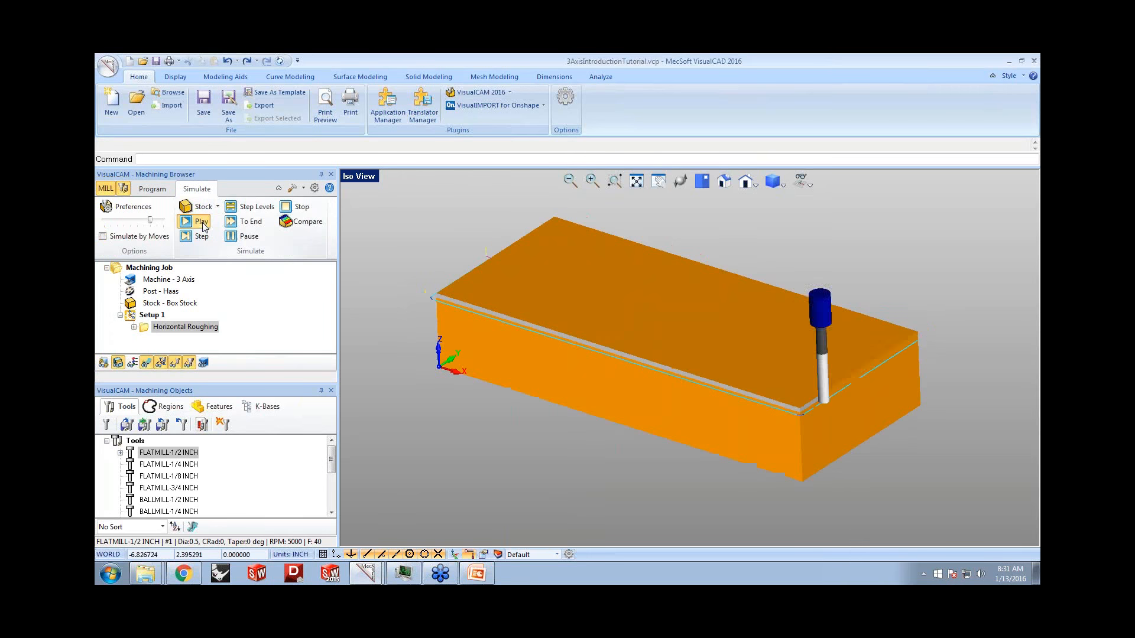
{"action": "left_click", "coordinate": [239, 222]}
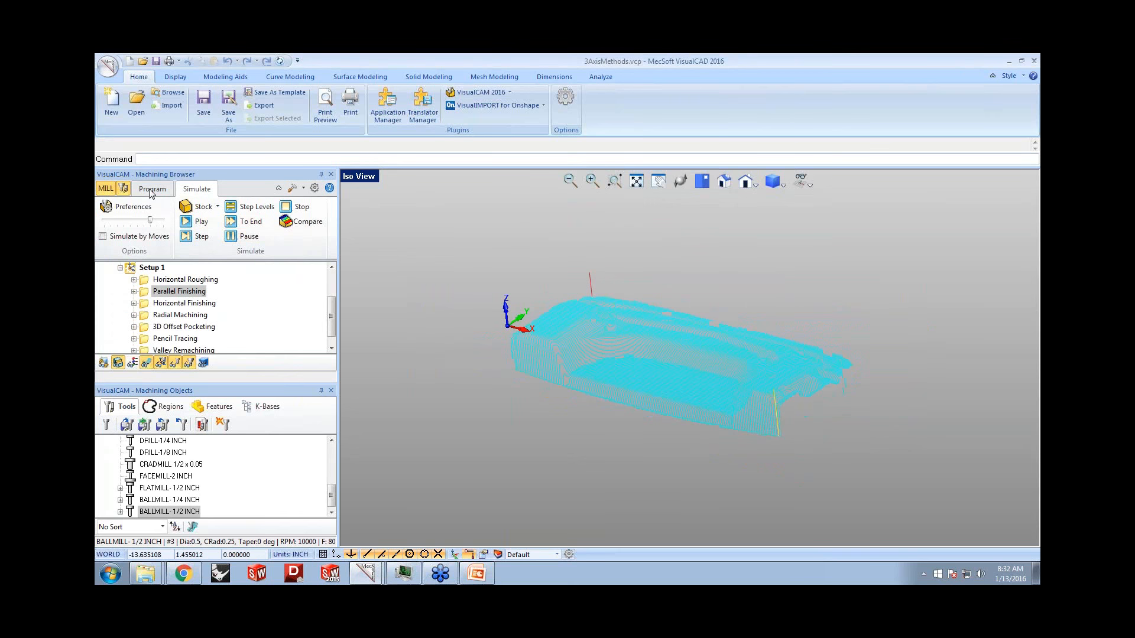
- In 3AxisMethods.vcp, simulate the Horizontal Roughing operation straight to its end
{"action": "left_click", "coordinate": [150, 189]}
{"action": "scroll", "coordinate": [711, 356], "scroll_direction": "up", "scroll_amount": 2}
{"action": "mouse_move", "coordinate": [711, 362]}
{"action": "middle_mouse_down"}
{"action": "mouse_move", "coordinate": [719, 392]}
{"action": "mouse_move", "coordinate": [715, 368]}
{"action": "middle_mouse_up"}
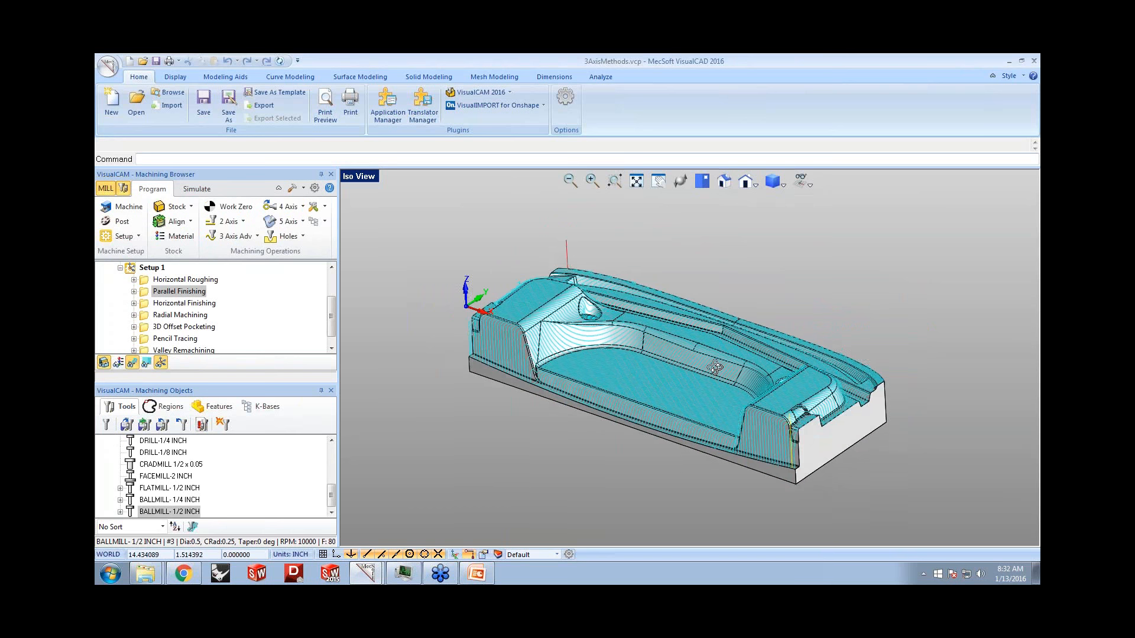
{"action": "left_click", "coordinate": [197, 189]}
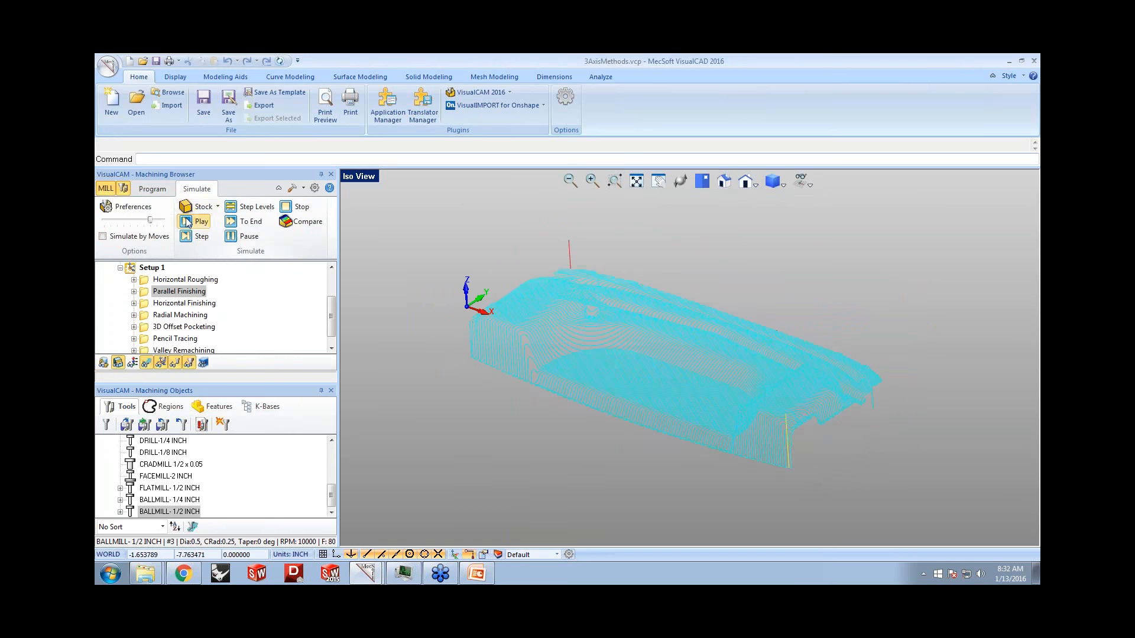
{"action": "left_click", "coordinate": [186, 222]}
{"action": "left_click", "coordinate": [207, 277]}
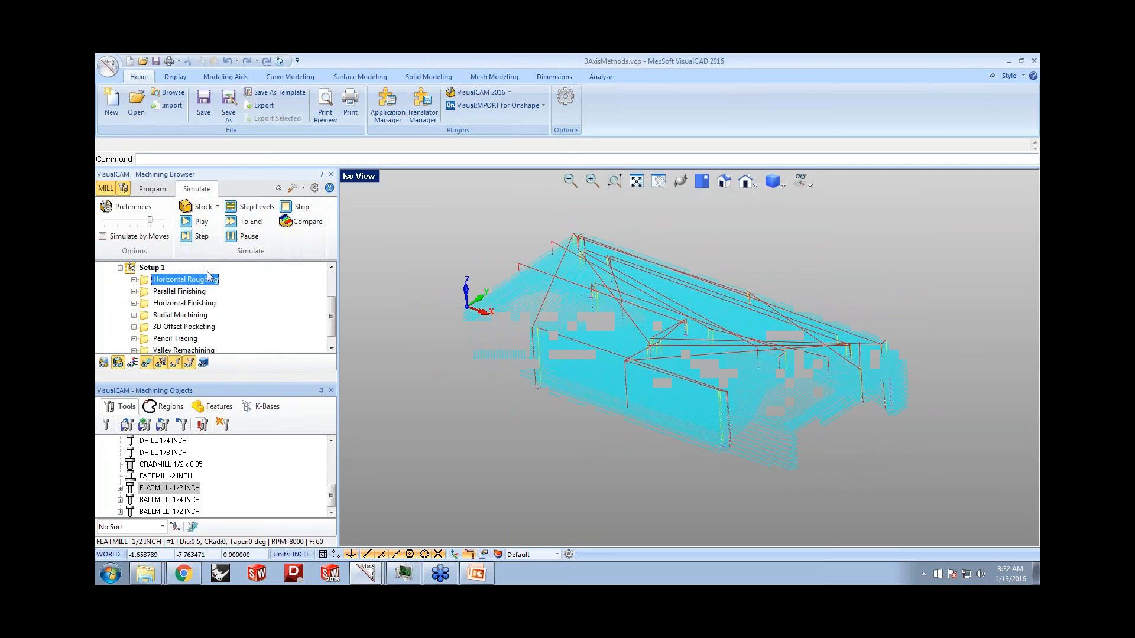
{"action": "left_click", "coordinate": [244, 222]}
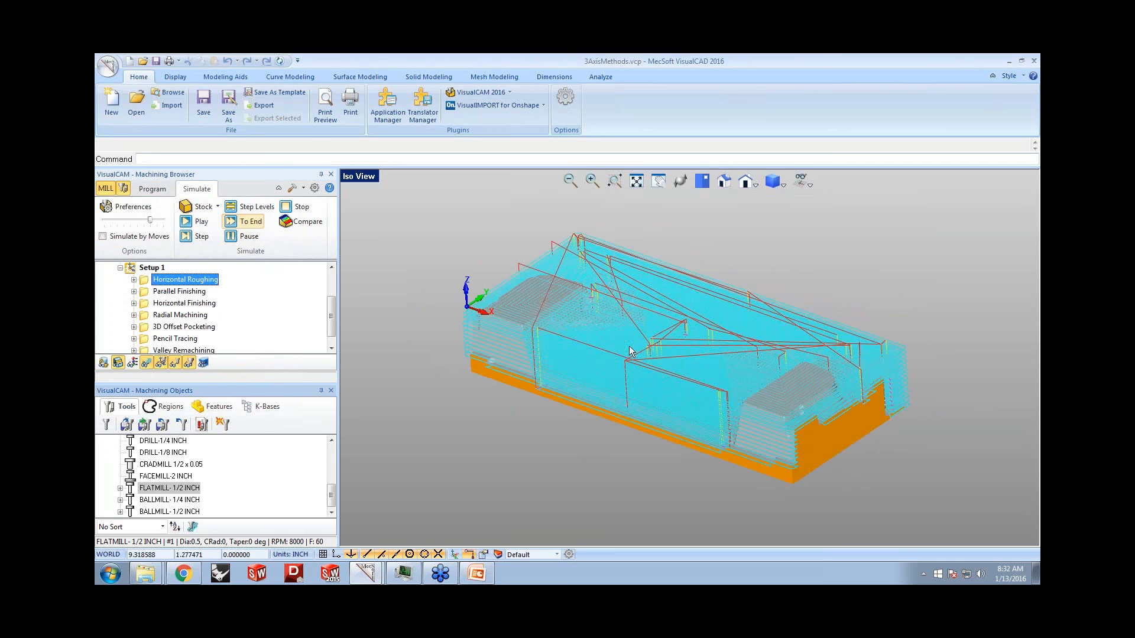
- Simulate the Parallel Finishing operation to its end, then return to programming with the toolpath display hidden
{"action": "left_click", "coordinate": [179, 291]}
{"action": "left_click", "coordinate": [199, 224]}
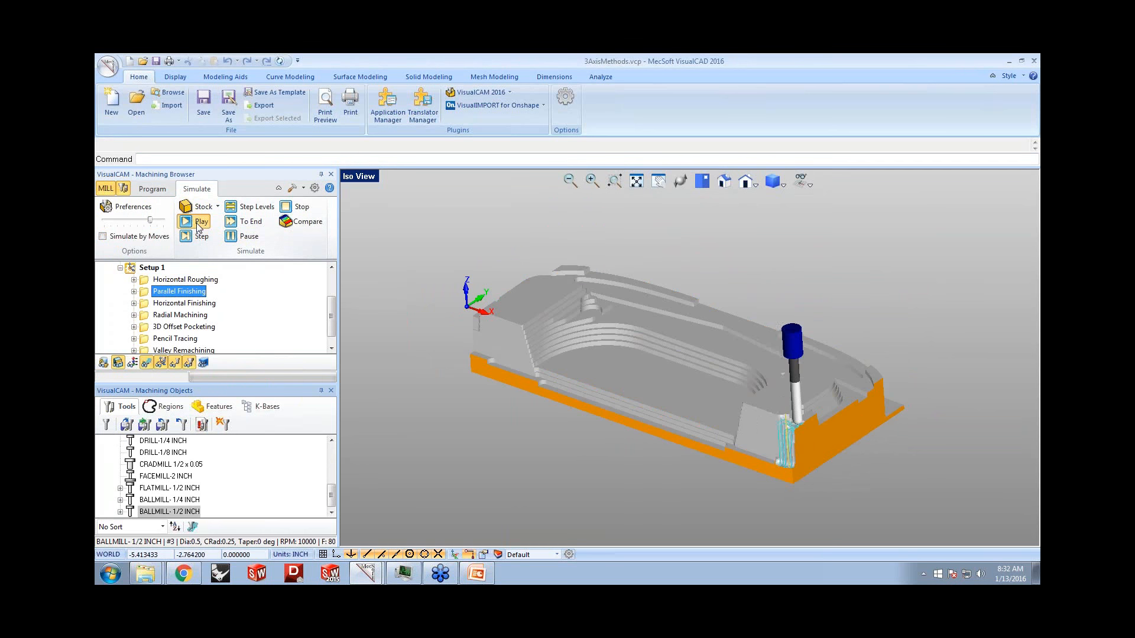
{"action": "left_click", "coordinate": [242, 227]}
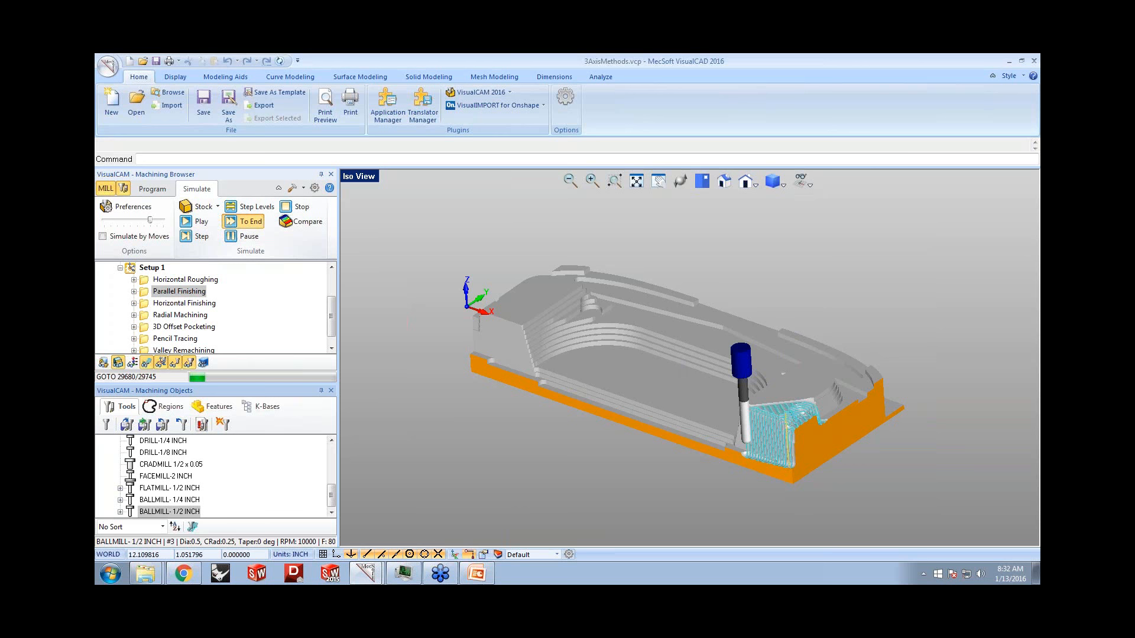
{"action": "left_click", "coordinate": [148, 363]}
{"action": "left_click", "coordinate": [153, 189]}
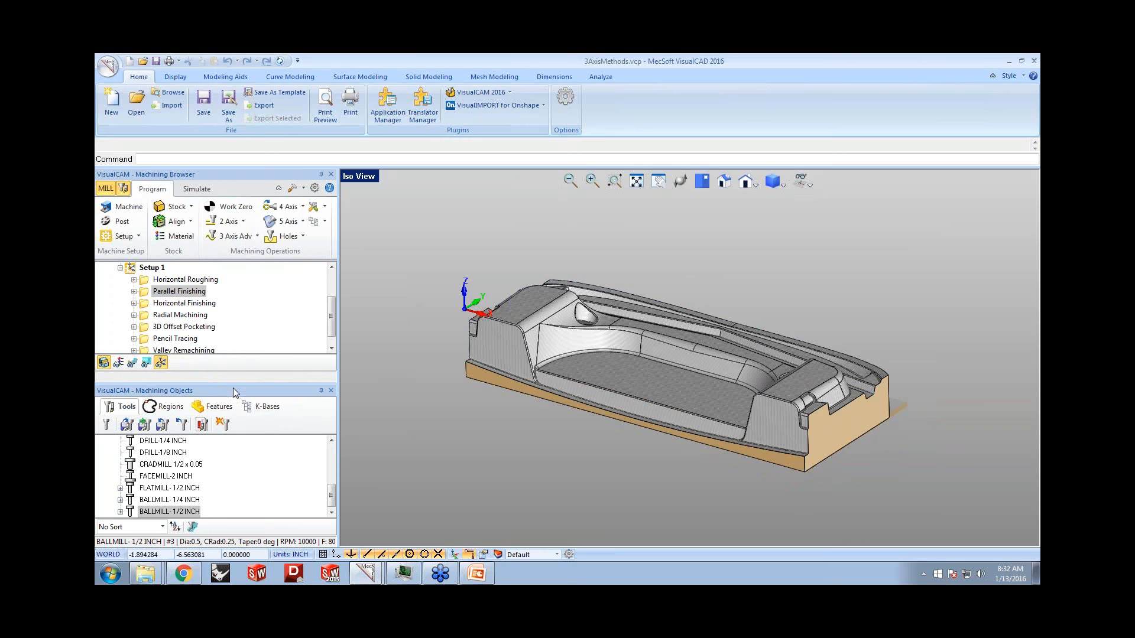
- Display in turn the toolpaths of Horizontal Finishing, Radial Machining, 3D Offset Pocketing, Pencil Tracing and Valley Remachining
{"action": "left_click", "coordinate": [185, 338]}
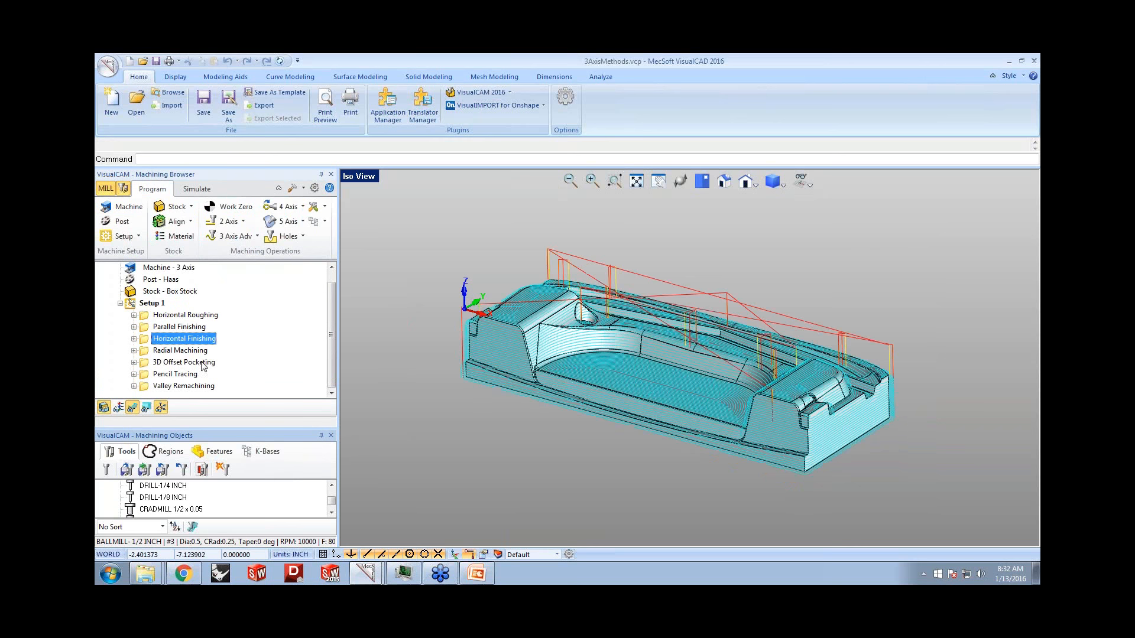
{"action": "left_click", "coordinate": [188, 351]}
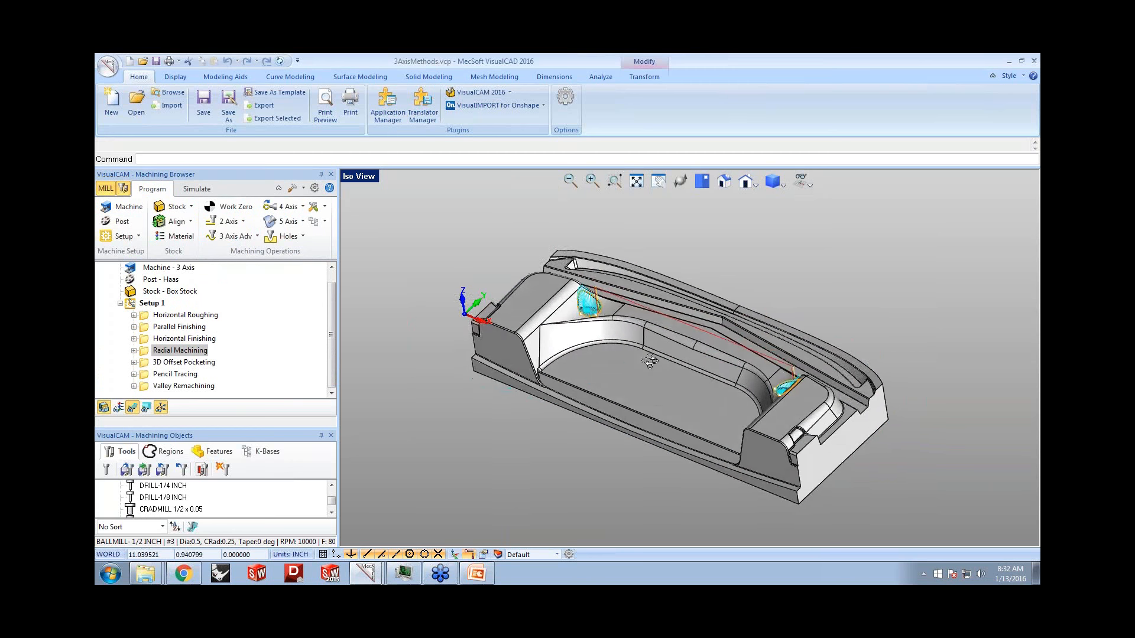
{"action": "left_click", "coordinate": [208, 363]}
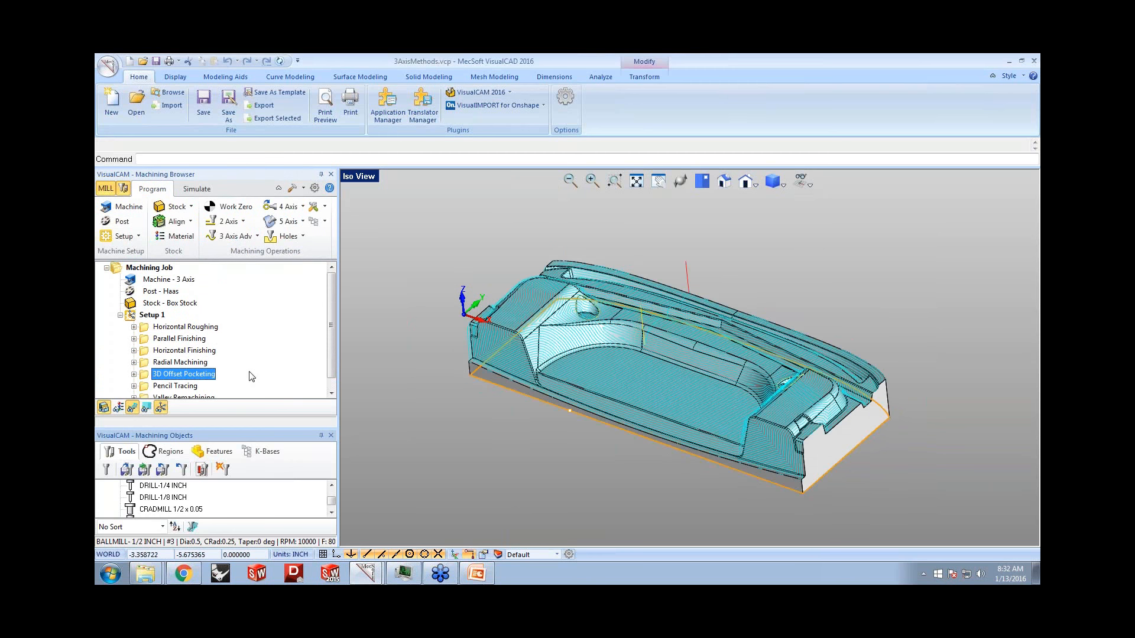
{"action": "left_click", "coordinate": [196, 387]}
{"action": "left_click", "coordinate": [189, 396]}
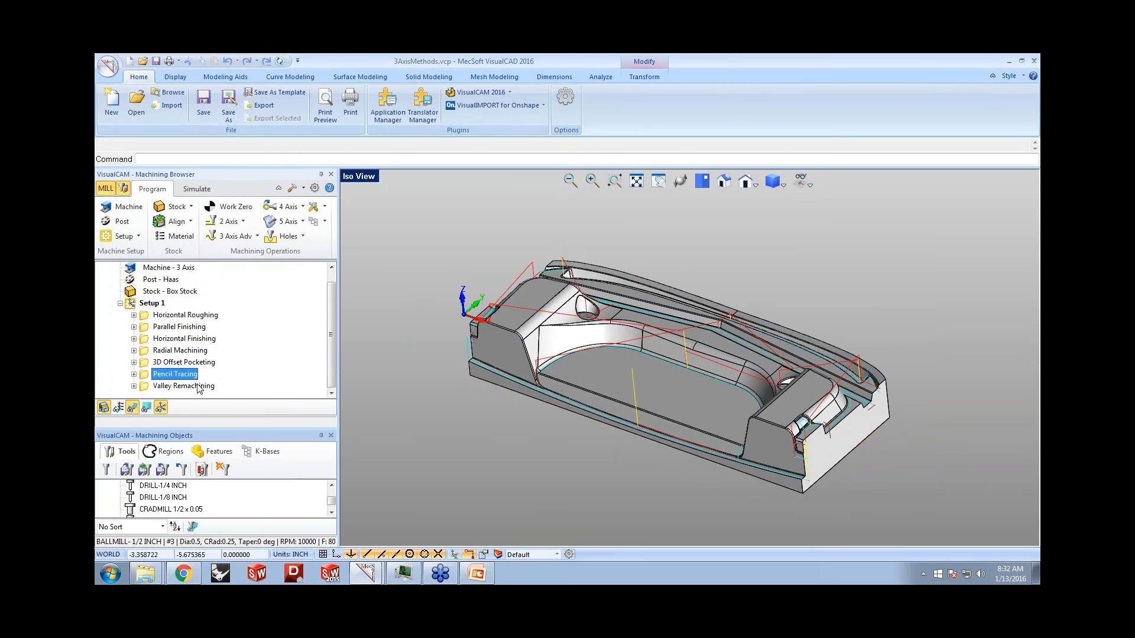
{"action": "mouse_move", "coordinate": [696, 374]}
{"action": "middle_mouse_down"}
{"action": "mouse_move", "coordinate": [714, 368]}
{"action": "mouse_move", "coordinate": [702, 359]}
{"action": "middle_mouse_up"}
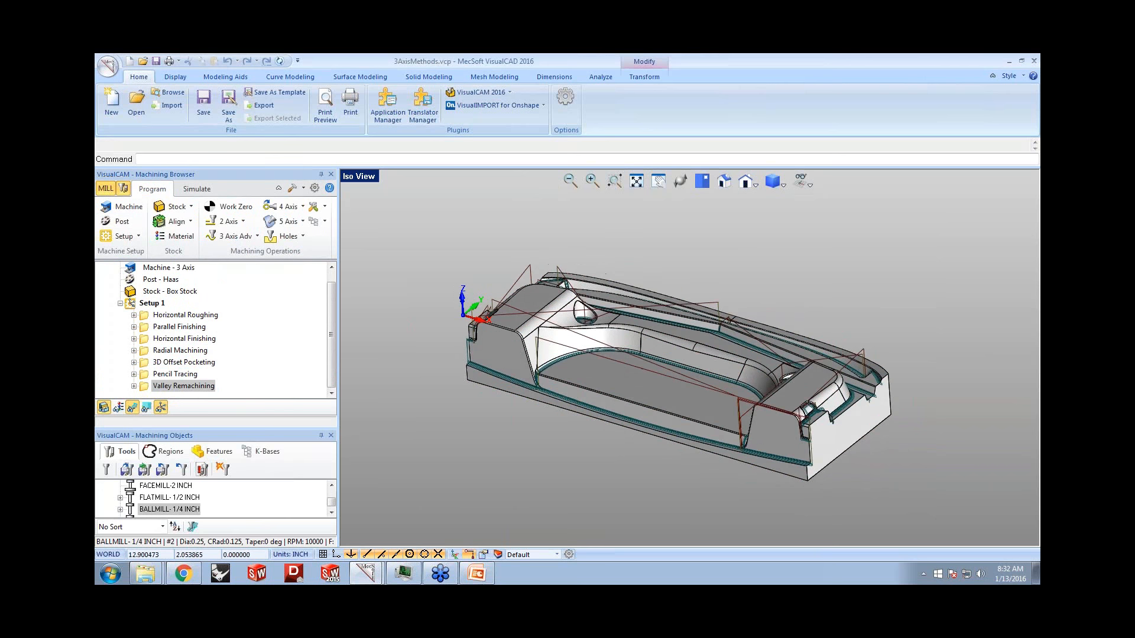
- Review the list of available 3-axis machining methods without creating an operation, then clear the selection
{"action": "left_click", "coordinate": [257, 236]}
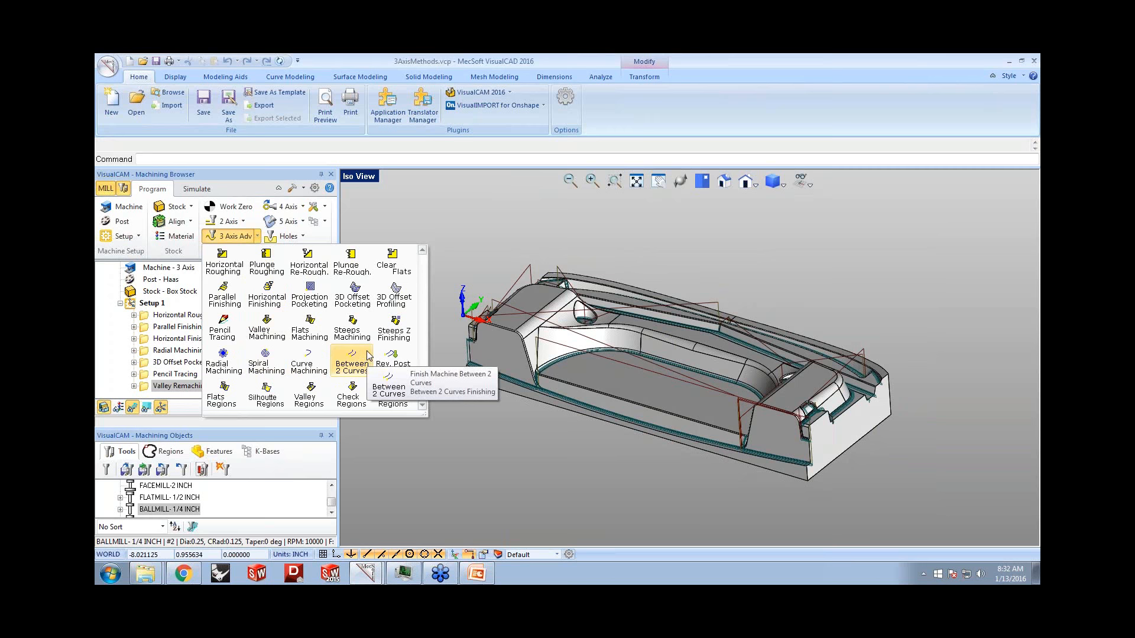
{"action": "left_click", "coordinate": [555, 420]}
{"action": "middle_click_drag", "start_coordinate": [570, 417], "coordinate": [610, 406]}
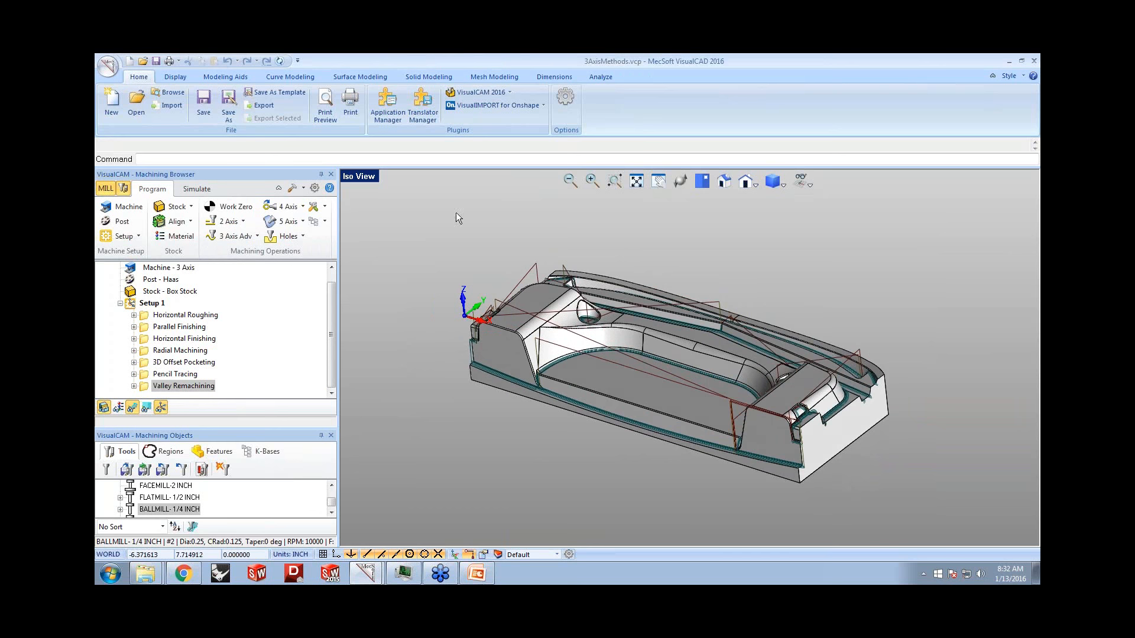
- Open the part file 4AxisMethods.vcp from the VisualCADCAM2016 folder
{"action": "left_click", "coordinate": [137, 112]}
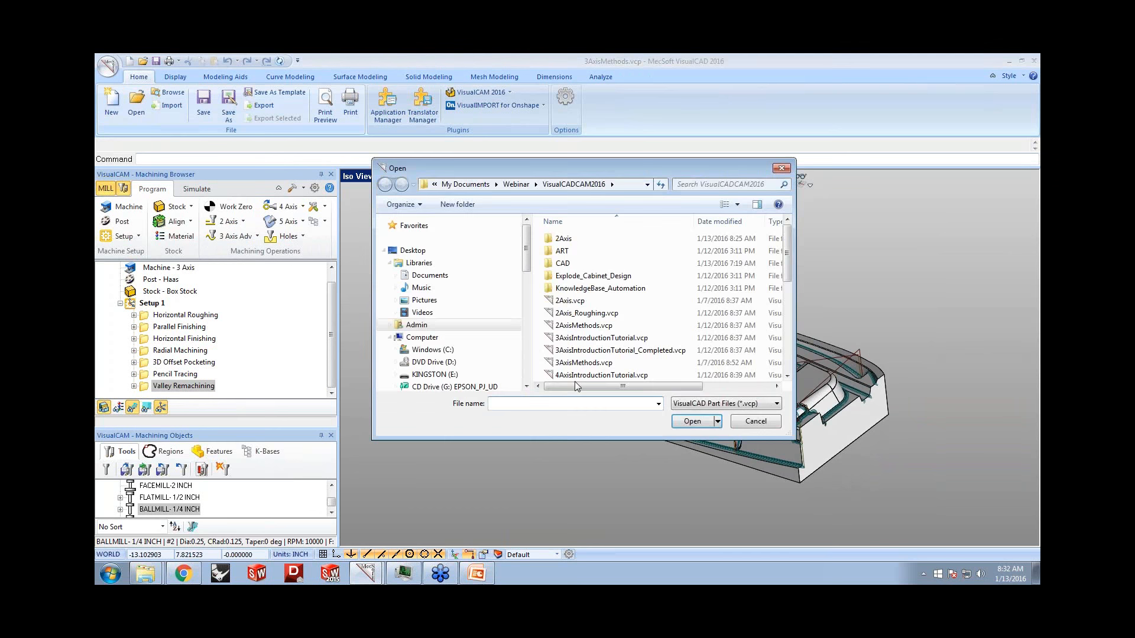
{"action": "left_click", "coordinate": [606, 380]}
{"action": "scroll", "coordinate": [602, 355], "scroll_direction": "down", "scroll_amount": 2}
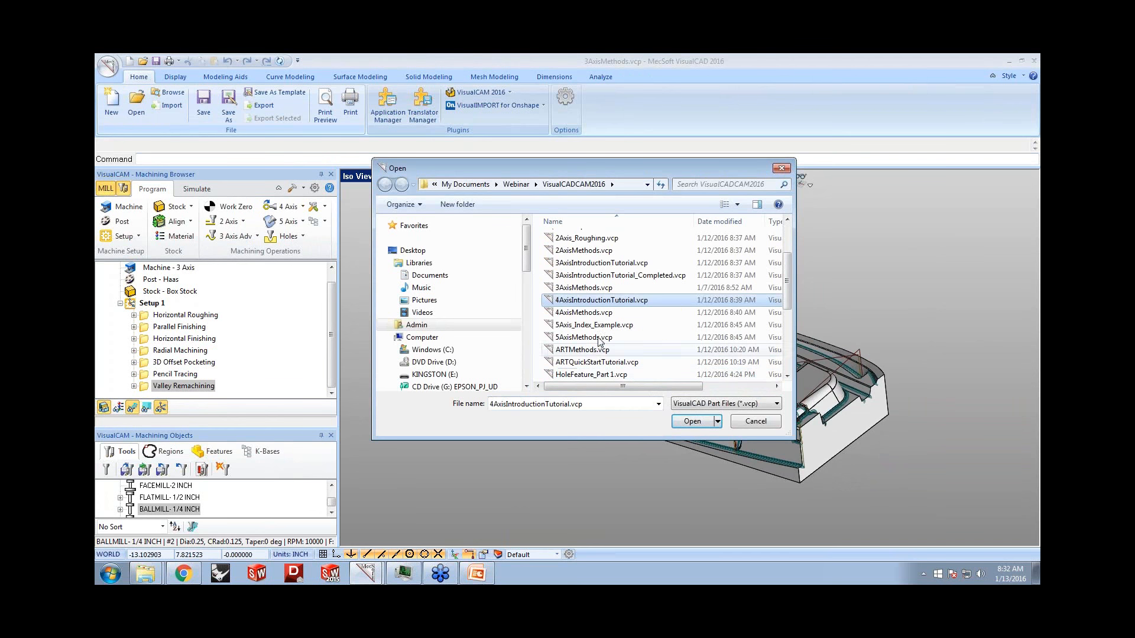
{"action": "left_click", "coordinate": [594, 325]}
{"action": "left_click", "coordinate": [588, 313]}
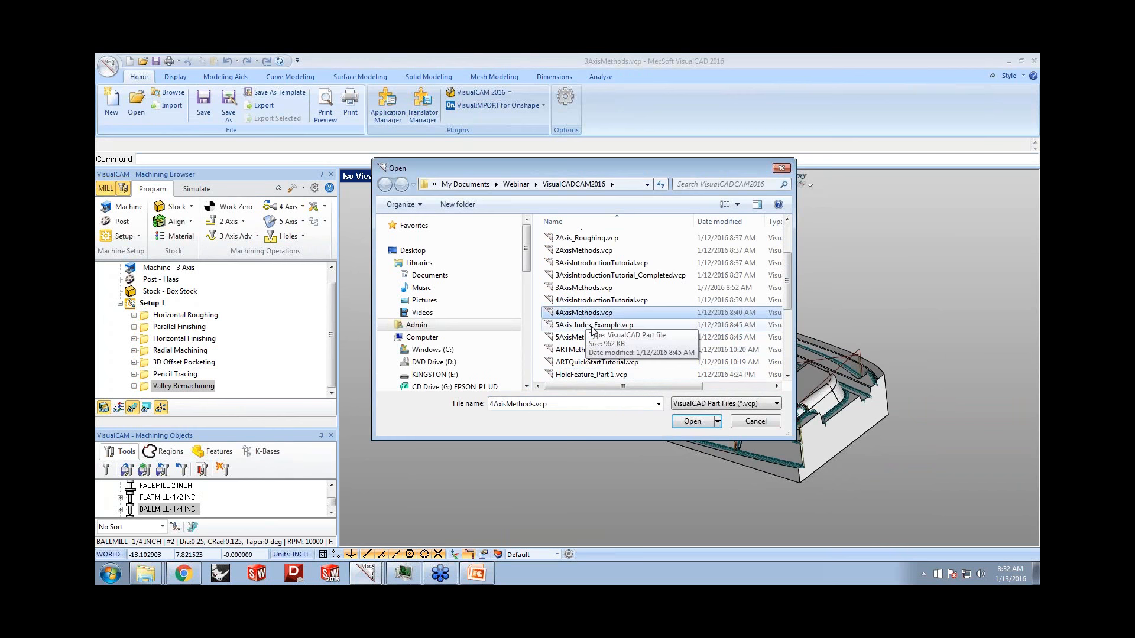
{"action": "left_click", "coordinate": [689, 422]}
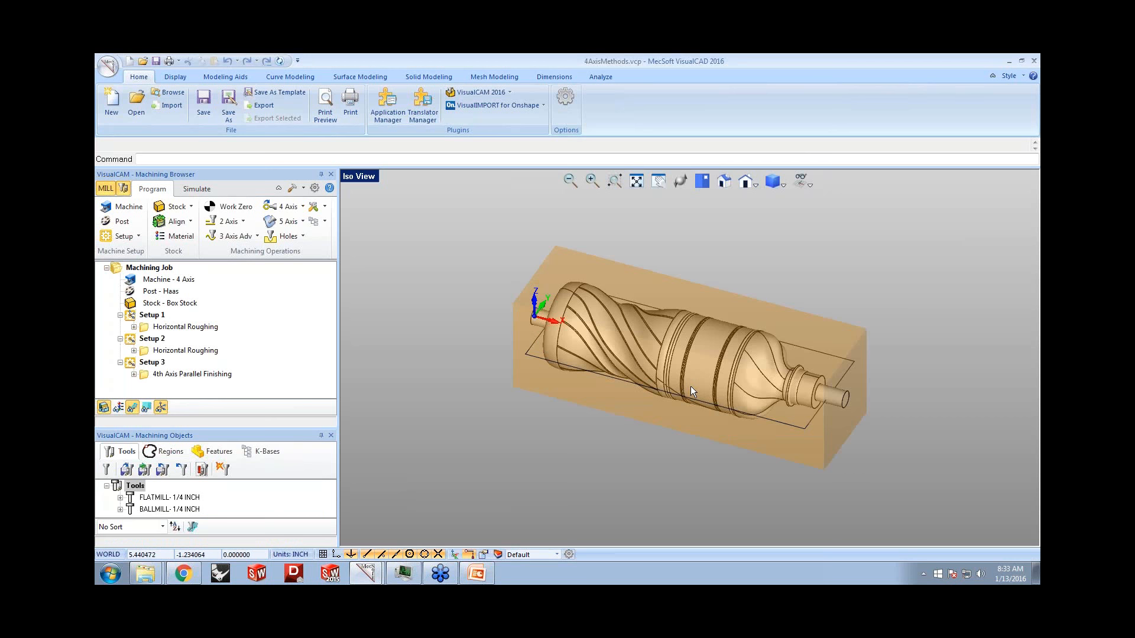
{"action": "middle_click_drag", "start_coordinate": [684, 385], "coordinate": [678, 383]}
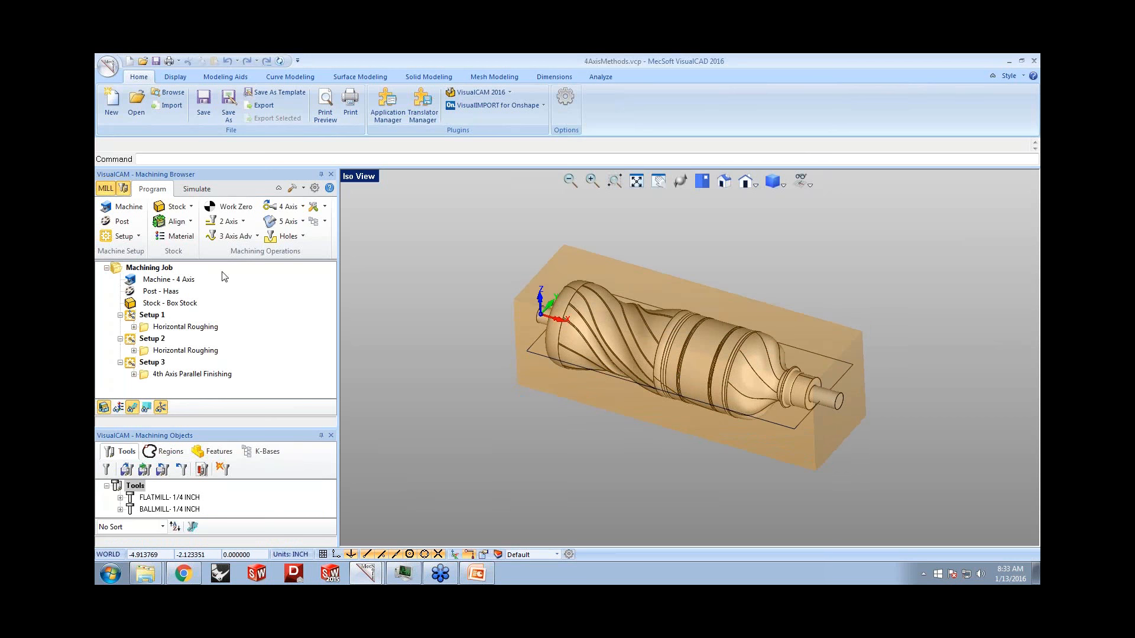
- Review the options of a new Rotate Table setup and leave without creating it
{"action": "left_click", "coordinate": [138, 236]}
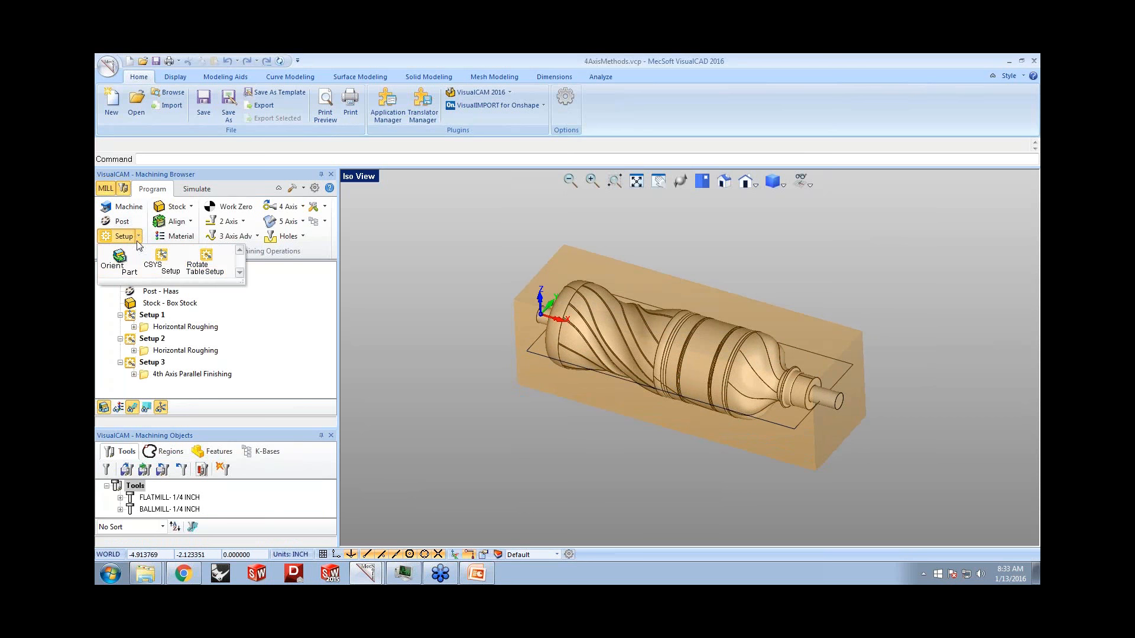
{"action": "left_click", "coordinate": [203, 272]}
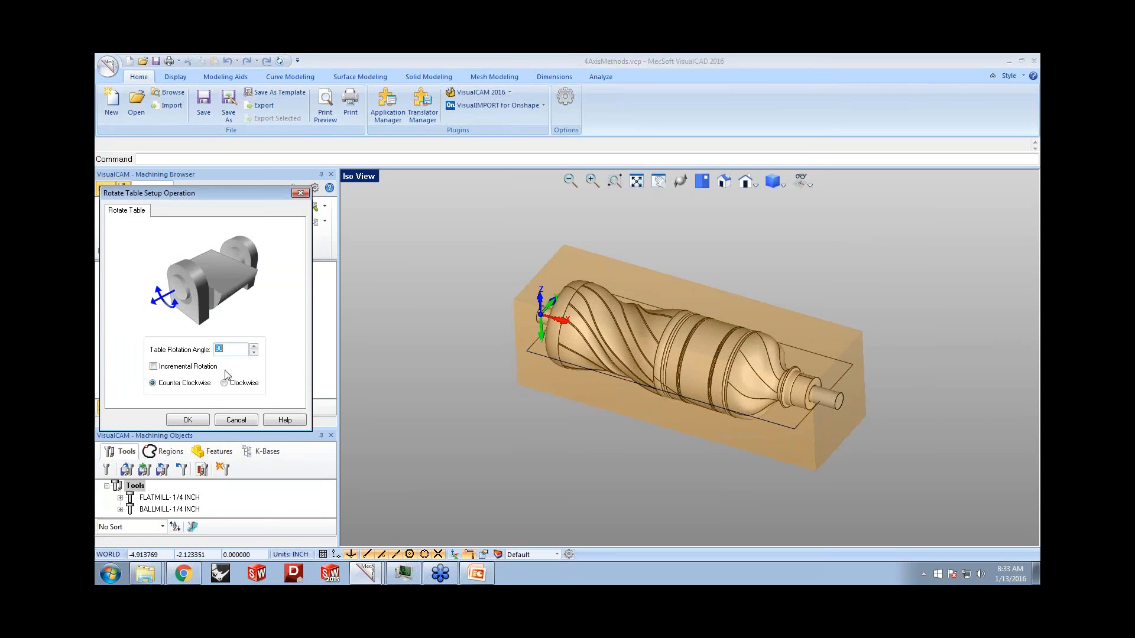
{"action": "left_click", "coordinate": [235, 419]}
- Display the Horizontal Roughing toolpath of Setup 1 and review the 4-axis machine definition without changing it
{"action": "left_click", "coordinate": [186, 327]}
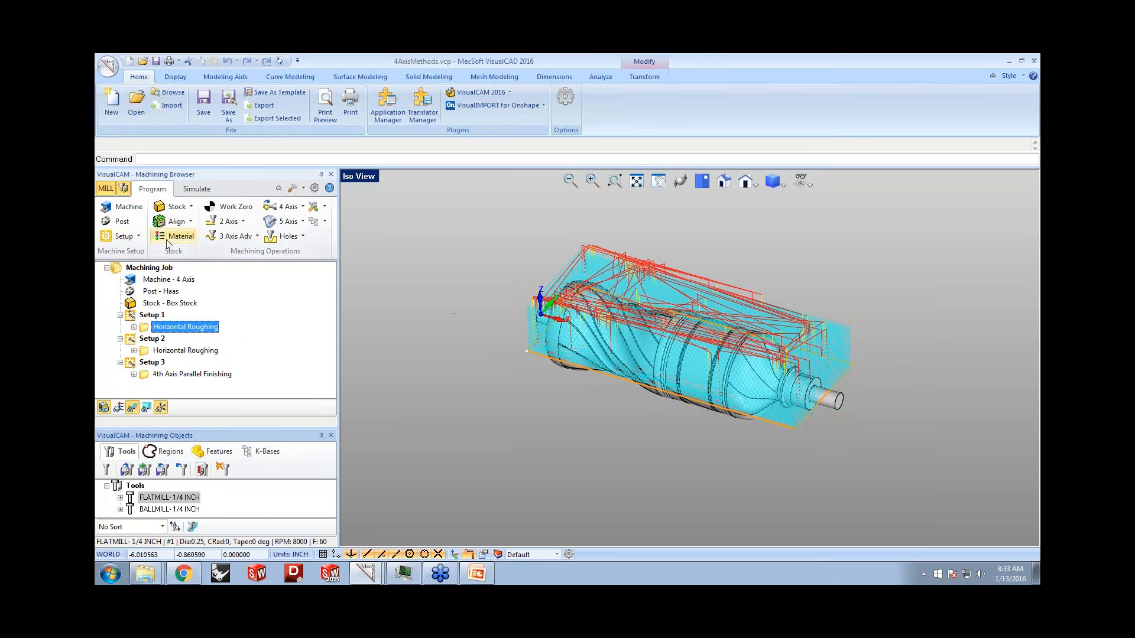
{"action": "left_click", "coordinate": [112, 207]}
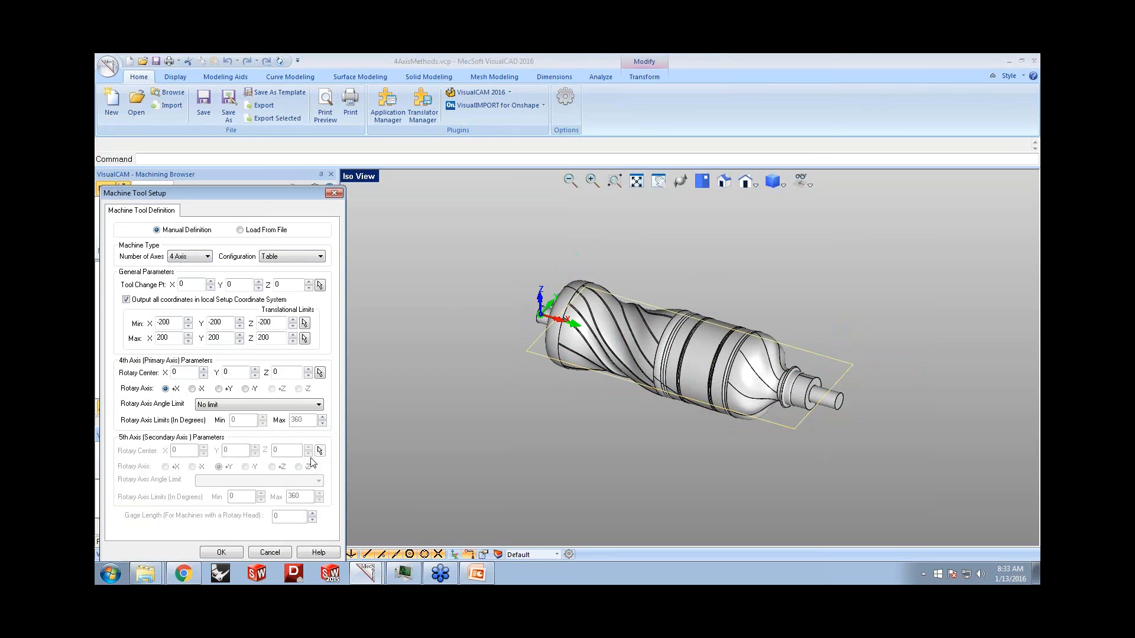
{"action": "left_click", "coordinate": [270, 552]}
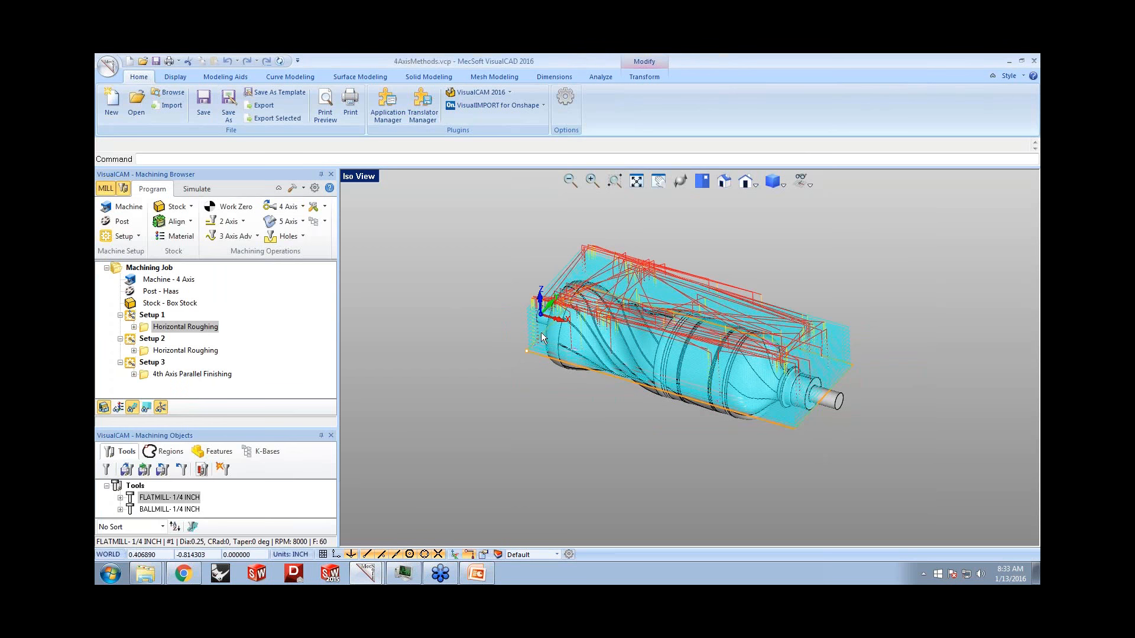
- Turn on simulation by moves and play the material removal for the Horizontal Roughing operation in Setup 1
{"action": "left_click", "coordinate": [196, 188]}
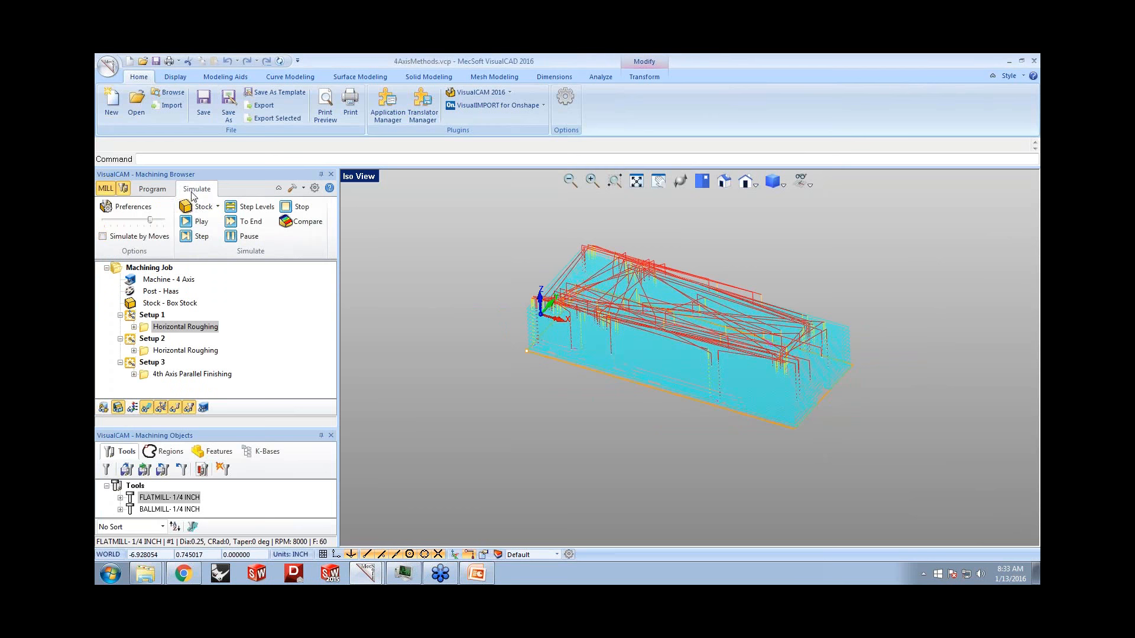
{"action": "left_click", "coordinate": [157, 236]}
{"action": "left_click", "coordinate": [199, 221]}
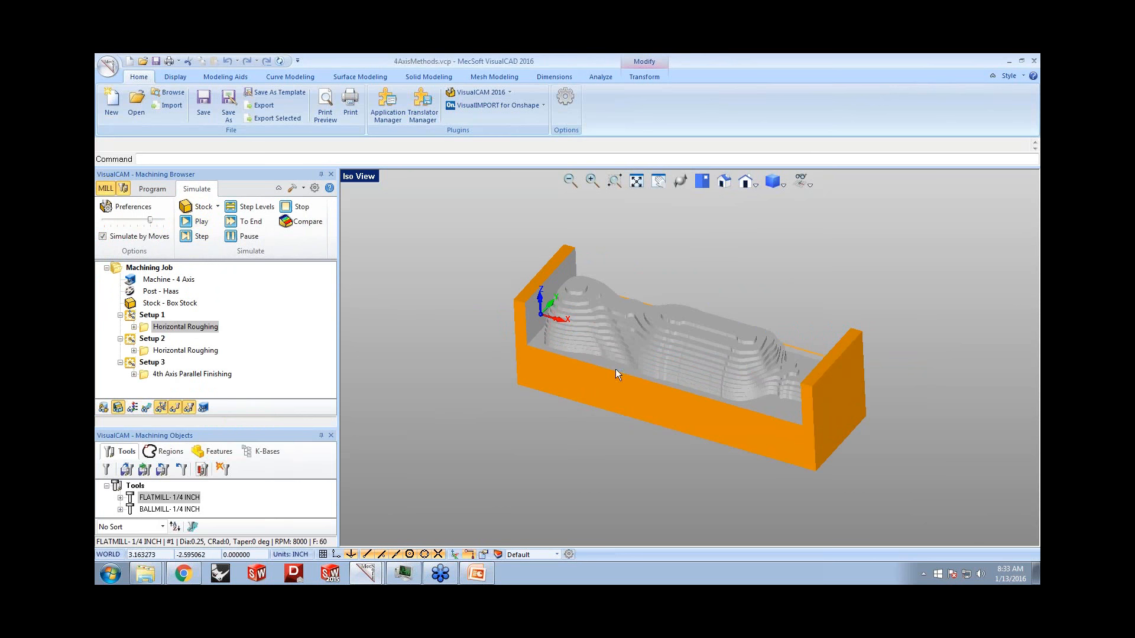
- Check the table rotation of Setup 2 without changing it and simulate that setup's Horizontal Roughing operation
{"action": "double_click", "coordinate": [133, 345]}
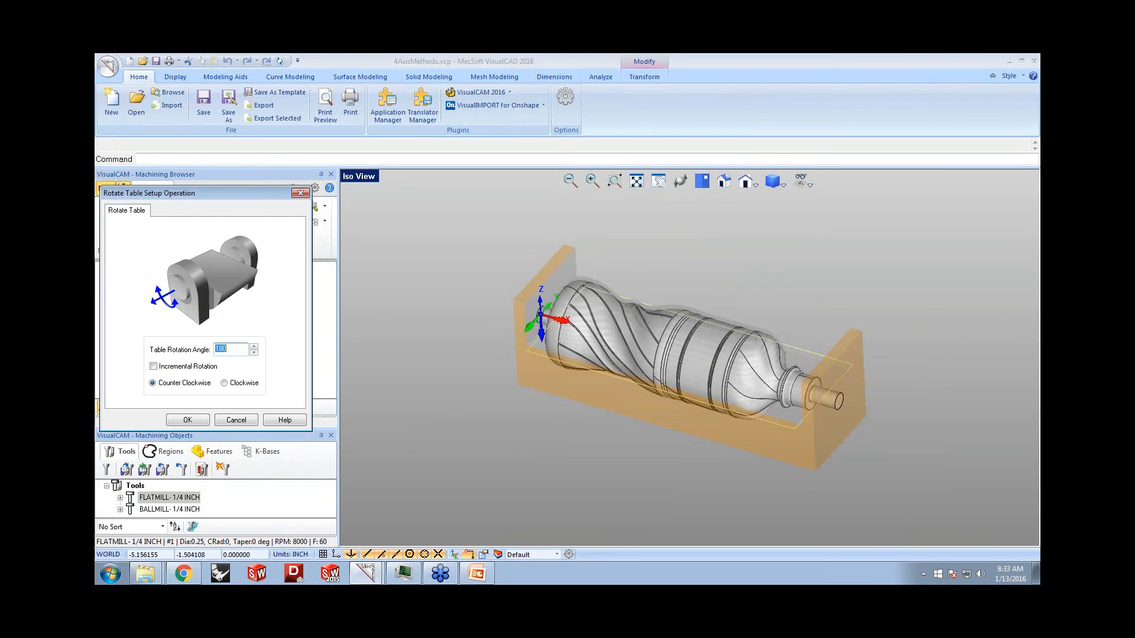
{"action": "left_click", "coordinate": [236, 420]}
{"action": "left_click", "coordinate": [183, 350]}
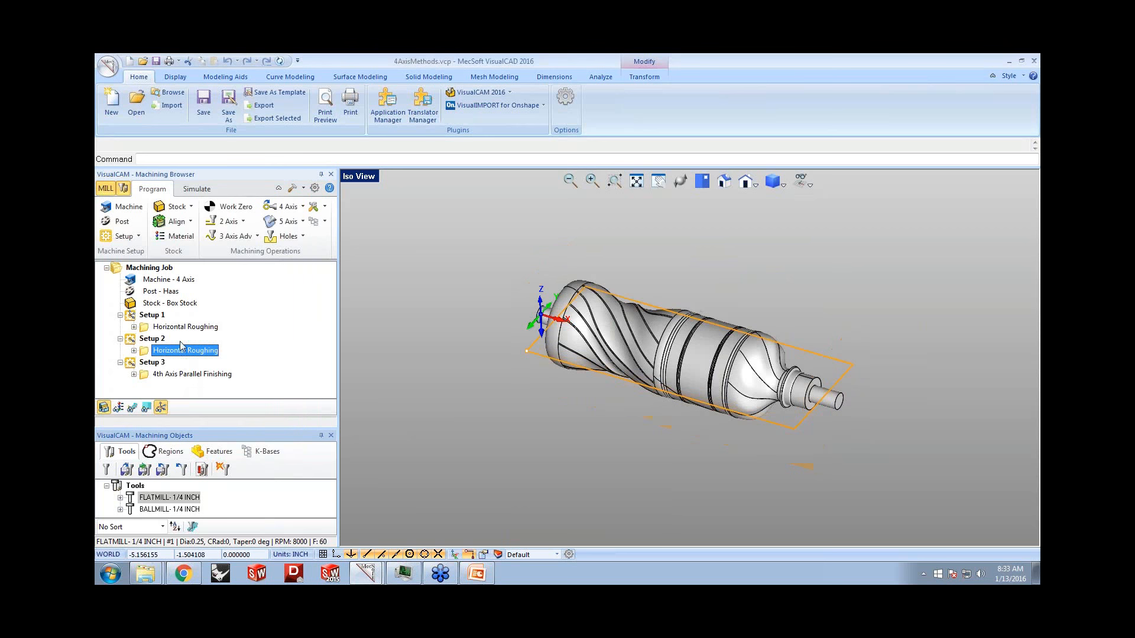
{"action": "left_click", "coordinate": [187, 195]}
{"action": "left_click", "coordinate": [196, 221]}
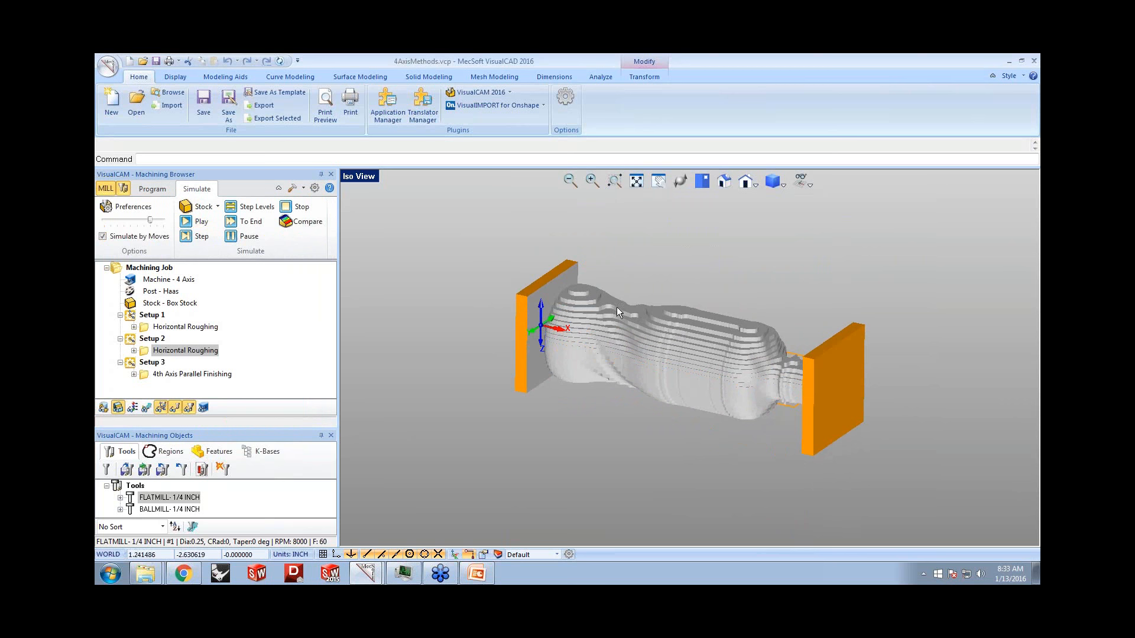
- Play the simulation of 4th Axis Parallel Finishing in Setup 3 with the toolpath hidden, then return to programming
{"action": "left_click", "coordinate": [197, 377]}
{"action": "middle_click_drag", "start_coordinate": [686, 360], "coordinate": [630, 384]}
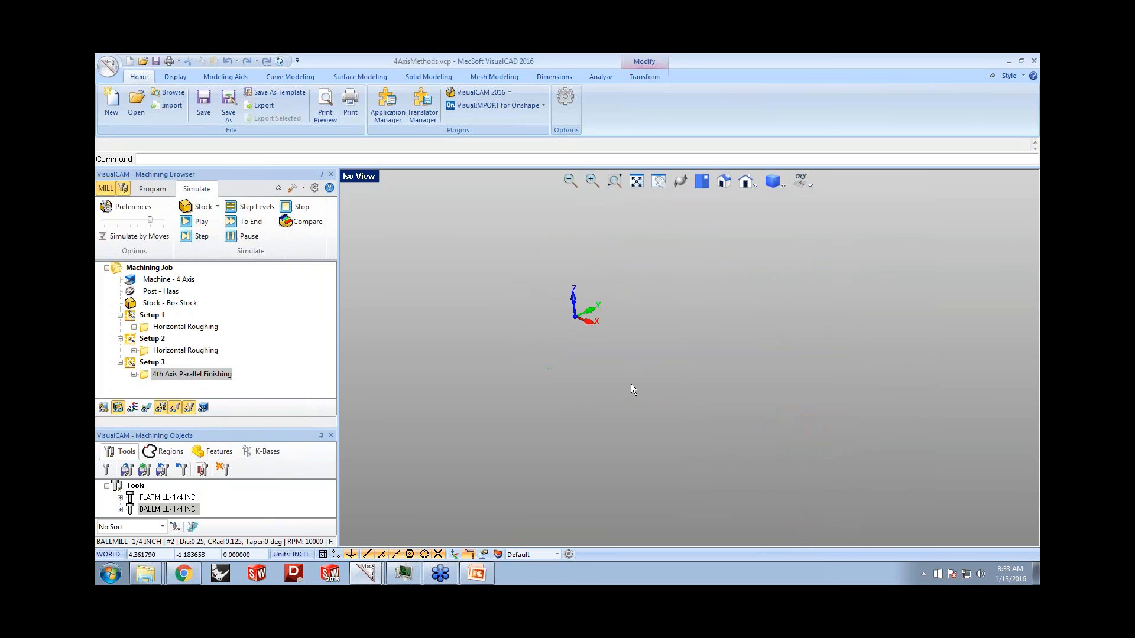
{"action": "left_click", "coordinate": [146, 409]}
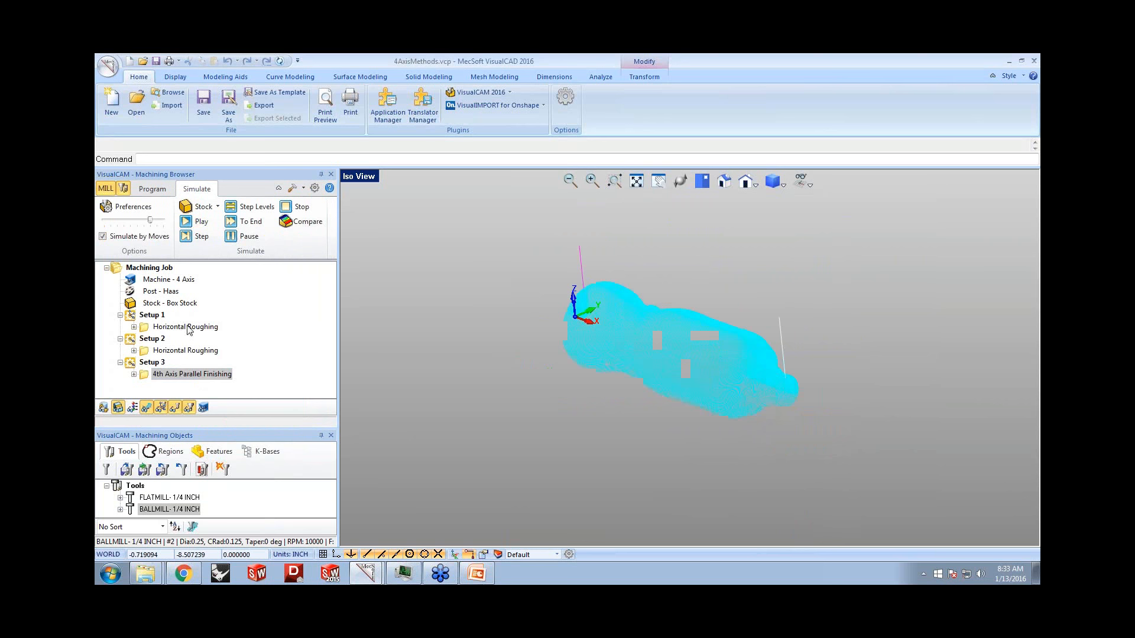
{"action": "left_click", "coordinate": [186, 225]}
{"action": "left_click", "coordinate": [146, 409]}
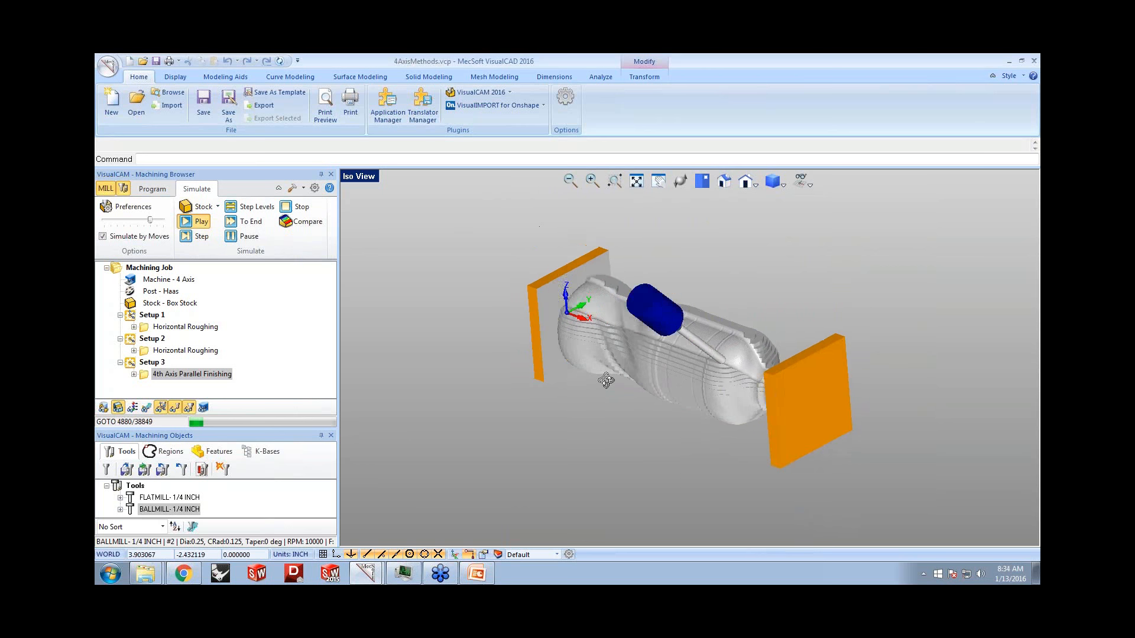
{"action": "scroll", "coordinate": [644, 340], "scroll_direction": "up", "scroll_amount": 2}
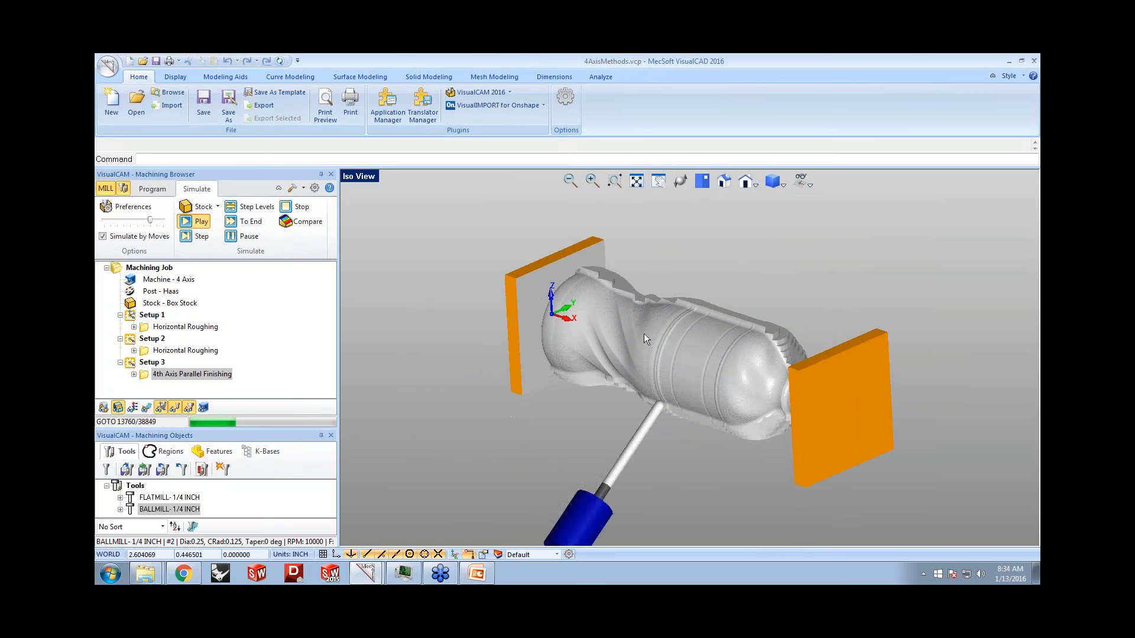
{"action": "left_click", "coordinate": [241, 237]}
{"action": "middle_click_drag", "start_coordinate": [705, 364], "coordinate": [673, 357]}
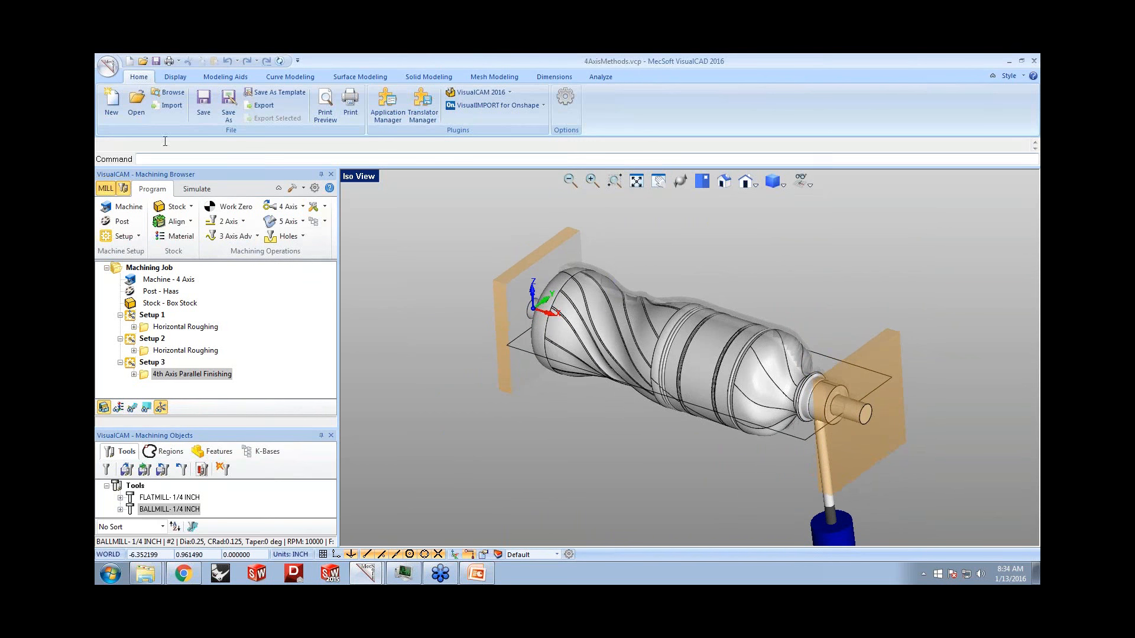
- Open the part file 5AxisMethods.vcp from the VisualCADCAM2016 folder
{"action": "left_click", "coordinate": [136, 104]}
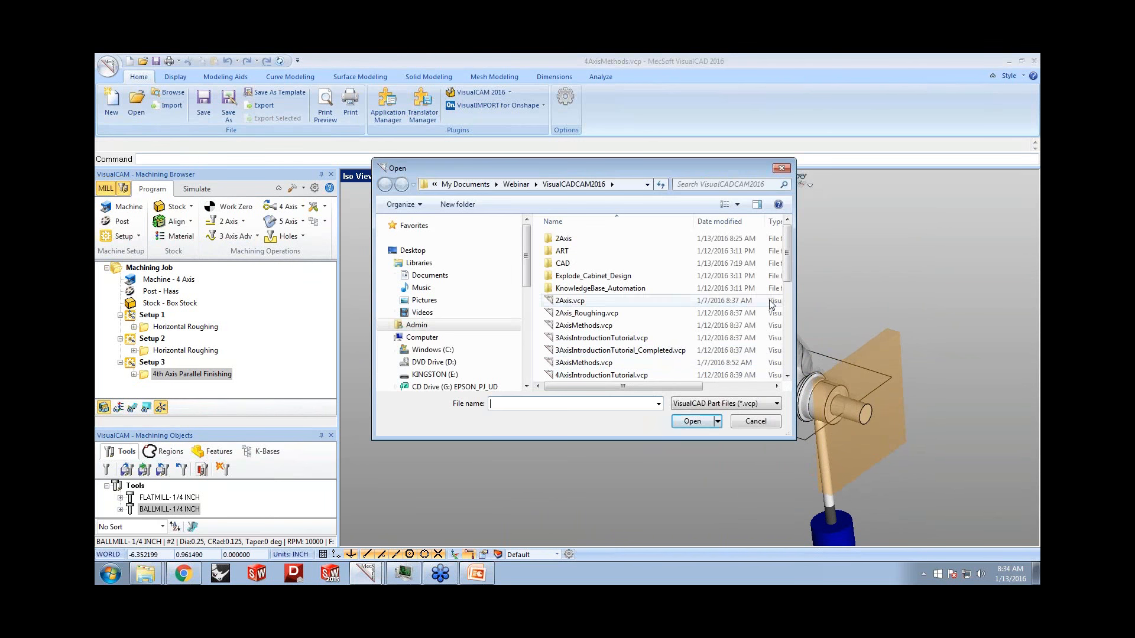
{"action": "left_click_drag", "start_coordinate": [786, 273], "coordinate": [786, 304]}
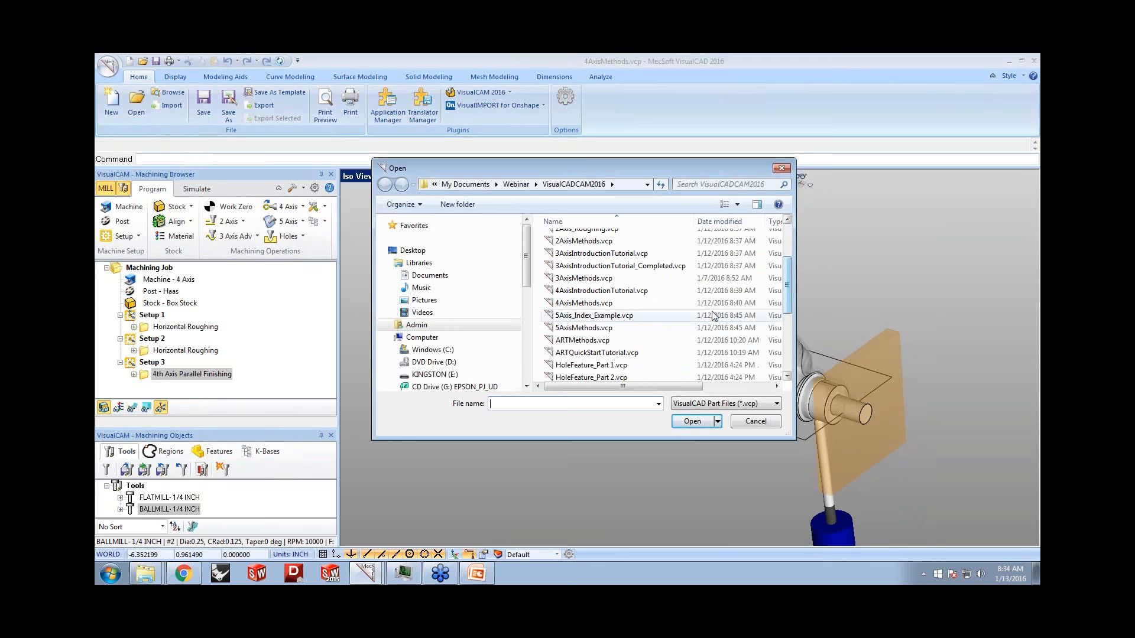
{"action": "left_click", "coordinate": [591, 328]}
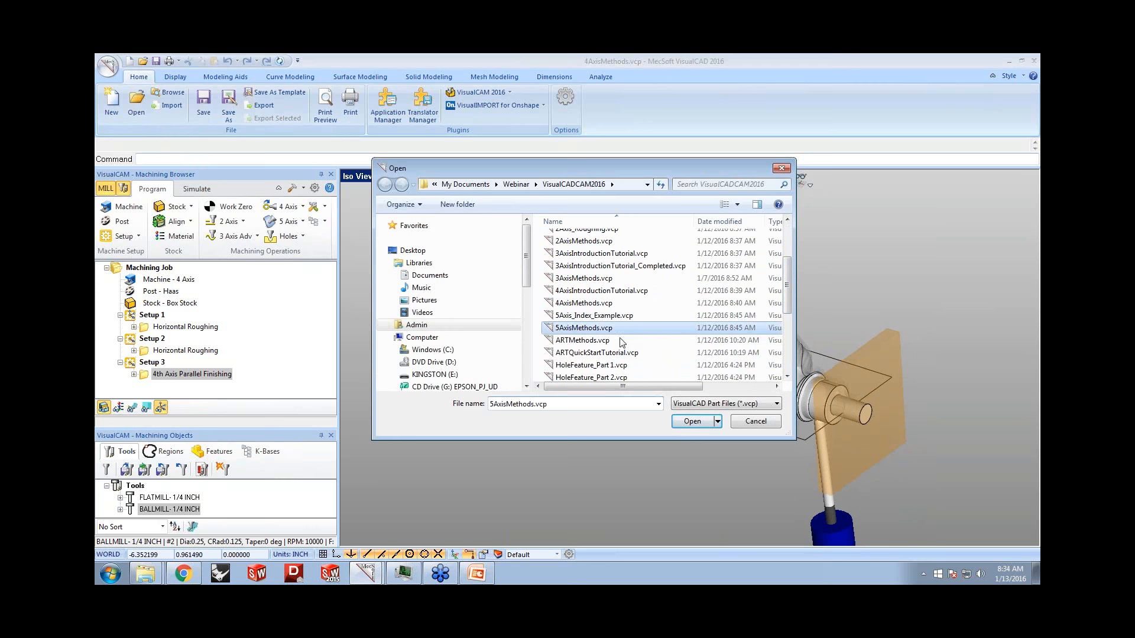
{"action": "left_click", "coordinate": [697, 425]}
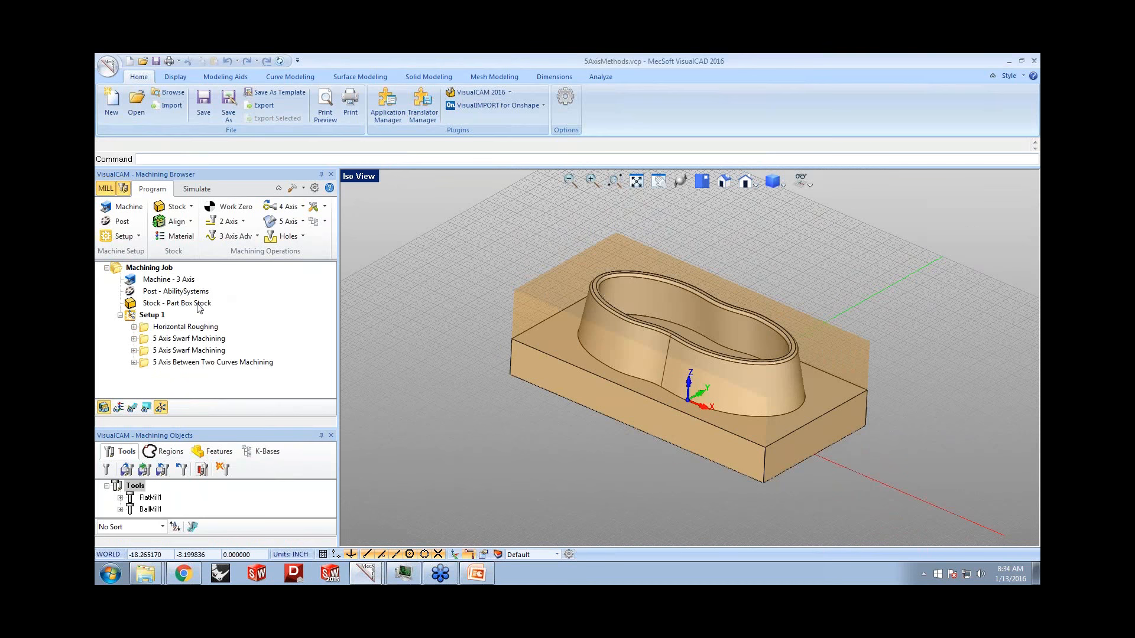
{"action": "middle_click_drag", "start_coordinate": [665, 359], "coordinate": [650, 364]}
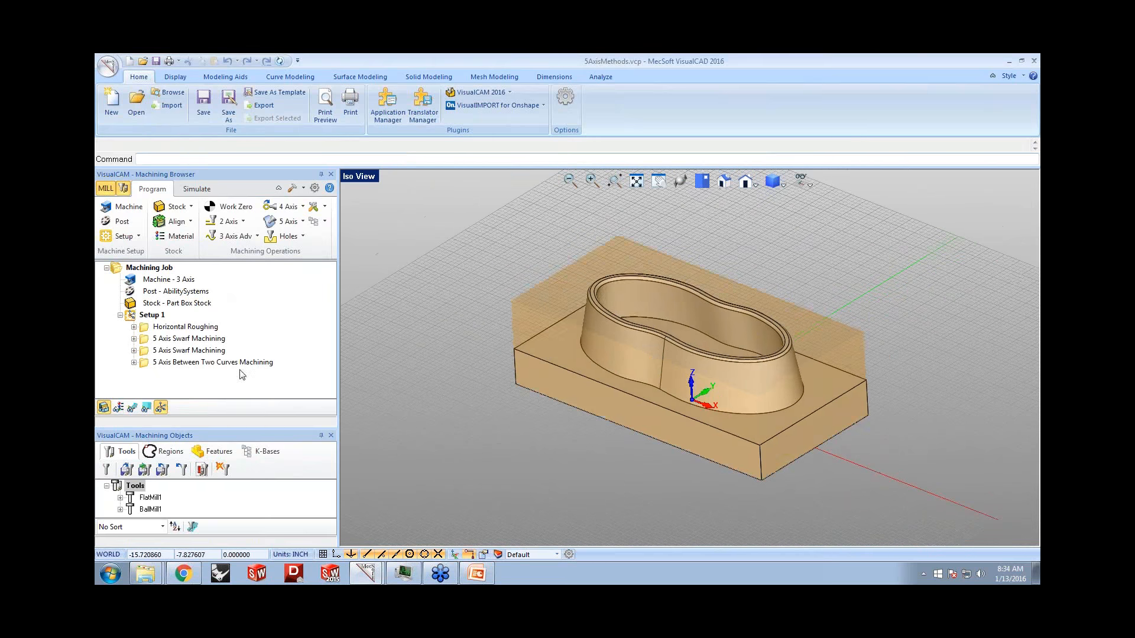
- Define the machine tool as 5 Axis with the Head-Head configuration
{"action": "left_click", "coordinate": [207, 329]}
{"action": "left_click", "coordinate": [124, 208]}
{"action": "left_click", "coordinate": [202, 261]}
{"action": "left_click", "coordinate": [186, 282]}
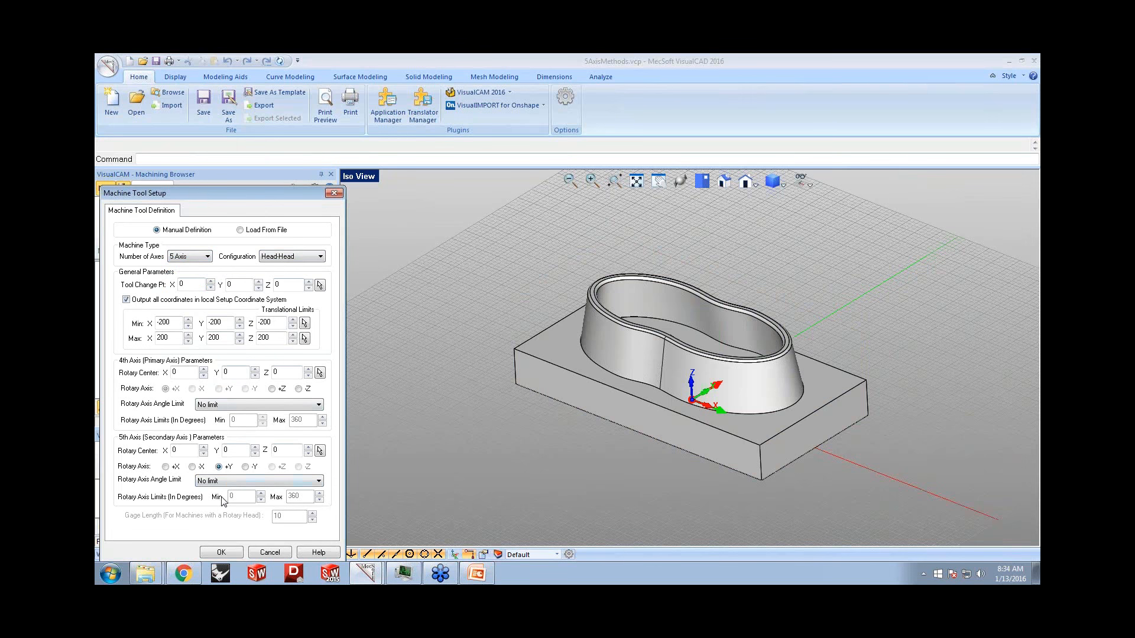
{"action": "left_click", "coordinate": [234, 552]}
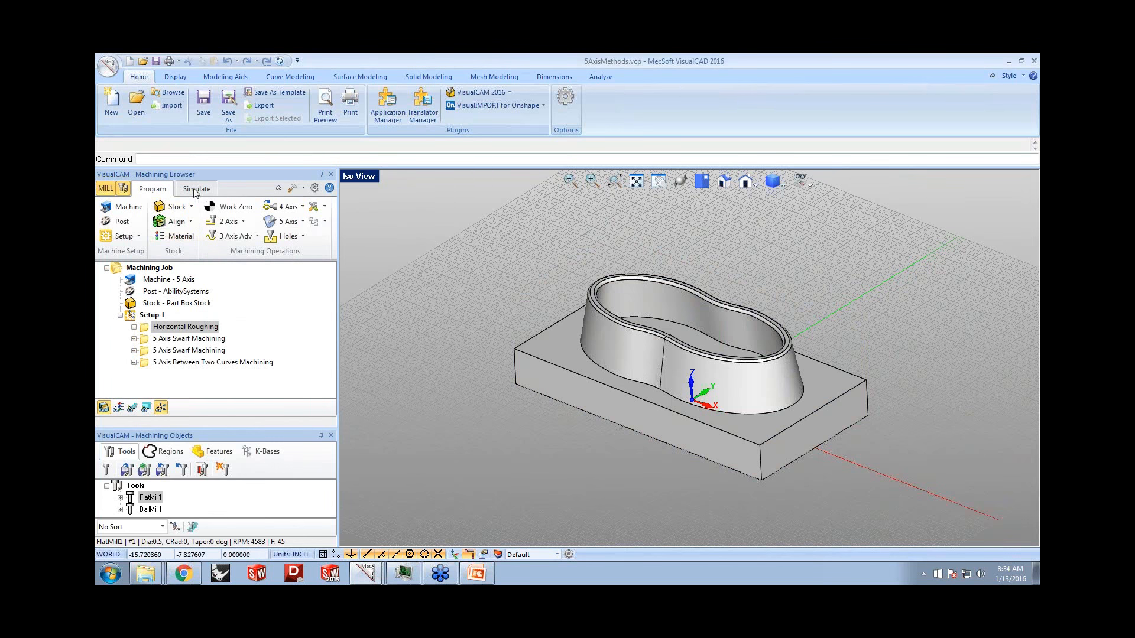
- Check the available 5-axis machining methods and simulate the Horizontal Roughing operation of Setup 1 through to its end
{"action": "left_click", "coordinate": [289, 221]}
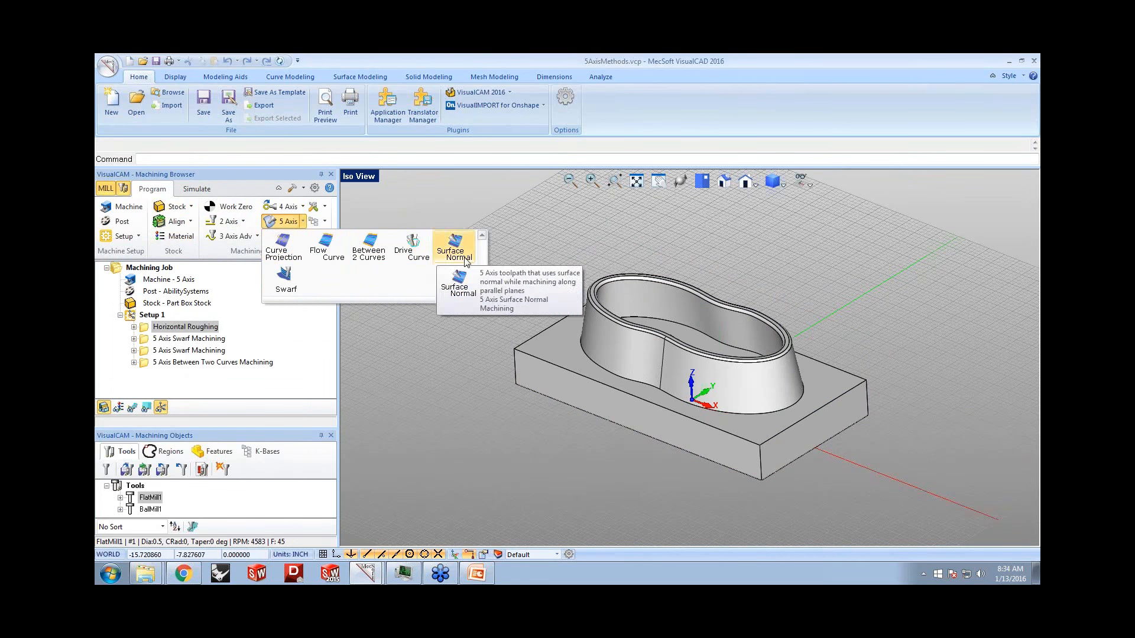
{"action": "left_click", "coordinate": [367, 357]}
{"action": "left_click", "coordinate": [197, 188]}
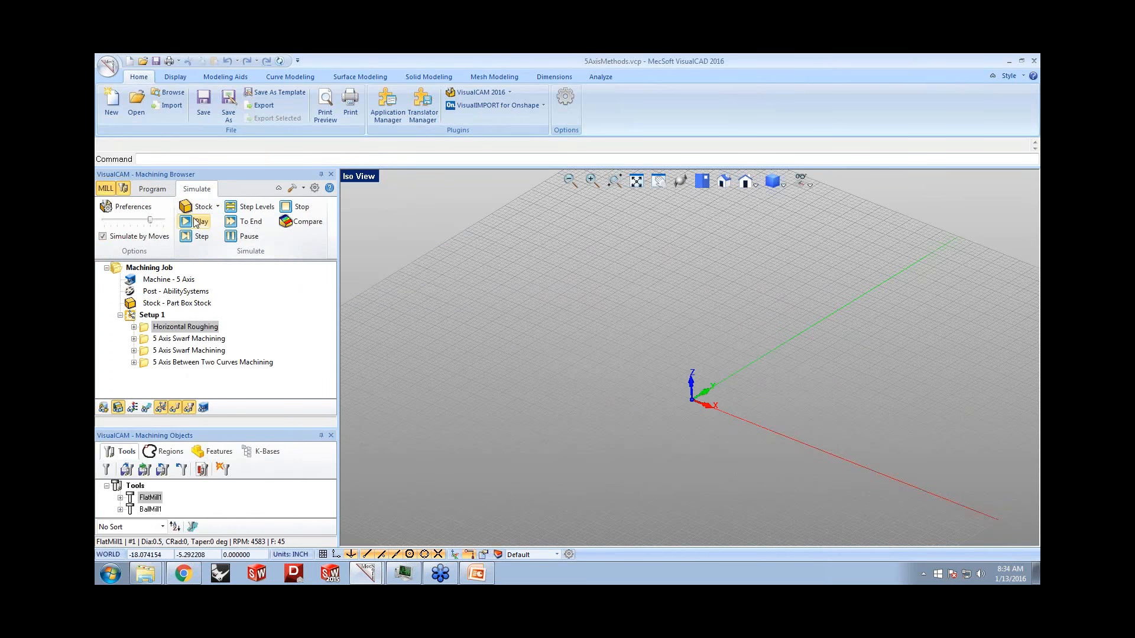
{"action": "left_click", "coordinate": [197, 221]}
{"action": "left_click", "coordinate": [247, 221]}
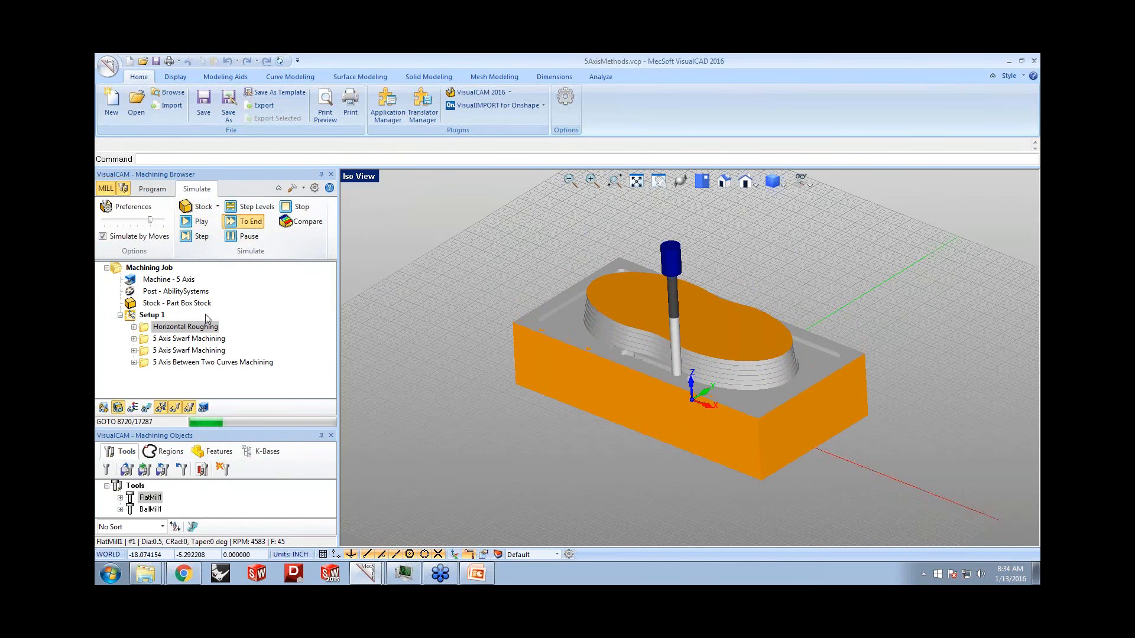
- Simulate the first 5 Axis Swarf Machining operation, pause it partway and return to programming
{"action": "left_click", "coordinate": [204, 339]}
{"action": "left_click", "coordinate": [194, 223]}
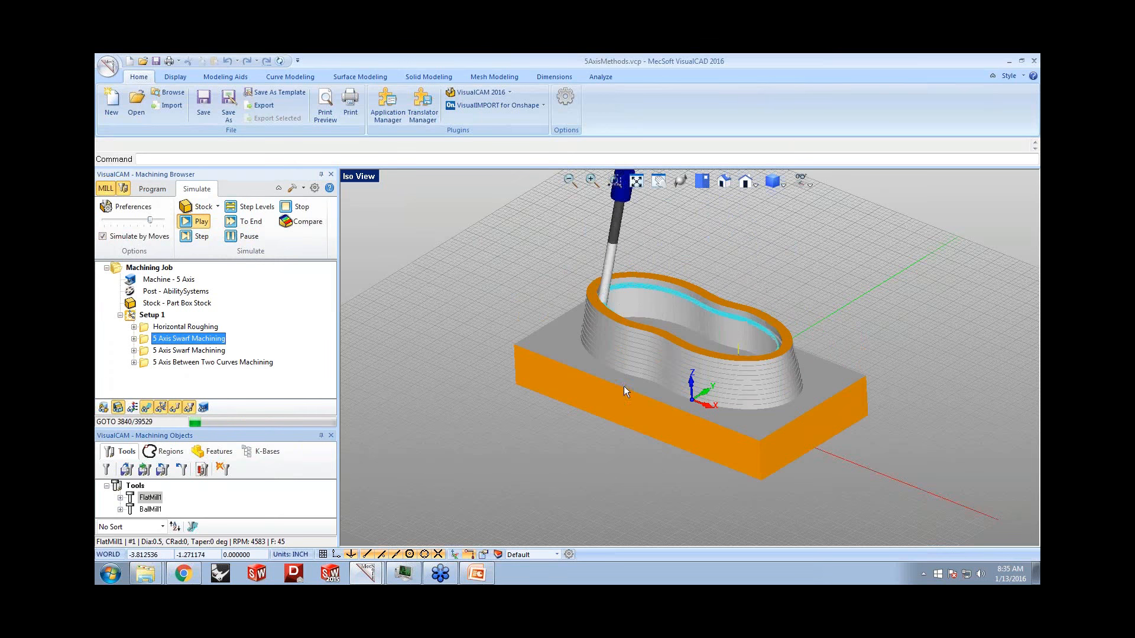
{"action": "left_click", "coordinate": [239, 237]}
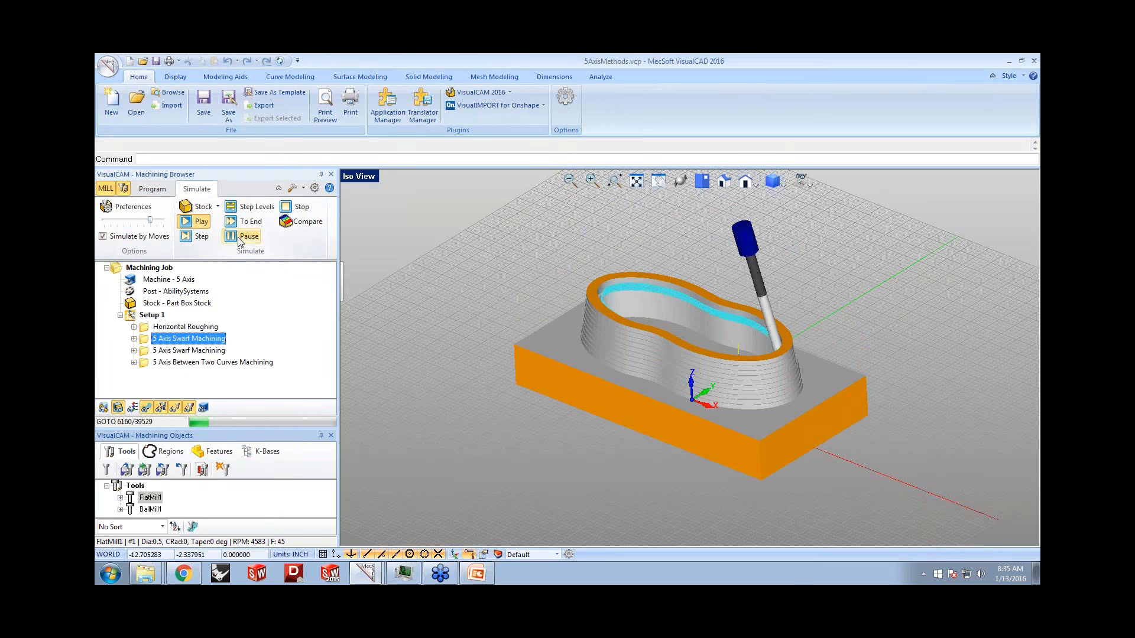
{"action": "left_click", "coordinate": [152, 189]}
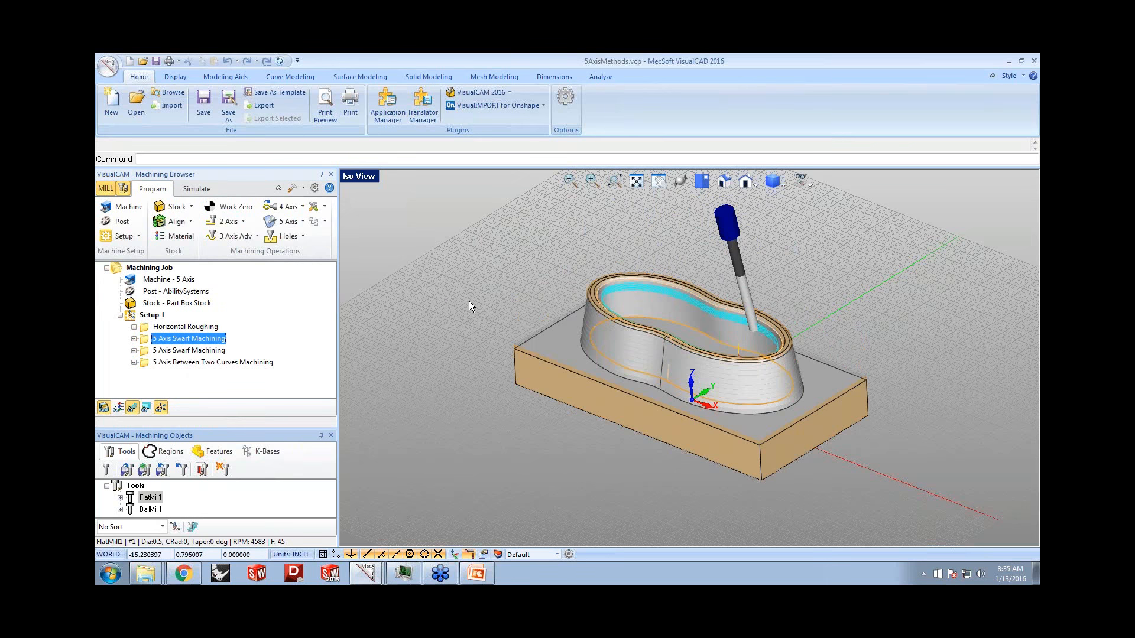
{"action": "middle_click_drag", "start_coordinate": [704, 388], "coordinate": [702, 389]}
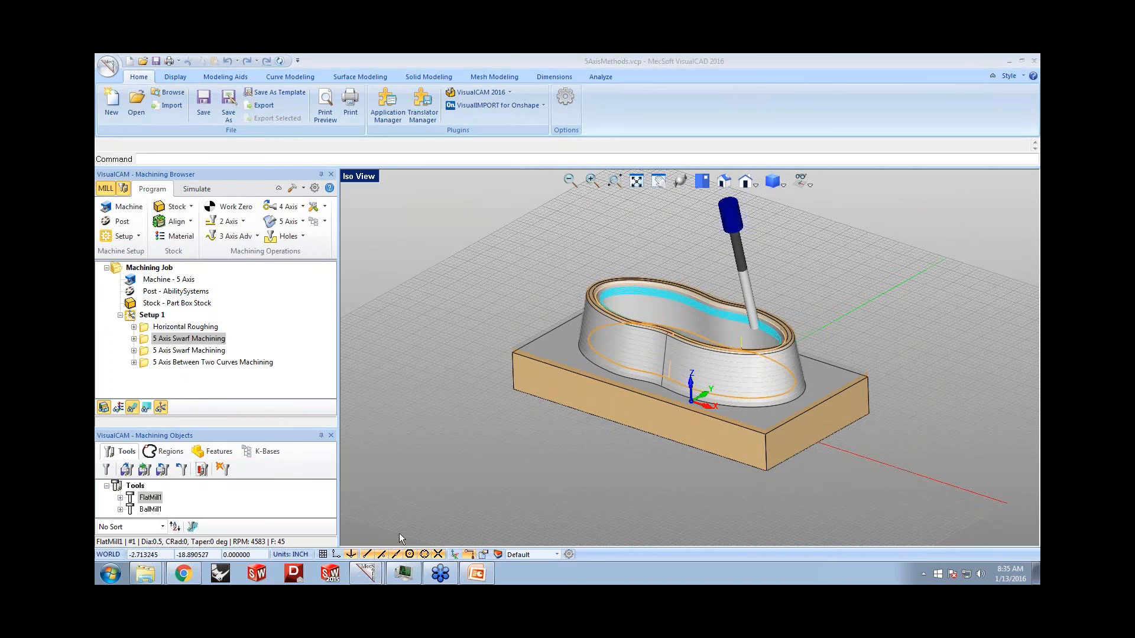
- Bring up the part TurnMethods.vcp, change the machining module from MILL to TURN and show the part isometrically
{"action": "left_click", "coordinate": [365, 575]}
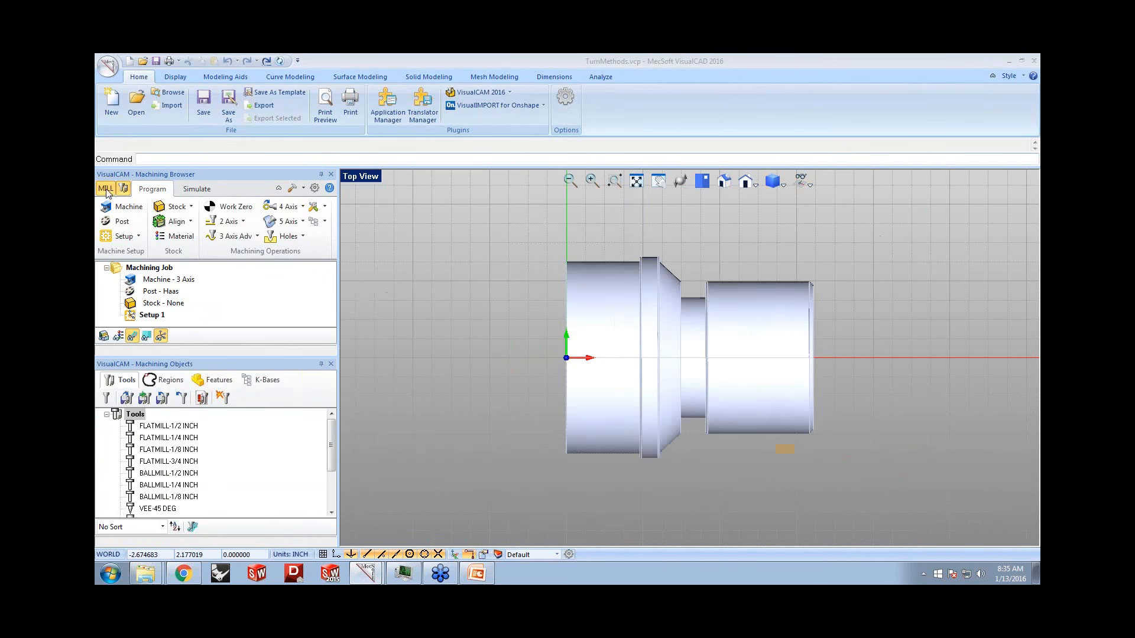
{"action": "left_click", "coordinate": [106, 189]}
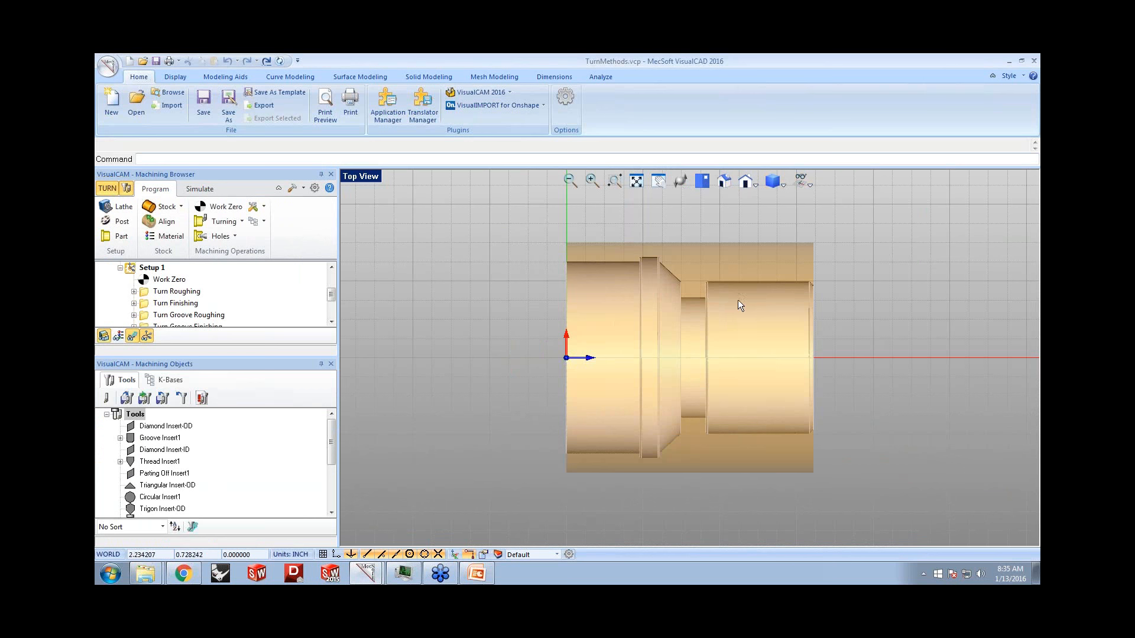
{"action": "scroll", "coordinate": [739, 299], "scroll_direction": "up", "scroll_amount": 2}
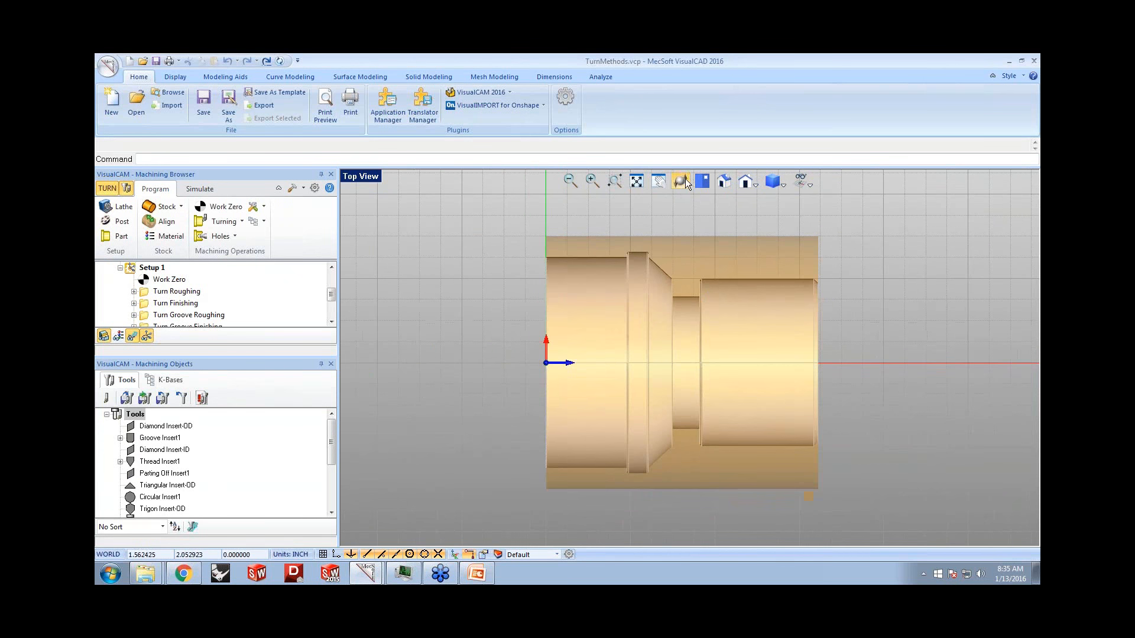
{"action": "left_click", "coordinate": [720, 180]}
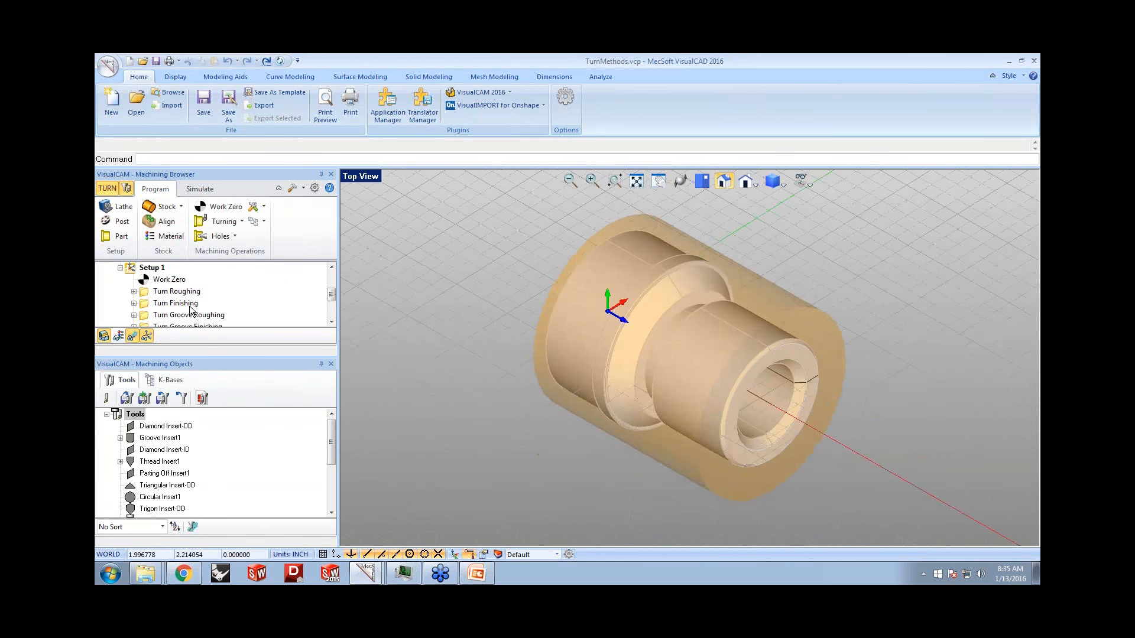
{"action": "middle_click_drag", "start_coordinate": [676, 336], "coordinate": [670, 308]}
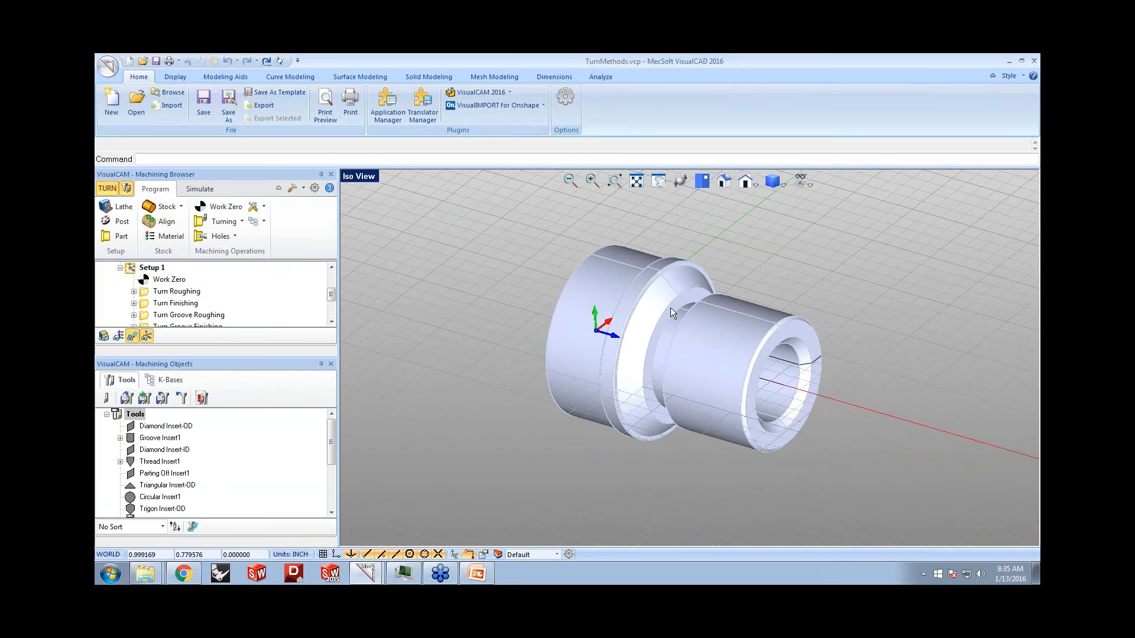
- Check the list of VisualCAM modules, then toggle the machining browser to MILL and back to TURN
{"action": "left_click", "coordinate": [509, 92]}
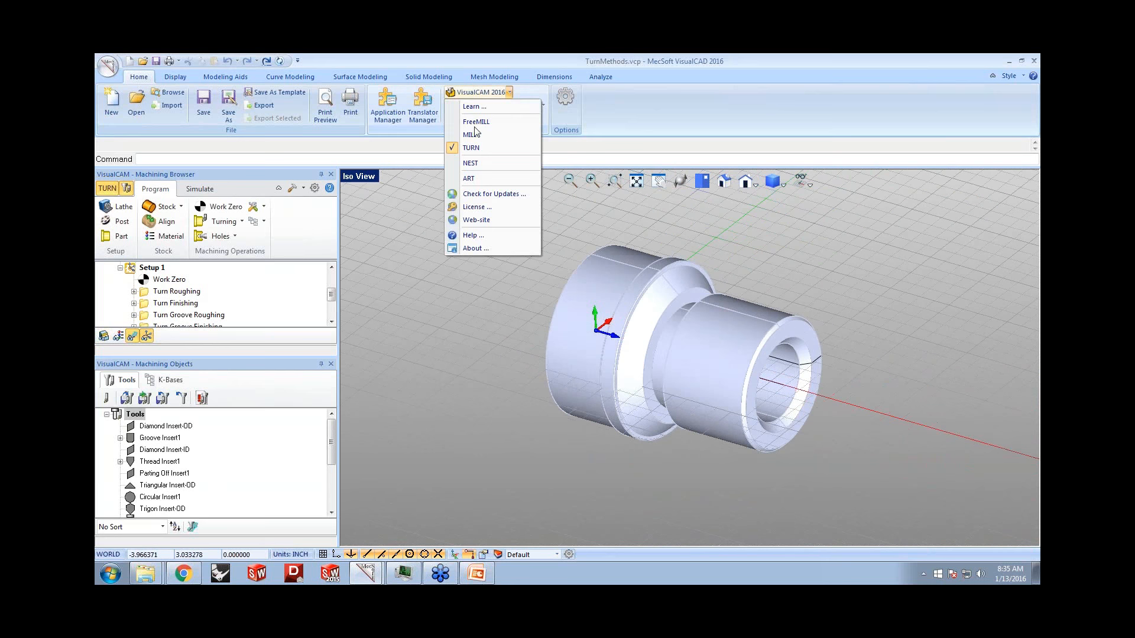
{"action": "left_click", "coordinate": [106, 190]}
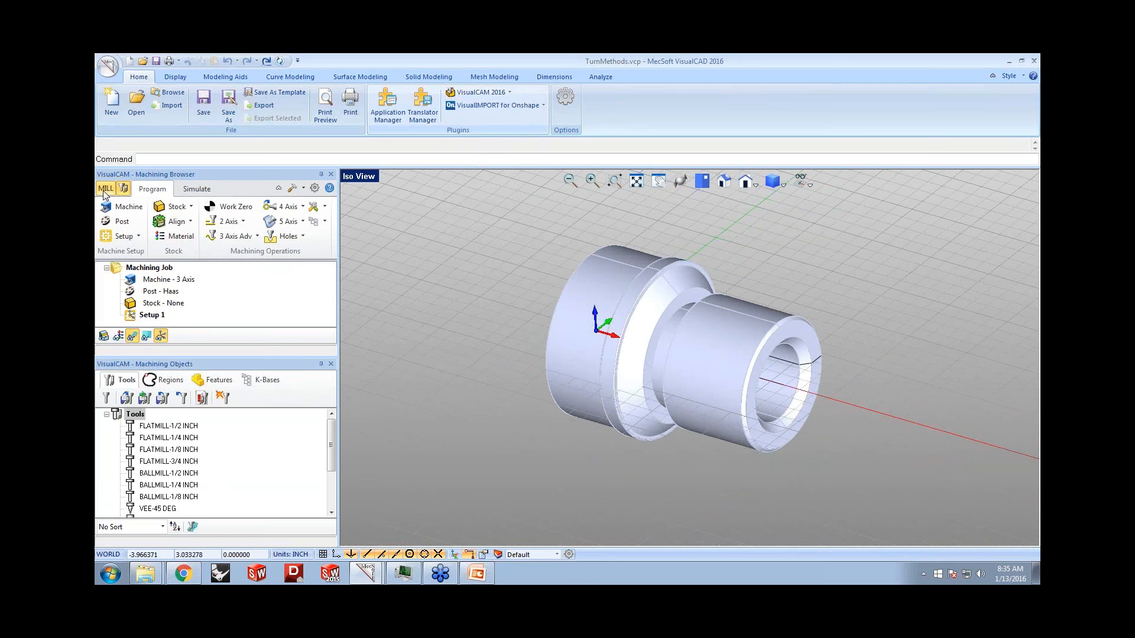
{"action": "left_click", "coordinate": [105, 190]}
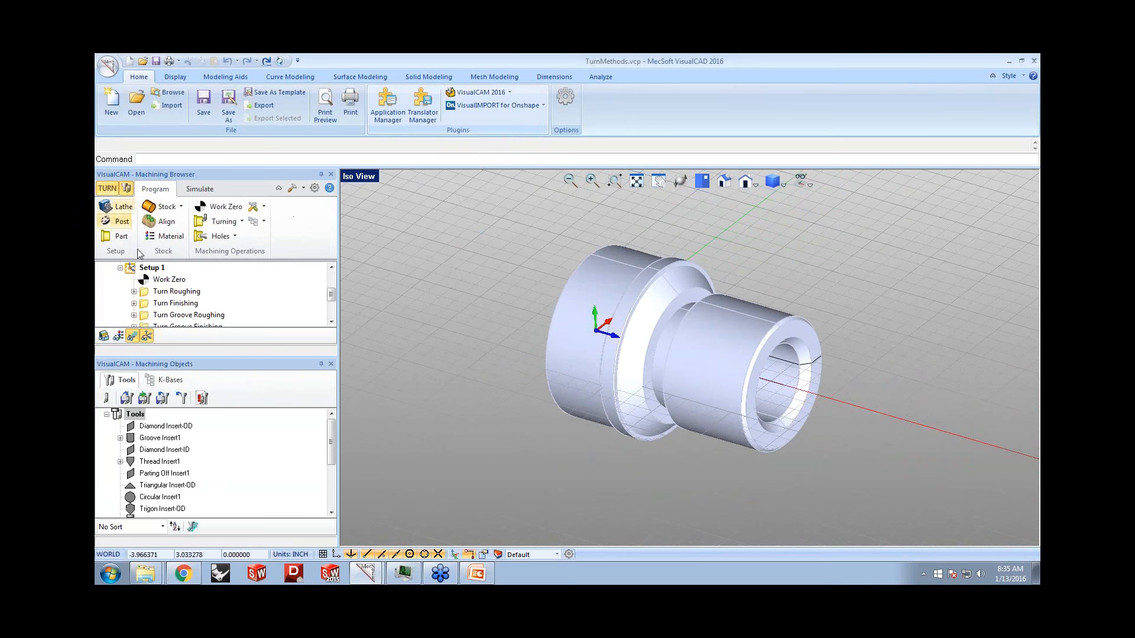
- Enlarge the machining browser, look over the turning methods and inspect the turning part geometry without changing it
{"action": "left_click_drag", "start_coordinate": [190, 356], "coordinate": [190, 415]}
{"action": "left_click", "coordinate": [237, 221]}
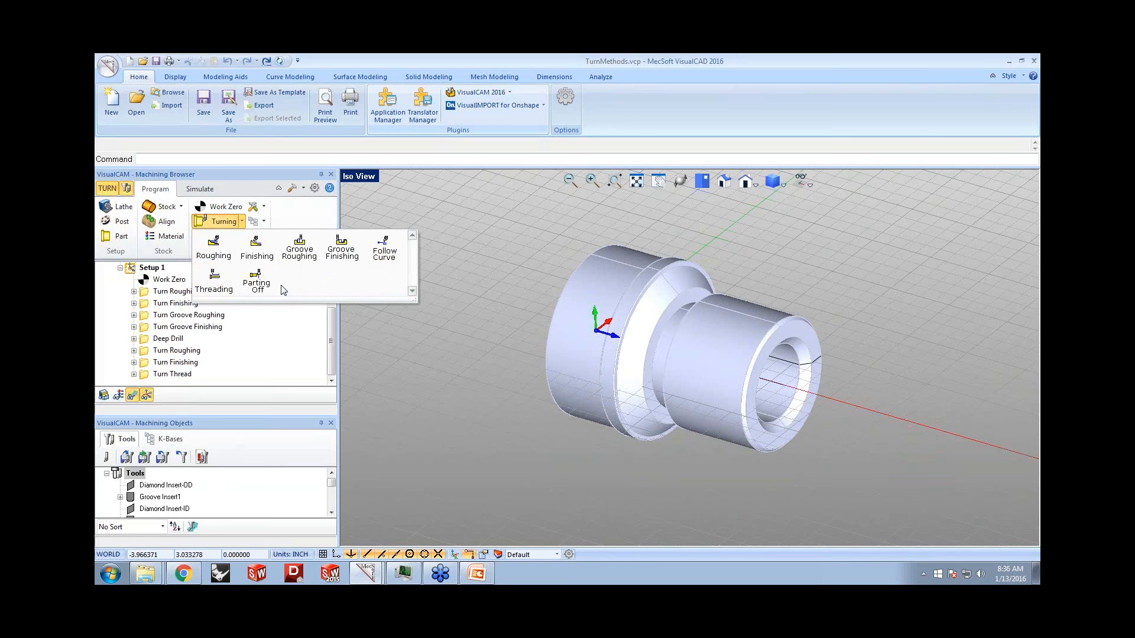
{"action": "left_click", "coordinate": [121, 237]}
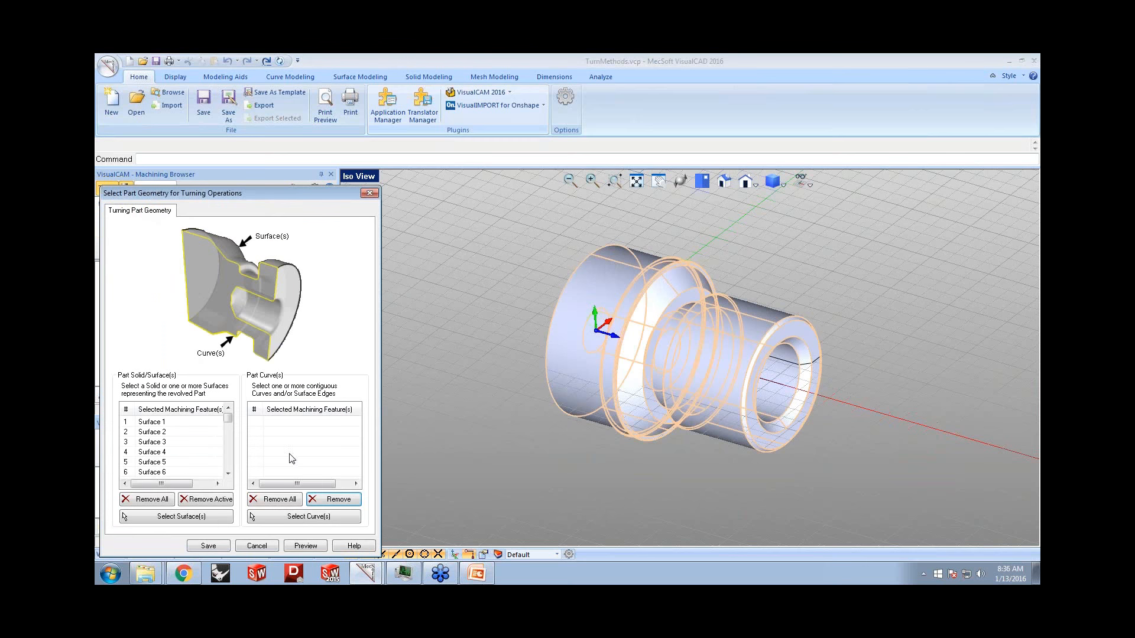
{"action": "left_click", "coordinate": [257, 546]}
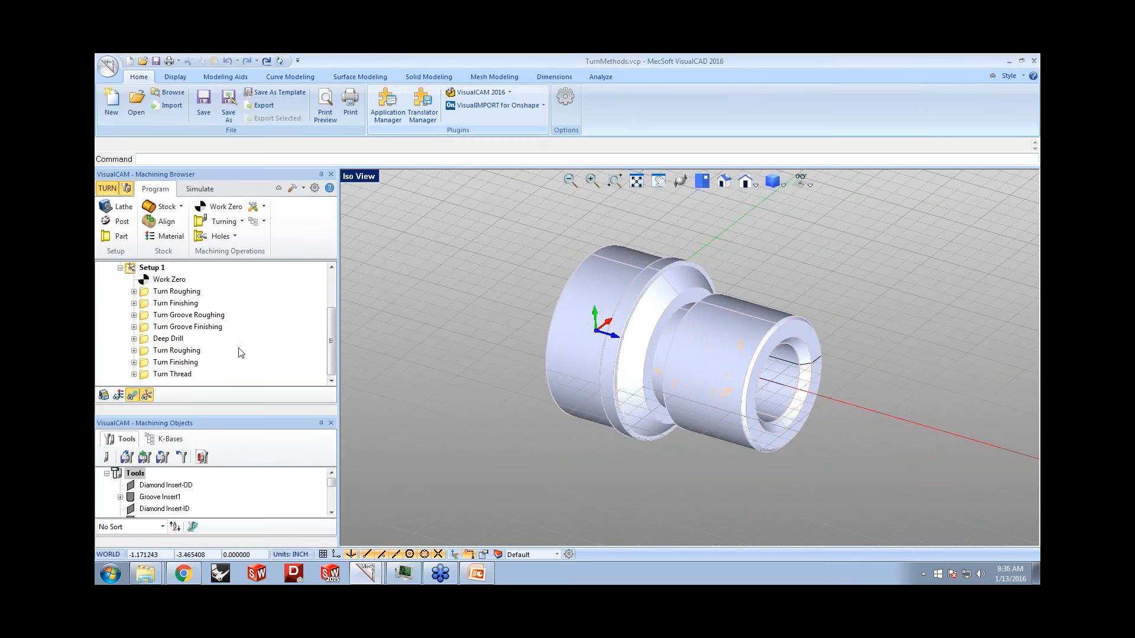
- Review the turning job's stock options, cylinder stock, work zero and first Turn Roughing operation
{"action": "left_click", "coordinate": [167, 207]}
{"action": "left_click", "coordinate": [333, 289]}
{"action": "left_click", "coordinate": [185, 314]}
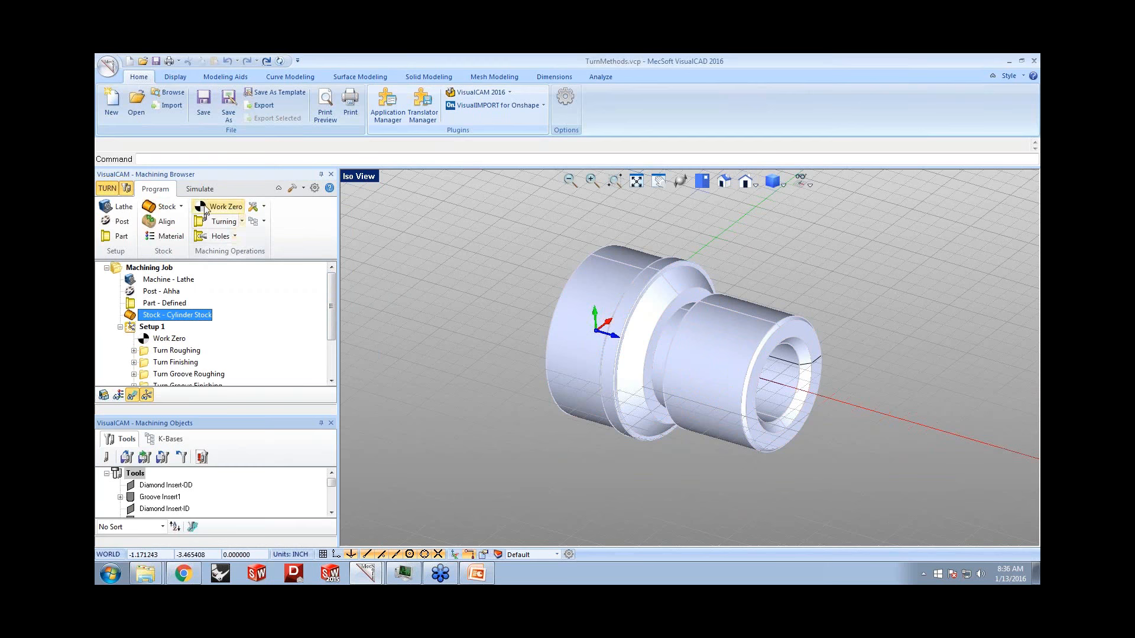
{"action": "left_click", "coordinate": [173, 339]}
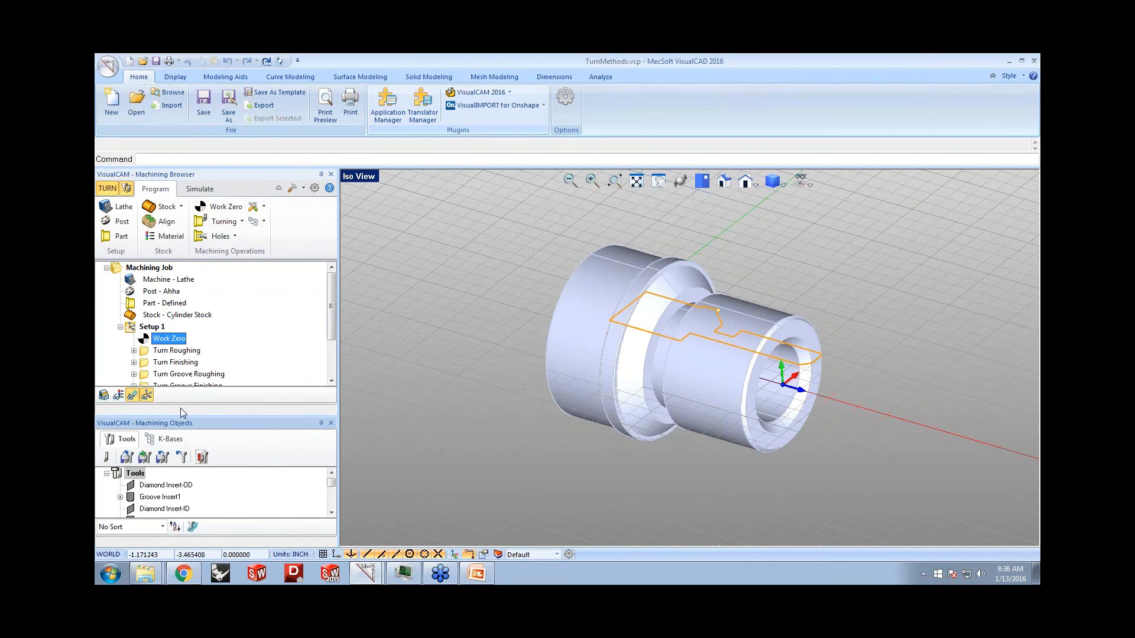
{"action": "left_click", "coordinate": [177, 350]}
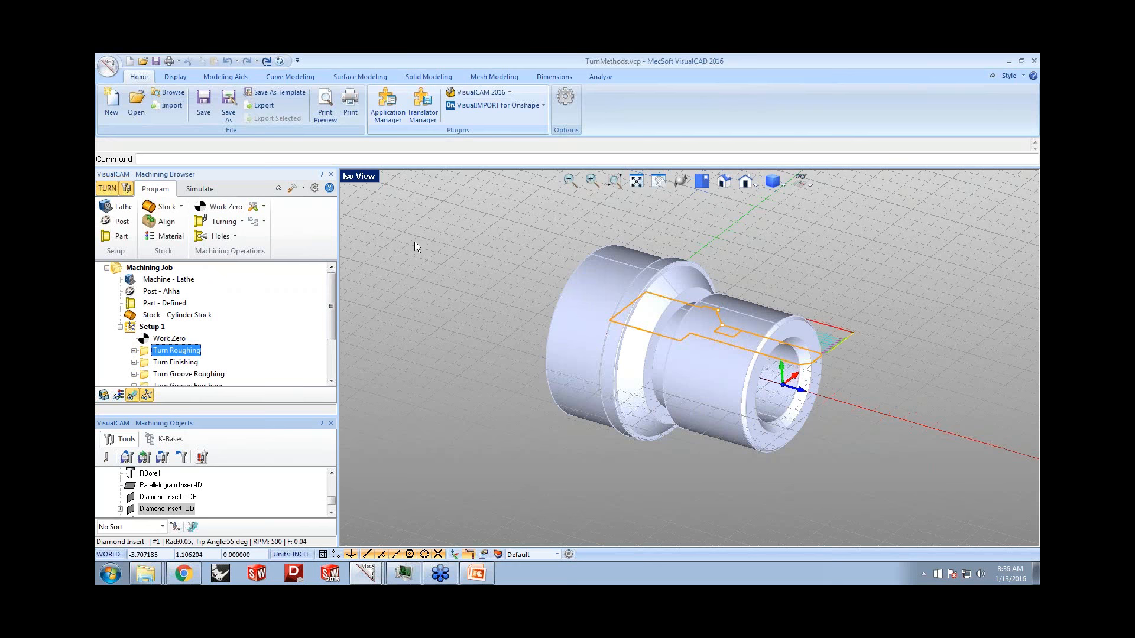
- Simulate the turning operations of Setup 1 on the cylinder stock, using the Isometric-2 view for the replay
{"action": "left_click", "coordinate": [161, 328]}
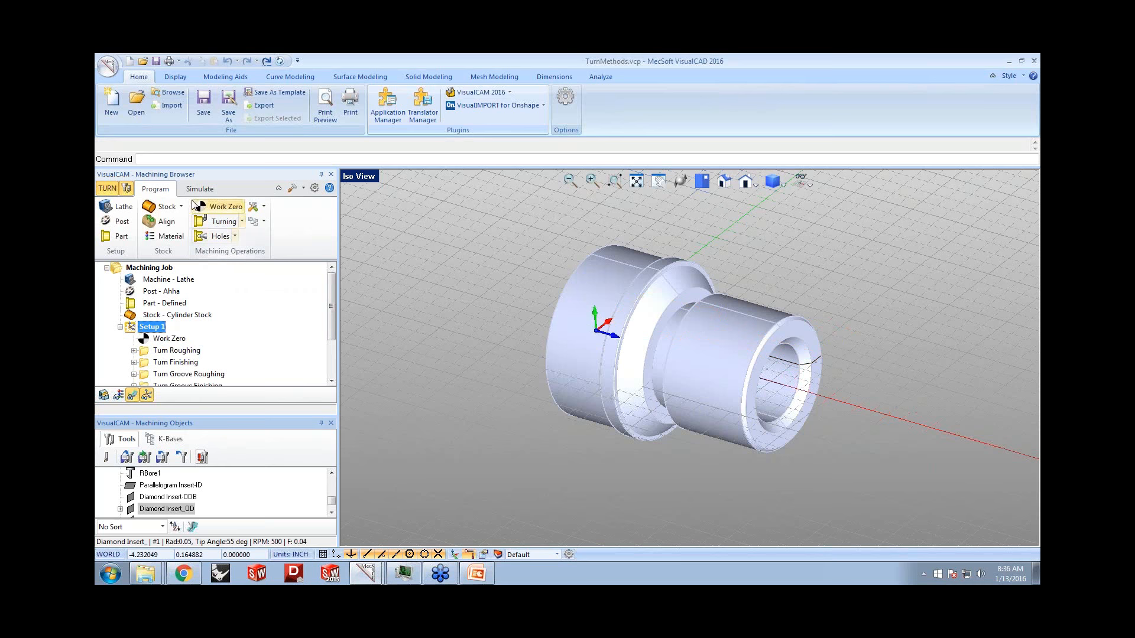
{"action": "left_click", "coordinate": [195, 190]}
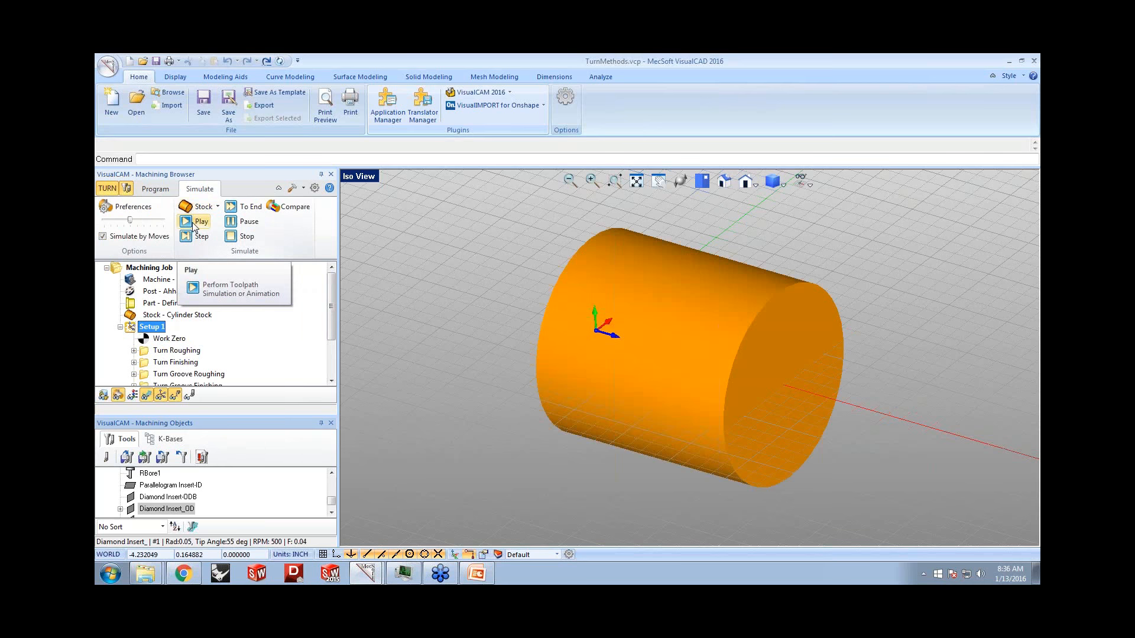
{"action": "left_click", "coordinate": [194, 225]}
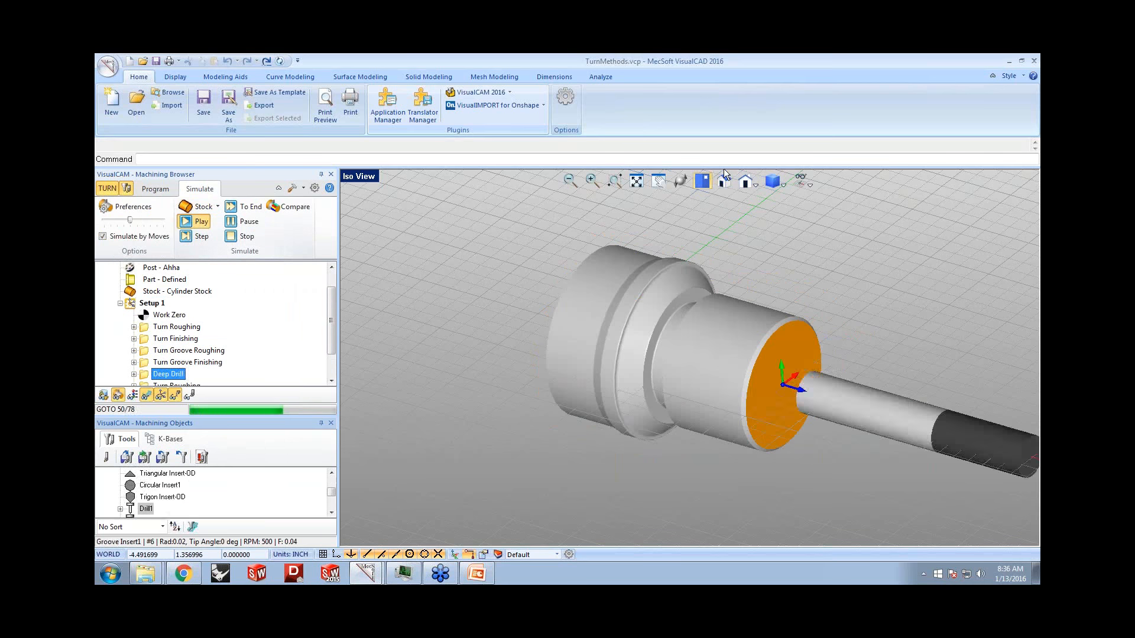
{"action": "left_click", "coordinate": [755, 184]}
{"action": "left_click", "coordinate": [779, 326]}
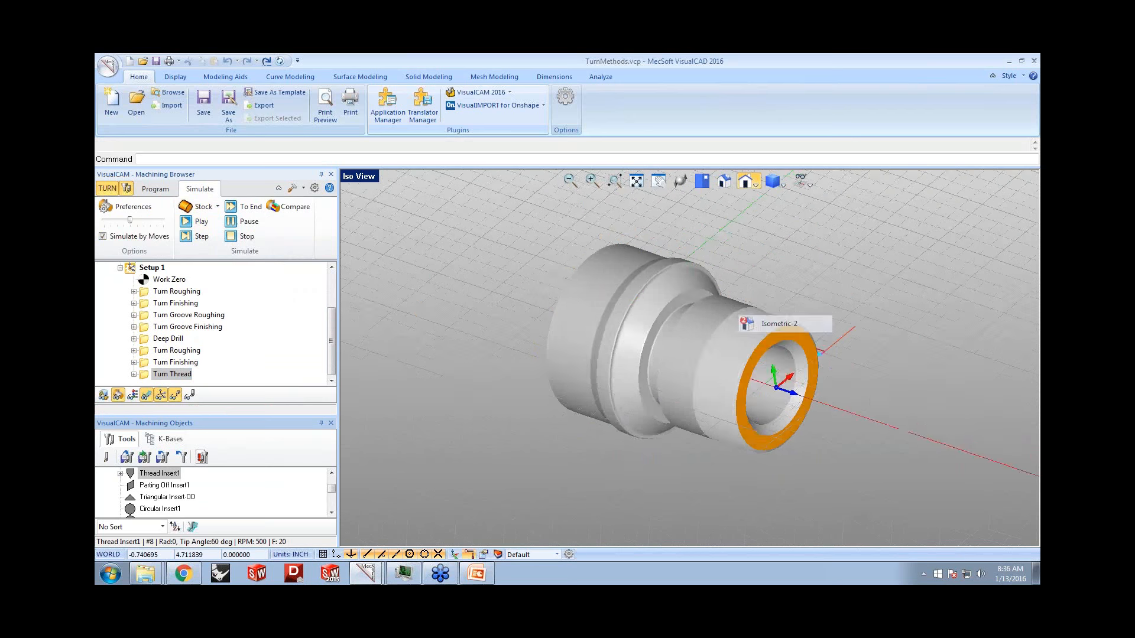
{"action": "left_click", "coordinate": [190, 225]}
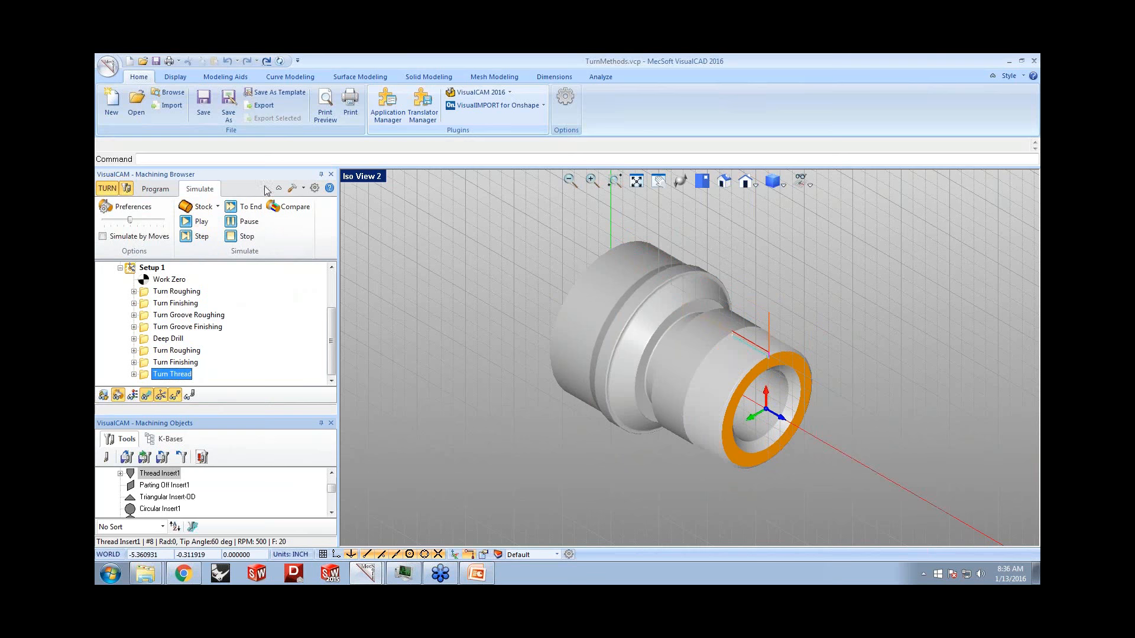
- Set the simulation display mode to 3 Quarter, inspect the cut stock and return to programming
{"action": "left_click", "coordinate": [132, 206]}
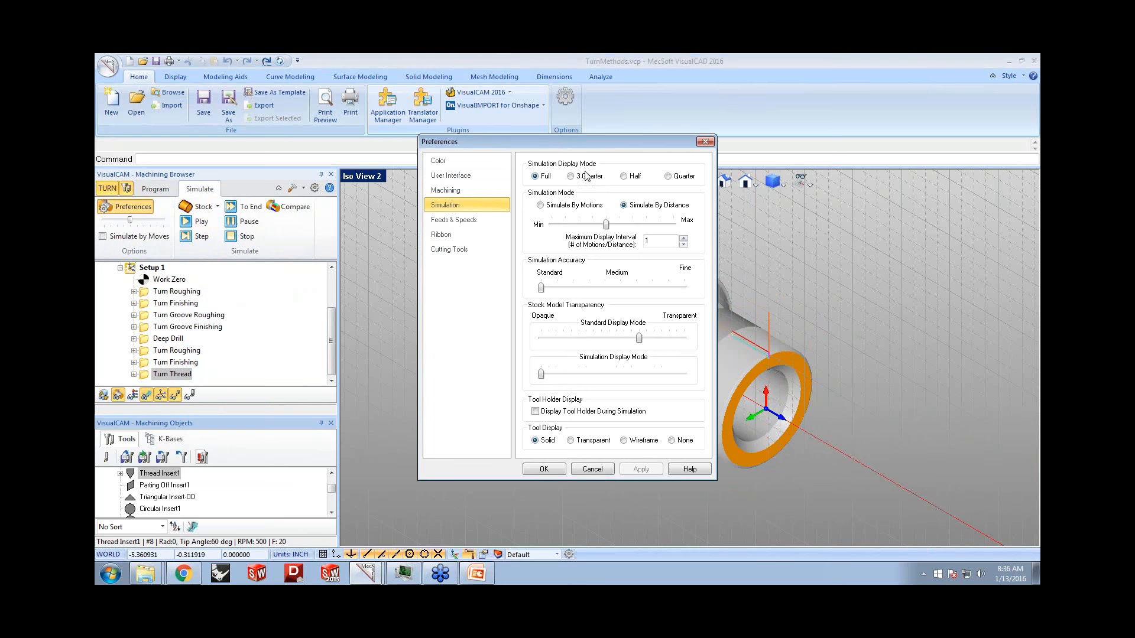
{"action": "left_click", "coordinate": [585, 176]}
{"action": "left_click", "coordinate": [641, 469]}
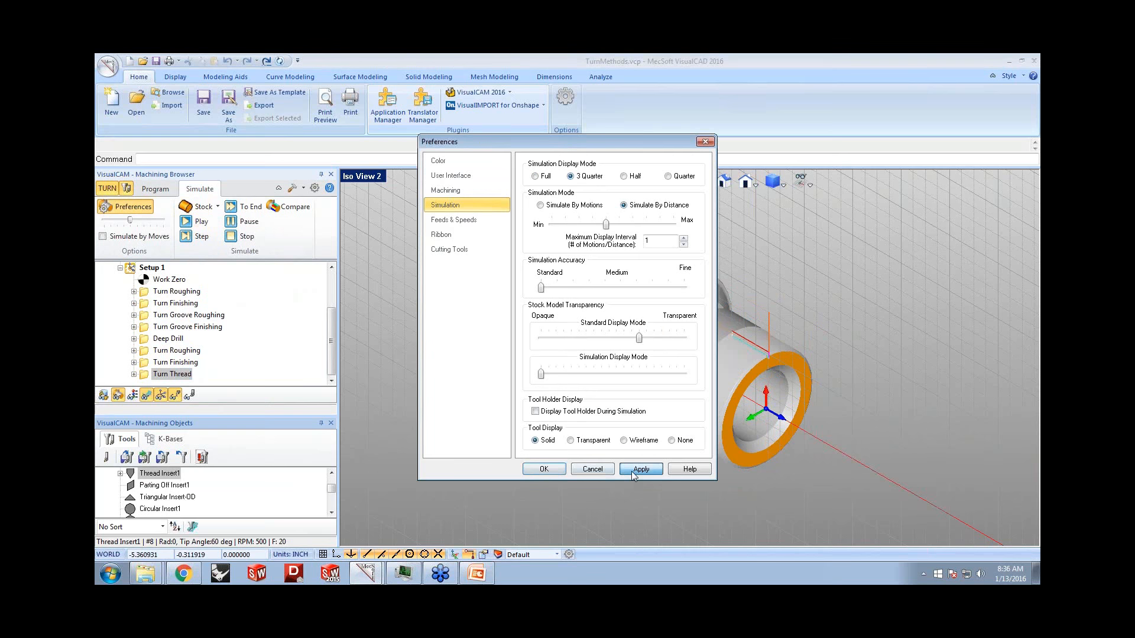
{"action": "left_click", "coordinate": [544, 469]}
{"action": "middle_click_drag", "start_coordinate": [666, 308], "coordinate": [718, 281]}
{"action": "left_click", "coordinate": [155, 189]}
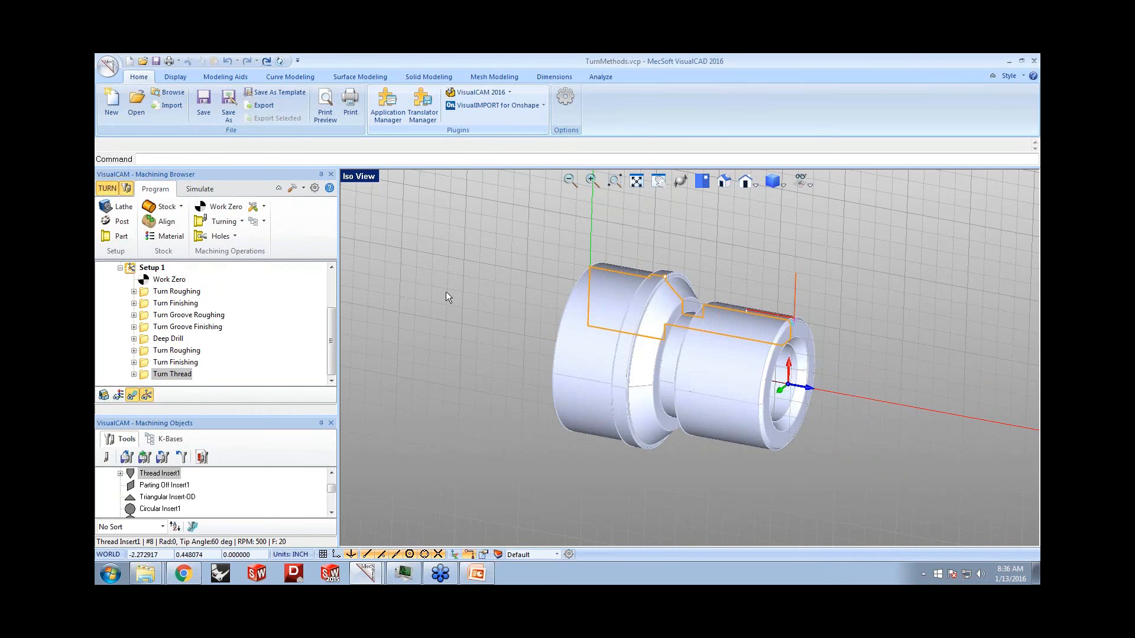
- Open the part file ARTMethods.vcp from the VisualCADCAM2016 folder
{"action": "left_click", "coordinate": [141, 113]}
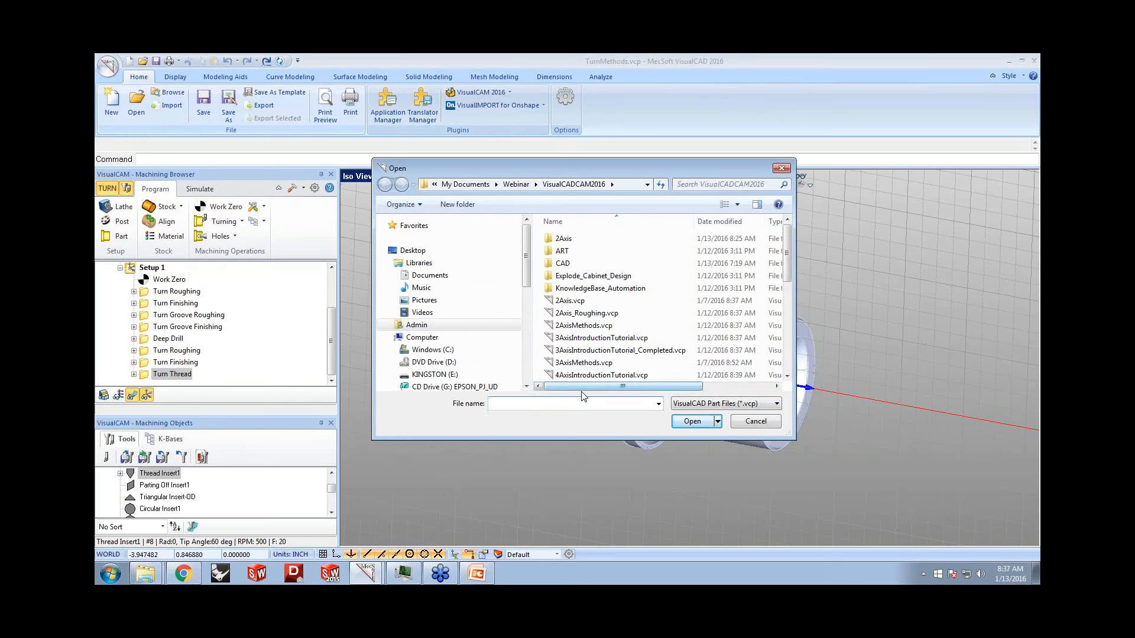
{"action": "type", "text": "art"}
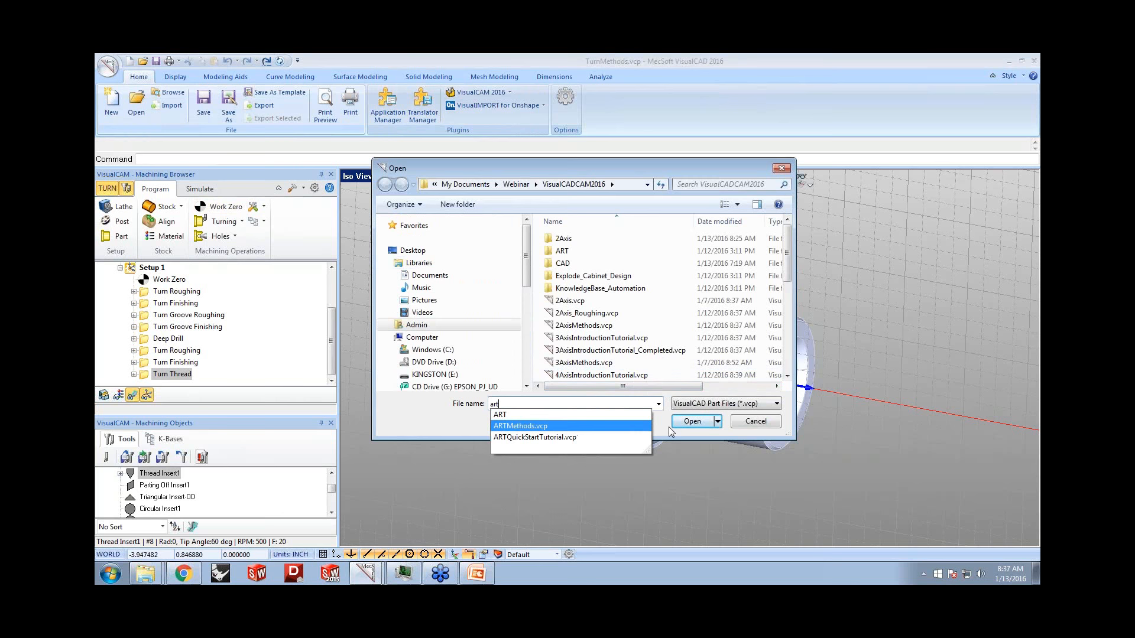
{"action": "left_click", "coordinate": [520, 426]}
{"action": "left_click", "coordinate": [692, 421]}
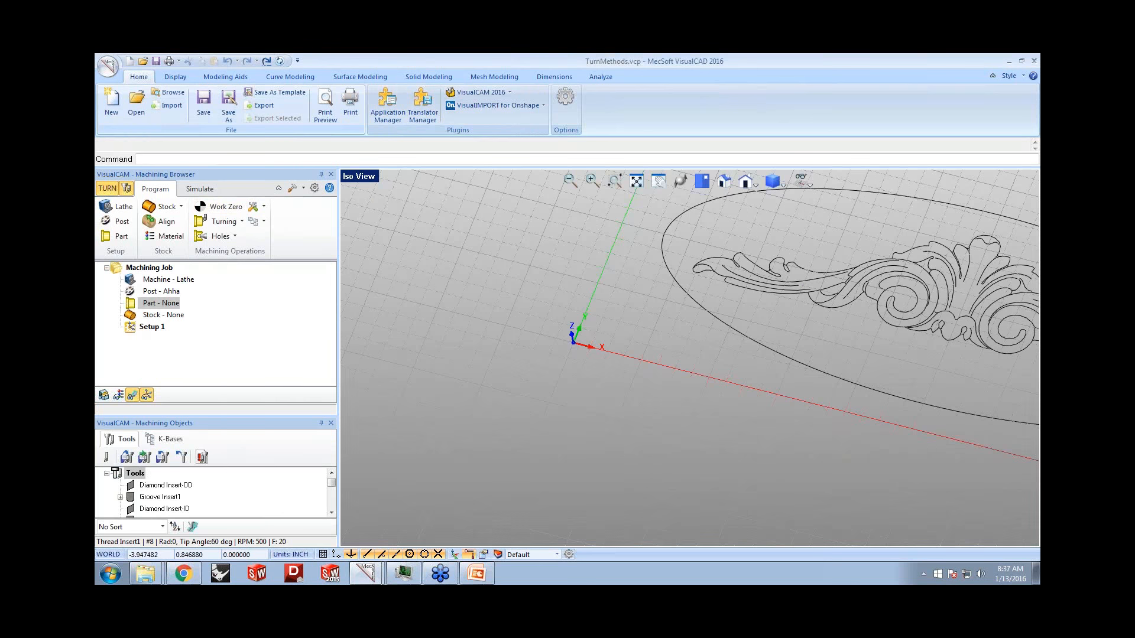
- Load the ART module and clear the selection of the ellipse around the scroll ornament
{"action": "left_click", "coordinate": [508, 93]}
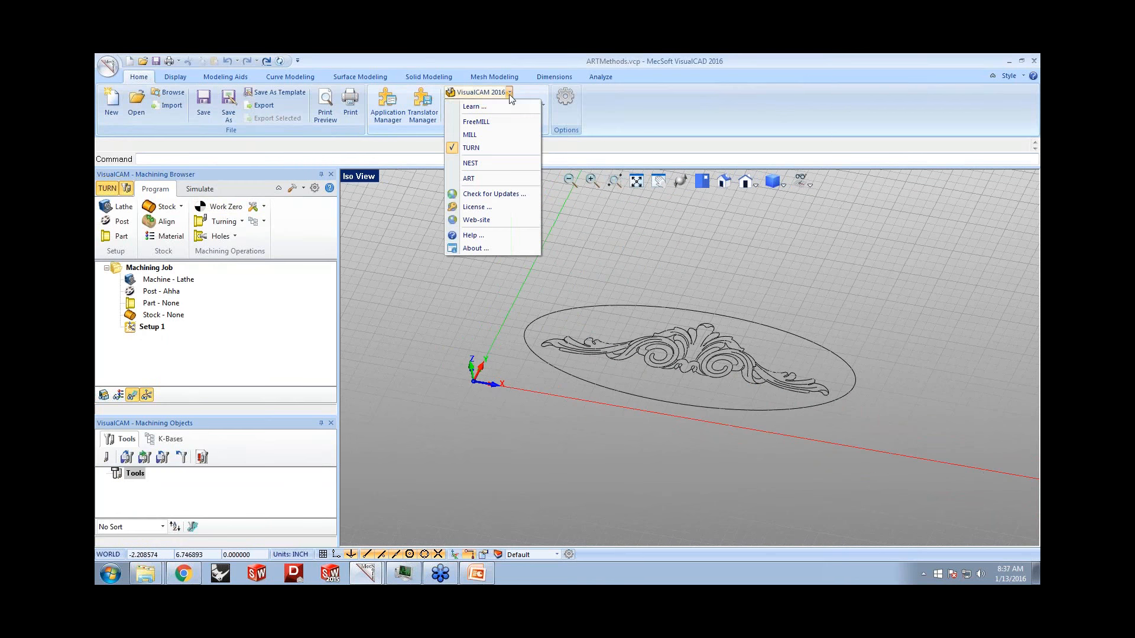
{"action": "left_click", "coordinate": [491, 180]}
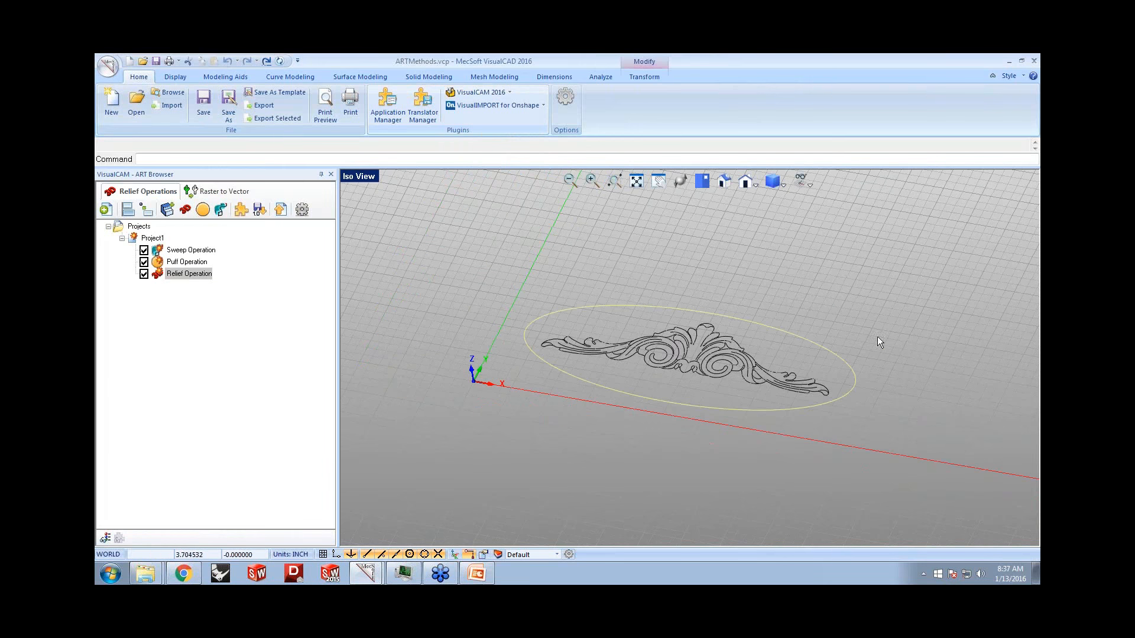
{"action": "left_click", "coordinate": [864, 353]}
{"action": "scroll", "coordinate": [864, 353], "scroll_direction": "up", "scroll_amount": 2}
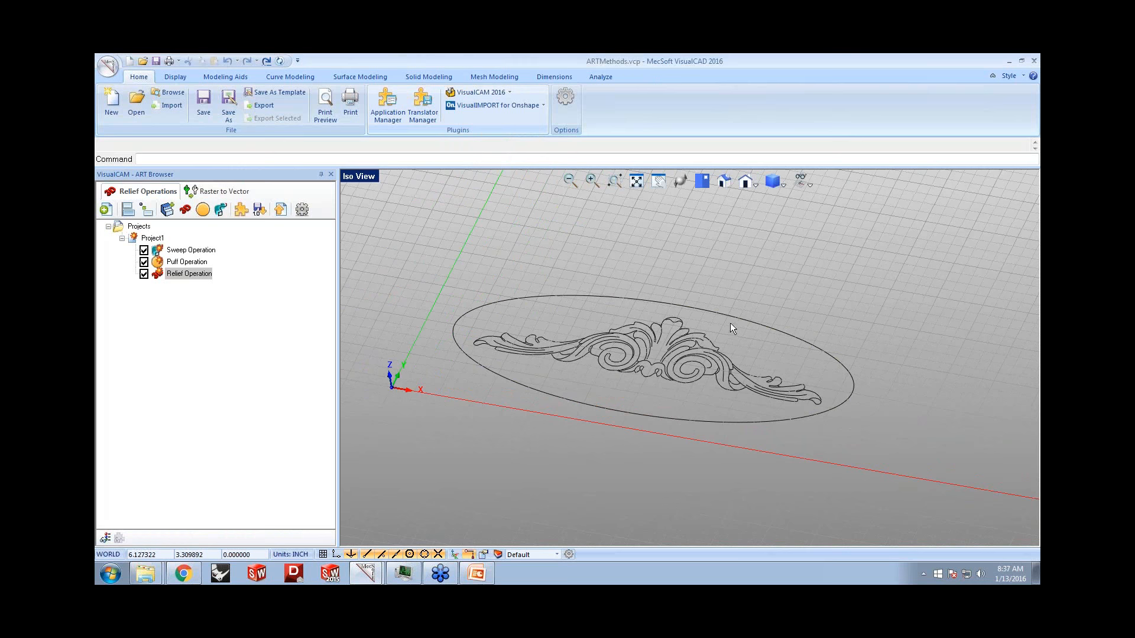
- Look over the ART module's raster-to-vector tools and the project setup settings, and close the setup without generating a new project
{"action": "left_click", "coordinate": [231, 193]}
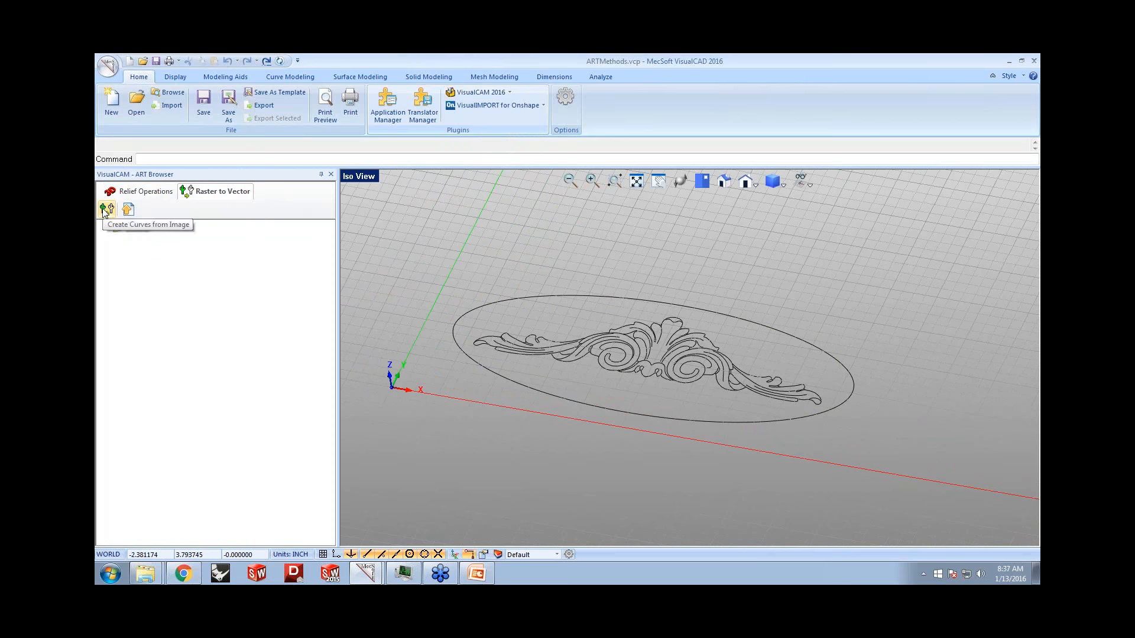
{"action": "left_click", "coordinate": [139, 191]}
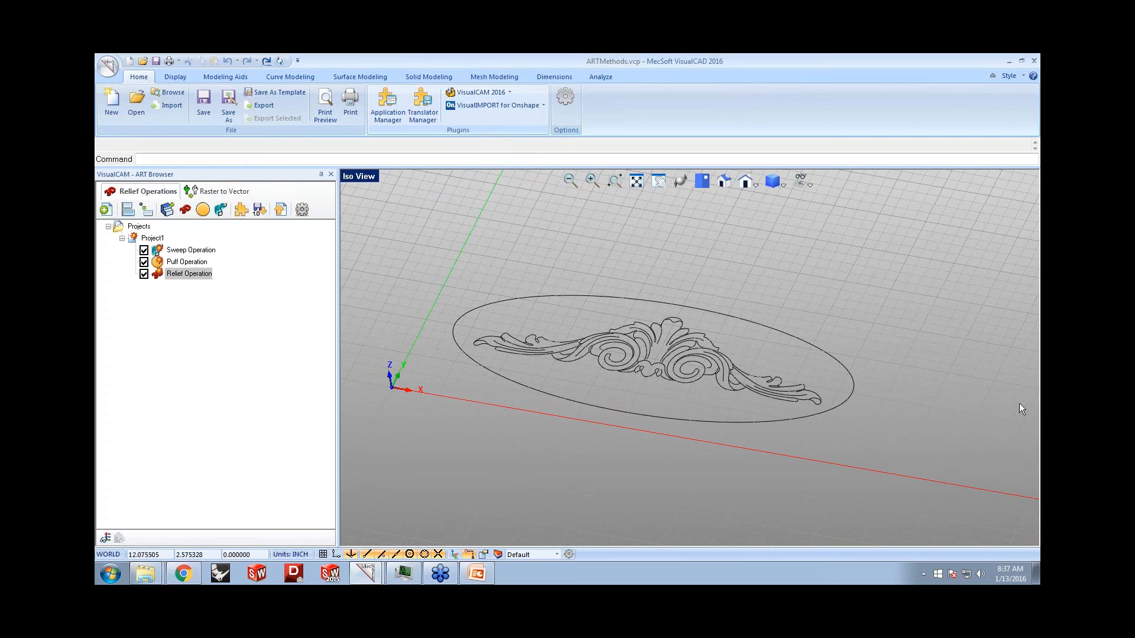
{"action": "left_click", "coordinate": [134, 239]}
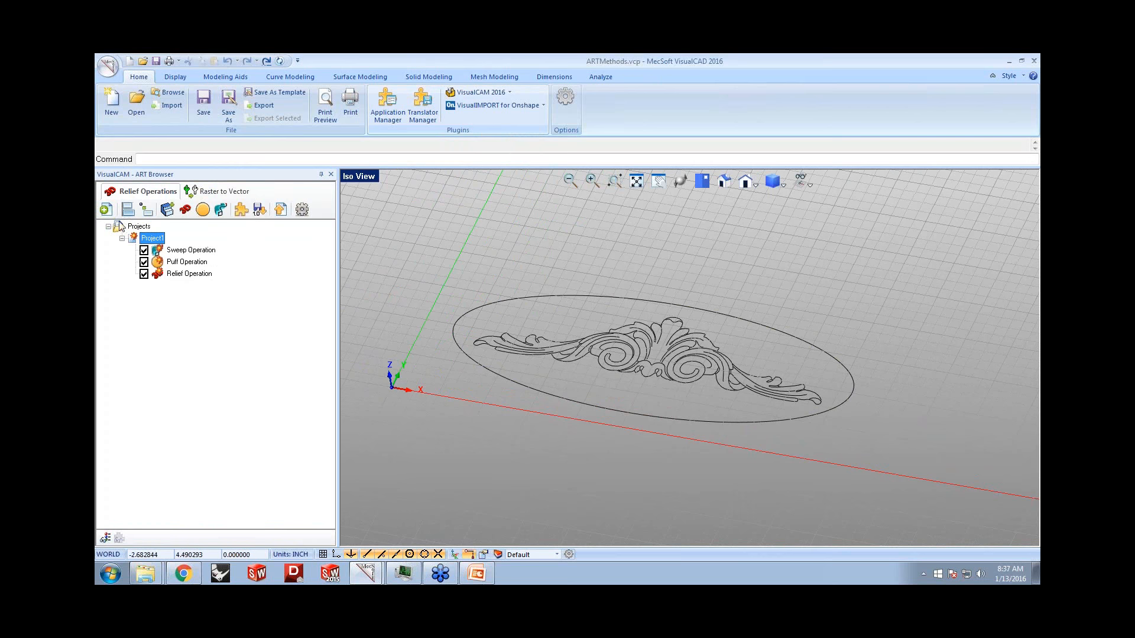
{"action": "left_click", "coordinate": [105, 211]}
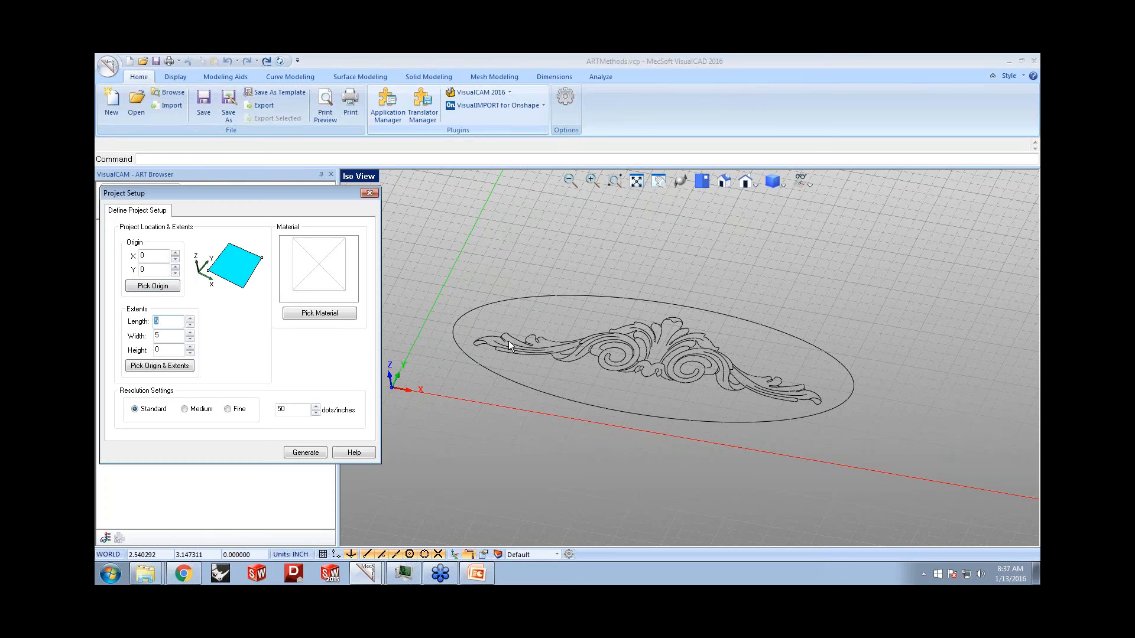
{"action": "left_click", "coordinate": [369, 193]}
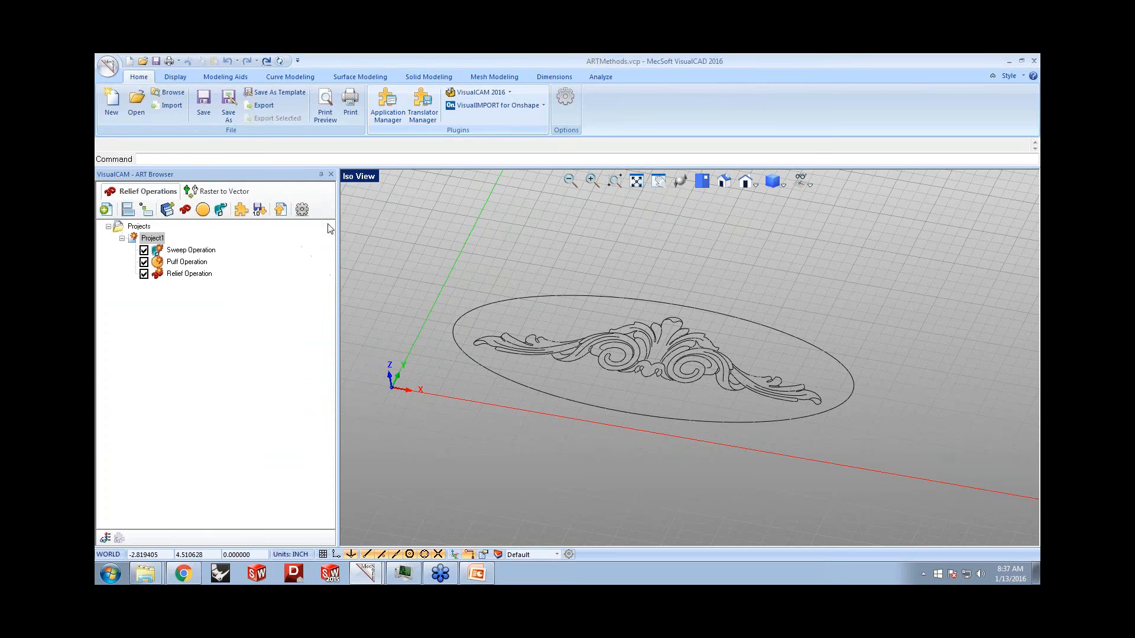
- Regenerate the relief of Project1 and highlight its Sweep, Puff and Relief operations individually to inspect each one's geometry
{"action": "right_click", "coordinate": [147, 240]}
{"action": "left_click", "coordinate": [177, 244]}
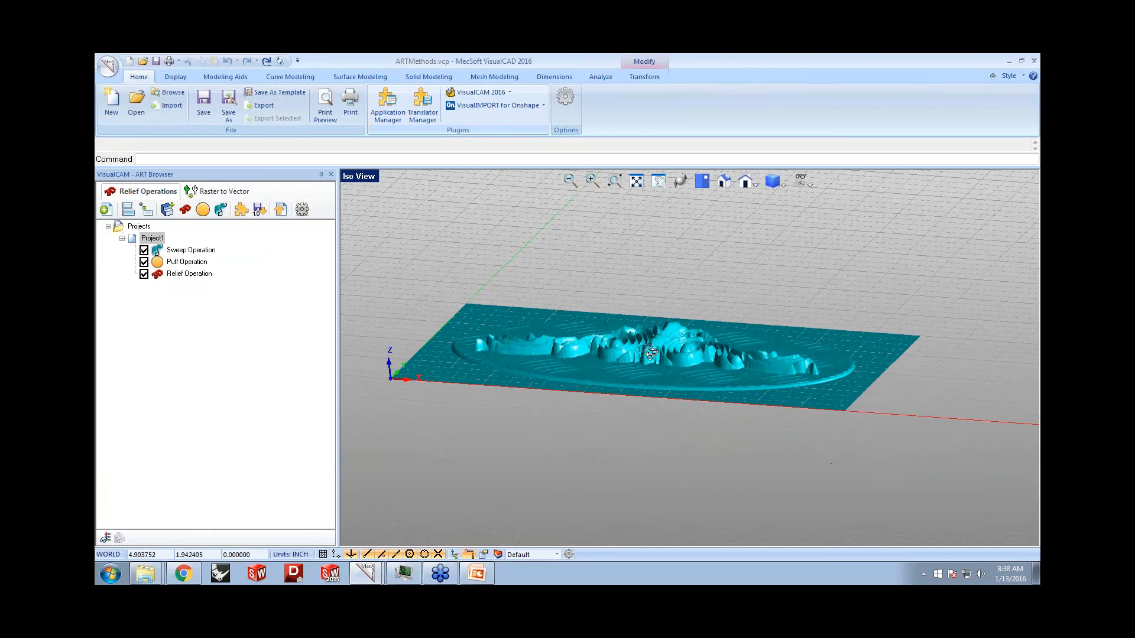
{"action": "left_click", "coordinate": [168, 261]}
{"action": "left_click", "coordinate": [170, 250]}
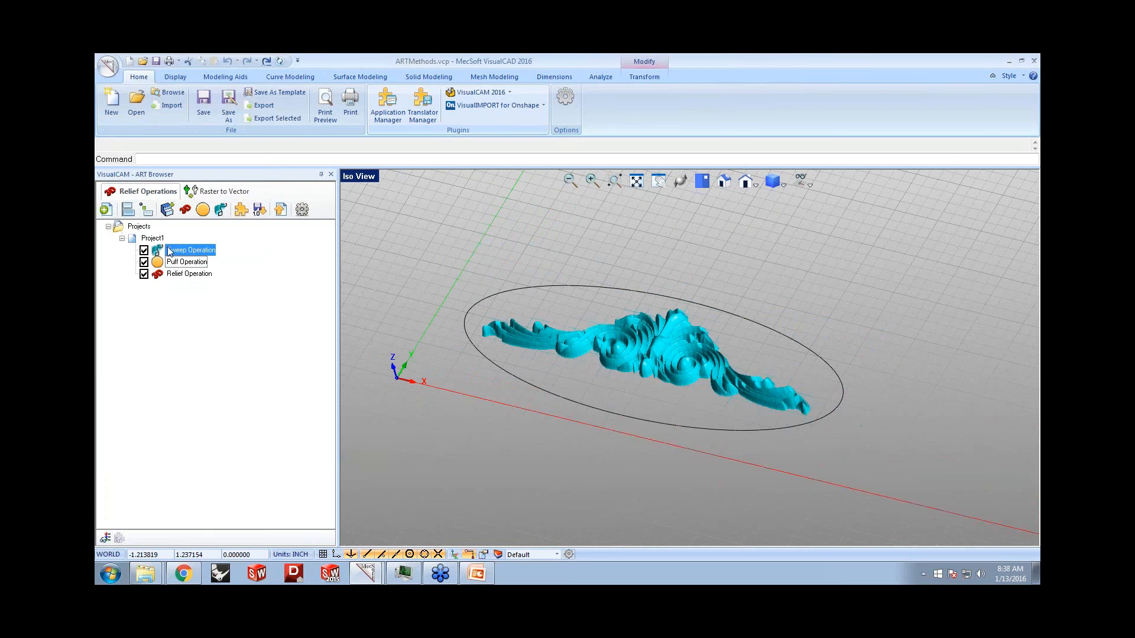
{"action": "left_click", "coordinate": [167, 263]}
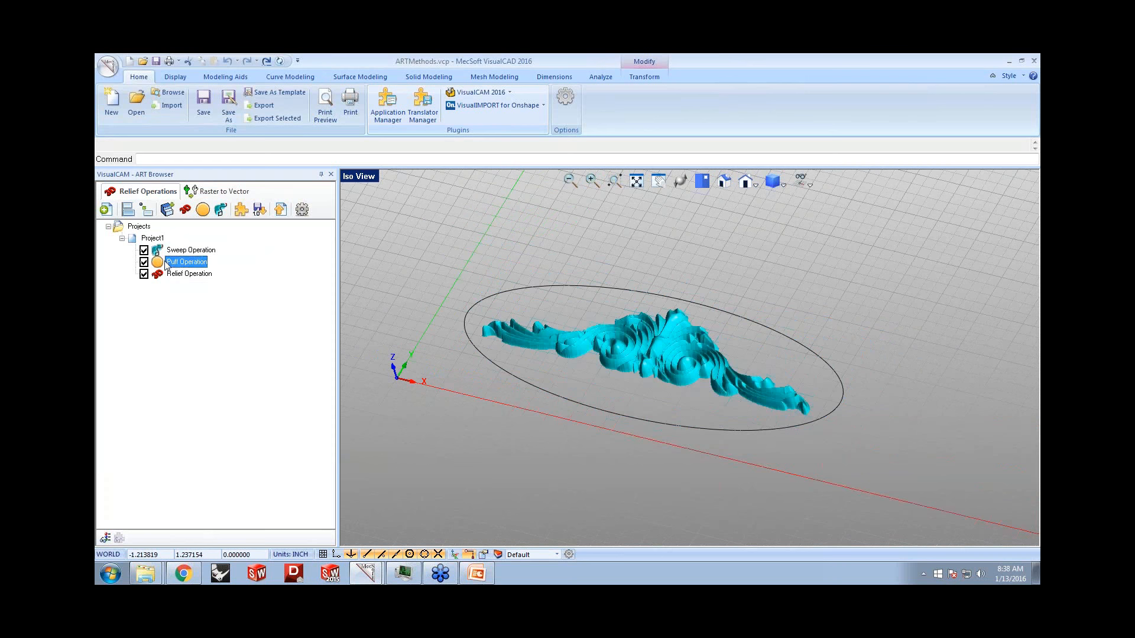
{"action": "left_click", "coordinate": [168, 274]}
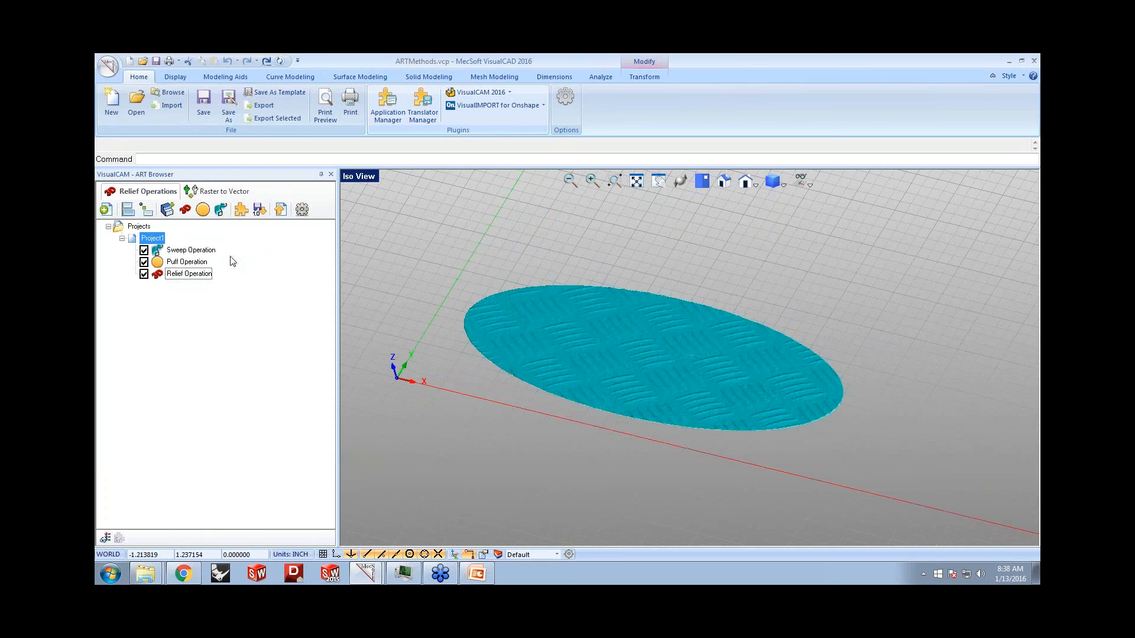
- Convert the finished Project1 relief into model geometry and deselect the project to inspect the resulting mesh
{"action": "middle_click_drag", "start_coordinate": [648, 350], "coordinate": [660, 334]}
{"action": "left_click", "coordinate": [281, 209]}
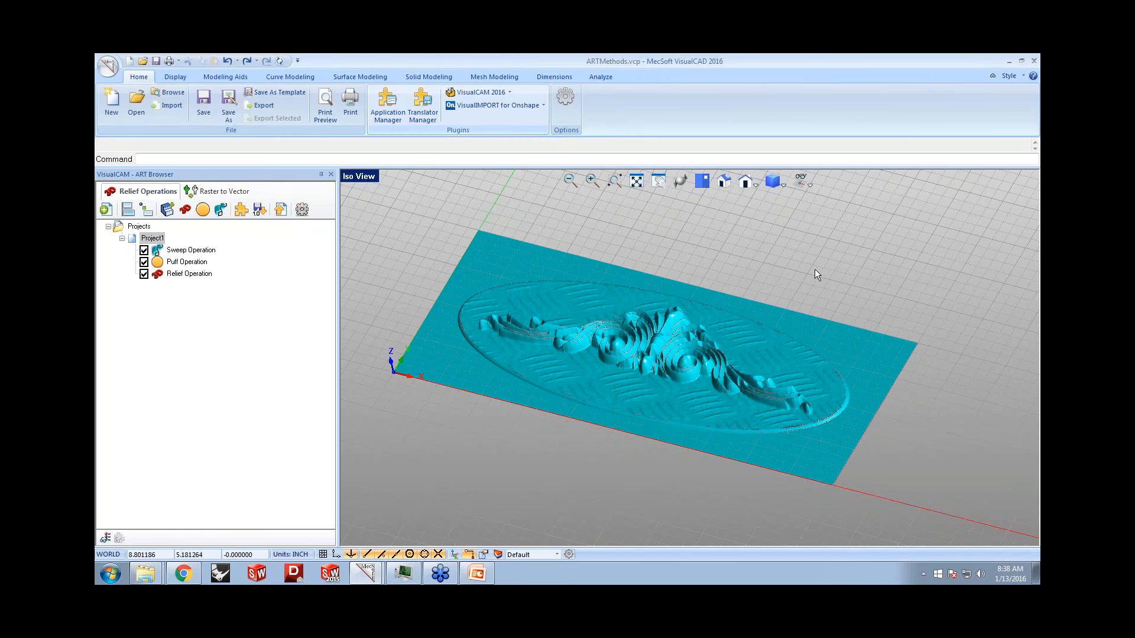
{"action": "left_click", "coordinate": [133, 227]}
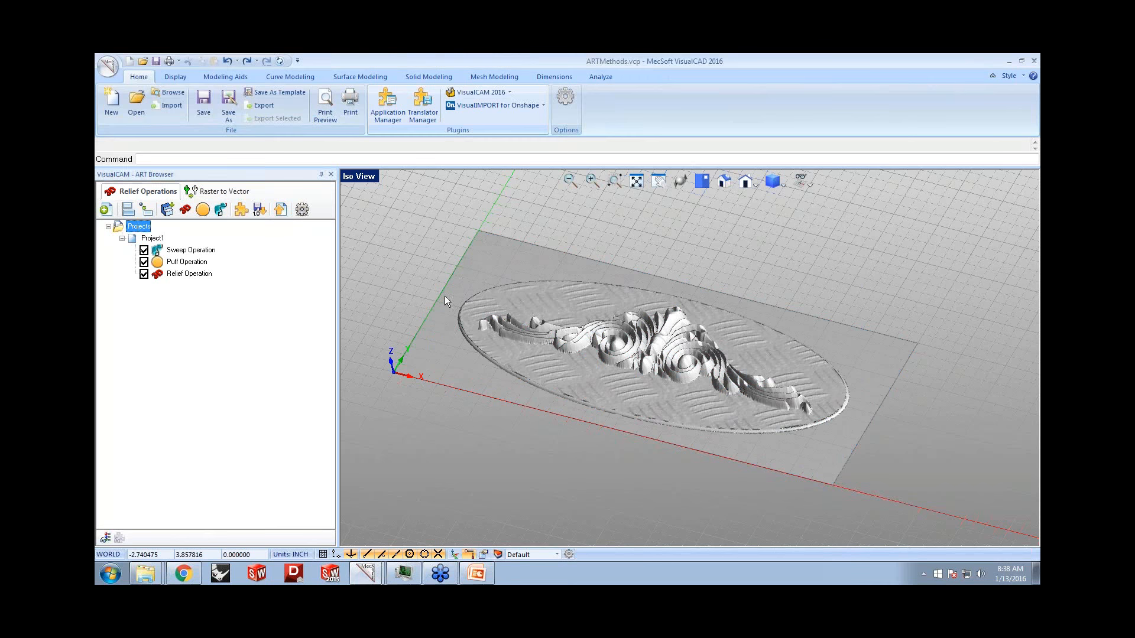
{"action": "mouse_move", "coordinate": [683, 339]}
{"action": "middle_mouse_down"}
{"action": "mouse_move", "coordinate": [699, 326]}
{"action": "mouse_move", "coordinate": [643, 342]}
{"action": "mouse_move", "coordinate": [697, 337]}
{"action": "mouse_move", "coordinate": [711, 320]}
{"action": "mouse_move", "coordinate": [700, 335]}
{"action": "middle_mouse_up"}
- Switch from ART to the MILL module and review the advanced 3-axis machining methods available for the relief
{"action": "left_click", "coordinate": [501, 93]}
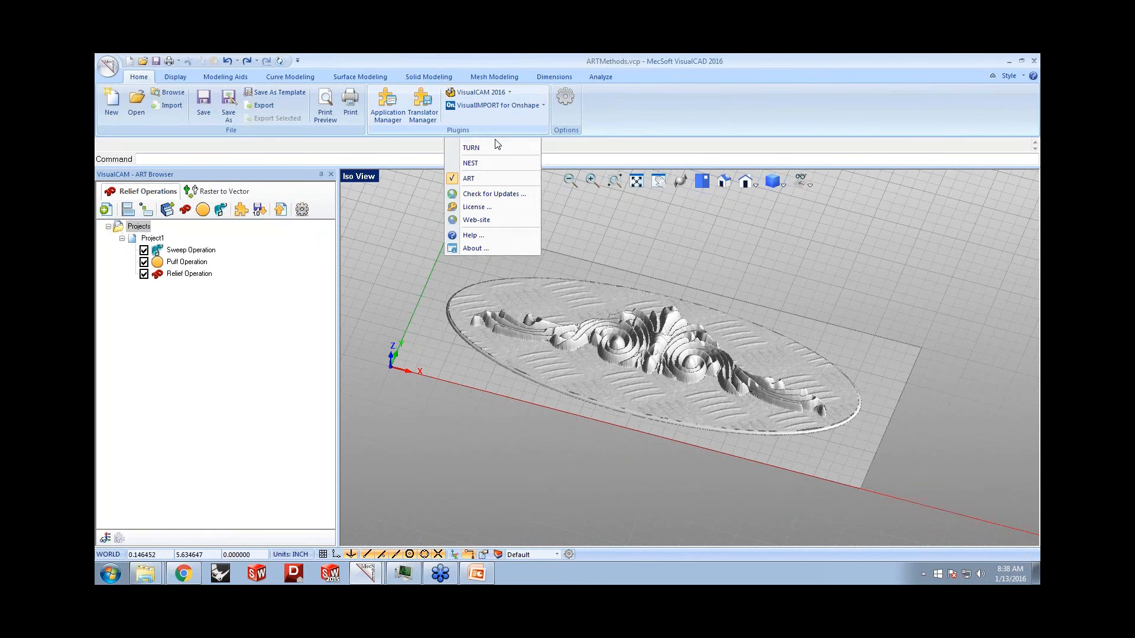
{"action": "left_click", "coordinate": [498, 134]}
{"action": "left_click", "coordinate": [257, 237]}
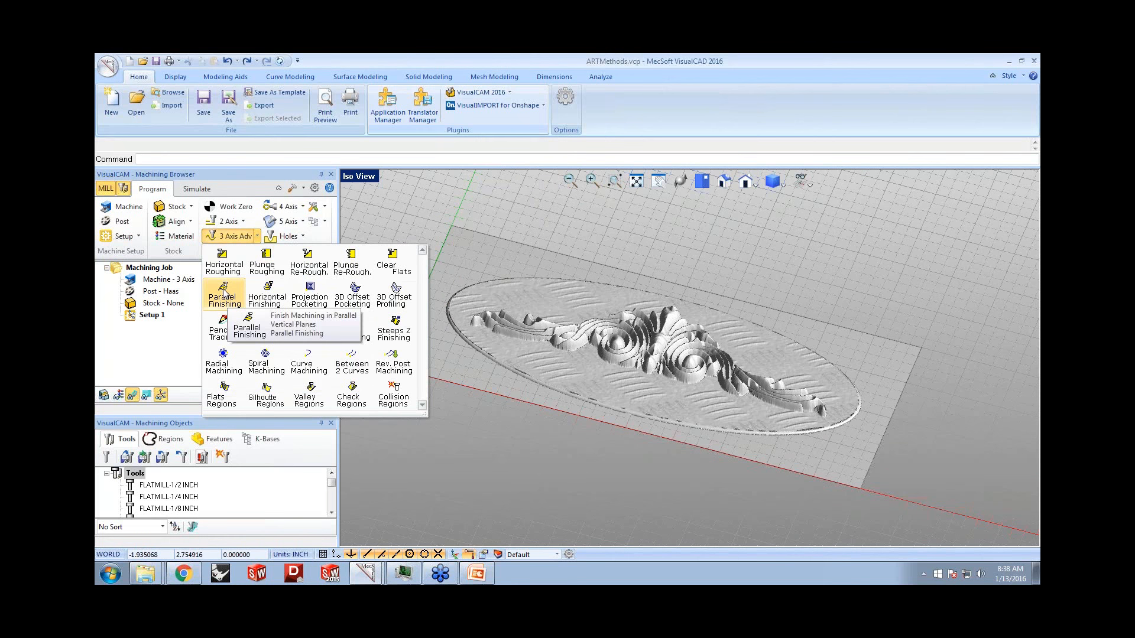
{"action": "left_click", "coordinate": [527, 438]}
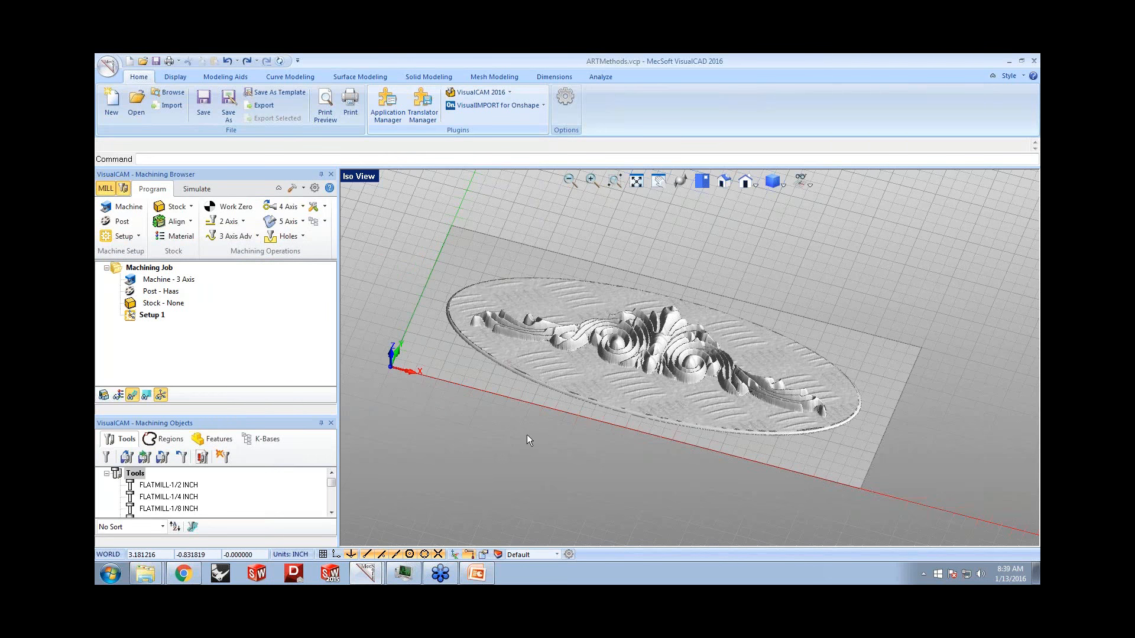
- Switch to the 5AxisMethods.vcp window, check its simulation view briefly and replace the part with a new empty file
{"action": "mouse_move", "coordinate": [368, 565]}
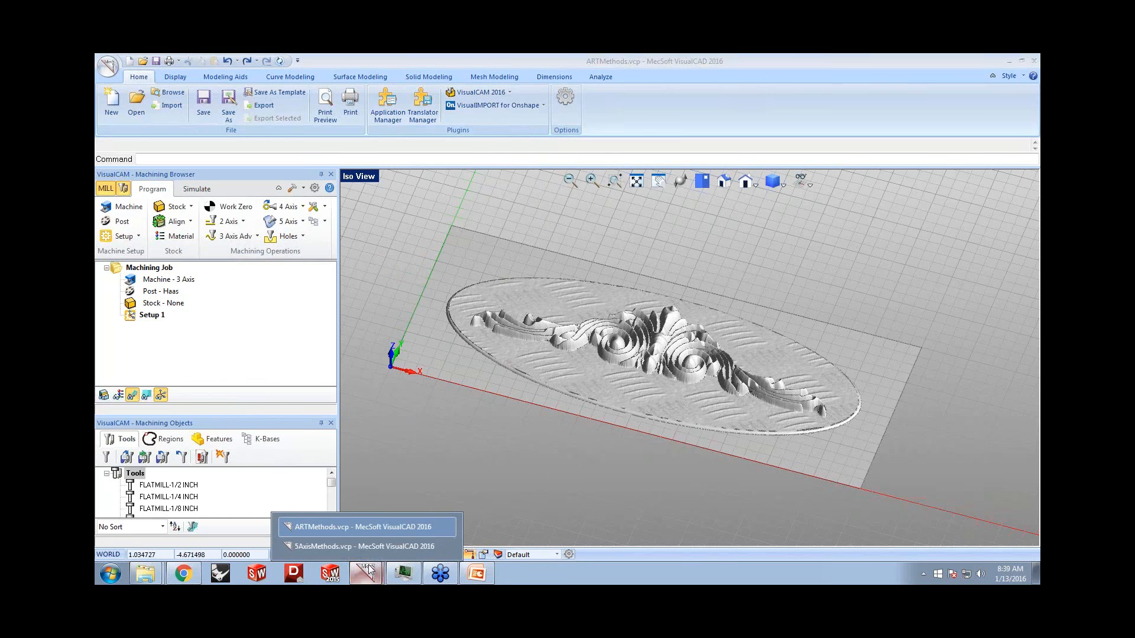
{"action": "left_click", "coordinate": [360, 545]}
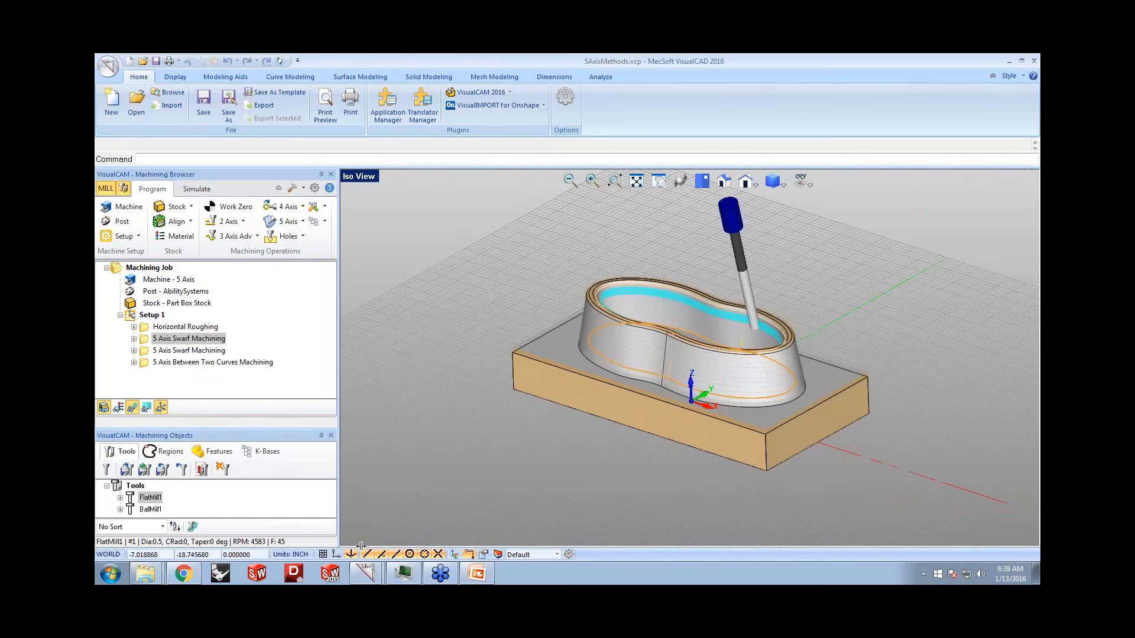
{"action": "left_click", "coordinate": [191, 188]}
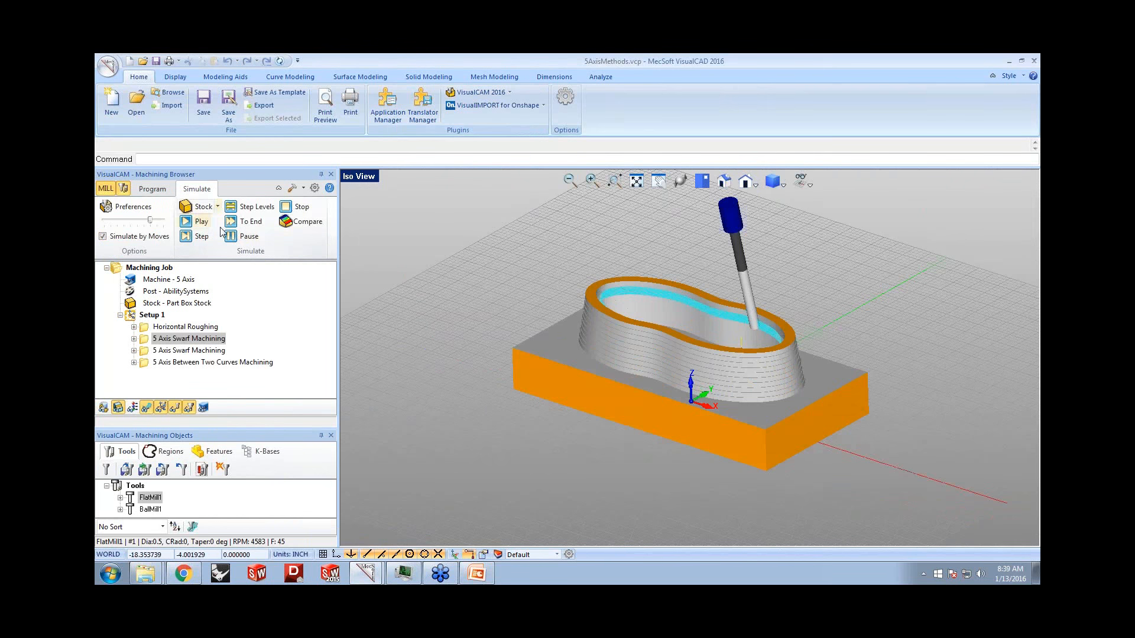
{"action": "left_click", "coordinate": [148, 190]}
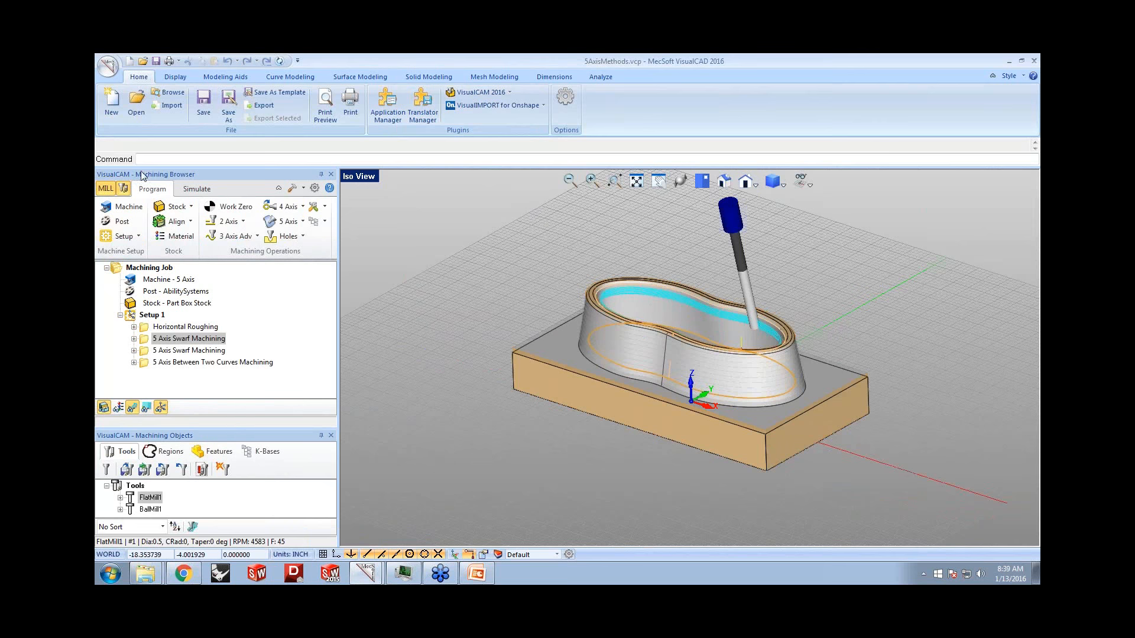
{"action": "left_click", "coordinate": [111, 102]}
{"action": "left_click", "coordinate": [609, 340]}
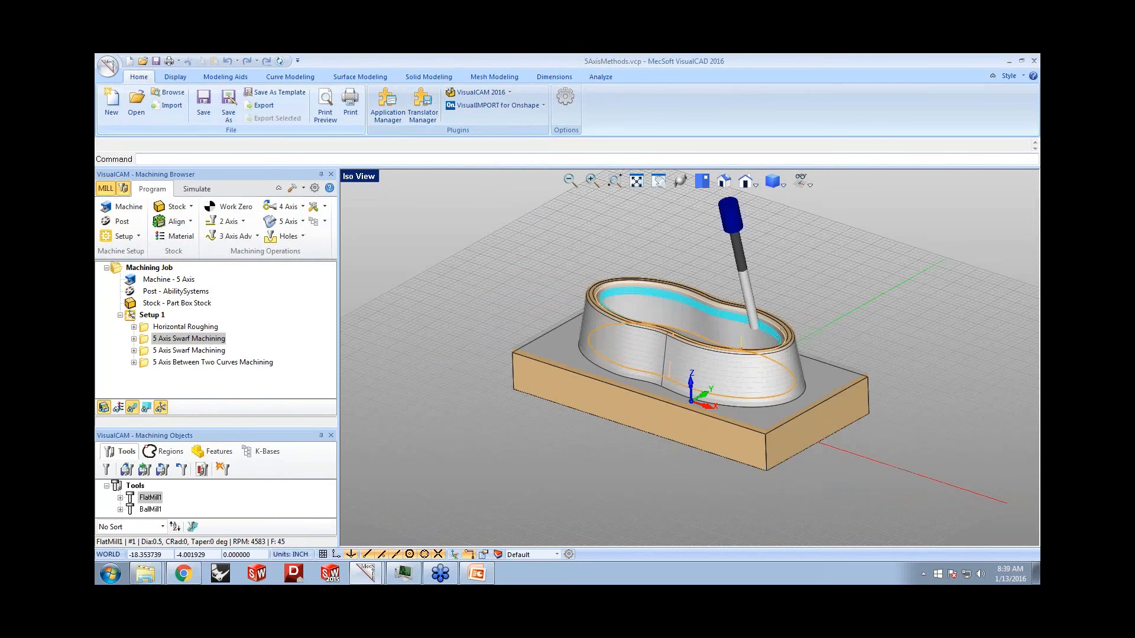
- Open the part file 2Axis_Roughing.vcp from the VisualCADCAM2016 folder and inspect the part inside its box stock
{"action": "left_click", "coordinate": [136, 102]}
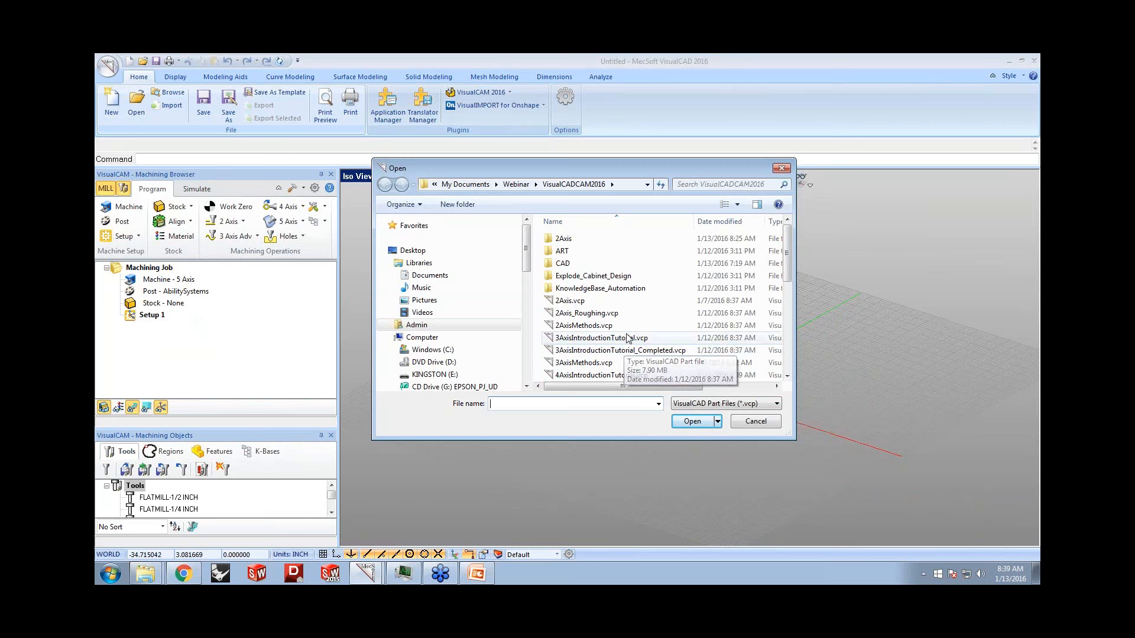
{"action": "left_click", "coordinate": [602, 314]}
{"action": "left_click", "coordinate": [689, 419]}
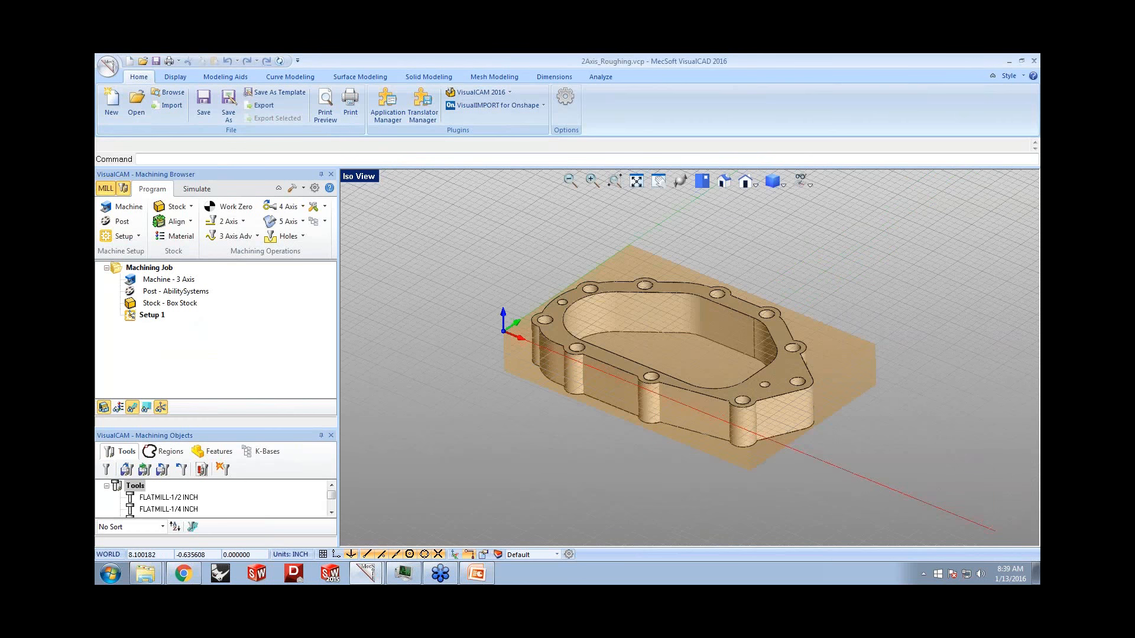
{"action": "middle_click_drag", "start_coordinate": [667, 339], "coordinate": [722, 342]}
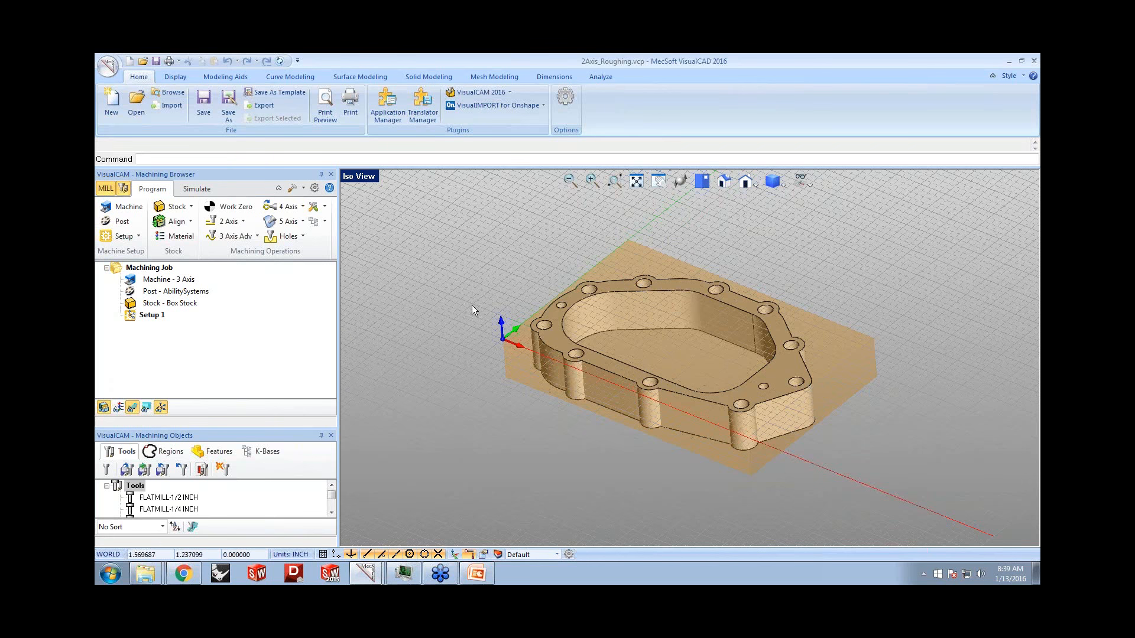
- Start a 2 1/2 Axis Roughing operation and assign the curve around the part's outer upper contour as its machining region
{"action": "left_click", "coordinate": [243, 221]}
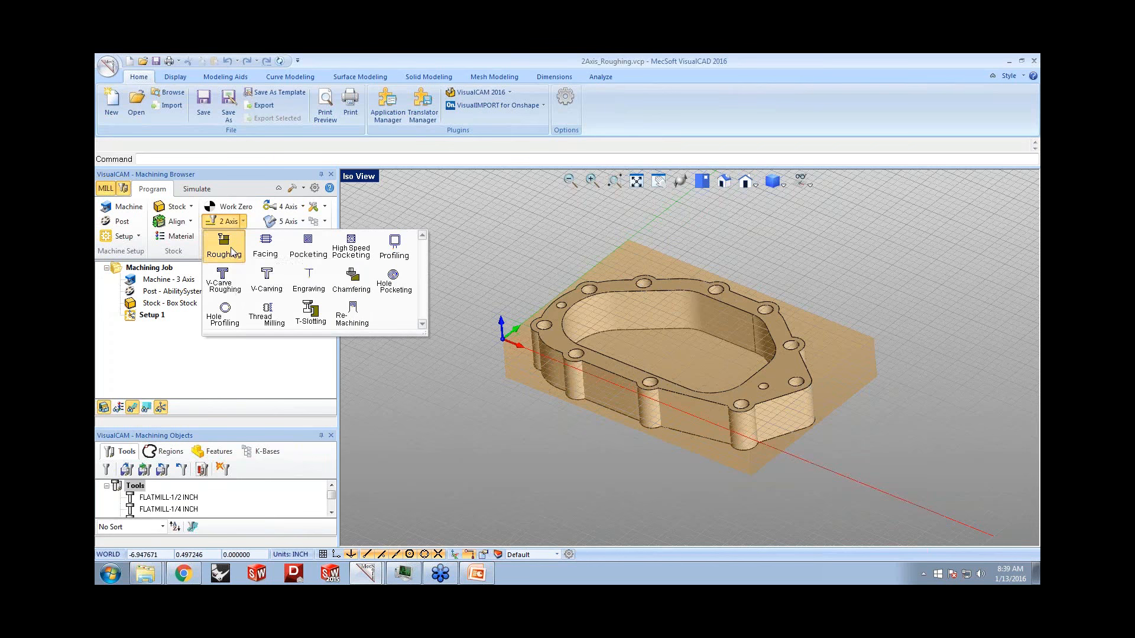
{"action": "left_click", "coordinate": [232, 249]}
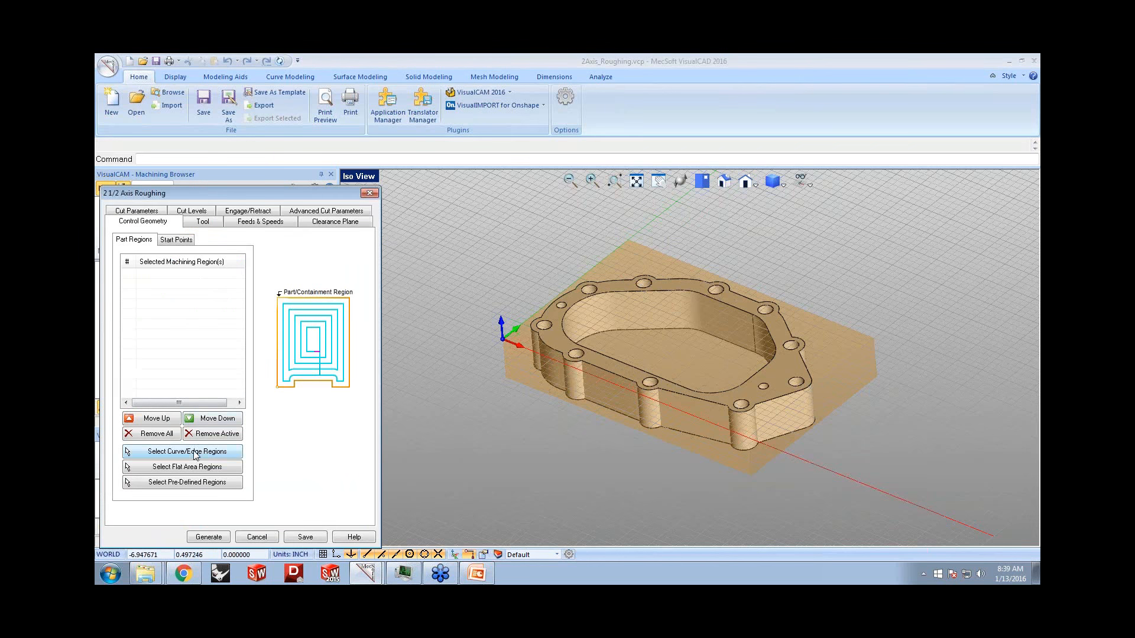
{"action": "left_click", "coordinate": [192, 451]}
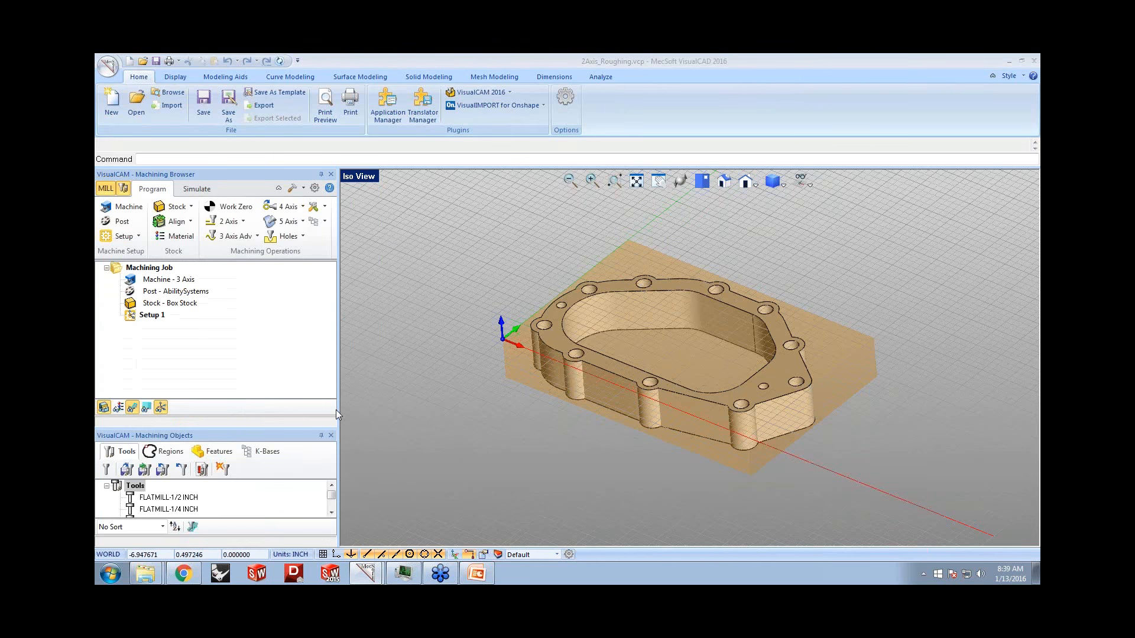
{"action": "left_click", "coordinate": [547, 346]}
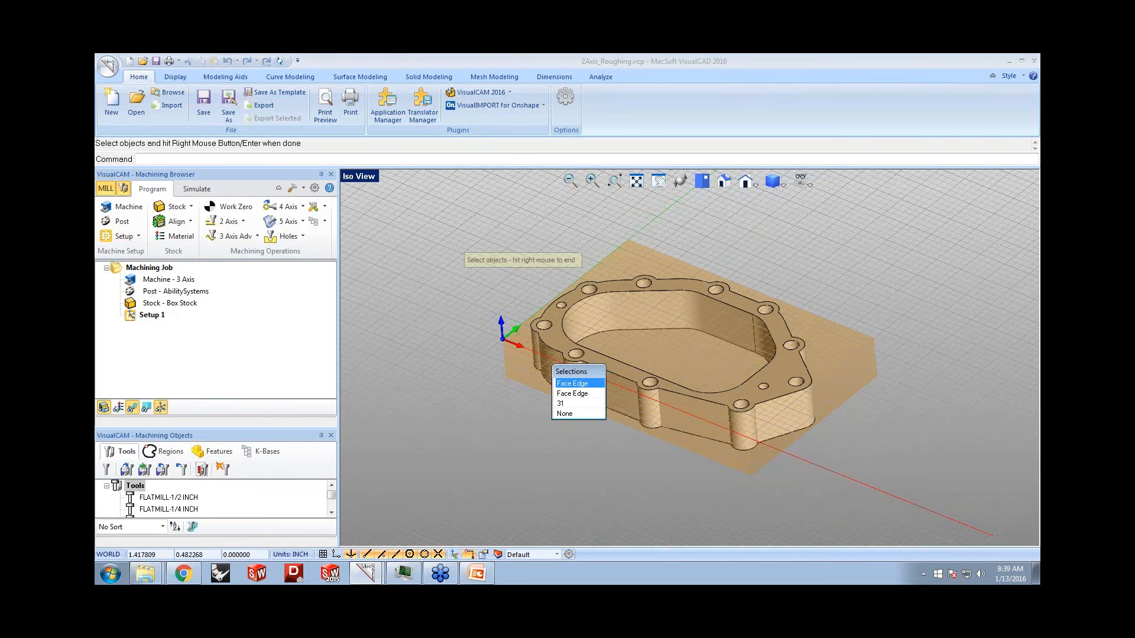
{"action": "left_click", "coordinate": [563, 404]}
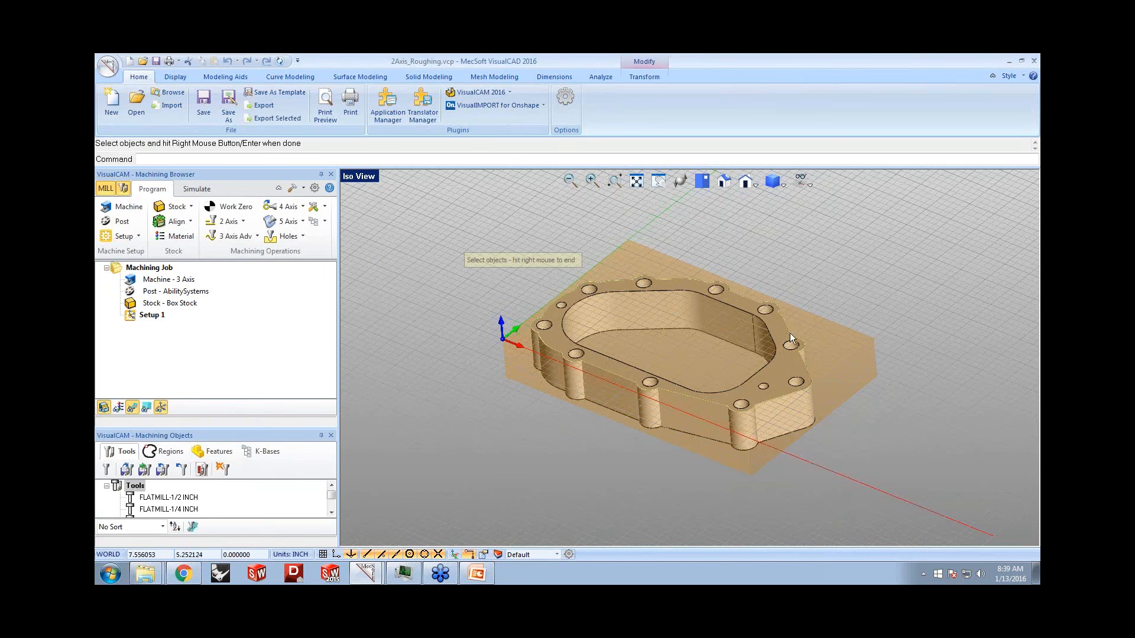
{"action": "right_click", "coordinate": [701, 387]}
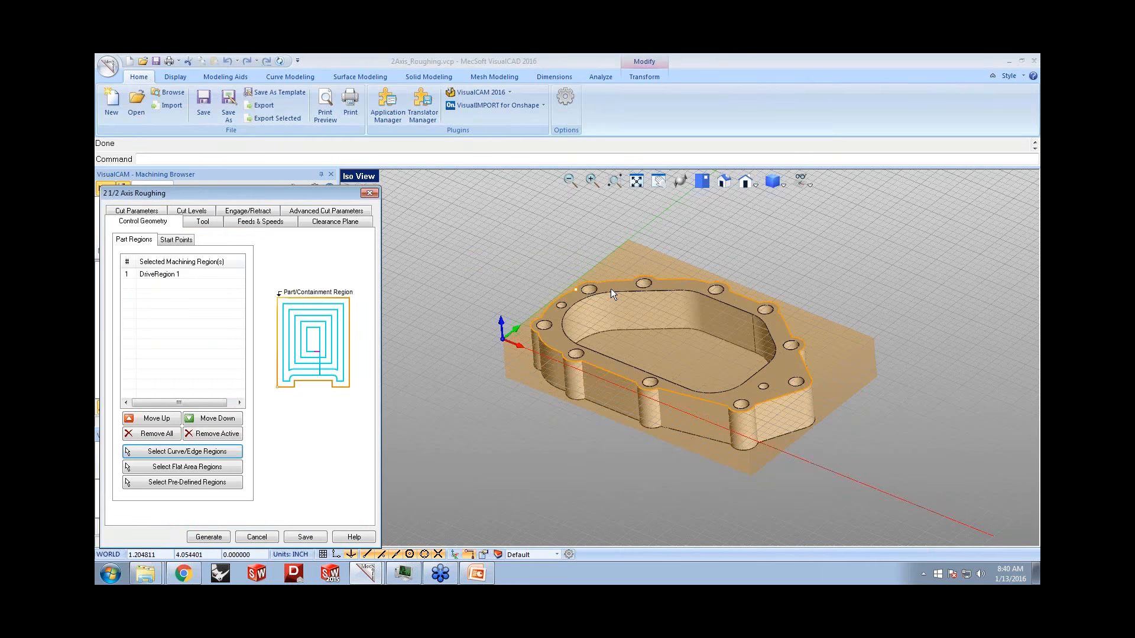
{"action": "left_click_drag", "start_coordinate": [168, 196], "coordinate": [199, 154]}
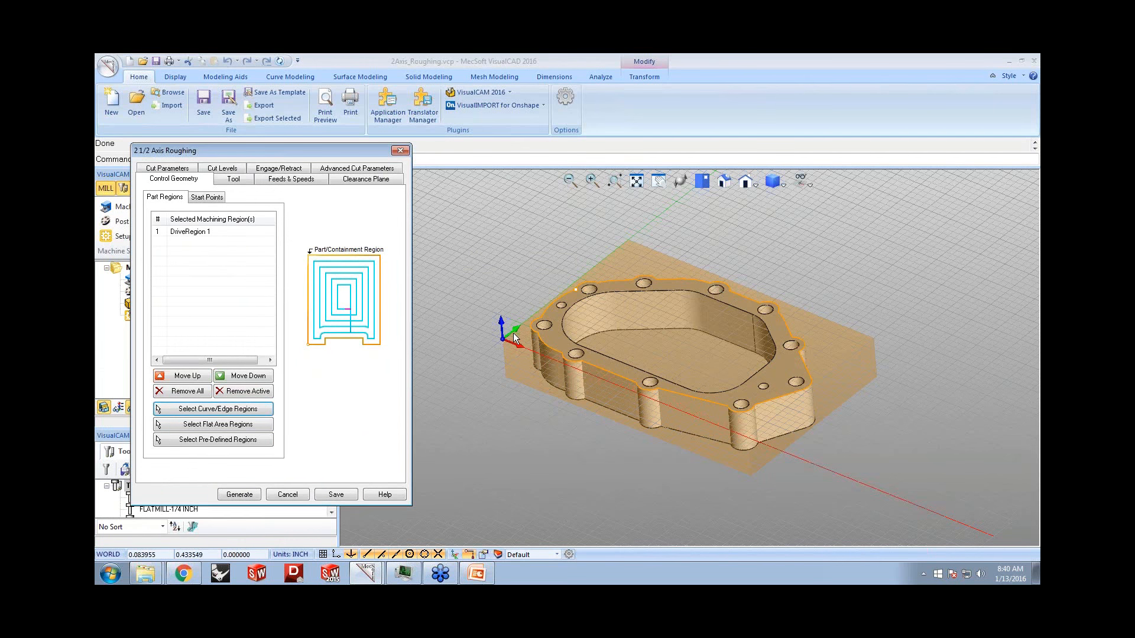
- Assign the FLATMILL-1/2 INCH tool, review the cut parameters and cut levels, and generate the roughing toolpath around the part
{"action": "left_click", "coordinate": [236, 179]}
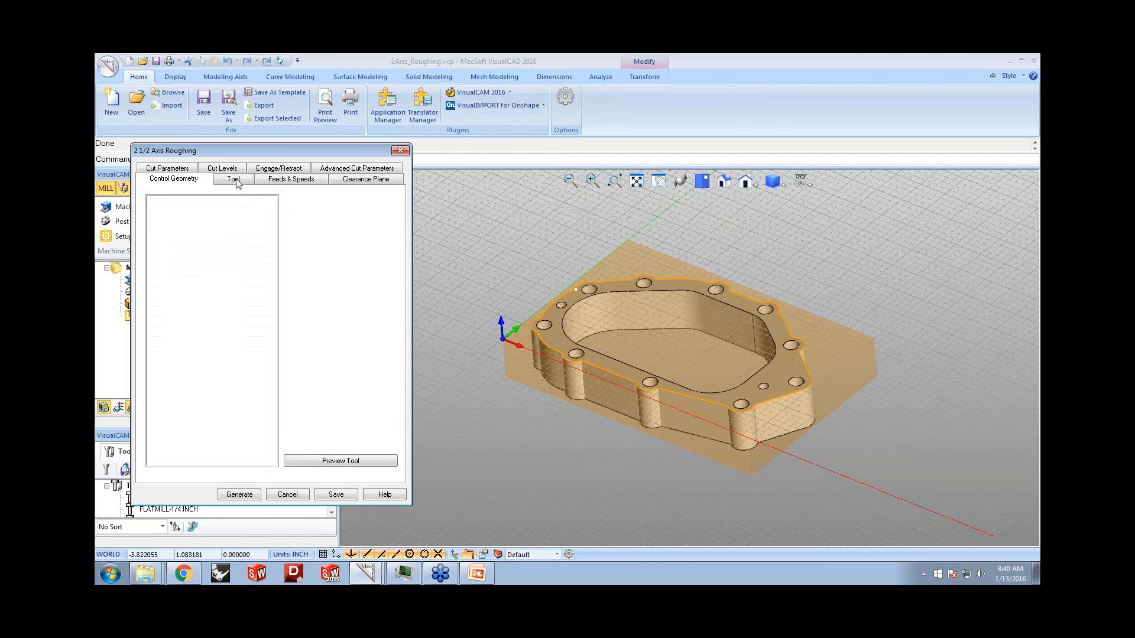
{"action": "left_click", "coordinate": [184, 216]}
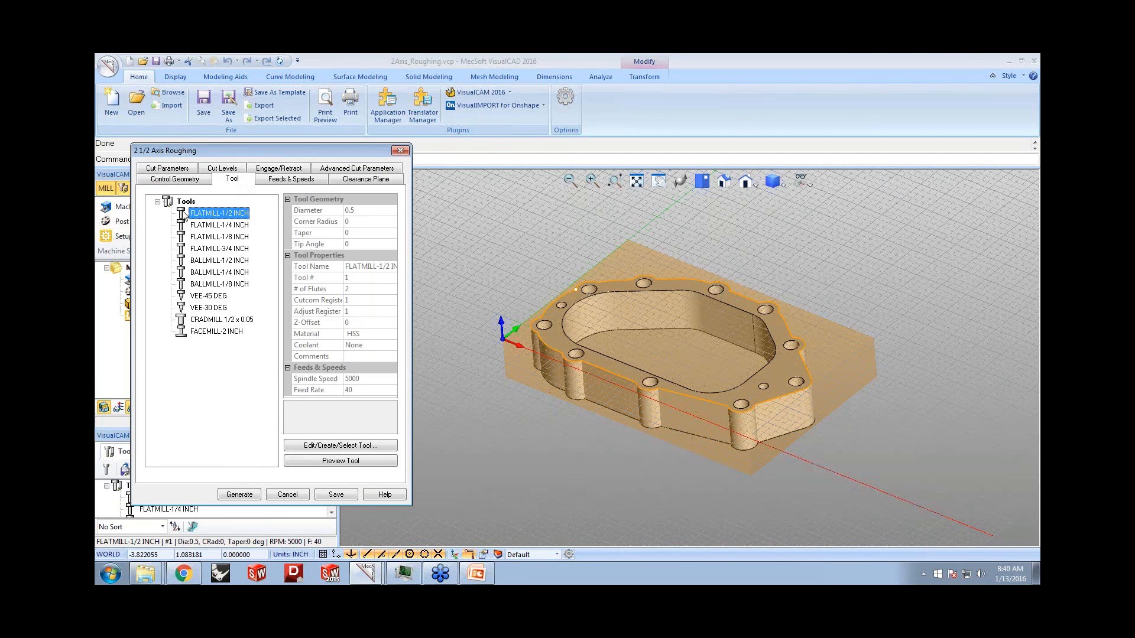
{"action": "left_click", "coordinate": [176, 169]}
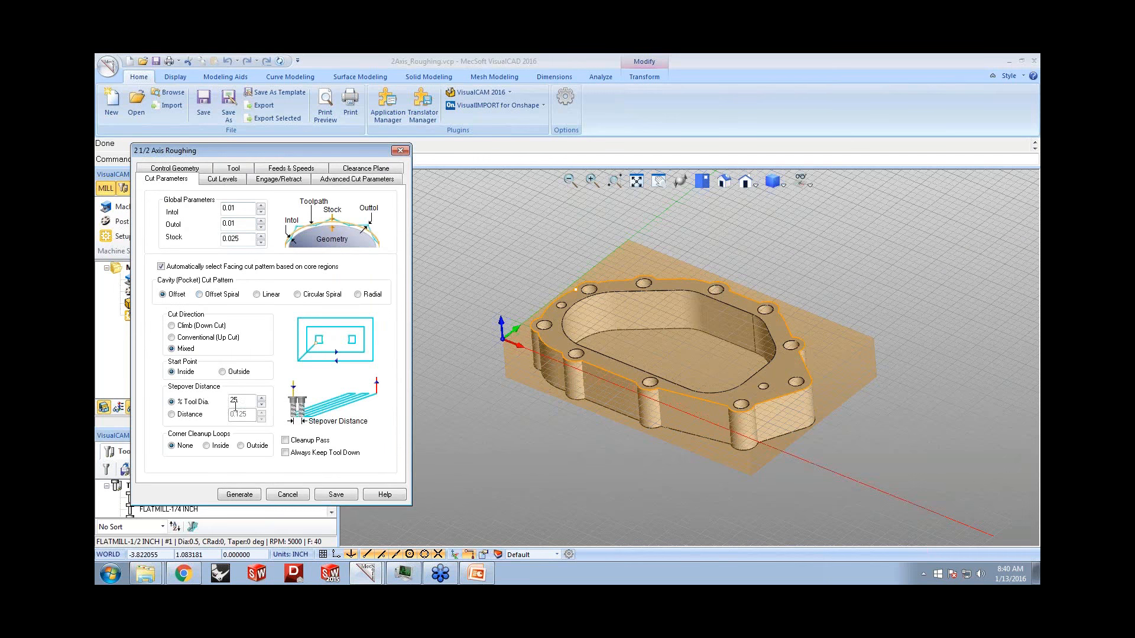
{"action": "left_click", "coordinate": [223, 180]}
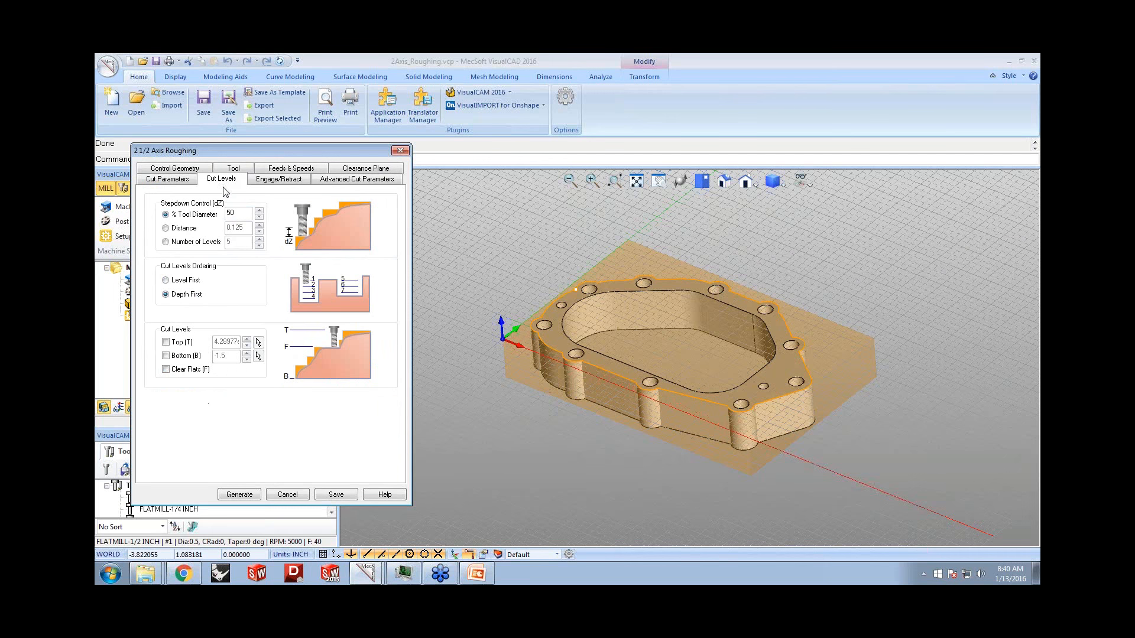
{"action": "left_click", "coordinate": [239, 495]}
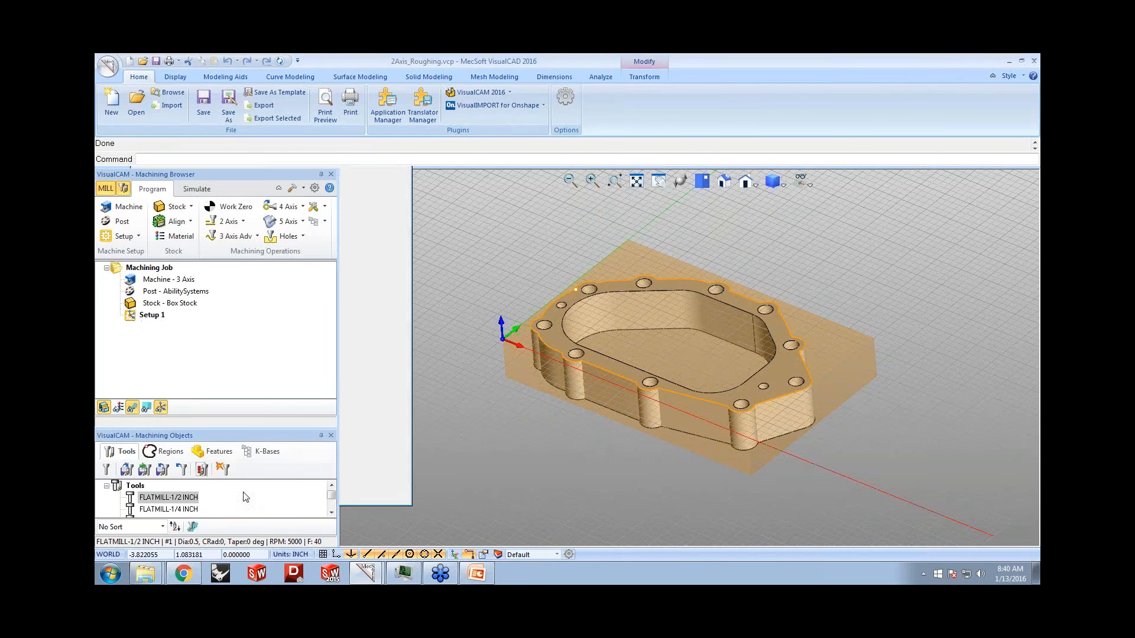
{"action": "middle_click_drag", "start_coordinate": [576, 405], "coordinate": [591, 386]}
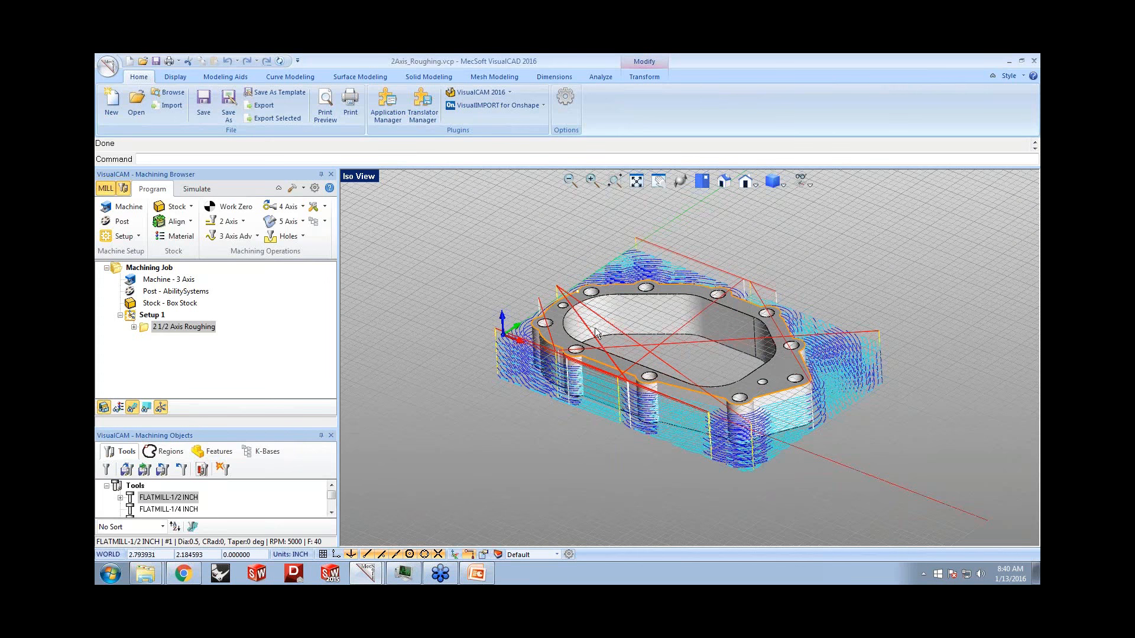
- Simulate the roughing toolpath around the part's outer contour and inspect the cut stock
{"action": "left_click", "coordinate": [199, 190]}
{"action": "left_click", "coordinate": [195, 221]}
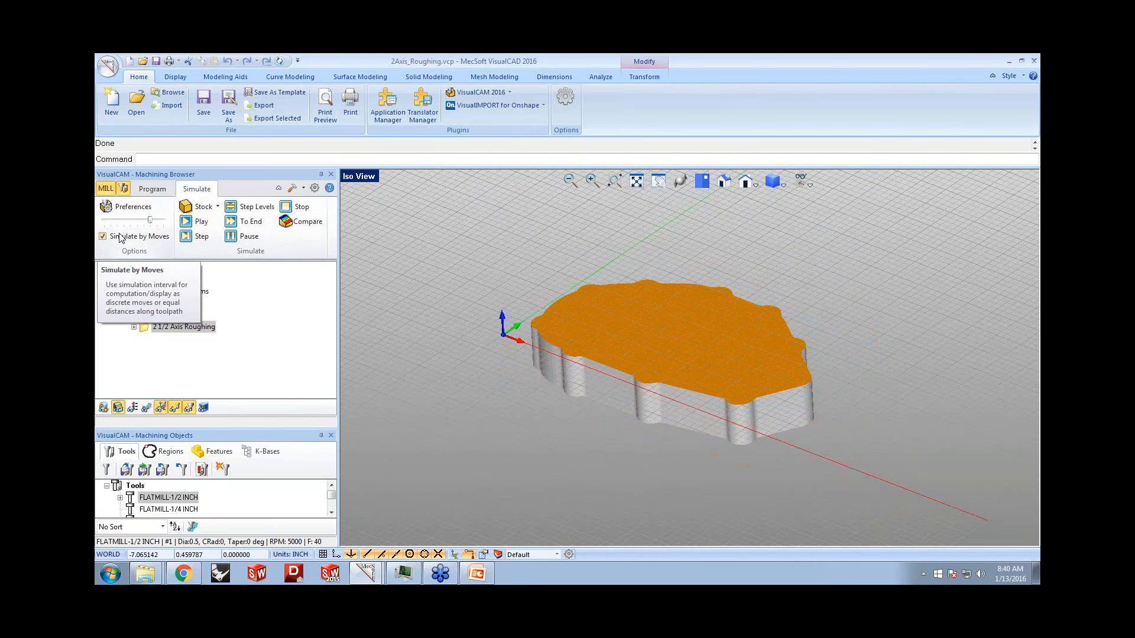
{"action": "middle_click_drag", "start_coordinate": [743, 367], "coordinate": [742, 374]}
- Add the pocket's inner upper edge as a second machining region of the 2 1/2 Axis Roughing operation, regenerate it and inspect the toolpath
{"action": "left_click", "coordinate": [155, 189]}
{"action": "left_click", "coordinate": [143, 330]}
{"action": "double_click", "coordinate": [144, 330]}
{"action": "left_click", "coordinate": [187, 452]}
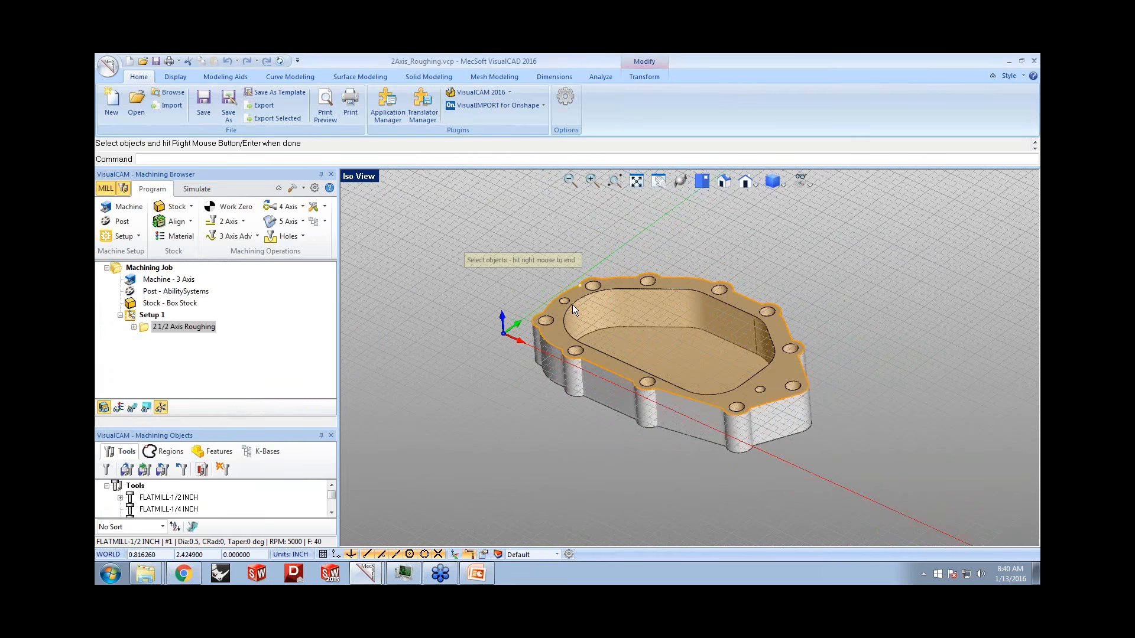
{"action": "left_click", "coordinate": [573, 319]}
{"action": "left_click", "coordinate": [586, 360]}
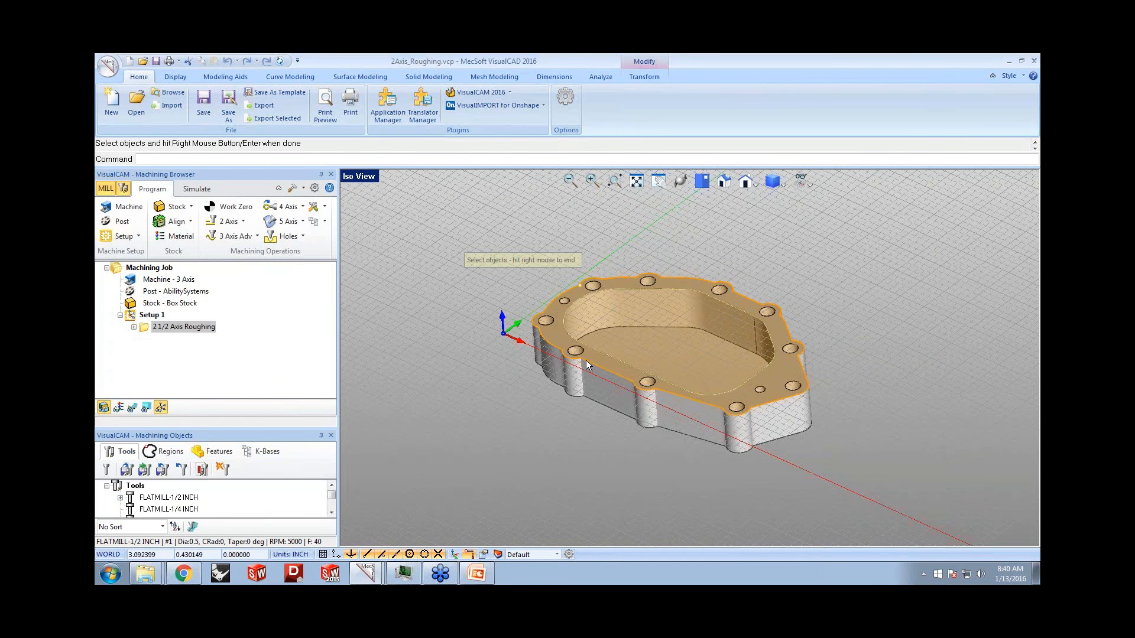
{"action": "right_click", "coordinate": [583, 360]}
{"action": "left_click", "coordinate": [208, 537]}
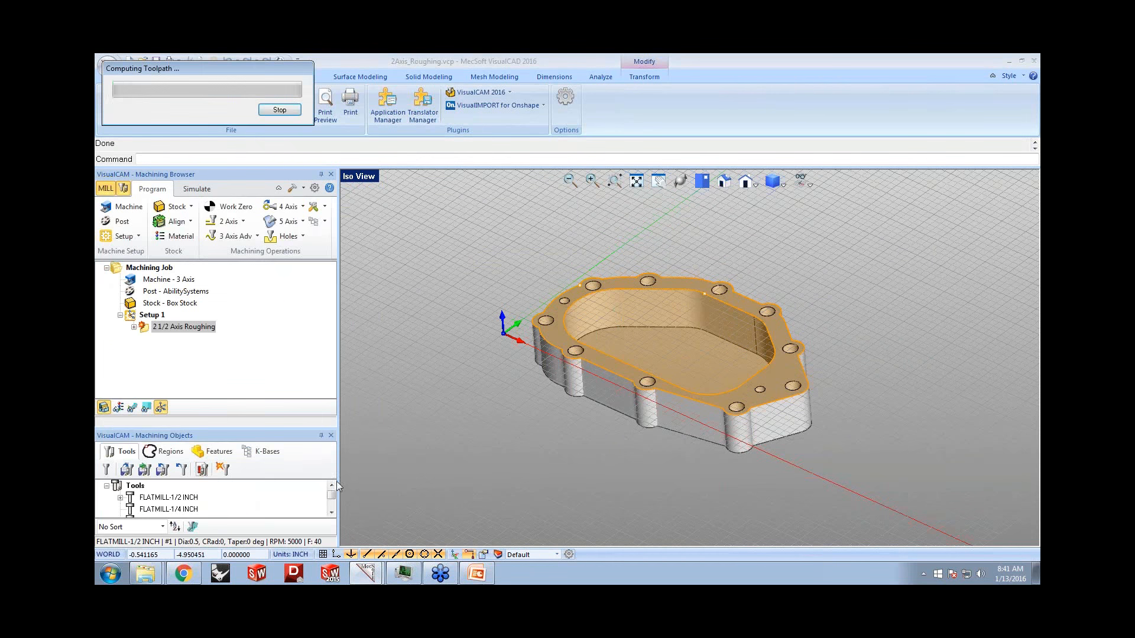
{"action": "left_click", "coordinate": [132, 407]}
{"action": "middle_click_drag", "start_coordinate": [517, 377], "coordinate": [520, 390]}
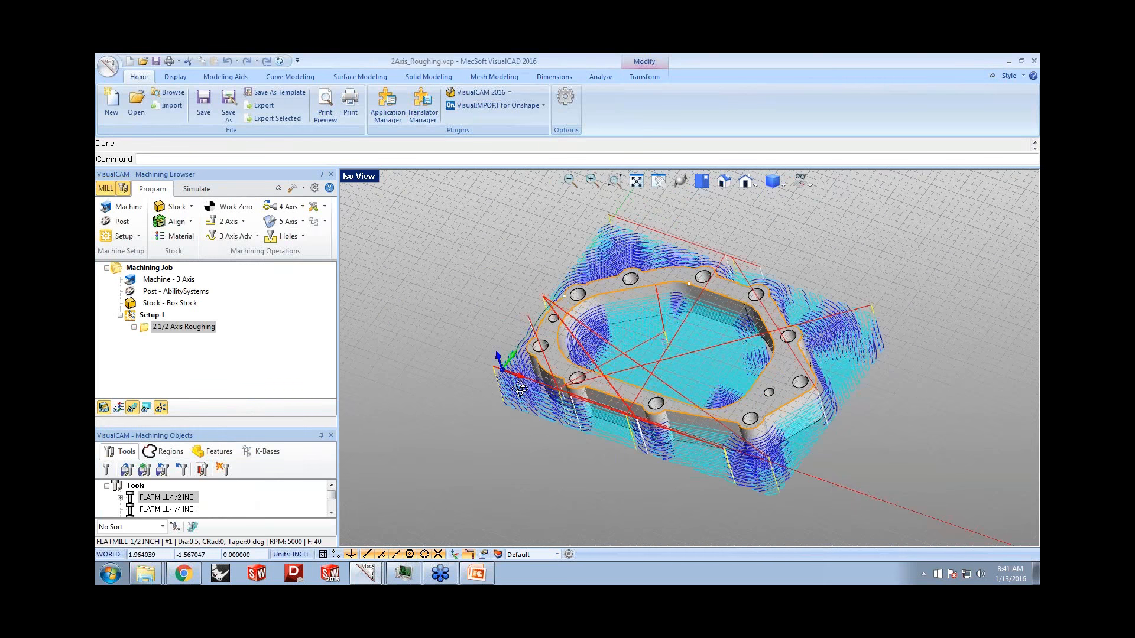
- Simulate the regenerated roughing operation, then inspect the part with its toolpath hidden and shown again
{"action": "left_click", "coordinate": [196, 188]}
{"action": "left_click", "coordinate": [185, 221]}
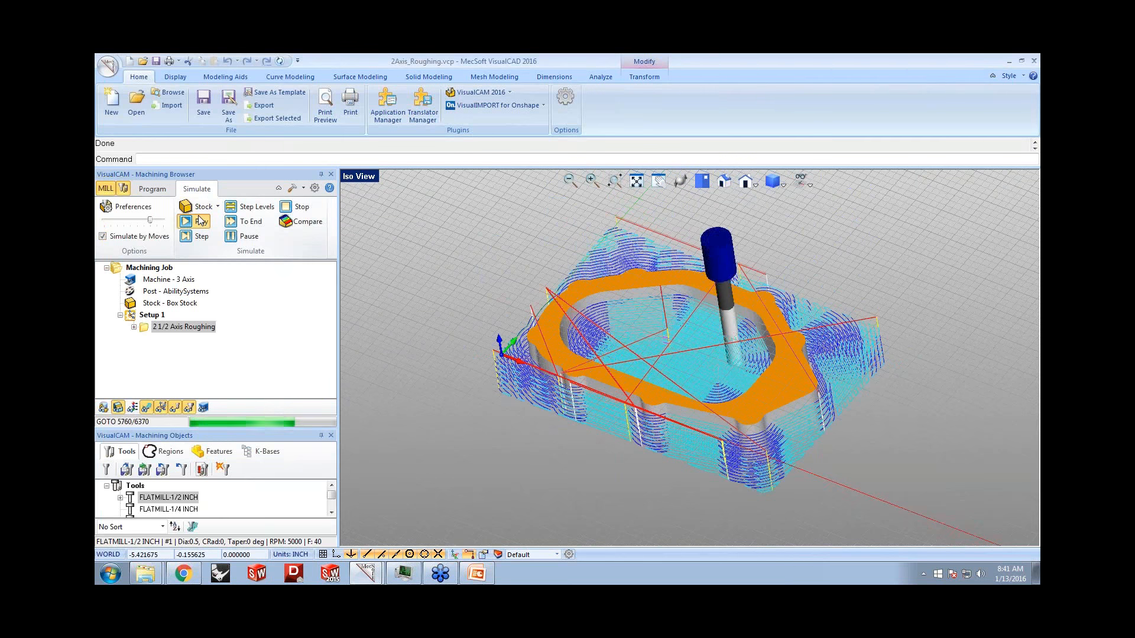
{"action": "left_click", "coordinate": [152, 190]}
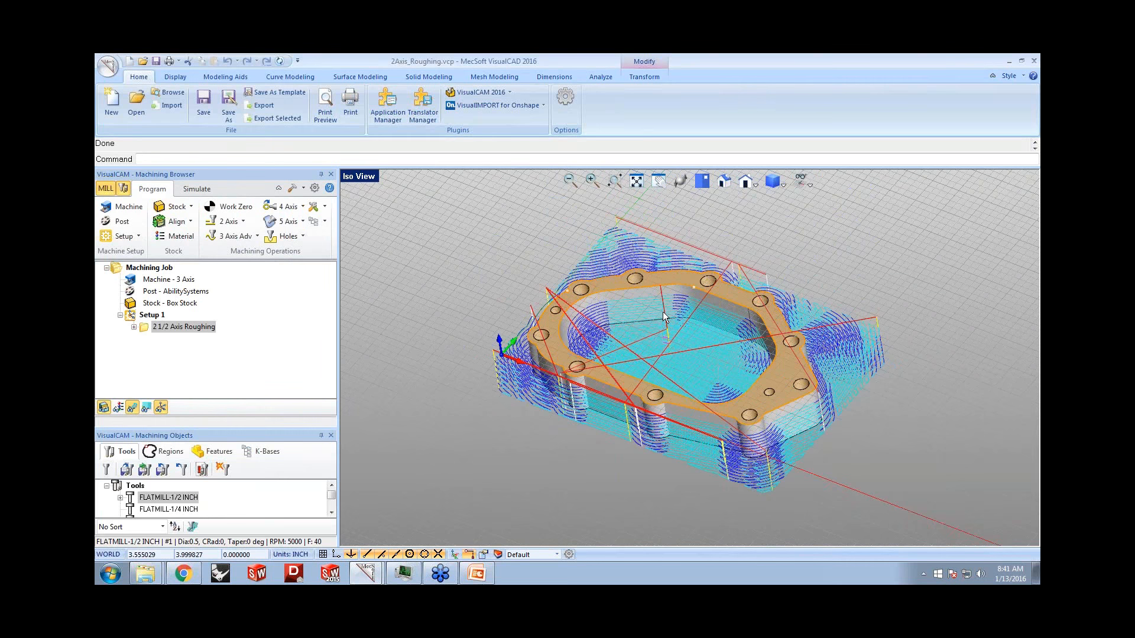
{"action": "middle_click_drag", "start_coordinate": [591, 279], "coordinate": [656, 308]}
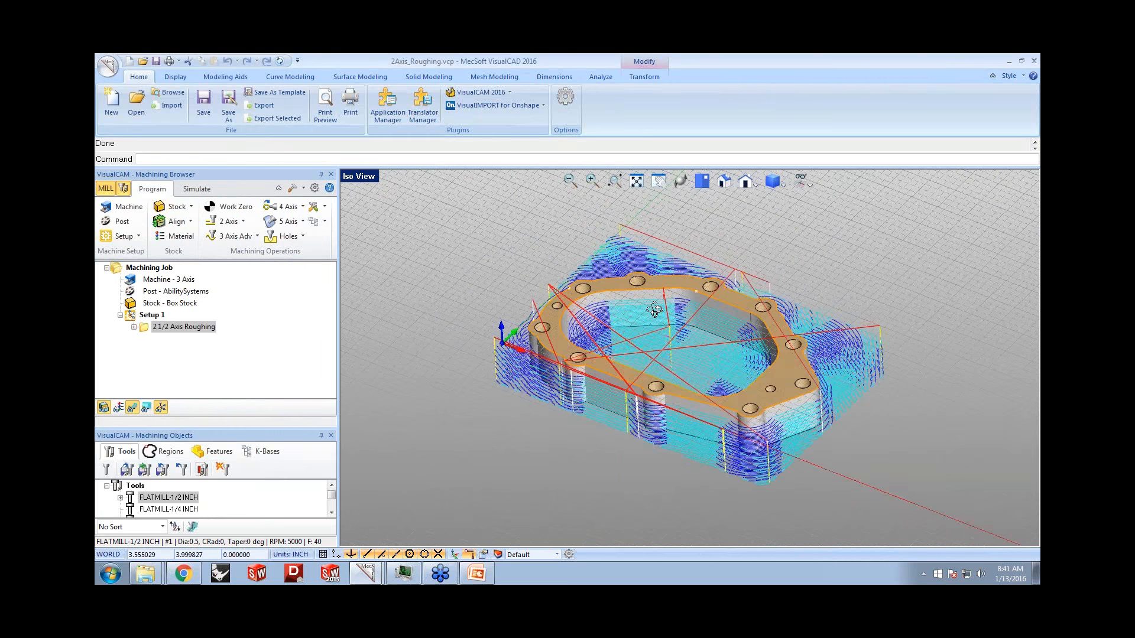
{"action": "left_click", "coordinate": [133, 408]}
{"action": "middle_click_drag", "start_coordinate": [642, 399], "coordinate": [620, 407]}
{"action": "left_click", "coordinate": [132, 408]}
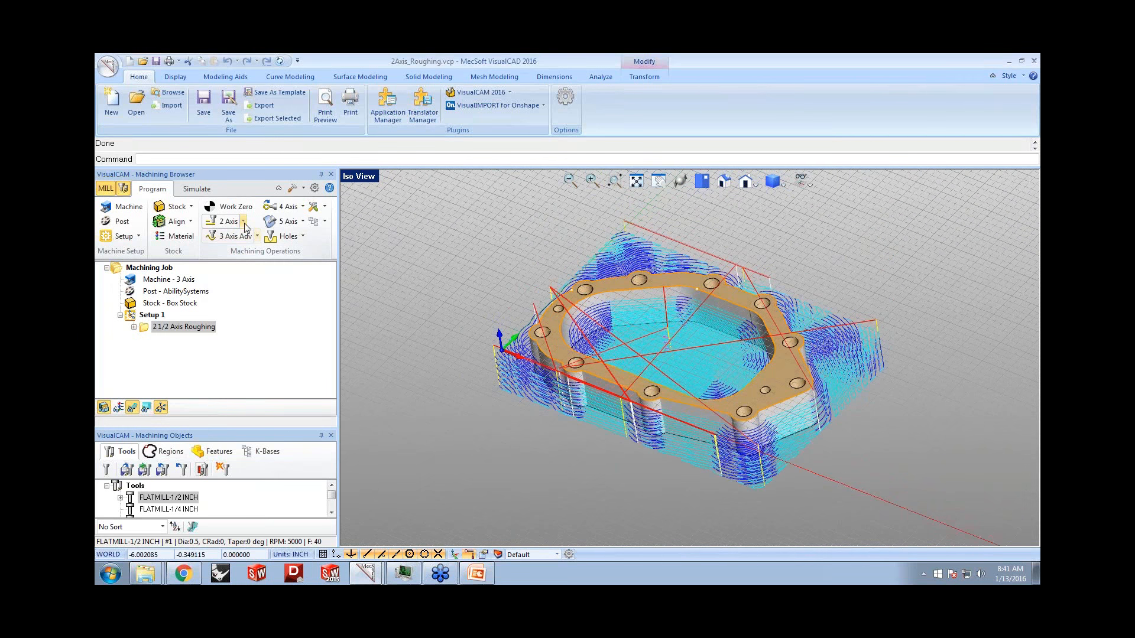
- Start a 2 1/2 Axis Pocketing operation, remove all its preset regions and assign only the pocket's inner upper edge
{"action": "left_click", "coordinate": [225, 221]}
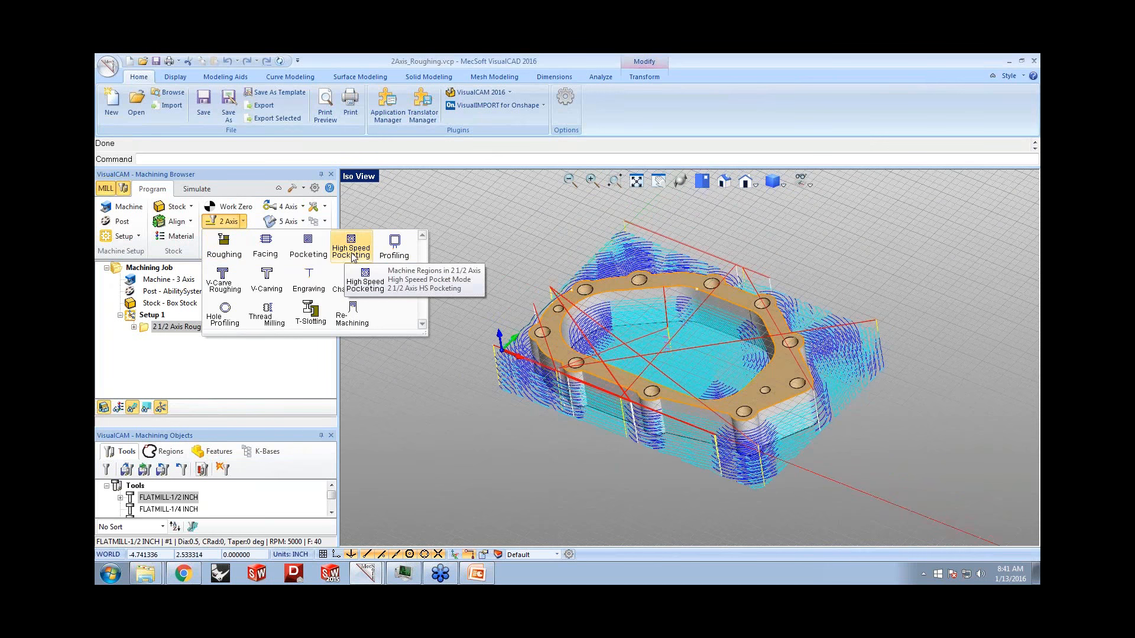
{"action": "left_click", "coordinate": [315, 257]}
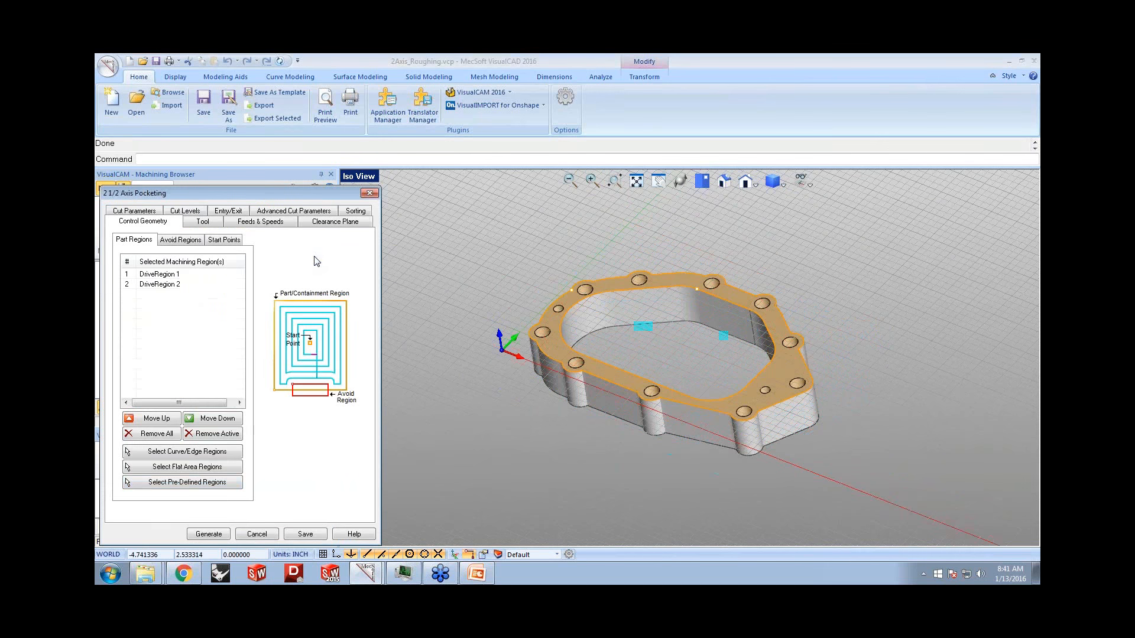
{"action": "left_click", "coordinate": [155, 434]}
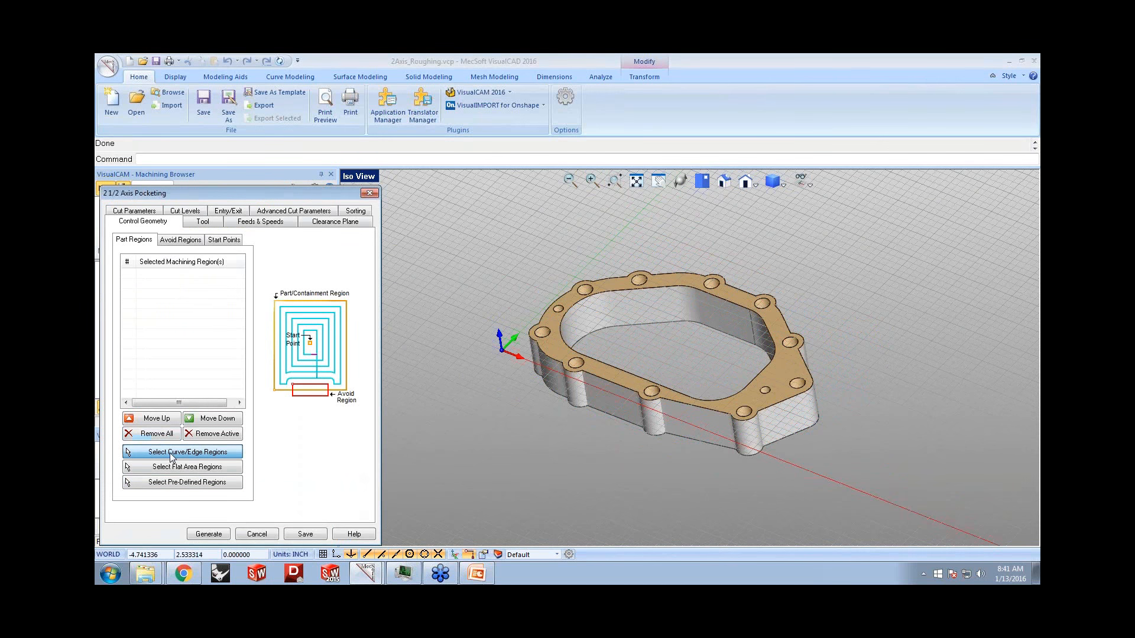
{"action": "left_click", "coordinate": [172, 451]}
{"action": "left_click", "coordinate": [570, 307]}
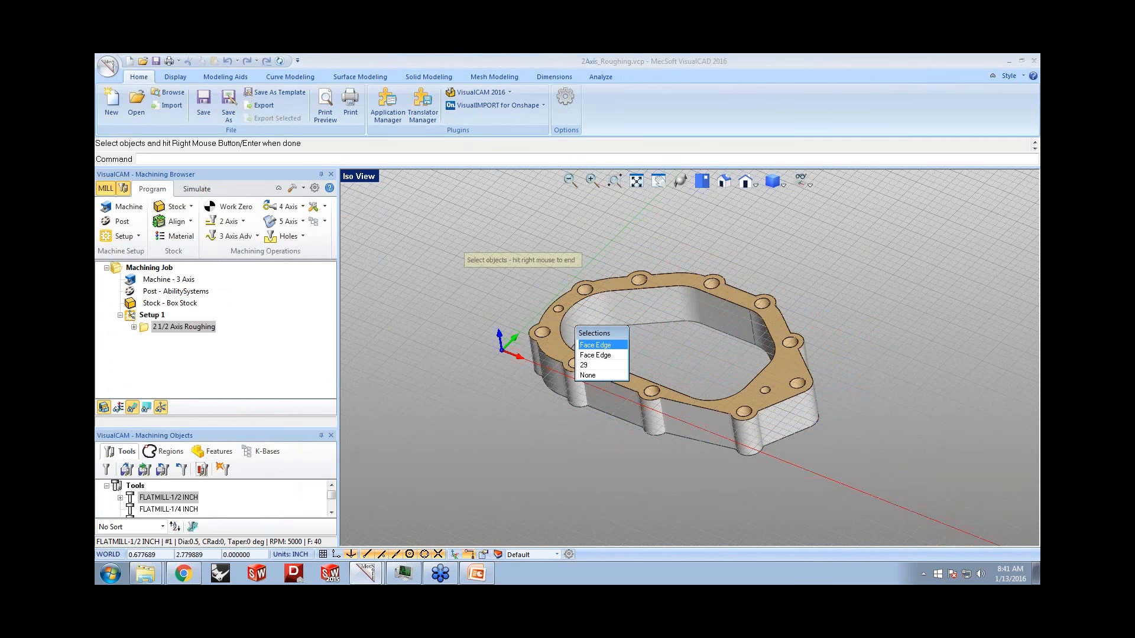
{"action": "left_click", "coordinate": [587, 361]}
{"action": "right_click", "coordinate": [587, 363]}
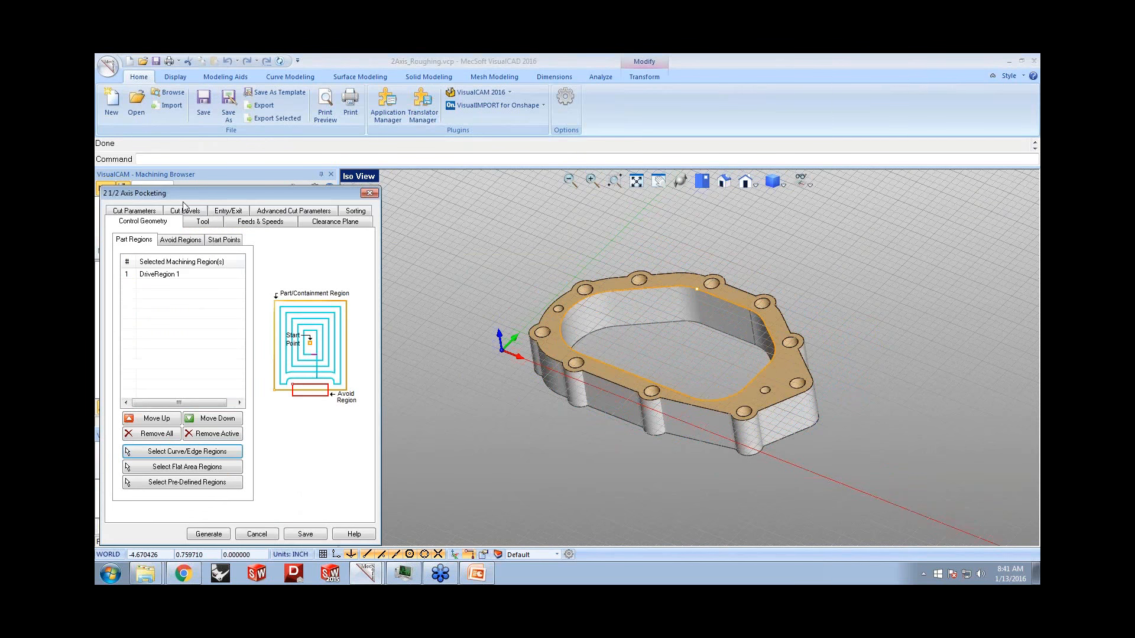
- Review the pocketing cut parameters and cut levels, and generate the pocketing toolpath
{"action": "left_click", "coordinate": [148, 213]}
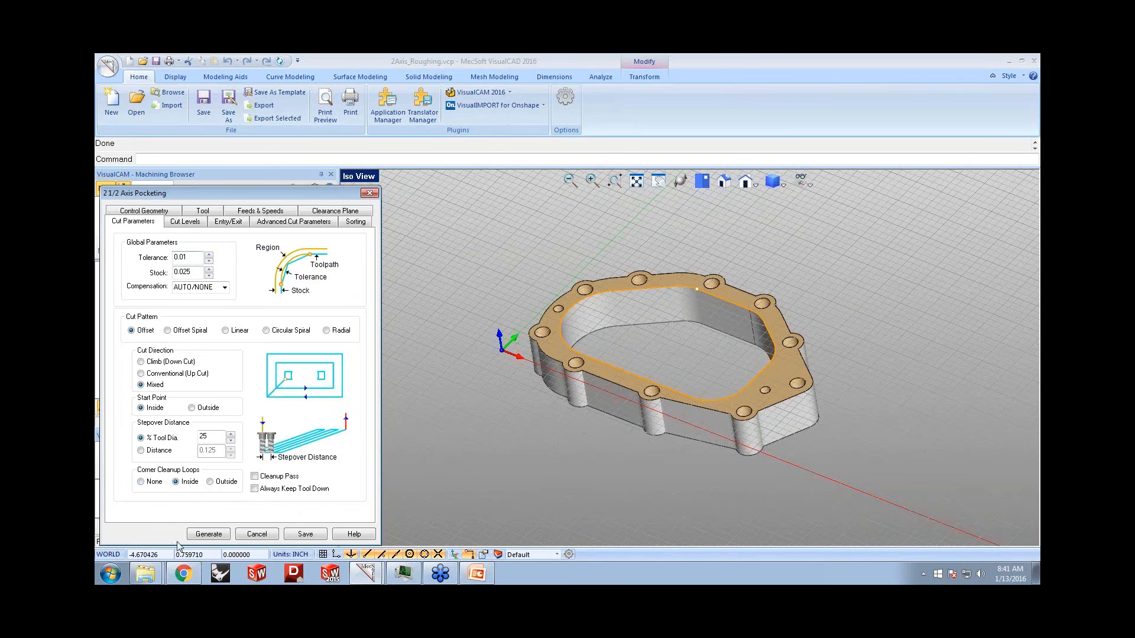
{"action": "left_click", "coordinate": [186, 224]}
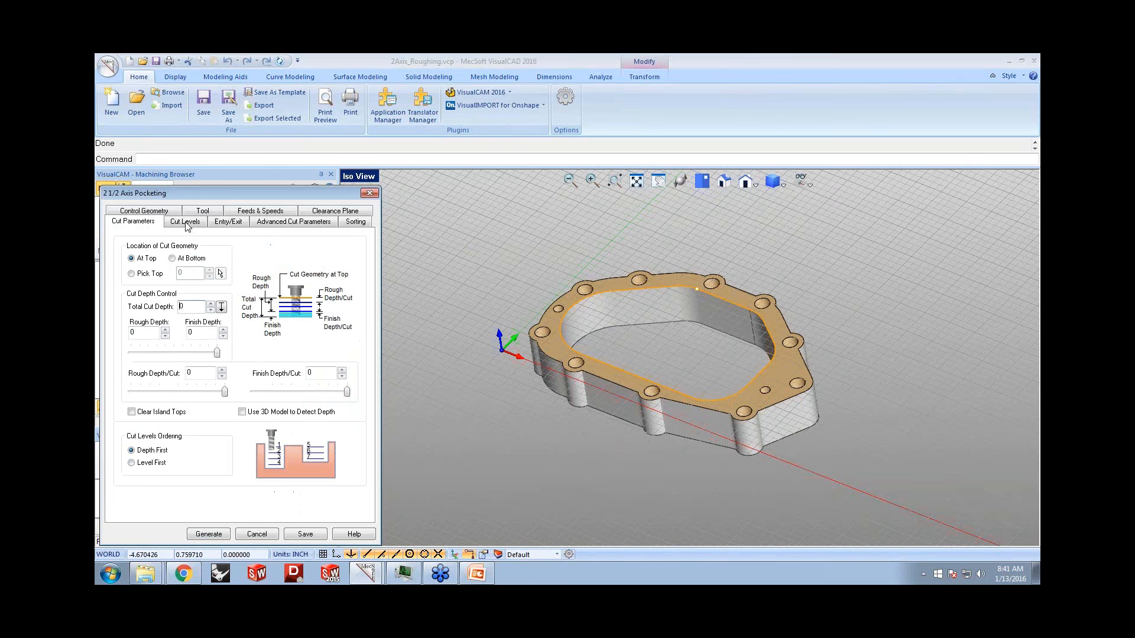
{"action": "left_click", "coordinate": [208, 534]}
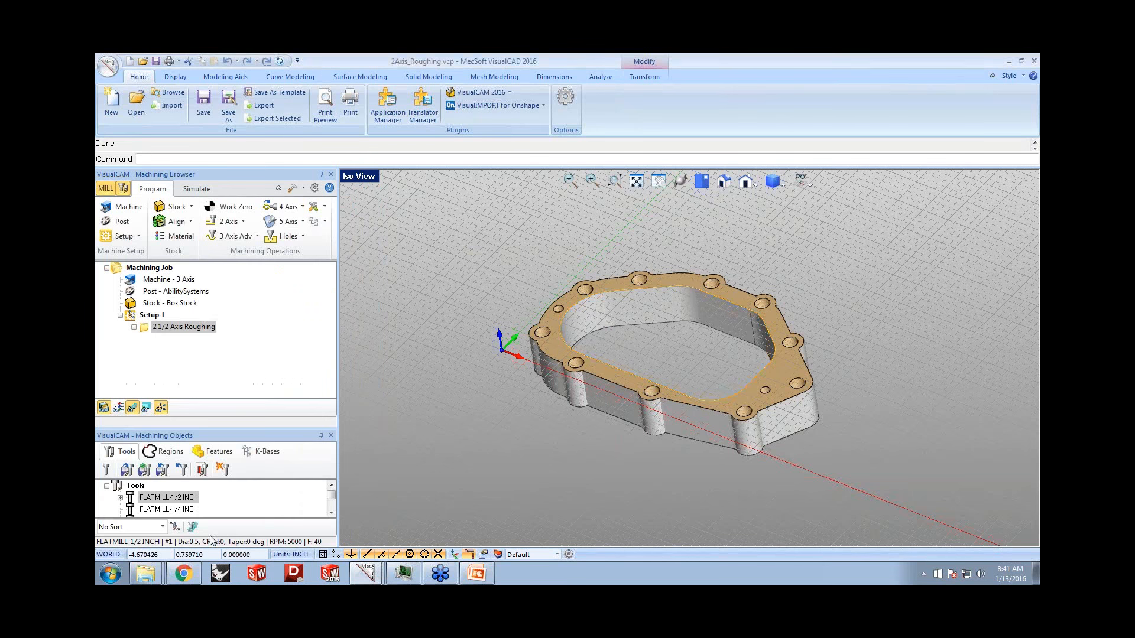
- Examine the pocketing toolpath's cuts inside the pocket up close and as a whole, and look over the available 2-axis methods
{"action": "scroll", "coordinate": [688, 334], "scroll_direction": "up", "scroll_amount": 6}
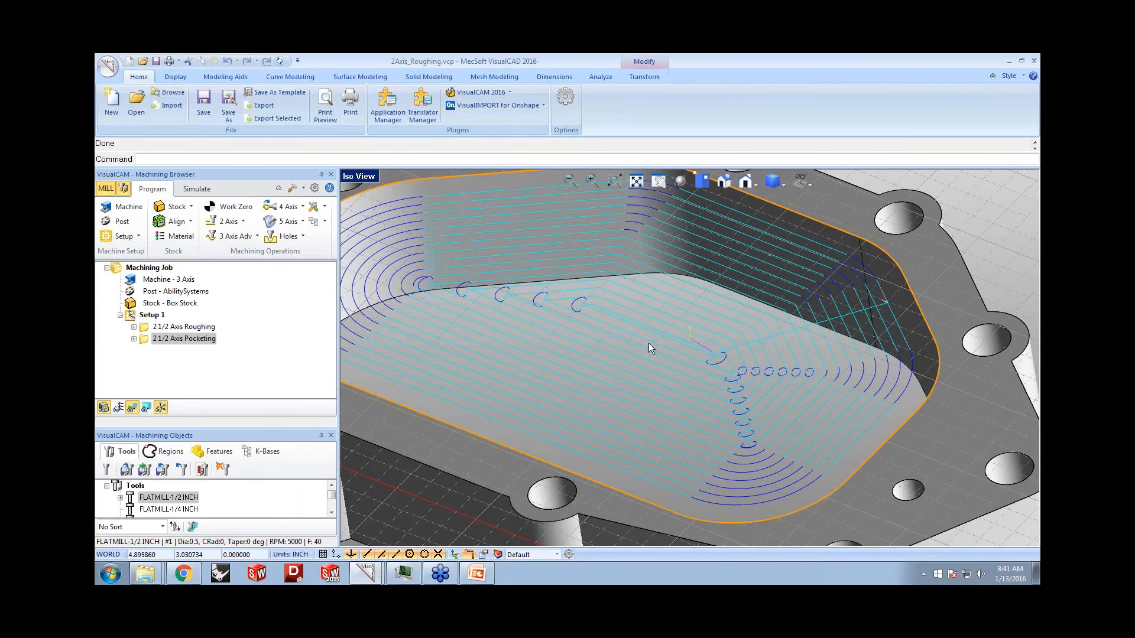
{"action": "scroll", "coordinate": [669, 347], "scroll_direction": "up", "scroll_amount": 1}
{"action": "middle_click_drag", "start_coordinate": [669, 348], "coordinate": [702, 364]}
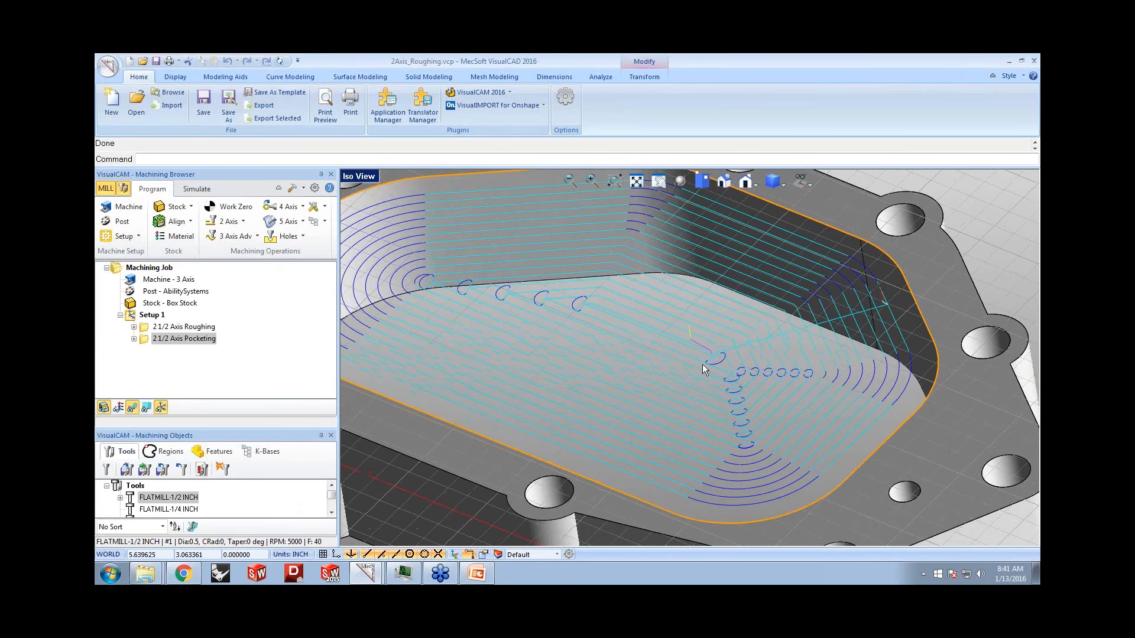
{"action": "scroll", "coordinate": [702, 364], "scroll_direction": "down", "scroll_amount": 4}
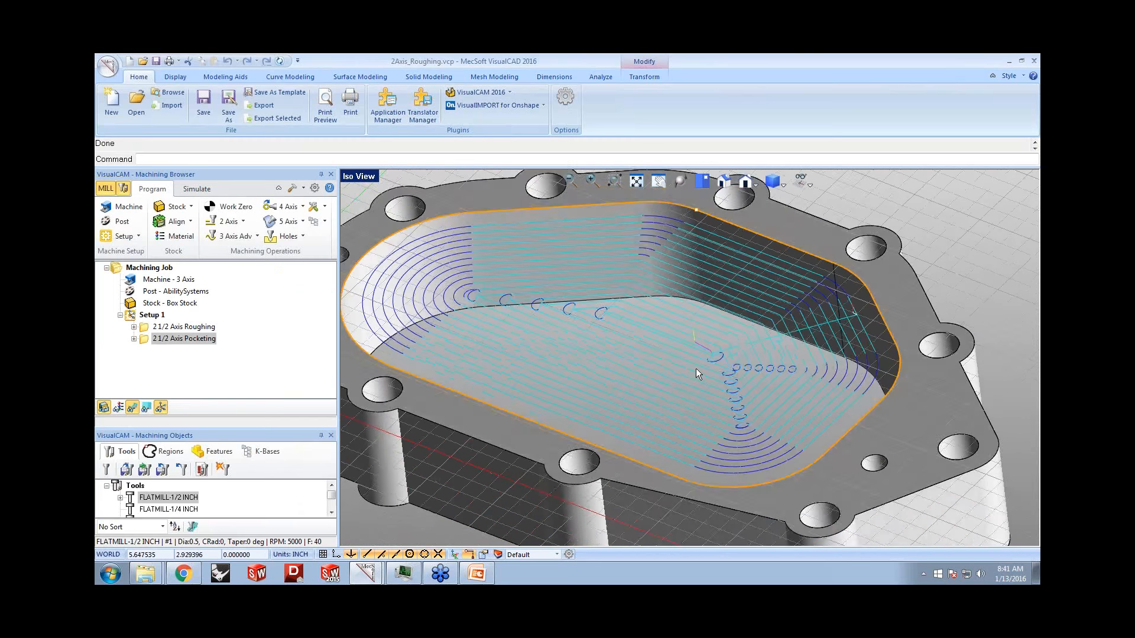
{"action": "scroll", "coordinate": [696, 367], "scroll_direction": "down", "scroll_amount": 5}
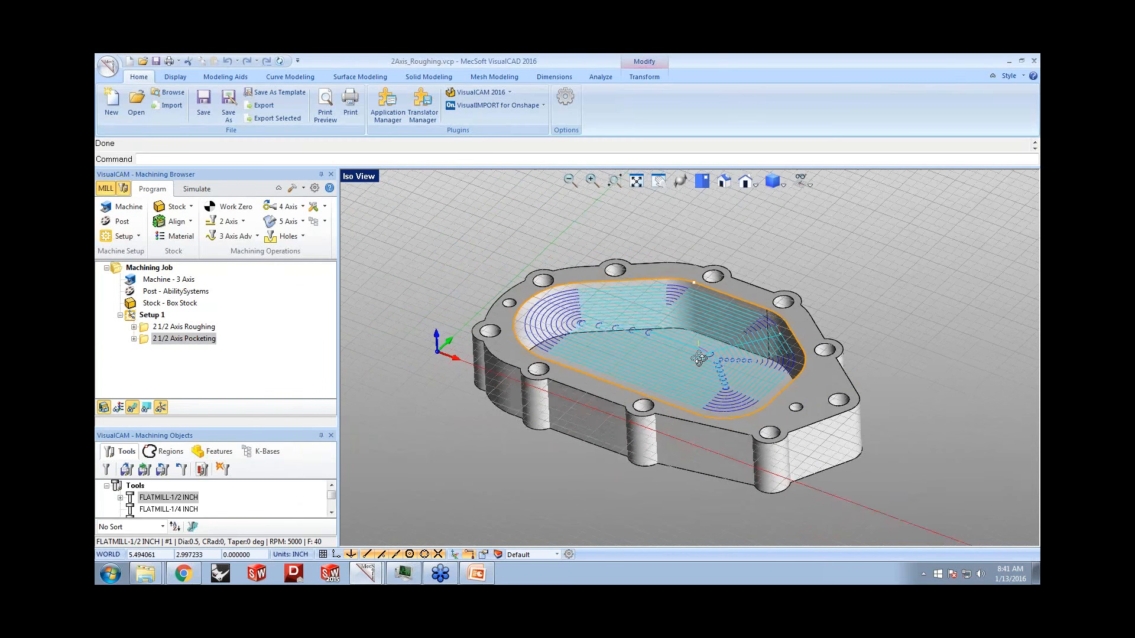
{"action": "left_click", "coordinate": [237, 221]}
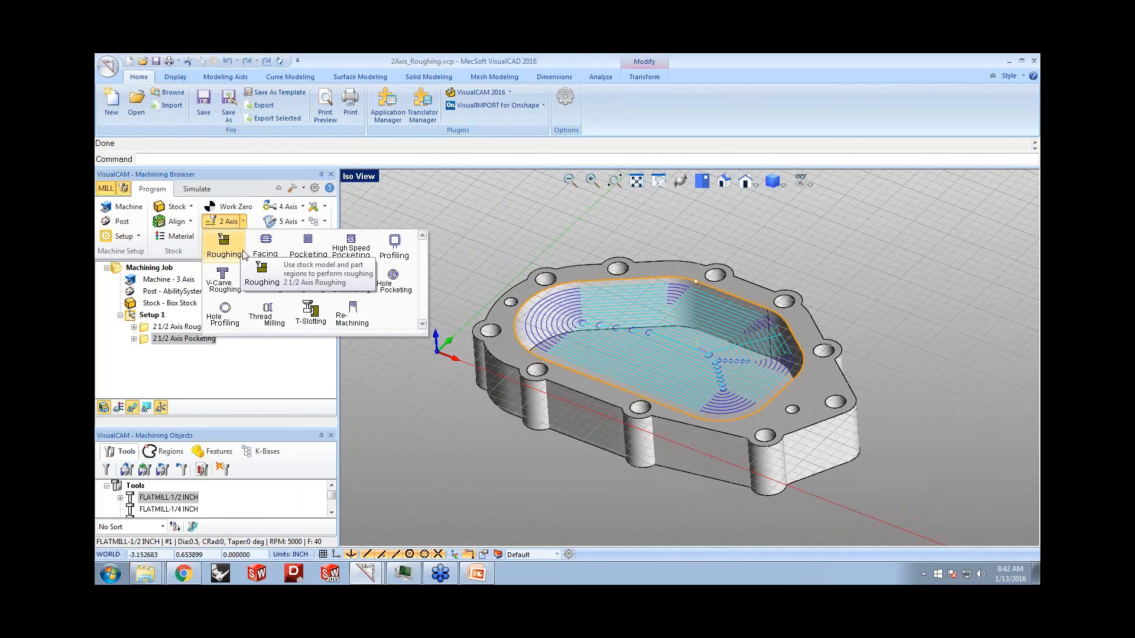
{"action": "left_click", "coordinate": [516, 231]}
{"action": "left_click", "coordinate": [516, 233]}
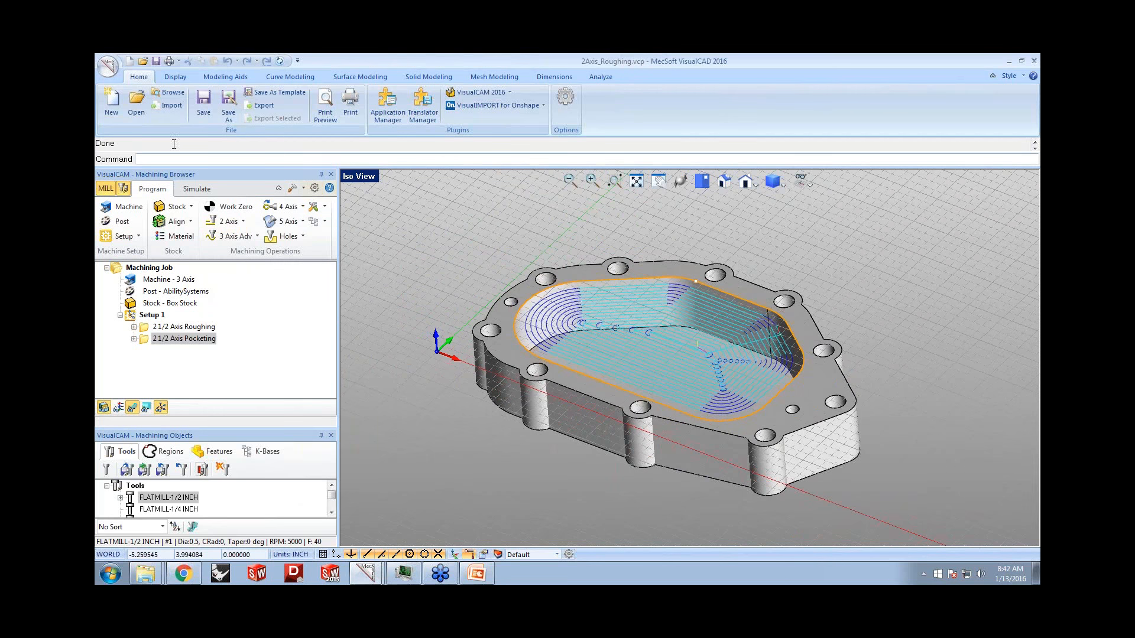
- Open the part file 3AxisIntroductionTutorial.vcp from the VisualCADCAM2016 folder
{"action": "left_click", "coordinate": [146, 119]}
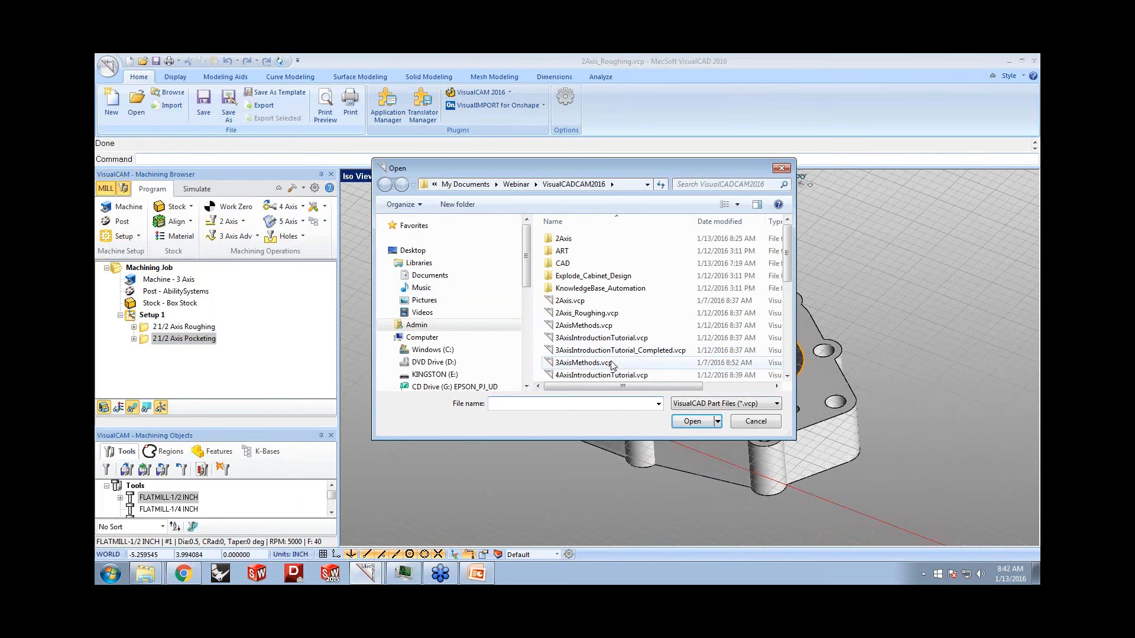
{"action": "left_click", "coordinate": [602, 338]}
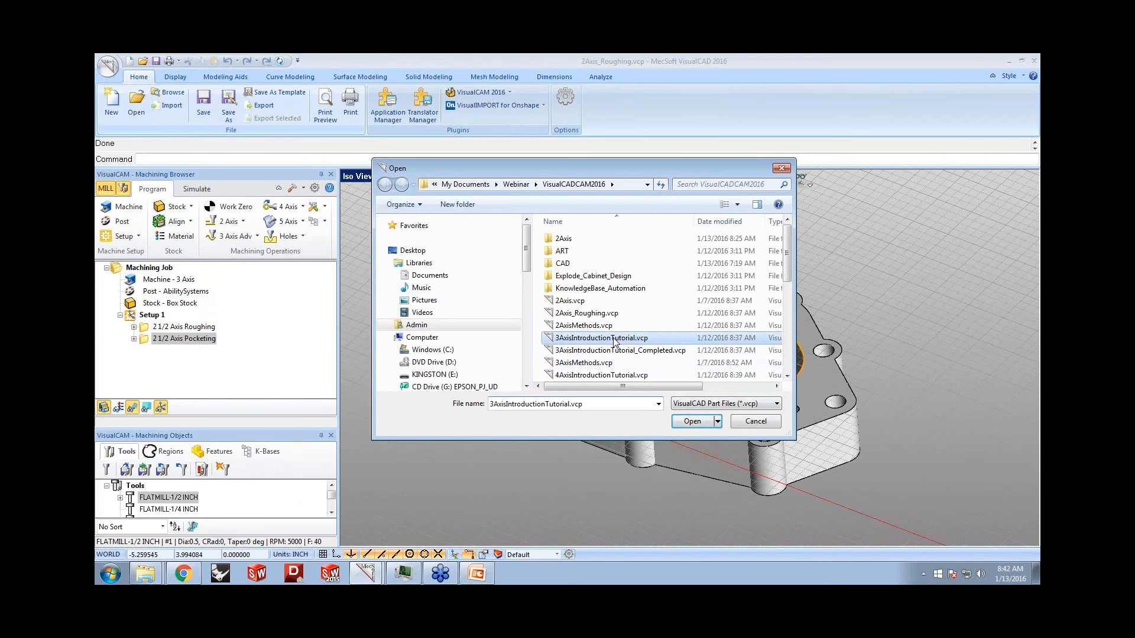
{"action": "left_click", "coordinate": [690, 420]}
{"action": "left_click", "coordinate": [625, 343]}
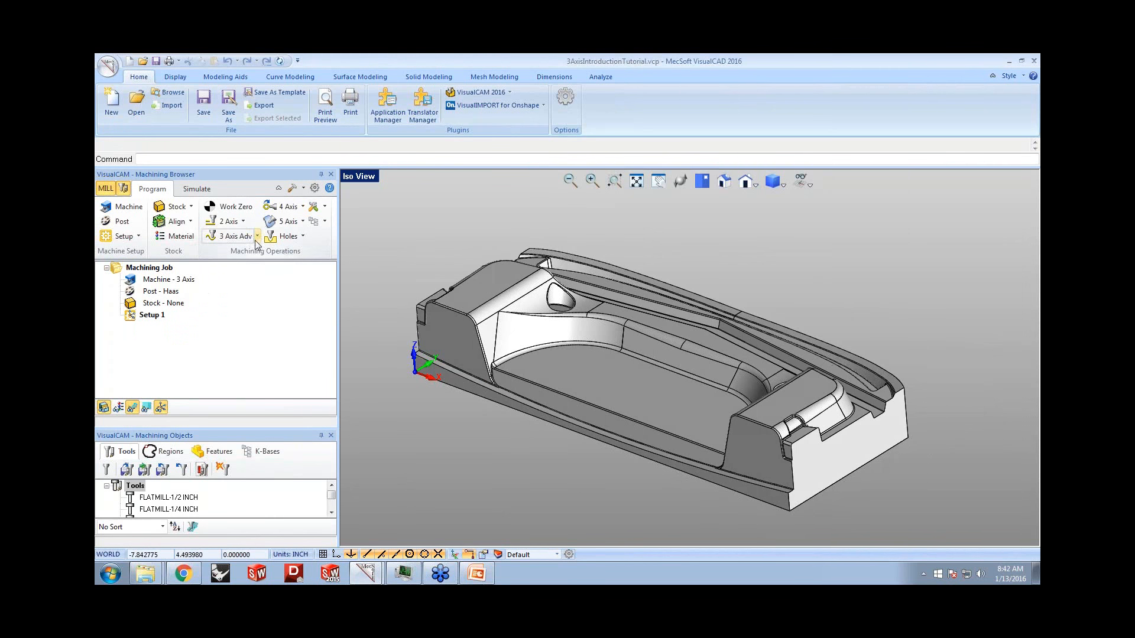
- Create a Parallel Finishing operation with an angle of cuts of 45 and the BALLMILL-1/2 INCH tool, and generate its toolpath
{"action": "left_click", "coordinate": [230, 237]}
{"action": "left_click", "coordinate": [226, 300]}
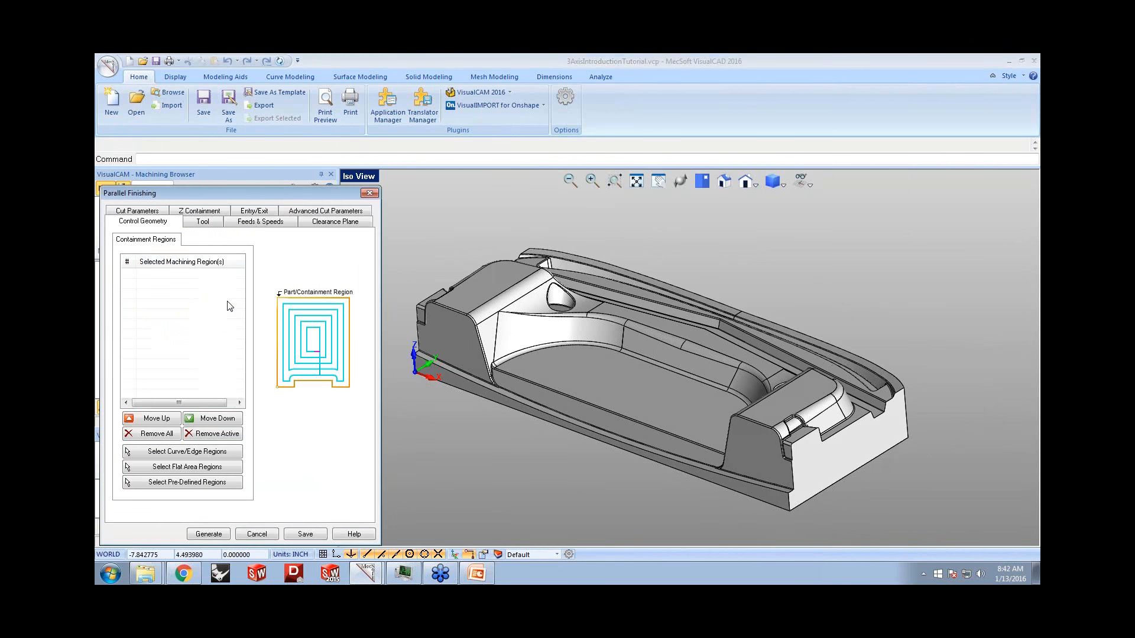
{"action": "left_click", "coordinate": [143, 214]}
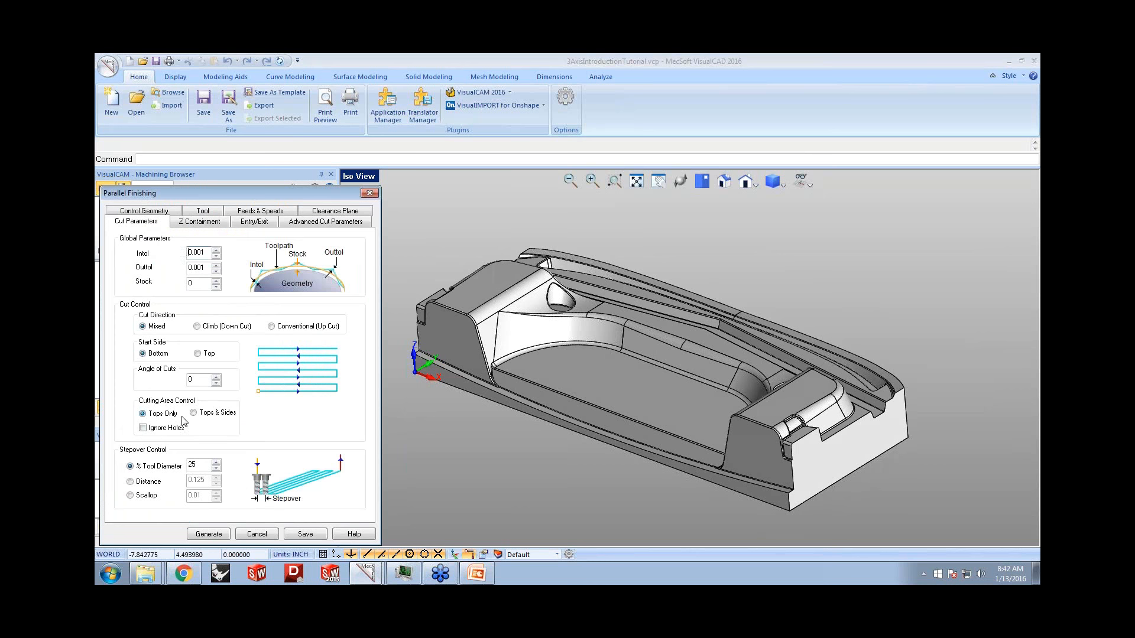
{"action": "double_click", "coordinate": [194, 384]}
{"action": "left_click", "coordinate": [201, 211]}
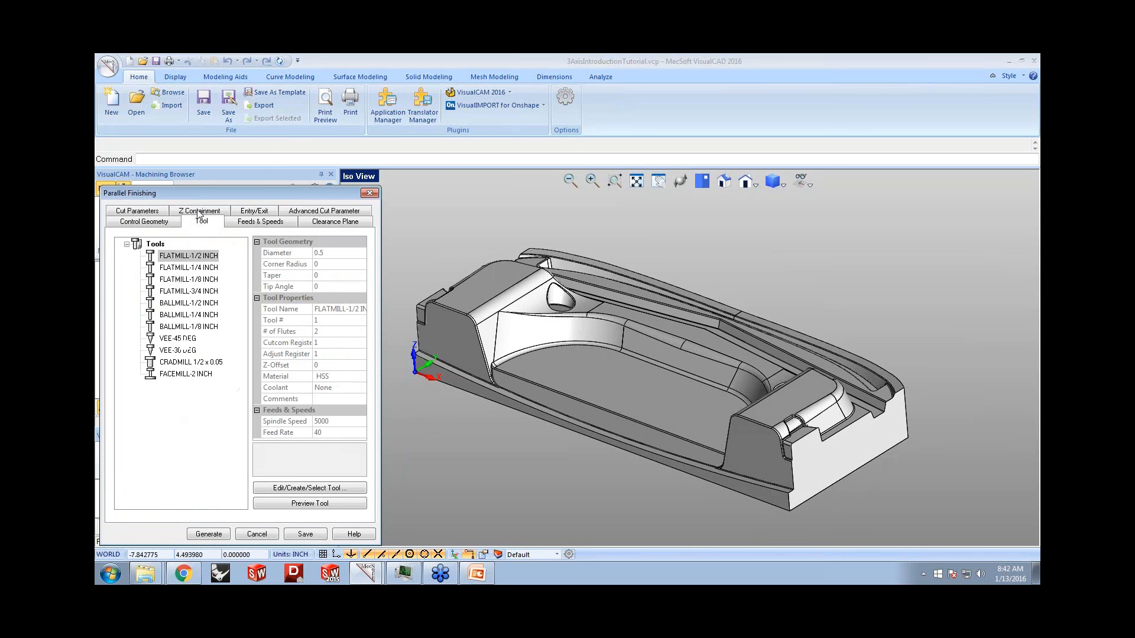
{"action": "left_click", "coordinate": [181, 303]}
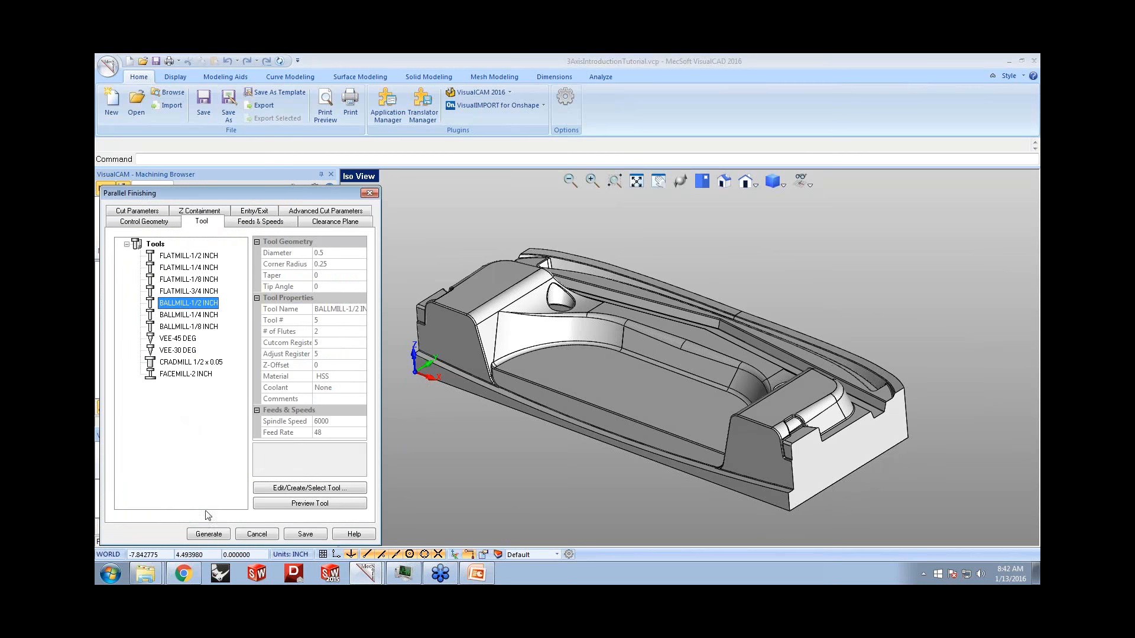
{"action": "left_click", "coordinate": [216, 534]}
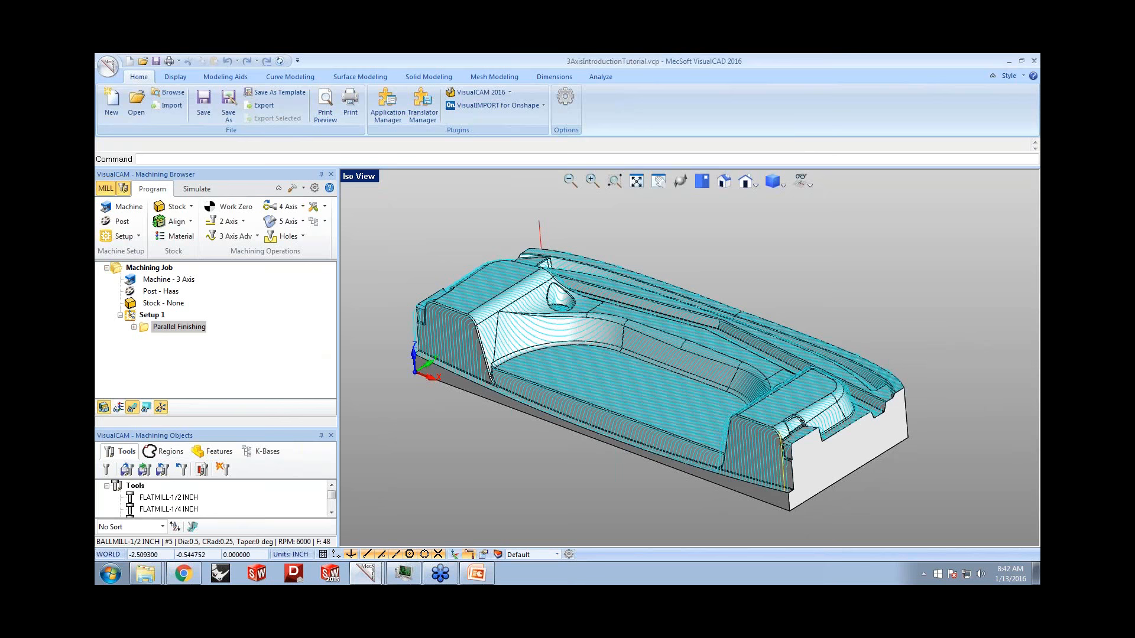
- Set the Parallel Finishing operation's cutting area control to Tops & Sides and regenerate the toolpath
{"action": "double_click", "coordinate": [148, 330]}
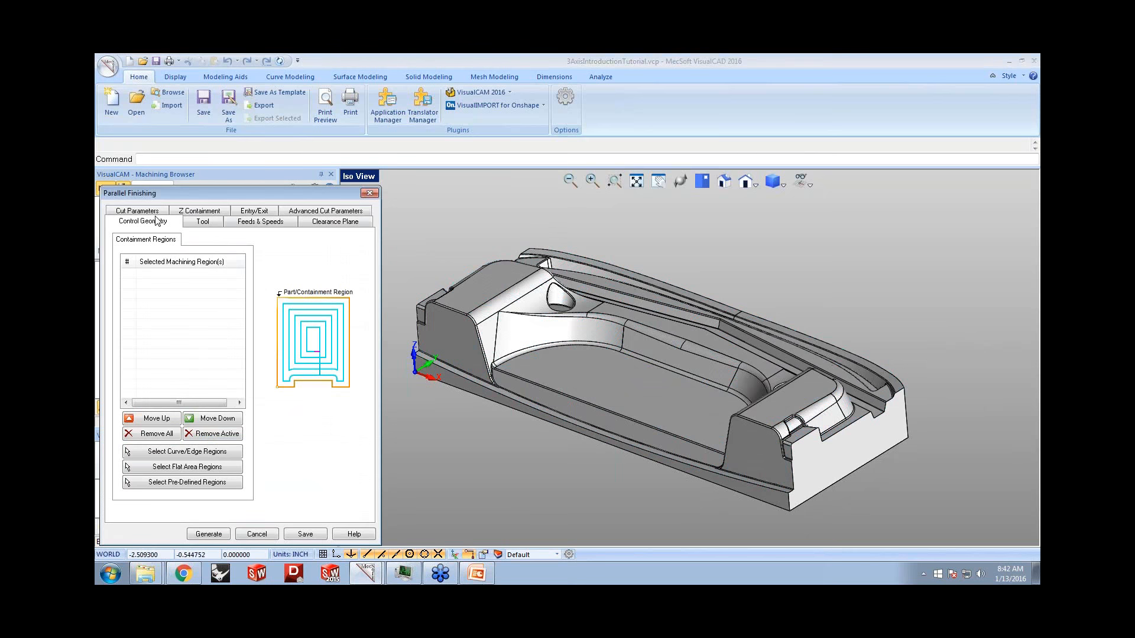
{"action": "left_click", "coordinate": [153, 213]}
{"action": "left_click", "coordinate": [195, 413]}
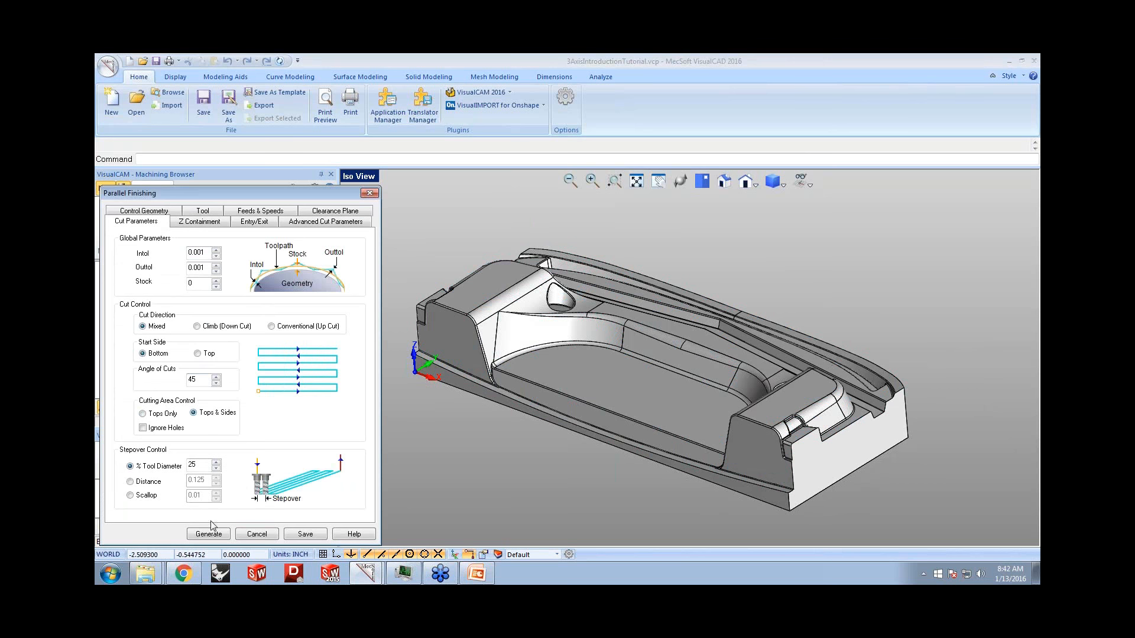
{"action": "left_click", "coordinate": [208, 535]}
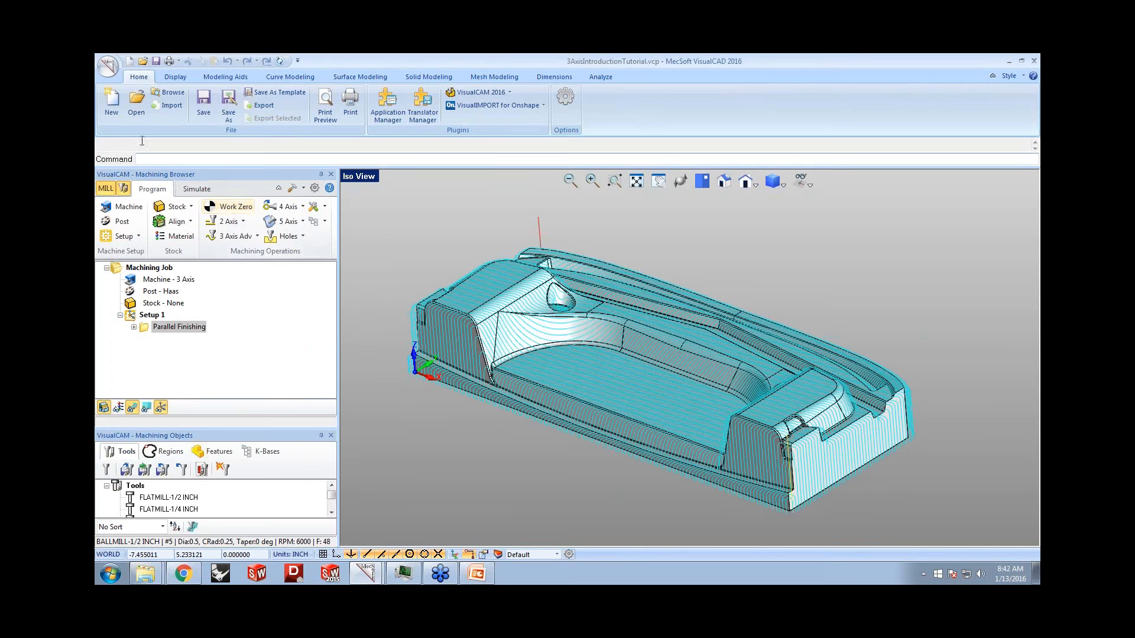
- Open the part file HorizontalFinishing-2016.vcp from the VisualCADCAM2016 folder without saving the changes to the current part
{"action": "left_click", "coordinate": [136, 101]}
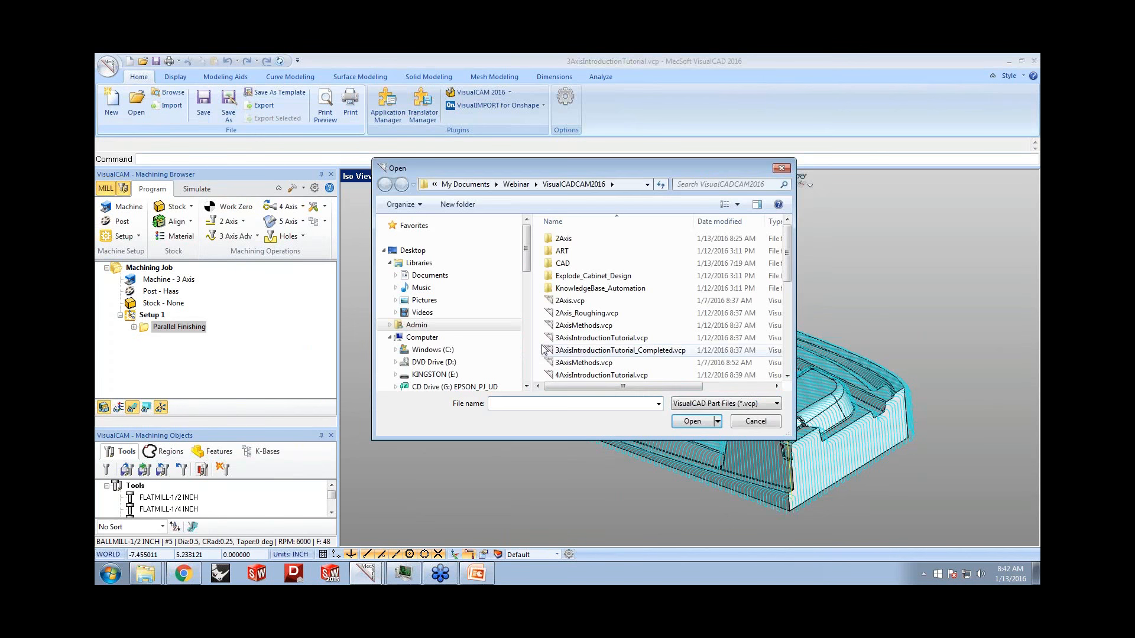
{"action": "left_click", "coordinate": [584, 374]}
{"action": "scroll", "coordinate": [585, 374], "scroll_direction": "down", "scroll_amount": 1}
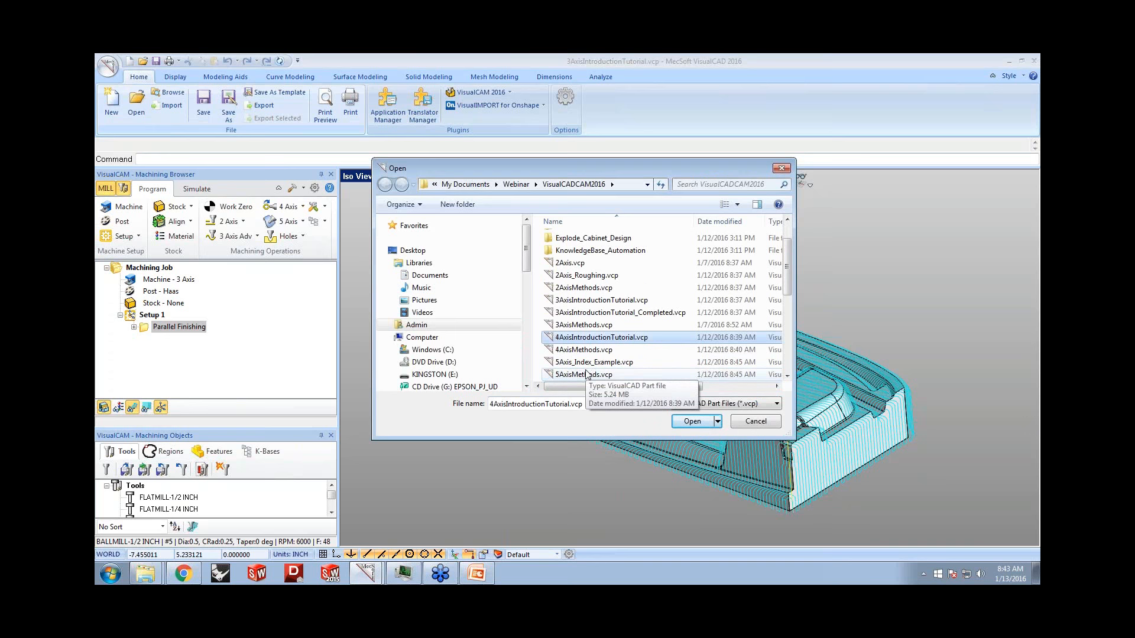
{"action": "key", "text": "Tab"}
{"action": "type", "text": "h"}
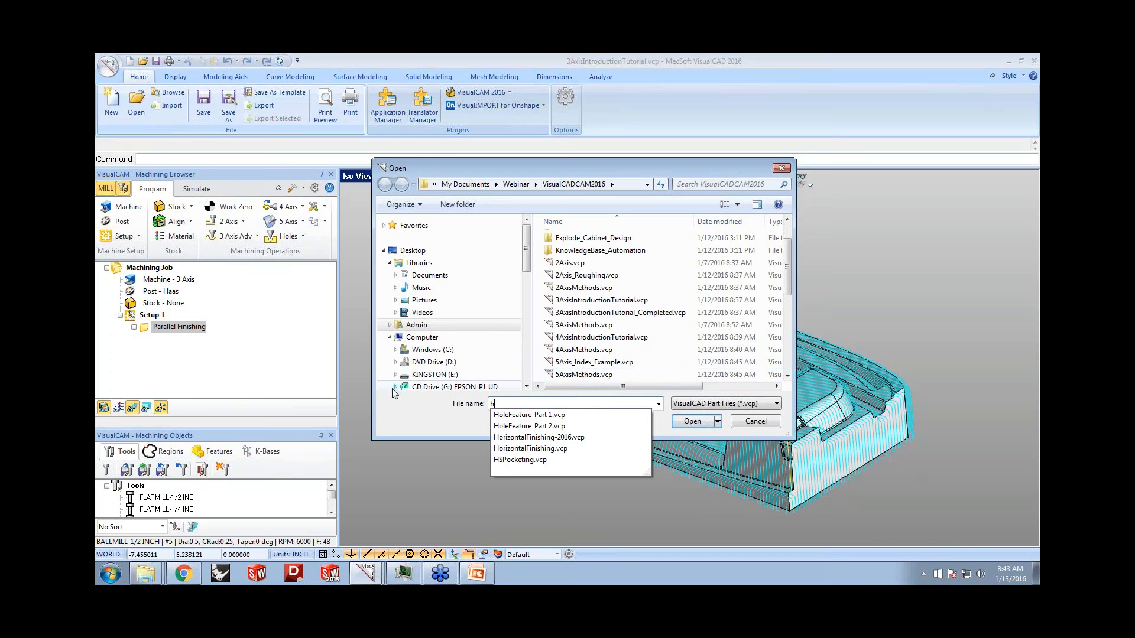
{"action": "type", "text": "o"}
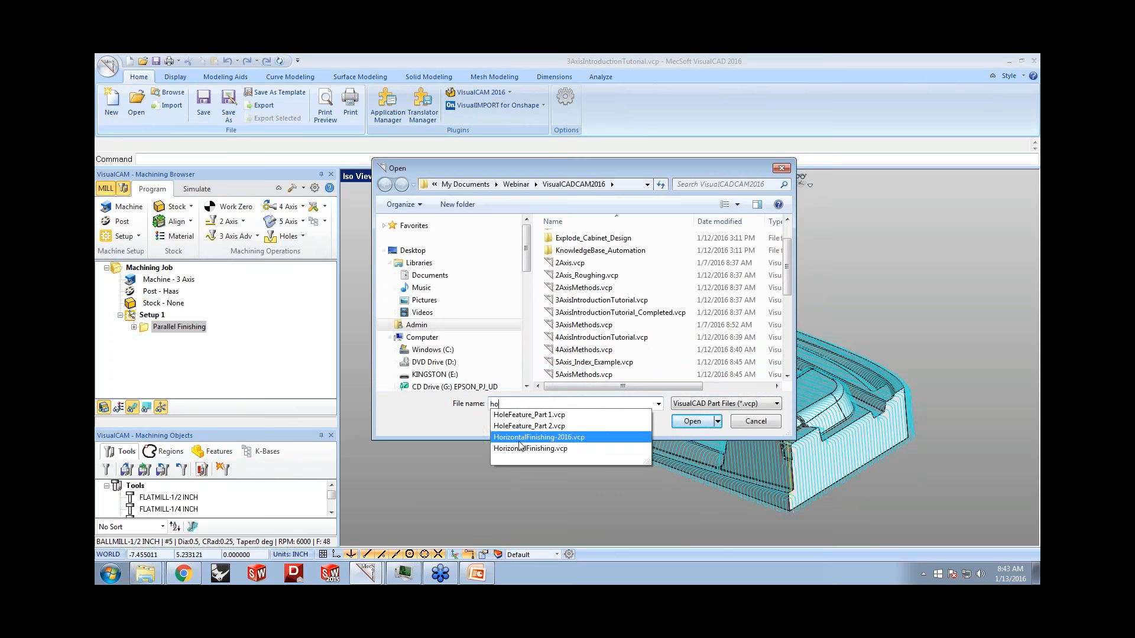
{"action": "left_click", "coordinate": [690, 420]}
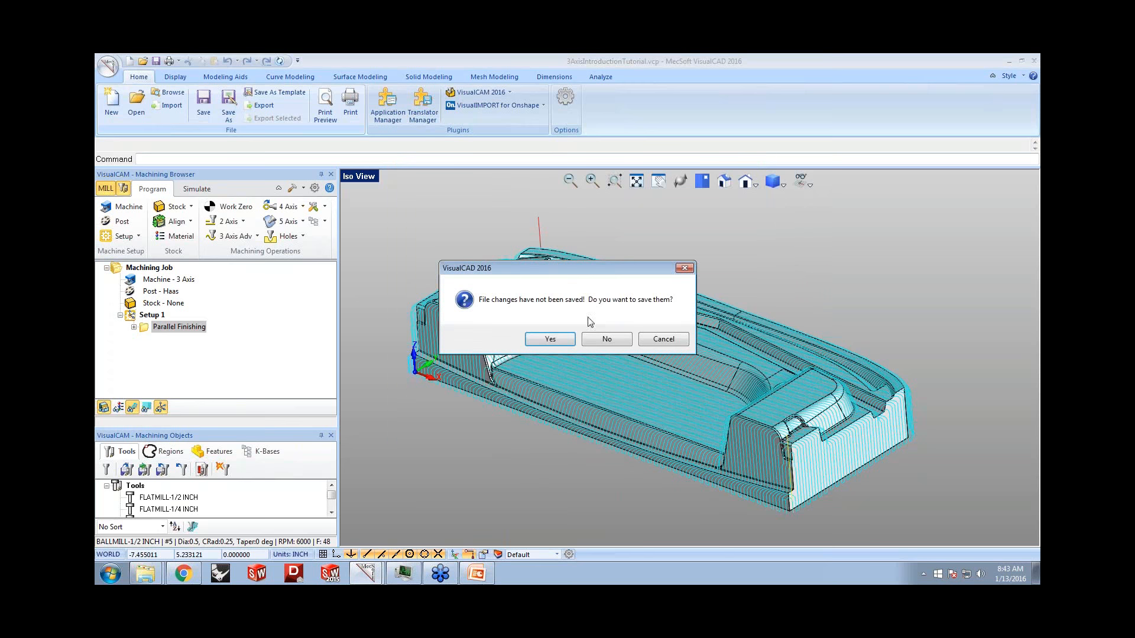
{"action": "left_click", "coordinate": [607, 341]}
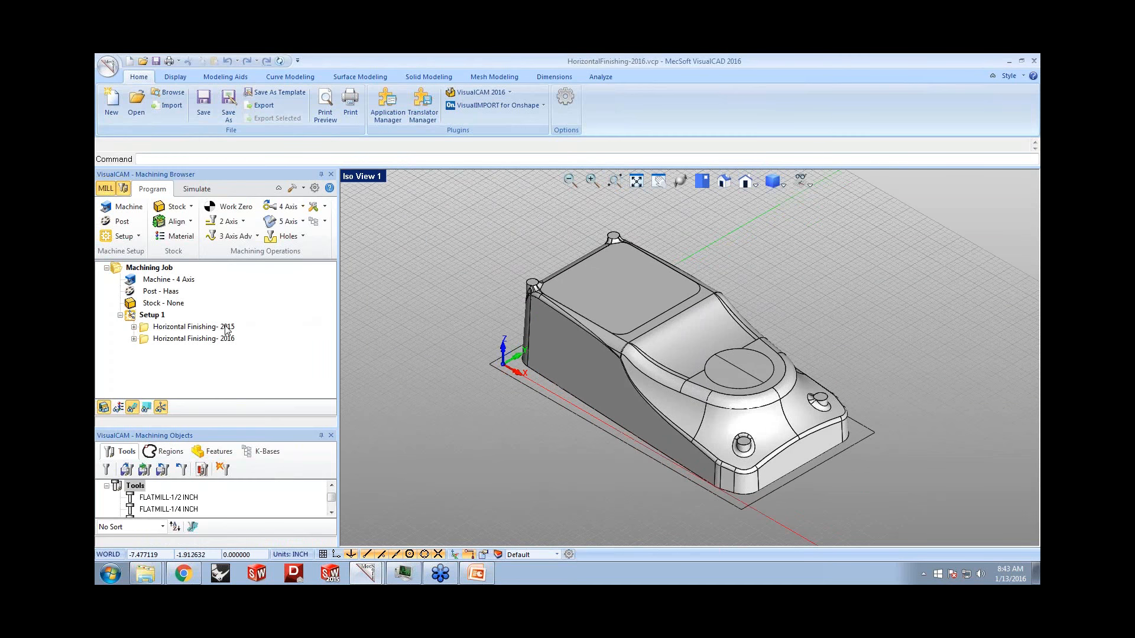
- Compare the toolpaths of the Horizontal Finishing-2015 and Horizontal Finishing-2016 operations on the part
{"action": "left_click", "coordinate": [227, 329]}
{"action": "mouse_move", "coordinate": [700, 357]}
{"action": "middle_mouse_down"}
{"action": "mouse_move", "coordinate": [699, 313]}
{"action": "mouse_move", "coordinate": [698, 346]}
{"action": "middle_mouse_up"}
{"action": "scroll", "coordinate": [832, 356], "scroll_direction": "up", "scroll_amount": 1}
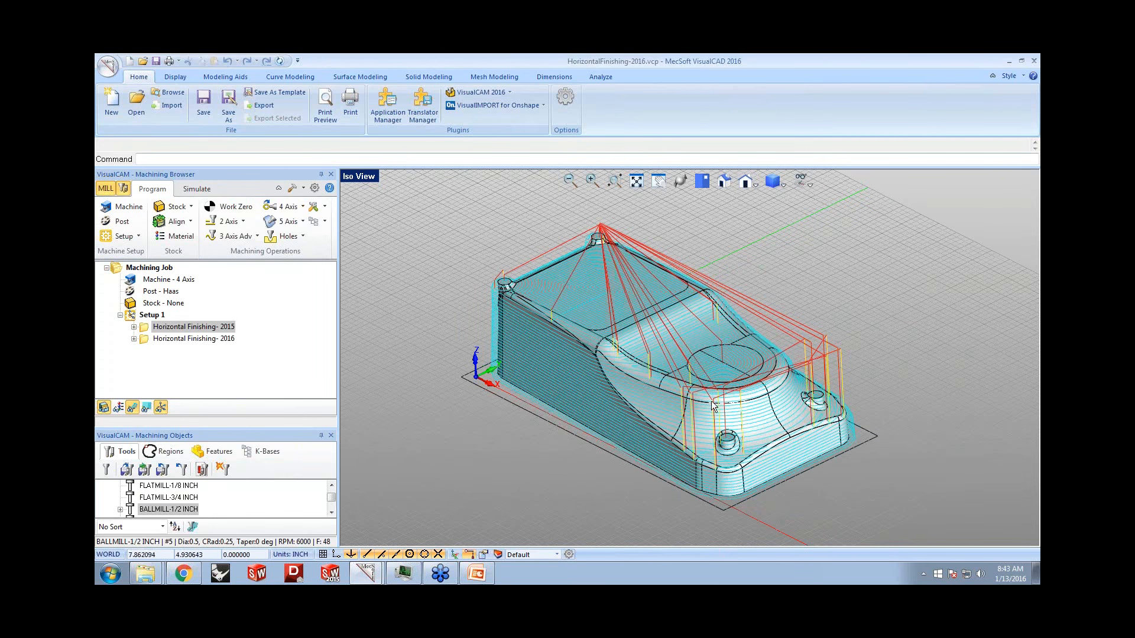
{"action": "left_click", "coordinate": [222, 341]}
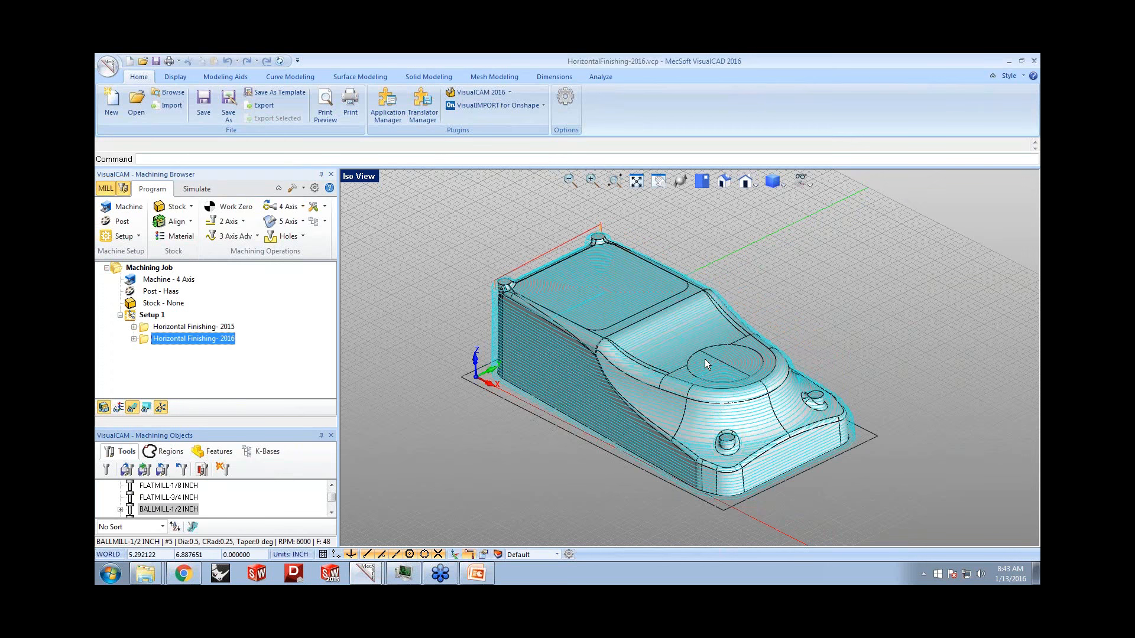
{"action": "middle_click_drag", "start_coordinate": [633, 344], "coordinate": [655, 345]}
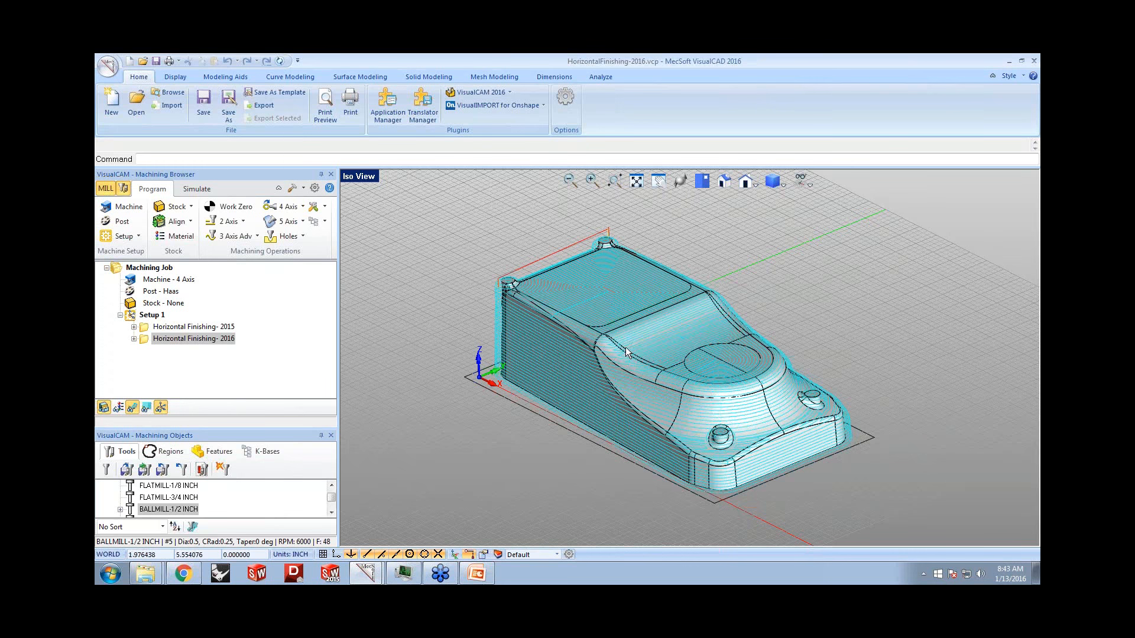
- Start a new file, open Part-101.vcp from the KnowledgeBase_Automation folder, and hide its stock
{"action": "left_click", "coordinate": [111, 101]}
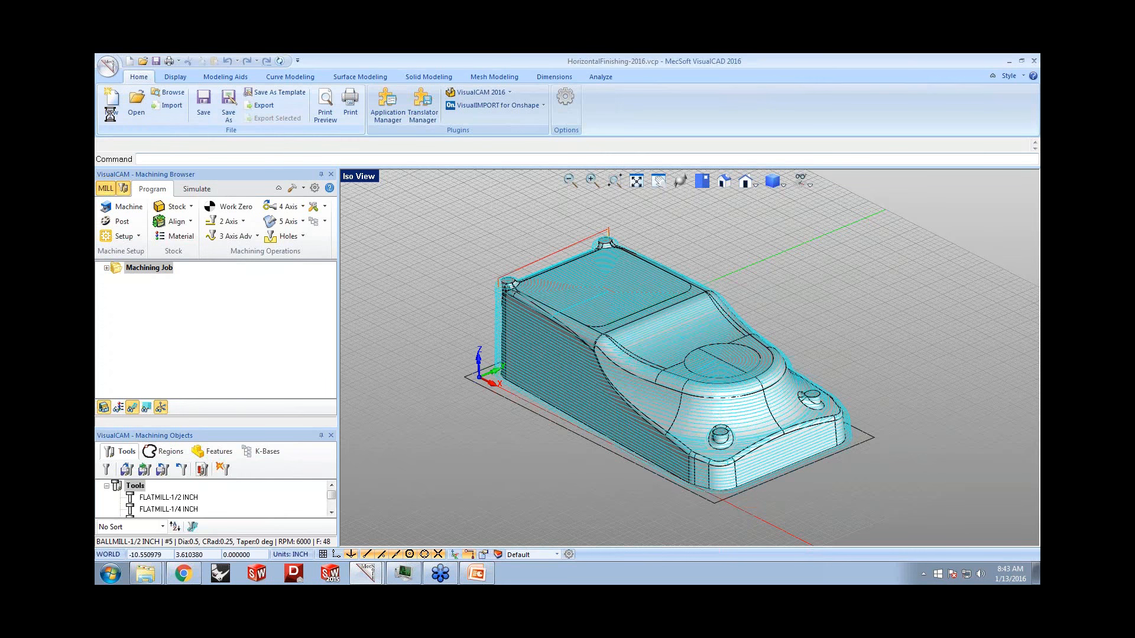
{"action": "left_click", "coordinate": [133, 104]}
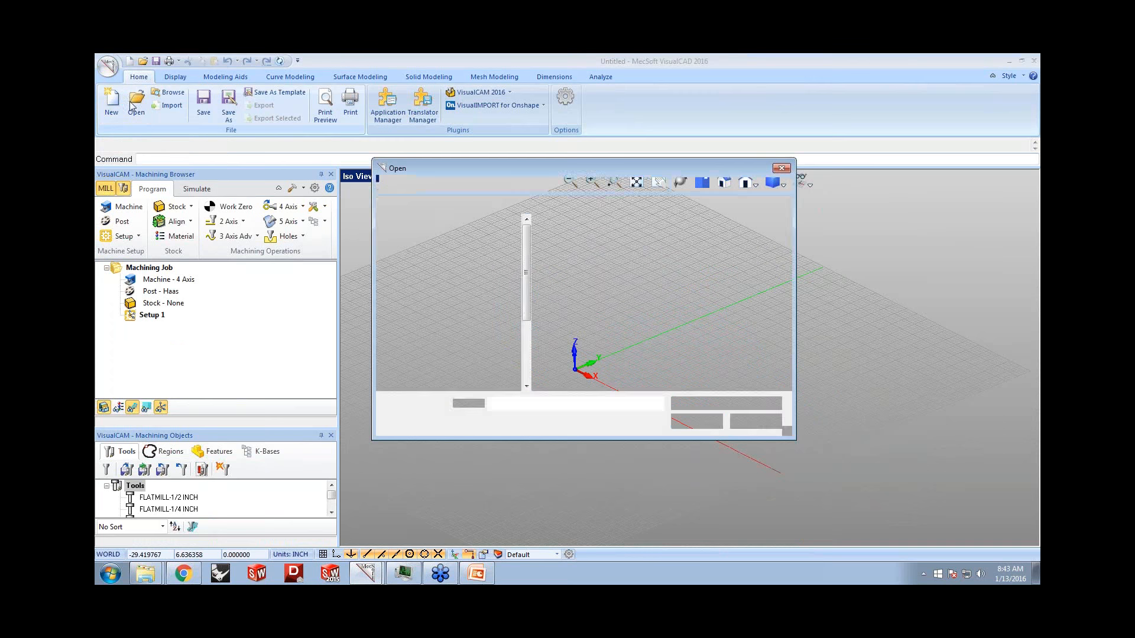
{"action": "double_click", "coordinate": [564, 289]}
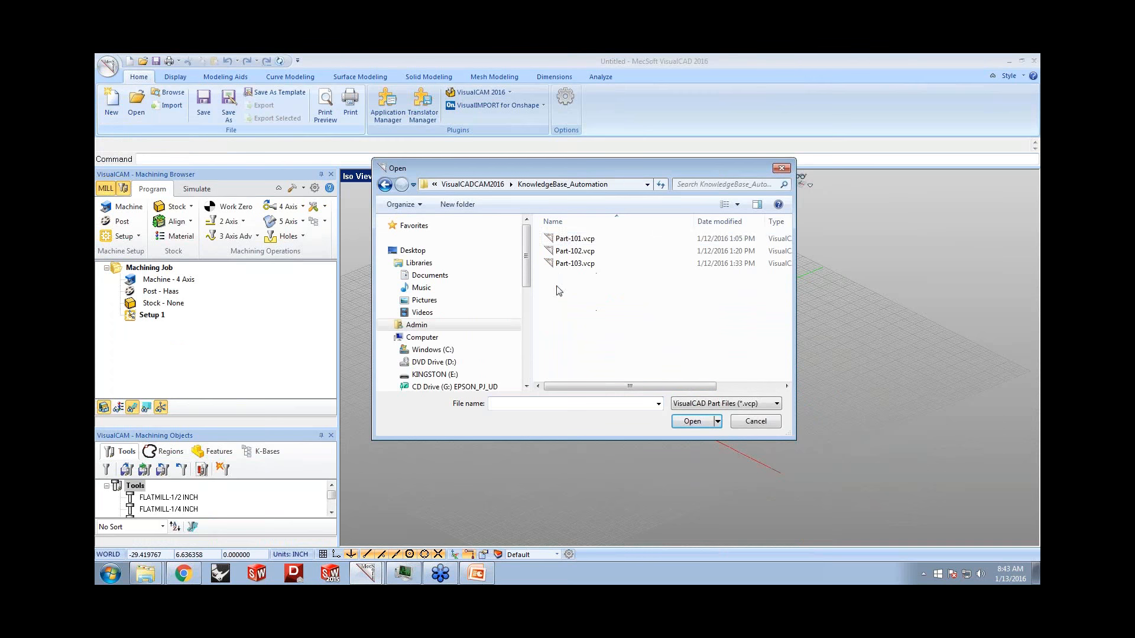
{"action": "left_click", "coordinate": [569, 239]}
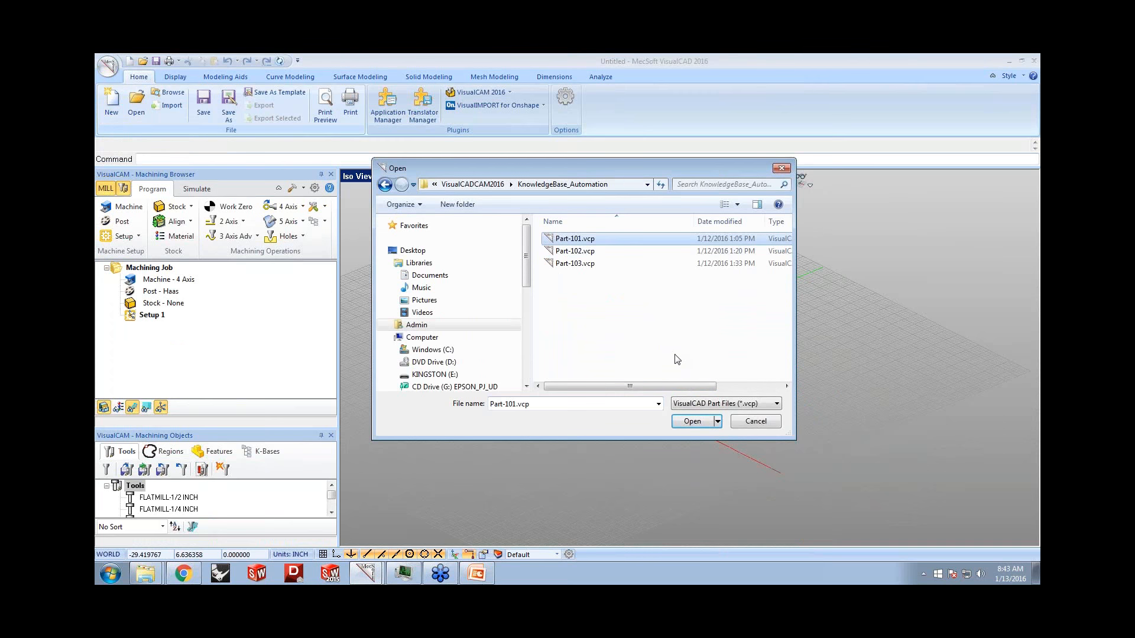
{"action": "left_click", "coordinate": [692, 421]}
{"action": "scroll", "coordinate": [648, 355], "scroll_direction": "up", "scroll_amount": 1}
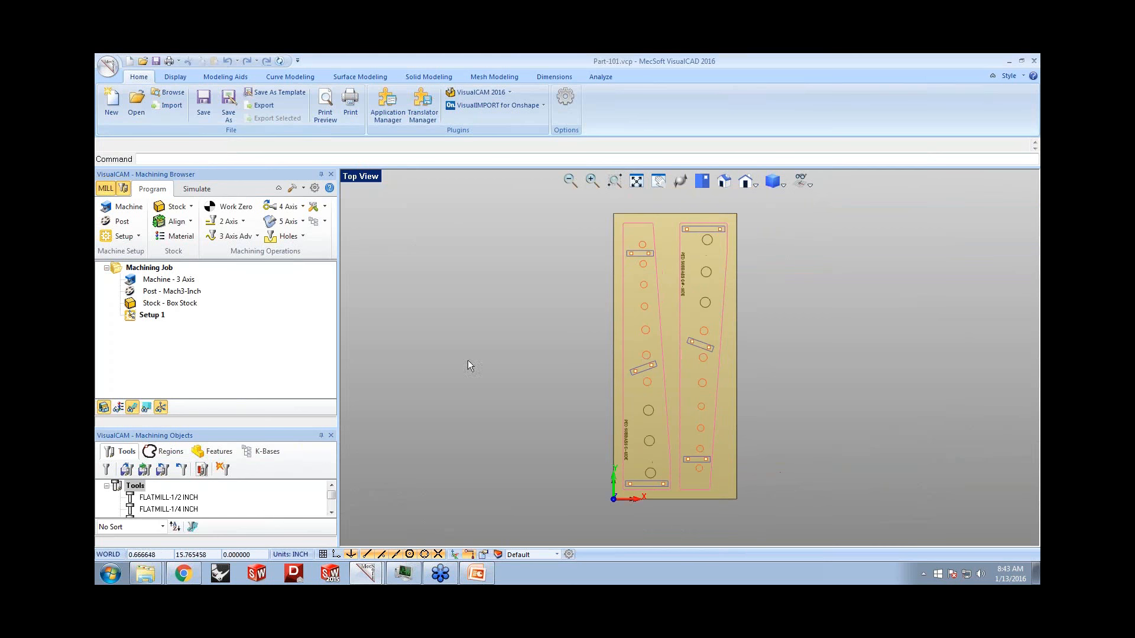
{"action": "left_click", "coordinate": [104, 408]}
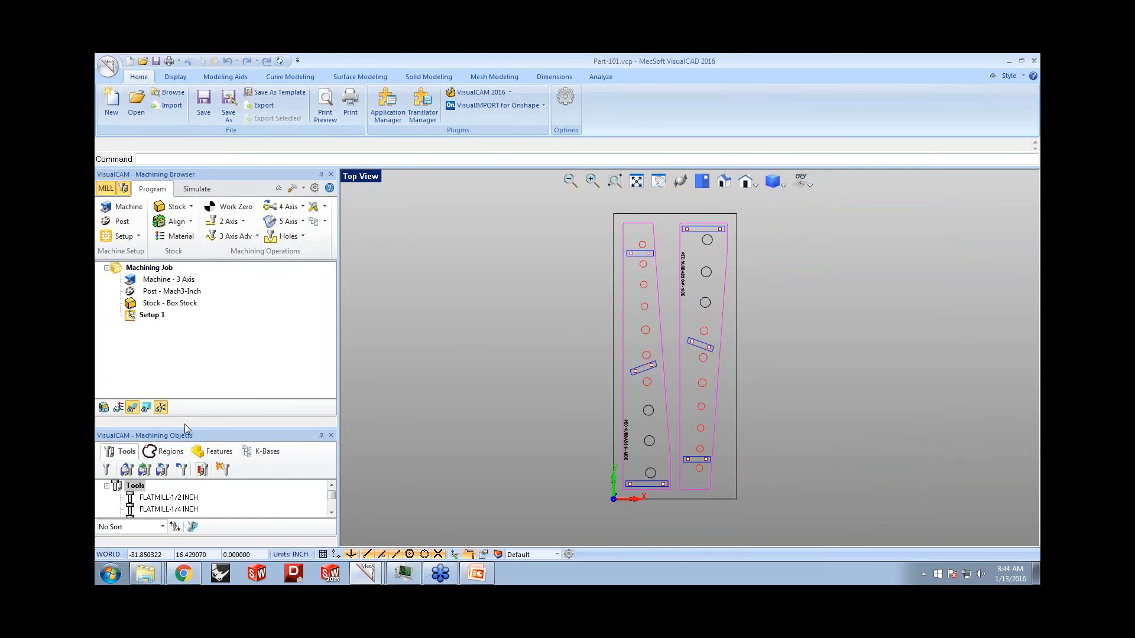
- Dock the Machining Objects browser beside the Machining Browser and load the Part-101.vkb knowledge base without setting selection rules
{"action": "left_click_drag", "start_coordinate": [189, 437], "coordinate": [671, 357]}
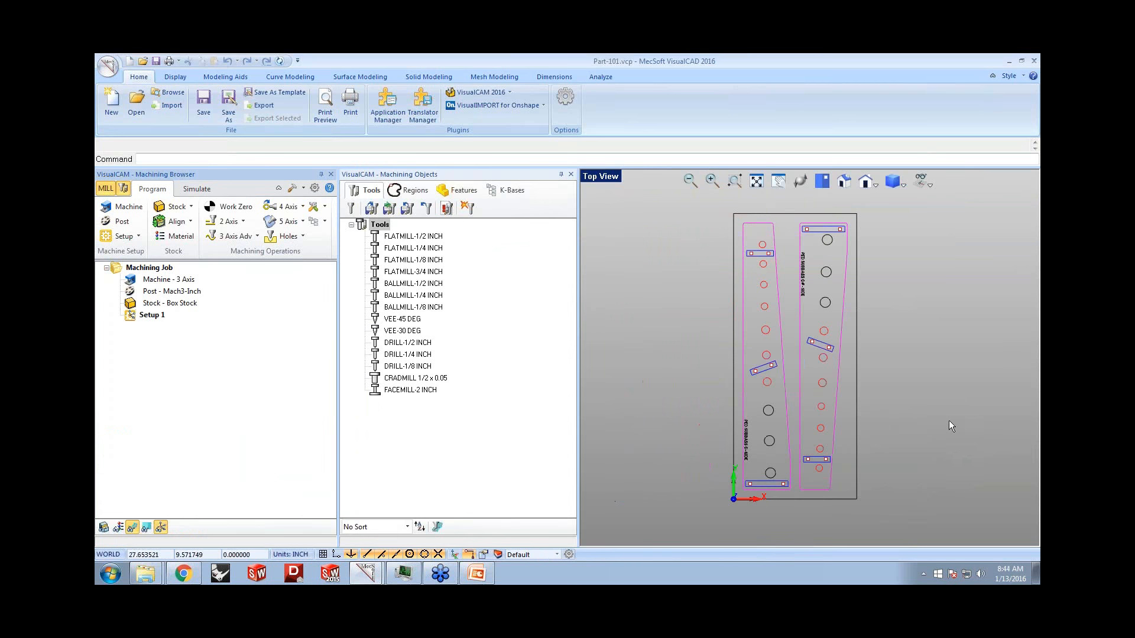
{"action": "left_click", "coordinate": [508, 191]}
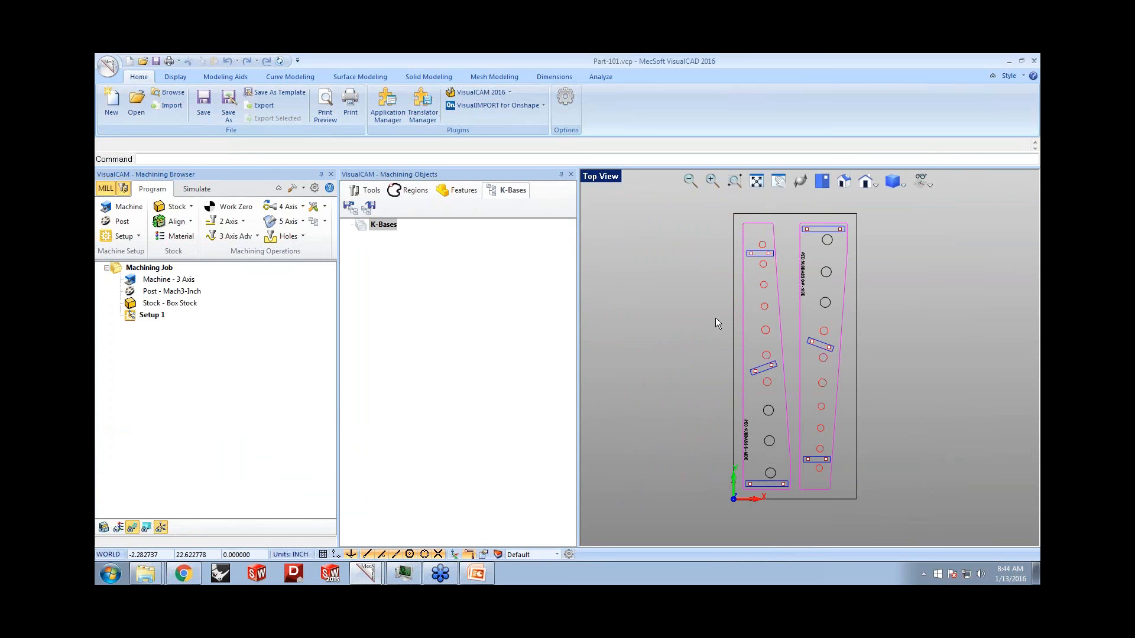
{"action": "left_click", "coordinate": [349, 208]}
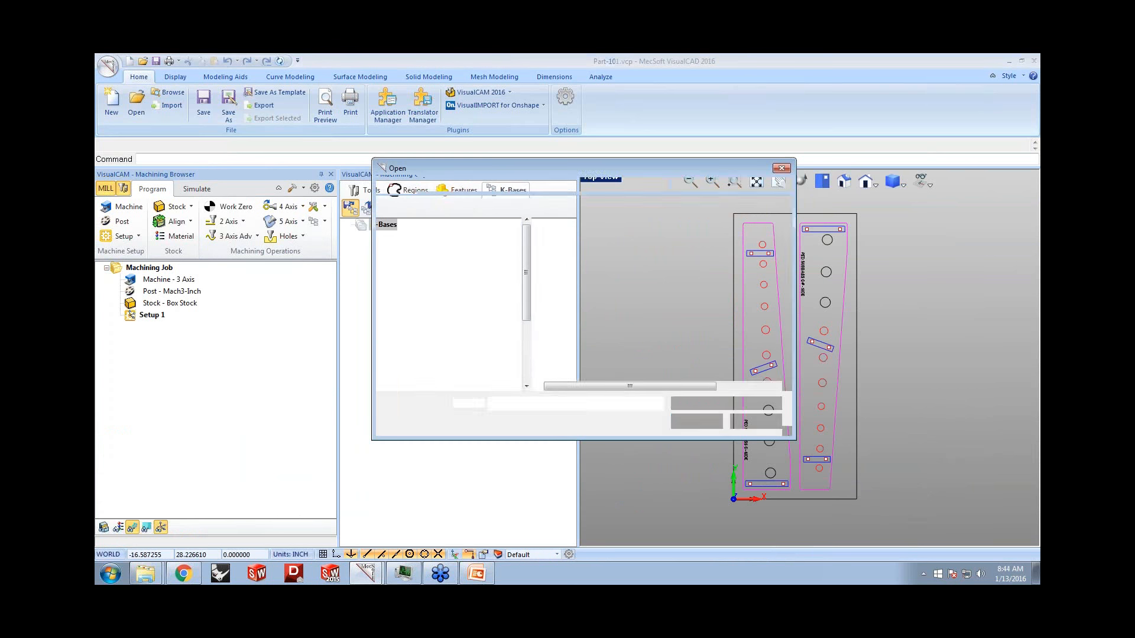
{"action": "left_click", "coordinate": [568, 238]}
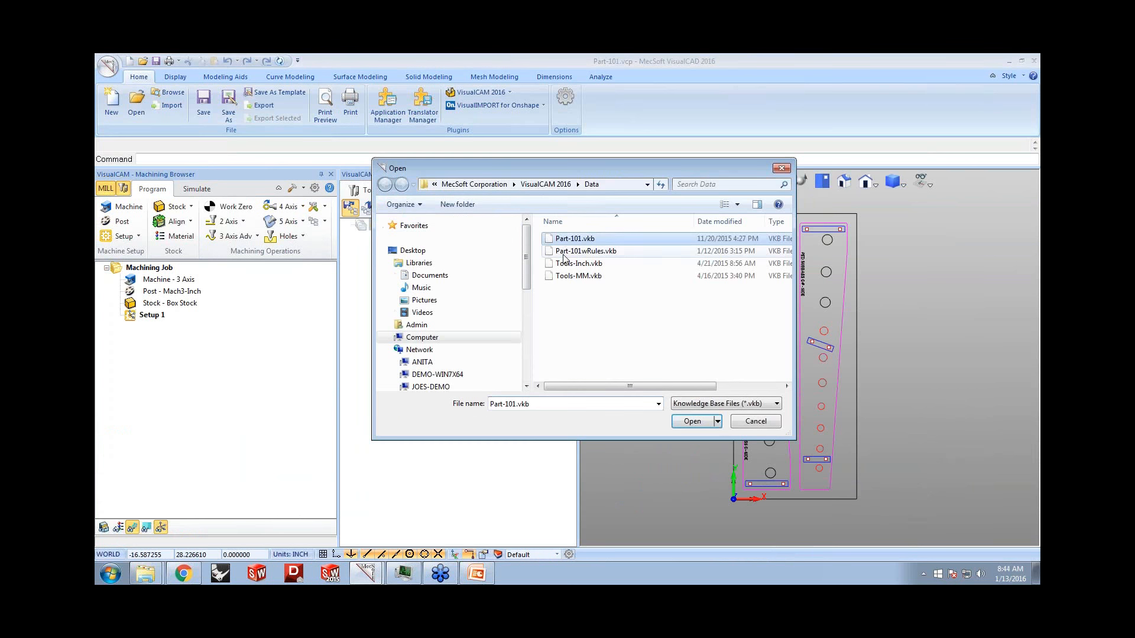
{"action": "left_click", "coordinate": [691, 421]}
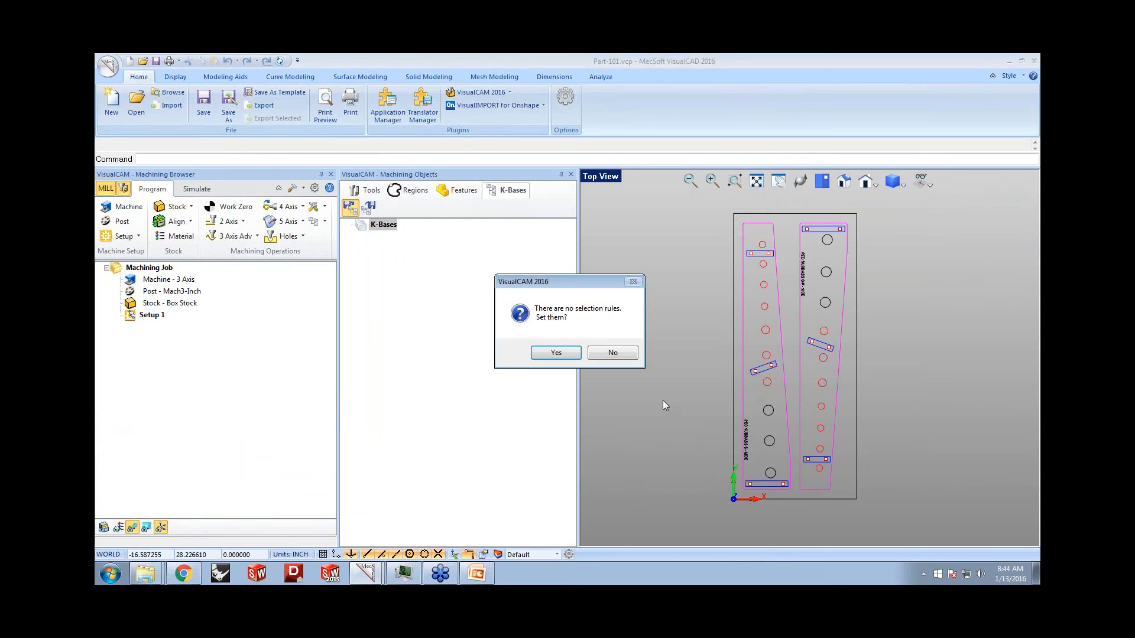
{"action": "left_click", "coordinate": [618, 353]}
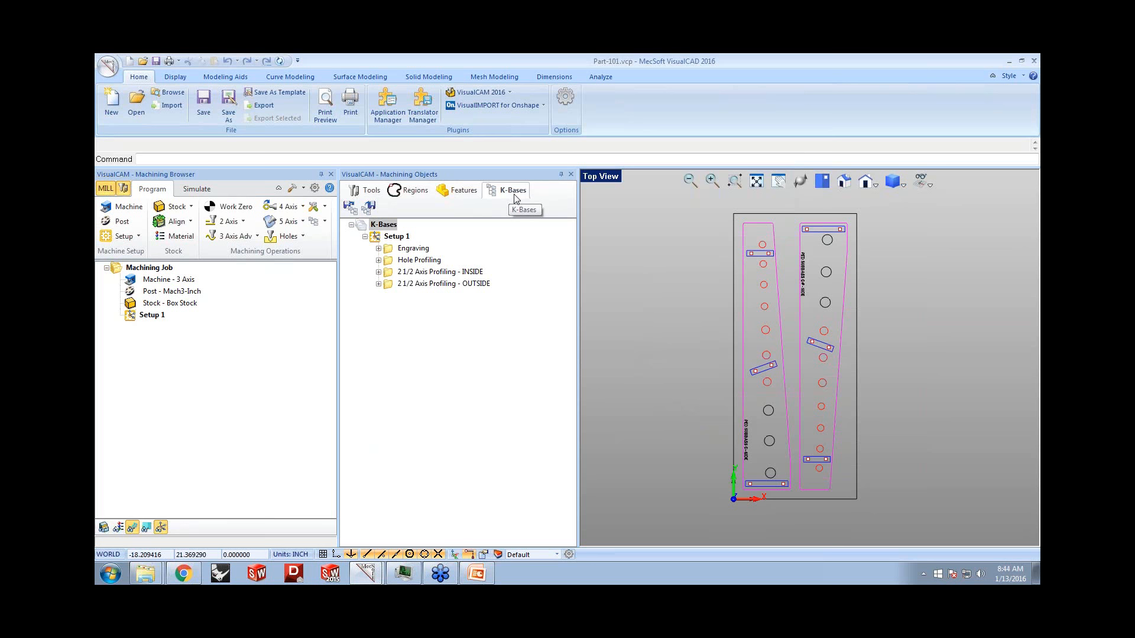
- Expand the knowledge base's Engraving operation and display the part's layer list wide enough to read the full layer names
{"action": "left_click", "coordinate": [400, 250]}
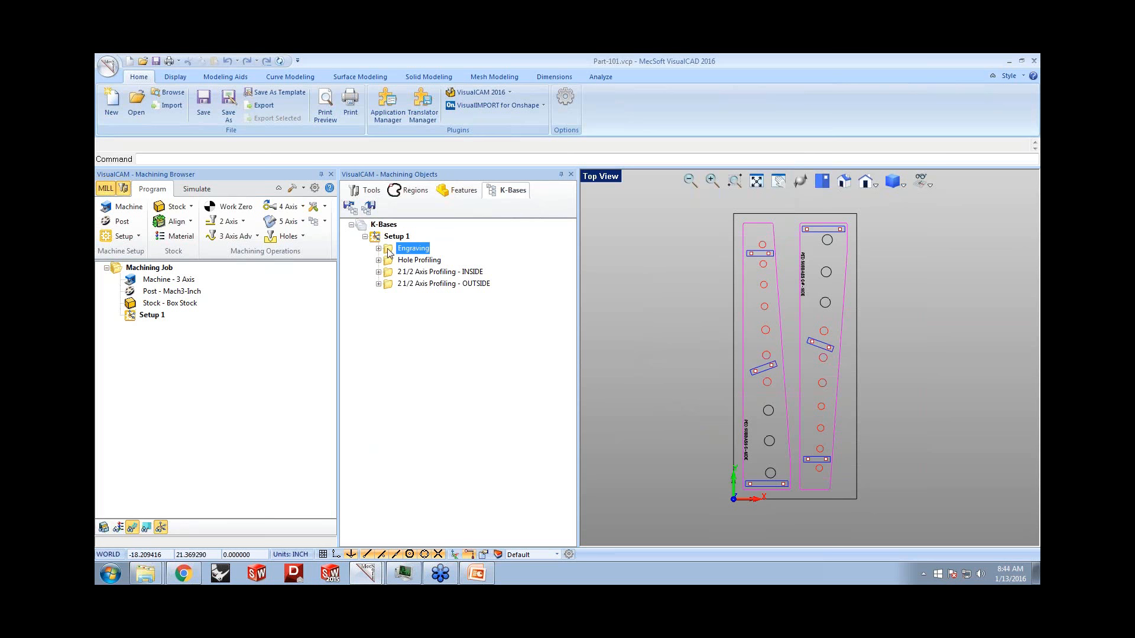
{"action": "left_click", "coordinate": [379, 249]}
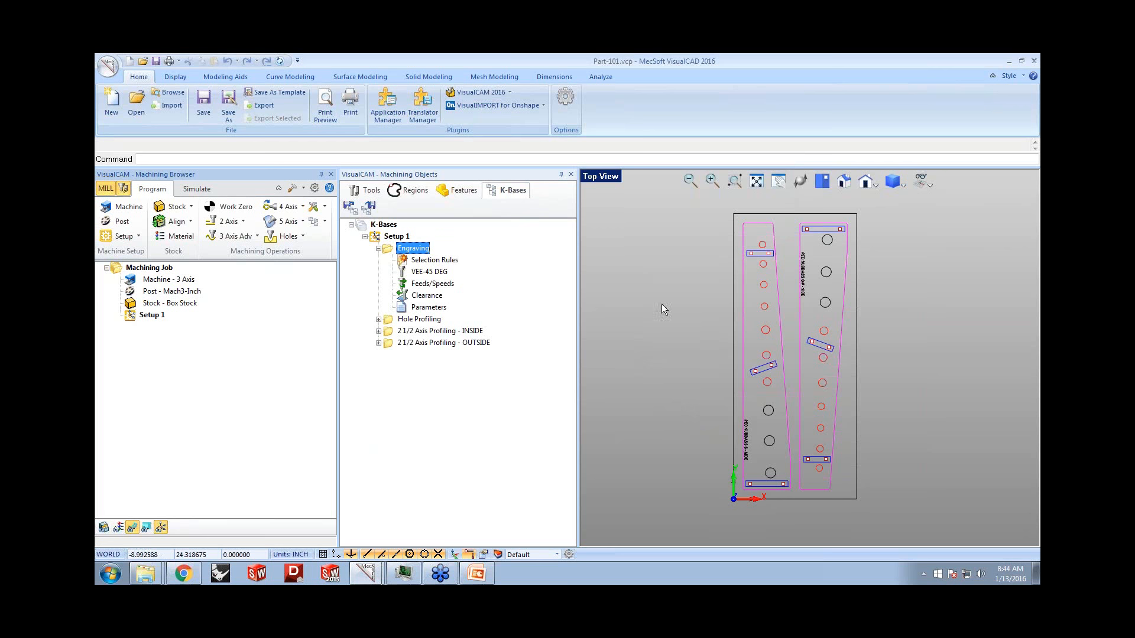
{"action": "left_click", "coordinate": [498, 555]}
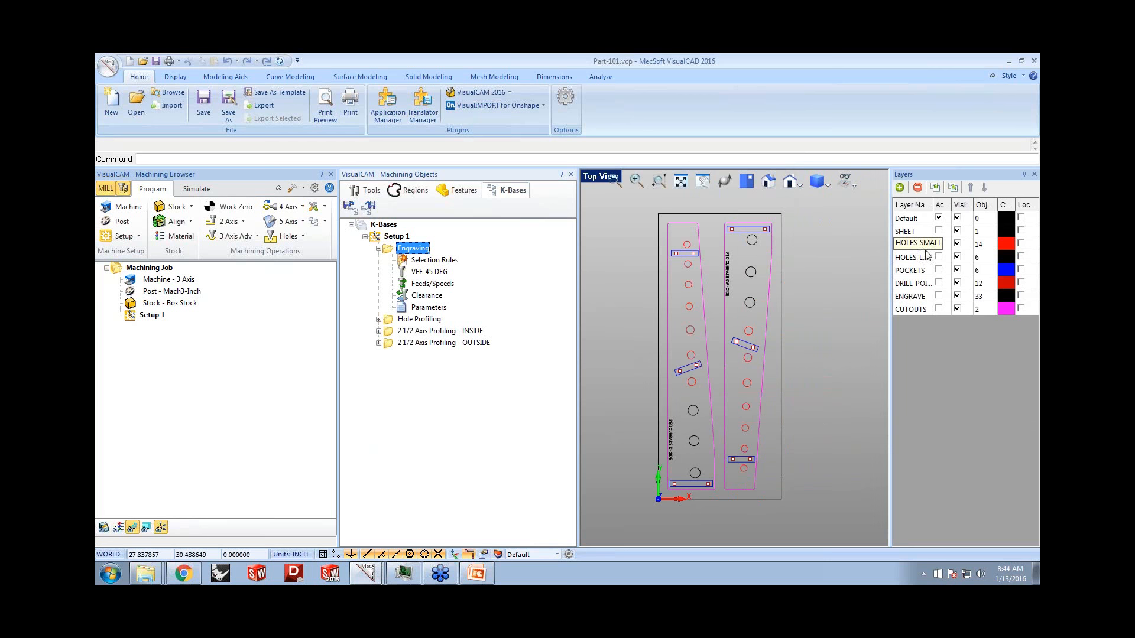
{"action": "left_click_drag", "start_coordinate": [888, 253], "coordinate": [868, 249]}
{"action": "left_click_drag", "start_coordinate": [915, 205], "coordinate": [921, 205]}
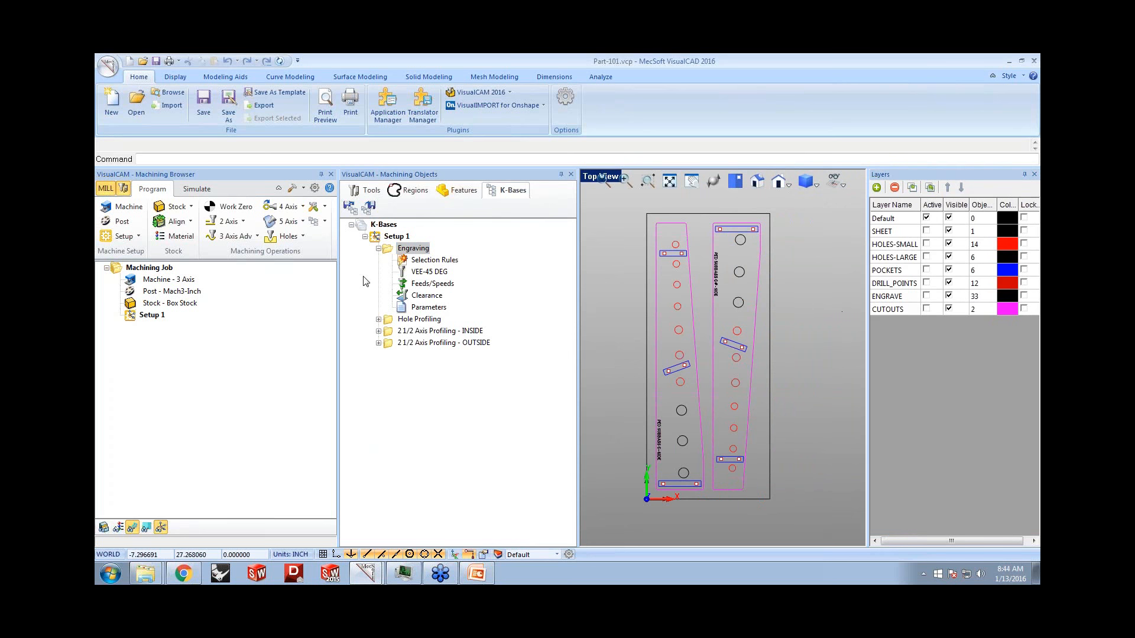
- Turn on the Points geometry type filter in the Engraving operation's selection rules, look over the layer filters, and accept the rules
{"action": "double_click", "coordinate": [404, 262]}
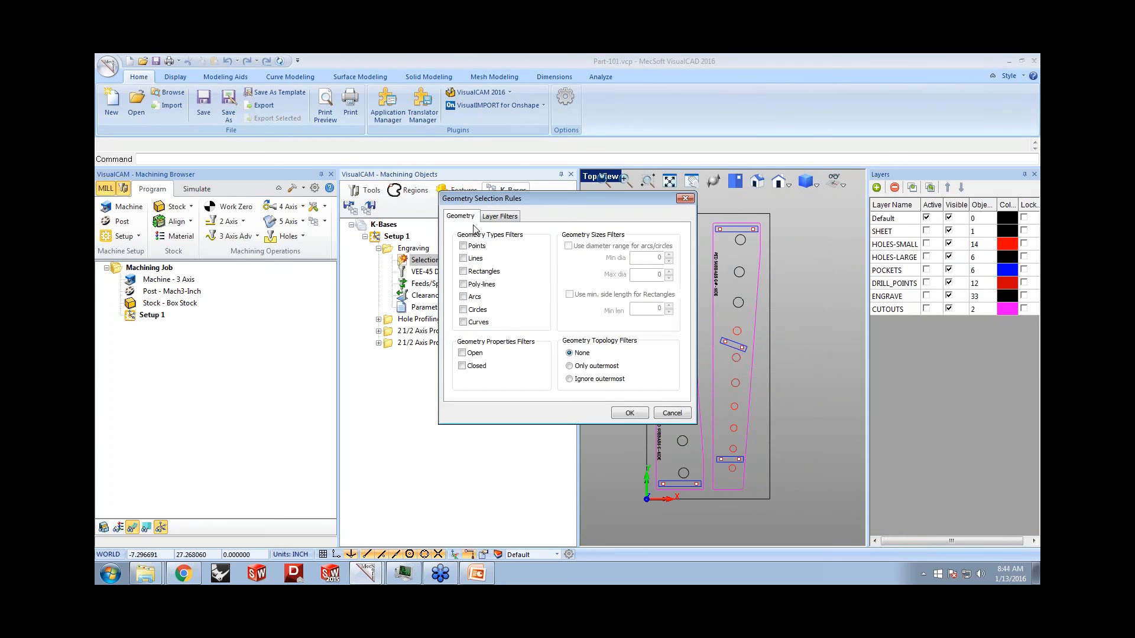
{"action": "left_click", "coordinate": [510, 217]}
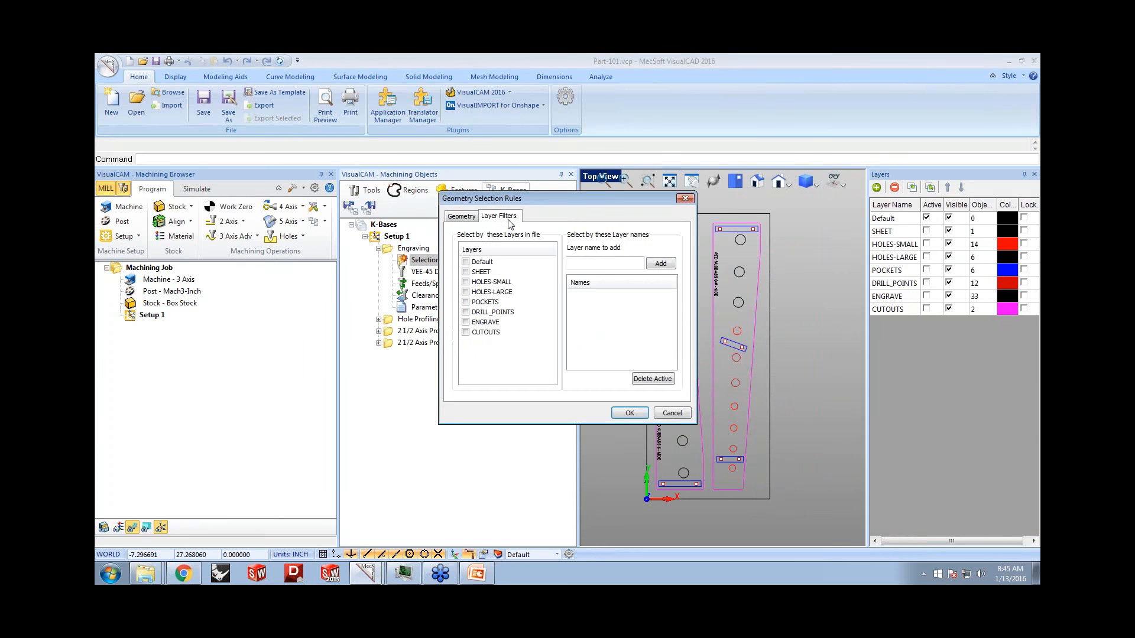
{"action": "left_click", "coordinate": [474, 220]}
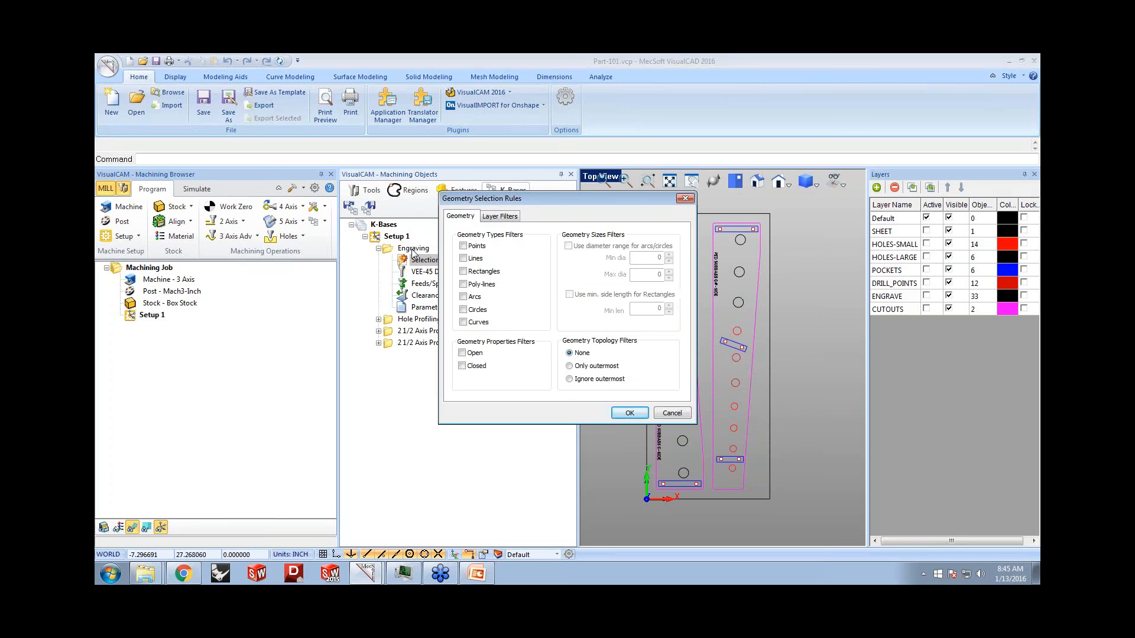
{"action": "left_click_drag", "start_coordinate": [590, 204], "coordinate": [527, 209]}
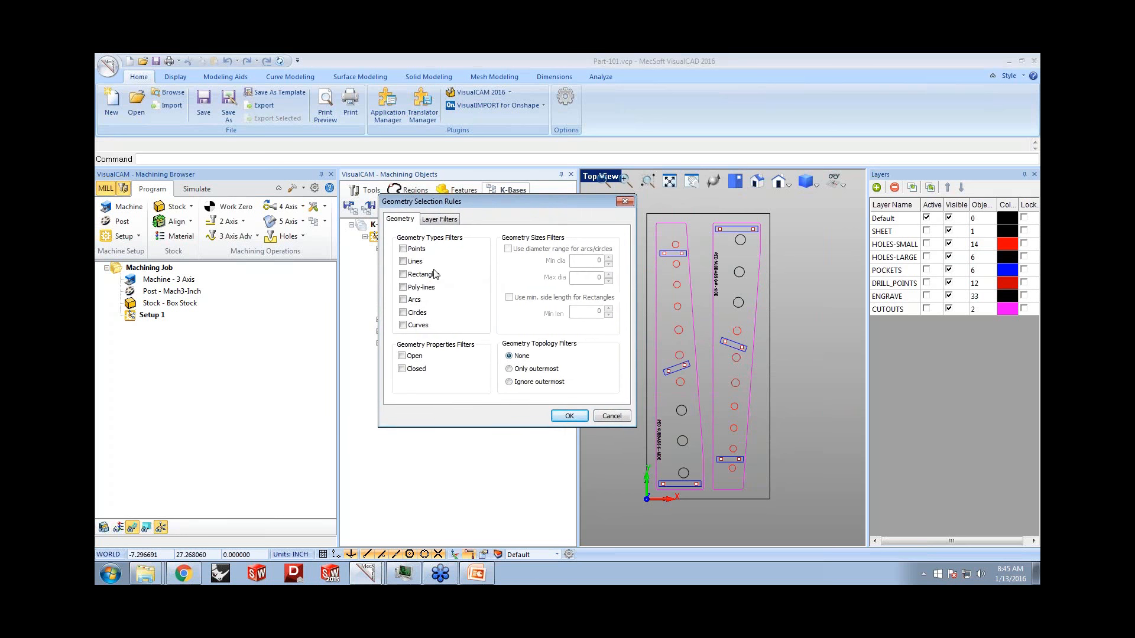
{"action": "left_click", "coordinate": [402, 250]}
{"action": "left_click", "coordinate": [439, 220]}
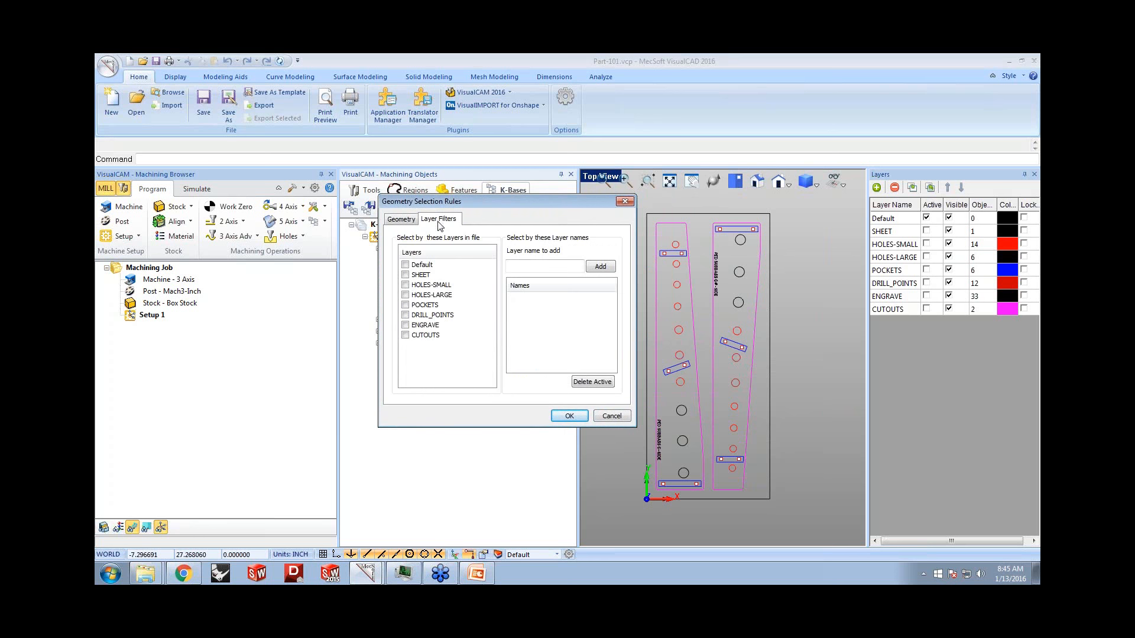
{"action": "left_click", "coordinate": [568, 416]}
- Set the Hole Profiling selection rules to arcs and circles within a diameter range, with a maximum diameter entered
{"action": "left_click", "coordinate": [379, 320]}
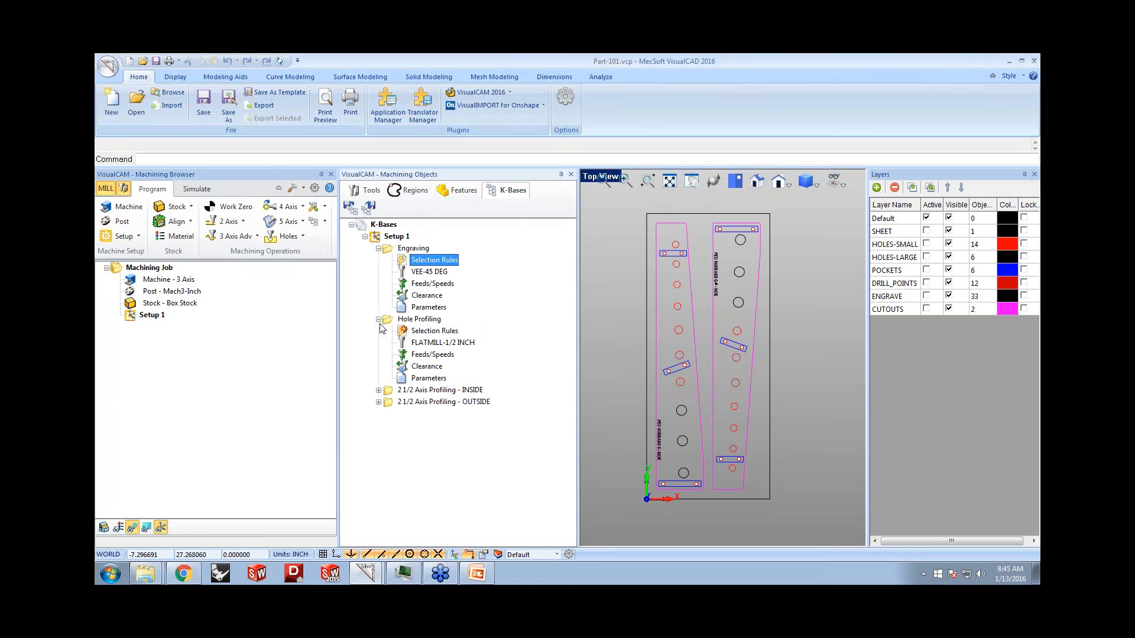
{"action": "double_click", "coordinate": [404, 332]}
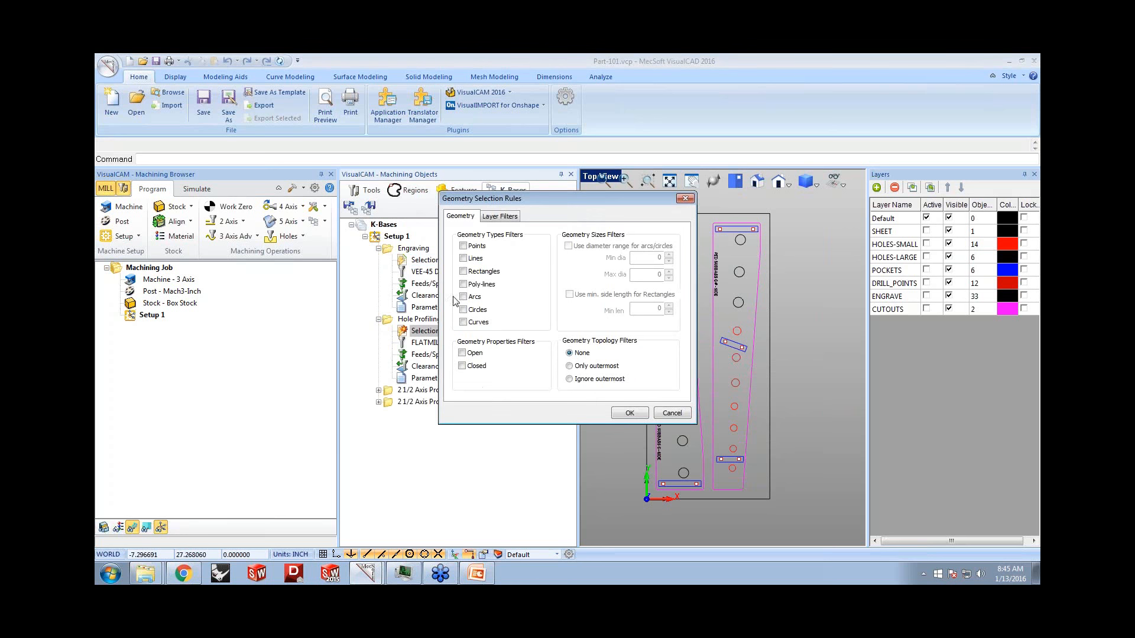
{"action": "left_click", "coordinate": [463, 297]}
{"action": "left_click", "coordinate": [464, 310]}
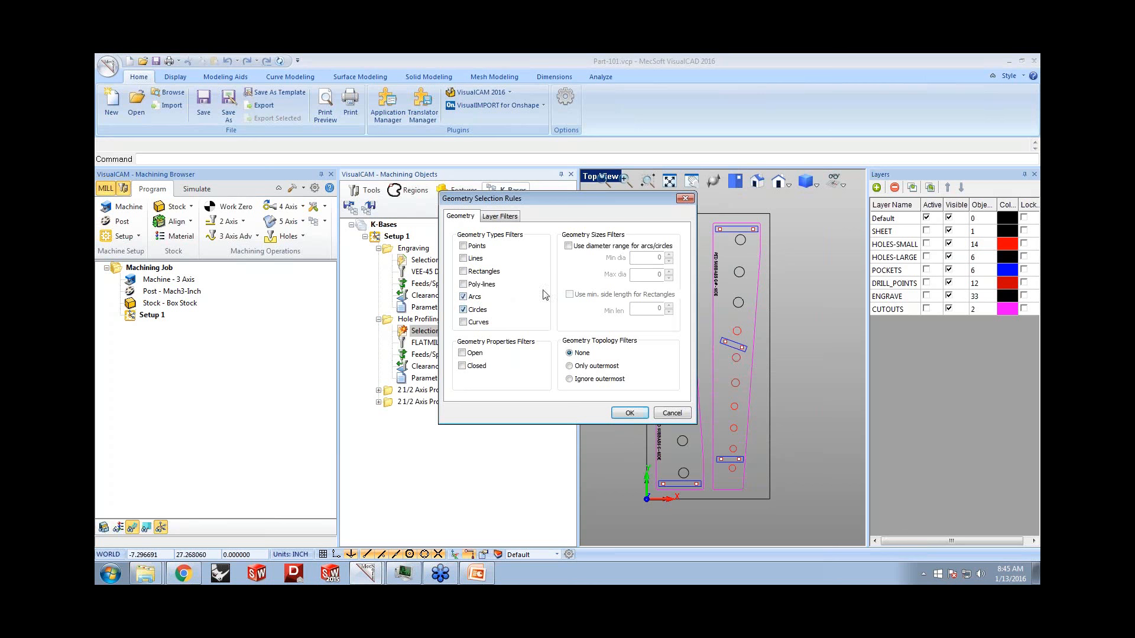
{"action": "left_click", "coordinate": [571, 246]}
{"action": "double_click", "coordinate": [657, 275]}
{"action": "left_click", "coordinate": [630, 409]}
- Set the 2 1/2 Axis Profiling - INSIDE selection rules to arcs and circles within a diameter range, with a minimum diameter of 1
{"action": "double_click", "coordinate": [388, 391]}
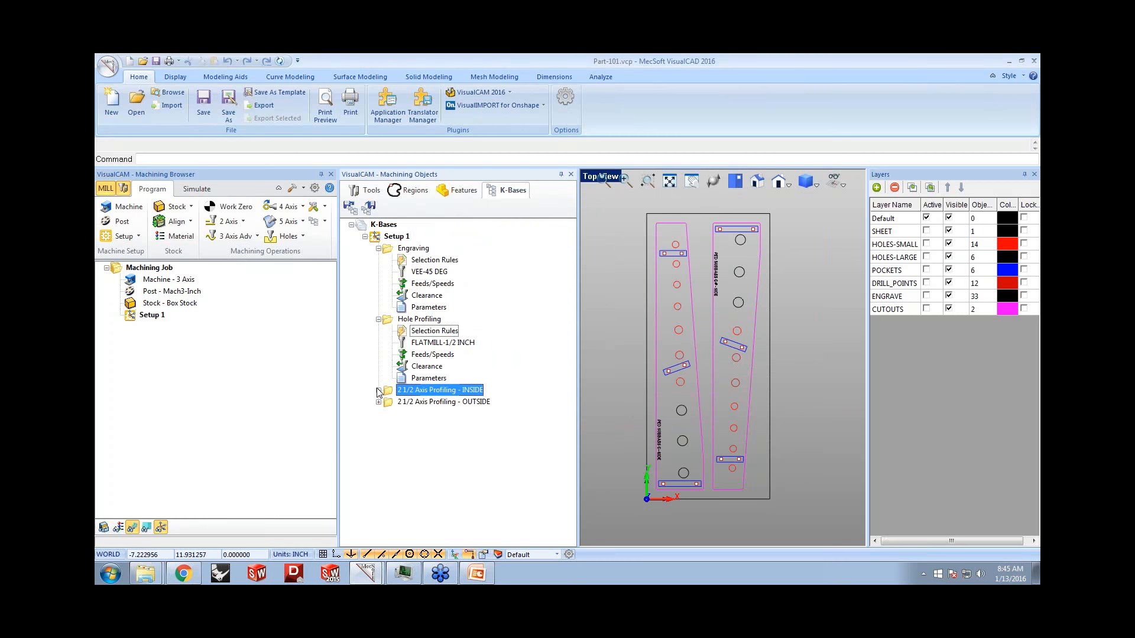
{"action": "double_click", "coordinate": [405, 404]}
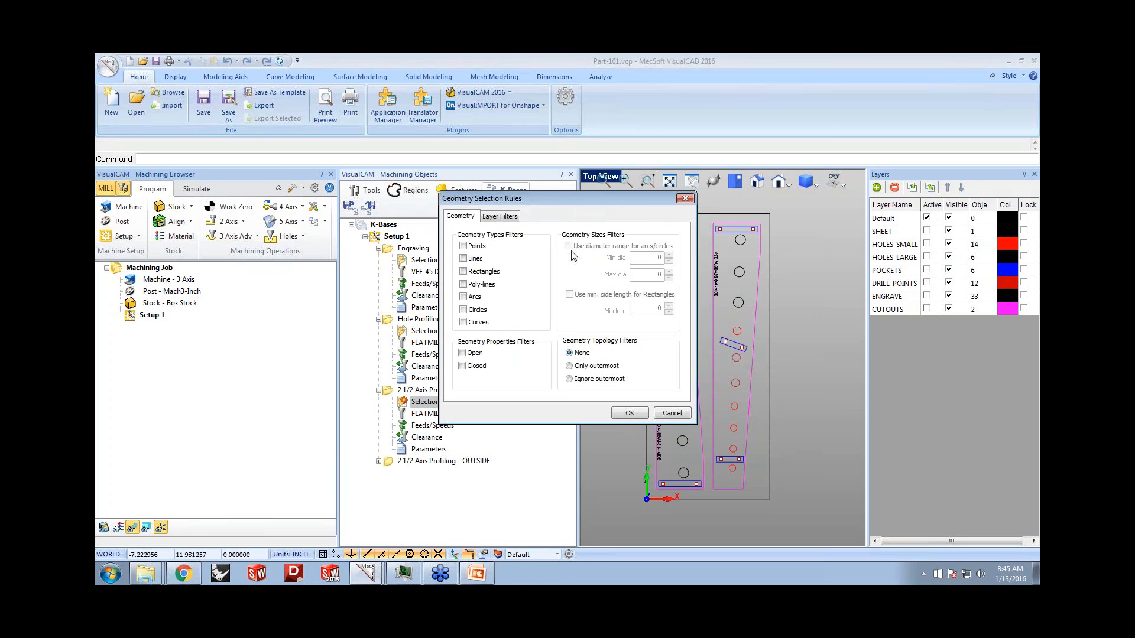
{"action": "left_click", "coordinate": [464, 297]}
{"action": "left_click", "coordinate": [465, 310]}
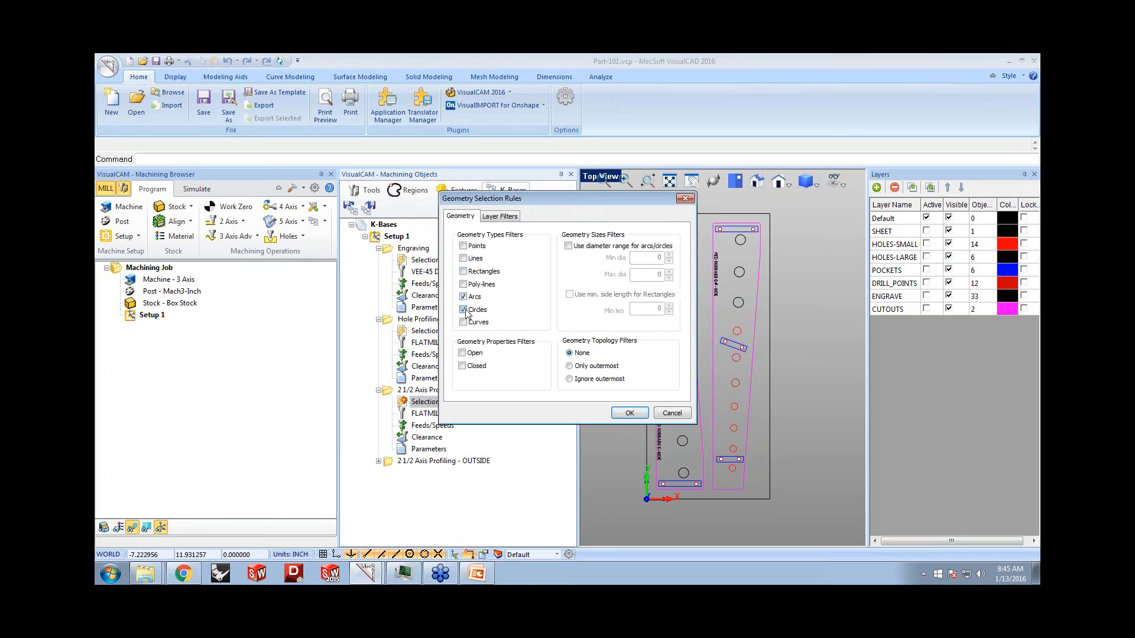
{"action": "left_click", "coordinate": [568, 246]}
{"action": "left_click_drag", "start_coordinate": [655, 276], "coordinate": [663, 277]}
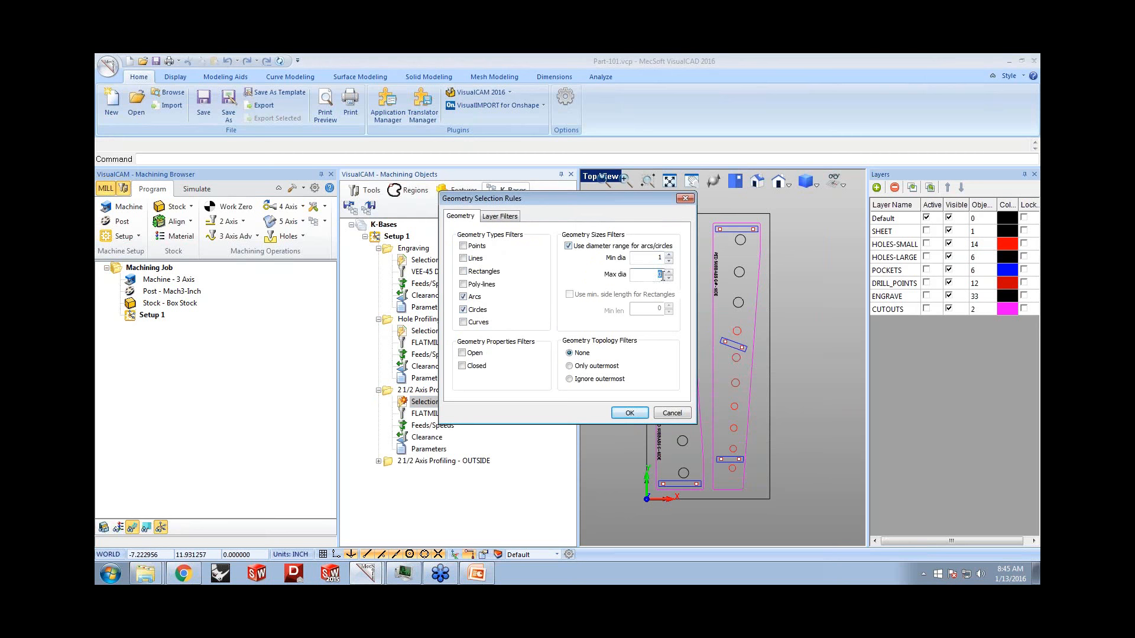
{"action": "left_click", "coordinate": [630, 413]}
- Set the 2 1/2 Axis Profiling - OUTSIDE selection rules to pick geometry from the CUTOUTS layer
{"action": "left_click", "coordinate": [389, 463]}
{"action": "left_click", "coordinate": [378, 462]}
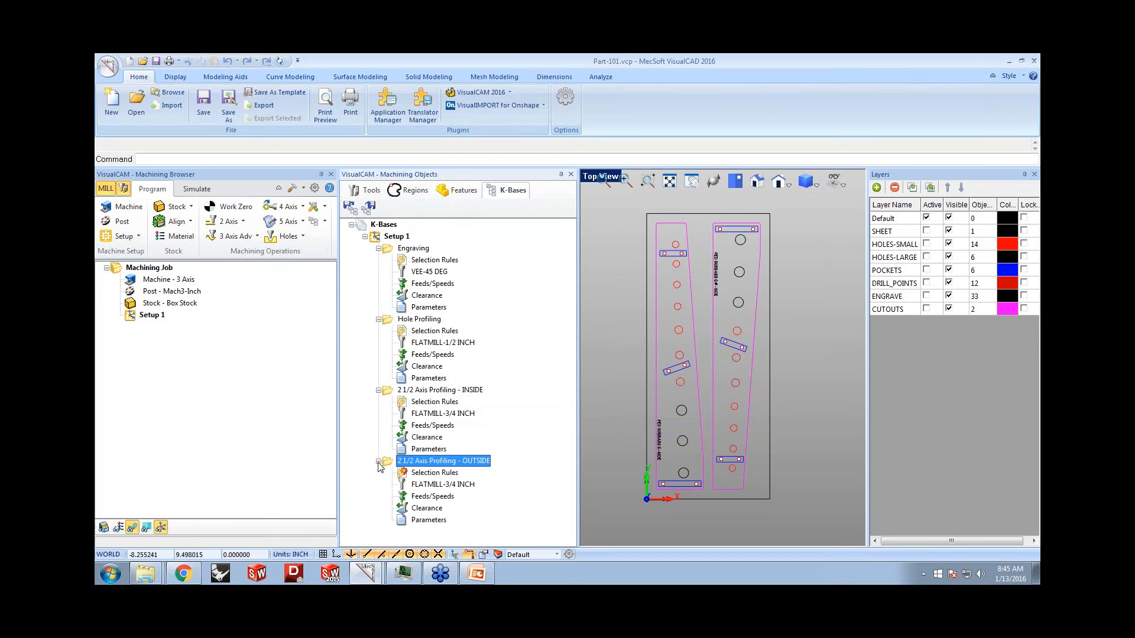
{"action": "double_click", "coordinate": [408, 472]}
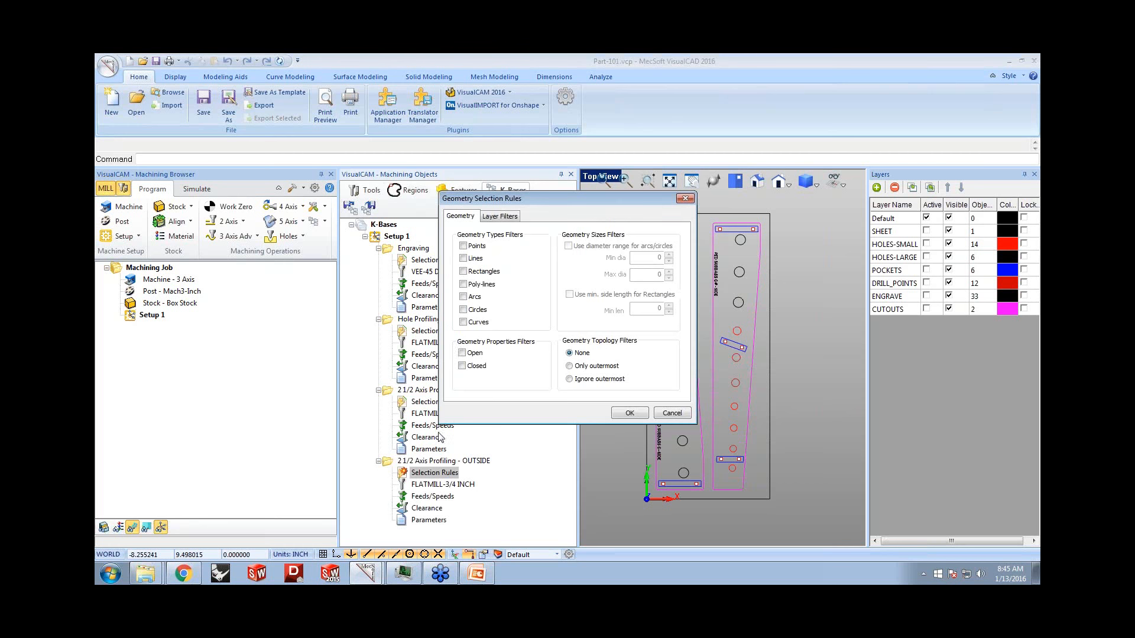
{"action": "left_click", "coordinate": [499, 220]}
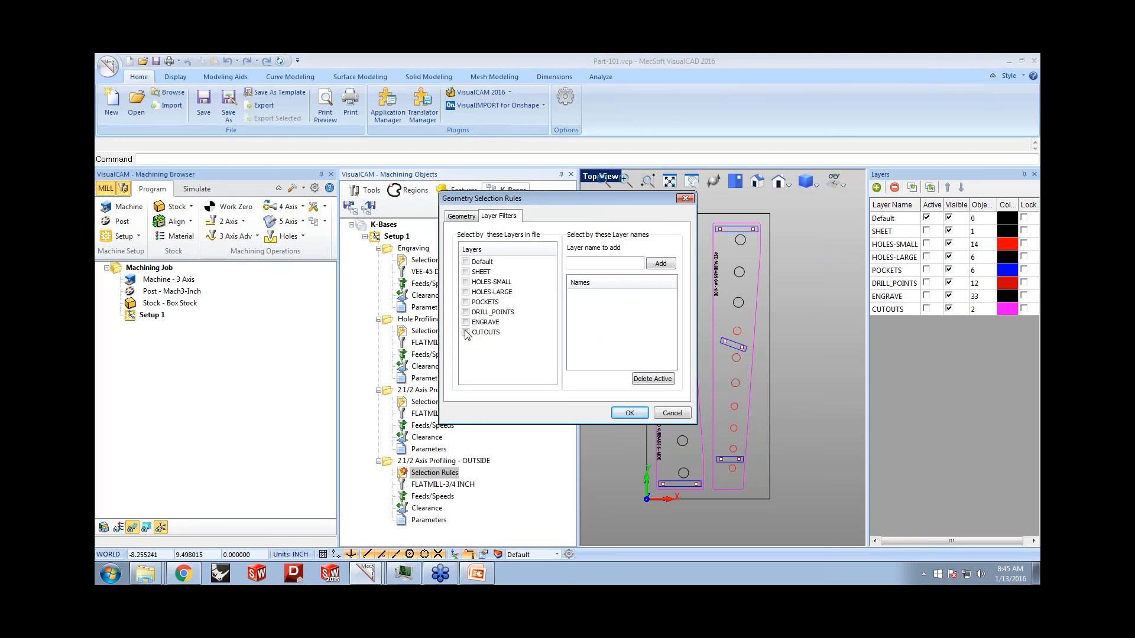
{"action": "left_click", "coordinate": [466, 333]}
{"action": "left_click", "coordinate": [629, 414]}
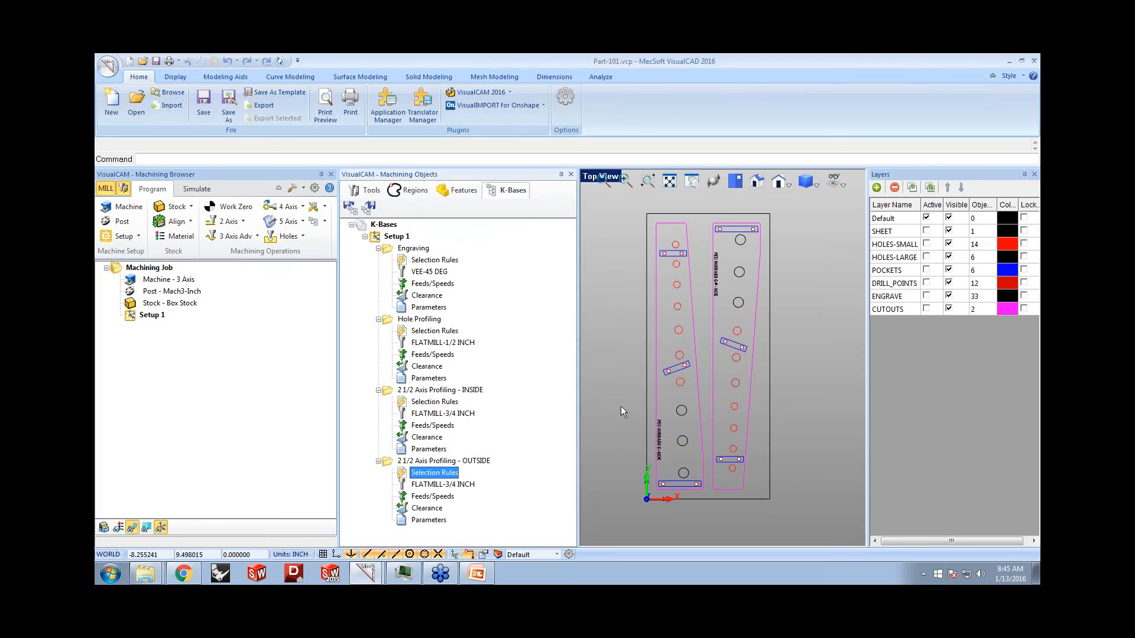
- Collapse the four knowledge base operations and apply the knowledge base's Setup 1 to Setup 1 of the machining job
{"action": "left_click", "coordinate": [378, 249]}
{"action": "left_click", "coordinate": [378, 260]}
{"action": "left_click", "coordinate": [379, 272]}
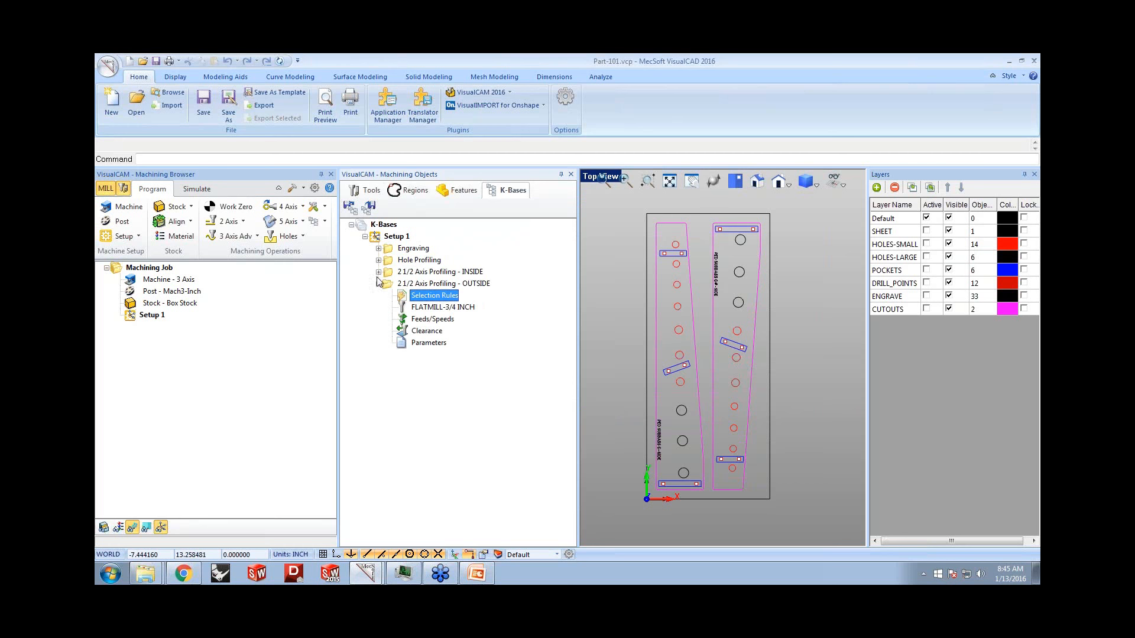
{"action": "left_click", "coordinate": [378, 284]}
{"action": "left_click", "coordinate": [157, 319]}
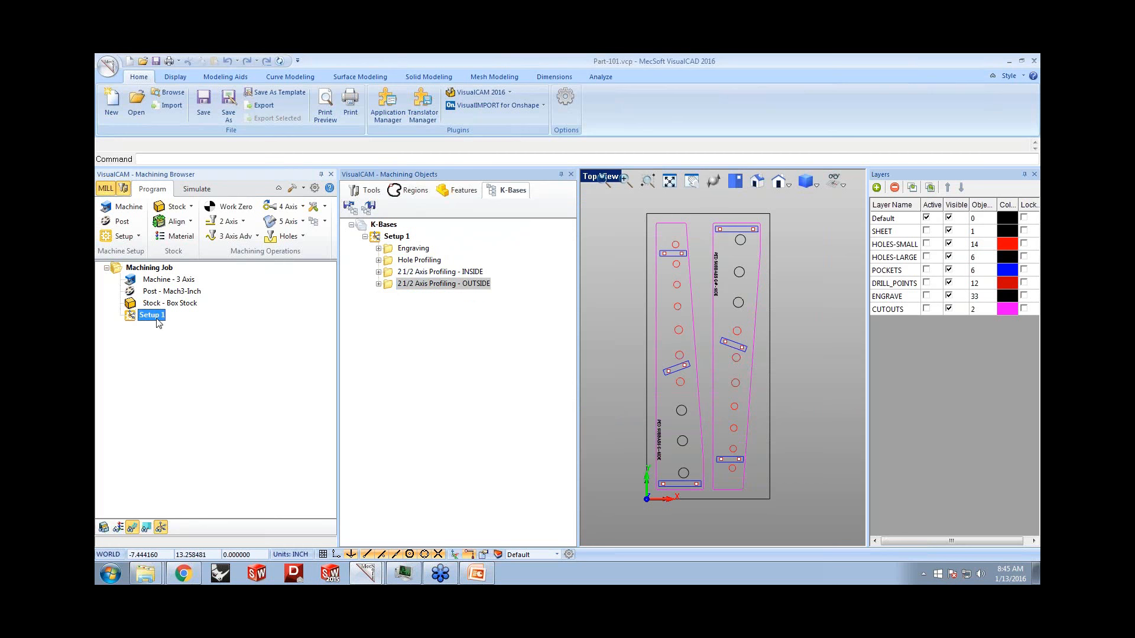
{"action": "left_click_drag", "start_coordinate": [160, 322], "coordinate": [215, 327]}
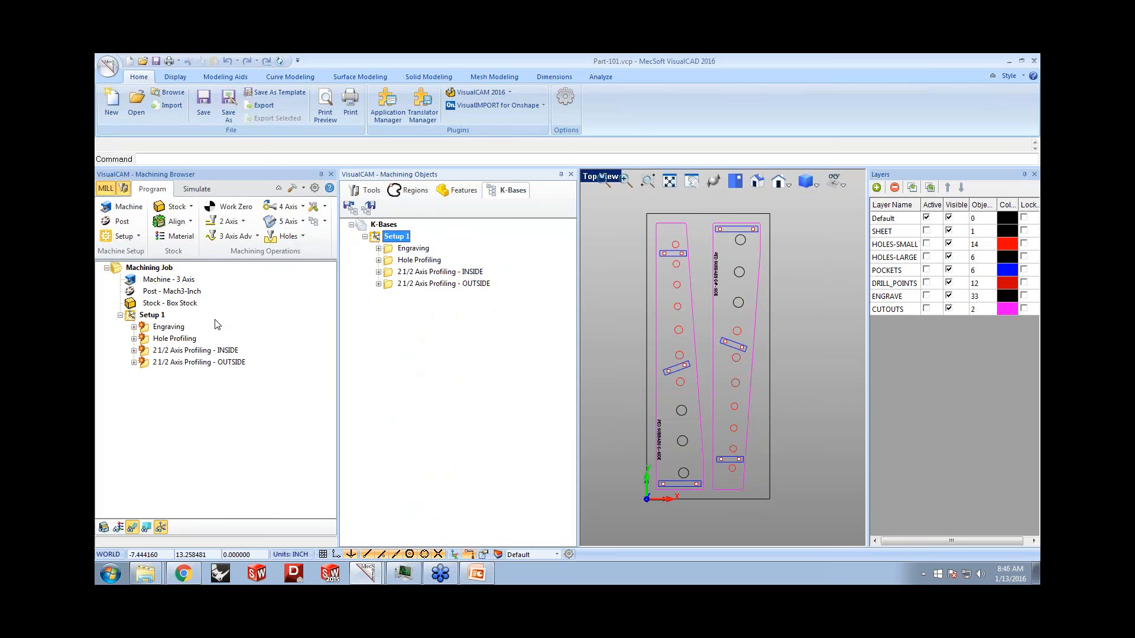
- Close the Machining Objects browser and check which part geometry is selected for each of the four operations in Setup 1
{"action": "left_click", "coordinate": [158, 327]}
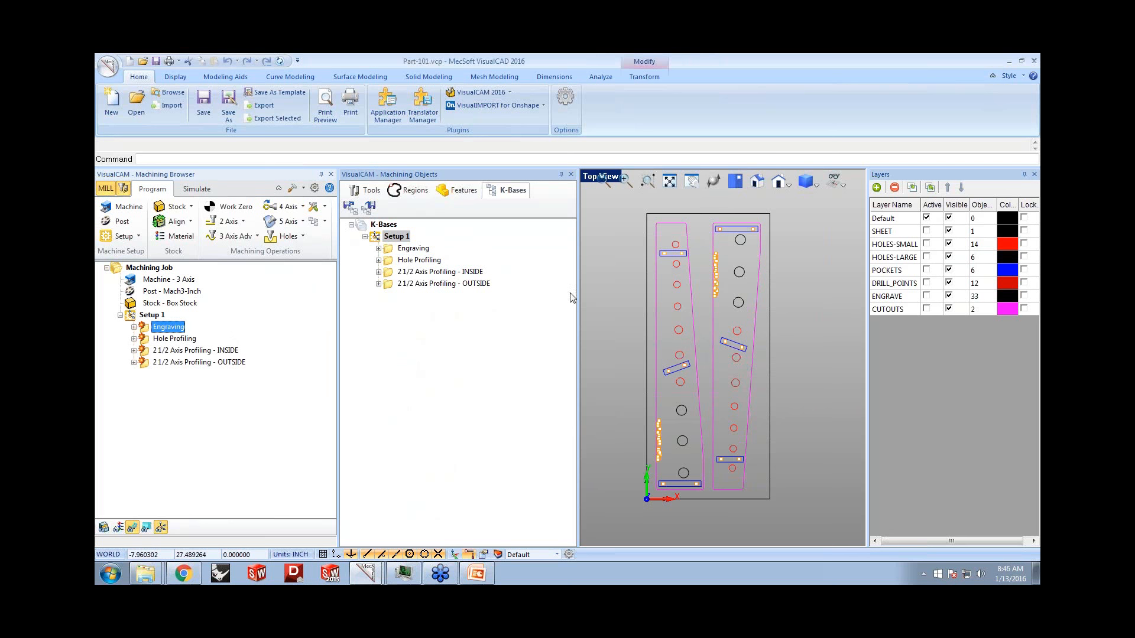
{"action": "left_click", "coordinate": [570, 175]}
{"action": "scroll", "coordinate": [629, 220], "scroll_direction": "up", "scroll_amount": 2}
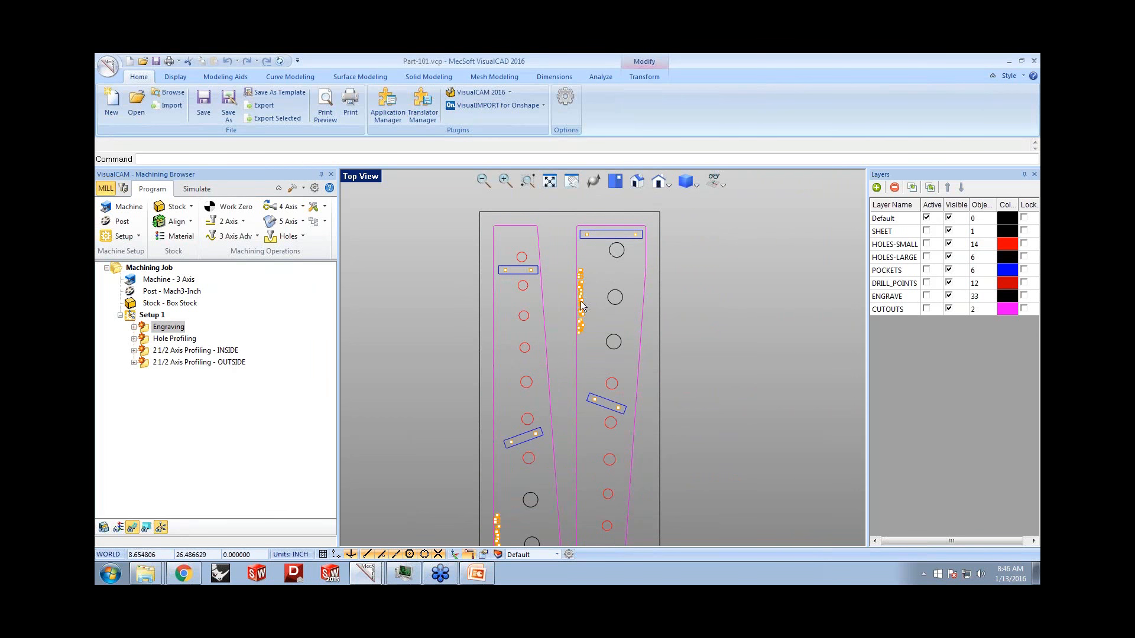
{"action": "left_click", "coordinate": [184, 340]}
{"action": "scroll", "coordinate": [546, 279], "scroll_direction": "down", "scroll_amount": 3}
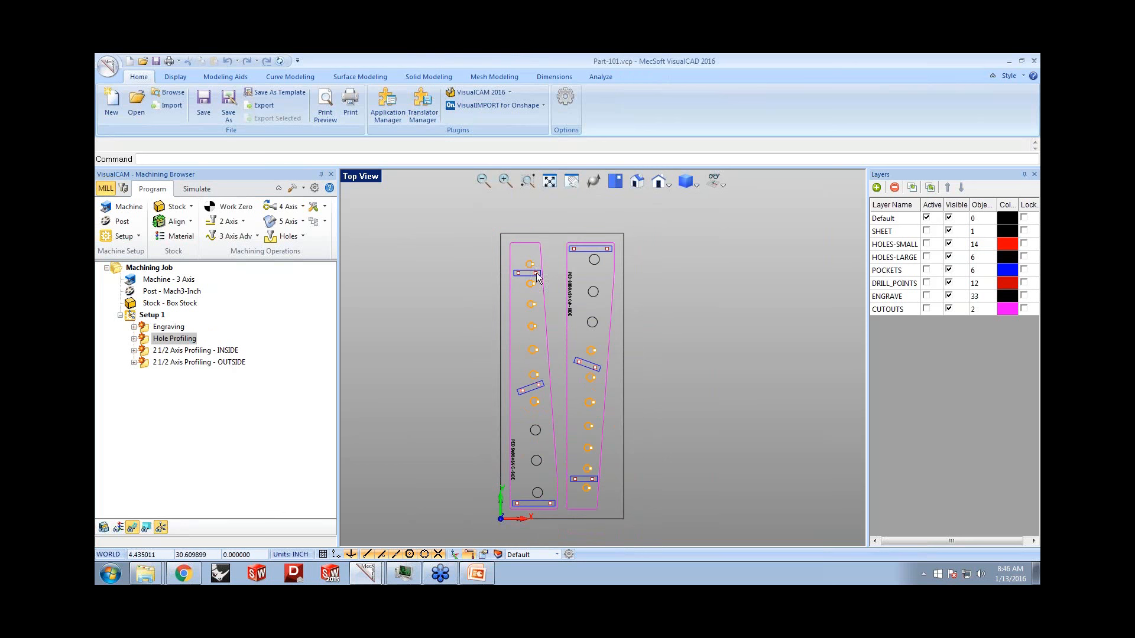
{"action": "left_click", "coordinate": [235, 352]}
{"action": "left_click", "coordinate": [194, 363]}
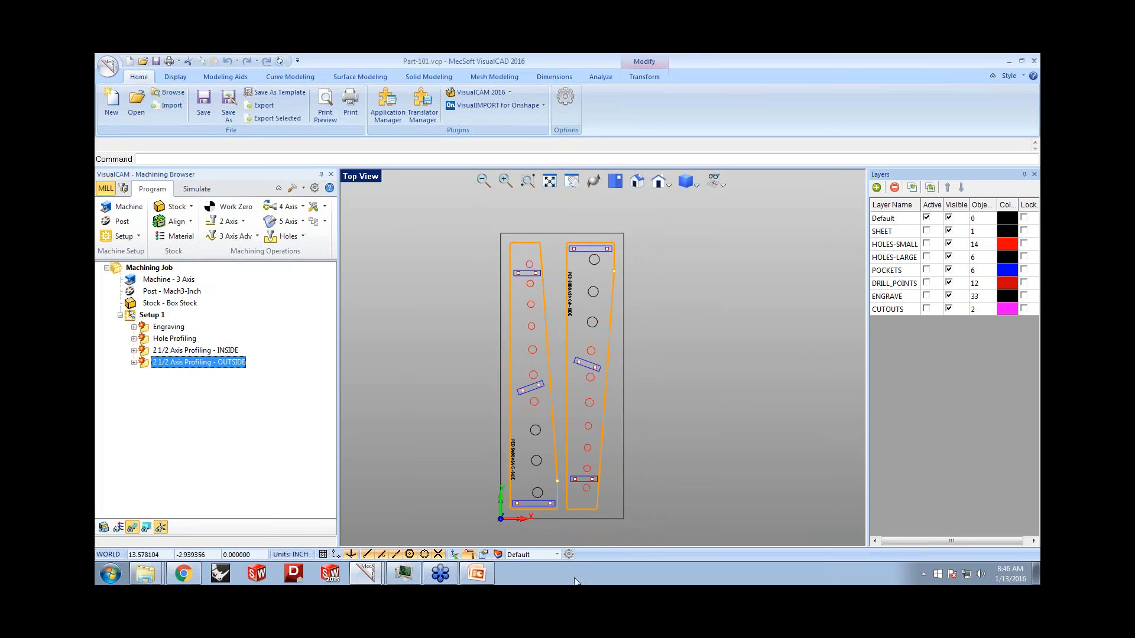
- Generate the toolpaths for all operations in Setup 1, and close the layer list
{"action": "right_click", "coordinate": [145, 316]}
{"action": "left_click", "coordinate": [157, 323]}
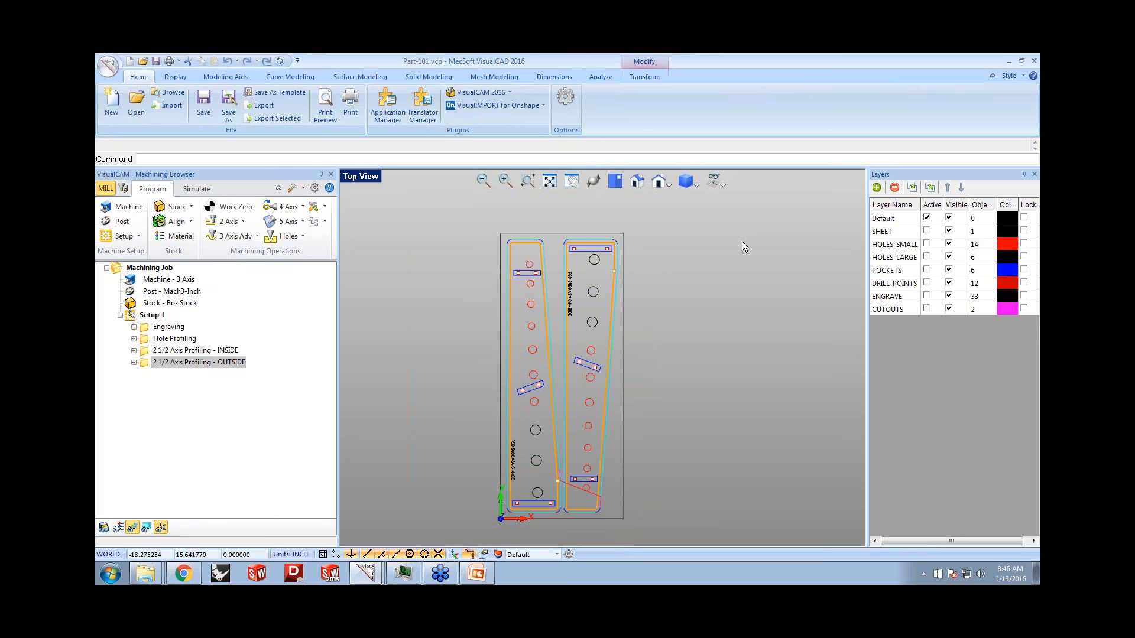
{"action": "left_click_drag", "start_coordinate": [948, 176], "coordinate": [1003, 219]}
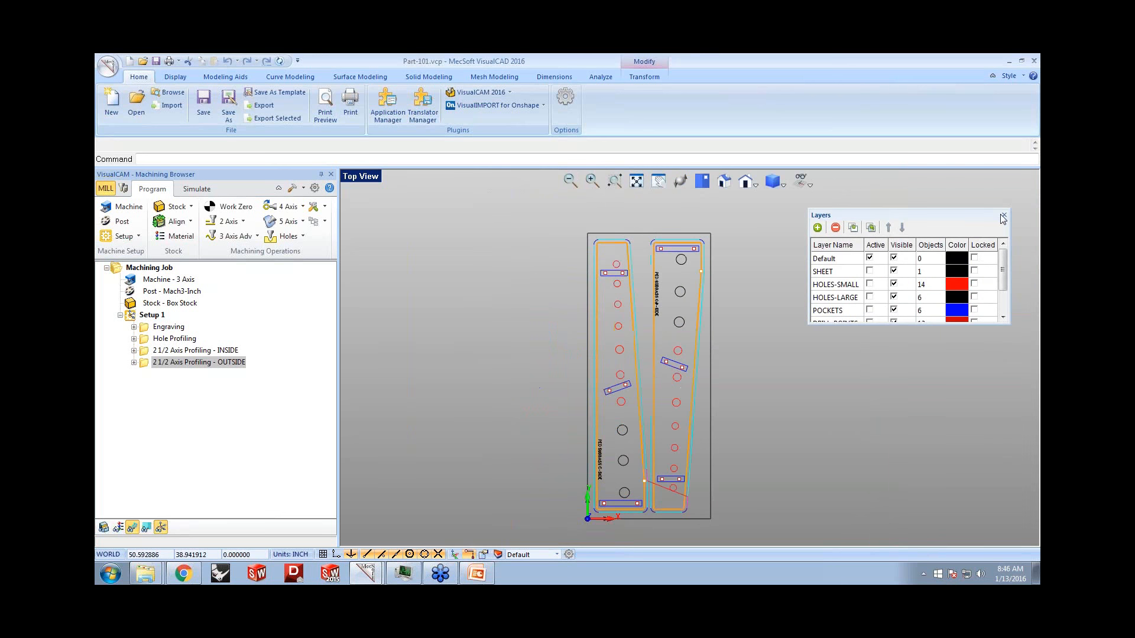
{"action": "left_click", "coordinate": [1003, 217]}
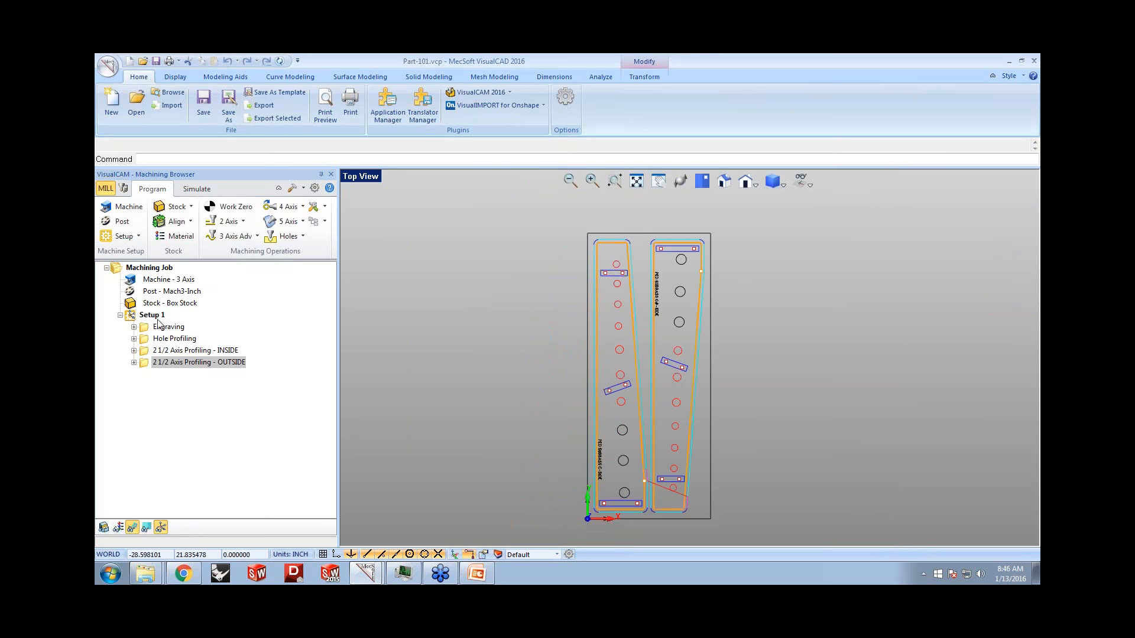
- Save the machining operations with their rules to the knowledge base file Part-101wRules.vkb in the VisualCAM 2016 folder
{"action": "left_click", "coordinate": [324, 221]}
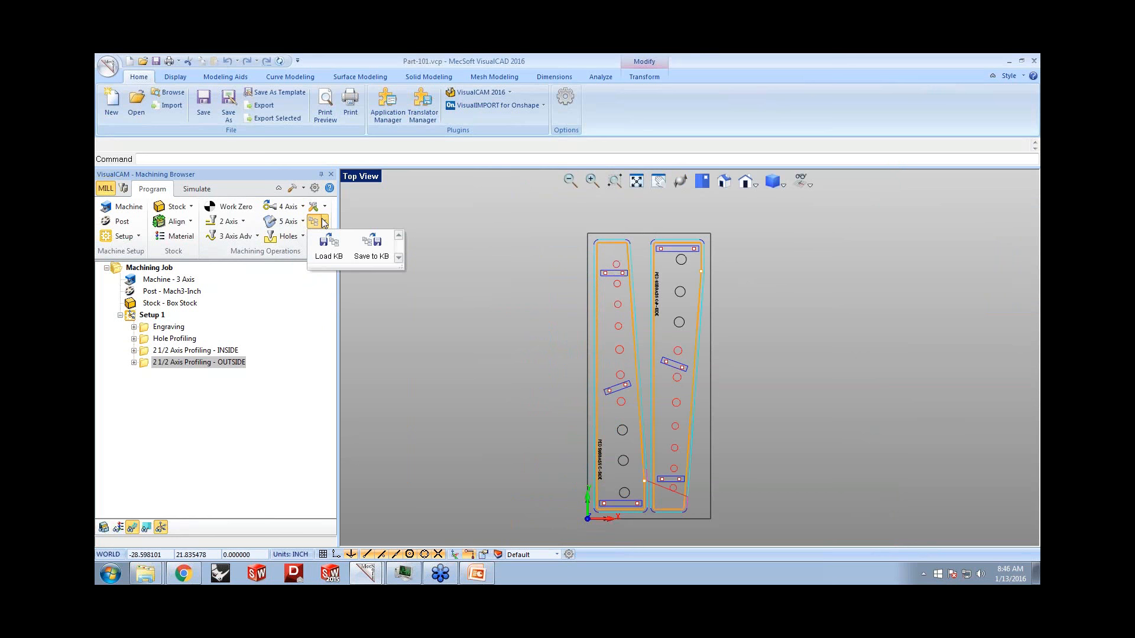
{"action": "left_click", "coordinate": [371, 248]}
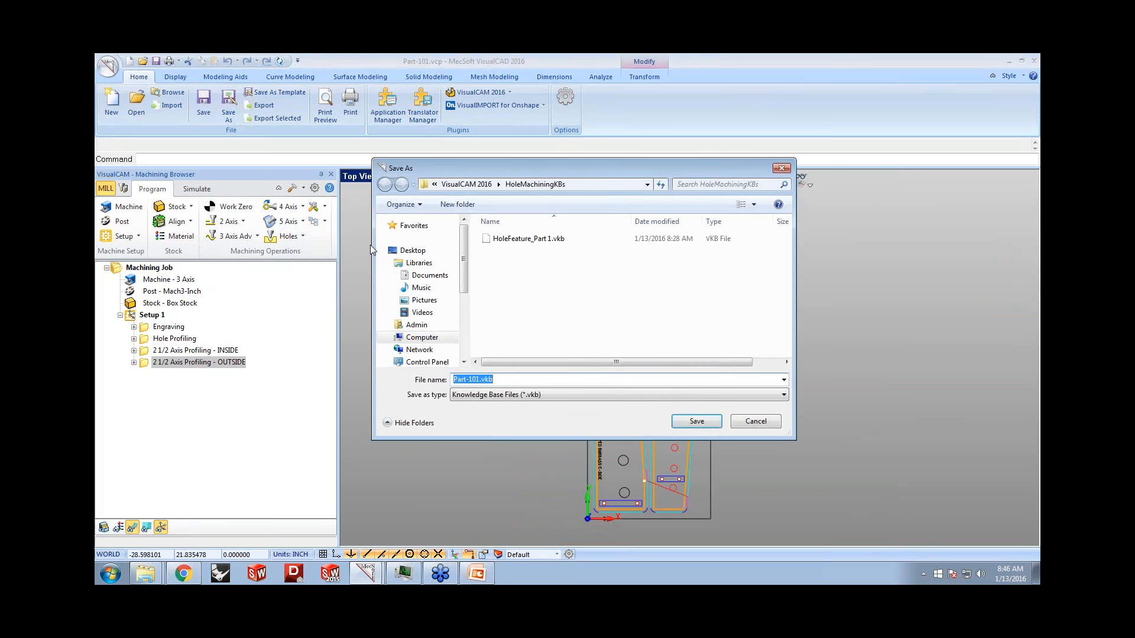
{"action": "left_click", "coordinate": [467, 184]}
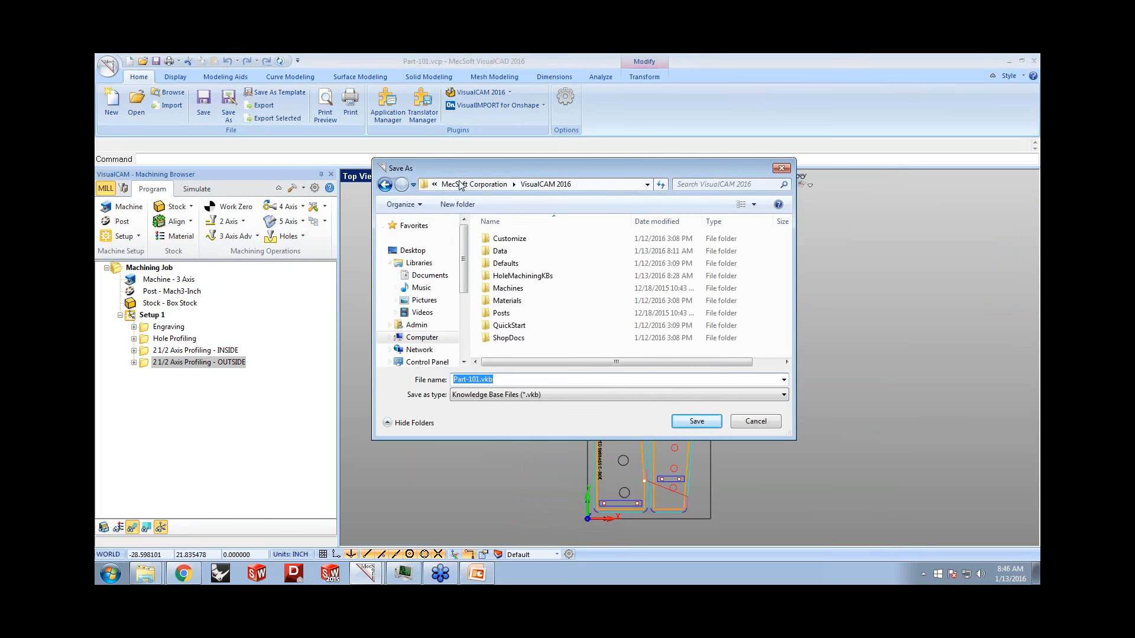
{"action": "left_click", "coordinate": [479, 379]}
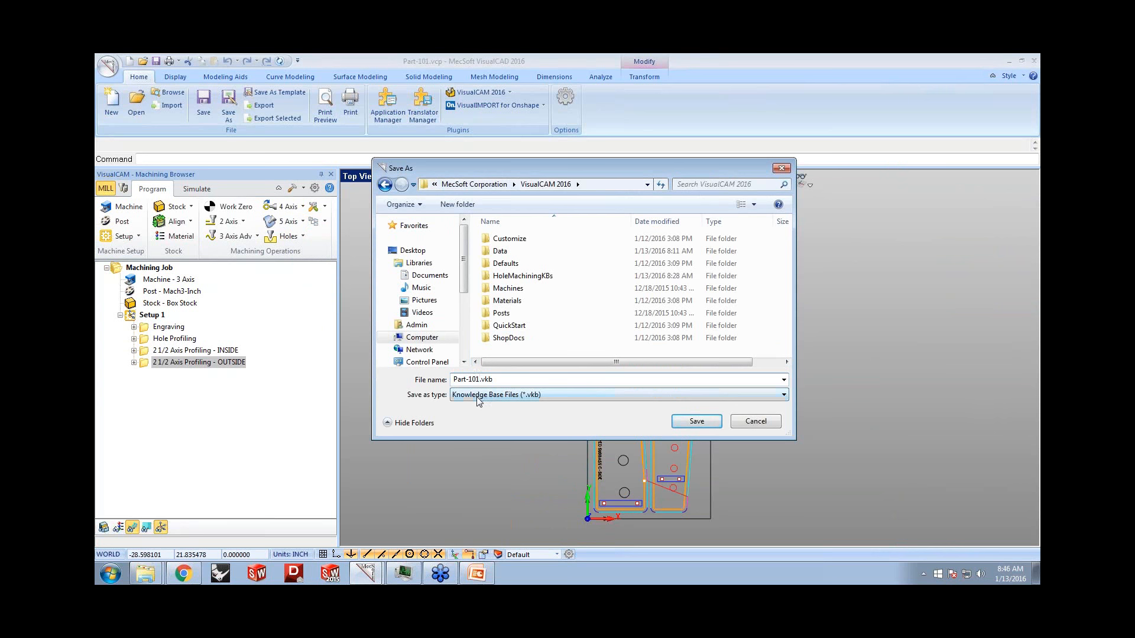
{"action": "type", "text": "wRules"}
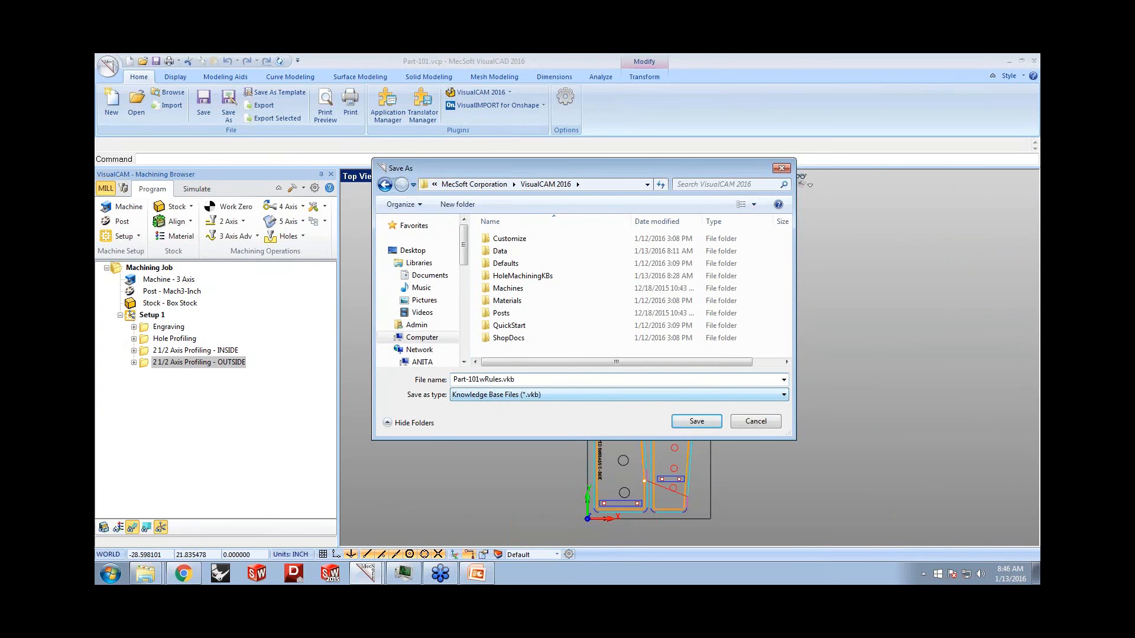
{"action": "left_click", "coordinate": [696, 421]}
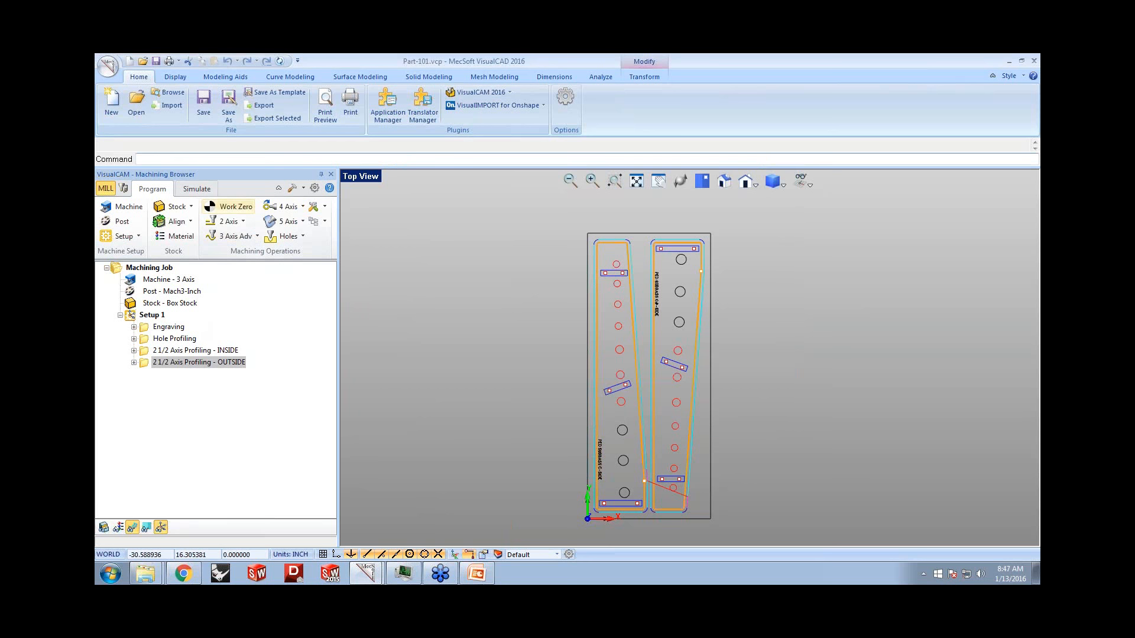
- Open the Part-102.vcp part file and look over its nested geometry
{"action": "left_click", "coordinate": [137, 111]}
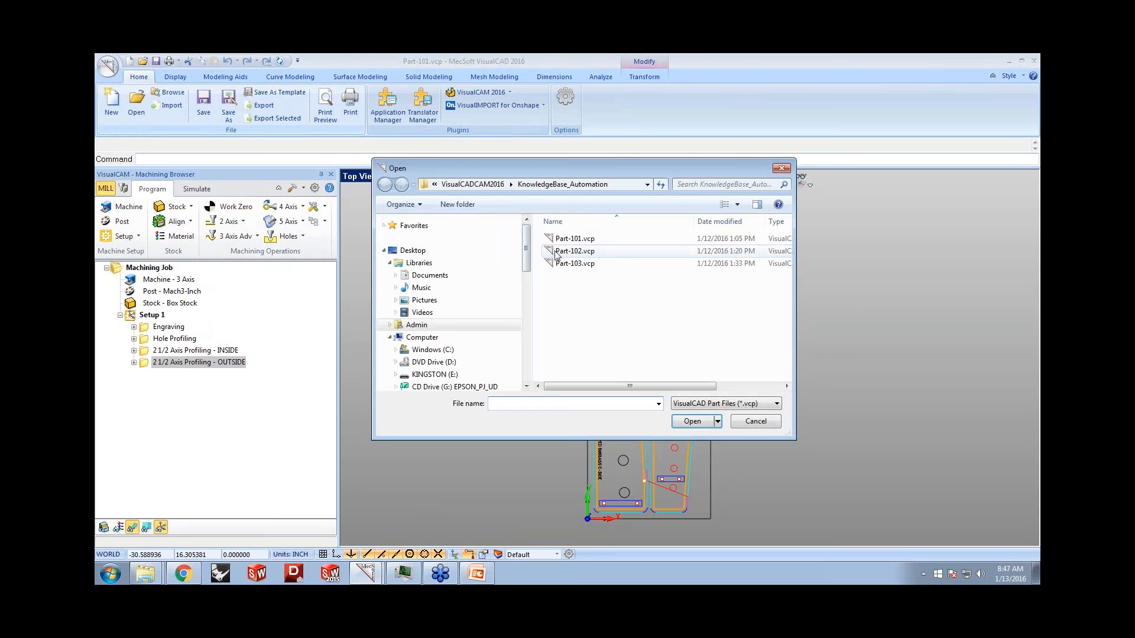
{"action": "left_click", "coordinate": [558, 251]}
{"action": "left_click", "coordinate": [699, 417]}
{"action": "left_click", "coordinate": [609, 339]}
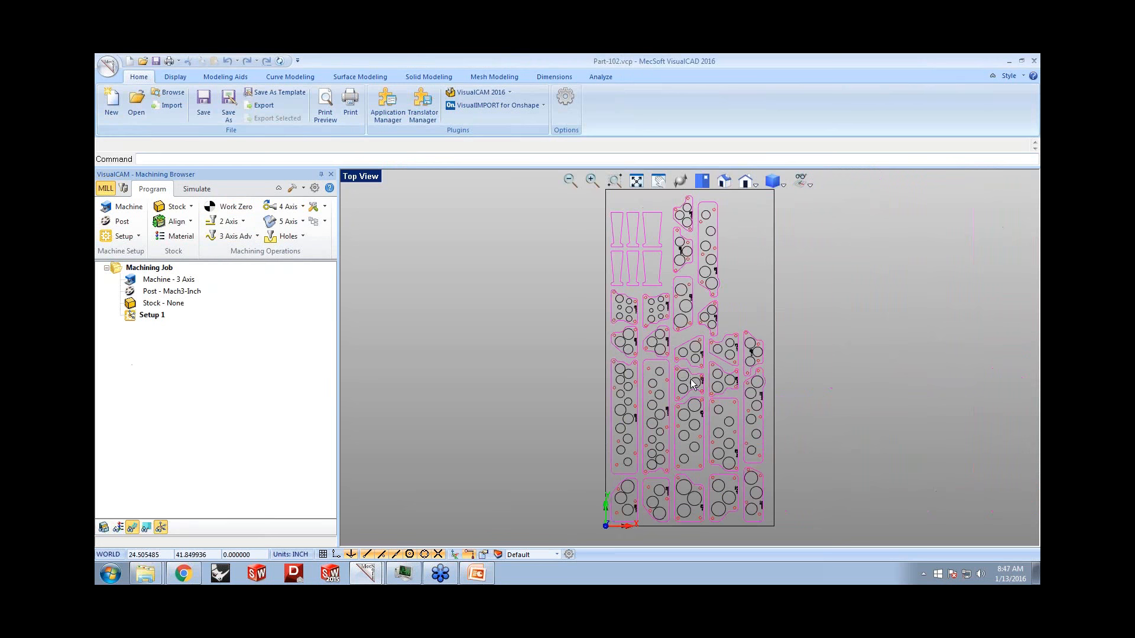
{"action": "scroll", "coordinate": [692, 383], "scroll_direction": "up", "scroll_amount": 2}
{"action": "scroll", "coordinate": [621, 349], "scroll_direction": "down", "scroll_amount": 3}
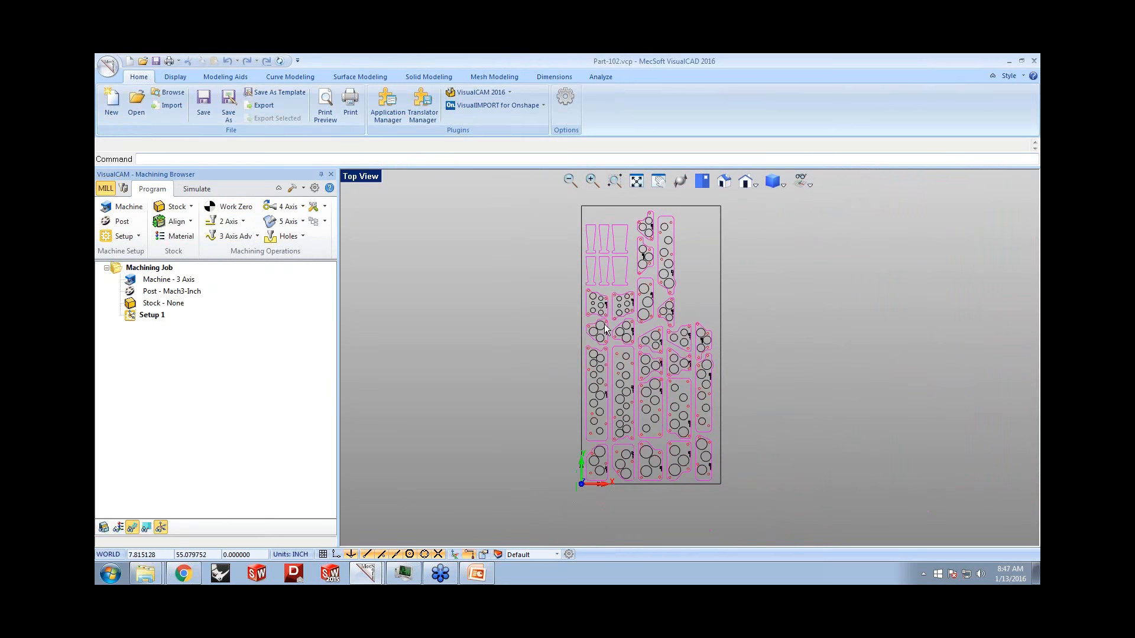
- Load the machining operations from the Part-101wRules.vkb knowledge base into the part's machining job
{"action": "left_click", "coordinate": [325, 222]}
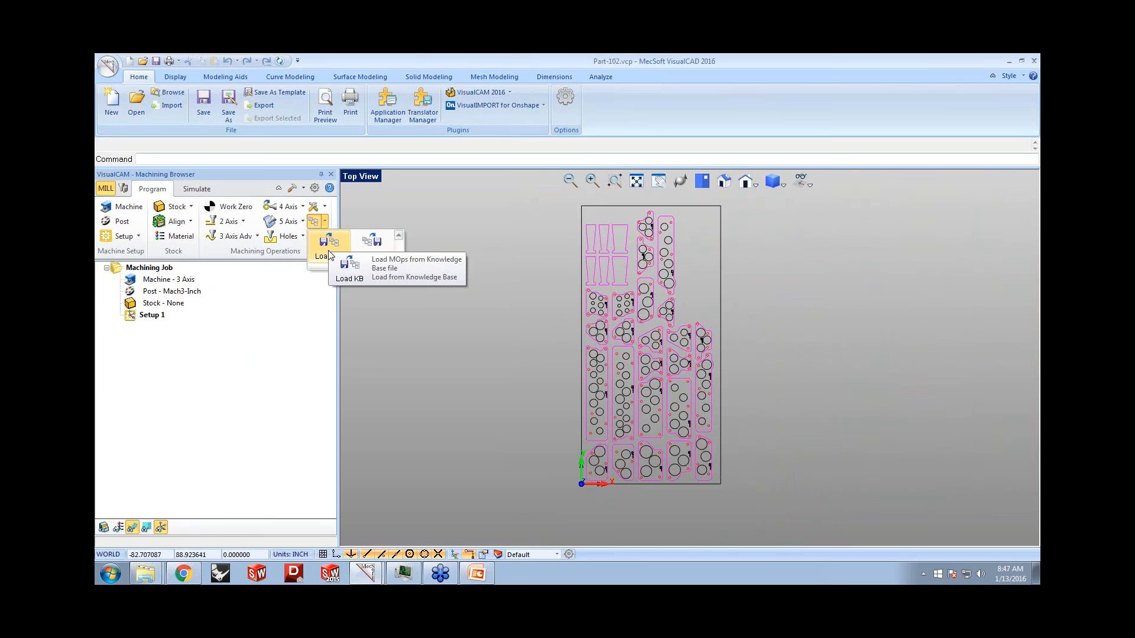
{"action": "left_click", "coordinate": [329, 246]}
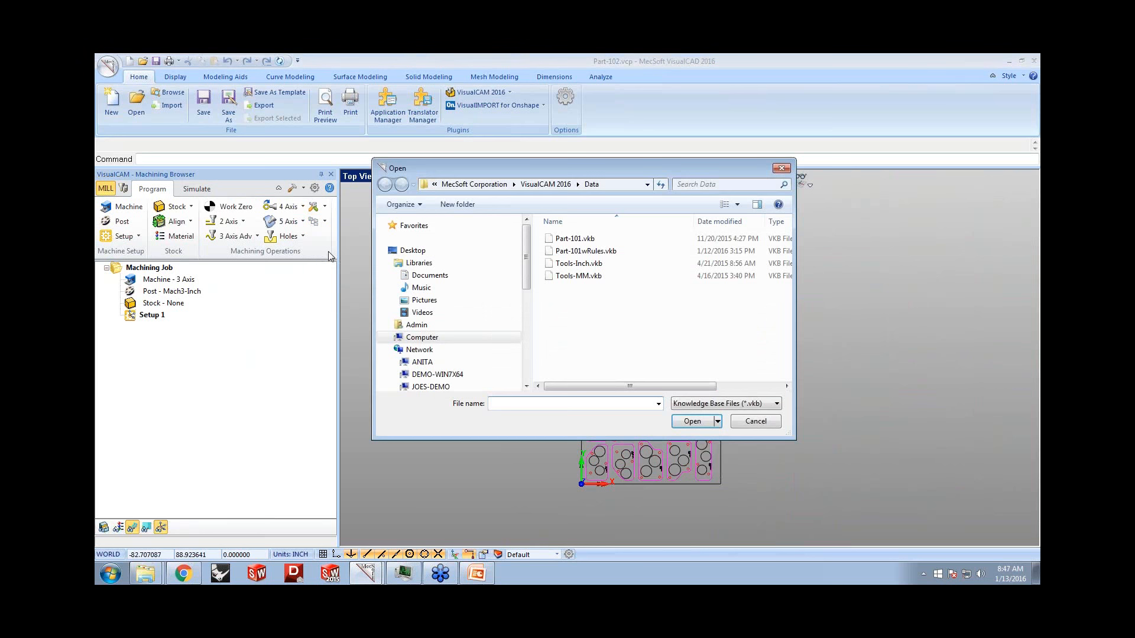
{"action": "left_click", "coordinate": [582, 252]}
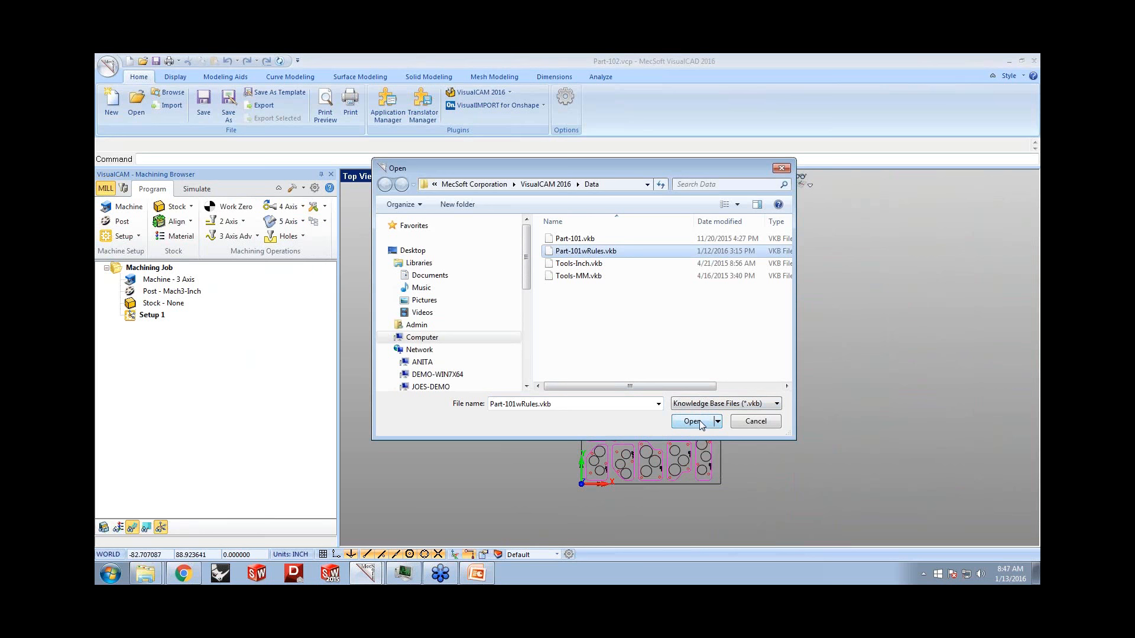
{"action": "left_click", "coordinate": [686, 423]}
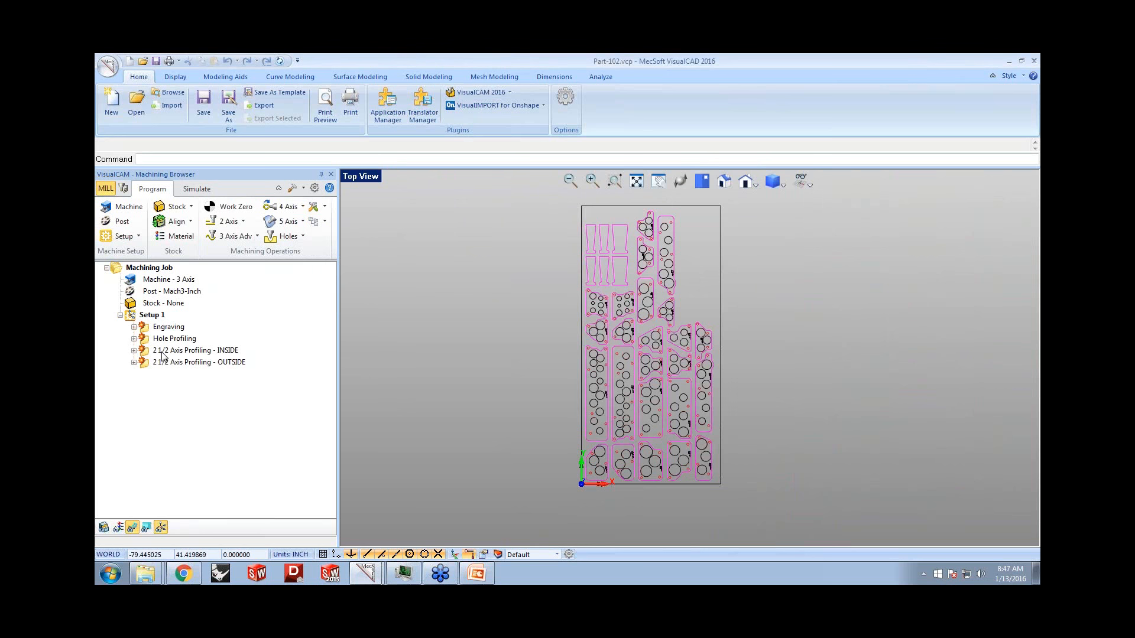
- Check which Part-102 geometry is selected for the engraving, hole, inside and outside profiling operations, ending on Setup 1
{"action": "left_click", "coordinate": [148, 331]}
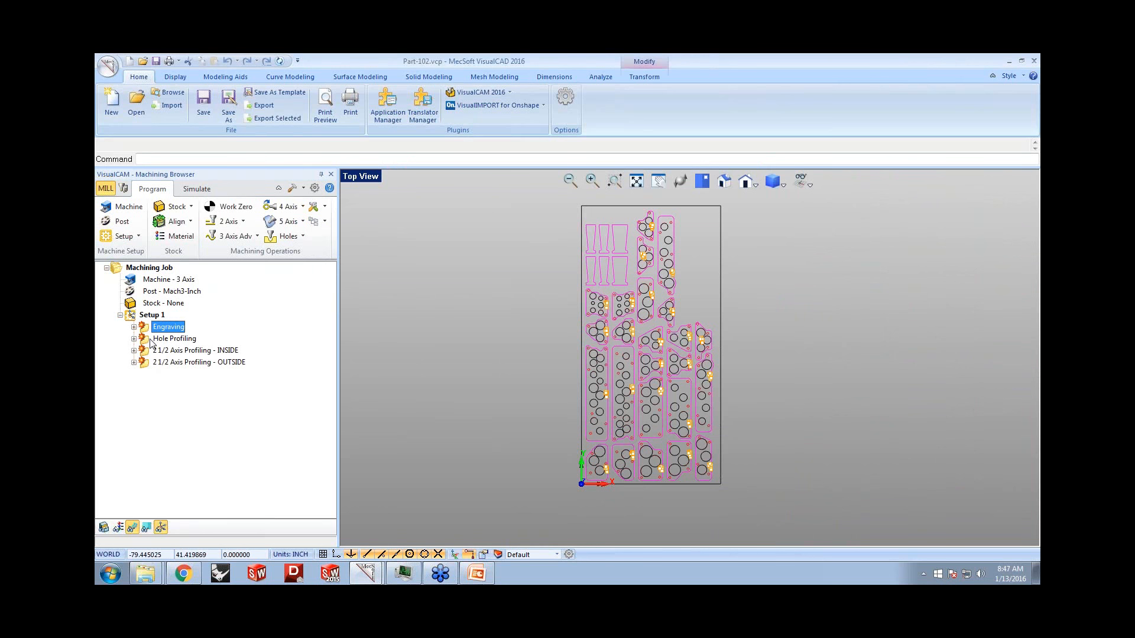
{"action": "left_click", "coordinate": [152, 341]}
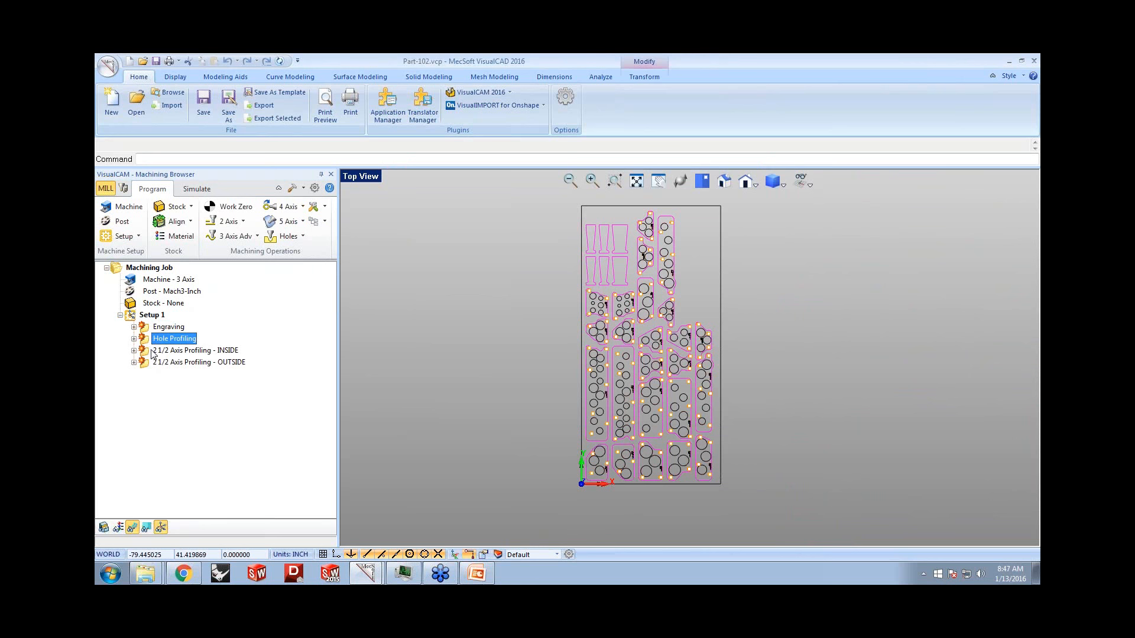
{"action": "left_click", "coordinate": [153, 352]}
{"action": "left_click", "coordinate": [154, 363]}
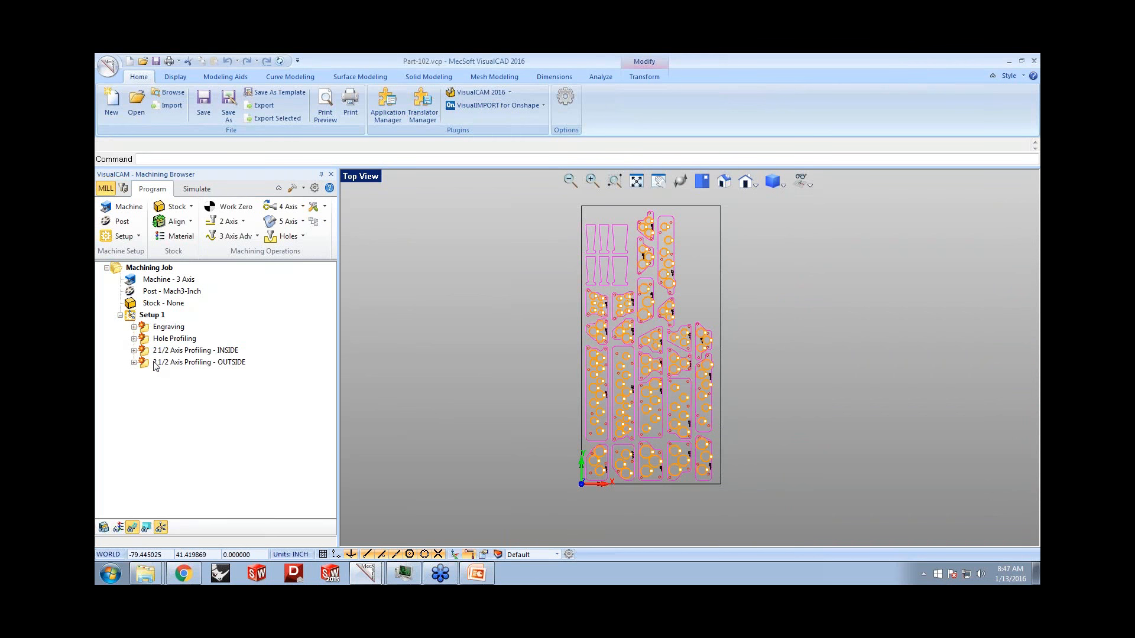
{"action": "left_click", "coordinate": [148, 317]}
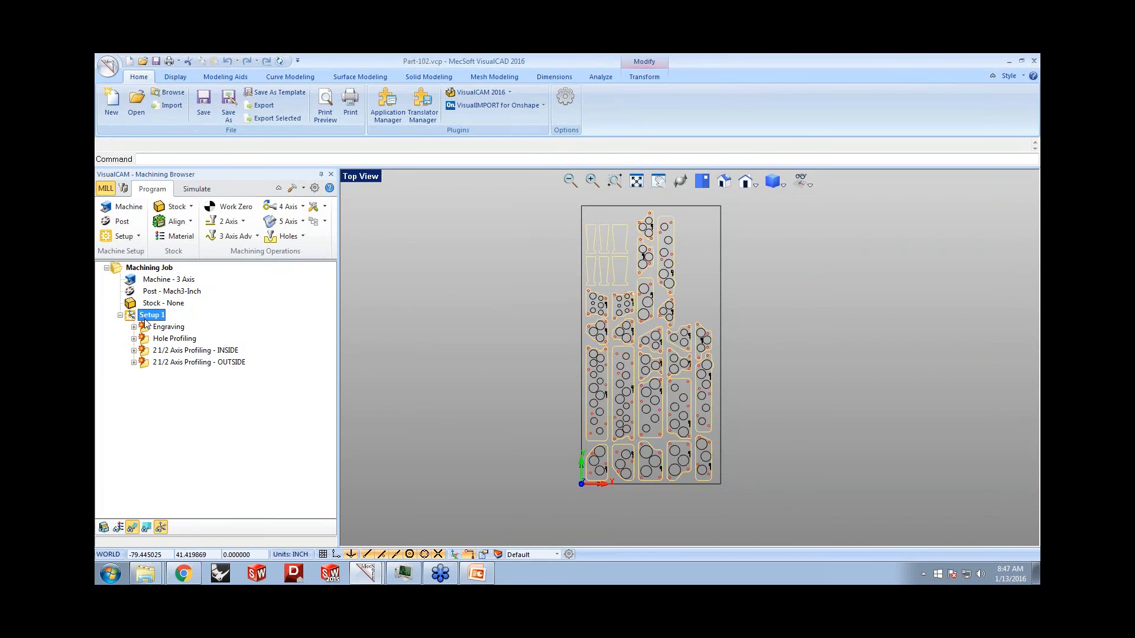
- Generate the toolpaths of all Setup 1 operations for Part-102
{"action": "right_click", "coordinate": [145, 319]}
{"action": "left_click", "coordinate": [168, 327]}
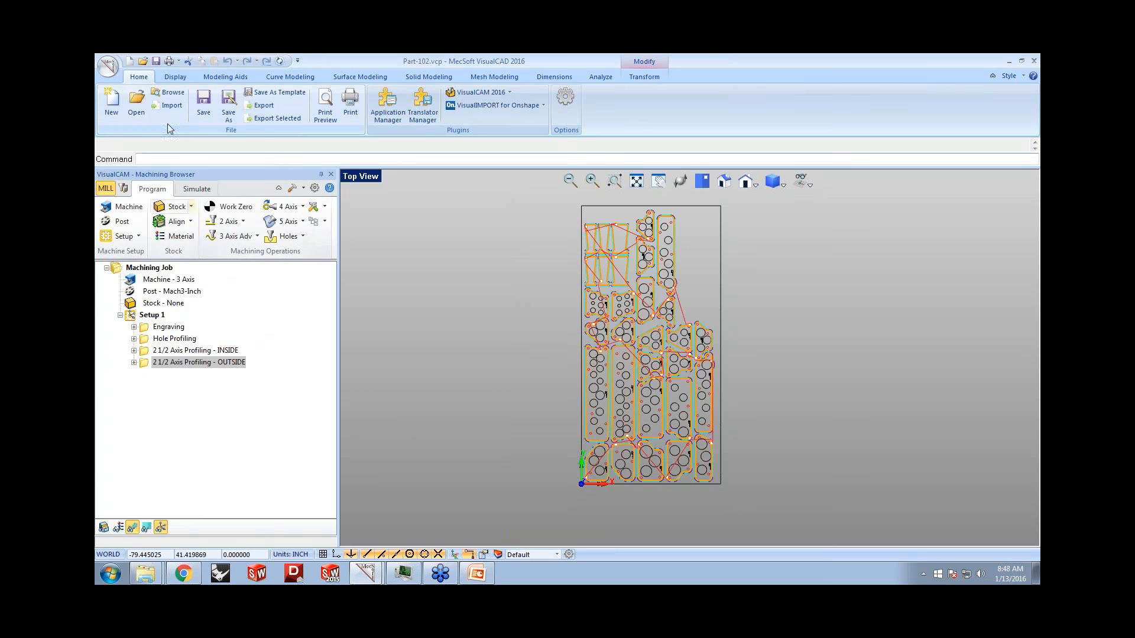
- Open the Part-103.vcp part file from the KnowledgeBase_Automation folder without saving the changes to Part-102
{"action": "left_click", "coordinate": [135, 103]}
{"action": "left_click", "coordinate": [550, 261]}
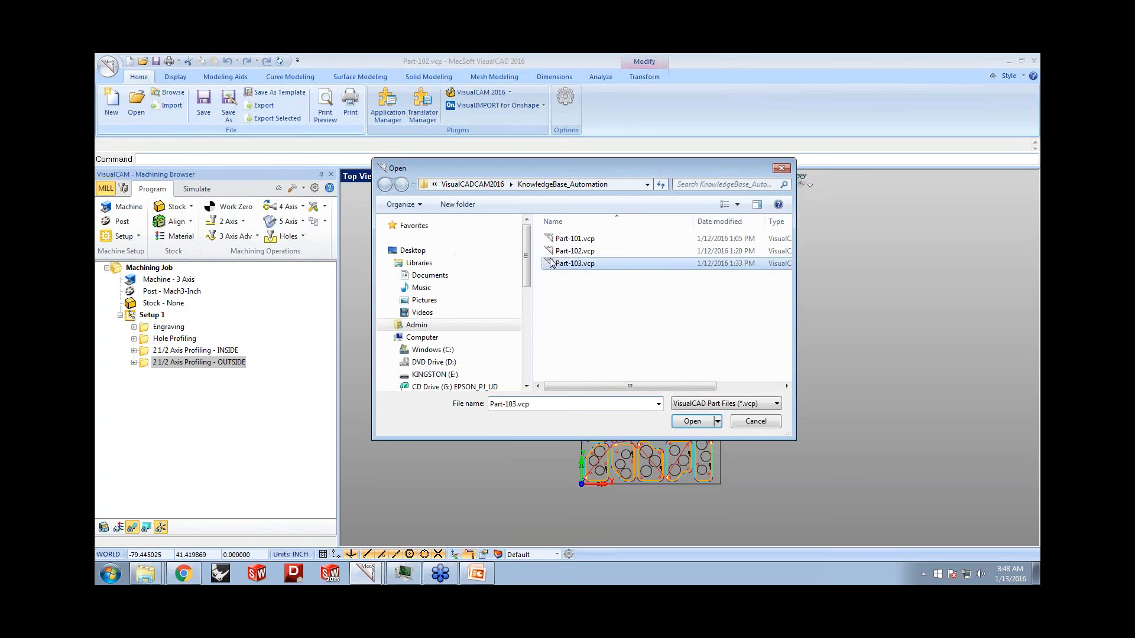
{"action": "left_click", "coordinate": [692, 421]}
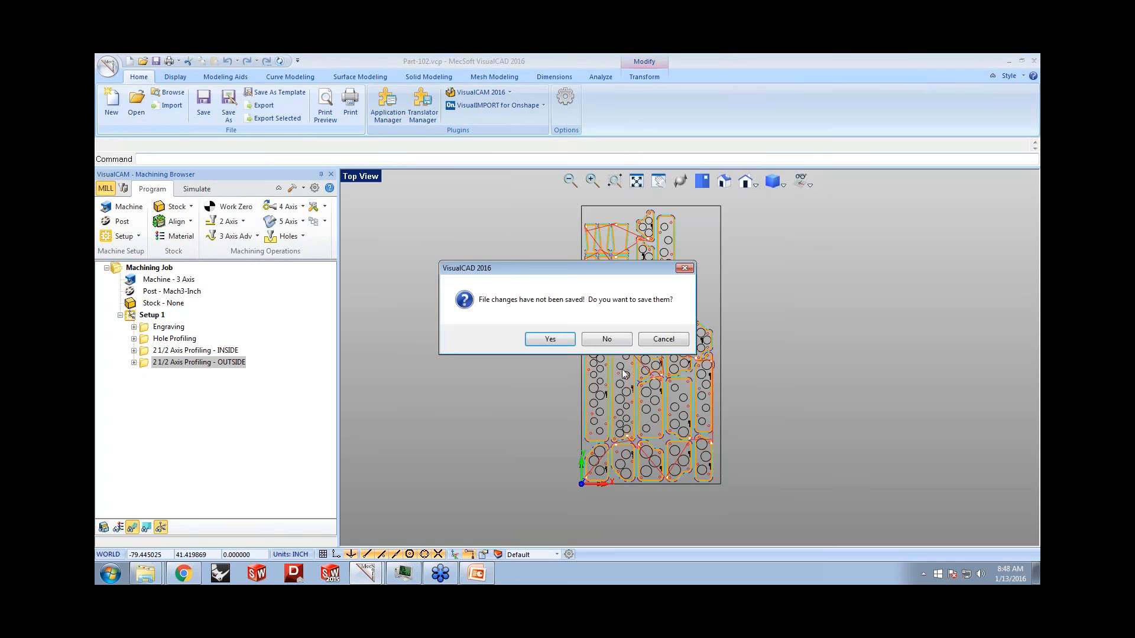
{"action": "left_click", "coordinate": [607, 339]}
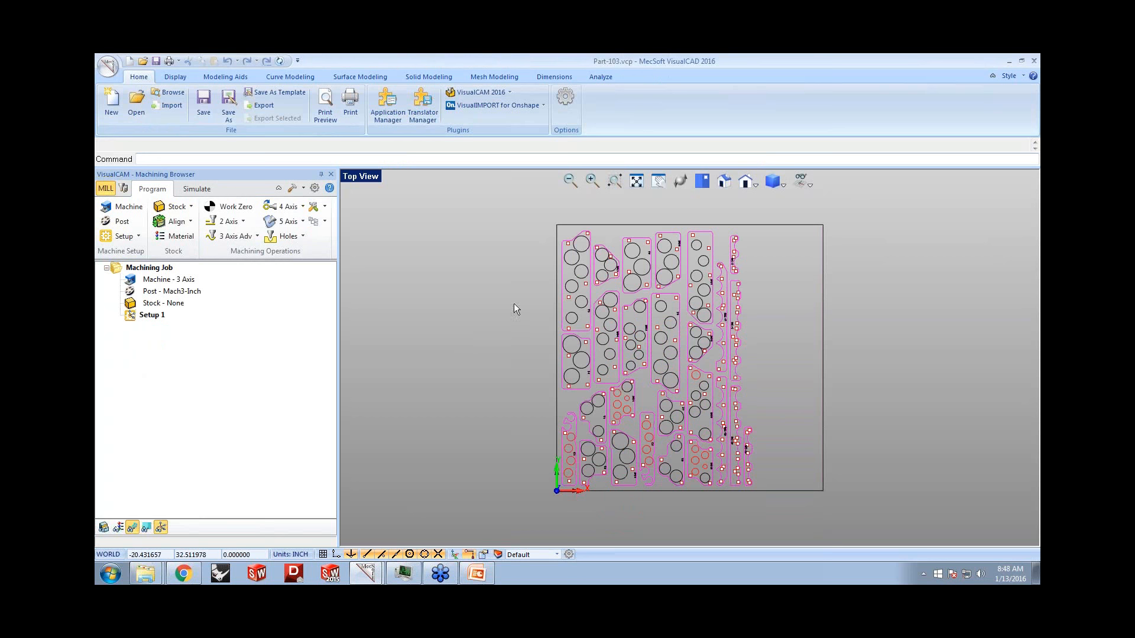
- Load the machining operations from the Part-101wRules.vkb knowledge base into the Part-103 machining job
{"action": "left_click", "coordinate": [325, 236]}
{"action": "left_click", "coordinate": [341, 254]}
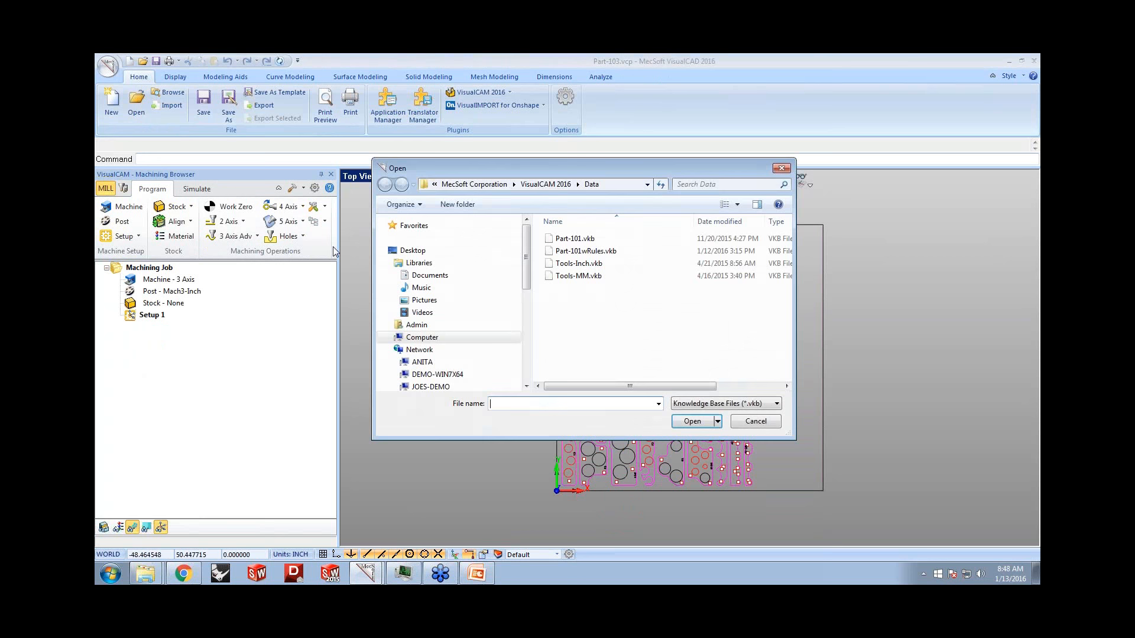
{"action": "left_click", "coordinate": [622, 259]}
{"action": "left_click", "coordinate": [694, 421]}
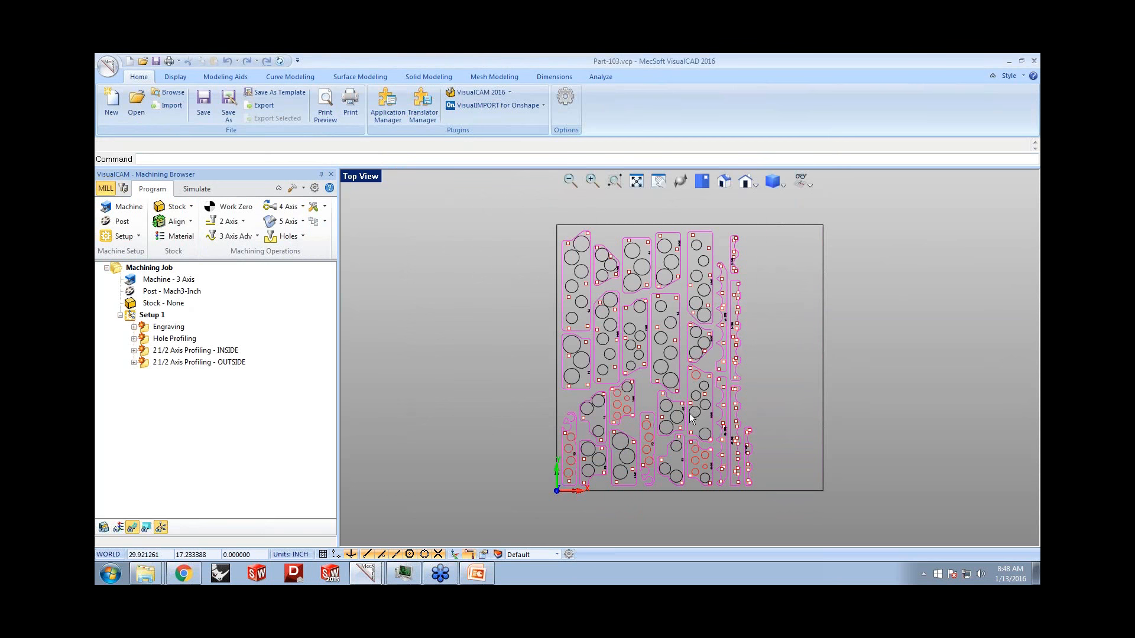
- Generate the toolpaths of all operations under Setup 1 for Part-103 and clear the selection
{"action": "left_click", "coordinate": [150, 316]}
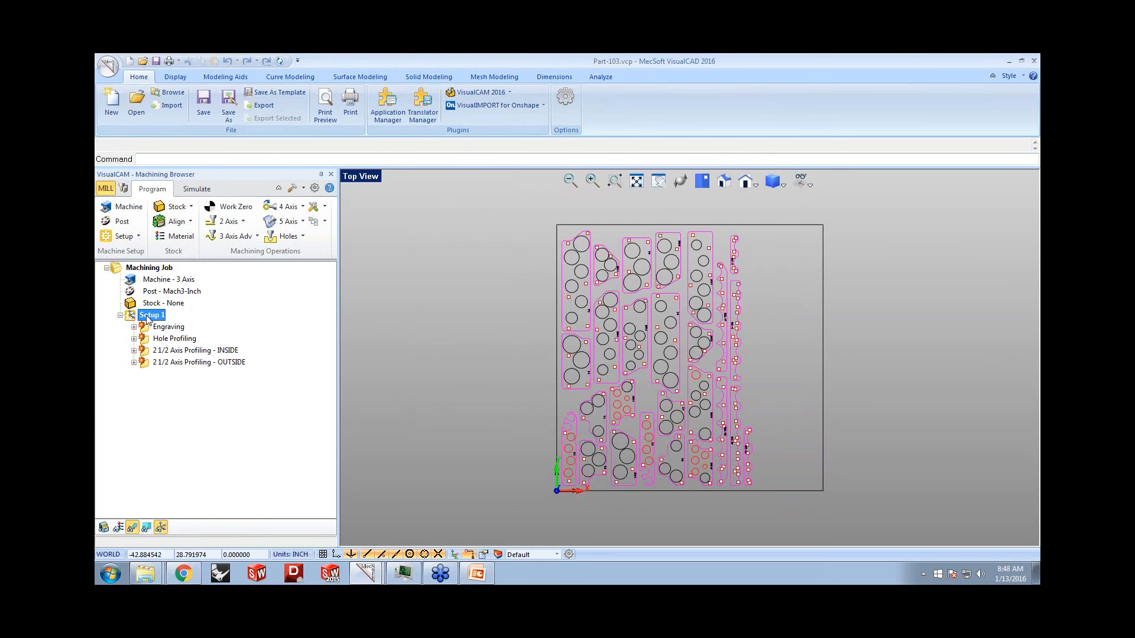
{"action": "right_click", "coordinate": [148, 319]}
{"action": "left_click", "coordinate": [160, 325]}
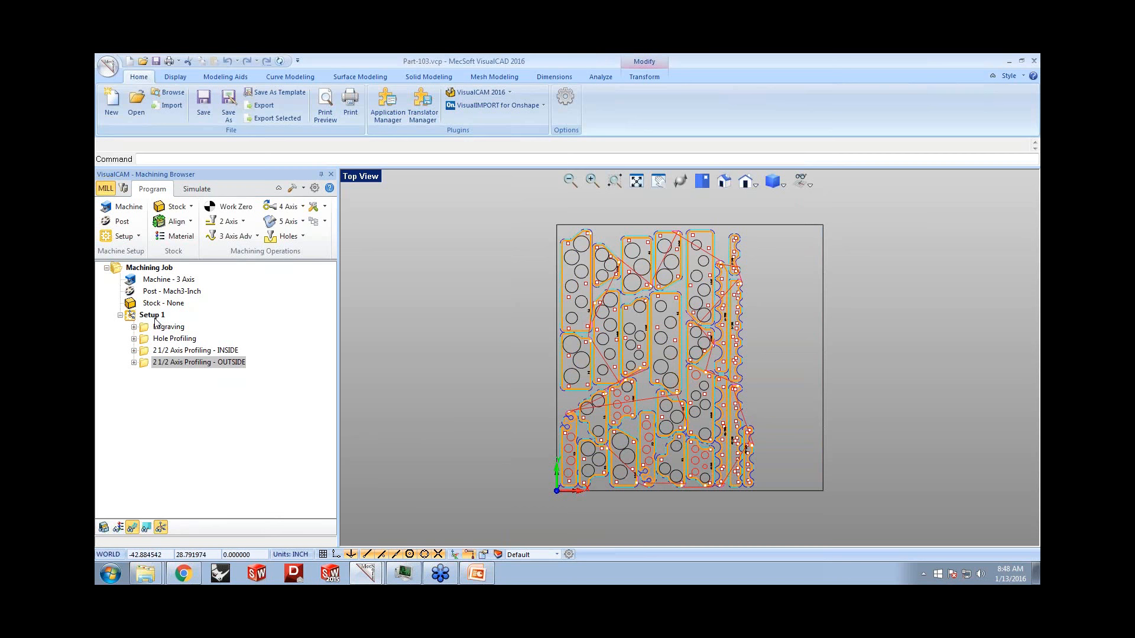
{"action": "left_click", "coordinate": [462, 408]}
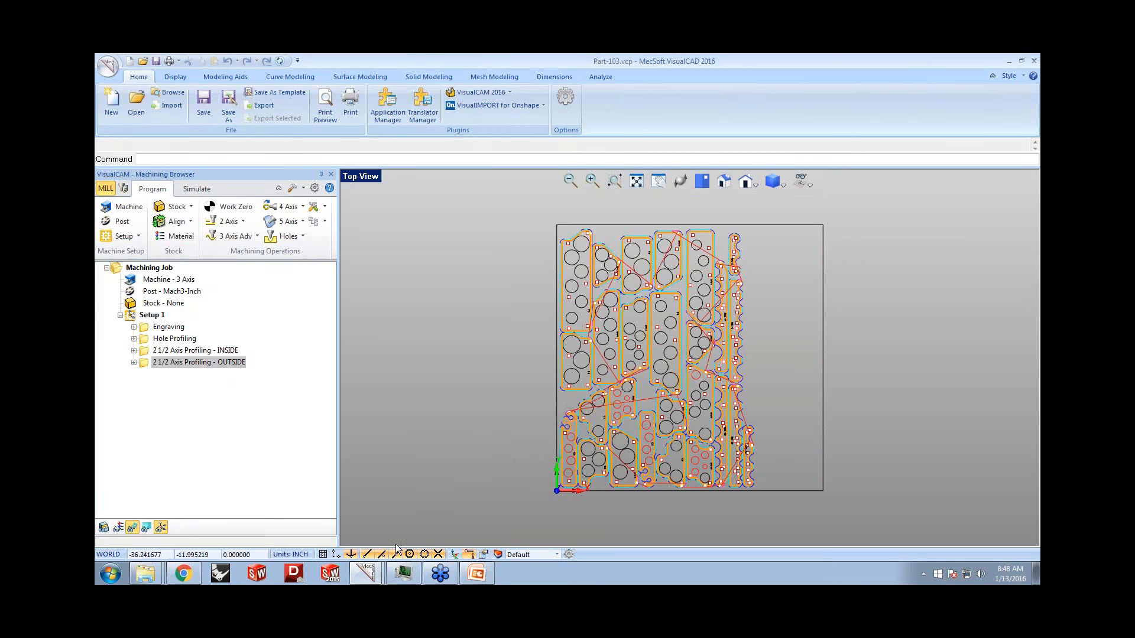
- Start another VisualCAD session with an empty document and load the VisualCAM 2016 milling module in it
{"action": "right_click", "coordinate": [365, 574]}
{"action": "left_click", "coordinate": [362, 524]}
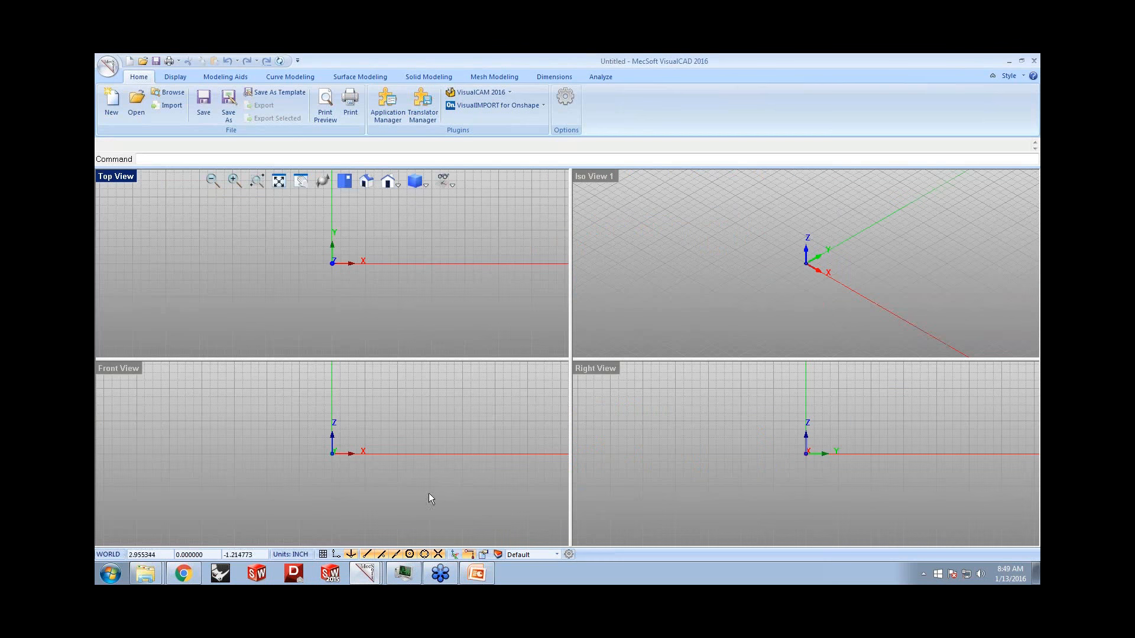
{"action": "left_click", "coordinate": [509, 92]}
{"action": "left_click", "coordinate": [488, 136]}
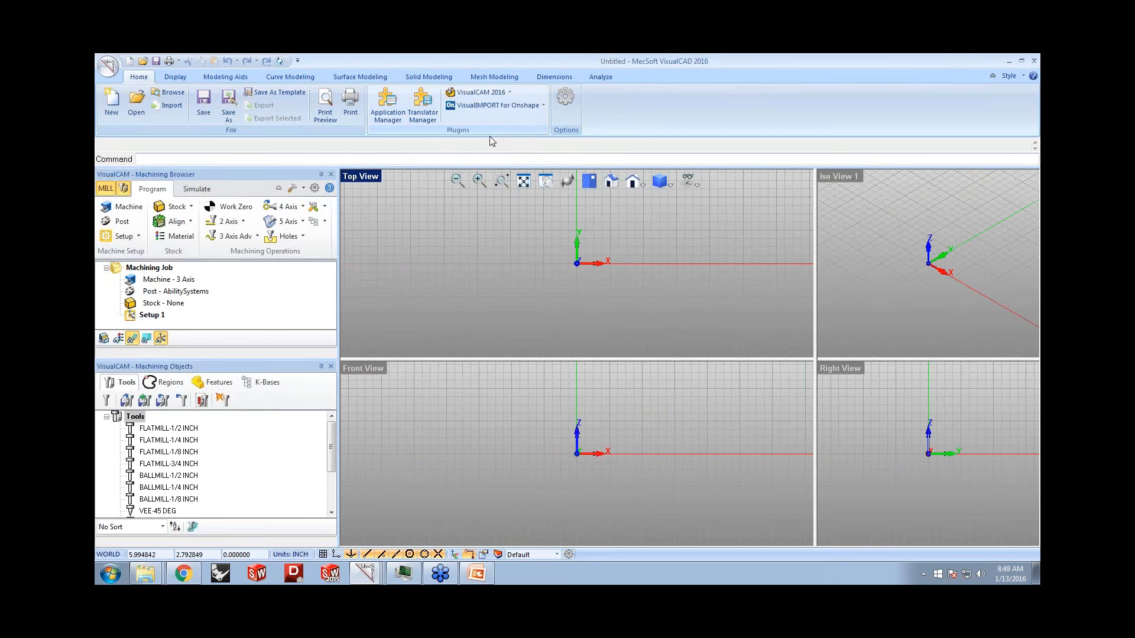
- Open the SketchUp file Base.skp from the Explode_Cabinet_Design folder, listing all file types, and look over the cabinet and its drawer front
{"action": "left_click", "coordinate": [136, 103]}
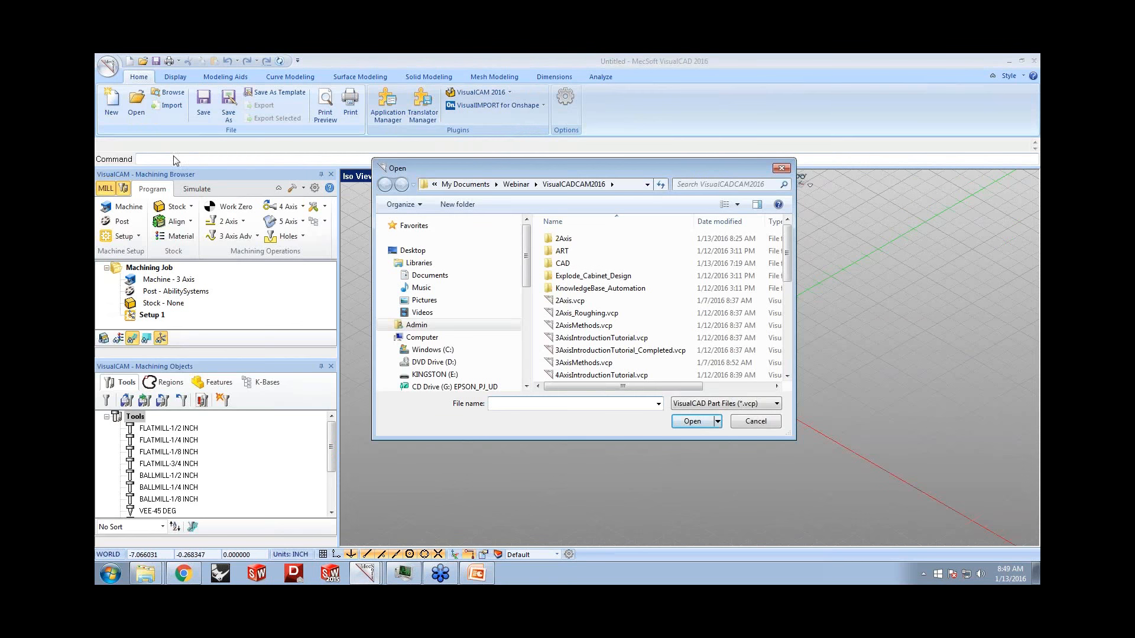
{"action": "double_click", "coordinate": [556, 278]}
{"action": "left_click", "coordinate": [707, 409]}
{"action": "left_click", "coordinate": [702, 392]}
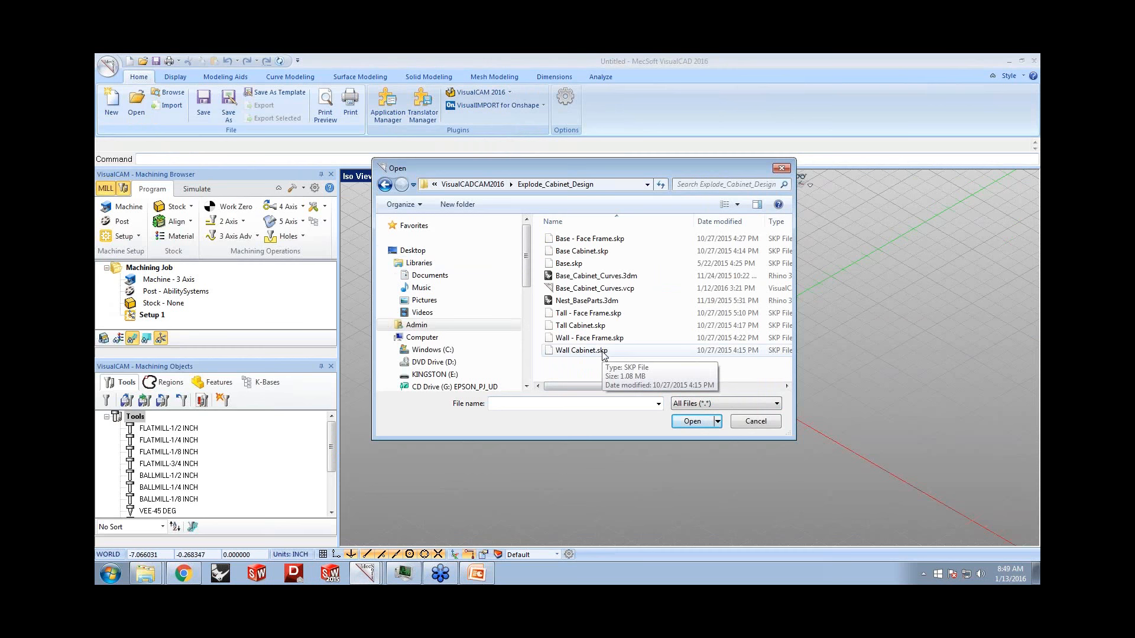
{"action": "left_click", "coordinate": [588, 265]}
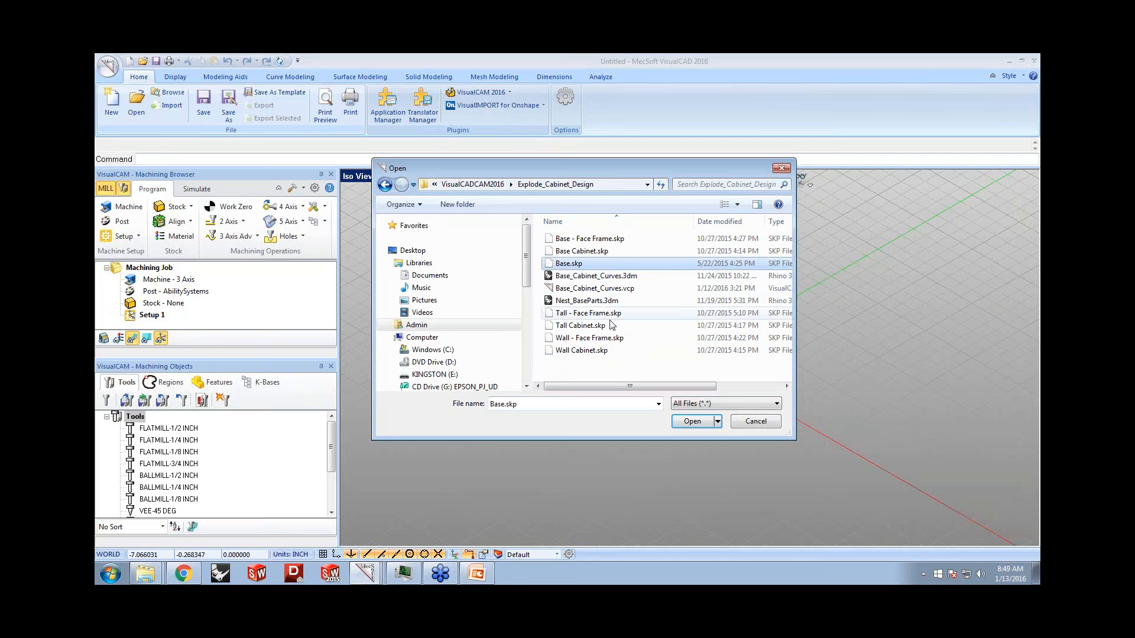
{"action": "left_click", "coordinate": [698, 422]}
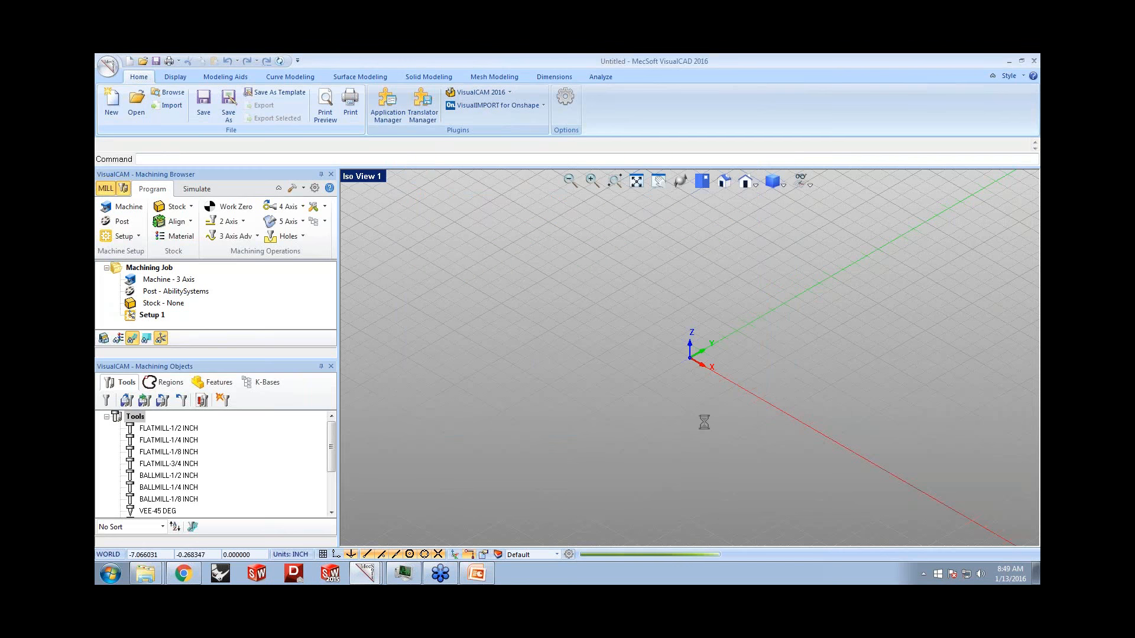
{"action": "left_click", "coordinate": [683, 341]}
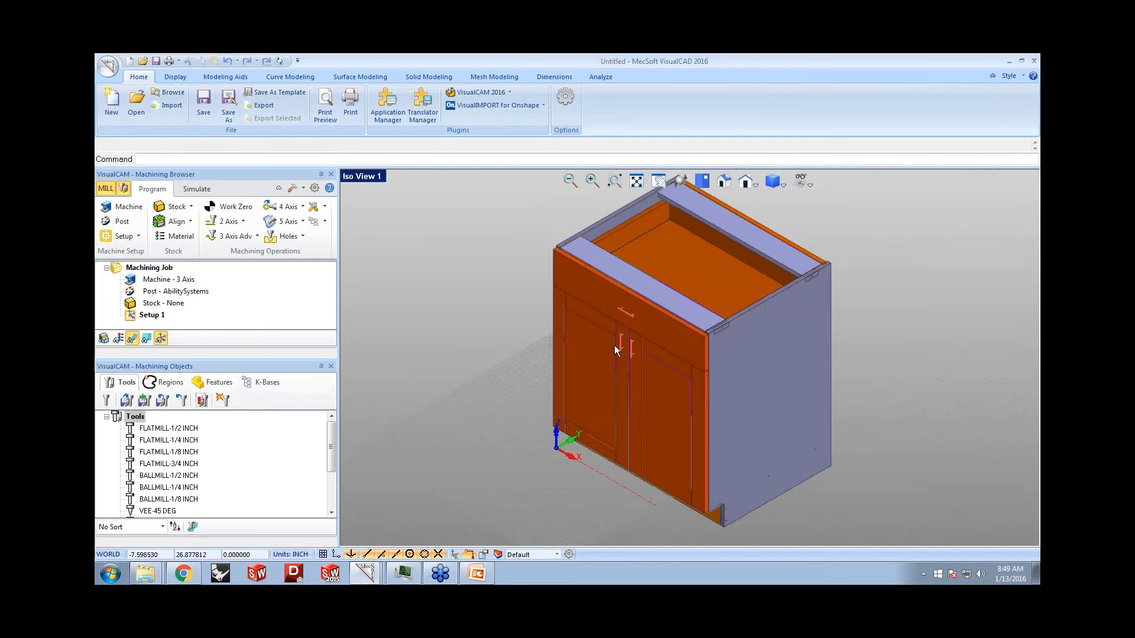
{"action": "mouse_move", "coordinate": [716, 382]}
{"action": "middle_mouse_down"}
{"action": "mouse_move", "coordinate": [692, 357]}
{"action": "mouse_move", "coordinate": [660, 357]}
{"action": "mouse_move", "coordinate": [717, 370]}
{"action": "mouse_move", "coordinate": [704, 372]}
{"action": "middle_mouse_up"}
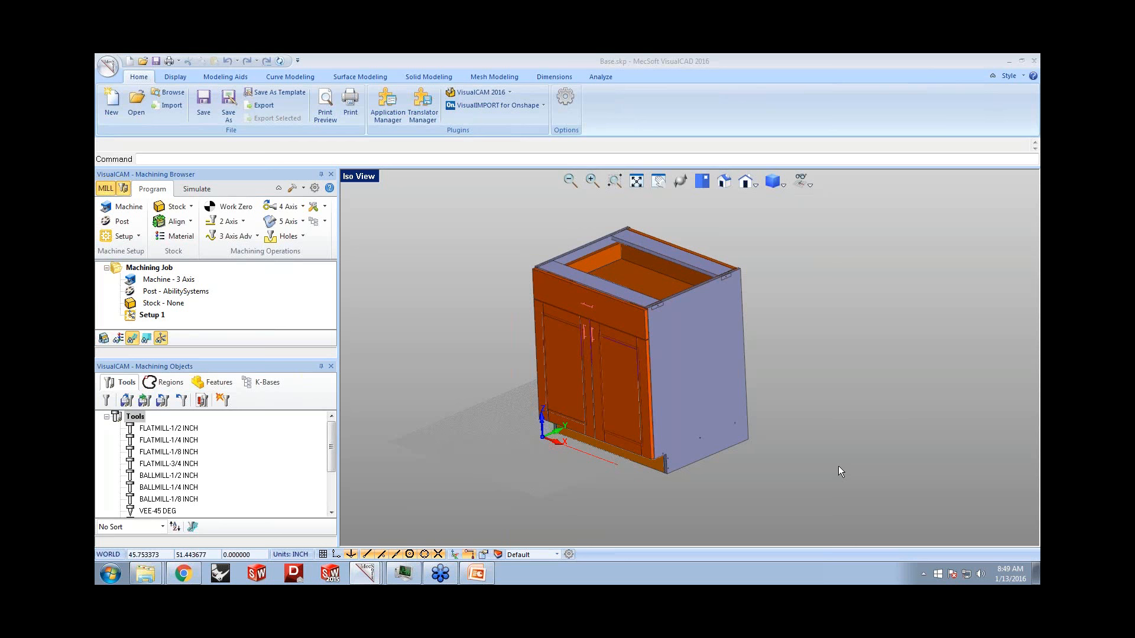
{"action": "mouse_move", "coordinate": [694, 271]}
{"action": "middle_mouse_down"}
{"action": "mouse_move", "coordinate": [684, 273]}
{"action": "mouse_move", "coordinate": [695, 265]}
{"action": "middle_mouse_up"}
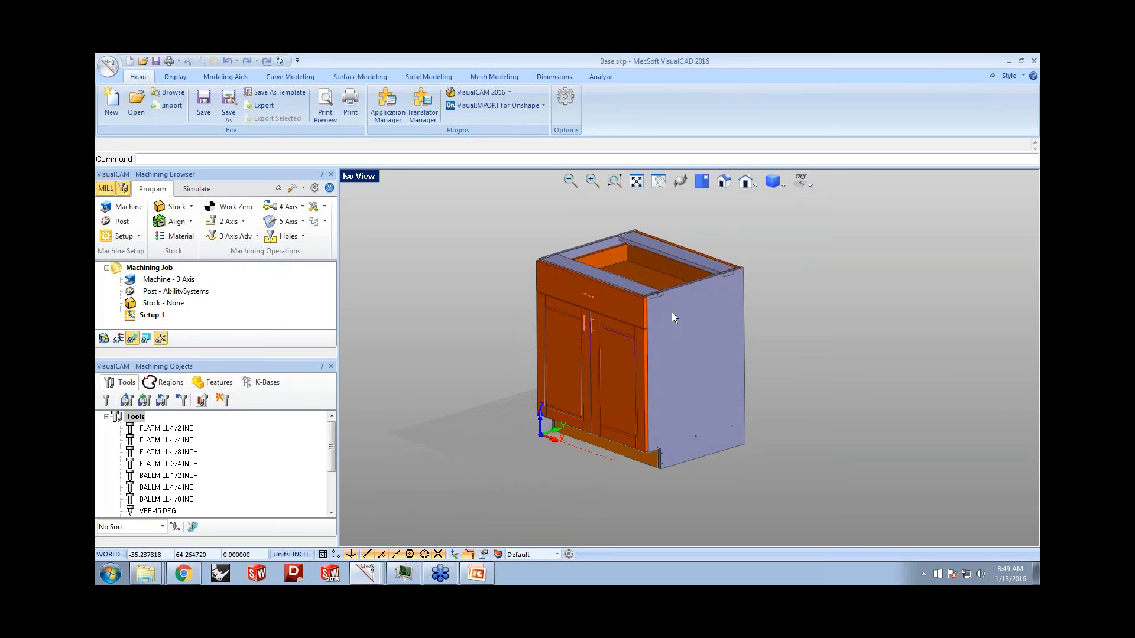
{"action": "scroll", "coordinate": [687, 301], "scroll_direction": "up", "scroll_amount": 1}
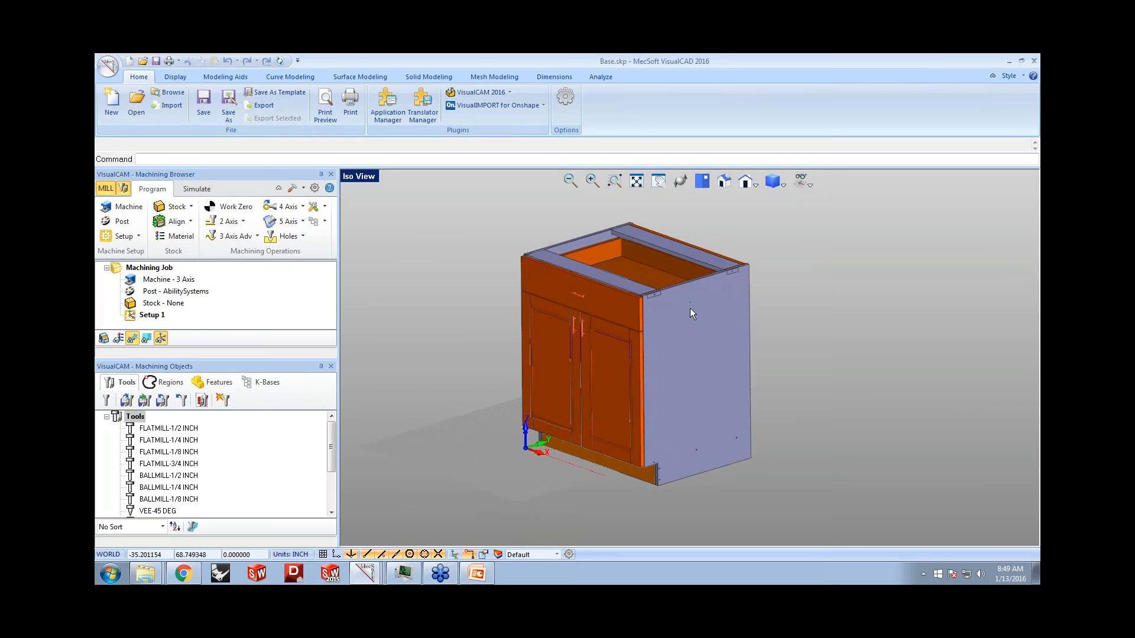
{"action": "left_click", "coordinate": [690, 309]}
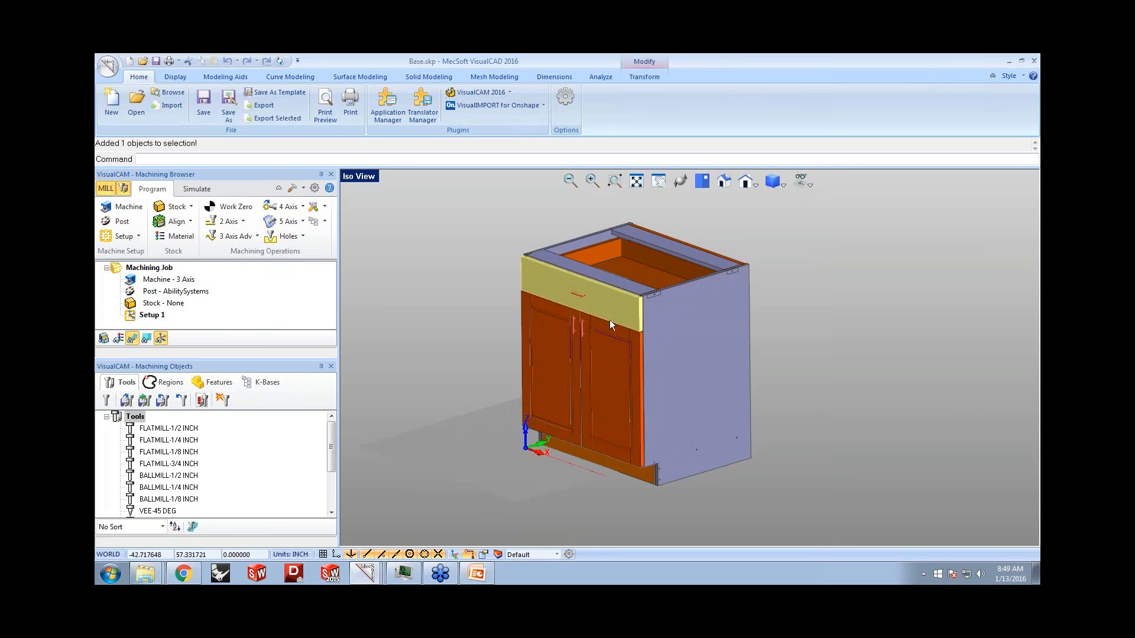
{"action": "left_click", "coordinate": [827, 366]}
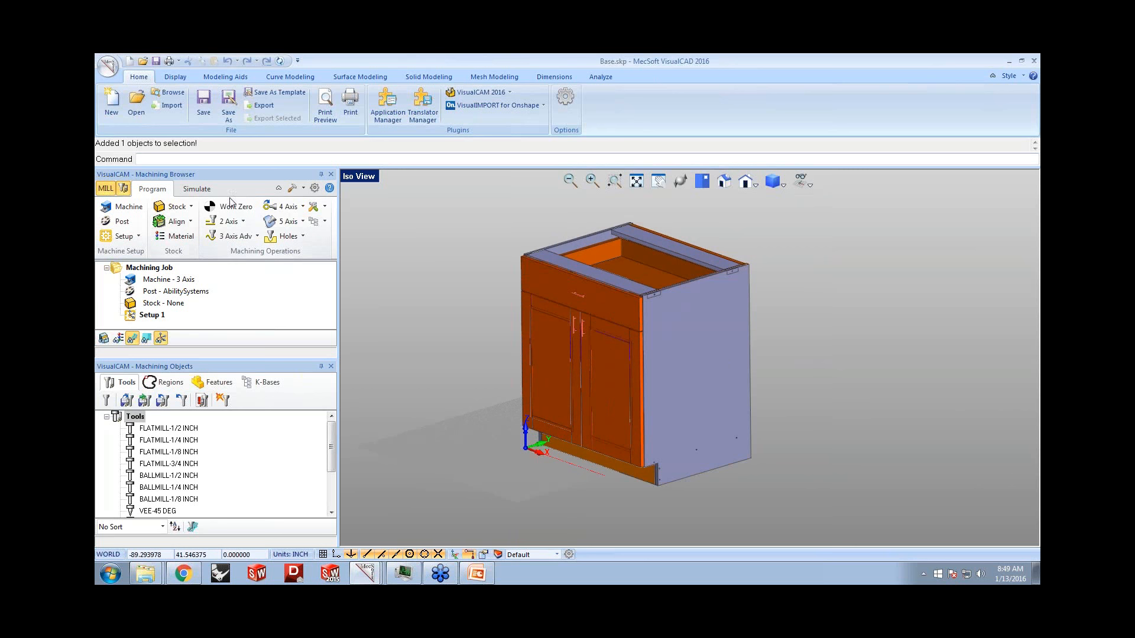
- Explode all visible cabinet geometry into a single row along X with 0.3 spacing, creating 3D geometry and 2D curves in a new layer
{"action": "left_click", "coordinate": [305, 190]}
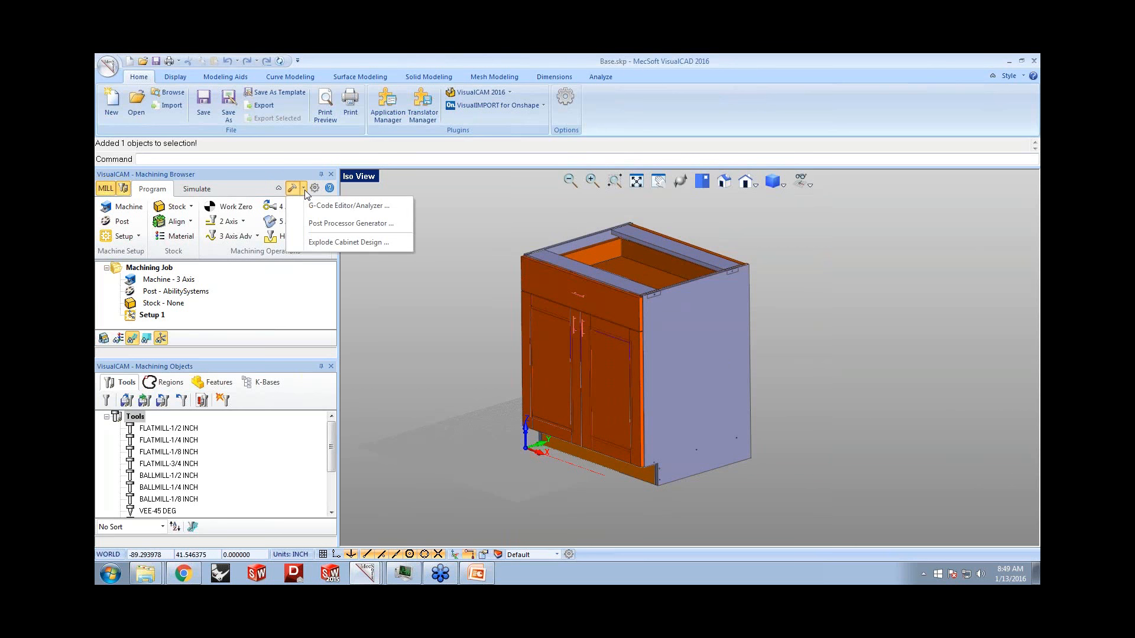
{"action": "left_click", "coordinate": [305, 242]}
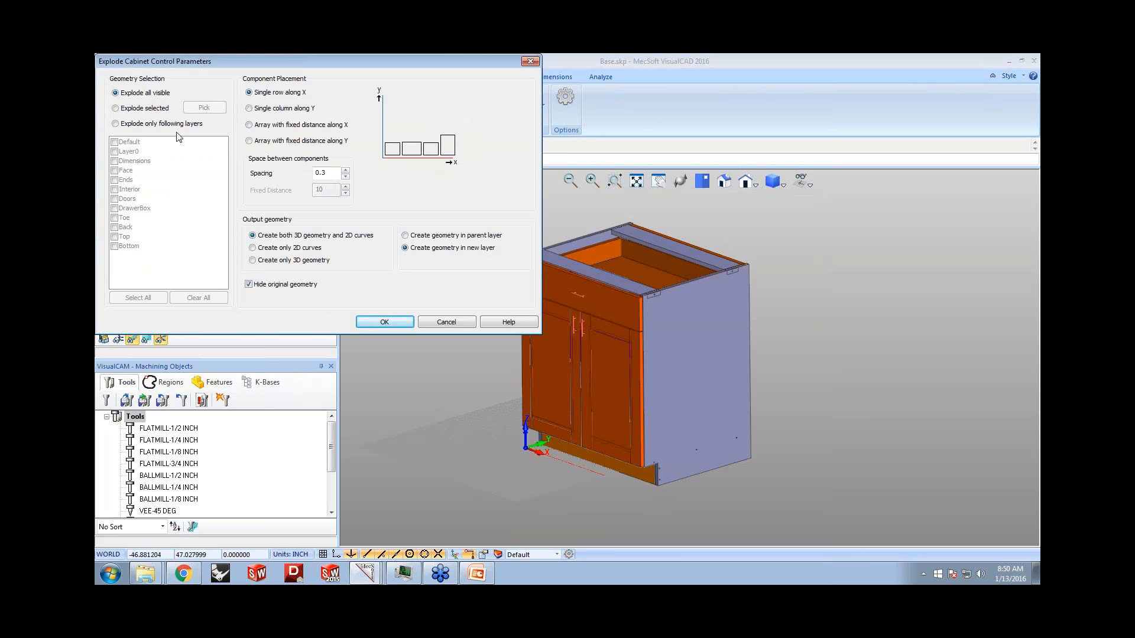
{"action": "left_click", "coordinate": [146, 109]}
{"action": "left_click", "coordinate": [126, 127]}
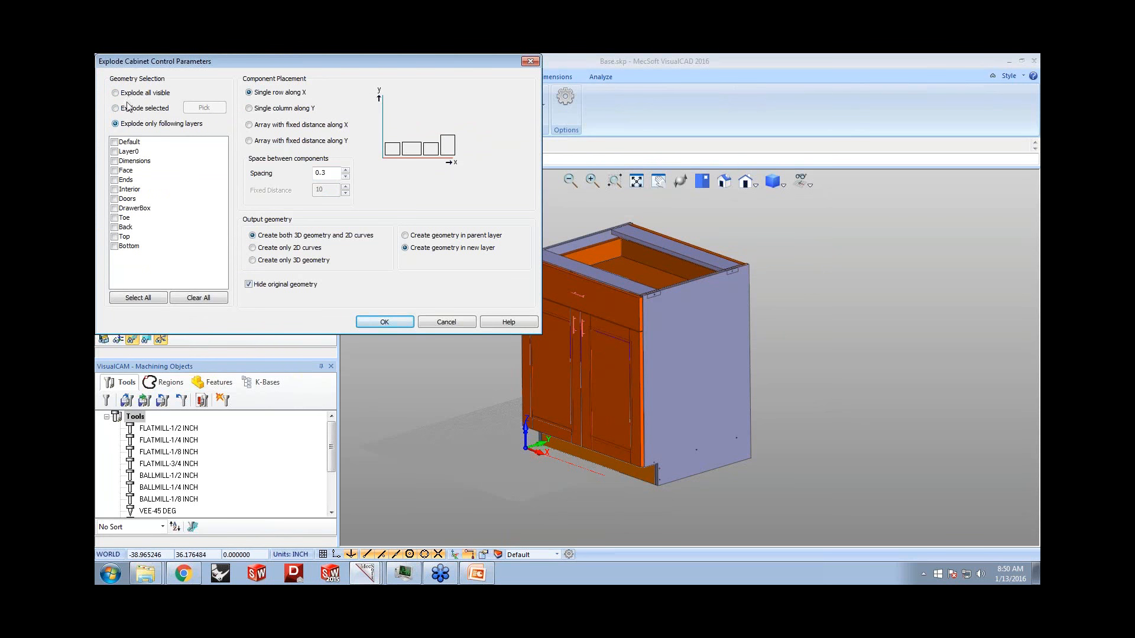
{"action": "left_click", "coordinate": [127, 96]}
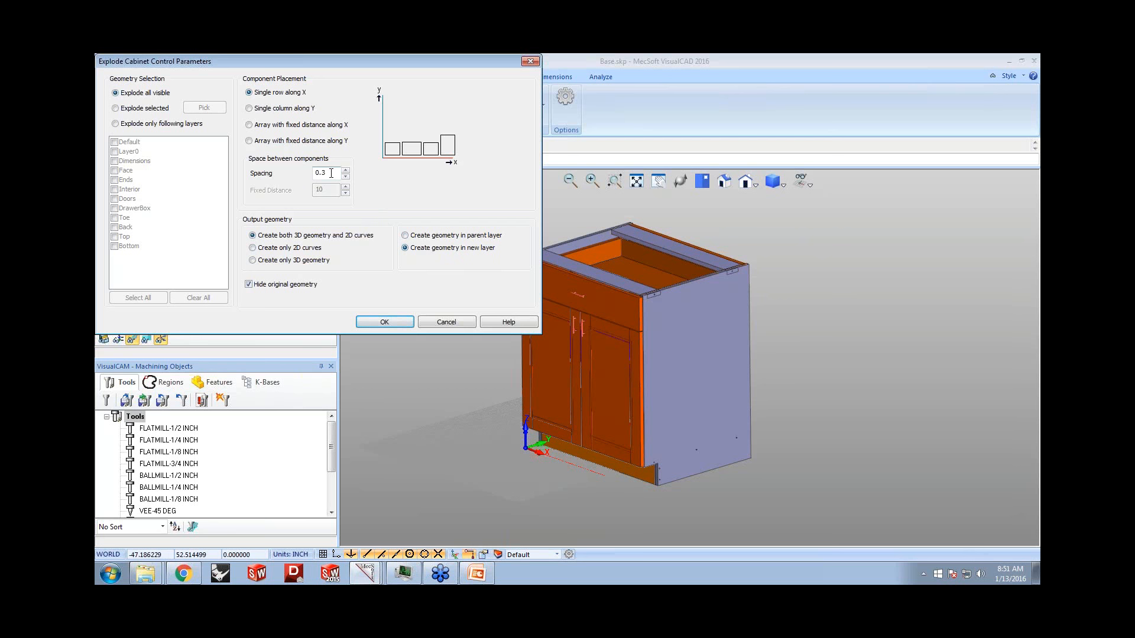
{"action": "left_click", "coordinate": [393, 322]}
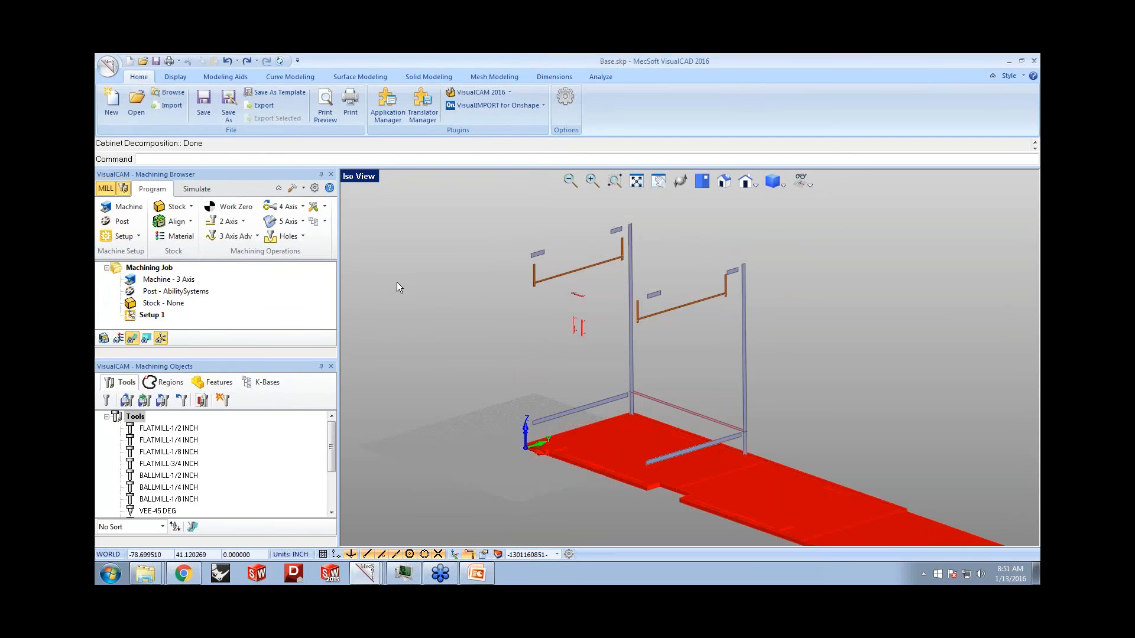
- Examine the flattened cabinet components along the whole row and the pieces still standing at the cabinet's original position
{"action": "scroll", "coordinate": [636, 431], "scroll_direction": "up", "scroll_amount": 4}
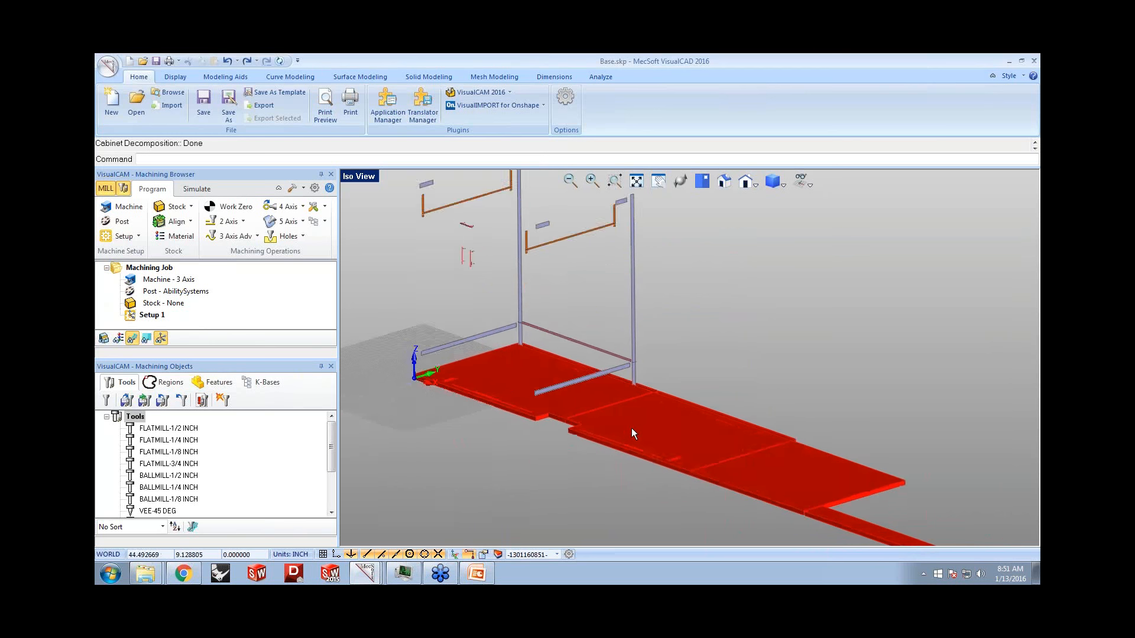
{"action": "scroll", "coordinate": [534, 362], "scroll_direction": "down", "scroll_amount": 8}
{"action": "middle_click_drag", "start_coordinate": [575, 392], "coordinate": [566, 399]}
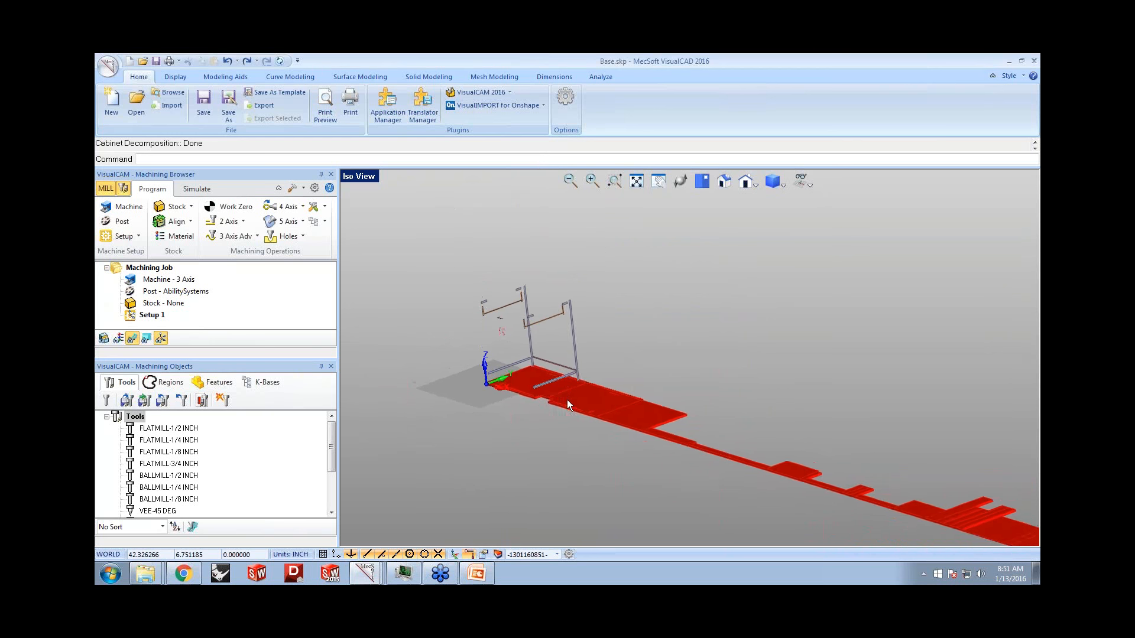
{"action": "scroll", "coordinate": [566, 399], "scroll_direction": "up", "scroll_amount": 4}
{"action": "scroll", "coordinate": [531, 357], "scroll_direction": "down", "scroll_amount": 2}
{"action": "scroll", "coordinate": [530, 356], "scroll_direction": "down", "scroll_amount": 3}
{"action": "scroll", "coordinate": [894, 474], "scroll_direction": "up", "scroll_amount": 6}
{"action": "scroll", "coordinate": [902, 467], "scroll_direction": "down", "scroll_amount": 4}
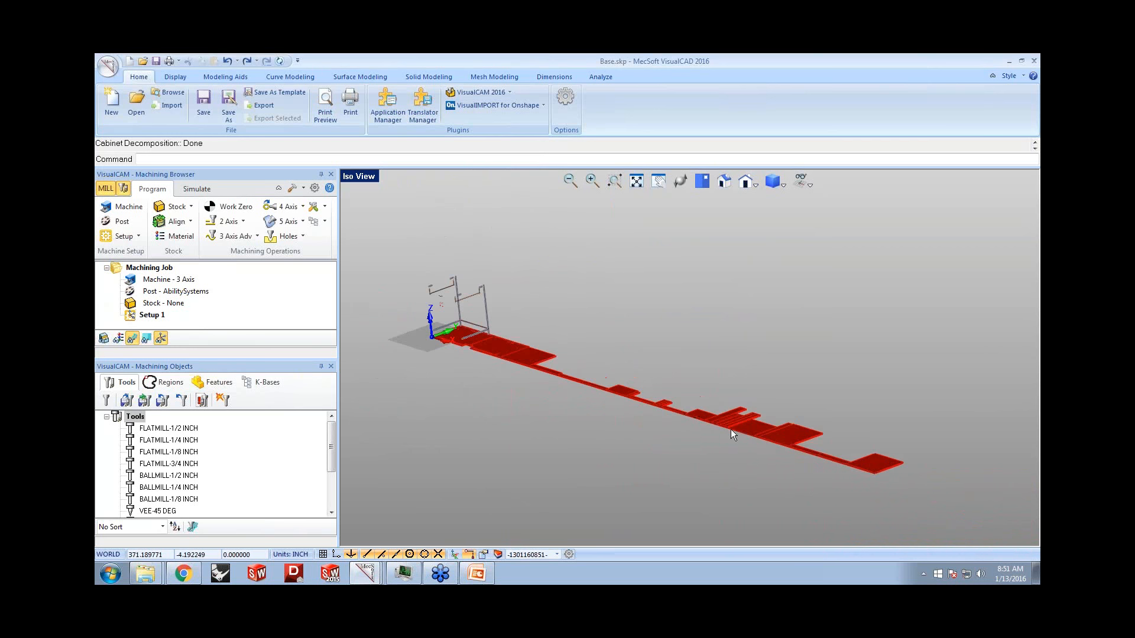
{"action": "middle_click_drag", "start_coordinate": [747, 464], "coordinate": [695, 442]}
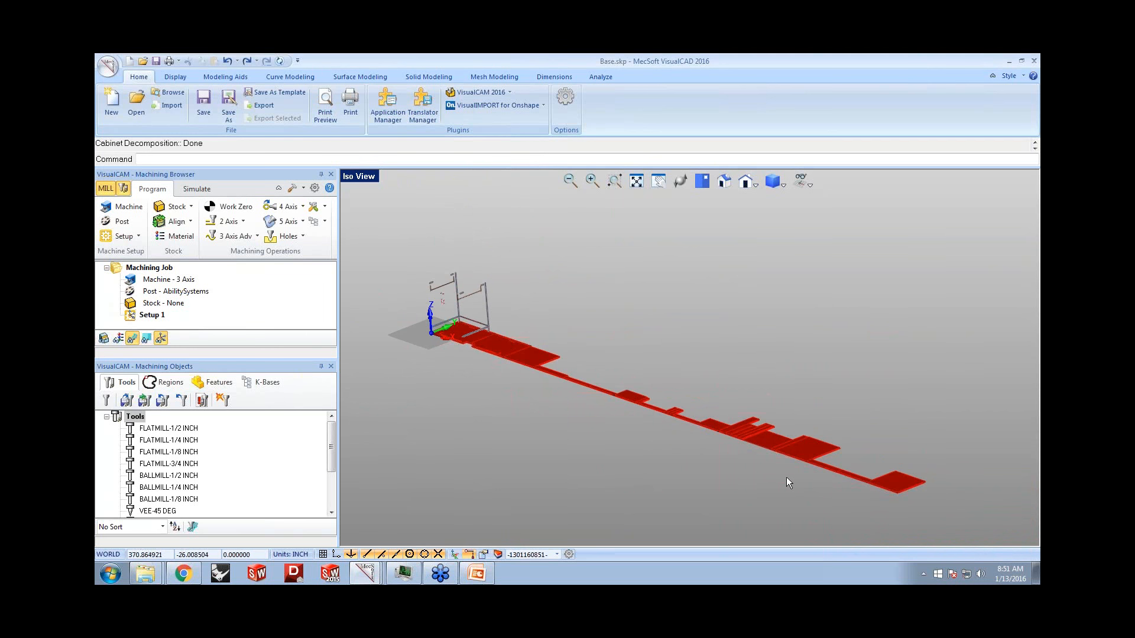
- Hide all original cabinet layers from Default through Bottom, leaving only the layer of exploded components visible
{"action": "left_click", "coordinate": [498, 553]}
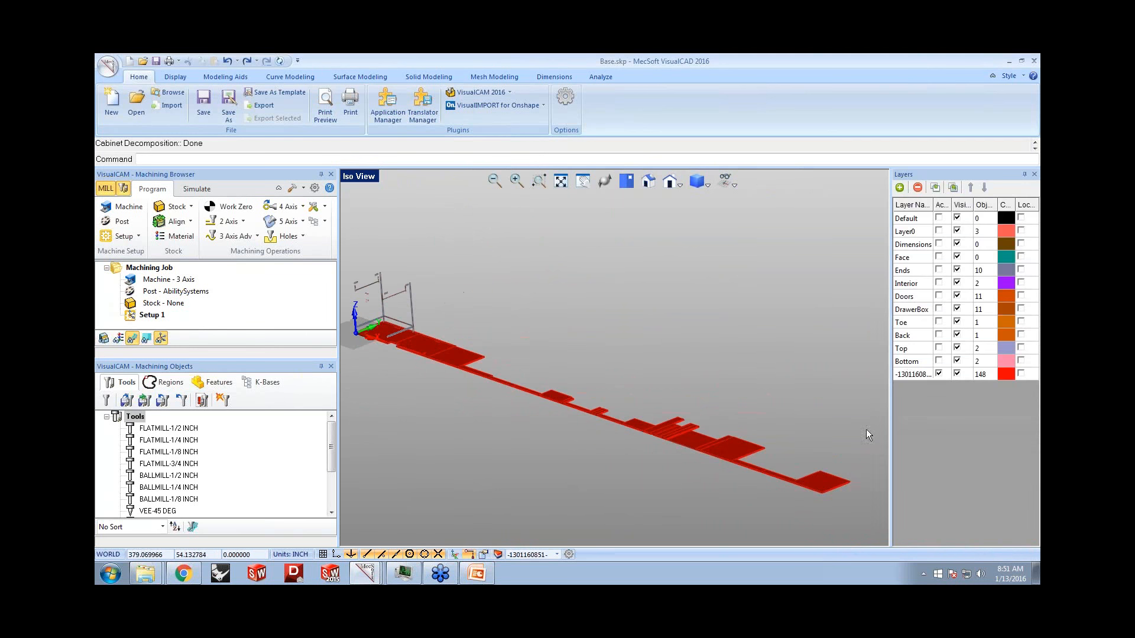
{"action": "left_click", "coordinate": [907, 363]}
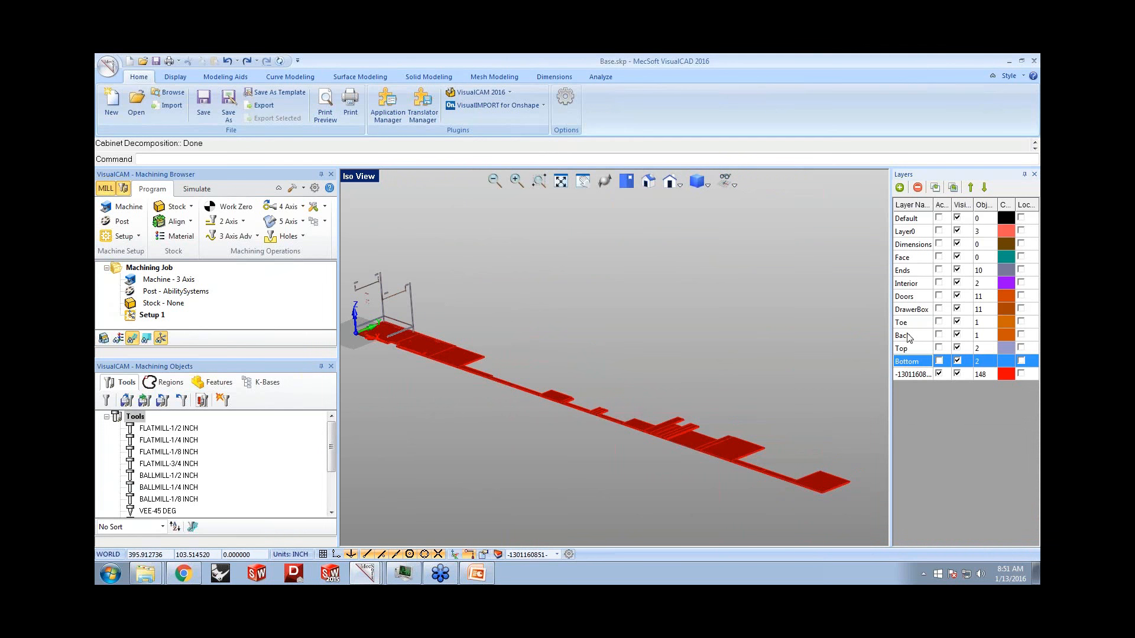
{"action": "left_click", "coordinate": [911, 222], "text": "shift"}
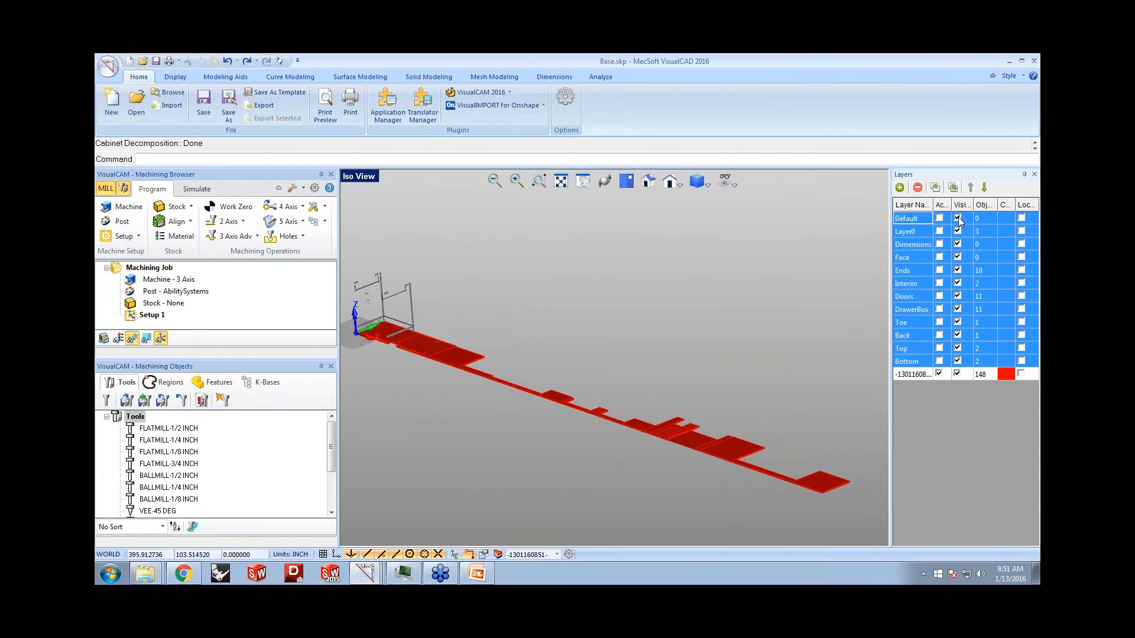
{"action": "left_click", "coordinate": [958, 218]}
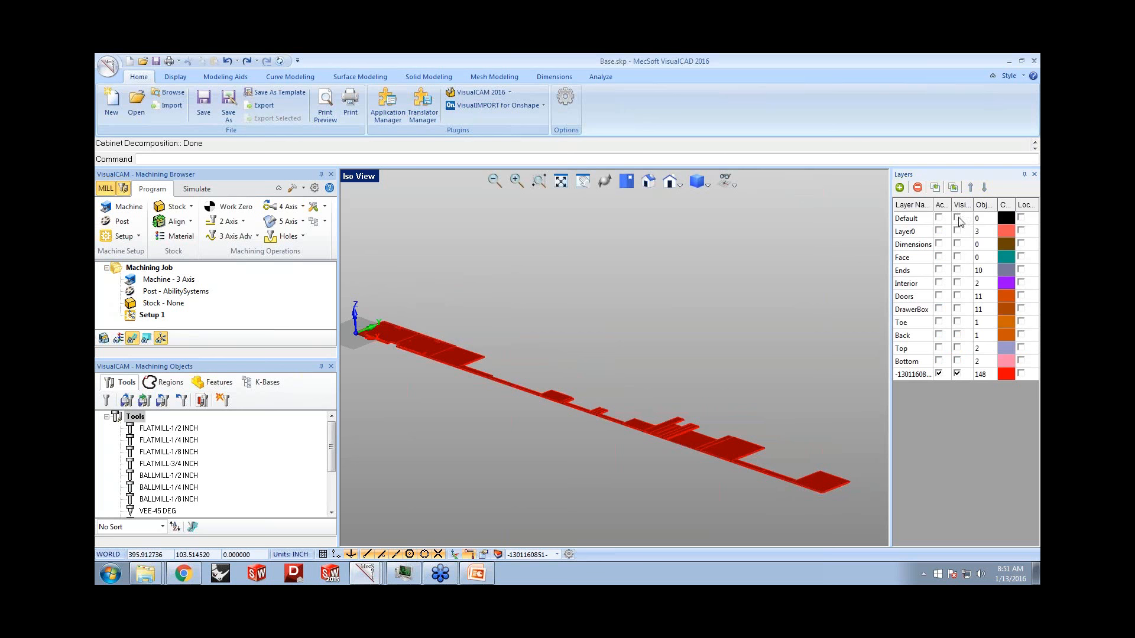
{"action": "left_click", "coordinate": [761, 272]}
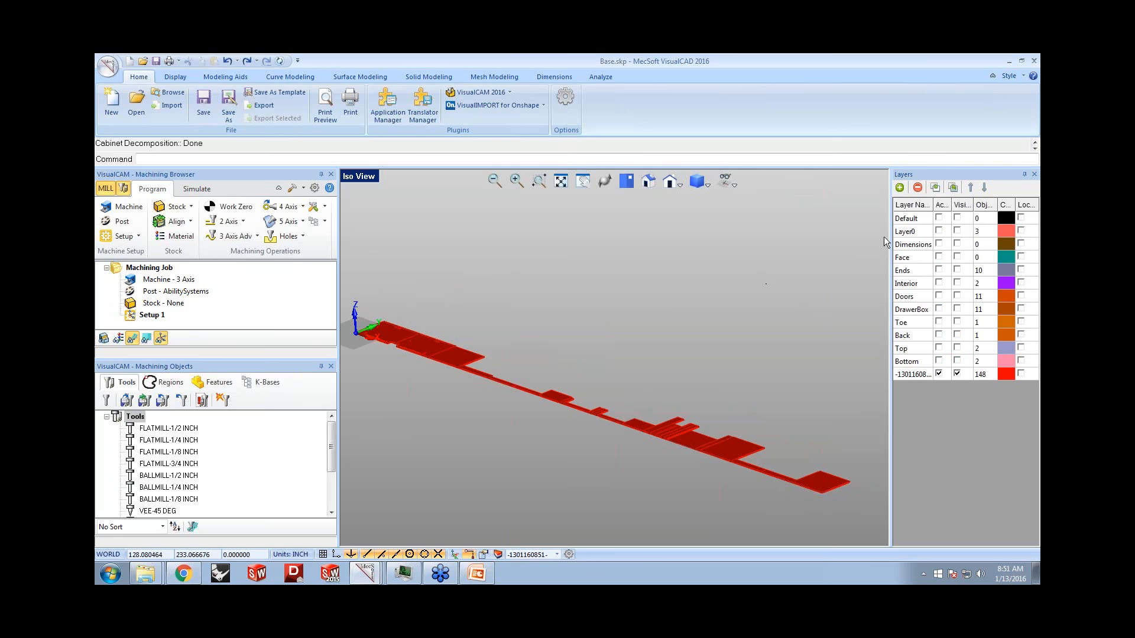
- Dismiss the layer list and examine the 2D outline curve of the notched panel near the start of the exploded row
{"action": "left_click_drag", "start_coordinate": [955, 174], "coordinate": [870, 201]}
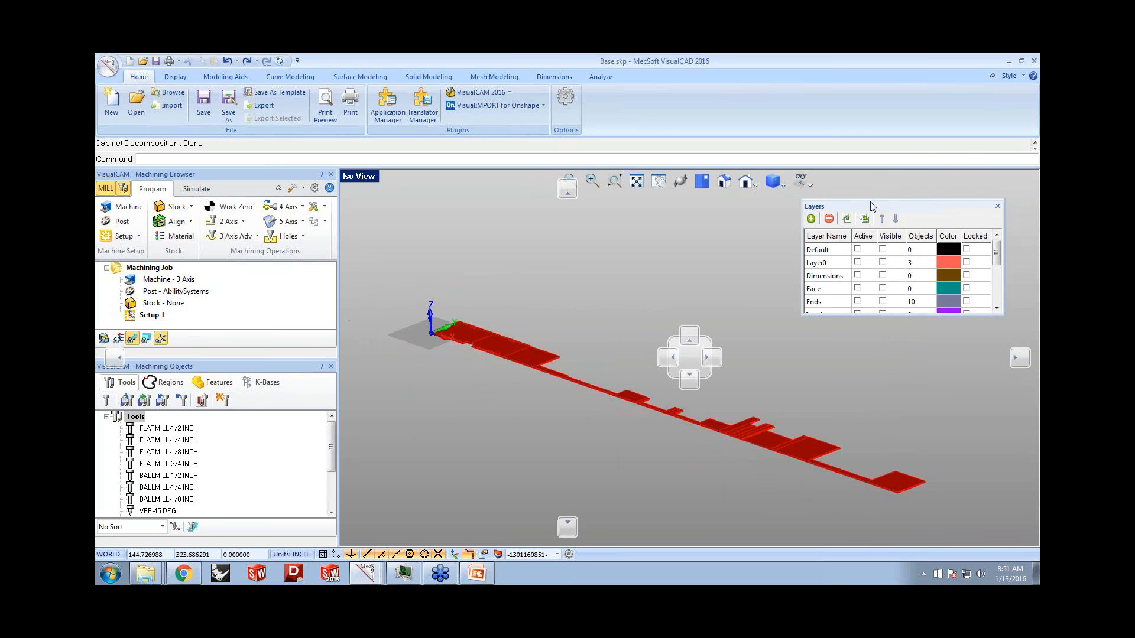
{"action": "left_click", "coordinate": [997, 205]}
{"action": "scroll", "coordinate": [448, 335], "scroll_direction": "up", "scroll_amount": 1}
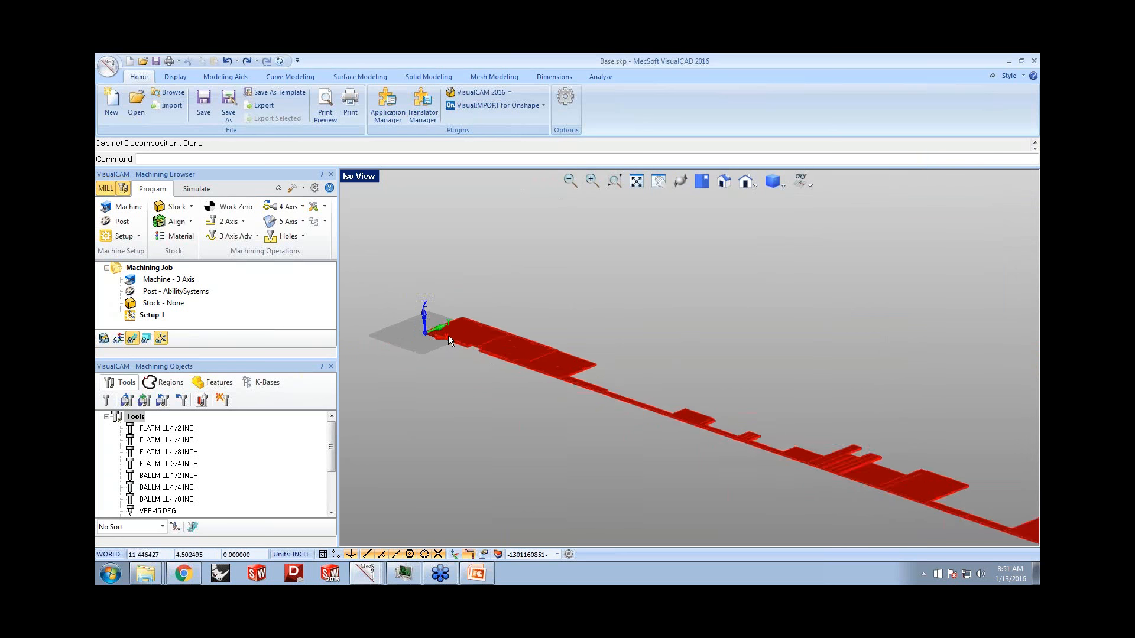
{"action": "scroll", "coordinate": [449, 335], "scroll_direction": "up", "scroll_amount": 8}
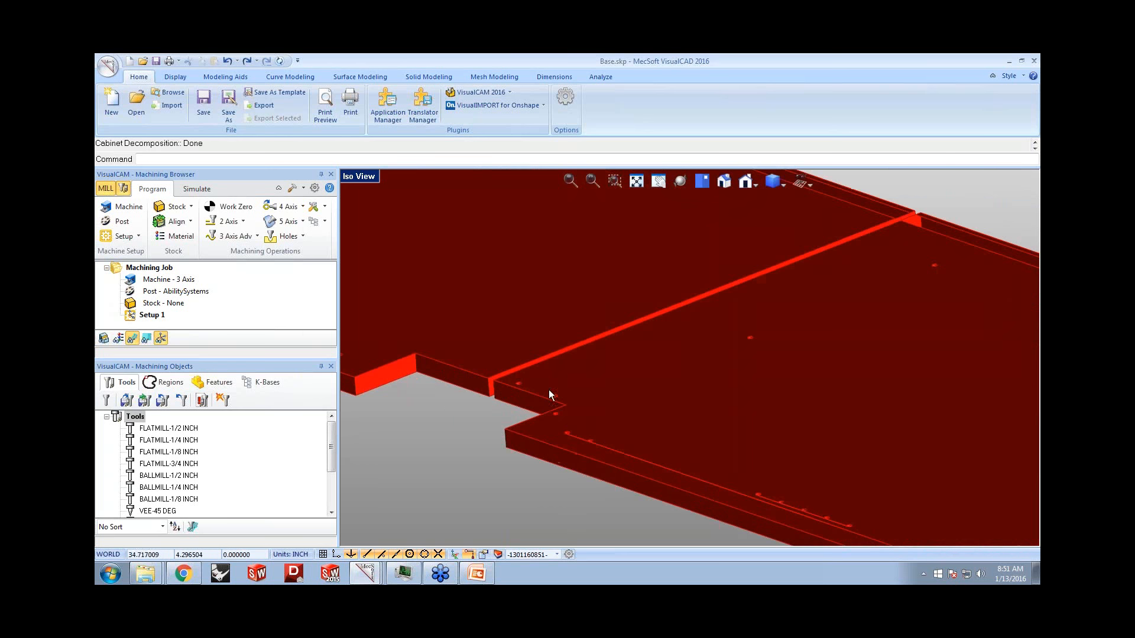
{"action": "left_click", "coordinate": [591, 390]}
{"action": "left_click", "coordinate": [533, 395]}
{"action": "left_click", "coordinate": [561, 442]}
{"action": "scroll", "coordinate": [511, 389], "scroll_direction": "down", "scroll_amount": 1}
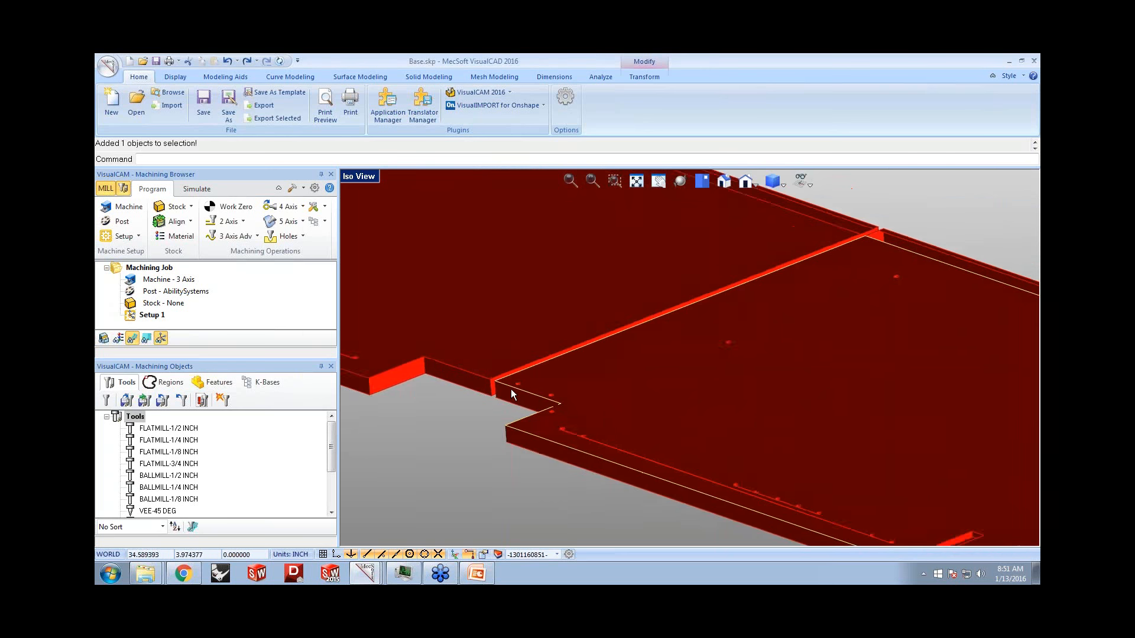
{"action": "scroll", "coordinate": [511, 390], "scroll_direction": "down", "scroll_amount": 8}
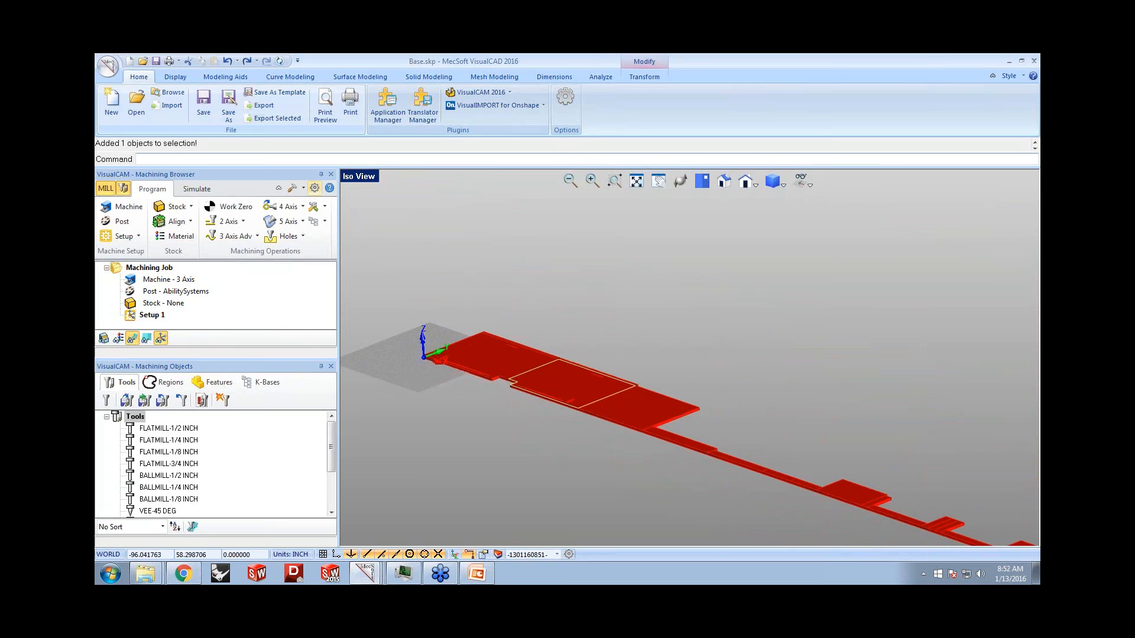
- Open the VisualCAD part file Base_Cabinet_Curves.vcp and look over the flat component curves, including the notched panel's outline
{"action": "left_click", "coordinate": [135, 109]}
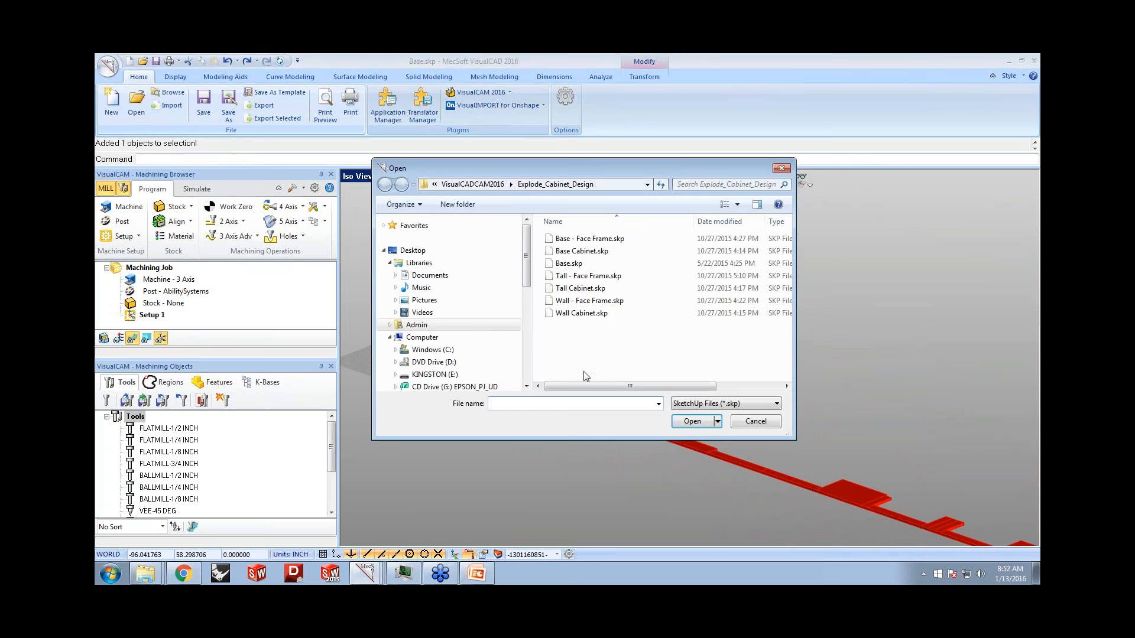
{"action": "left_click", "coordinate": [747, 406]}
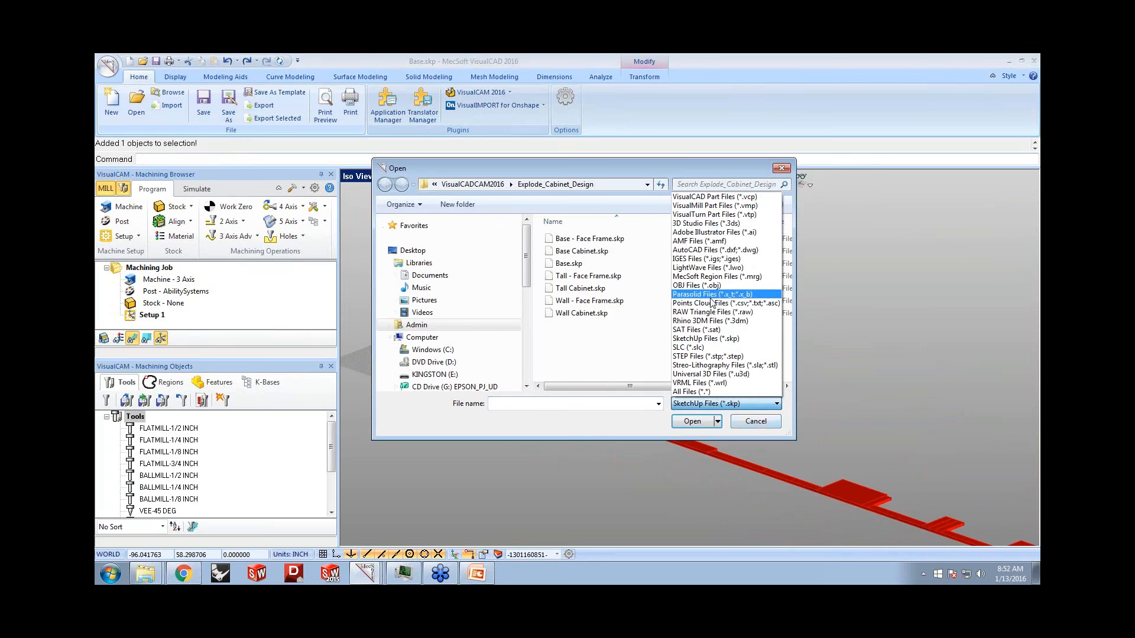
{"action": "left_click", "coordinate": [714, 197]}
{"action": "left_click", "coordinate": [610, 239]}
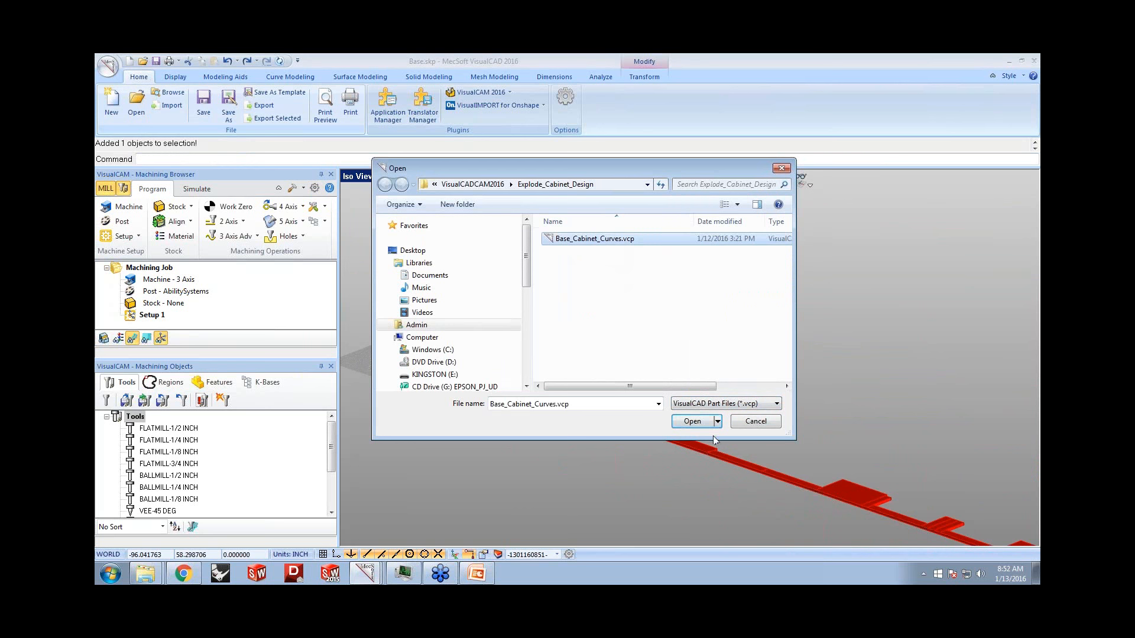
{"action": "left_click", "coordinate": [692, 421]}
{"action": "left_click", "coordinate": [607, 339]}
{"action": "scroll", "coordinate": [528, 363], "scroll_direction": "up", "scroll_amount": 5}
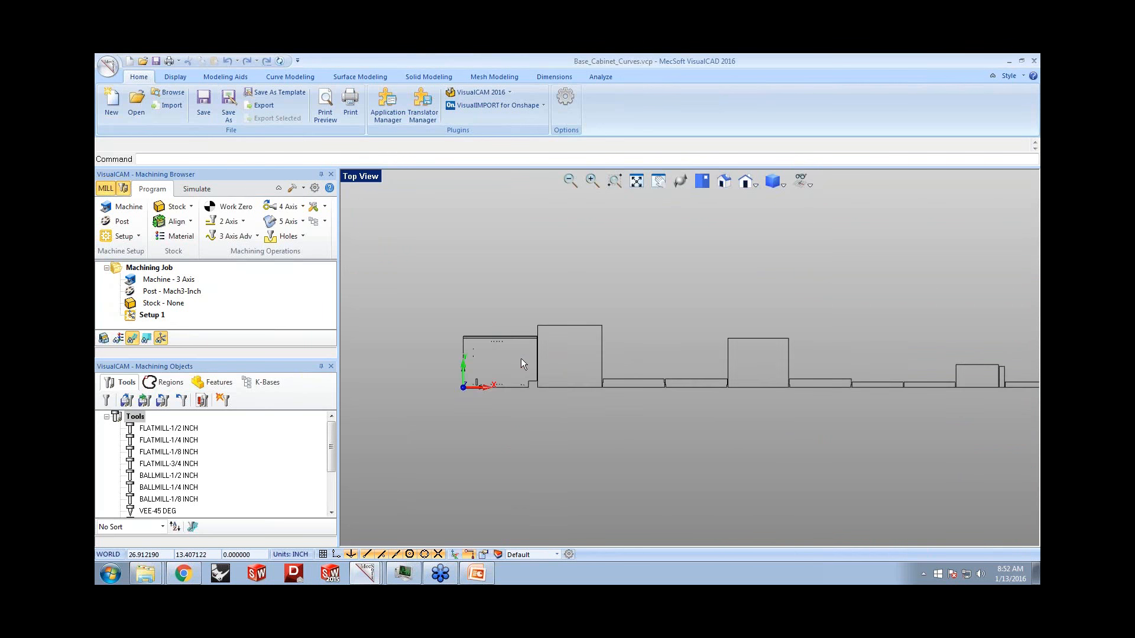
{"action": "left_click", "coordinate": [541, 407]}
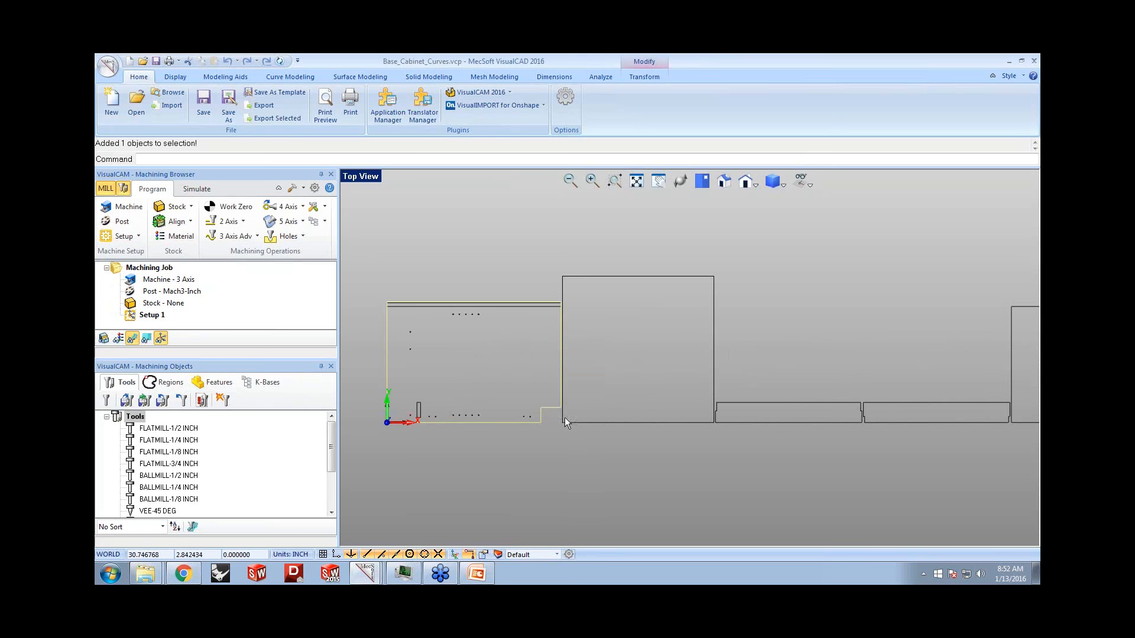
{"action": "scroll", "coordinate": [491, 350], "scroll_direction": "down", "scroll_amount": 6}
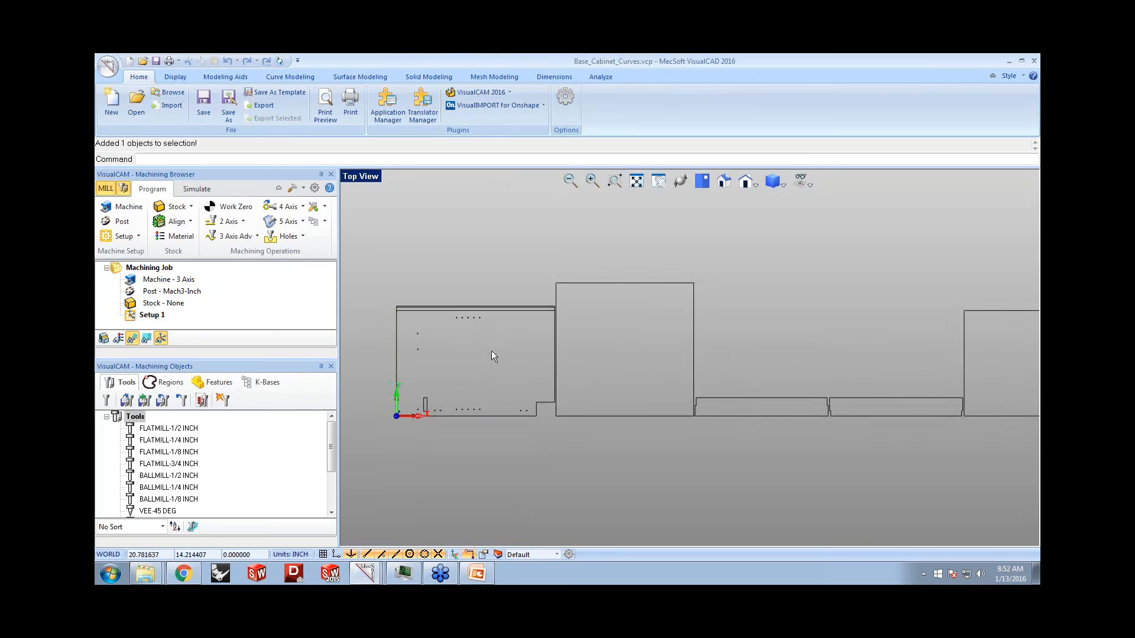
{"action": "scroll", "coordinate": [473, 345], "scroll_direction": "down", "scroll_amount": 1}
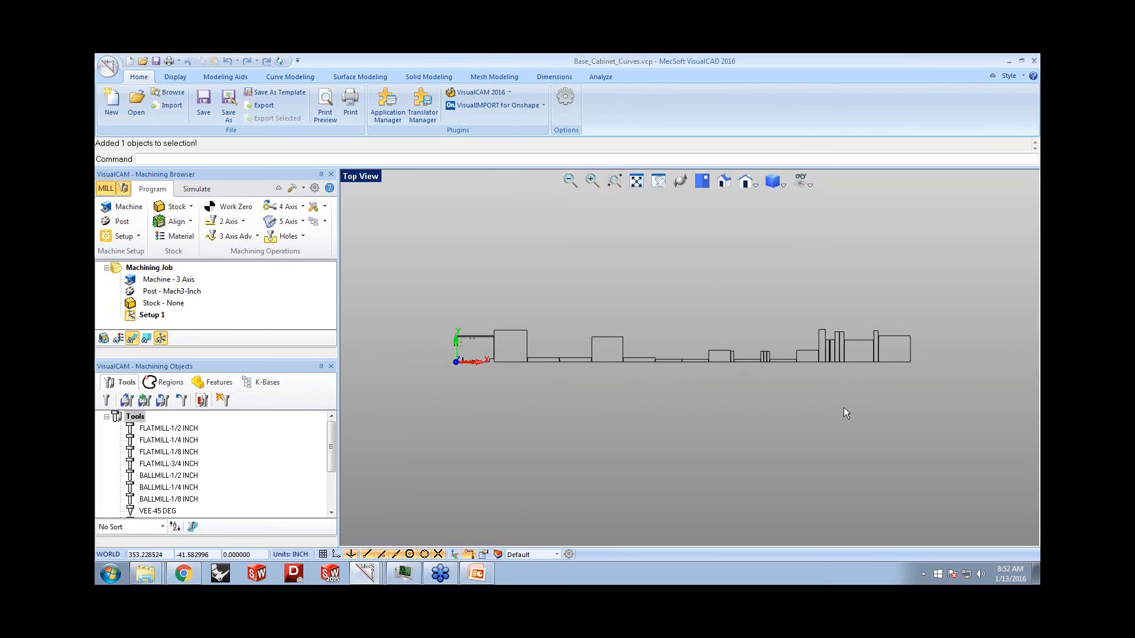
- Switch to the NEST module, choose Rectangular Nesting and go on to selecting the sheets
{"action": "left_click", "coordinate": [509, 92]}
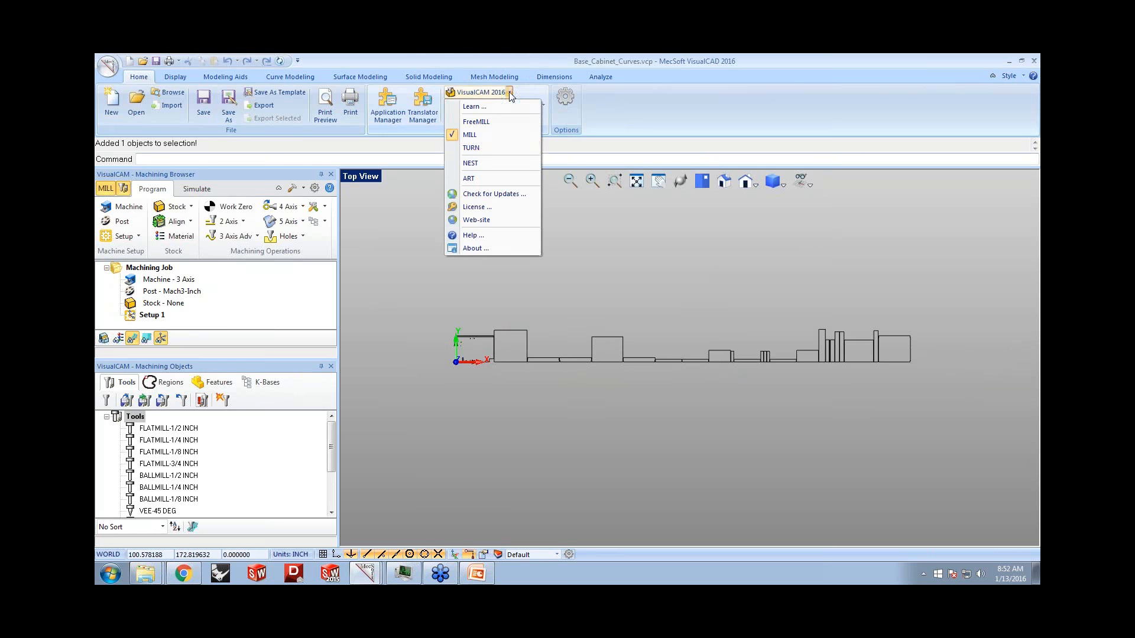
{"action": "left_click", "coordinate": [478, 163]}
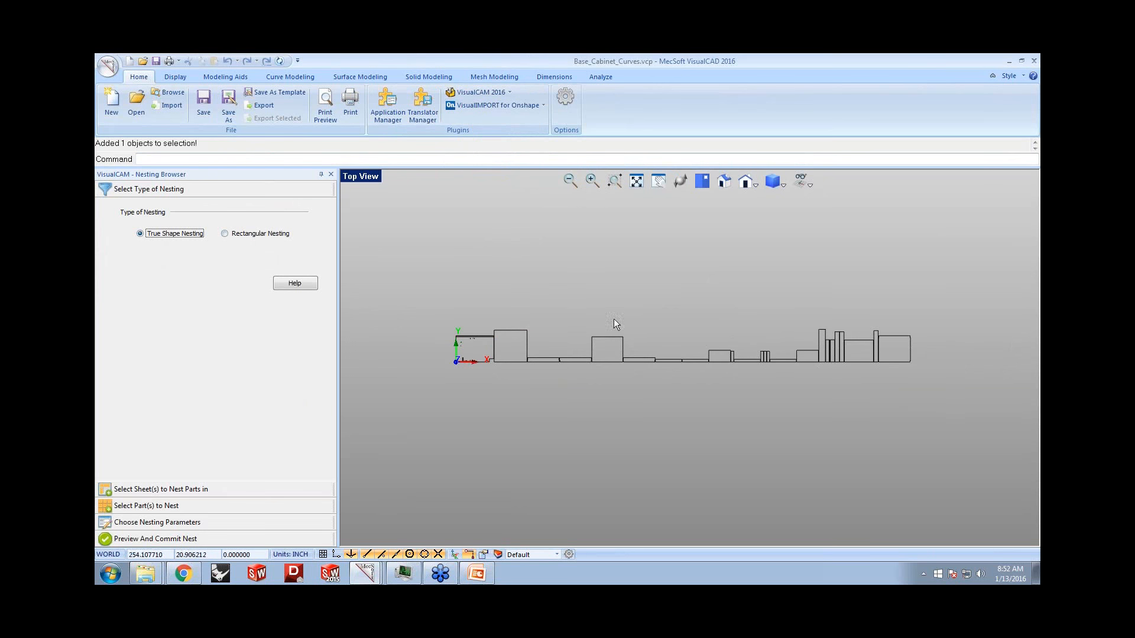
{"action": "left_click", "coordinate": [236, 234]}
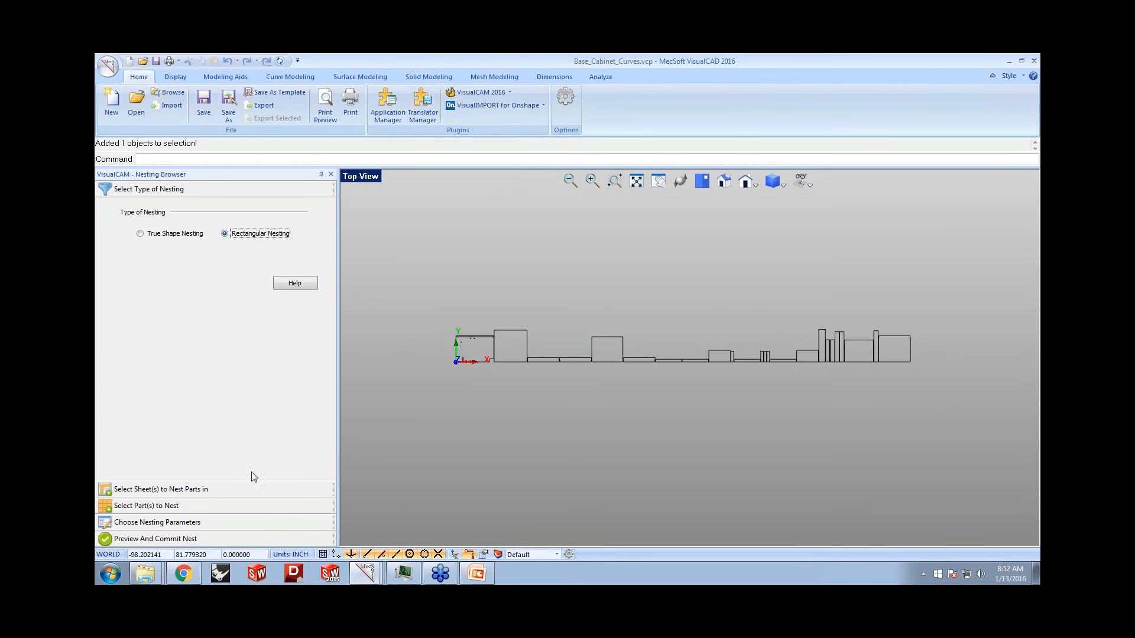
{"action": "left_click", "coordinate": [201, 490]}
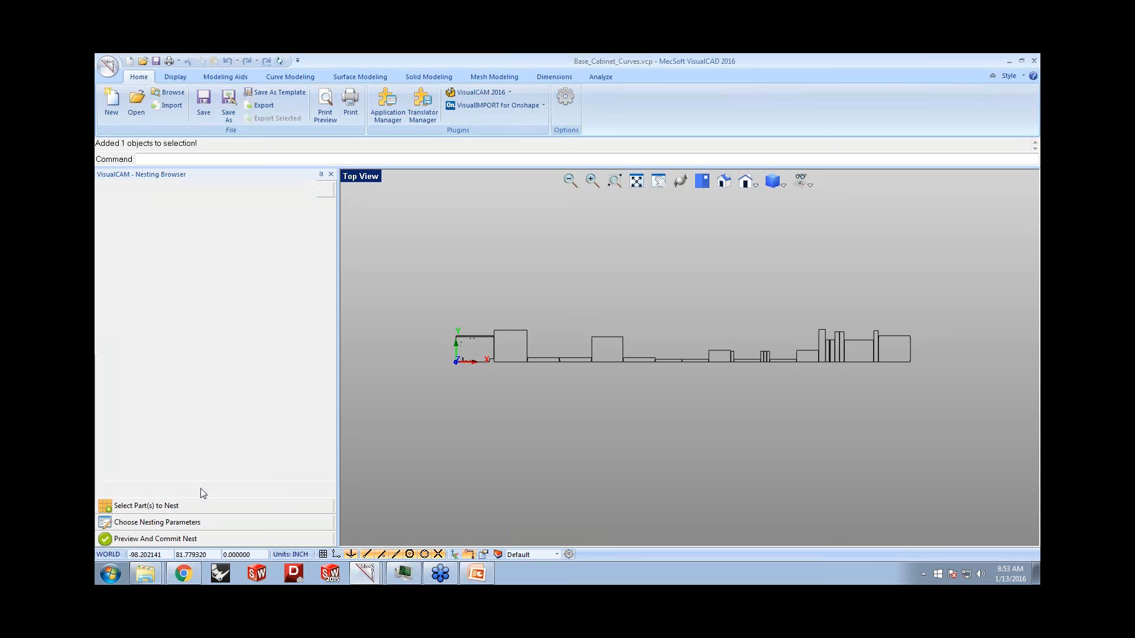
- Draw a 96 by 48 inch sheet rectangle, starting from a corner below the first component
{"action": "left_click", "coordinate": [275, 77]}
{"action": "left_click", "coordinate": [207, 104]}
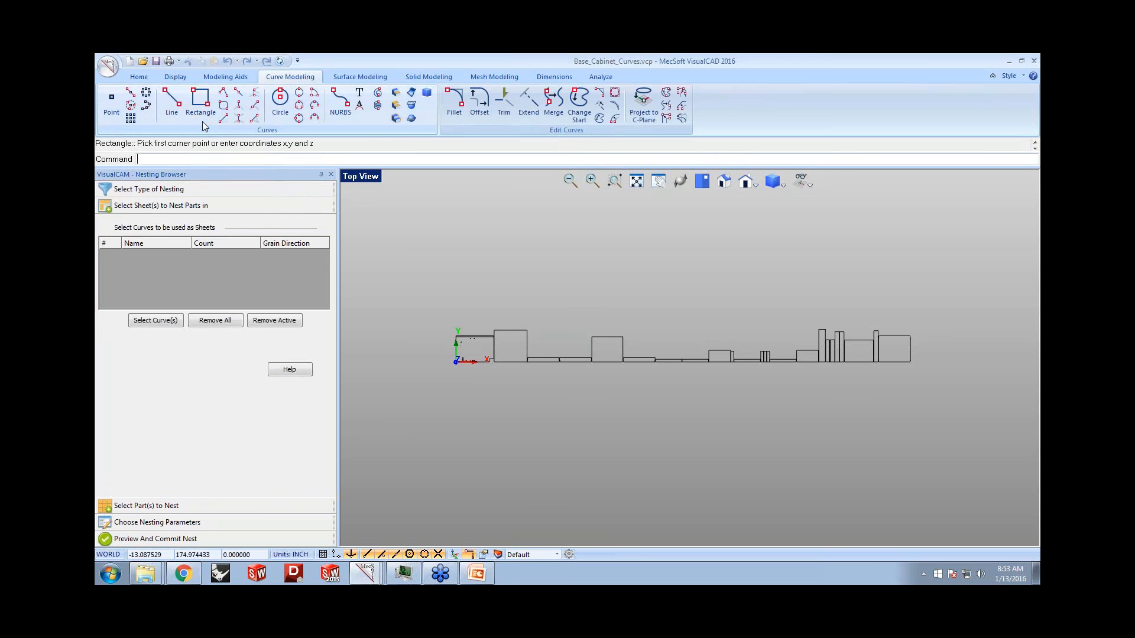
{"action": "left_click", "coordinate": [450, 394]}
{"action": "type", "text": "@96,48"}
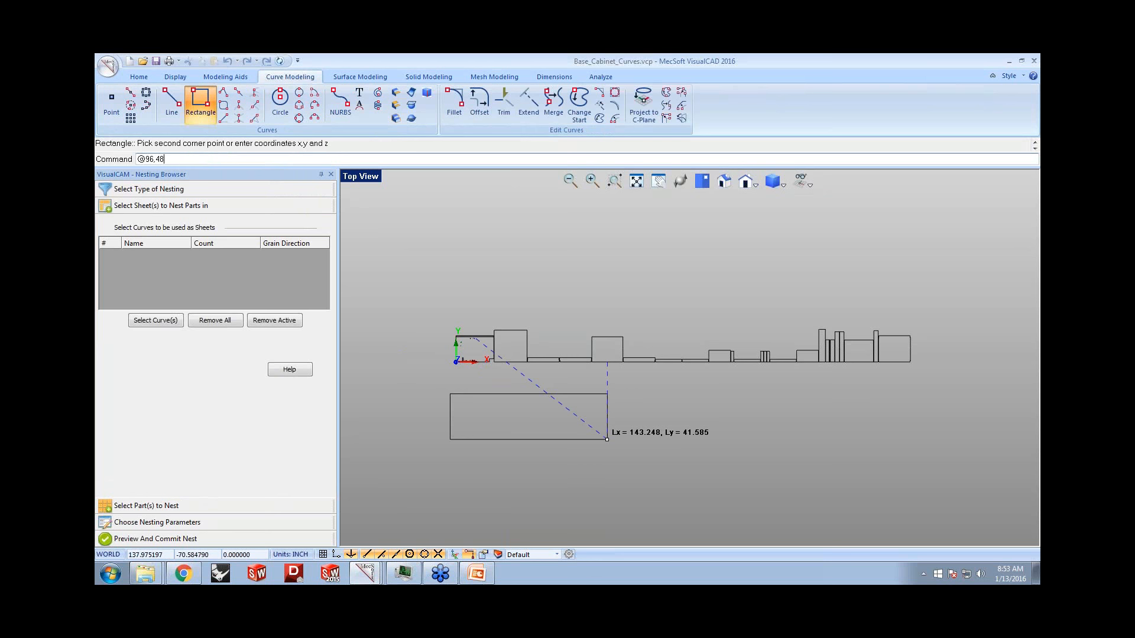
{"action": "key", "text": "Return"}
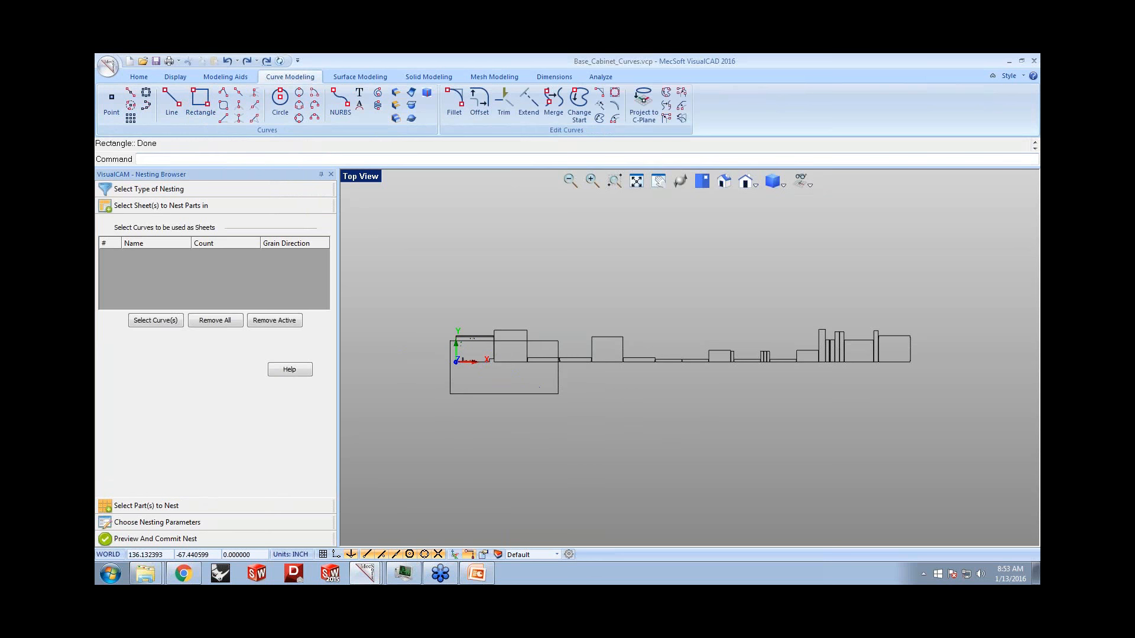
- Move the sheet rectangle straight down along Y until it lies clear of the component row
{"action": "left_click", "coordinate": [537, 394]}
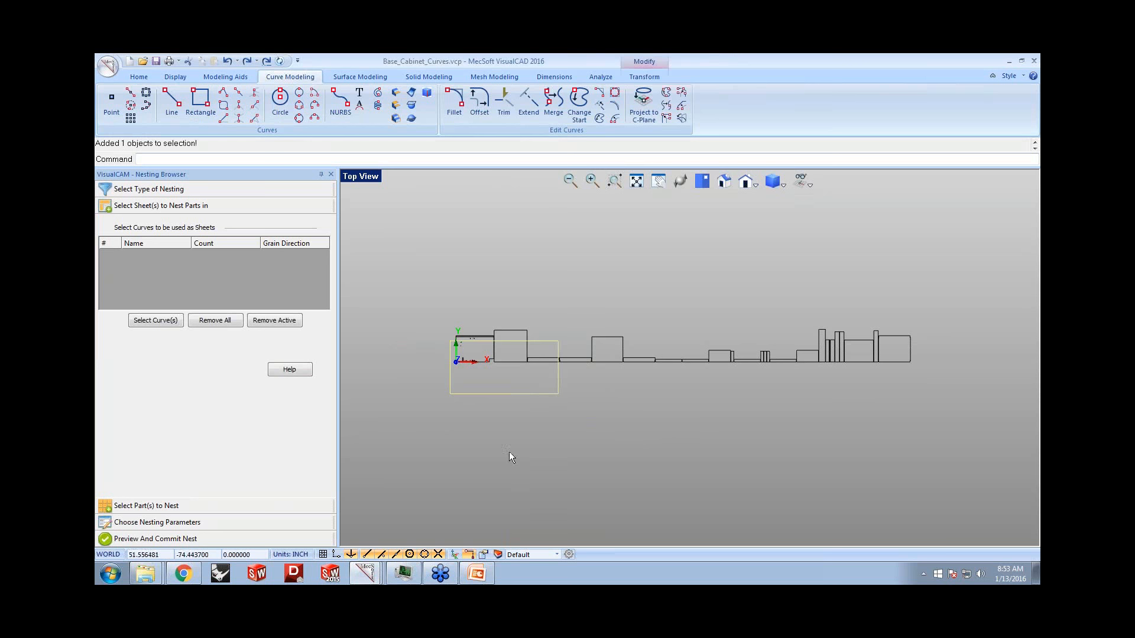
{"action": "left_click", "coordinate": [464, 556]}
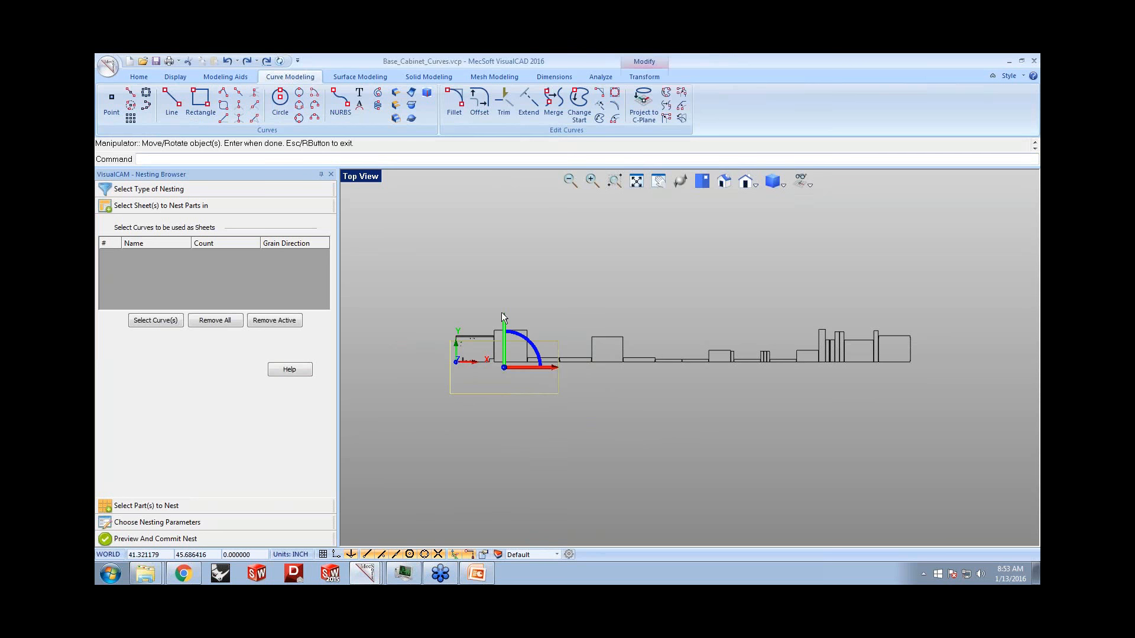
{"action": "left_click_drag", "start_coordinate": [503, 314], "coordinate": [509, 355]}
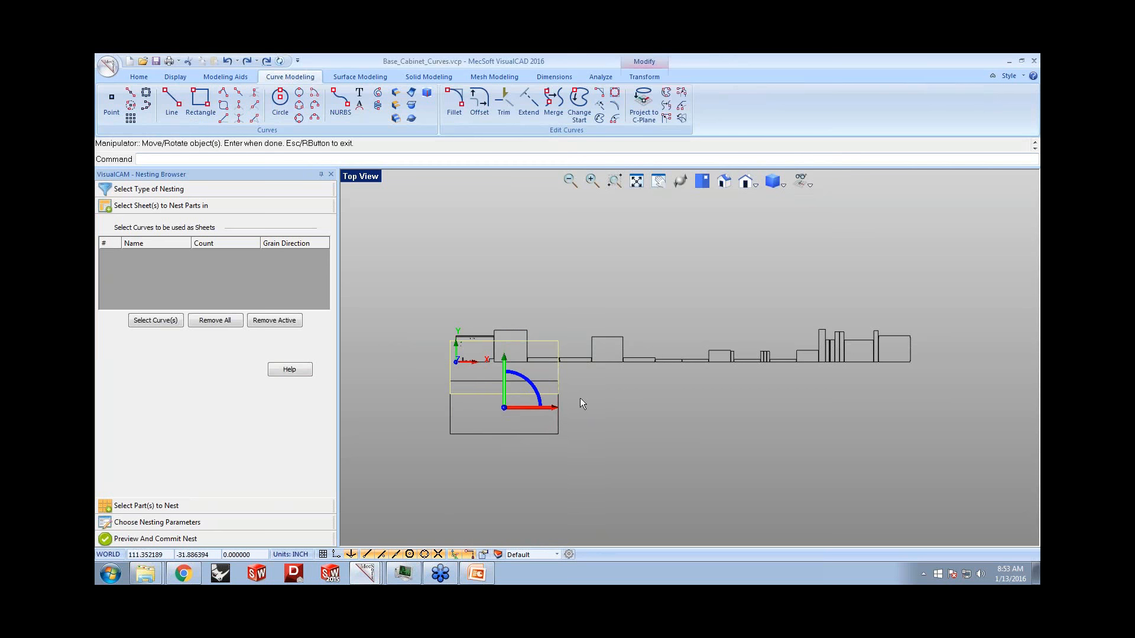
{"action": "key", "text": "Return"}
{"action": "scroll", "coordinate": [449, 435], "scroll_direction": "up", "scroll_amount": 1}
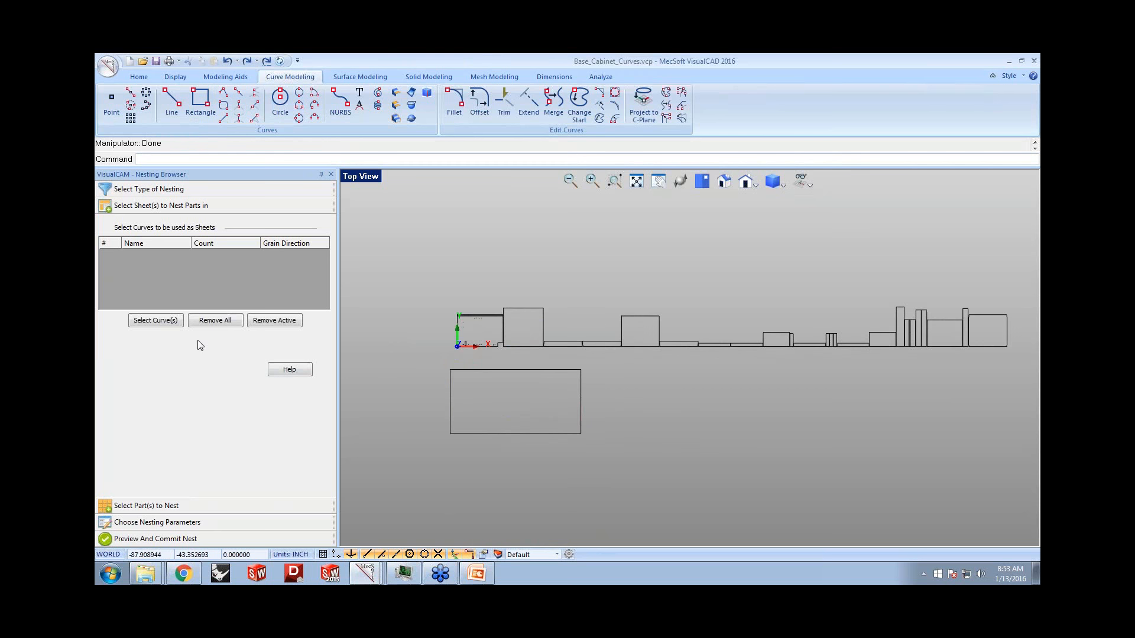
- Add the 96 by 48 inch rectangle to the nesting sheets and highlight its entry in the list
{"action": "left_click", "coordinate": [163, 321]}
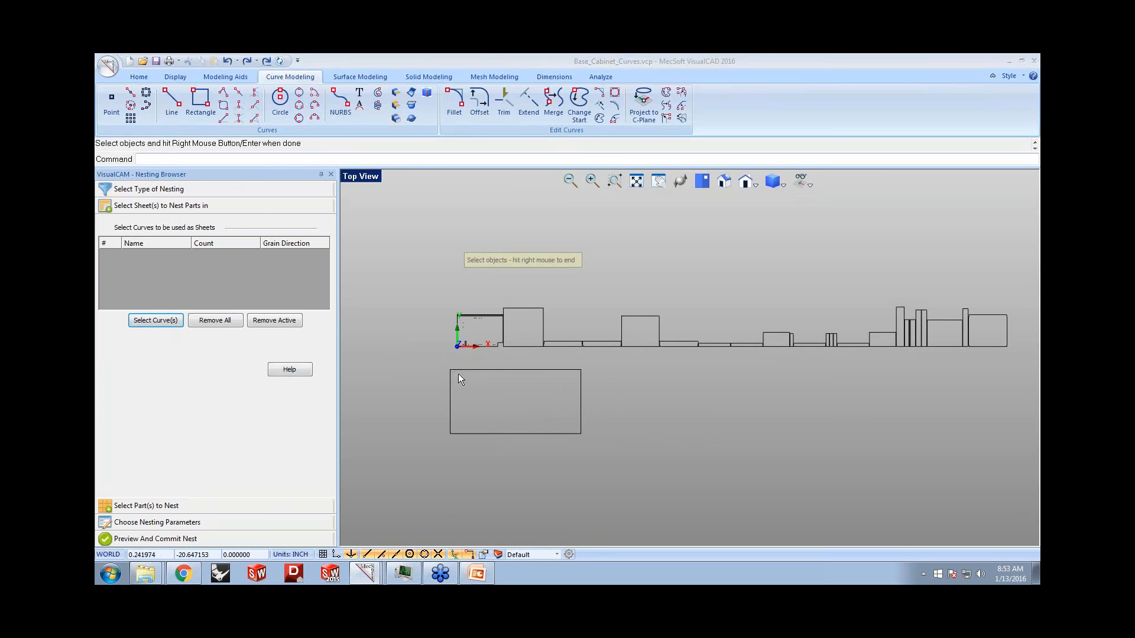
{"action": "scroll", "coordinate": [474, 371], "scroll_direction": "up", "scroll_amount": 1}
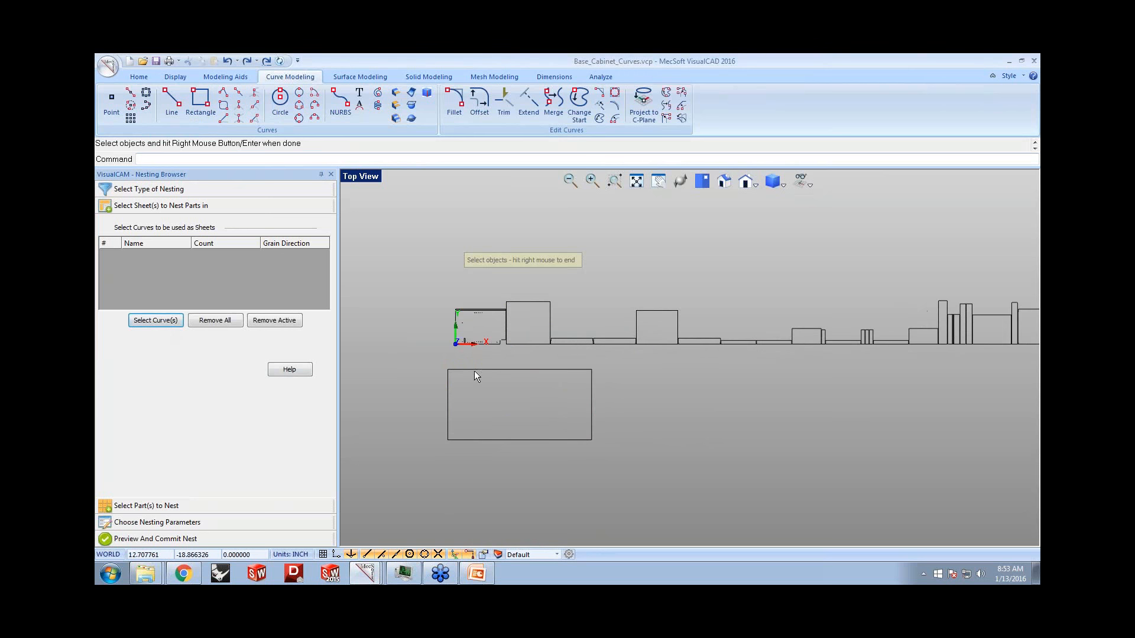
{"action": "left_click", "coordinate": [477, 370]}
{"action": "right_click", "coordinate": [480, 377]}
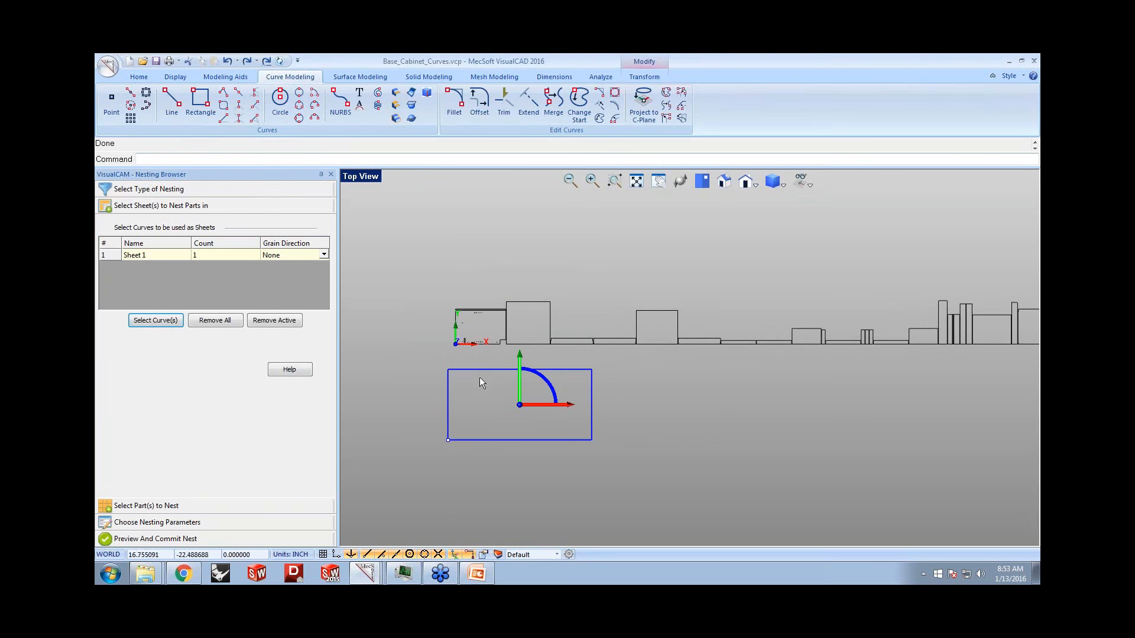
{"action": "key", "text": "Escape"}
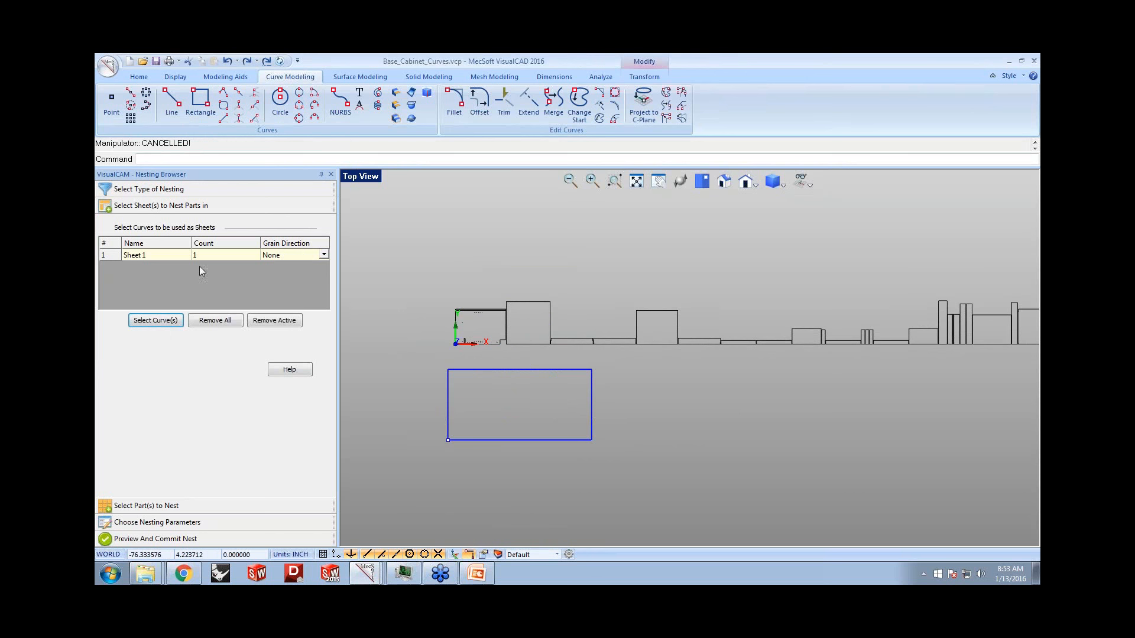
{"action": "left_click", "coordinate": [165, 258]}
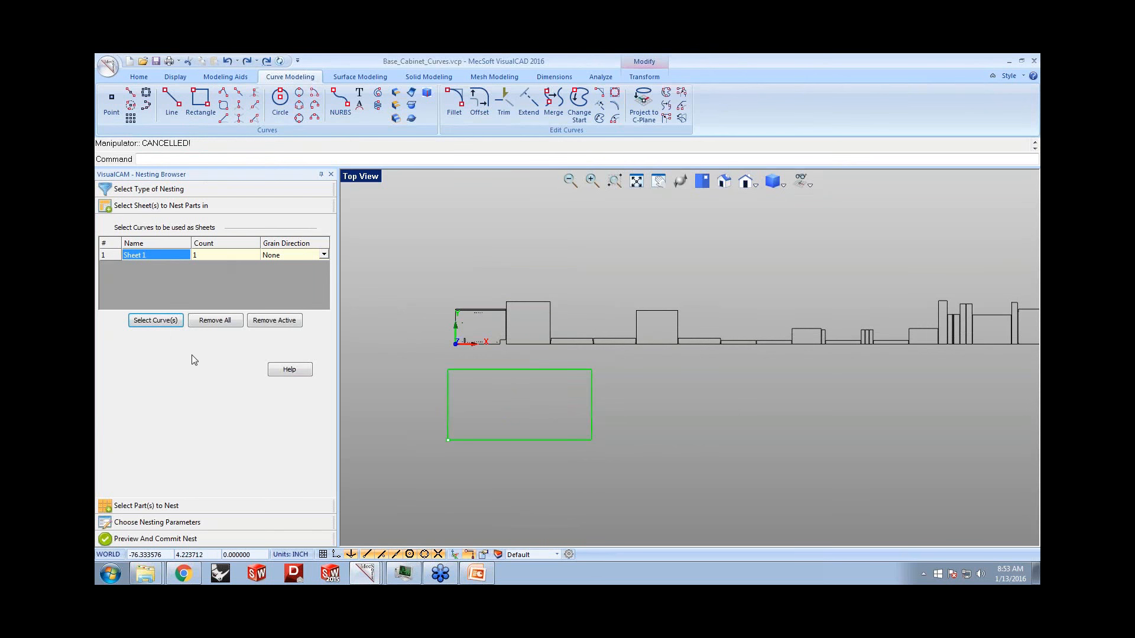
- Add all curves of the flat cabinet component row as the parts to nest, leaving out the sheet rectangle
{"action": "left_click", "coordinate": [167, 508]}
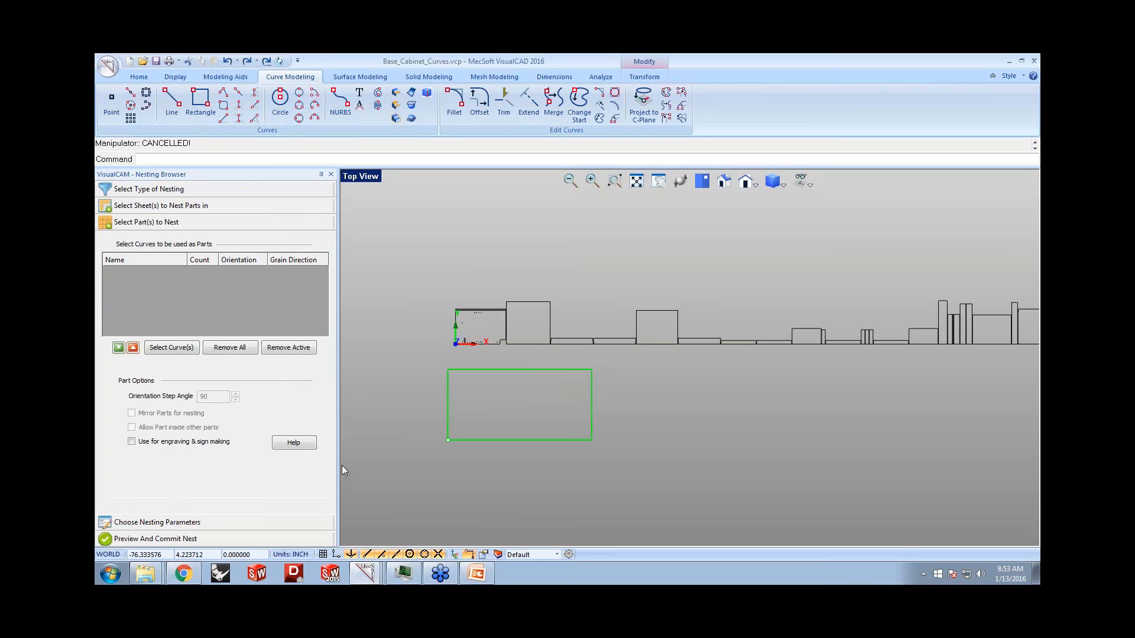
{"action": "scroll", "coordinate": [410, 436], "scroll_direction": "down", "scroll_amount": 2}
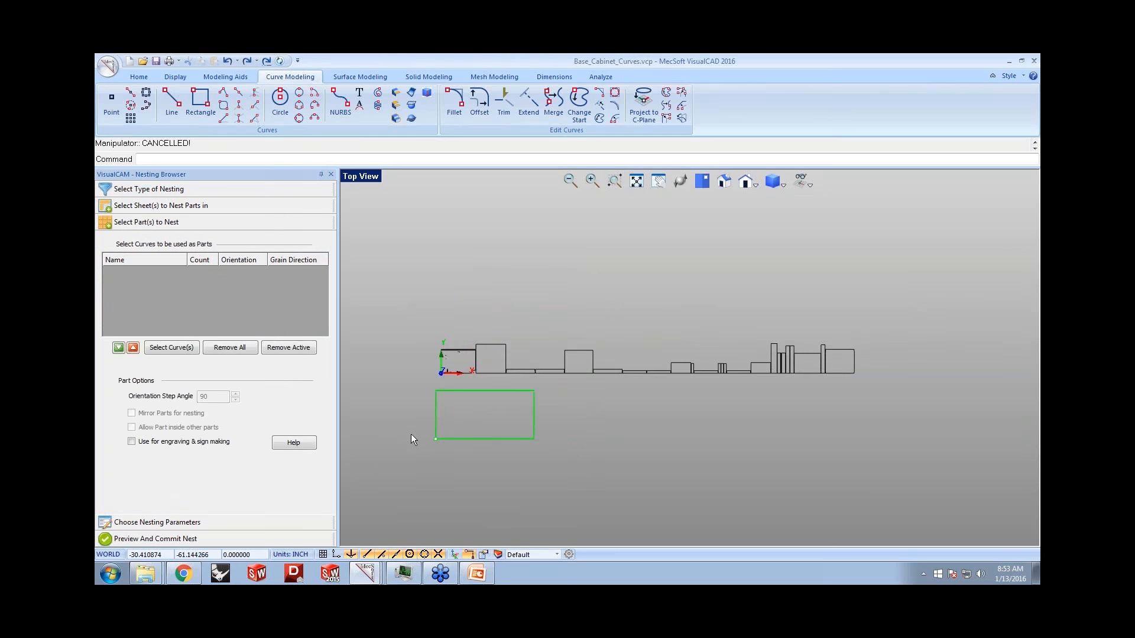
{"action": "left_click", "coordinate": [166, 349]}
{"action": "left_click_drag", "start_coordinate": [375, 307], "coordinate": [881, 403]}
{"action": "right_click", "coordinate": [858, 404]}
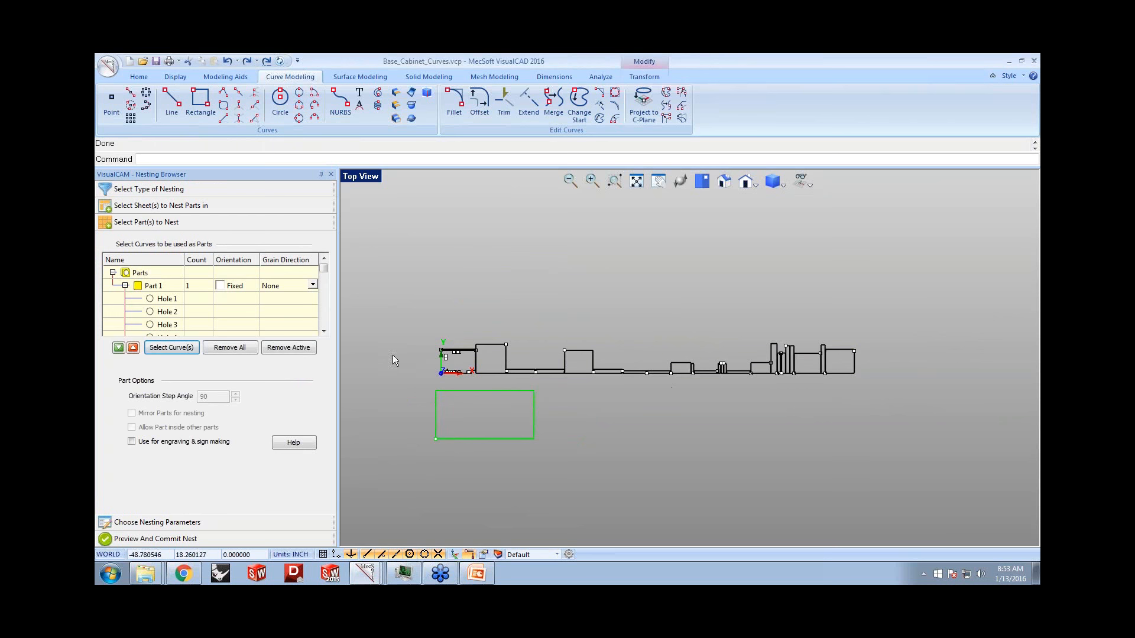
- Examine the hole entries listed under Part 1 and highlight that part in the drawing
{"action": "scroll", "coordinate": [434, 372], "scroll_direction": "up", "scroll_amount": 5}
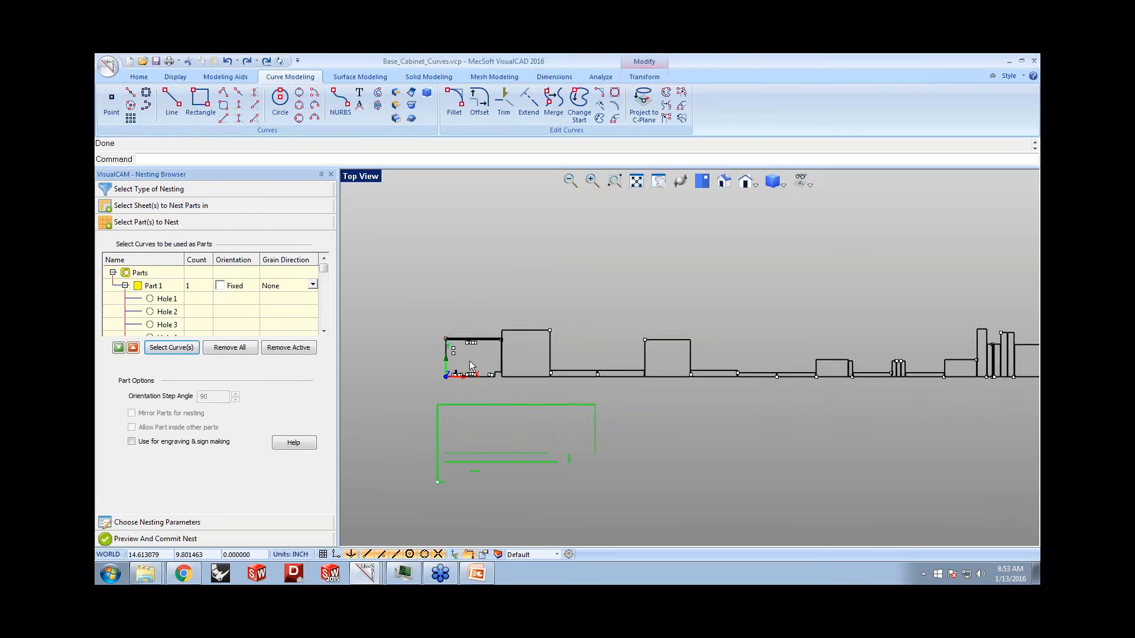
{"action": "left_click", "coordinate": [125, 286]}
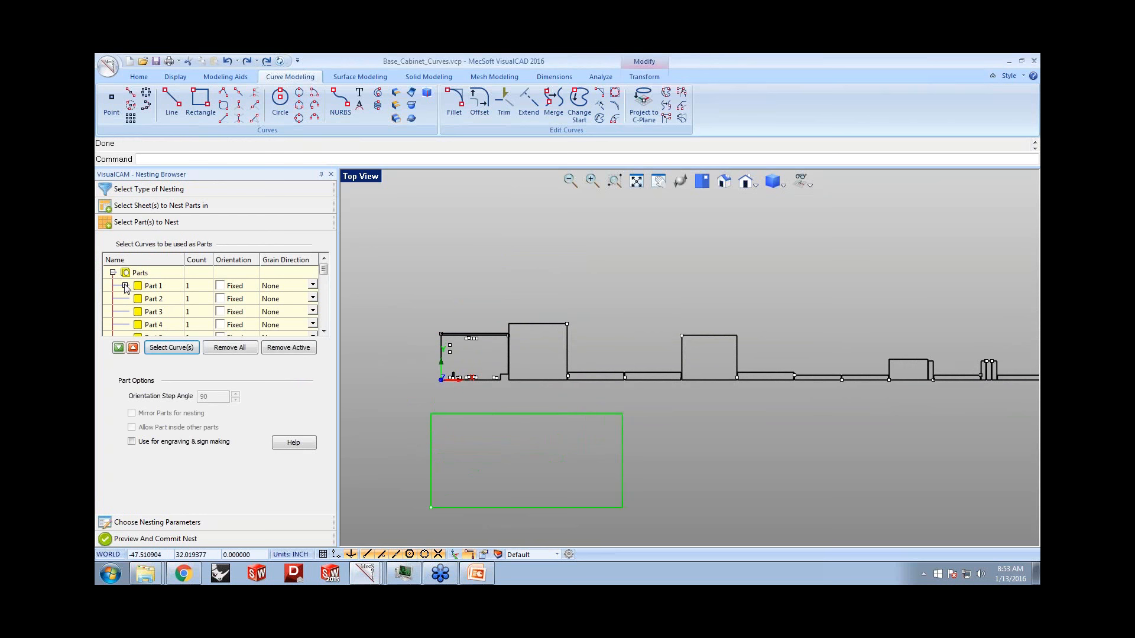
{"action": "left_click", "coordinate": [124, 286]}
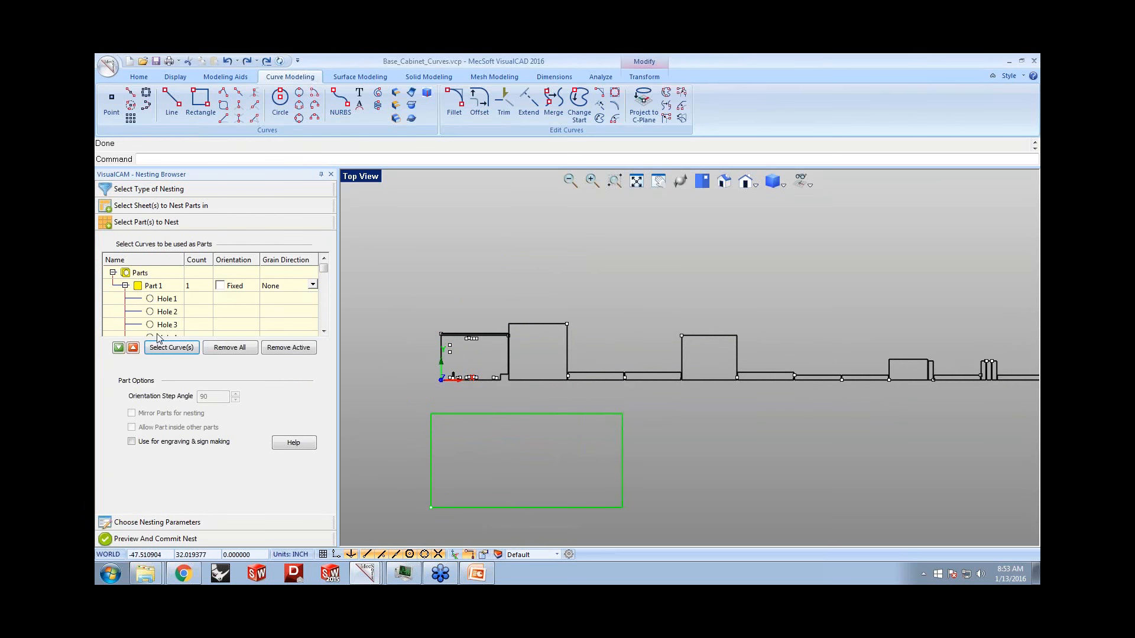
{"action": "left_click", "coordinate": [145, 287]}
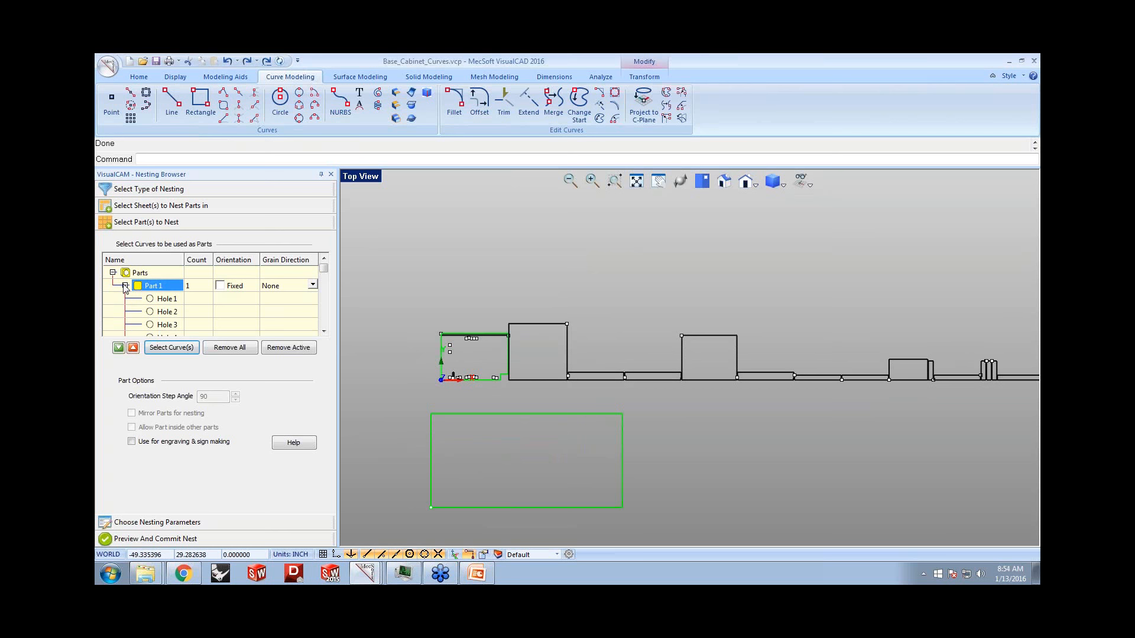
- Examine the list of parts to nest, highlighting Part 18 and its two holes in the drawing
{"action": "left_click", "coordinate": [125, 286]}
{"action": "scroll", "coordinate": [130, 290], "scroll_direction": "down", "scroll_amount": 6}
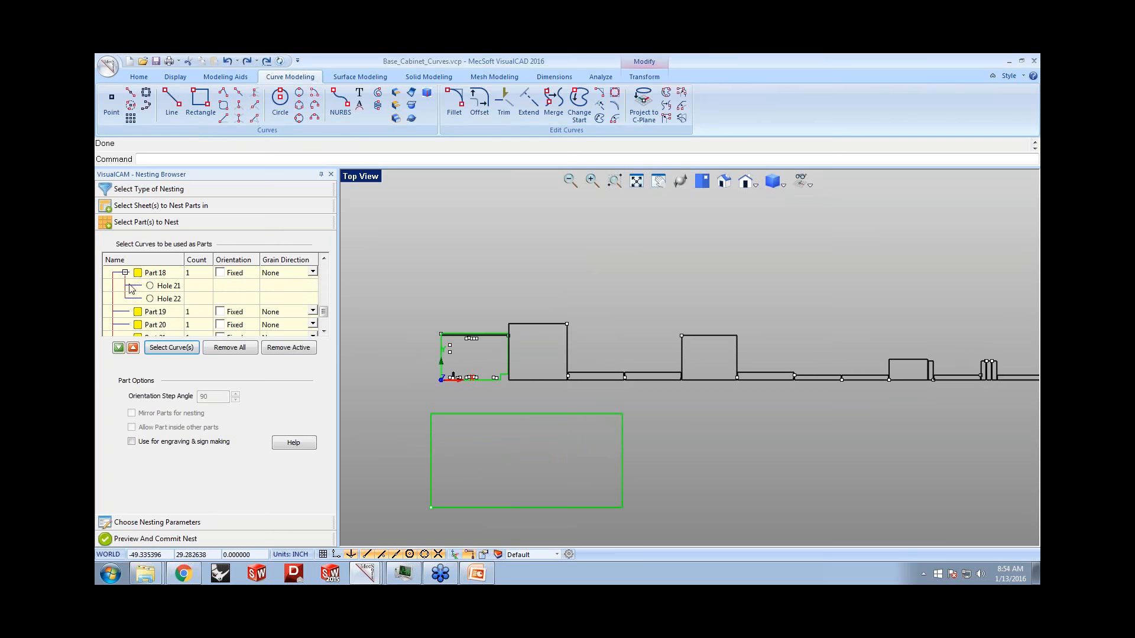
{"action": "left_click", "coordinate": [154, 286]}
{"action": "left_click", "coordinate": [153, 299]}
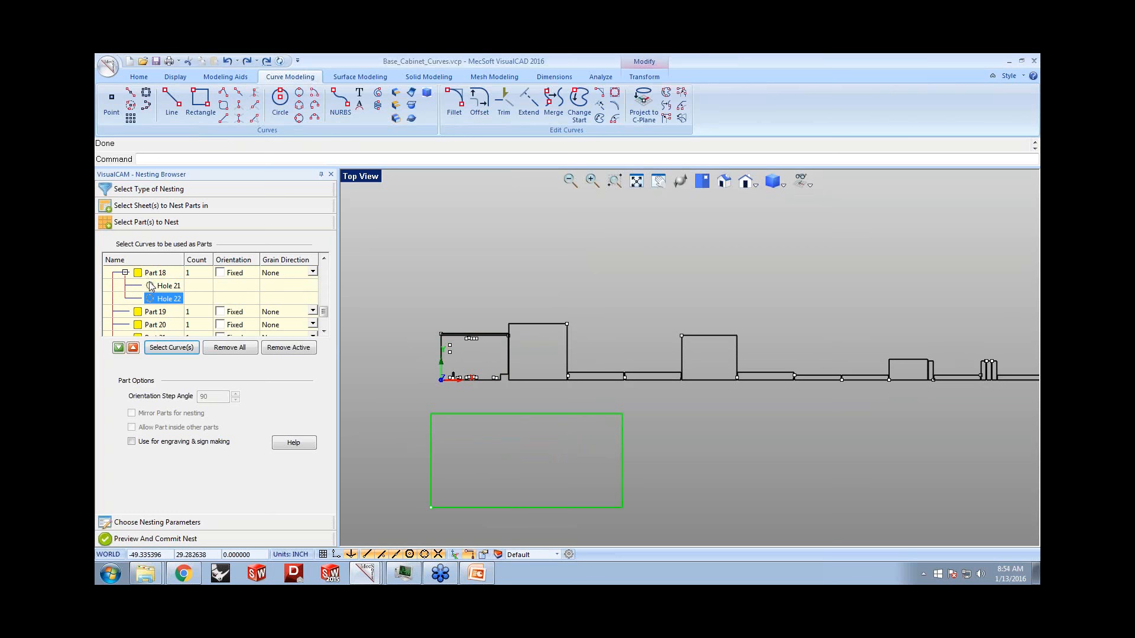
{"action": "left_click", "coordinate": [154, 273]}
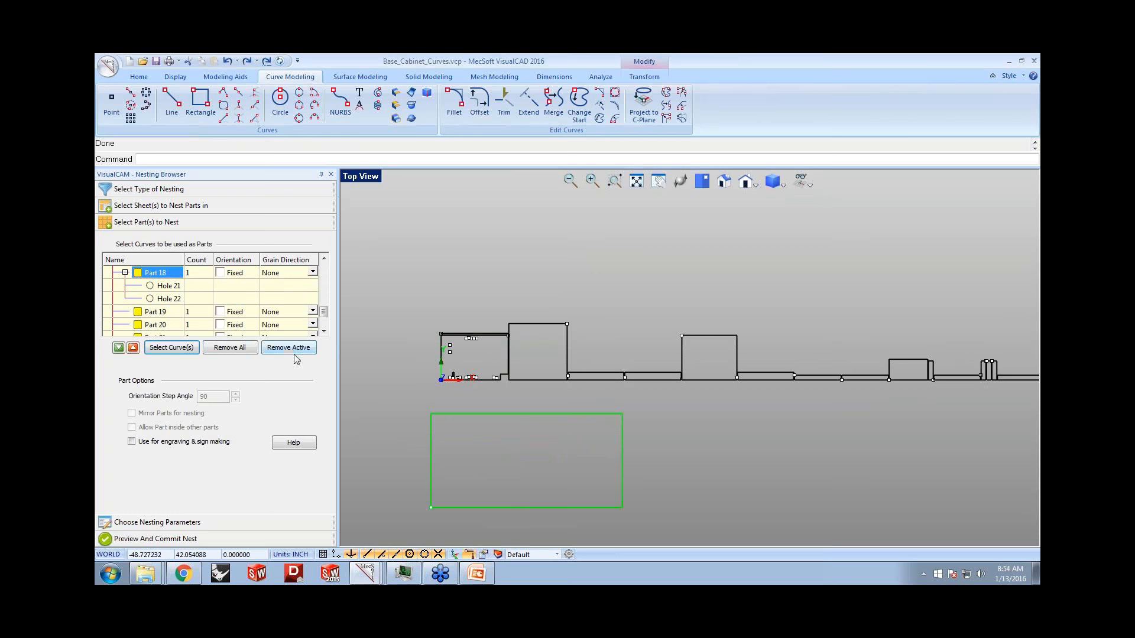
{"action": "scroll", "coordinate": [366, 377], "scroll_direction": "down", "scroll_amount": 2}
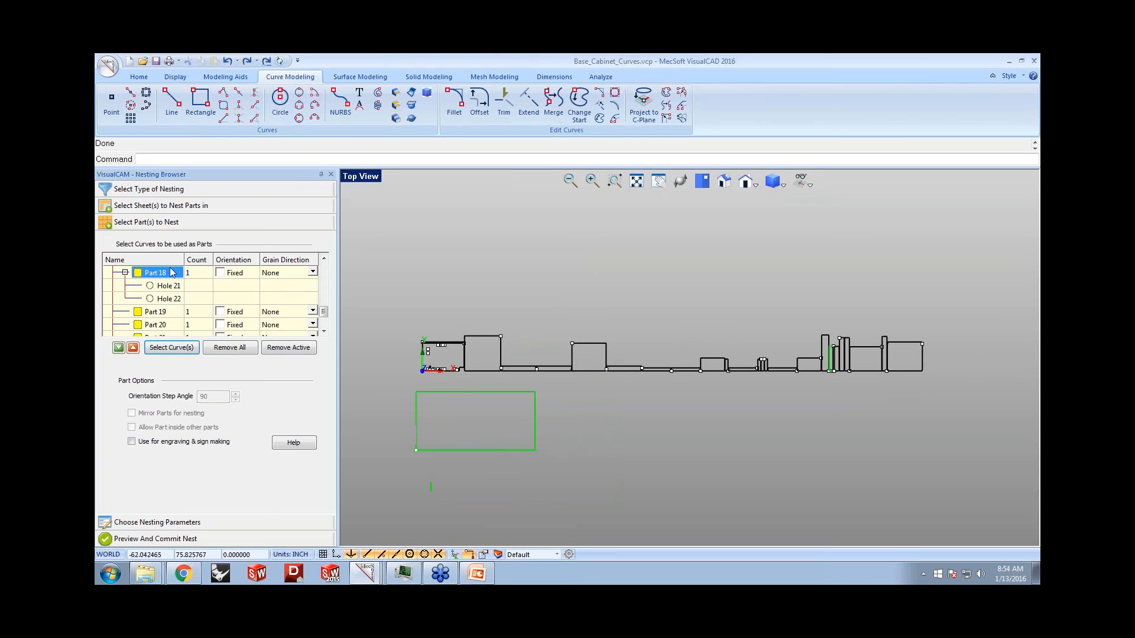
{"action": "left_click", "coordinate": [124, 273]}
{"action": "scroll", "coordinate": [132, 279], "scroll_direction": "up", "scroll_amount": 6}
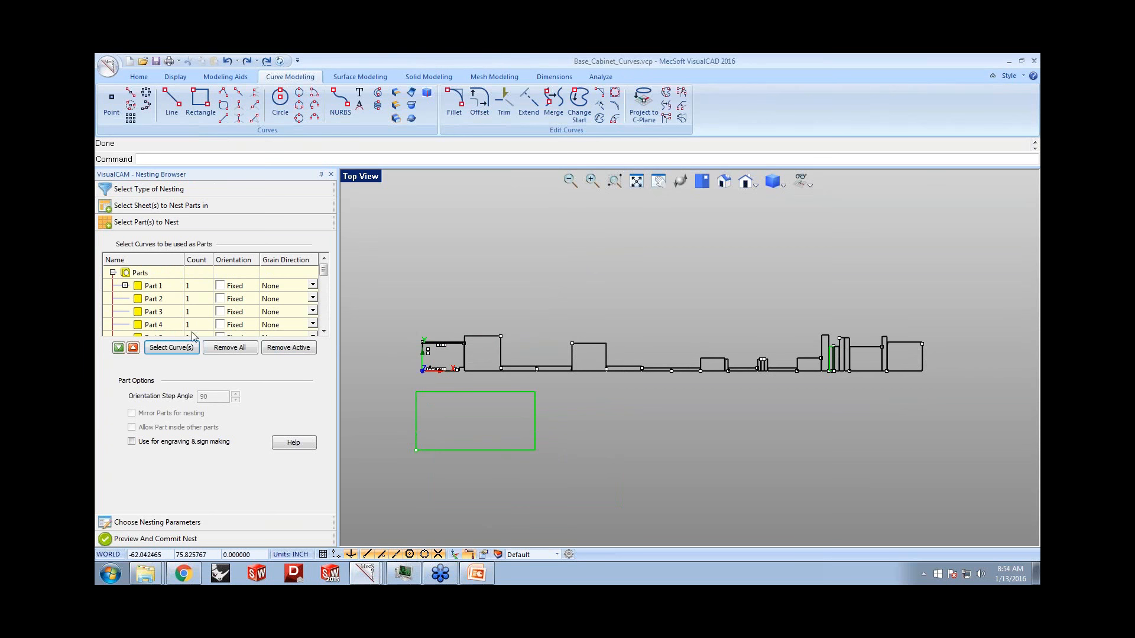
{"action": "scroll", "coordinate": [197, 296], "scroll_direction": "down", "scroll_amount": 4}
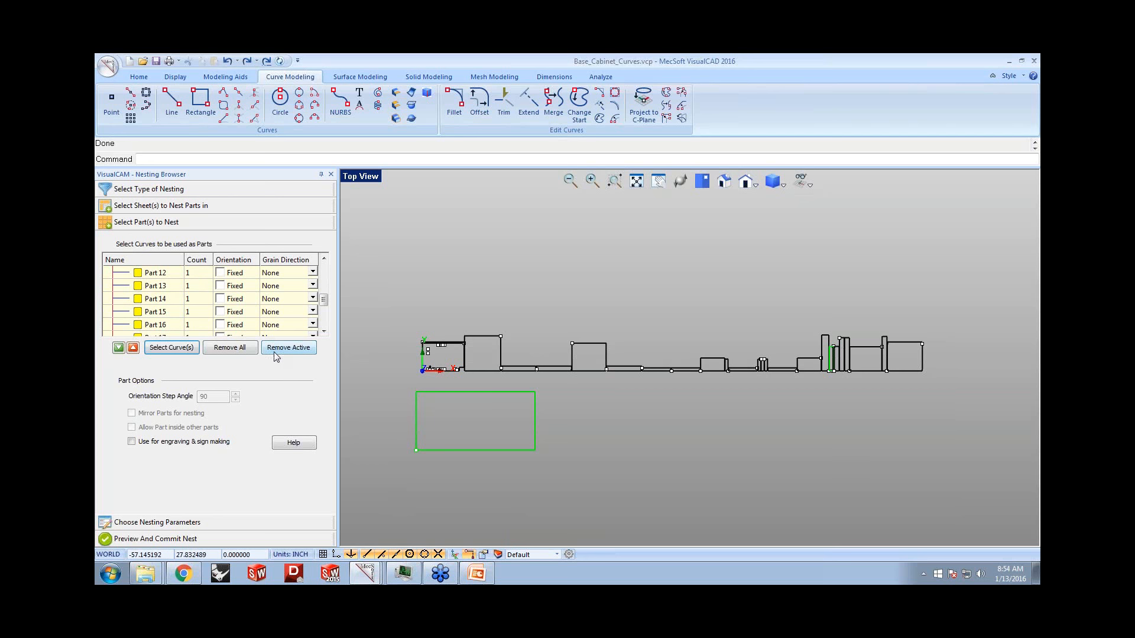
- Set the nesting distance from part to part to 0.3 and from part to sheet to 0.2
{"action": "left_click", "coordinate": [162, 523]}
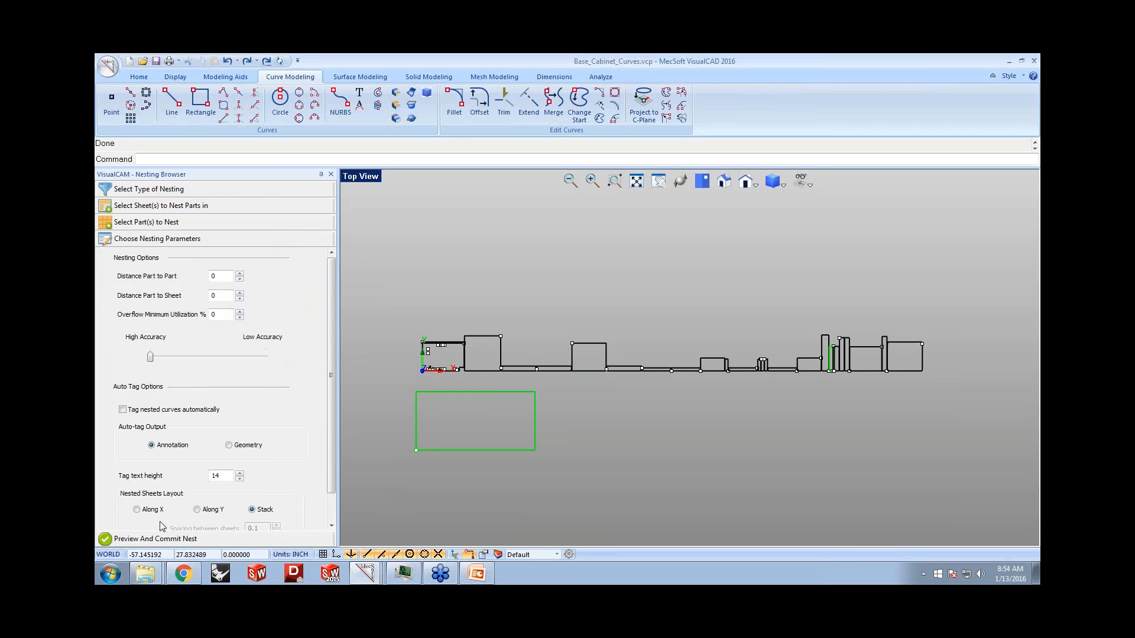
{"action": "left_click", "coordinate": [223, 278]}
{"action": "type", "text": ".3"}
{"action": "key", "text": "Tab"}
{"action": "type", "text": "0.2"}
- Lay out the nested sheets along X with a spacing of 1 between sheets
{"action": "left_click", "coordinate": [152, 511]}
{"action": "left_click_drag", "start_coordinate": [330, 480], "coordinate": [328, 509]}
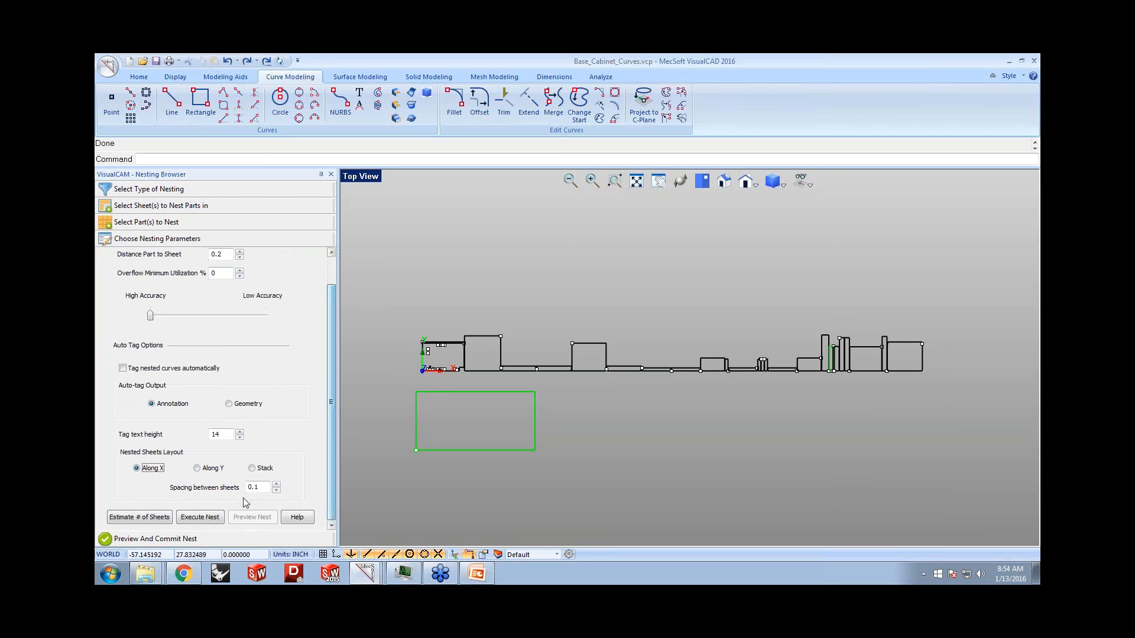
{"action": "left_click_drag", "start_coordinate": [260, 487], "coordinate": [231, 492]}
{"action": "type", "text": "1"}
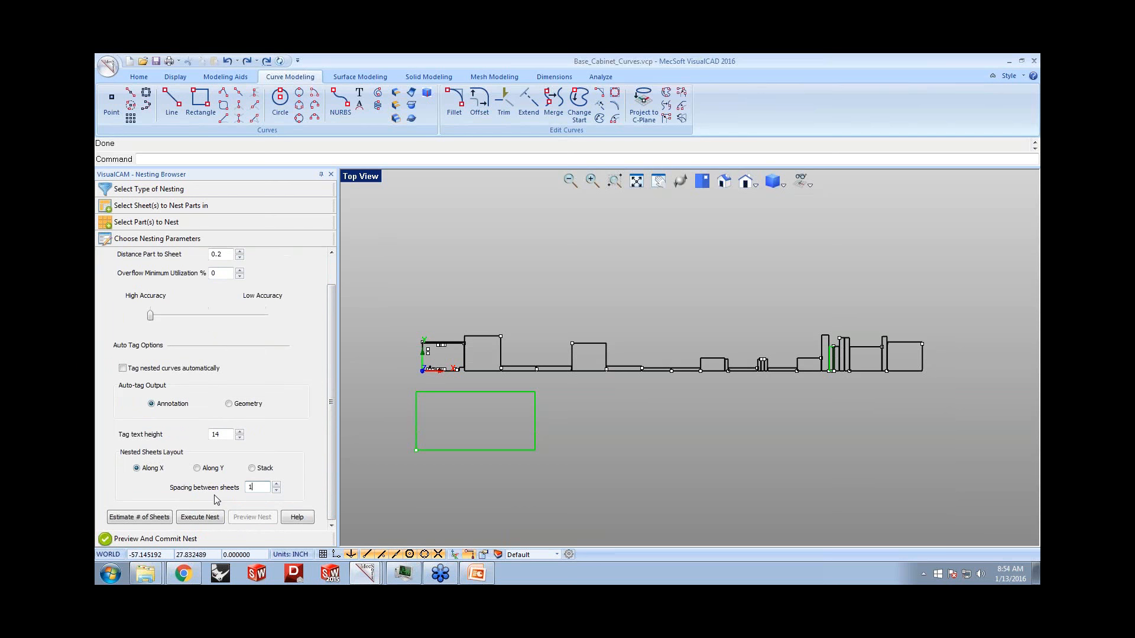
- Estimate the number of sheets needed and set the count of Sheet 1 to 2
{"action": "left_click", "coordinate": [163, 518]}
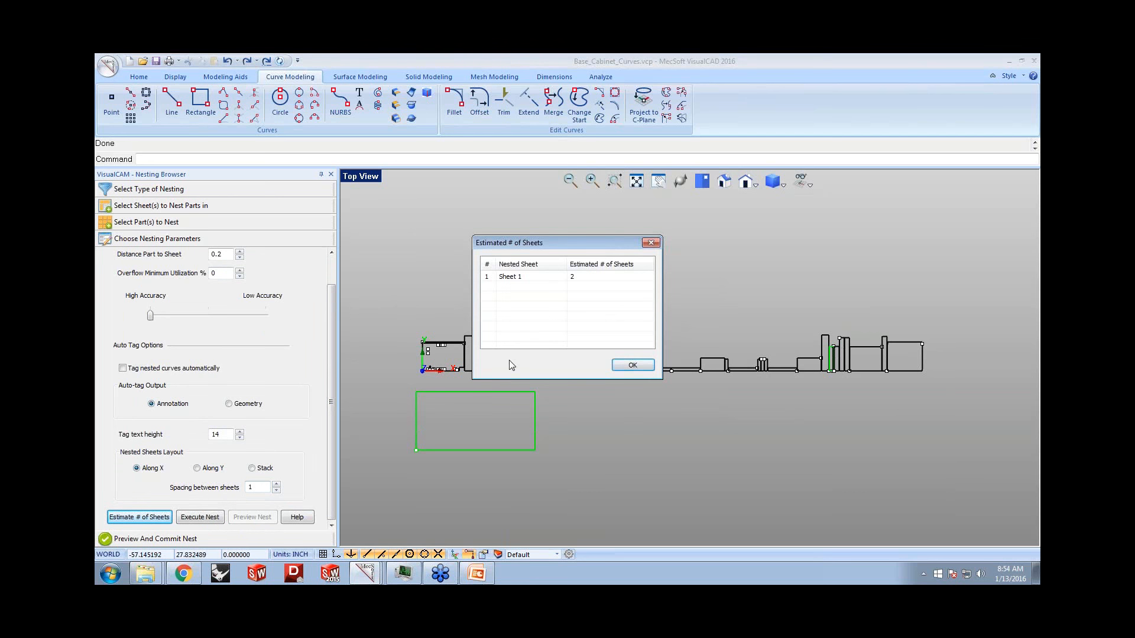
{"action": "left_click", "coordinate": [631, 365]}
{"action": "left_click", "coordinate": [168, 206]}
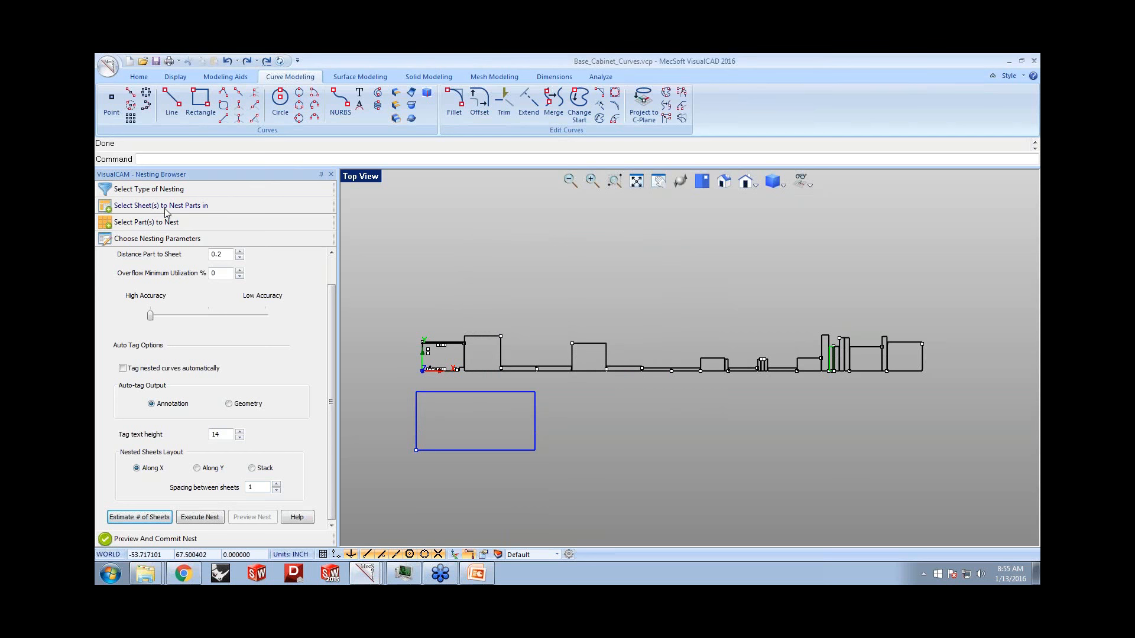
{"action": "left_click", "coordinate": [204, 256]}
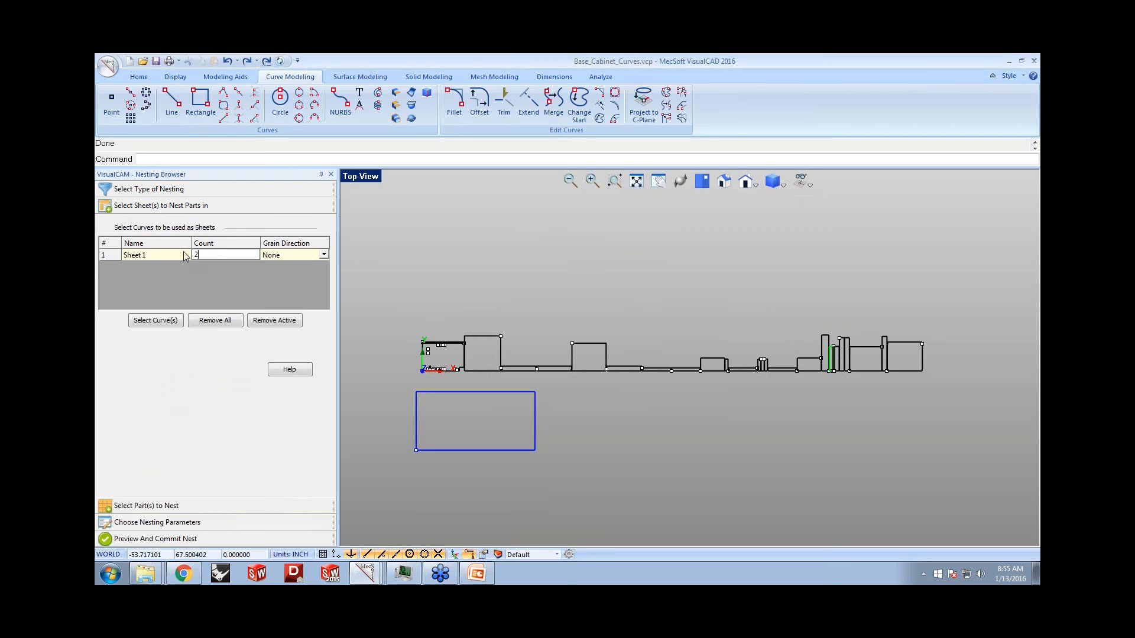
- Execute the nest with the current nesting parameters and preview the nested sheets
{"action": "left_click", "coordinate": [190, 524]}
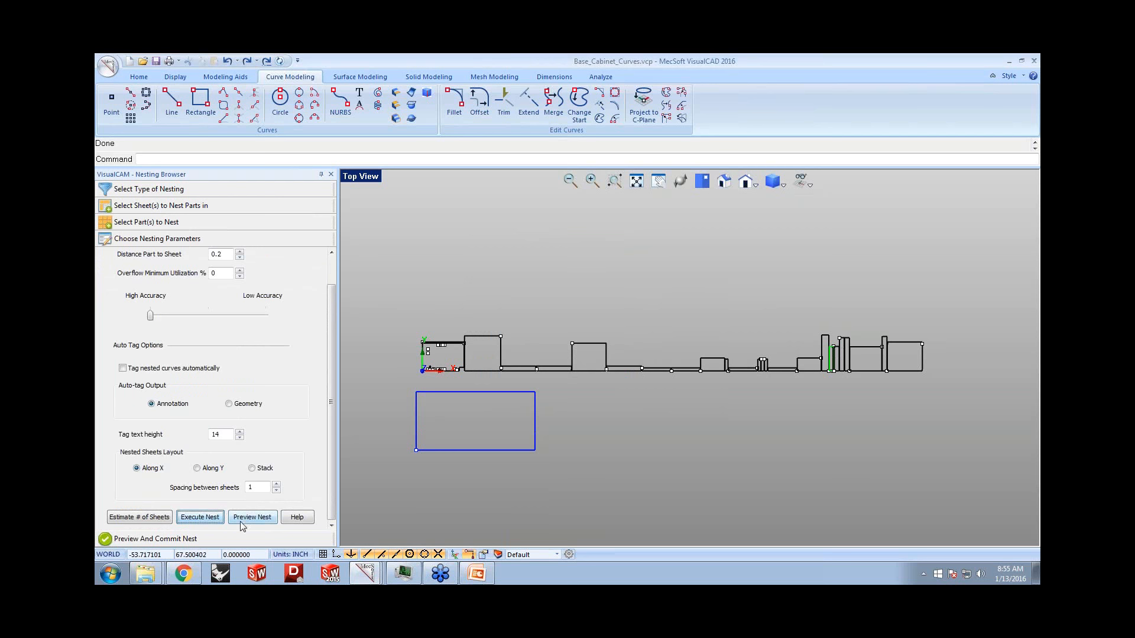
{"action": "left_click", "coordinate": [248, 519]}
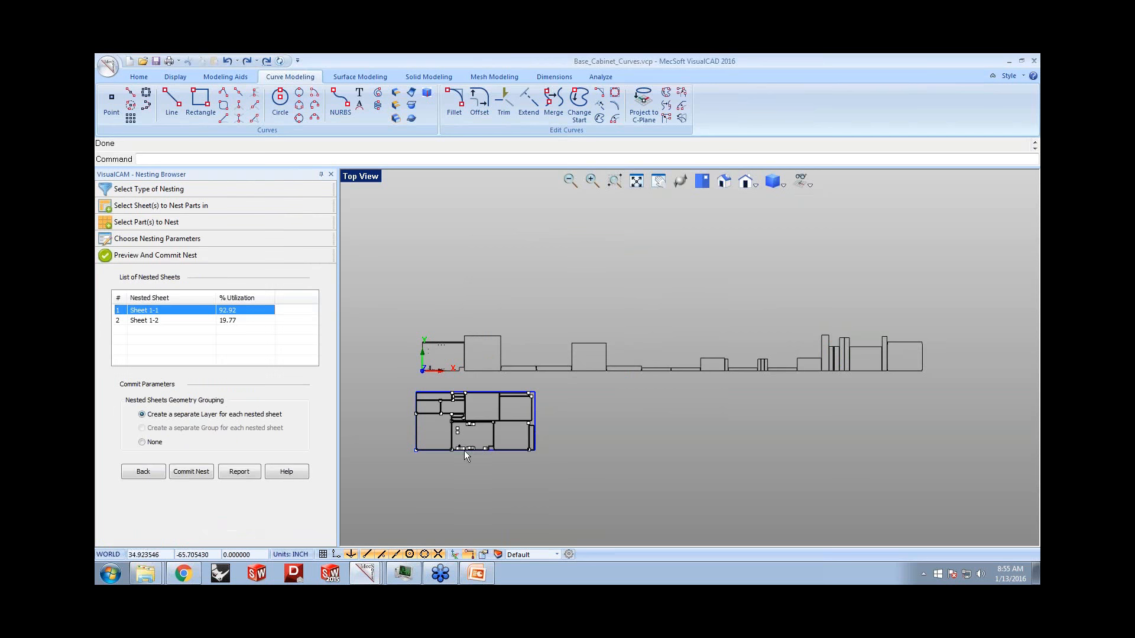
{"action": "scroll", "coordinate": [423, 458], "scroll_direction": "up", "scroll_amount": 2}
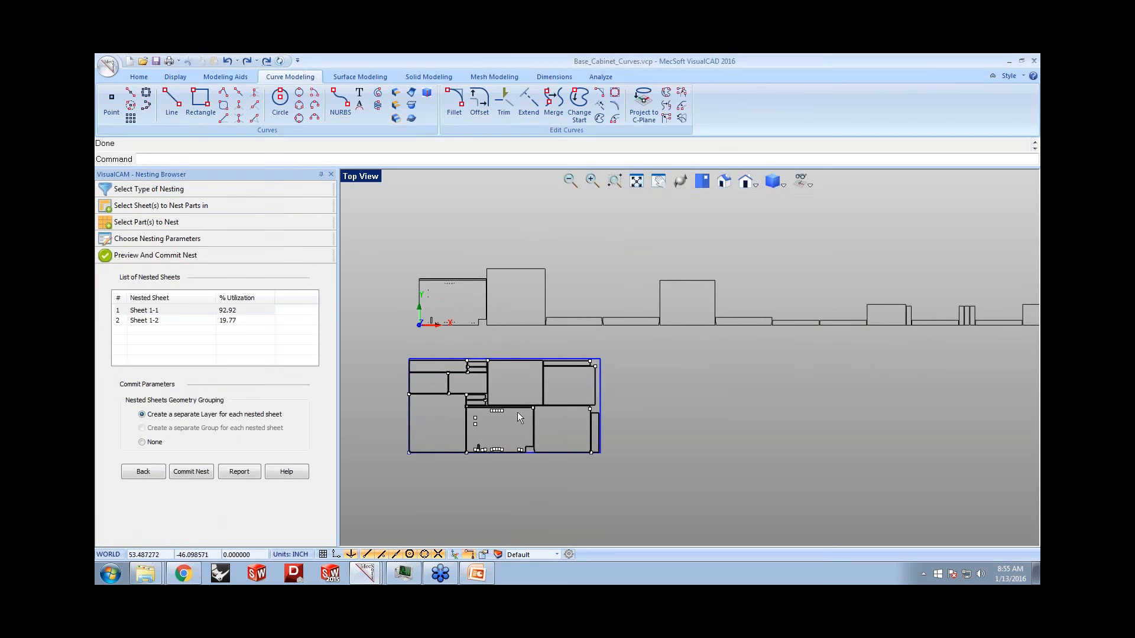
{"action": "scroll", "coordinate": [512, 400], "scroll_direction": "up", "scroll_amount": 1}
- Compare the part layouts and utilization of nested sheets 1-1 and 1-2 in the preview
{"action": "left_click", "coordinate": [163, 311]}
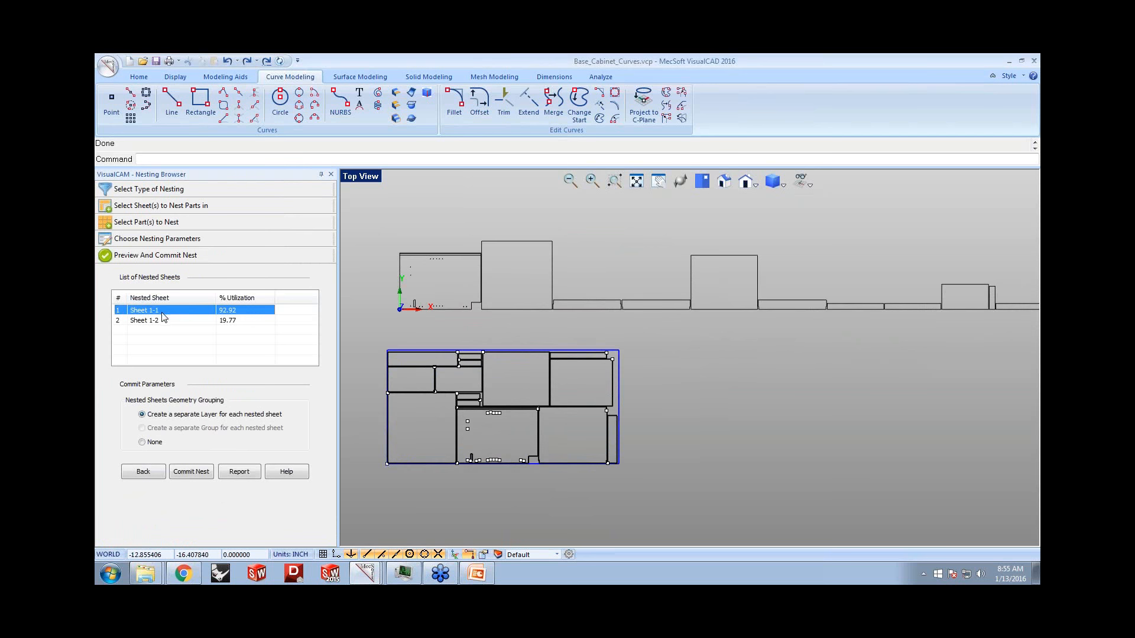
{"action": "left_click", "coordinate": [163, 321]}
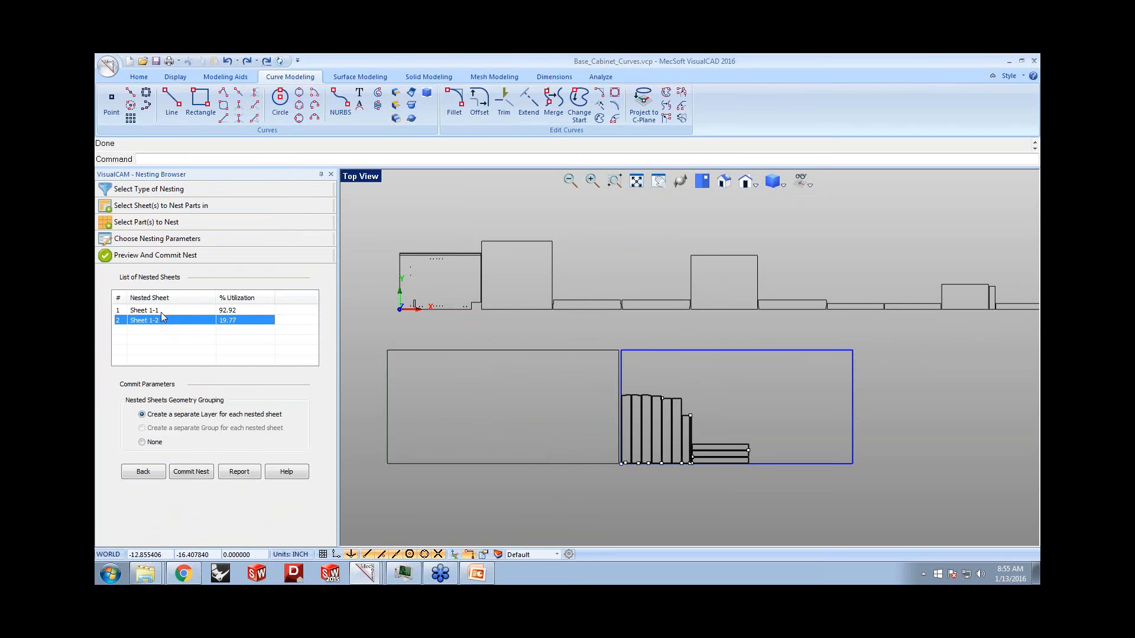
{"action": "left_click", "coordinate": [161, 311]}
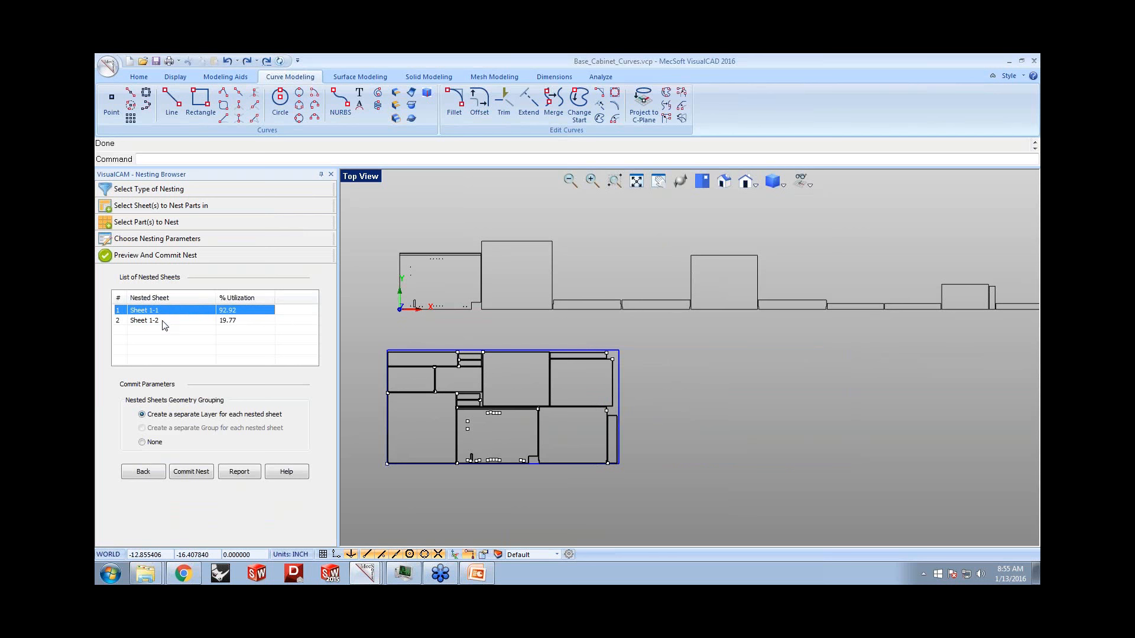
{"action": "left_click", "coordinate": [164, 323]}
{"action": "left_click", "coordinate": [160, 311]}
{"action": "left_click", "coordinate": [162, 319]}
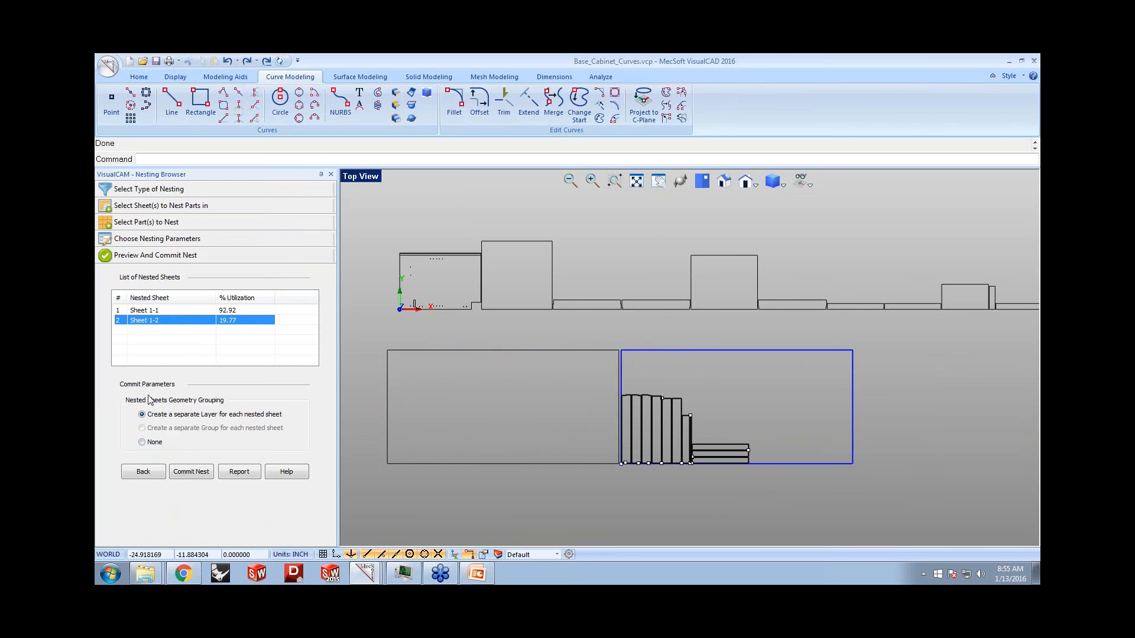
{"action": "left_click", "coordinate": [145, 309]}
{"action": "left_click", "coordinate": [144, 319]}
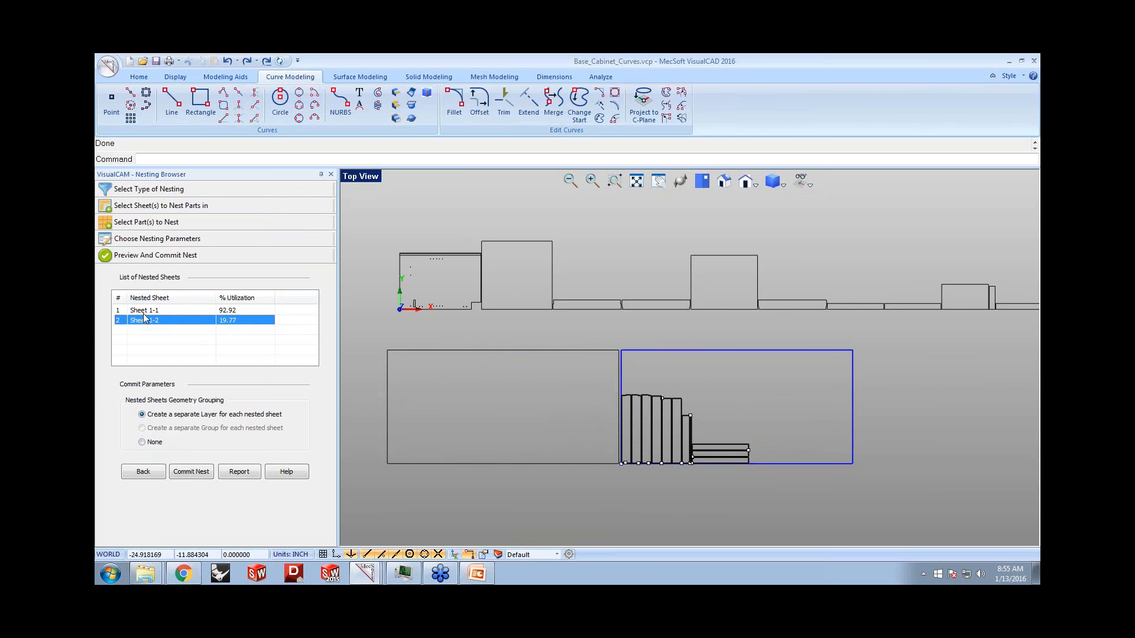
- Commit the nest with a separate layer for each nested sheet and inspect the resulting part layouts
{"action": "left_click", "coordinate": [187, 471]}
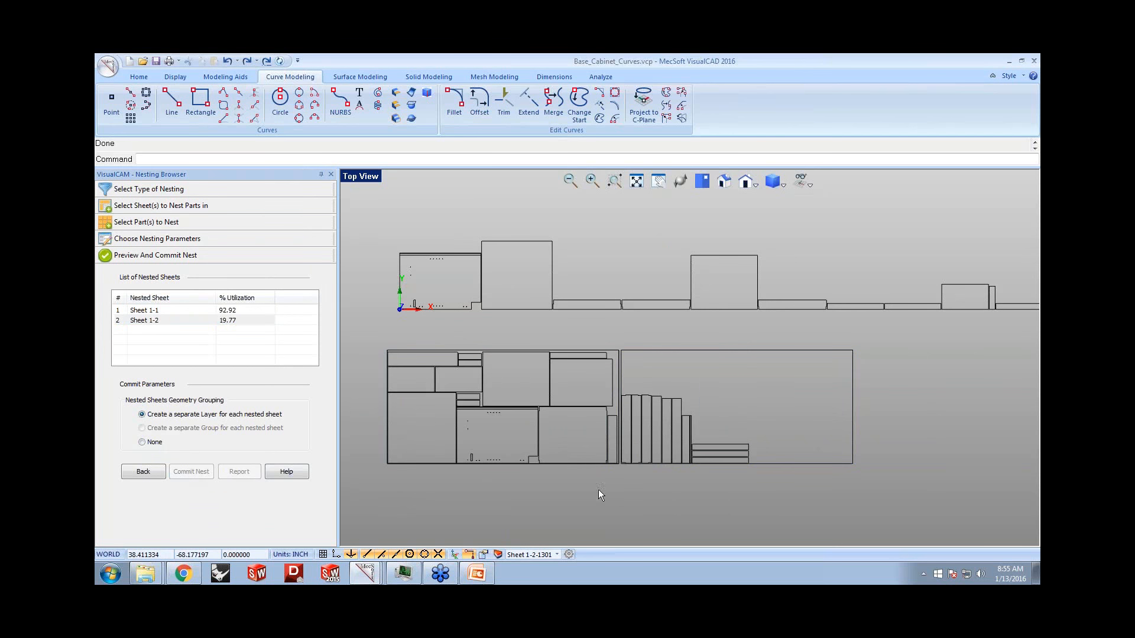
{"action": "scroll", "coordinate": [591, 449], "scroll_direction": "up", "scroll_amount": 4}
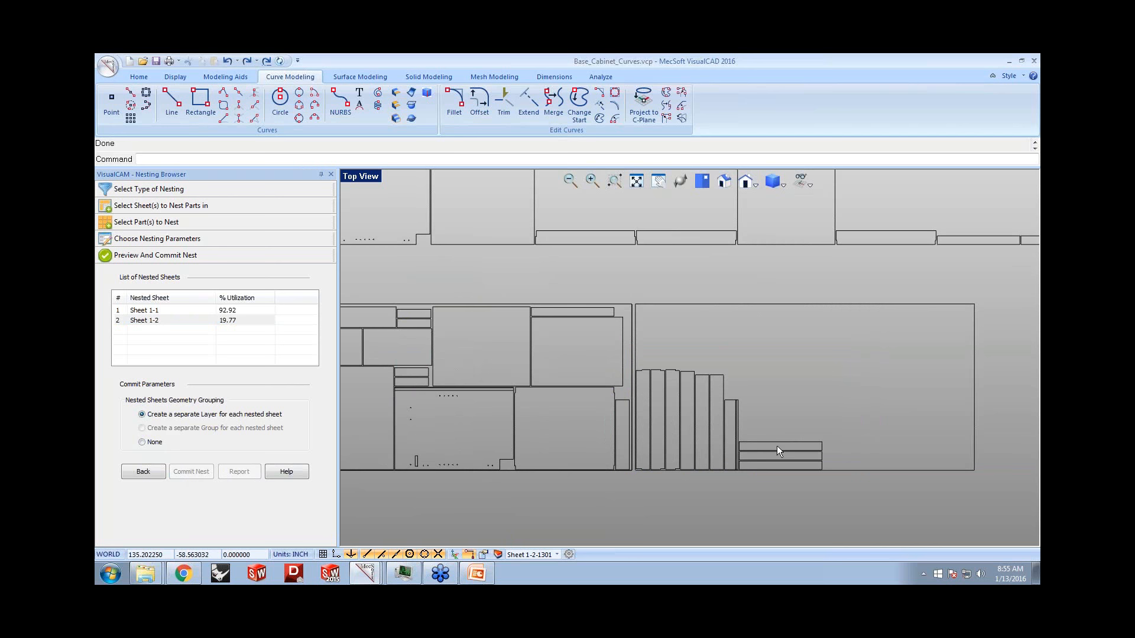
{"action": "scroll", "coordinate": [777, 446], "scroll_direction": "down", "scroll_amount": 1}
{"action": "scroll", "coordinate": [776, 445], "scroll_direction": "down", "scroll_amount": 2}
{"action": "scroll", "coordinate": [536, 389], "scroll_direction": "up", "scroll_amount": 4}
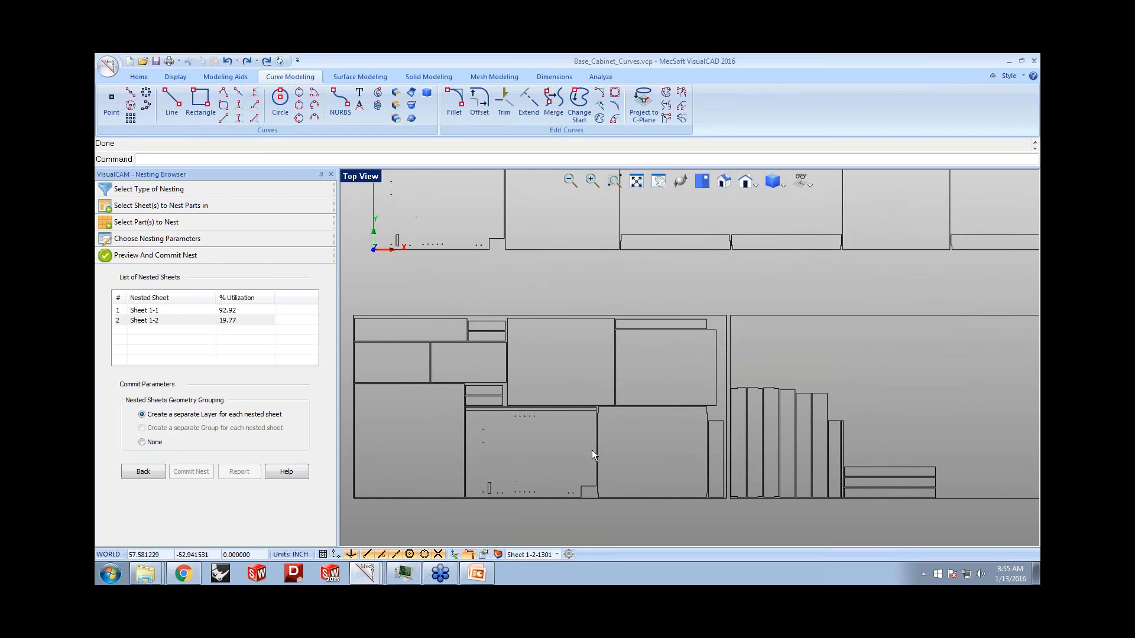
{"action": "scroll", "coordinate": [595, 367], "scroll_direction": "down", "scroll_amount": 2}
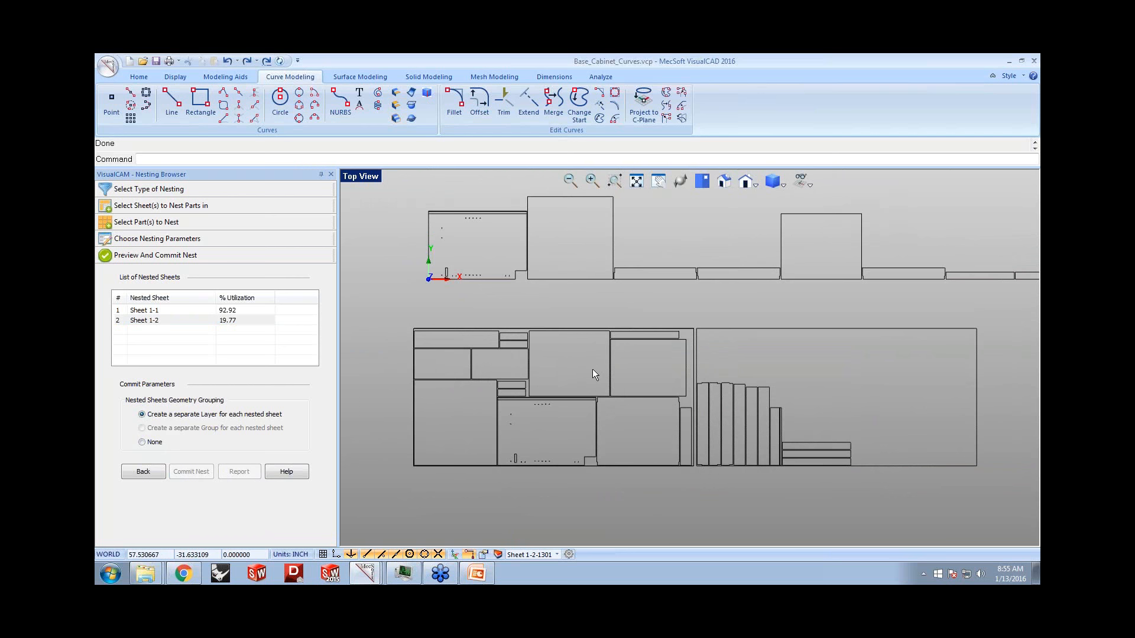
- Switch the VisualCAM 2016 plugin from the NEST module to the MILL module
{"action": "left_click", "coordinate": [139, 76]}
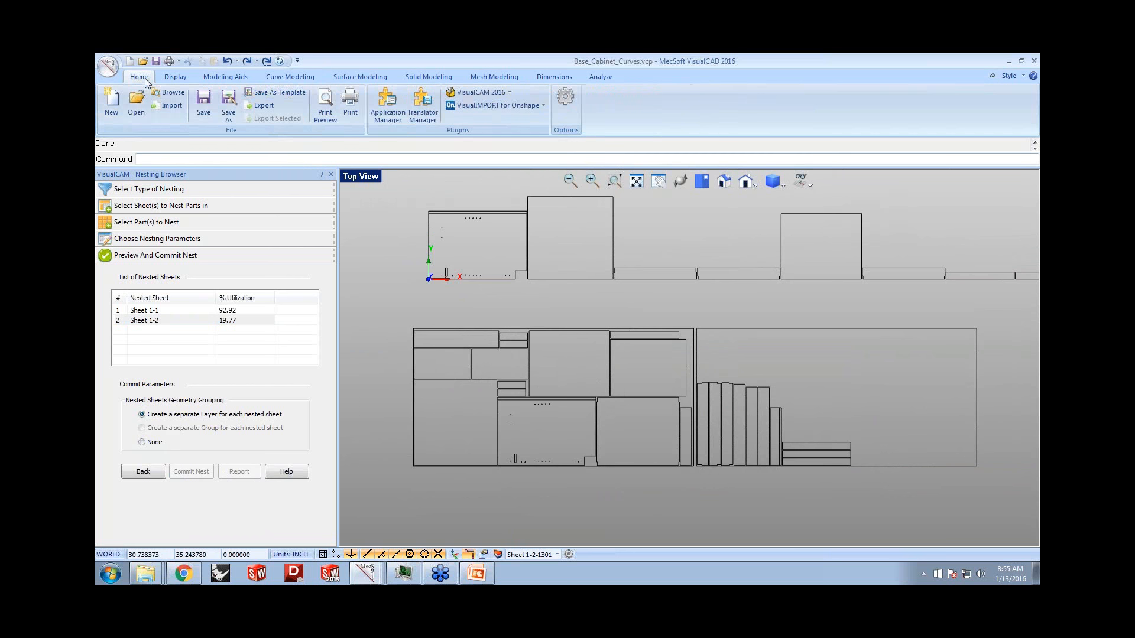
{"action": "left_click", "coordinate": [509, 93]}
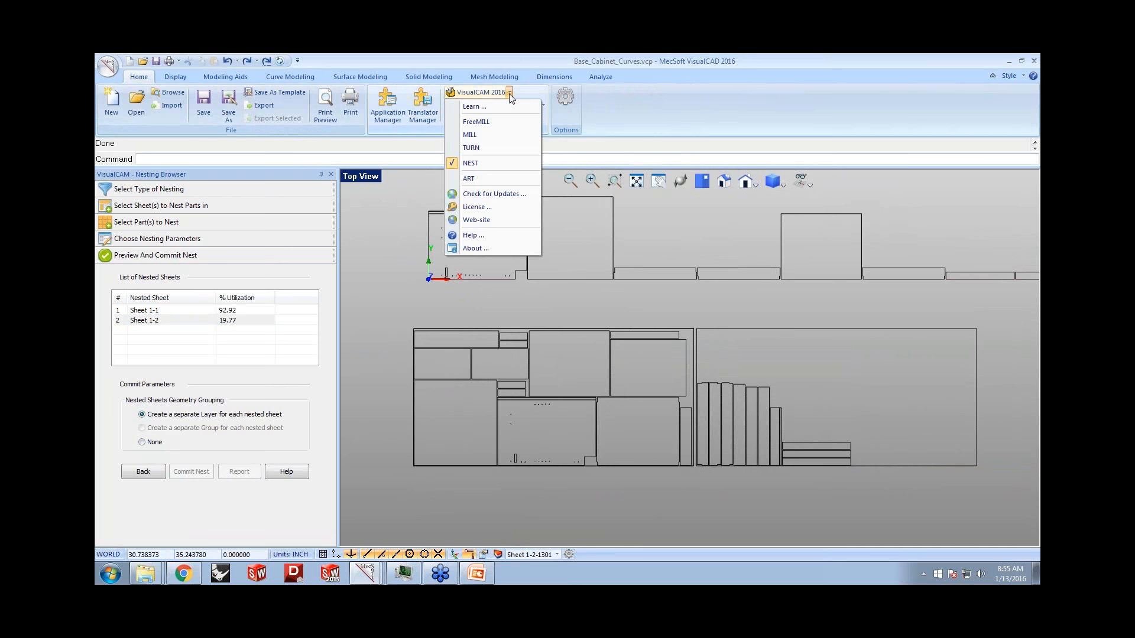
{"action": "left_click", "coordinate": [492, 133]}
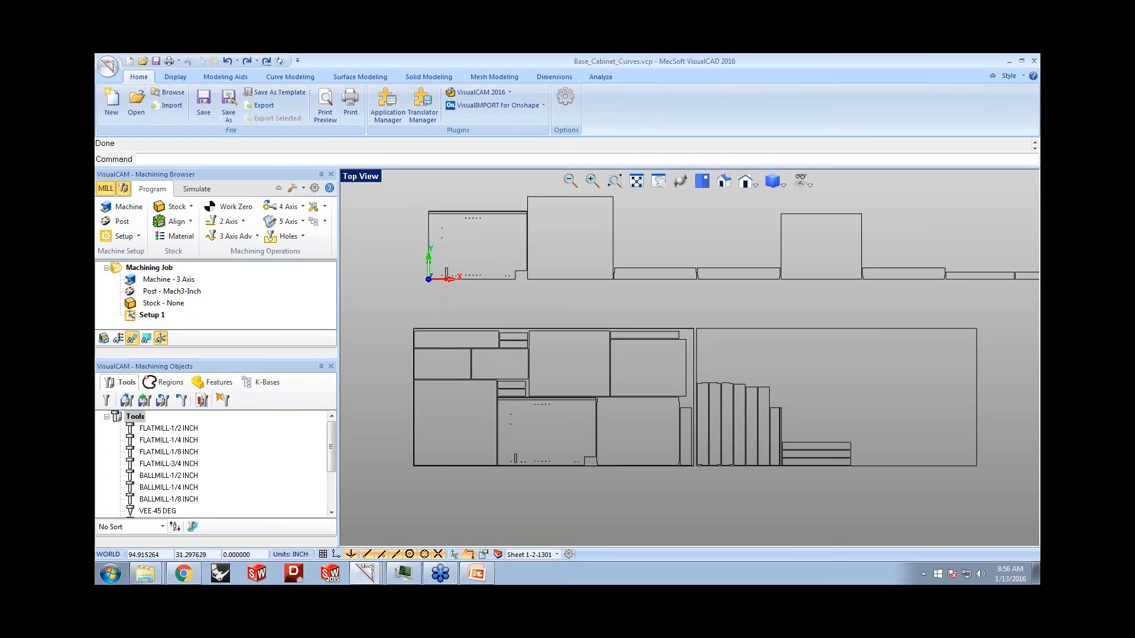
- Switch to the VisualCAD/CAM 2016 presentation slide show
{"action": "left_click", "coordinate": [1035, 149]}
{"action": "key", "text": "alt+Tab"}
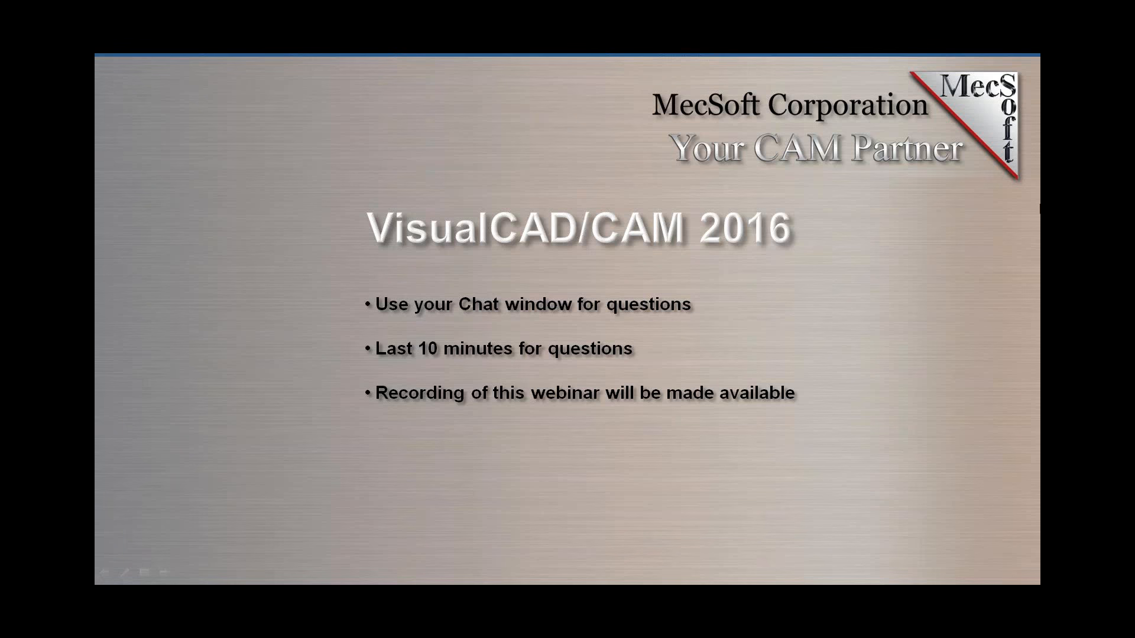